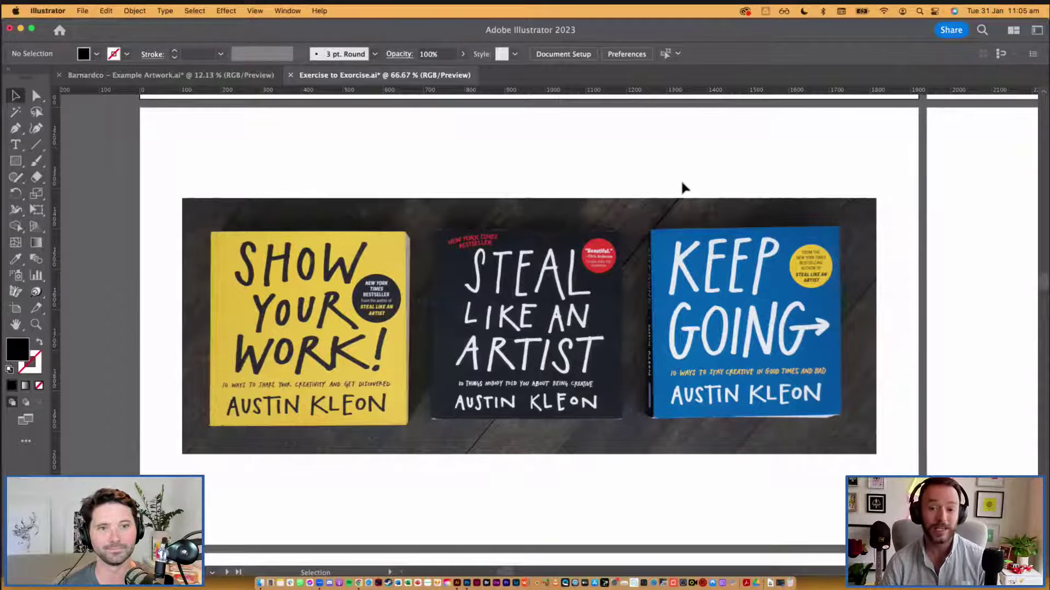
# Step: Examine the hand-lettered book cover references, the EXERCISE TO EXORCISE lettering, the kettlebell photos and the notebook sketch
pyautogui.moveTo(690, 162); pyautogui.dragTo(671, 486)
pyautogui.moveTo(732, 264); pyautogui.dragTo(508, 359)
pyautogui.keyDown('super'); pyautogui.click(530, 327); pyautogui.keyUp('super')
pyautogui.keyDown('super'); pyautogui.click(530, 328); pyautogui.keyUp('super')
pyautogui.moveTo(584, 274); pyautogui.dragTo(545, 257)
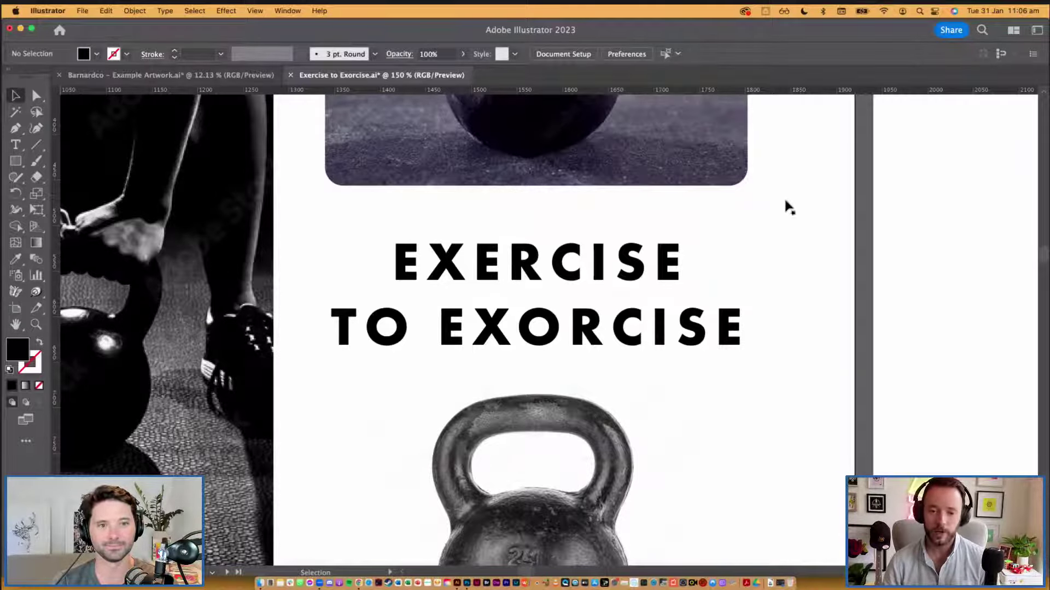
pyautogui.scroll(-5, 450, 324)
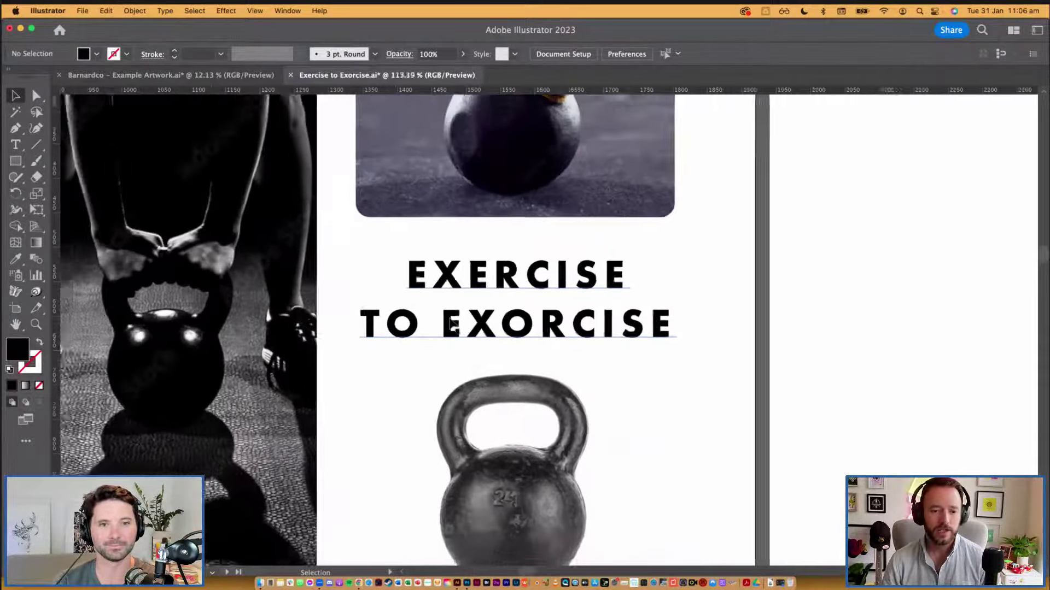
pyautogui.scroll(-9, 450, 324)
pyautogui.moveTo(410, 246)
pyautogui.mouseDown()
pyautogui.moveTo(546, 252)
pyautogui.moveTo(675, 279)
pyautogui.moveTo(655, 291)
pyautogui.mouseUp()
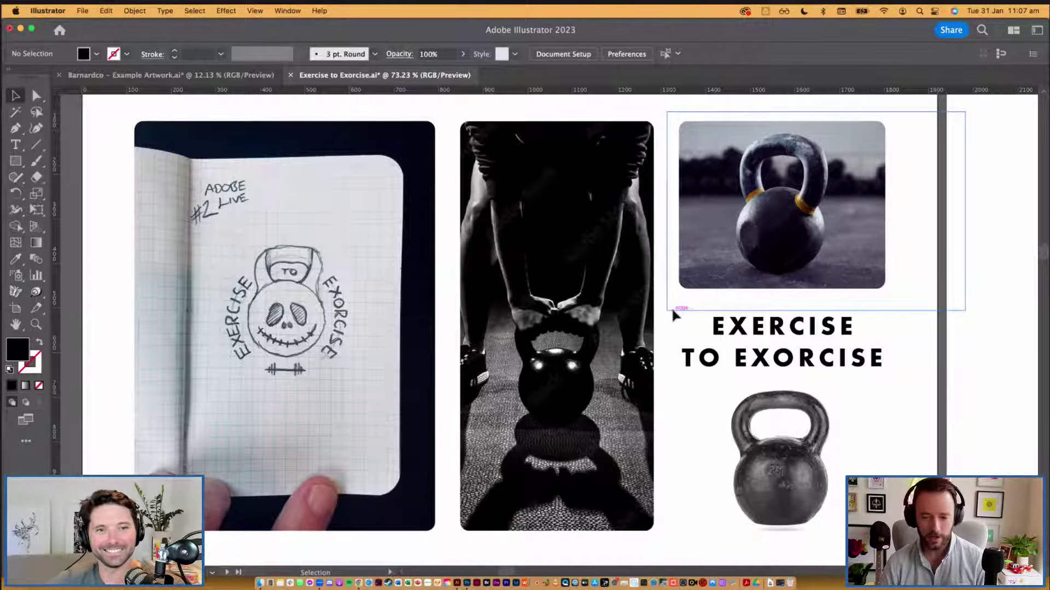
# Step: Move the notebook sketch photo to the upper-left corner of the neighbouring blank artboard, scaled down to about 290 px wide
pyautogui.scroll(-3, 671, 307)
pyautogui.moveTo(551, 321); pyautogui.dragTo(350, 308)
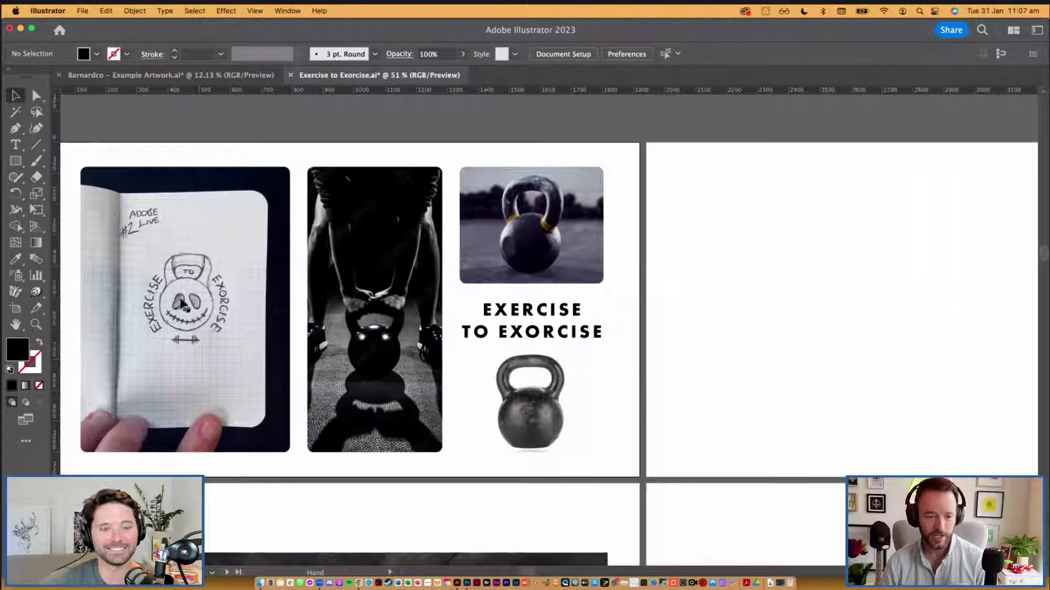
pyautogui.moveTo(192, 276)
pyautogui.mouseDown()
pyautogui.moveTo(668, 250)
pyautogui.moveTo(764, 257)
pyautogui.mouseUp()
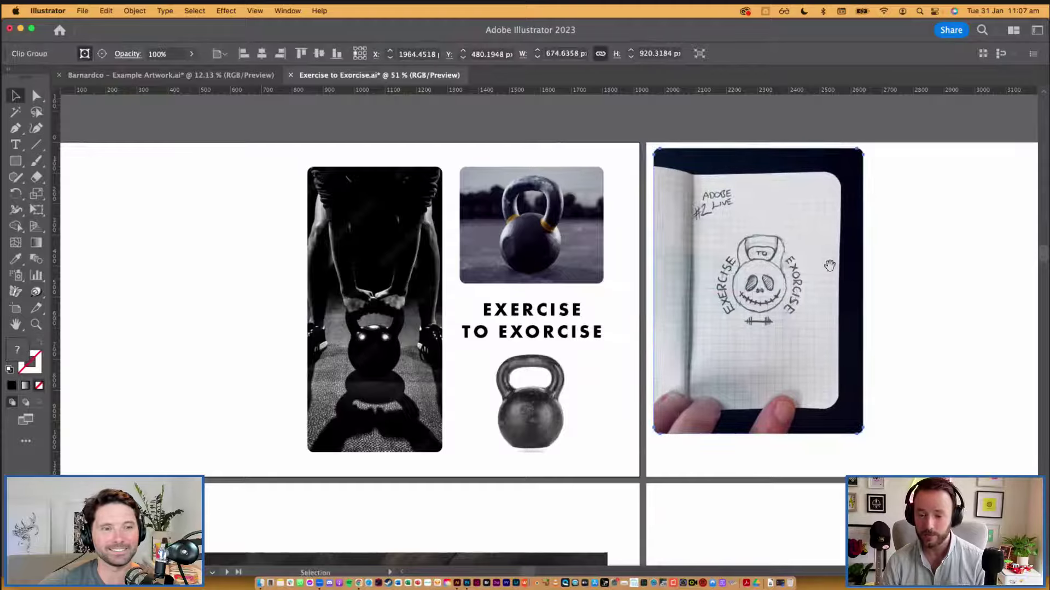
pyautogui.hscroll(10, 562, 442)
pyautogui.moveTo(475, 487); pyautogui.dragTo(354, 324)
pyautogui.moveTo(324, 254); pyautogui.dragTo(335, 268)
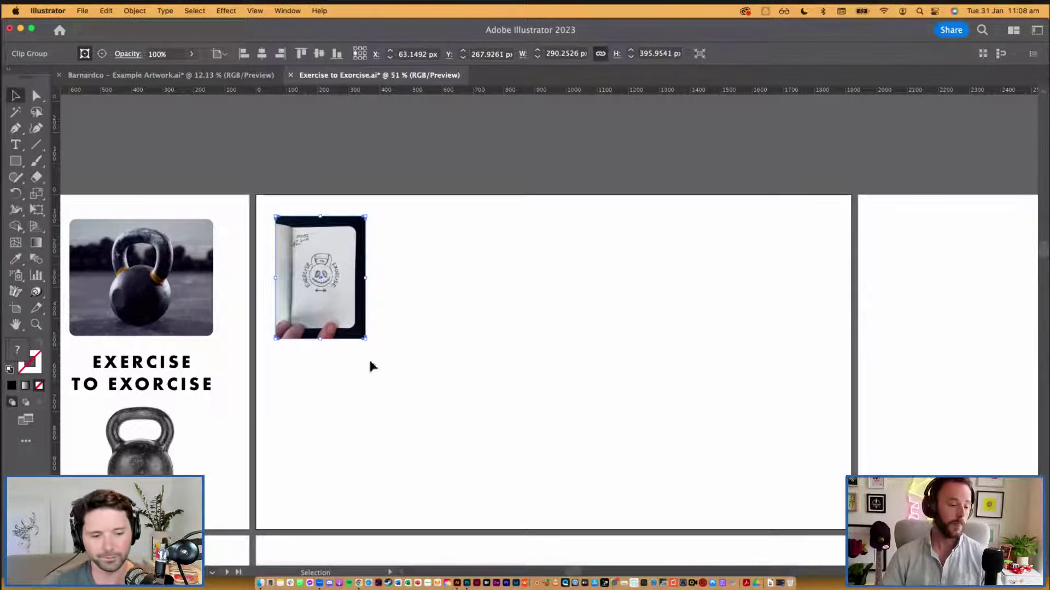
pyautogui.click(529, 319)
pyautogui.moveTo(534, 360); pyautogui.dragTo(522, 351)
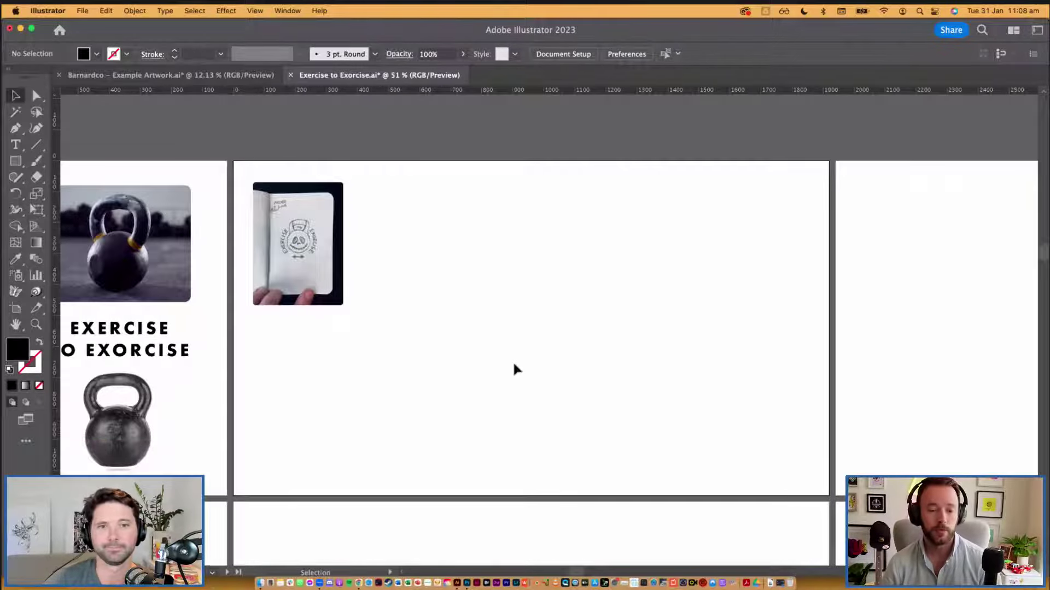
pyautogui.click(467, 324)
pyautogui.click(498, 317)
pyautogui.moveTo(474, 342); pyautogui.dragTo(454, 346)
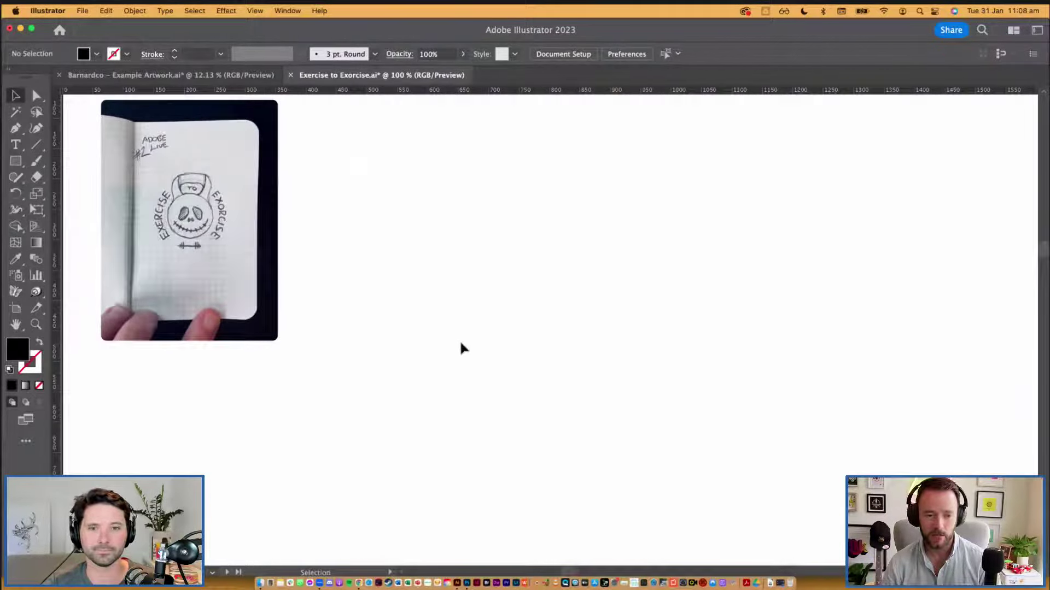
pyautogui.scroll(-3, 504, 340)
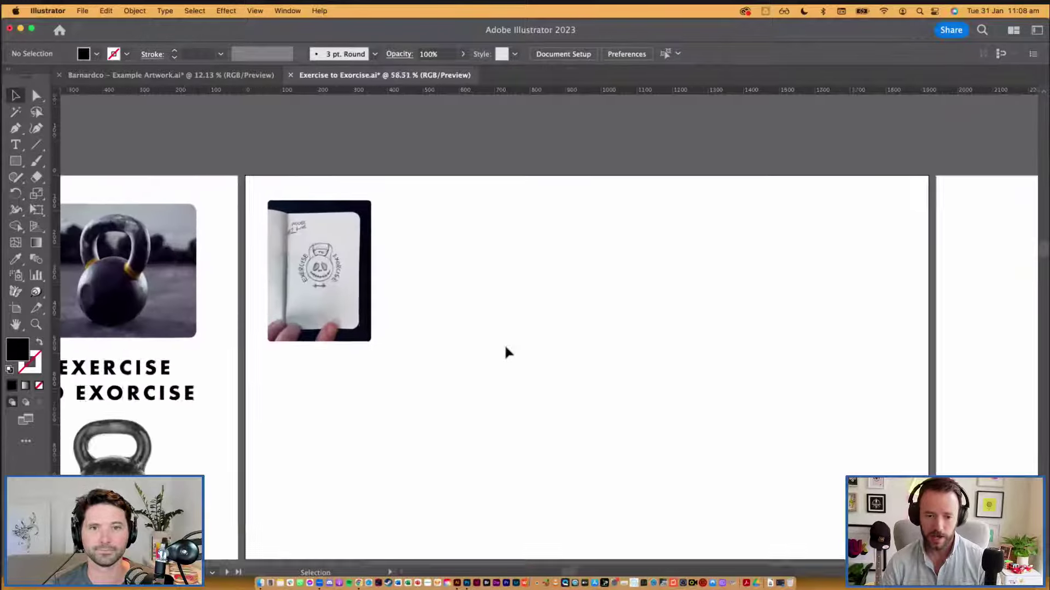
# Step: Copy the cut-out kettlebell photo below the EXERCISE TO EXORCISE lettering onto the artboard with the scaled-down sketch
pyautogui.hscroll(-2, 520, 387)
pyautogui.moveTo(167, 461); pyautogui.dragTo(645, 350)
pyautogui.scroll(-1, 651, 270)
pyautogui.scroll(-3, 667, 346)
pyautogui.hscroll(3, 667, 346)
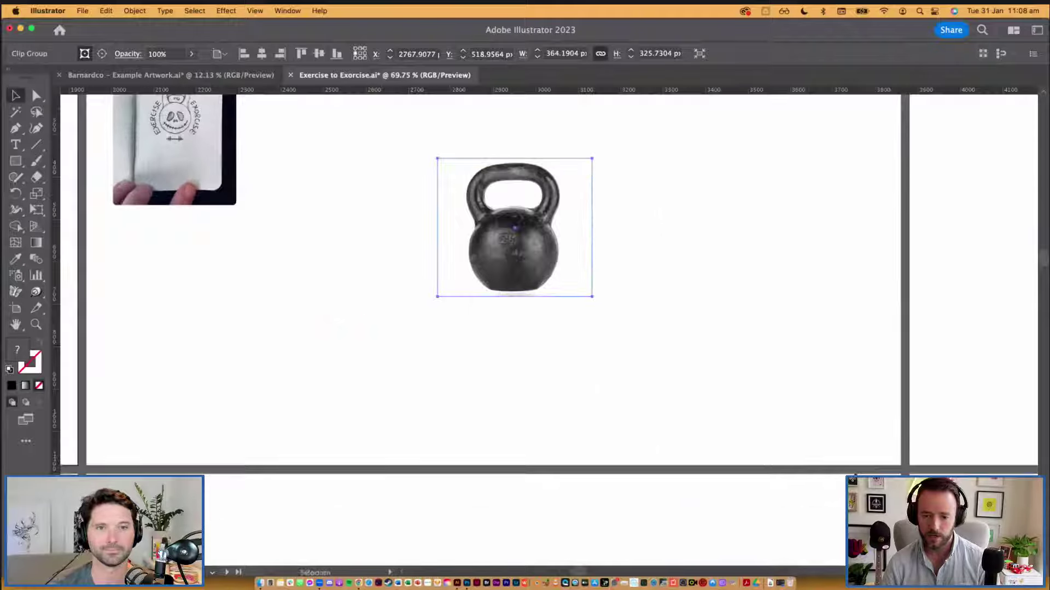
pyautogui.scroll(2, 692, 399)
pyautogui.moveTo(692, 398); pyautogui.dragTo(685, 355)
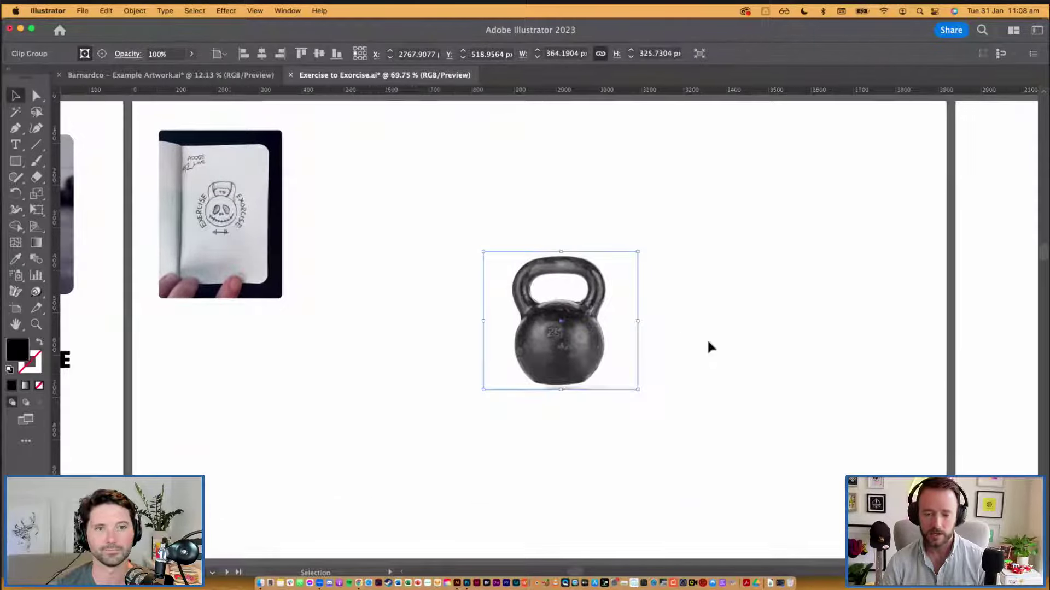
pyautogui.click(707, 341)
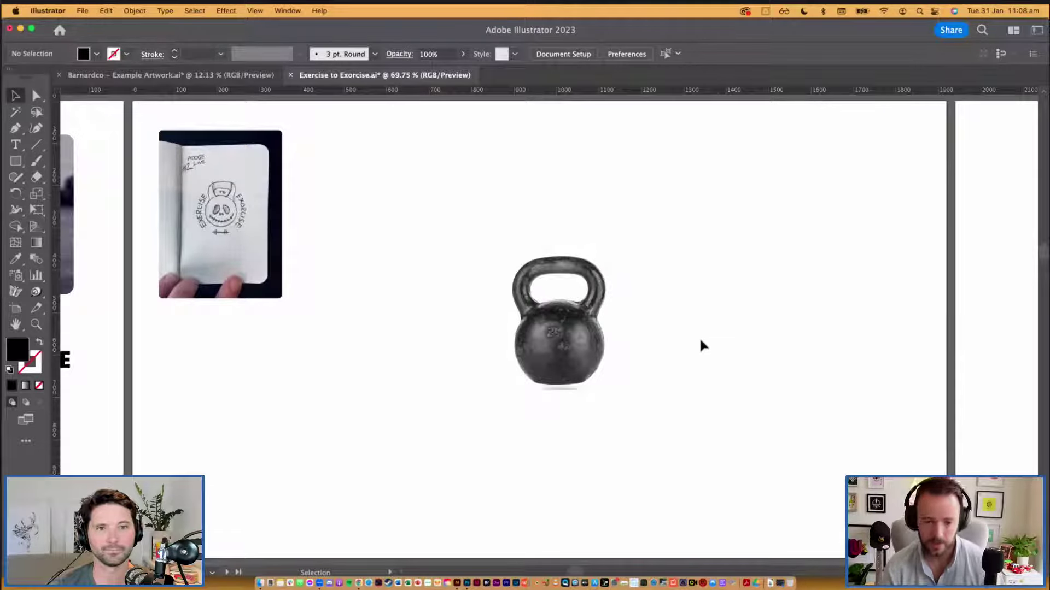
# Step: Cut and paste the copied kettlebell photo so that it sits at the centre of the artboard
pyautogui.click(530, 328)
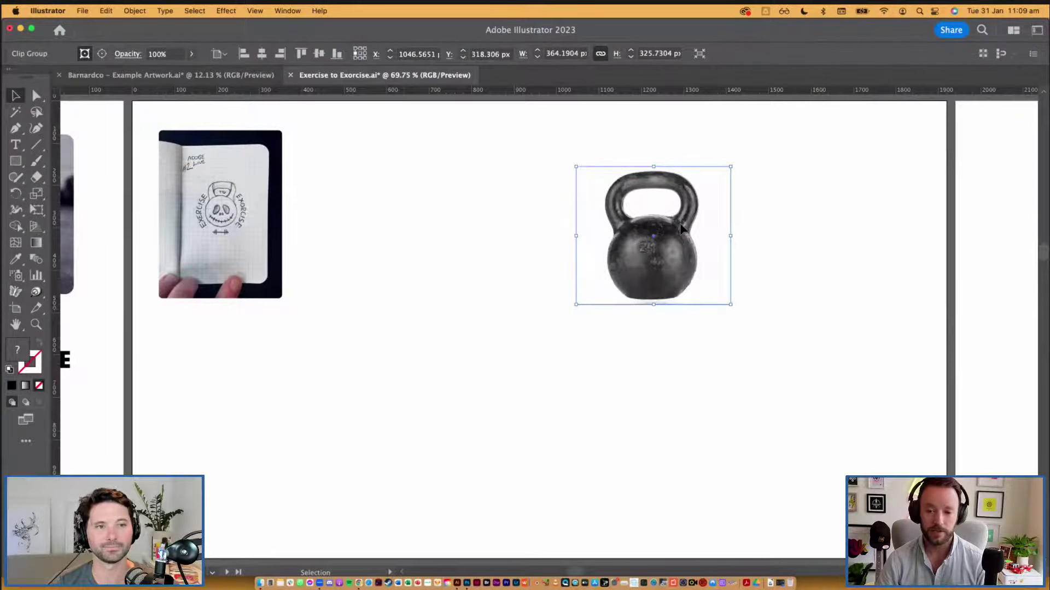
pyautogui.press('F2')
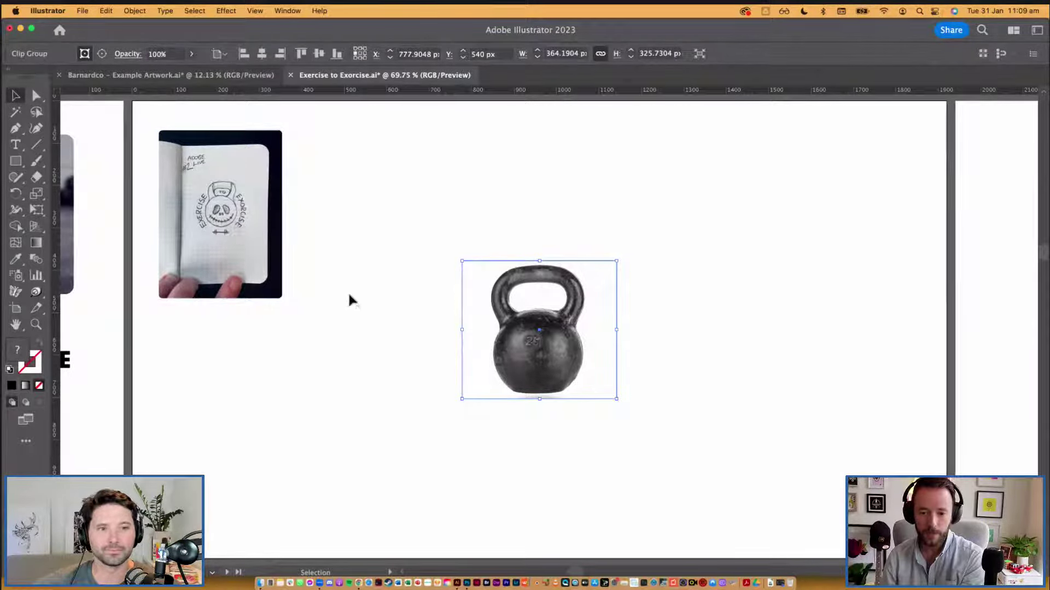
pyautogui.scroll(-1, 462, 254)
pyautogui.scroll(-2, 462, 254)
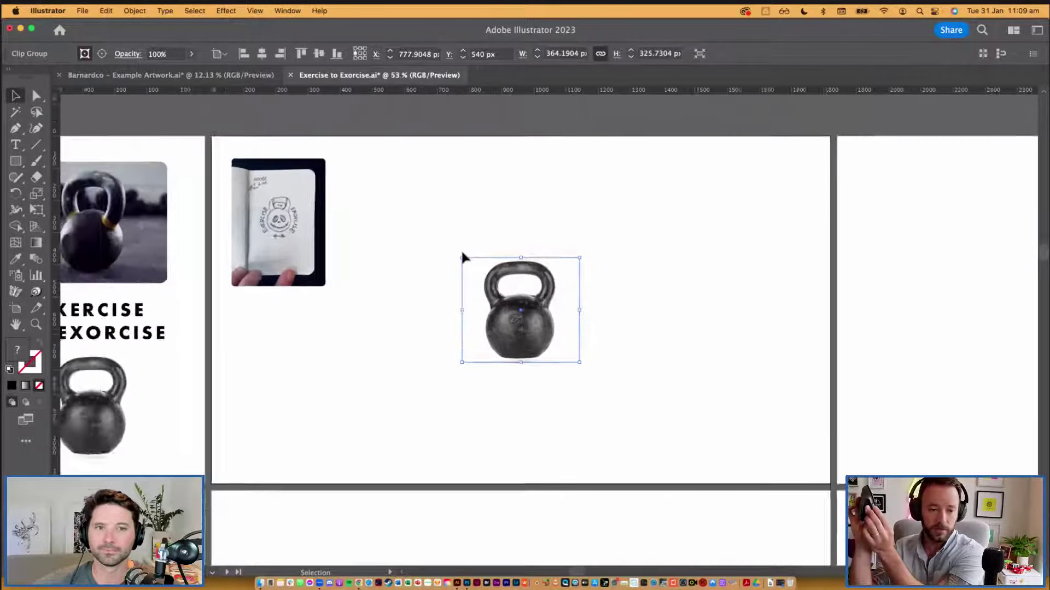
pyautogui.scroll(3, 462, 254)
pyautogui.scroll(-1, 461, 255)
pyautogui.scroll(2, 461, 254)
pyautogui.scroll(-2, 462, 256)
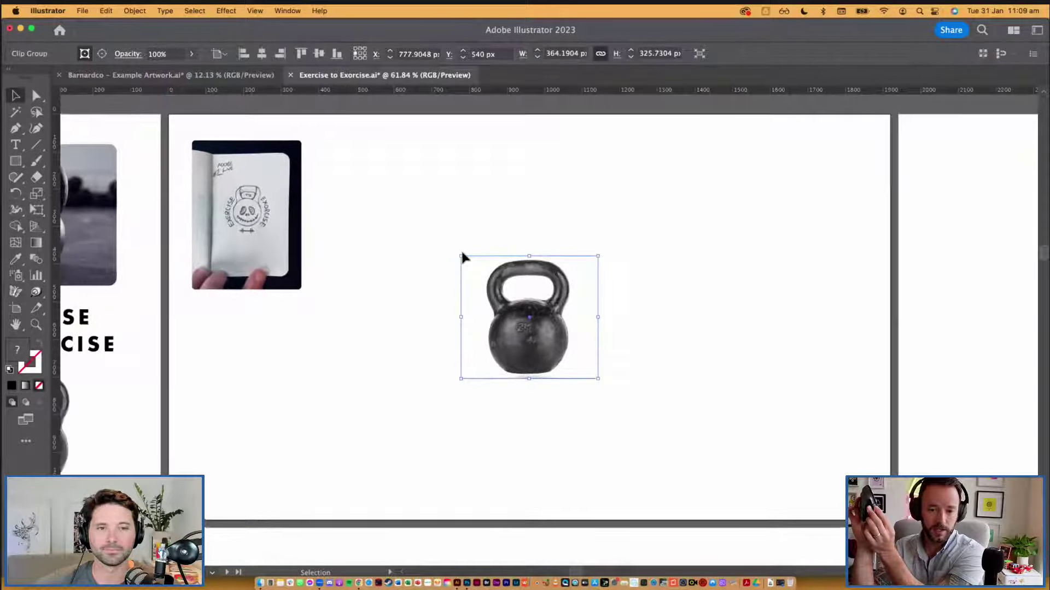
pyautogui.click(447, 302)
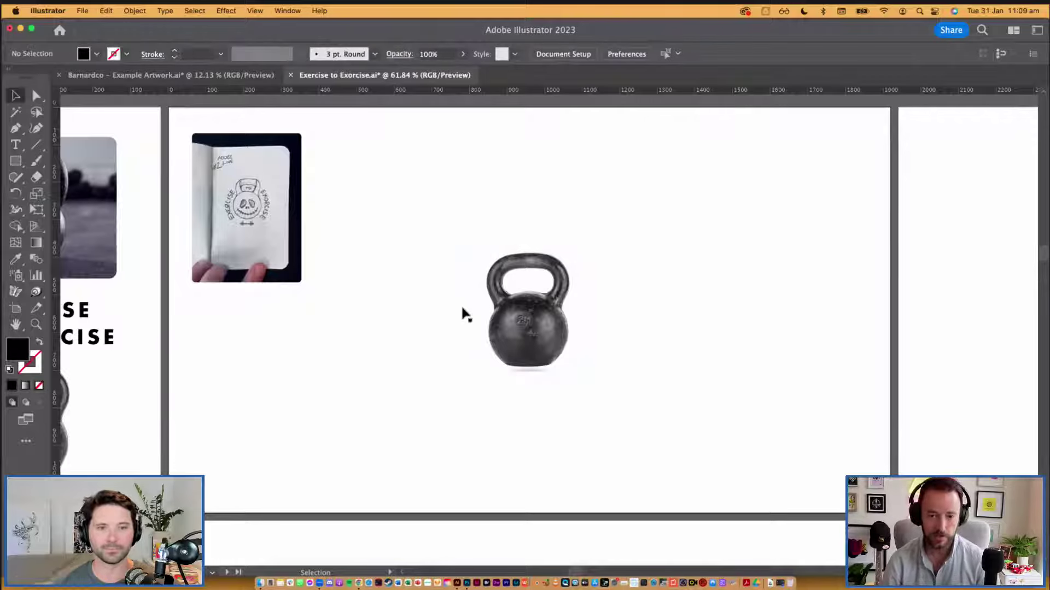
# Step: Draw a circle with the Ellipse tool over the round body of the kettlebell photo
pyautogui.scroll(5, 461, 305)
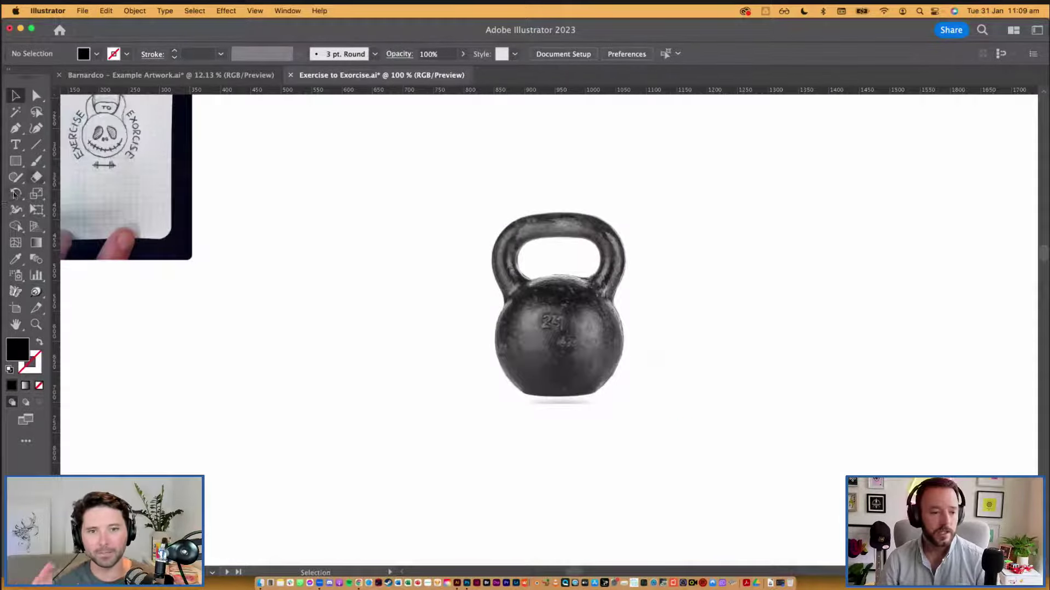
pyautogui.click(25, 158)
pyautogui.click(80, 194)
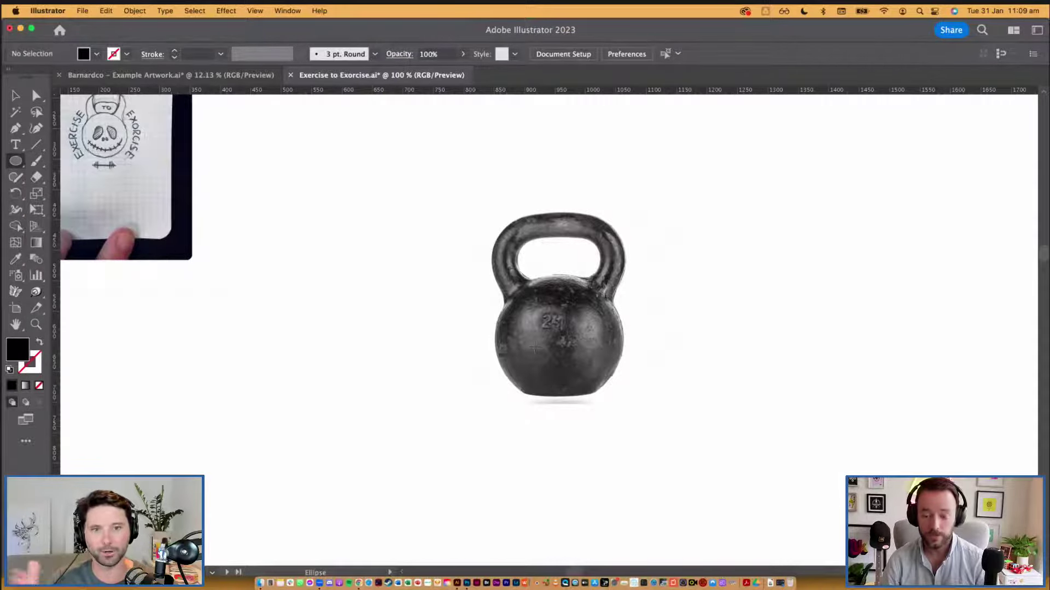
pyautogui.scroll(2, 541, 327)
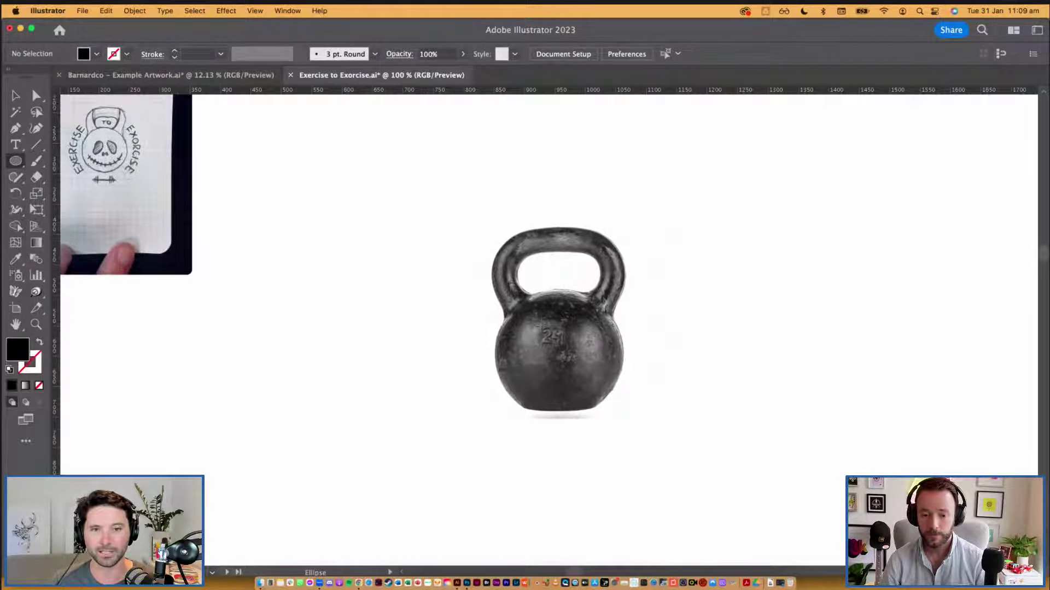
pyautogui.hscroll(3, 560, 342)
pyautogui.scroll(-2, 560, 341)
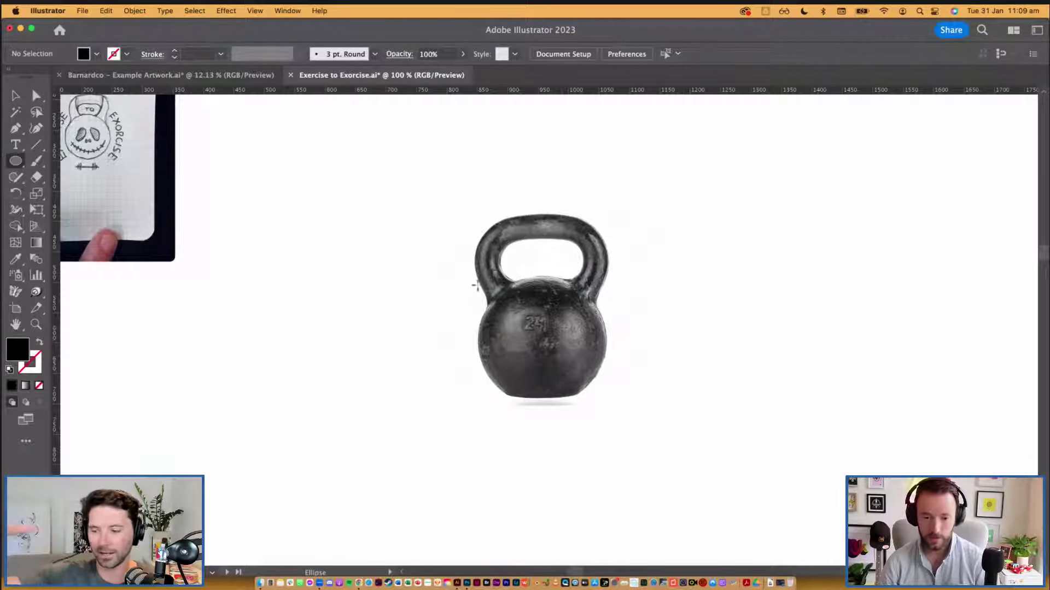
pyautogui.moveTo(479, 277); pyautogui.dragTo(608, 380)
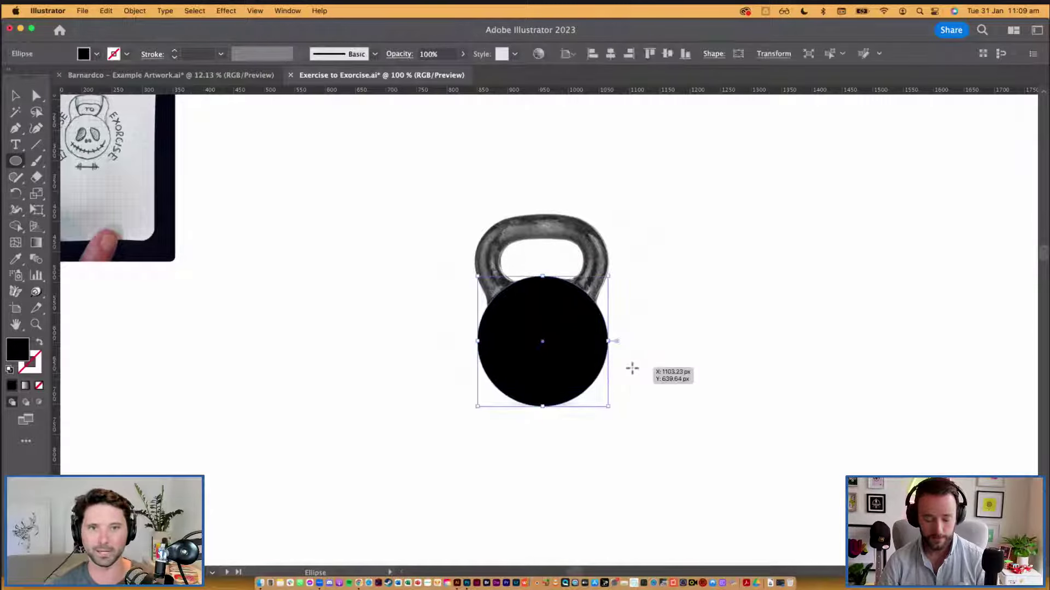
# Step: Swap the circle's fill and stroke, and give it a magenta stroke 4 px thick
pyautogui.hotkey('shift', 'x')
pyautogui.press('v')
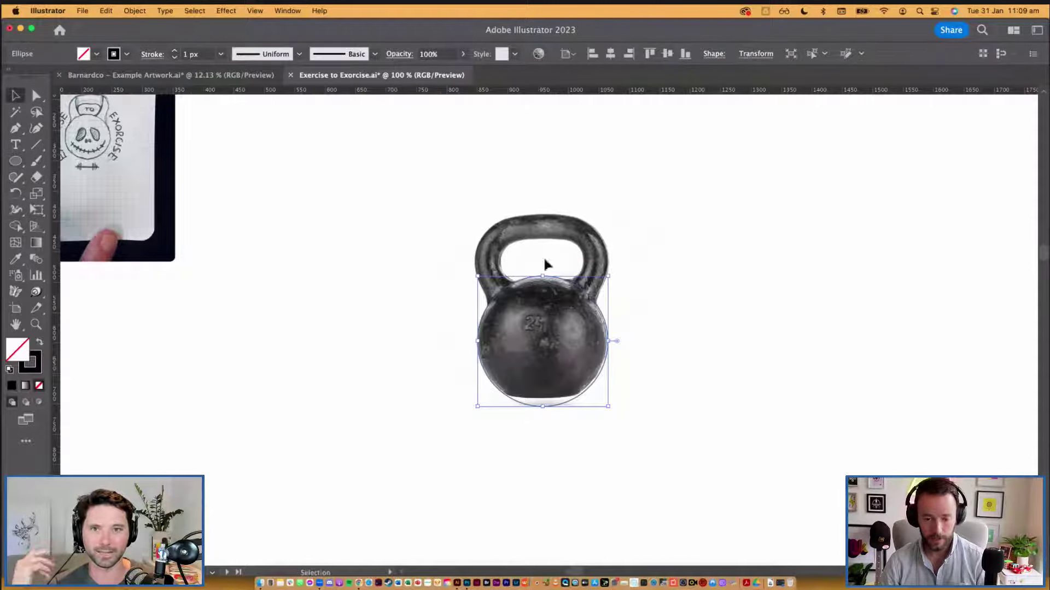
pyautogui.click(127, 55)
pyautogui.click(99, 80)
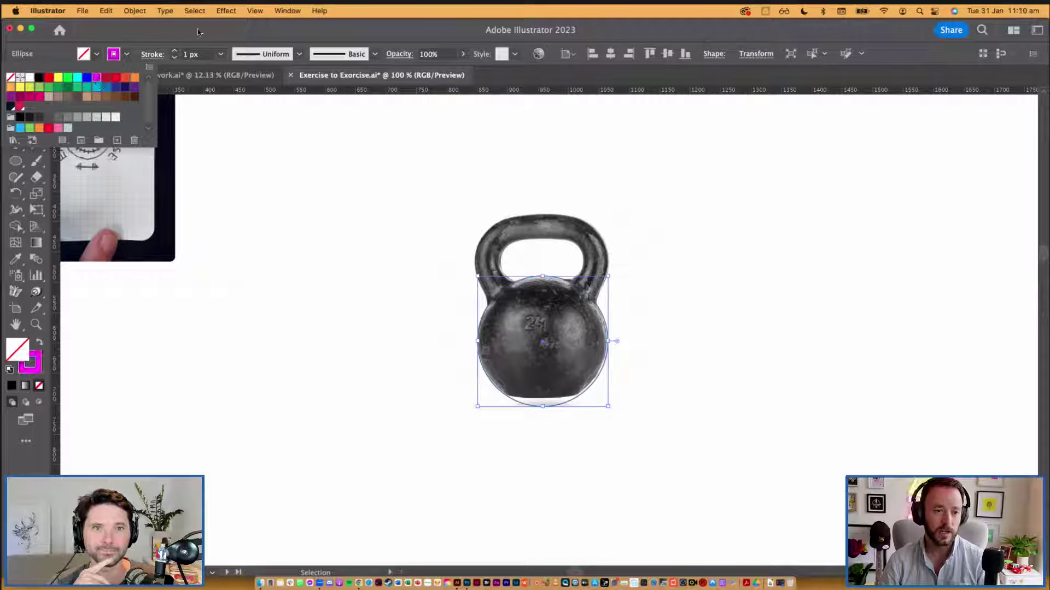
pyautogui.click(174, 50)
pyautogui.click(173, 50)
pyautogui.click(173, 51)
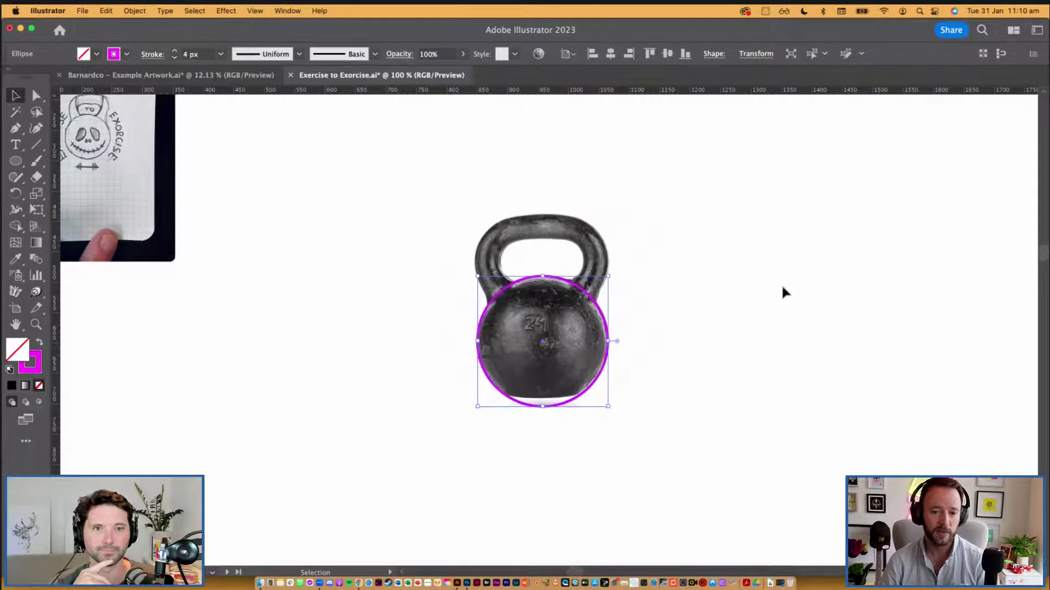
pyautogui.click(765, 281)
# Step: Shift the circle upward and fit the kettlebell photo's body to it, enlarging the photo to about 374 px wide
pyautogui.click(604, 309)
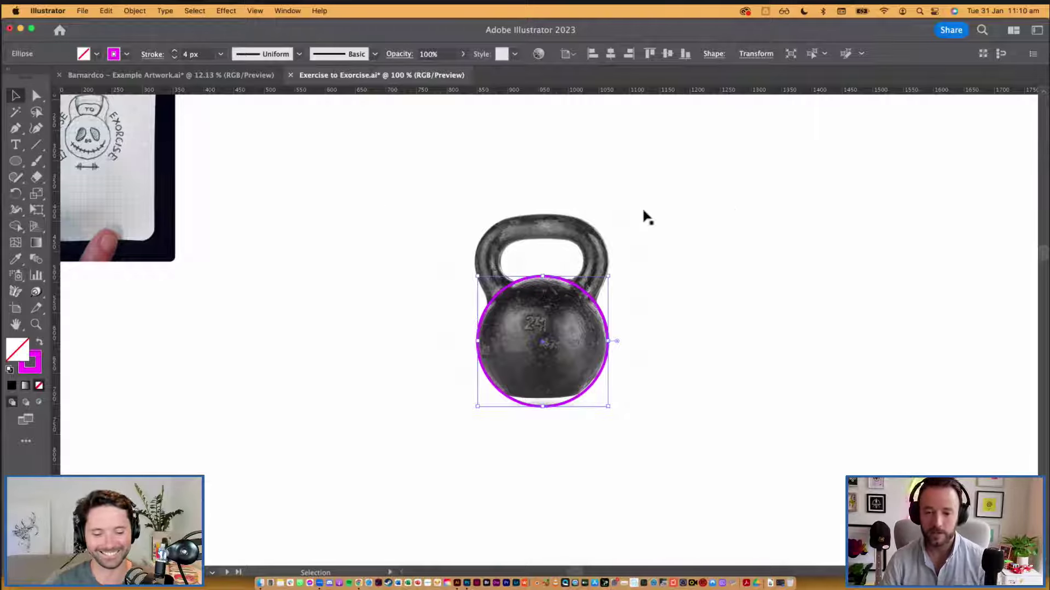
pyautogui.moveTo(608, 324); pyautogui.dragTo(653, 282)
pyautogui.press('cmd+z')
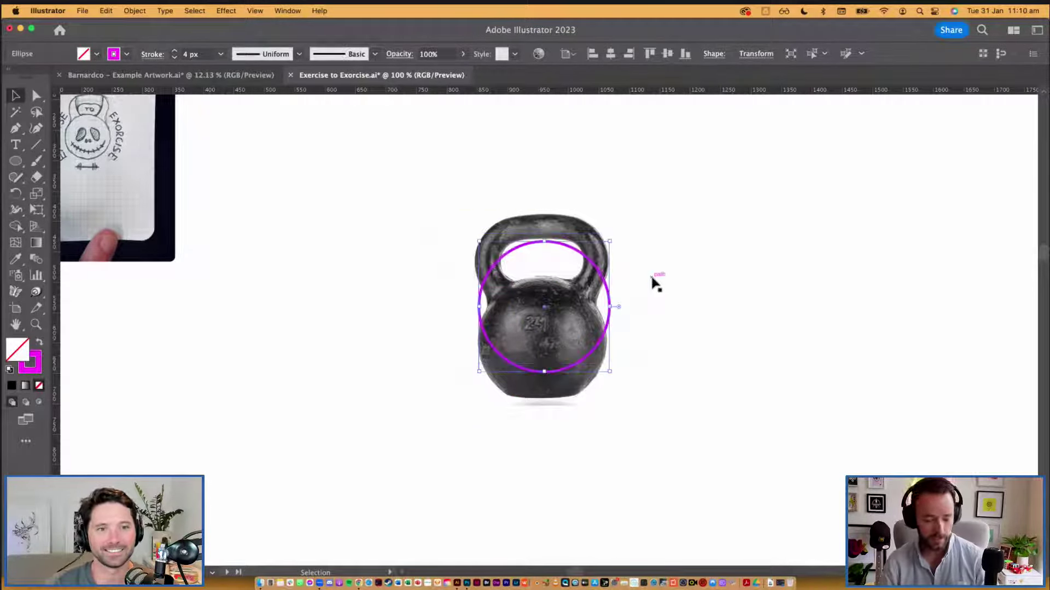
pyautogui.moveTo(568, 315); pyautogui.dragTo(571, 285)
pyautogui.moveTo(656, 174); pyautogui.dragTo(660, 170)
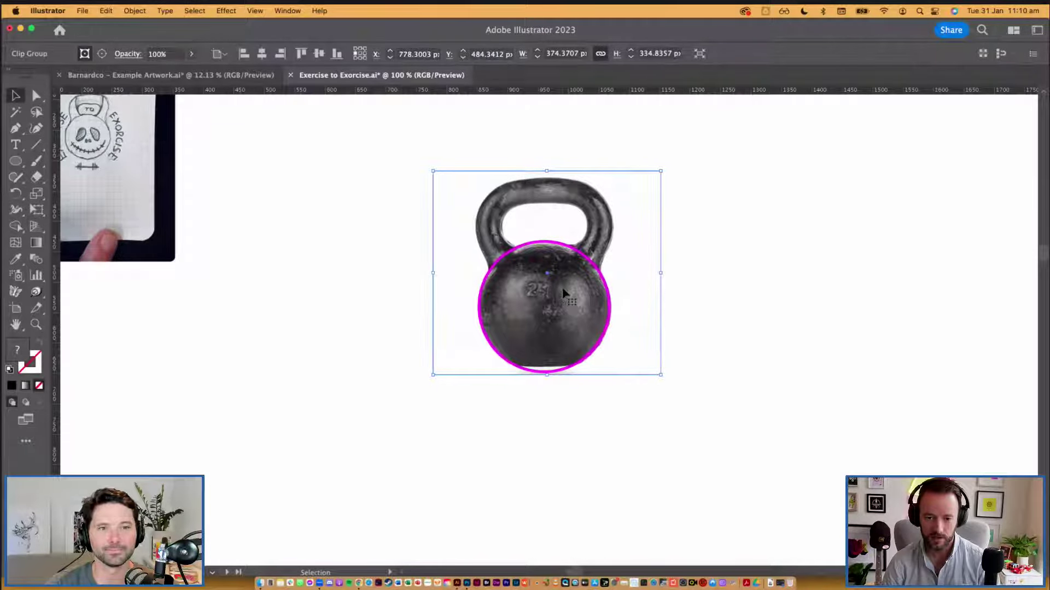
pyautogui.press('Up')
pyautogui.press('Up')
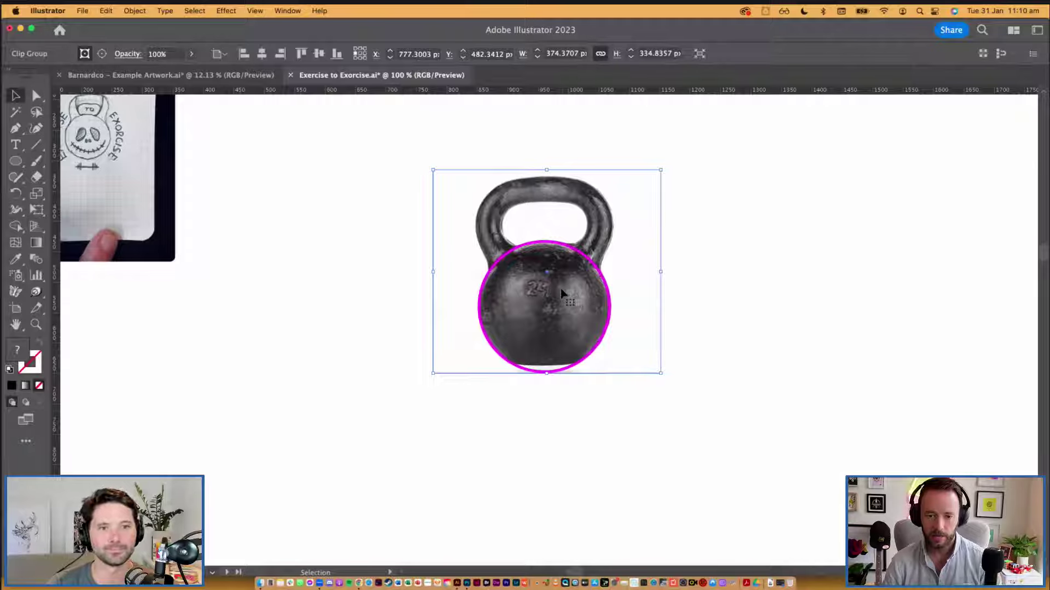
# Step: Move the kettlebell photo to the bg layer, lock that layer and make the artwork layer active
pyautogui.press('F7')
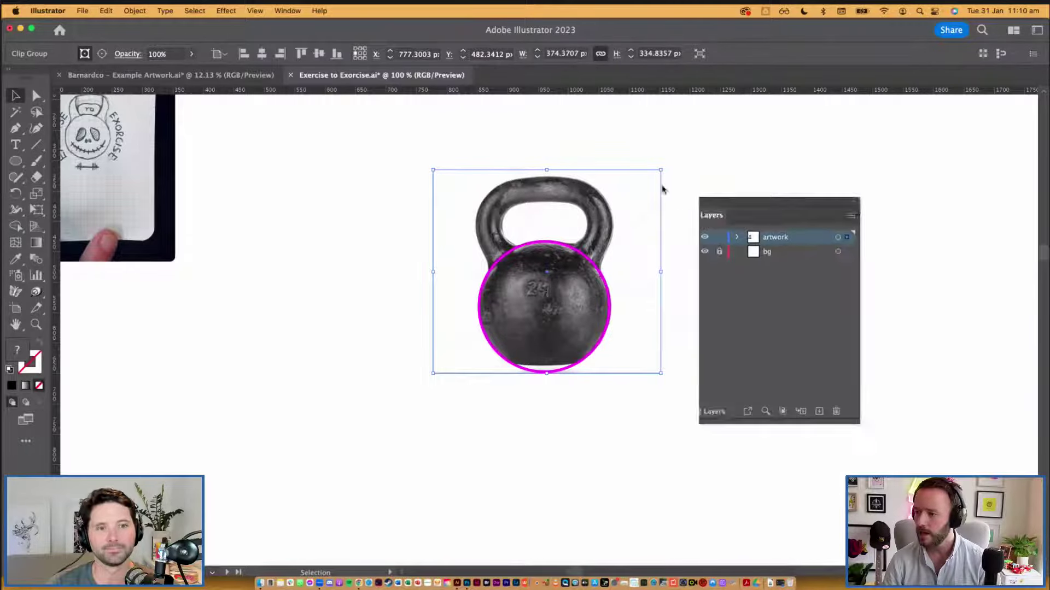
pyautogui.moveTo(705, 201); pyautogui.dragTo(665, 103)
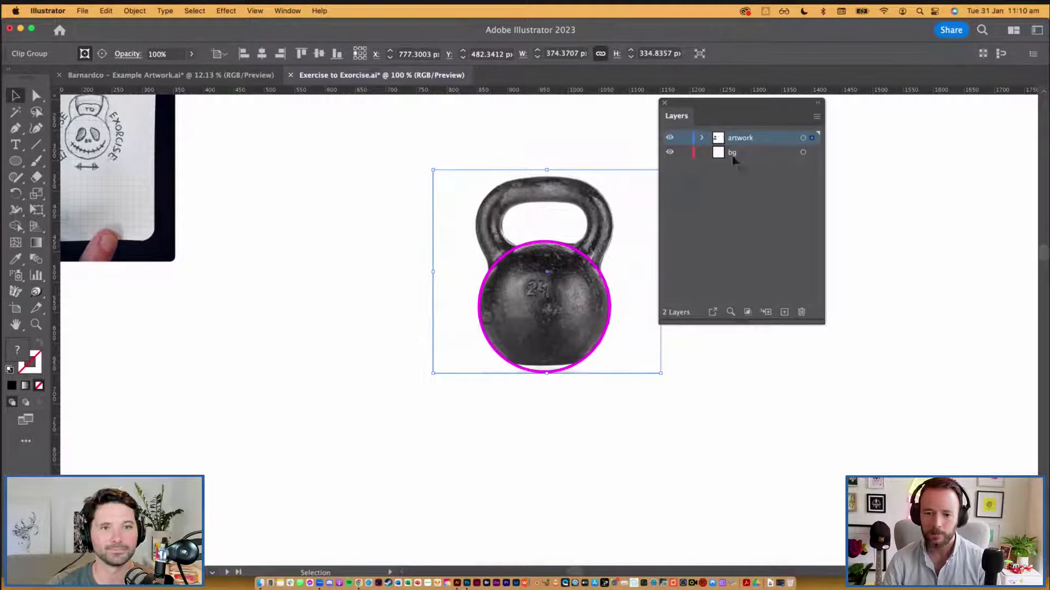
pyautogui.moveTo(812, 152); pyautogui.dragTo(812, 153)
pyautogui.click(685, 153)
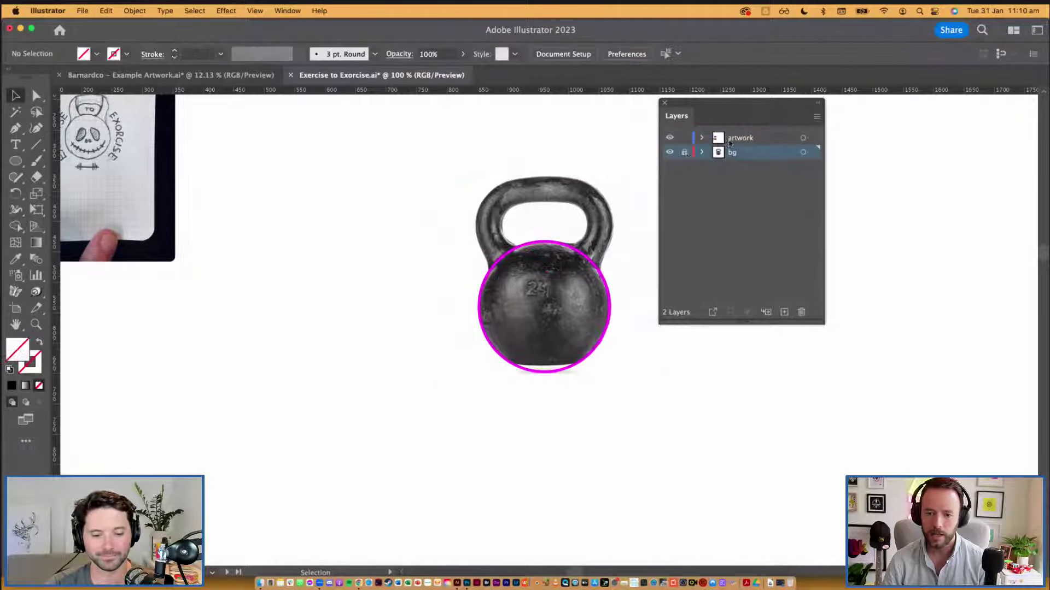
pyautogui.click(733, 140)
pyautogui.moveTo(753, 112); pyautogui.dragTo(910, 128)
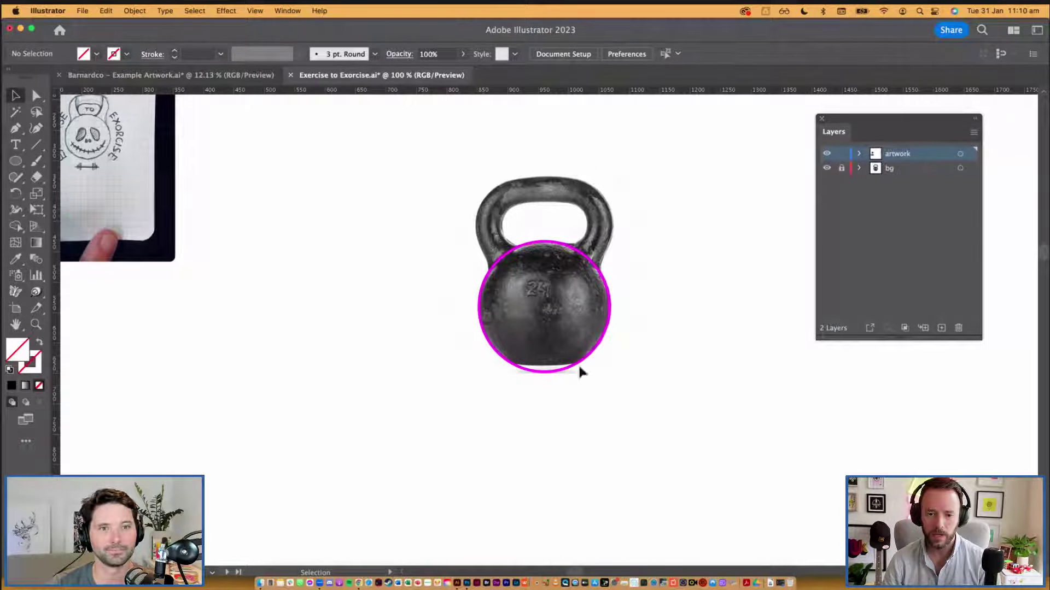
# Step: Pick up the circle's magenta 4 px stroke as the current drawing style, leaving nothing selected
pyautogui.moveTo(578, 372); pyautogui.dragTo(579, 371)
pyautogui.click(649, 218)
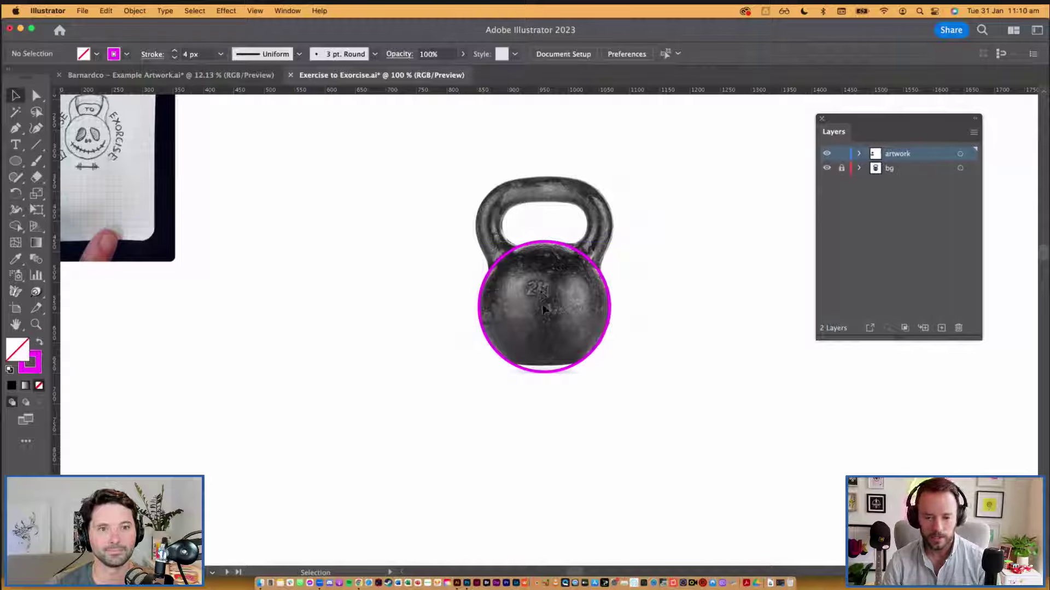
pyautogui.press('super+equal')
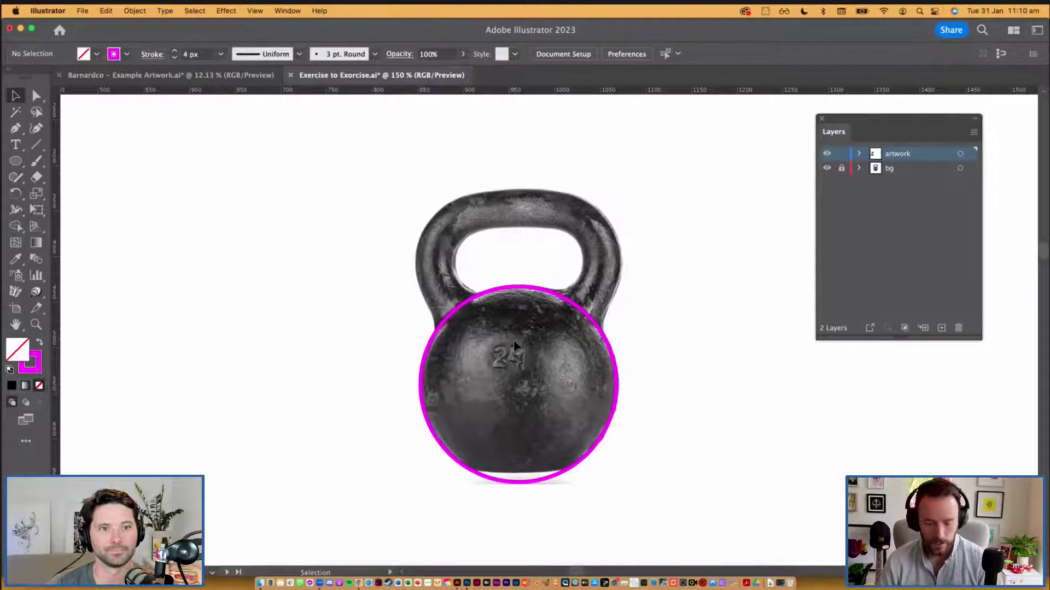
# Step: Trace the outer edge of the handle's left half with the Pen tool, from the circle to the top centre, refining the left curve's direction handle
pyautogui.press('p')
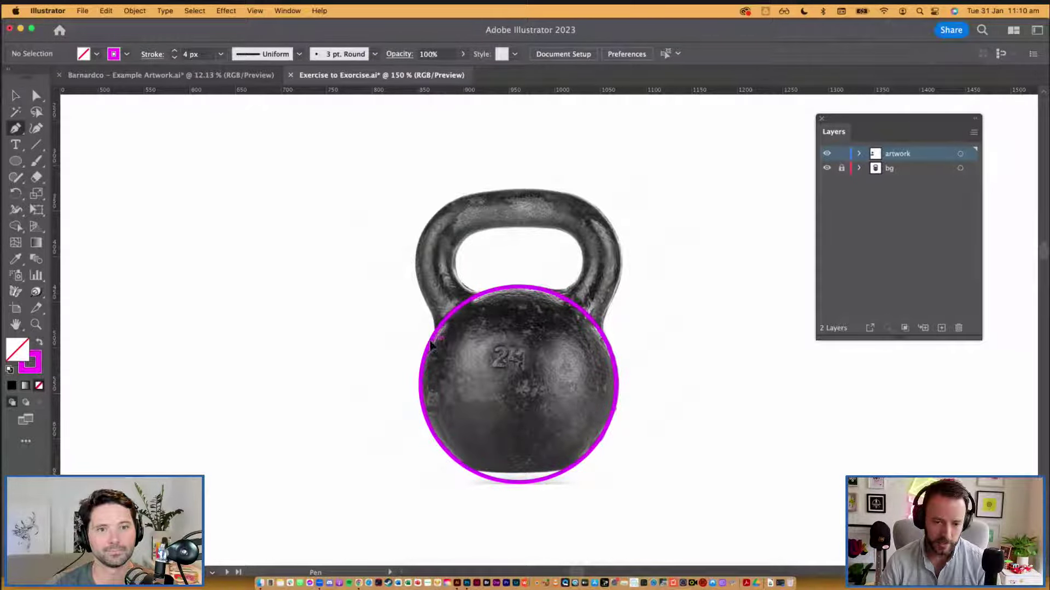
pyautogui.moveTo(419, 358); pyautogui.dragTo(415, 217)
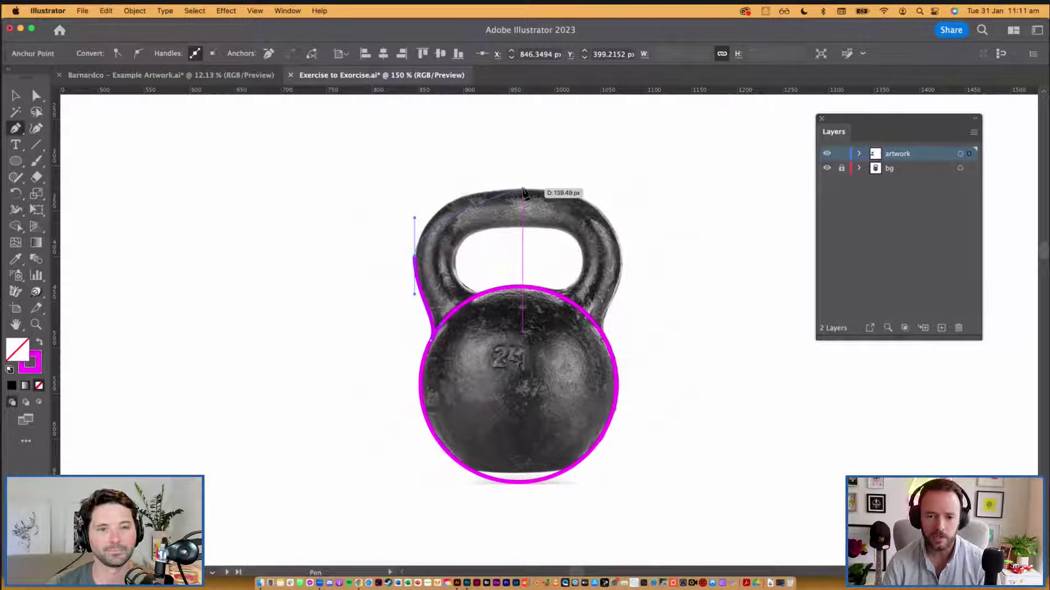
pyautogui.moveTo(522, 189); pyautogui.dragTo(599, 189)
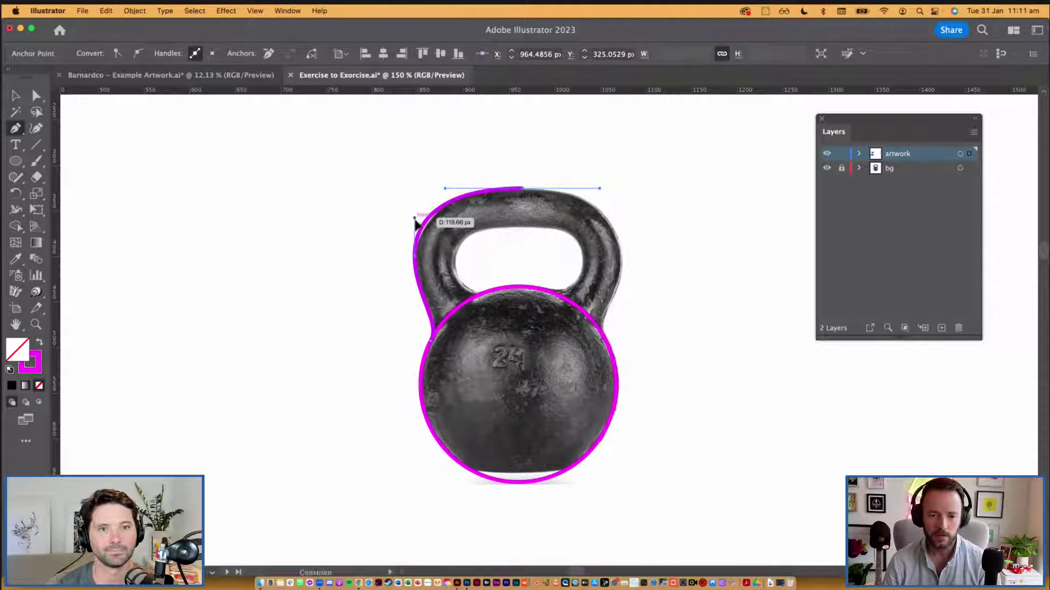
pyautogui.moveTo(414, 224); pyautogui.dragTo(416, 230)
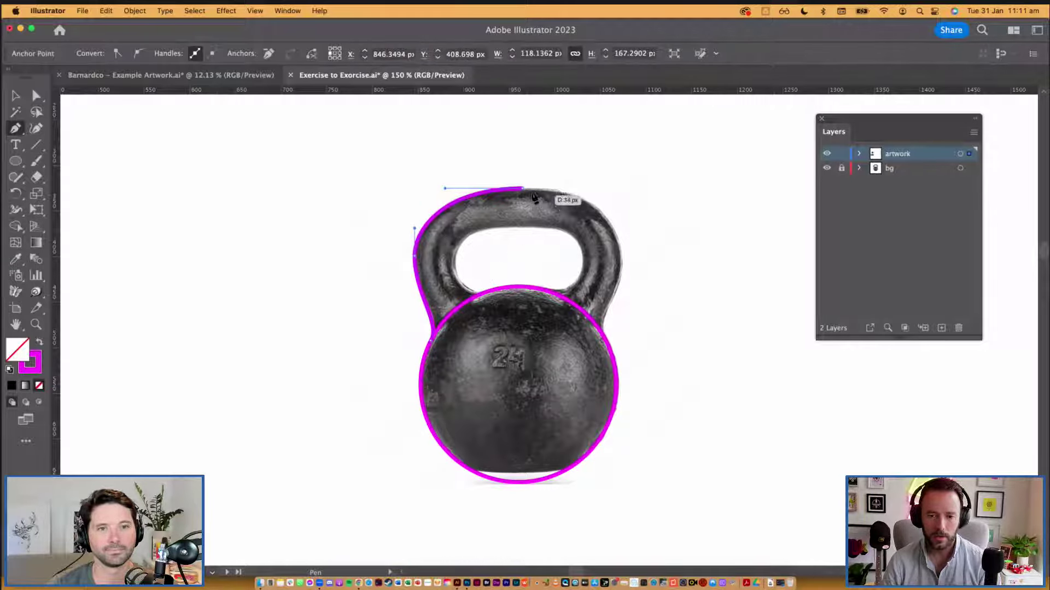
pyautogui.moveTo(533, 196); pyautogui.dragTo(524, 230)
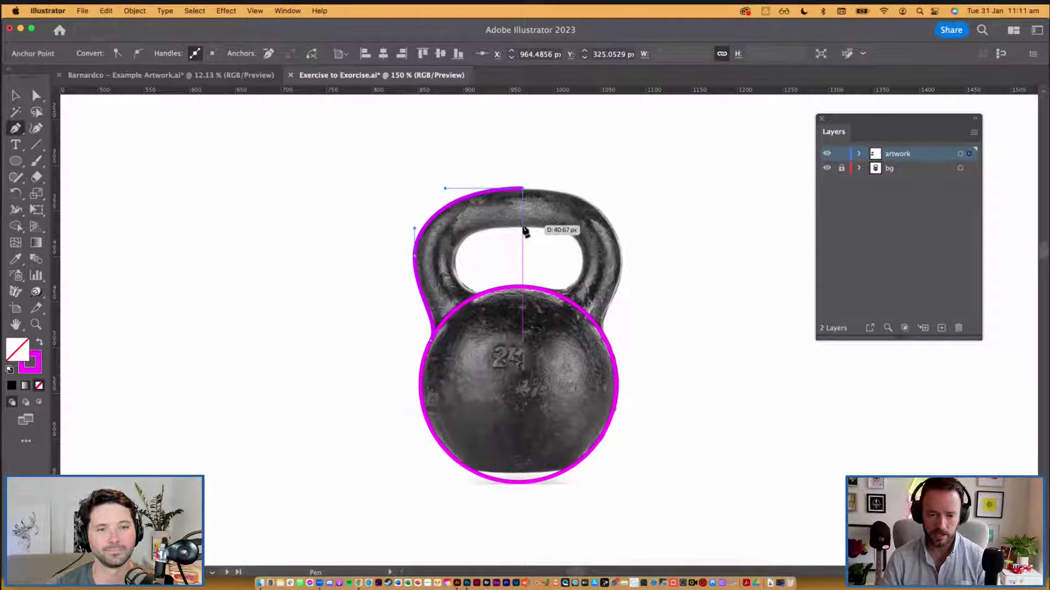
pyautogui.moveTo(524, 232); pyautogui.dragTo(523, 307)
pyautogui.moveTo(520, 358); pyautogui.dragTo(504, 228)
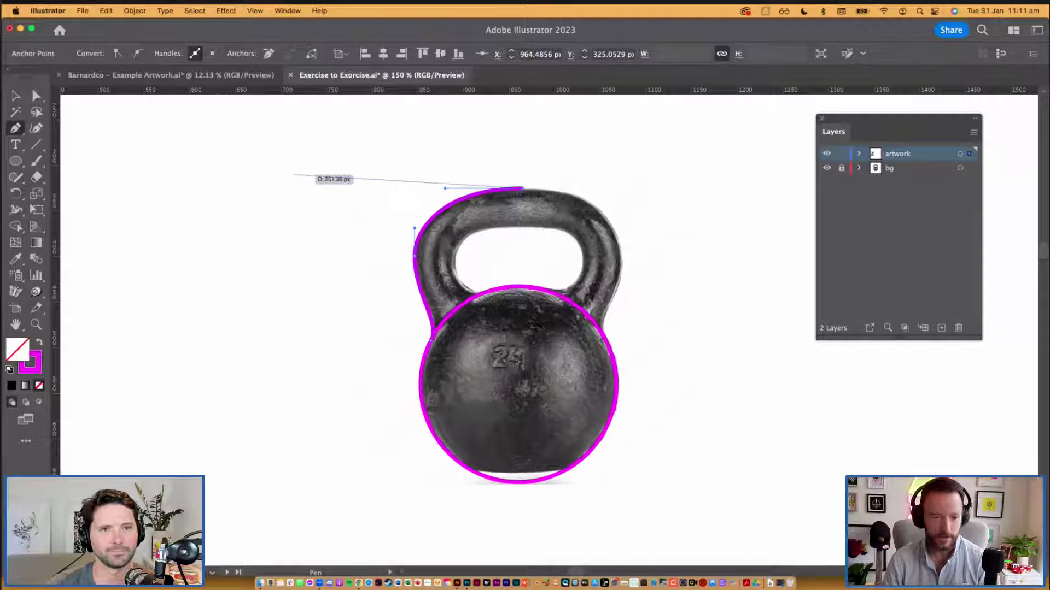
# Step: Draw a vertical line from the circle's centre to above the kettlebell handle with the Line Segment tool and select it
pyautogui.press('\\')
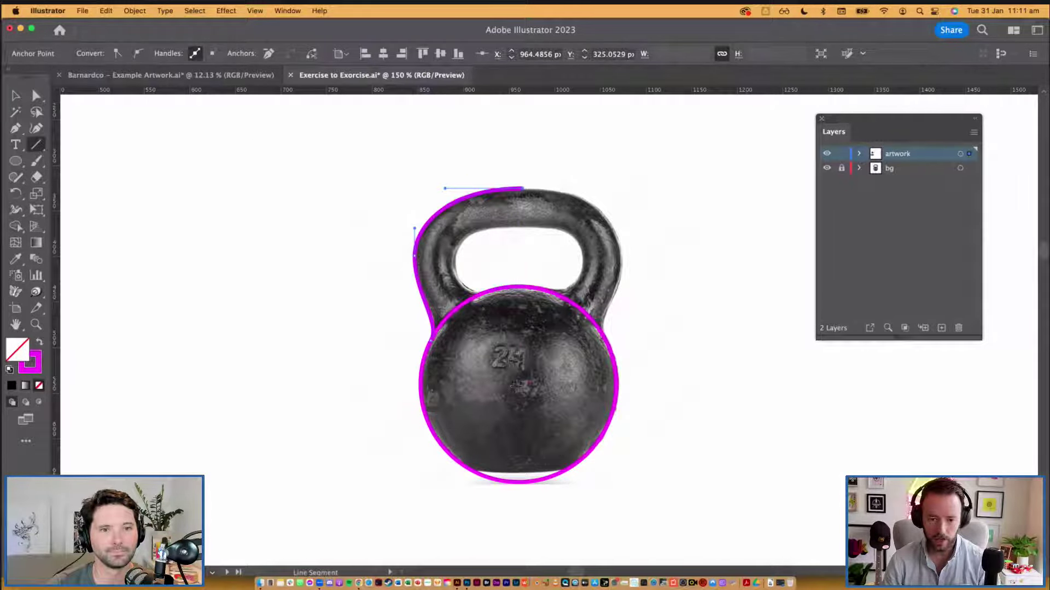
pyautogui.moveTo(518, 386); pyautogui.dragTo(550, 134)
pyautogui.press('v')
pyautogui.click(665, 112)
pyautogui.click(519, 159)
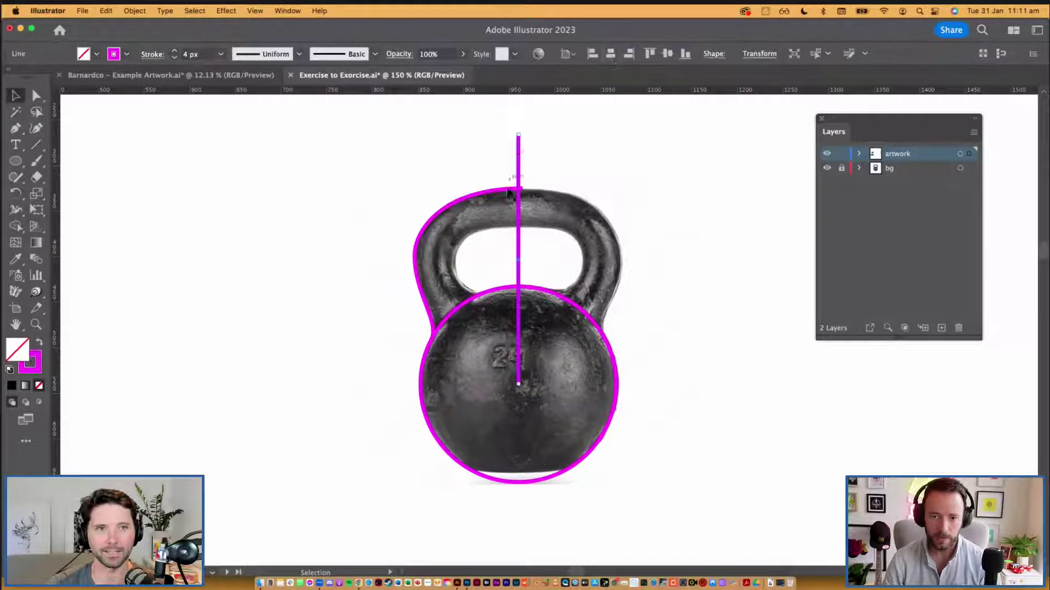
# Step: Move the outer handle path's top end anchor horizontally onto the vertical centre line, at X 960 px
pyautogui.press('a')
pyautogui.click(520, 189)
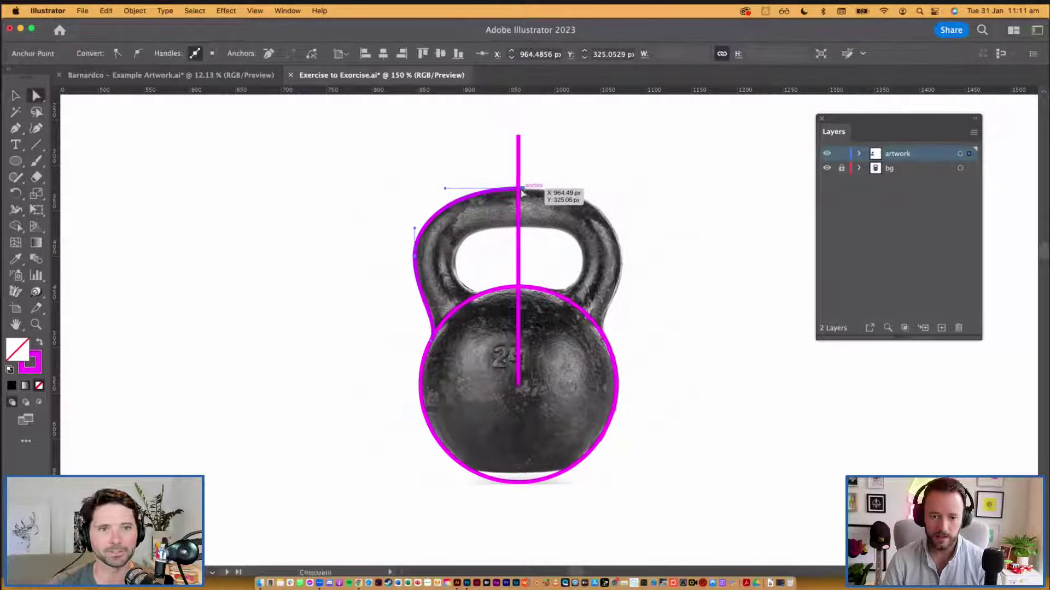
pyautogui.moveTo(520, 191); pyautogui.dragTo(520, 192)
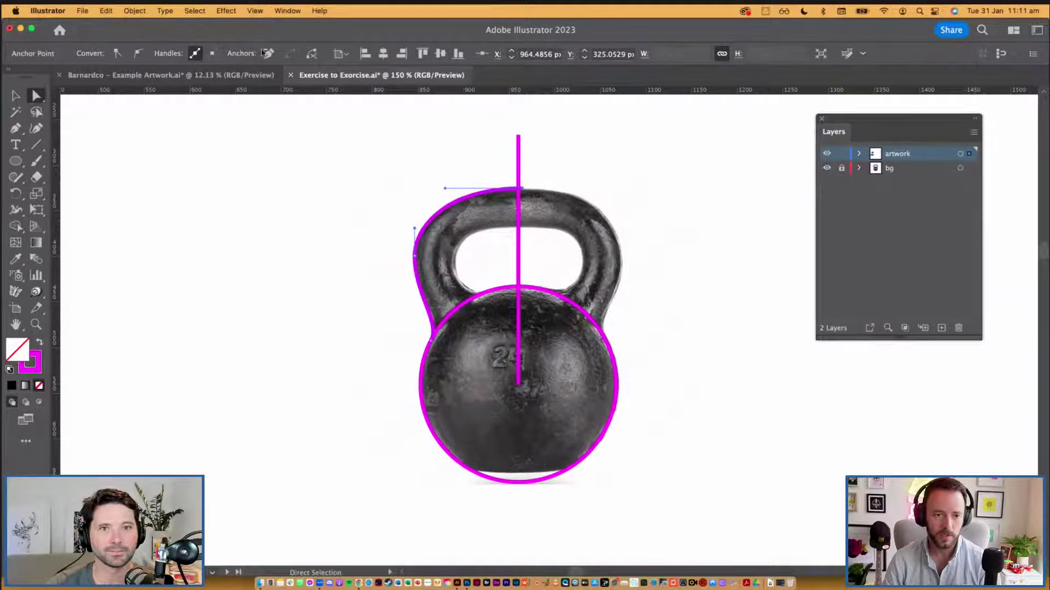
pyautogui.click(255, 10)
pyautogui.click(294, 381)
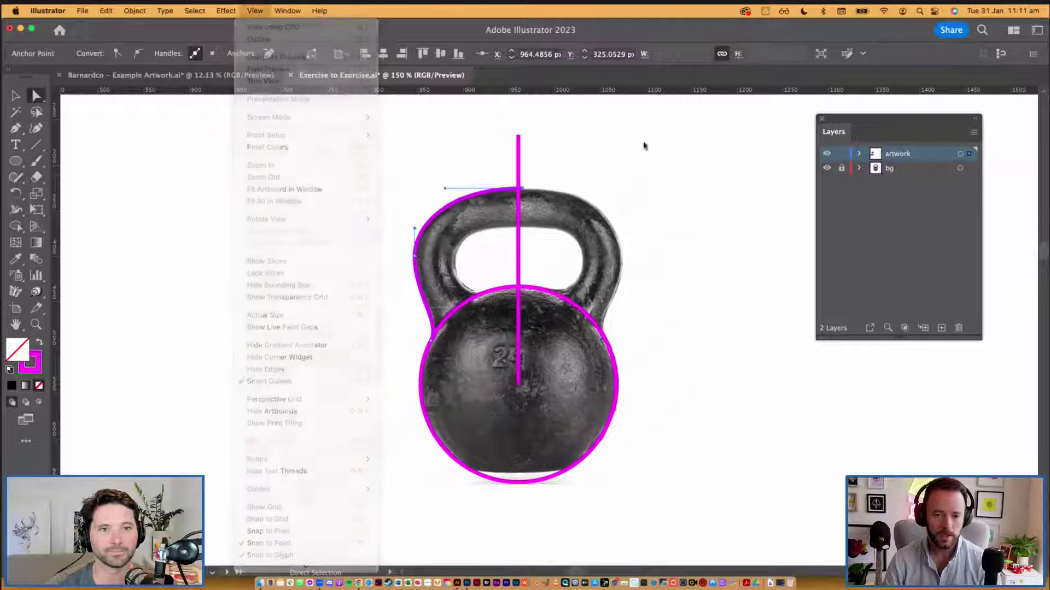
pyautogui.scroll(5, 569, 262)
pyautogui.moveTo(618, 324); pyautogui.dragTo(586, 323)
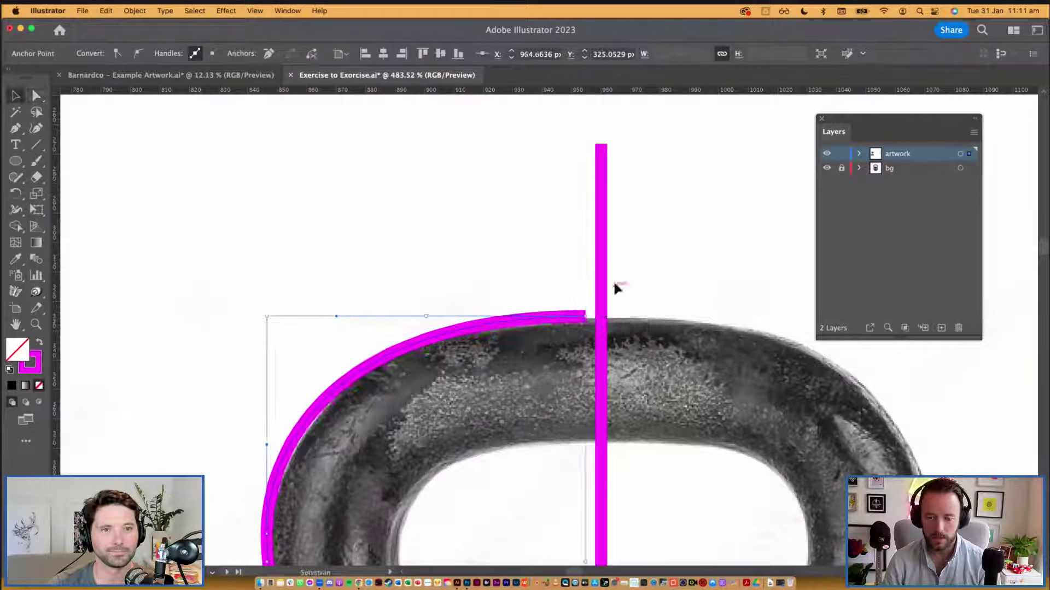
pyautogui.press('v')
pyautogui.press('a')
pyautogui.moveTo(586, 317); pyautogui.dragTo(602, 319)
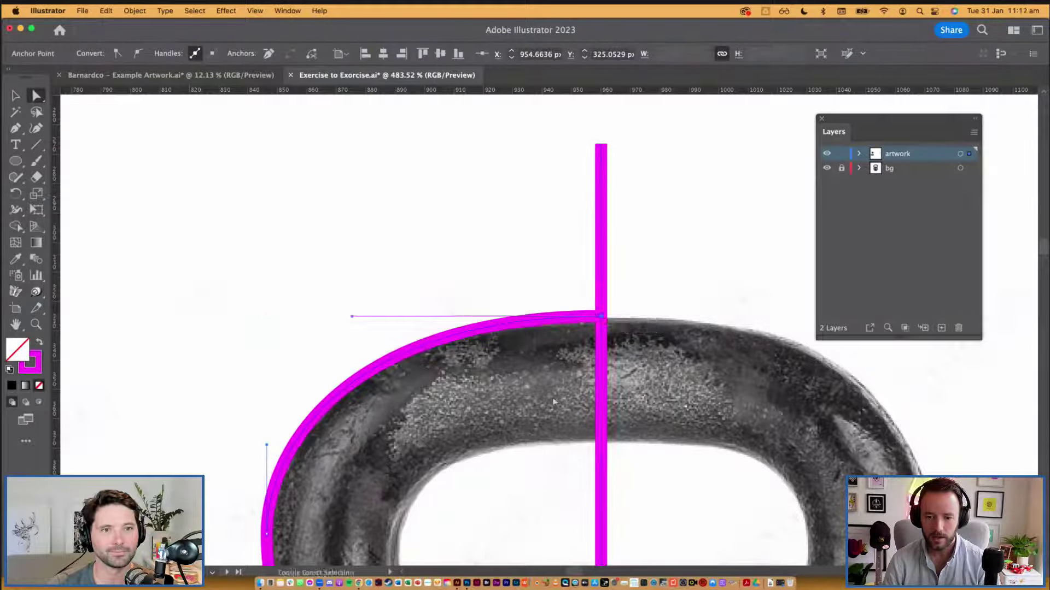
pyautogui.press('super+minus')
pyautogui.press('super+minus')
pyautogui.press('super+minus')
pyautogui.press('v')
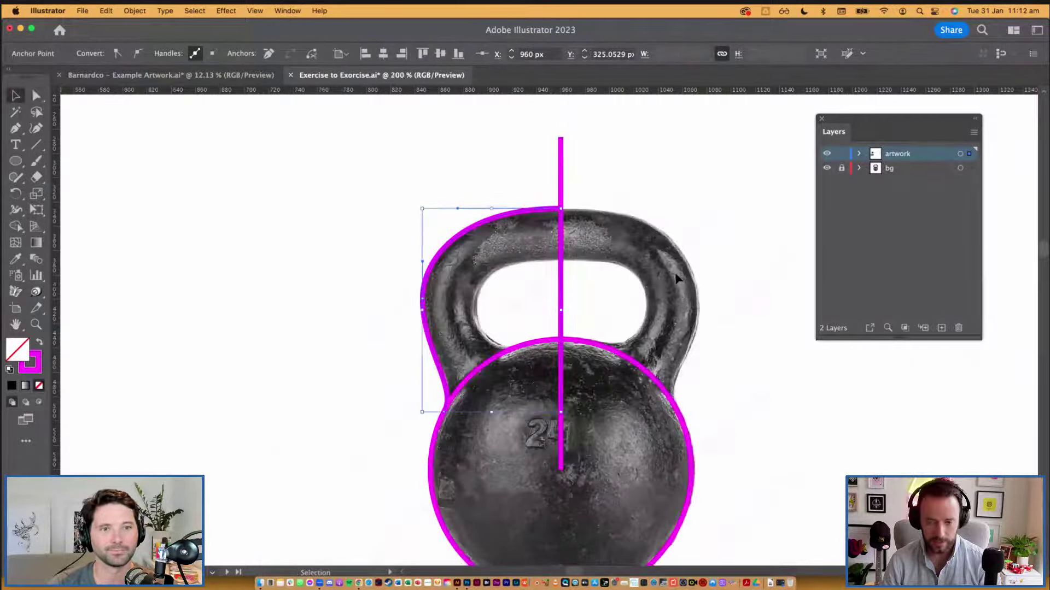
# Step: Continue the path with the Pen tool around the inner edge of the handle's left half and close it inside the circle
pyautogui.press('p')
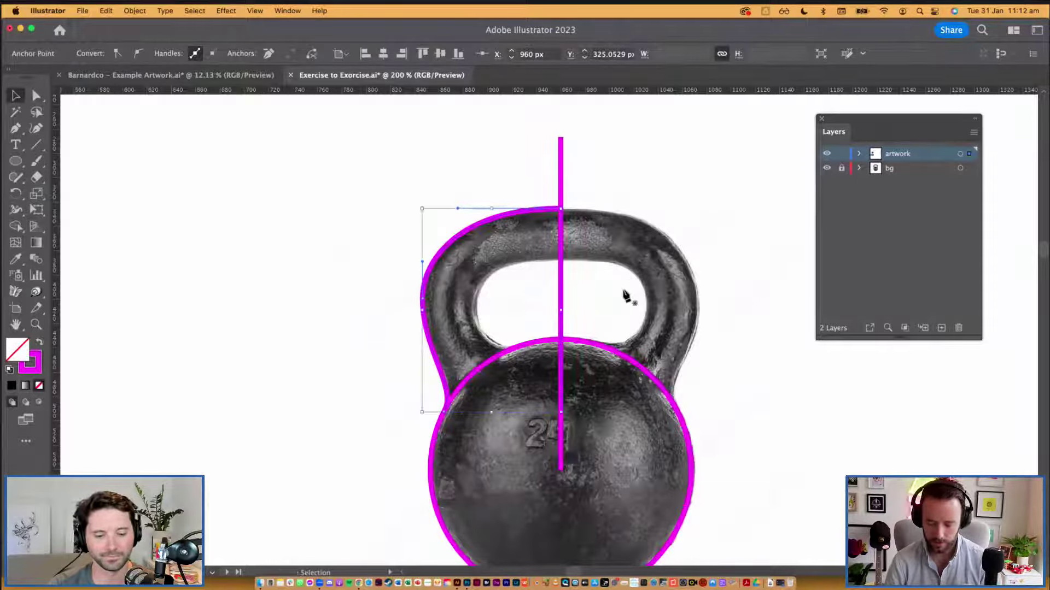
pyautogui.click(561, 264)
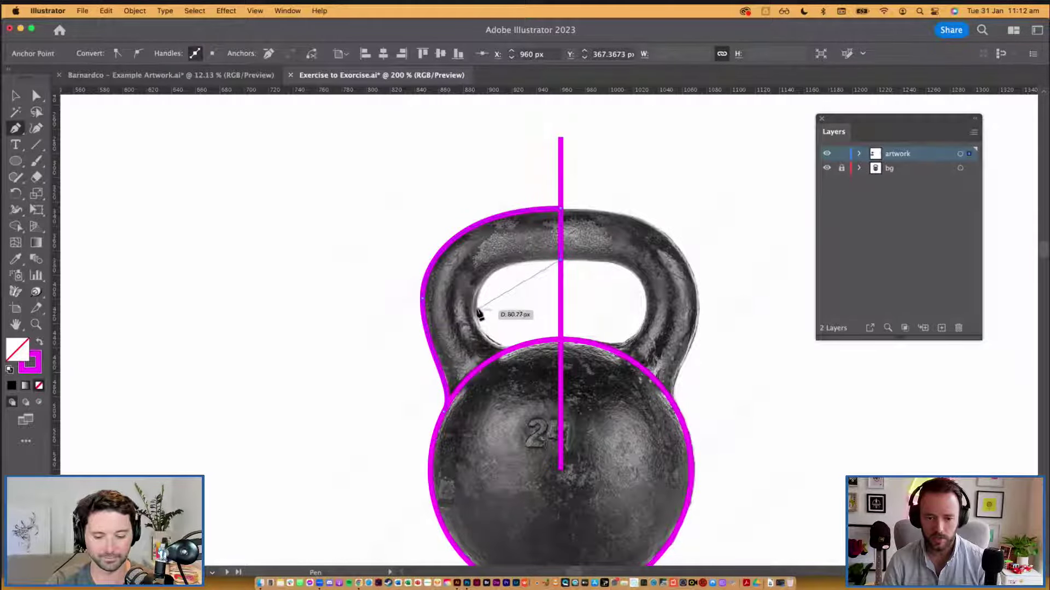
pyautogui.moveTo(478, 309); pyautogui.dragTo(480, 369)
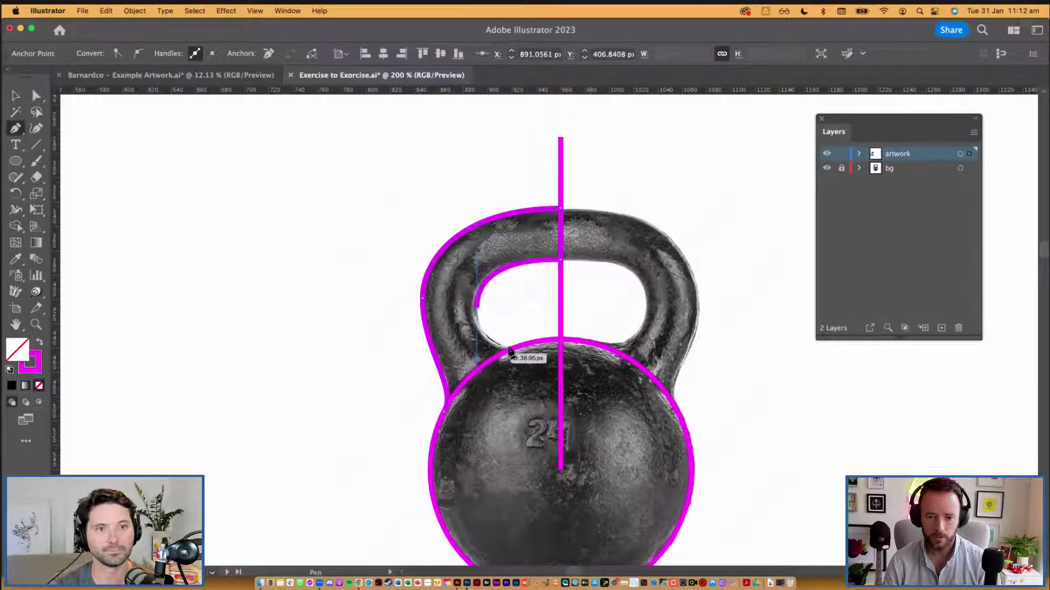
pyautogui.click(545, 343)
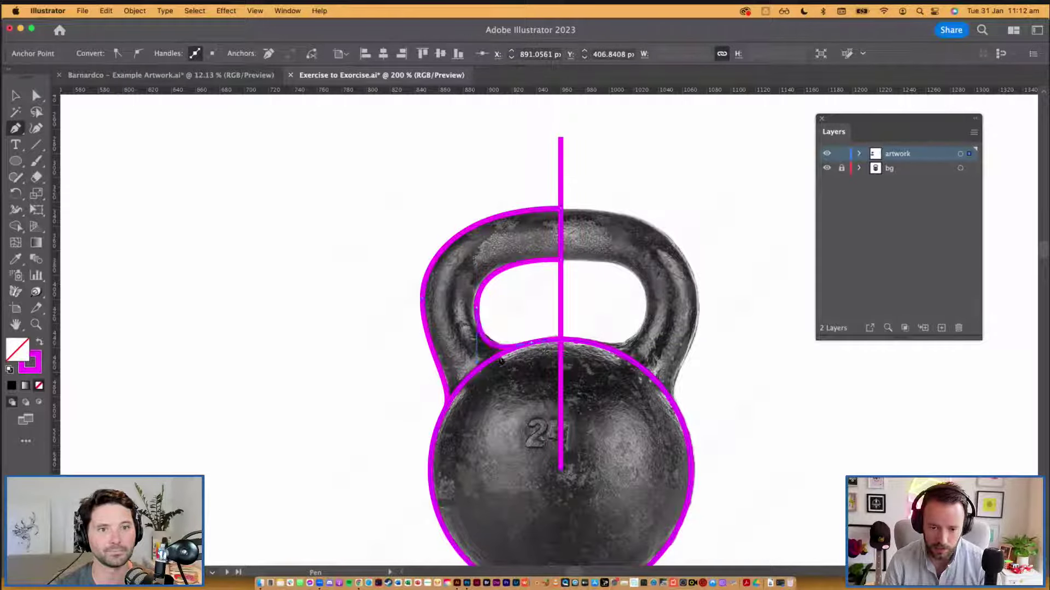
pyautogui.moveTo(479, 368); pyautogui.dragTo(476, 354)
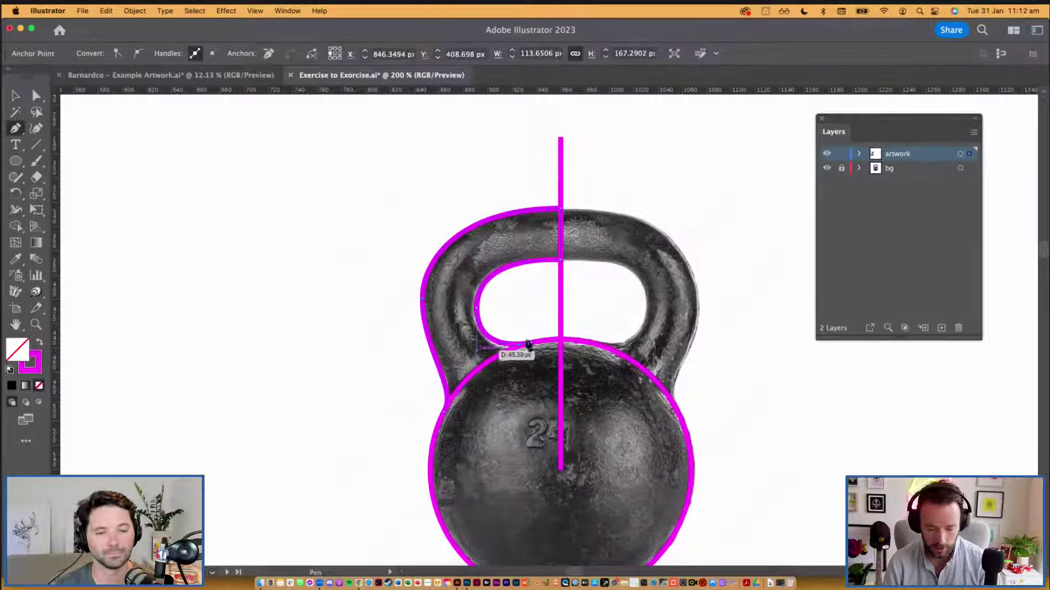
pyautogui.click(522, 407)
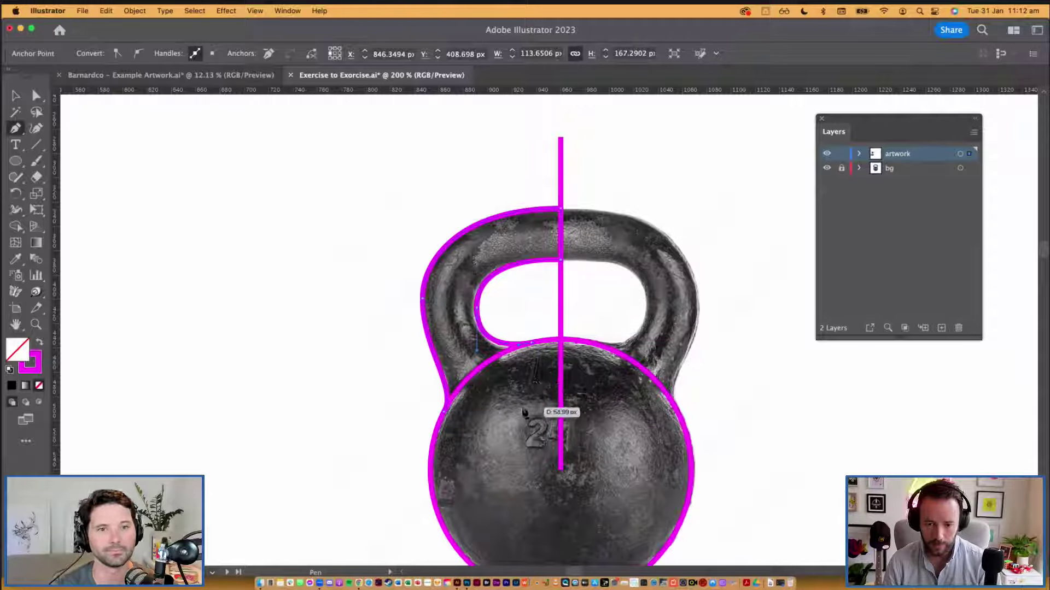
pyautogui.click(447, 410)
# Step: Swap the stroke and fill of the closed half-handle path to make it solid magenta
pyautogui.press('v')
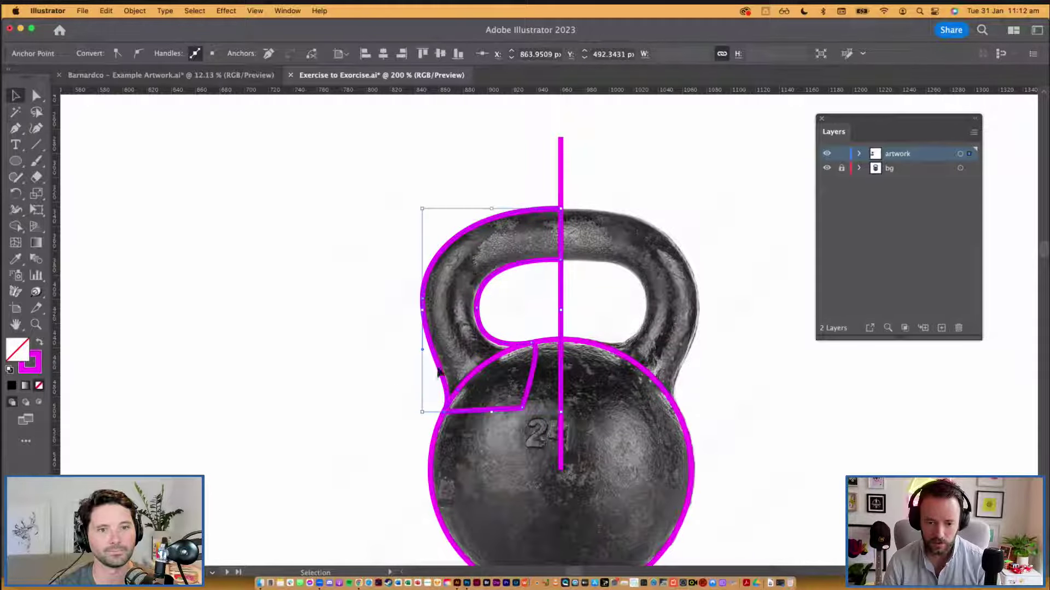
pyautogui.click(444, 376)
pyautogui.click(444, 376)
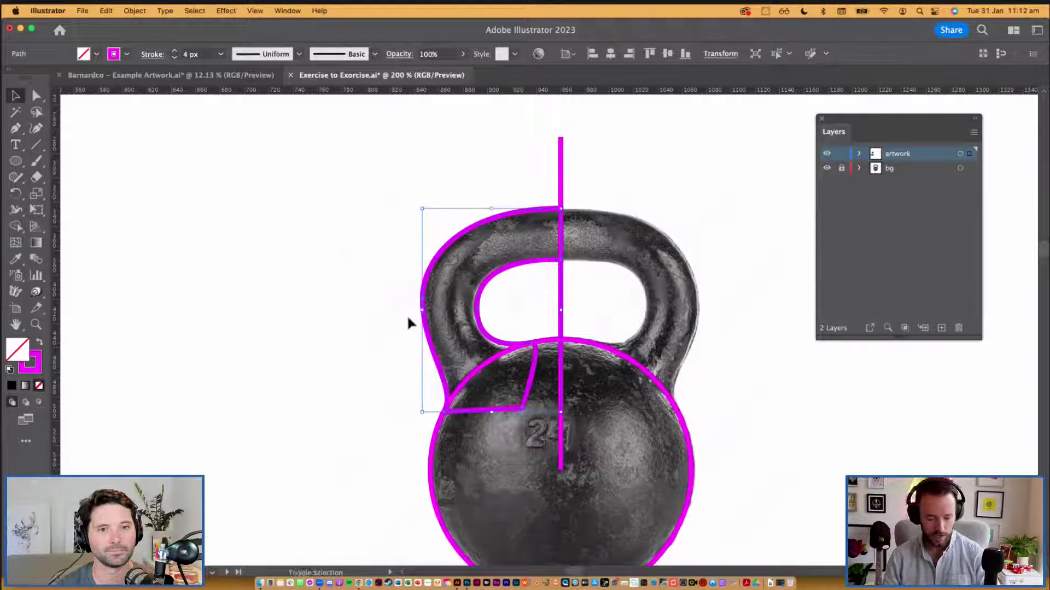
pyautogui.hotkey('shift', 'x')
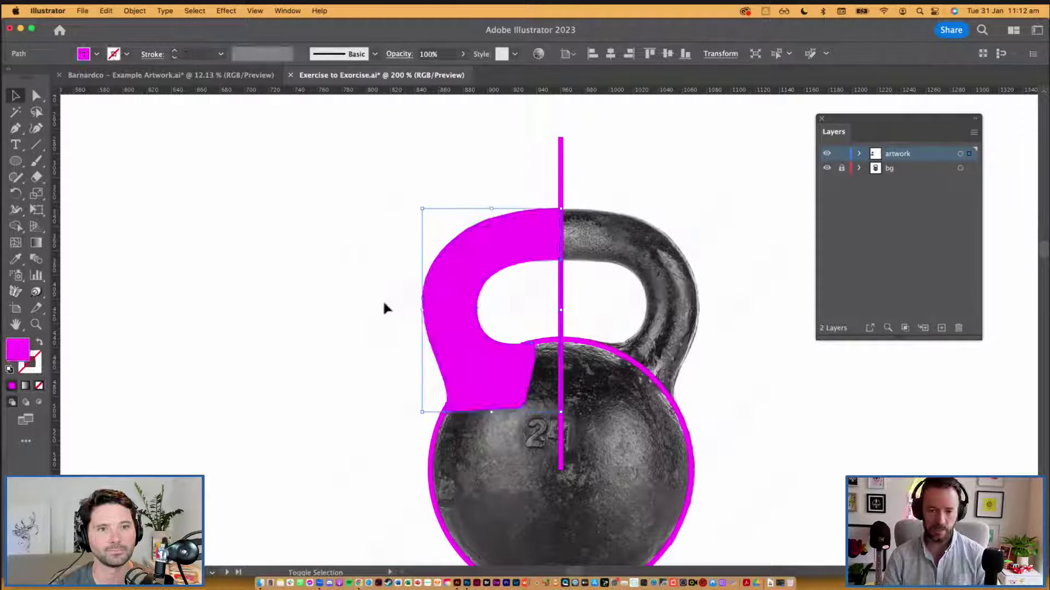
pyautogui.click(362, 277)
pyautogui.click(475, 276)
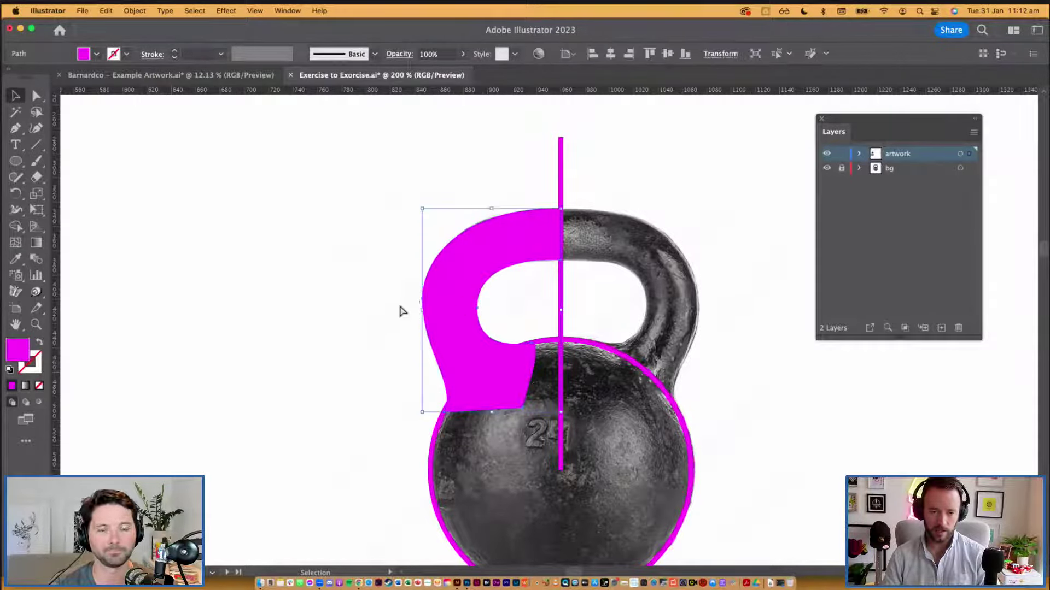
# Step: Fine-tune the lower direction handle of the anchor on the handle's inner left curve and display the path's curve anchors
pyautogui.press('a')
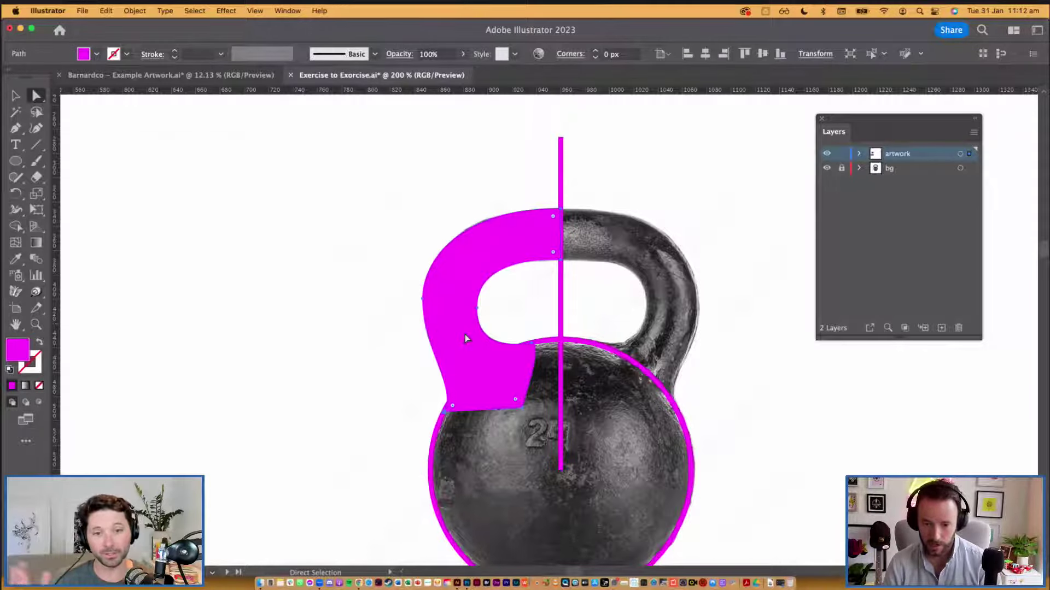
pyautogui.click(475, 317)
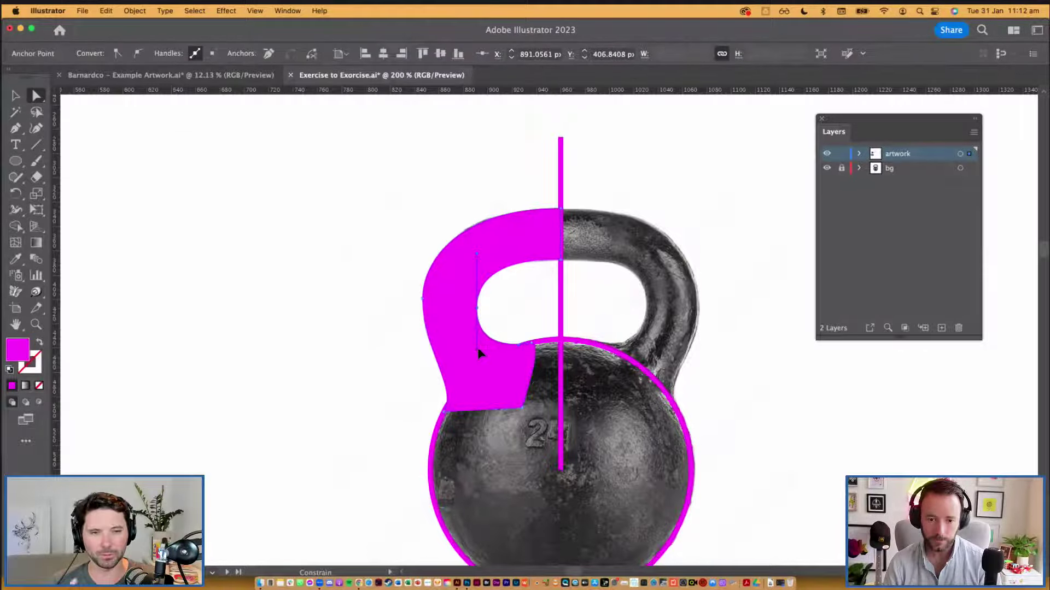
pyautogui.moveTo(478, 349); pyautogui.dragTo(480, 352)
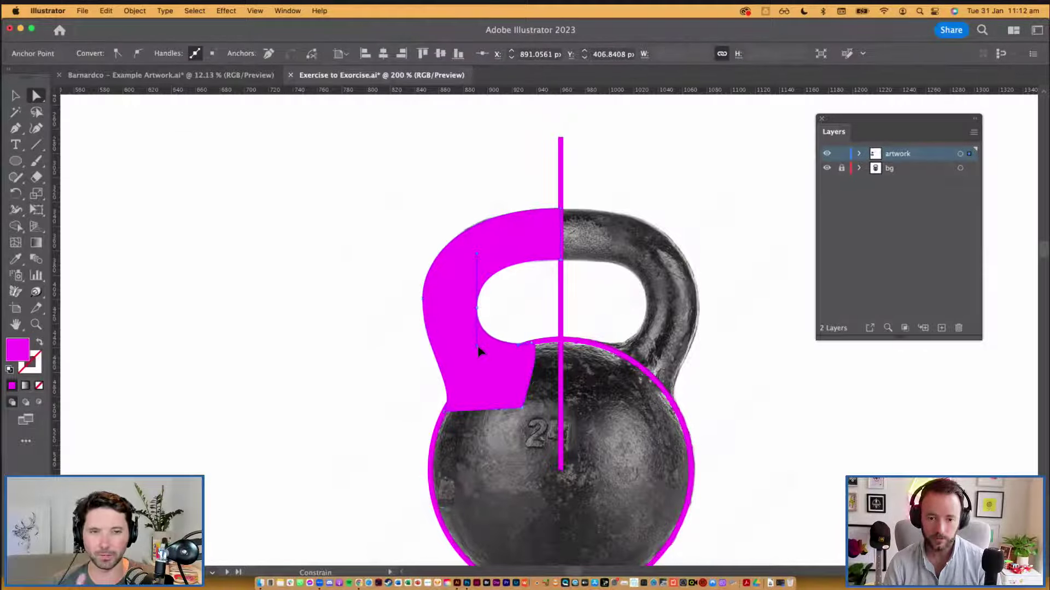
pyautogui.click(563, 261)
pyautogui.click(491, 230)
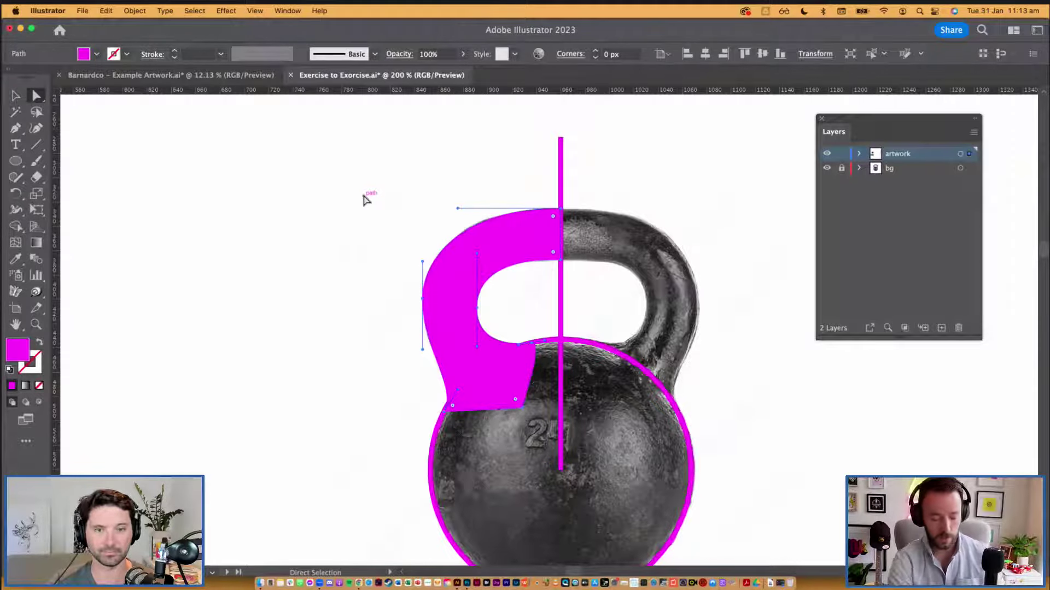
# Step: Swap the half handle's fill and stroke back to a magenta outline and deselect it
pyautogui.press('v')
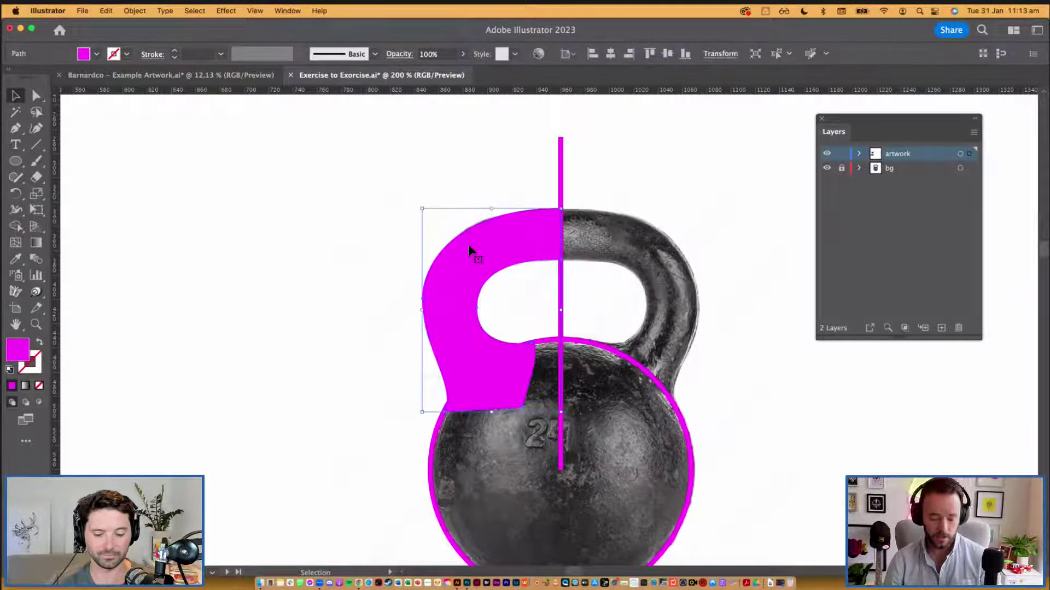
pyautogui.hotkey('shift', 'x')
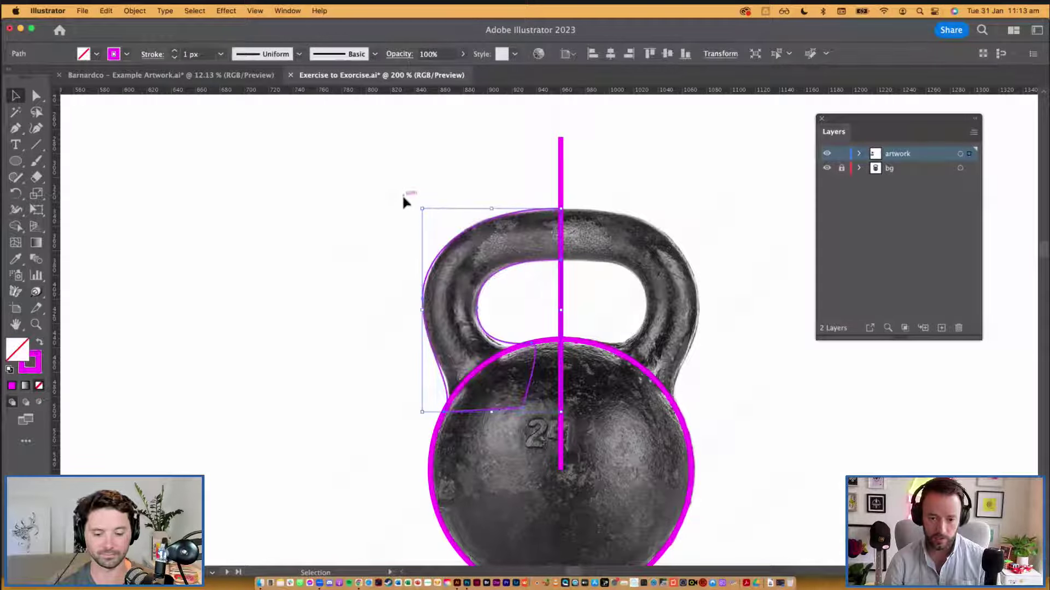
pyautogui.click(403, 199)
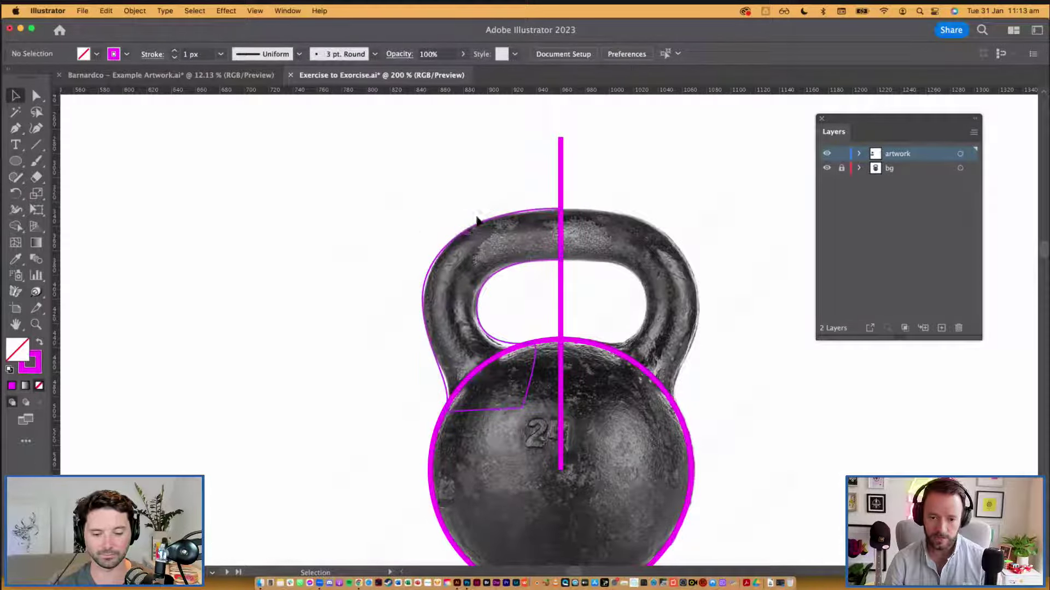
# Step: Turn the half handle and the circle into solid magenta fills without strokes, leaving only the half handle selected
pyautogui.click(479, 316)
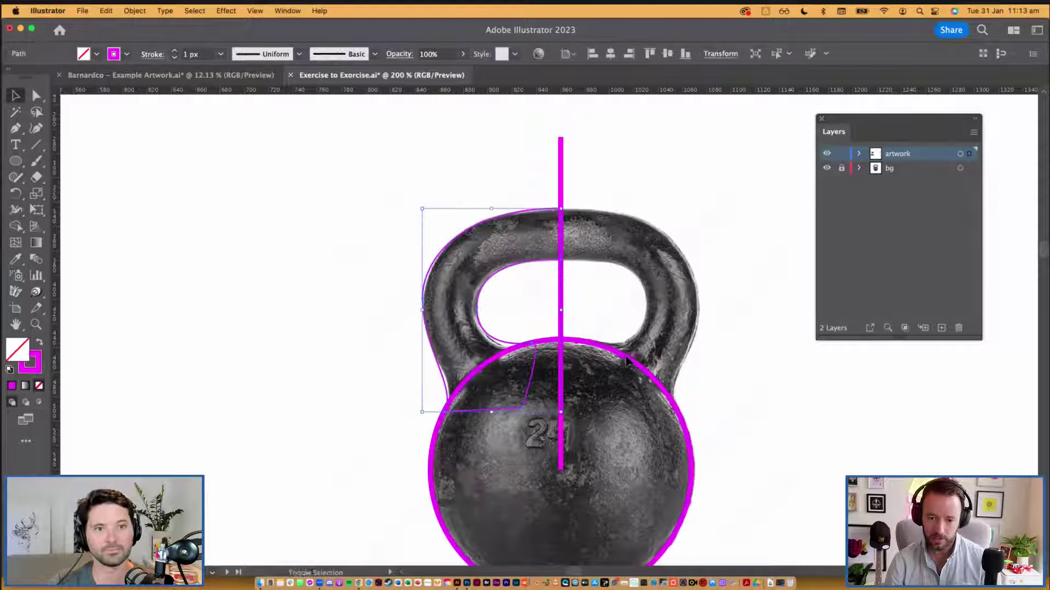
pyautogui.keyDown('shift'); pyautogui.click(433, 427); pyautogui.keyUp('shift')
pyautogui.hotkey('shift', 'x')
pyautogui.click(393, 286)
pyautogui.scroll(-3, 382, 286)
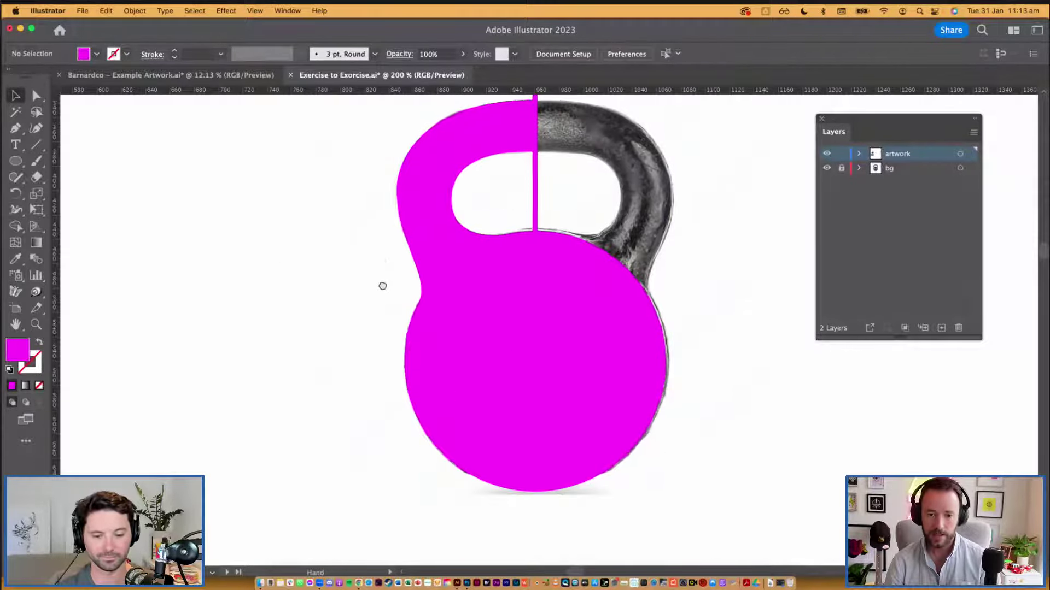
pyautogui.scroll(2, 383, 296)
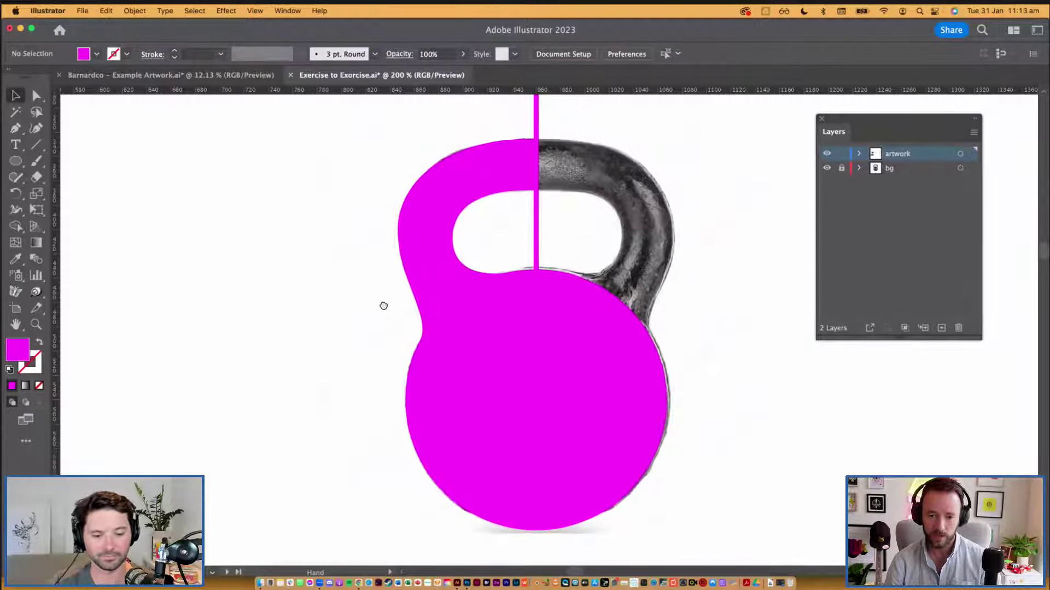
pyautogui.click(452, 287)
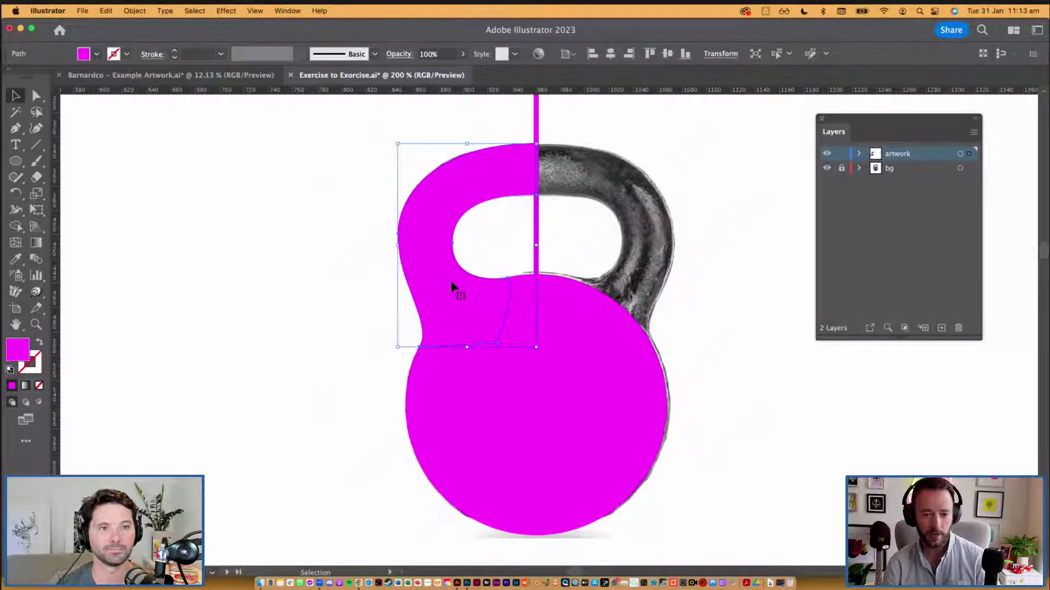
# Step: Mirror a copy of the half handle across the vertical centre line to complete the handle
pyautogui.press('F2')
pyautogui.moveTo(513, 236); pyautogui.dragTo(655, 242)
pyautogui.click(134, 11)
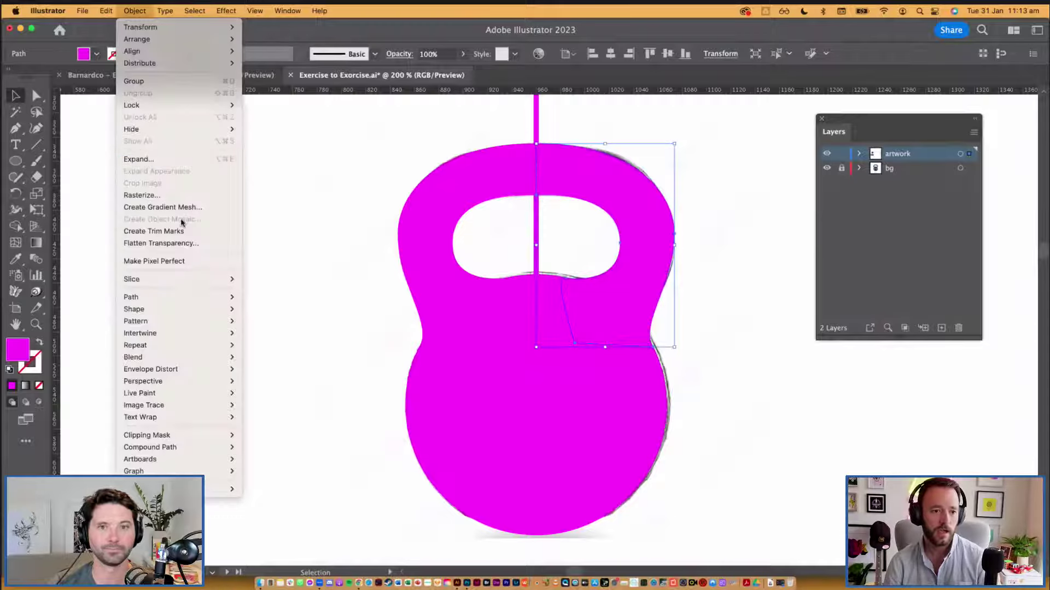
pyautogui.moveTo(170, 29)
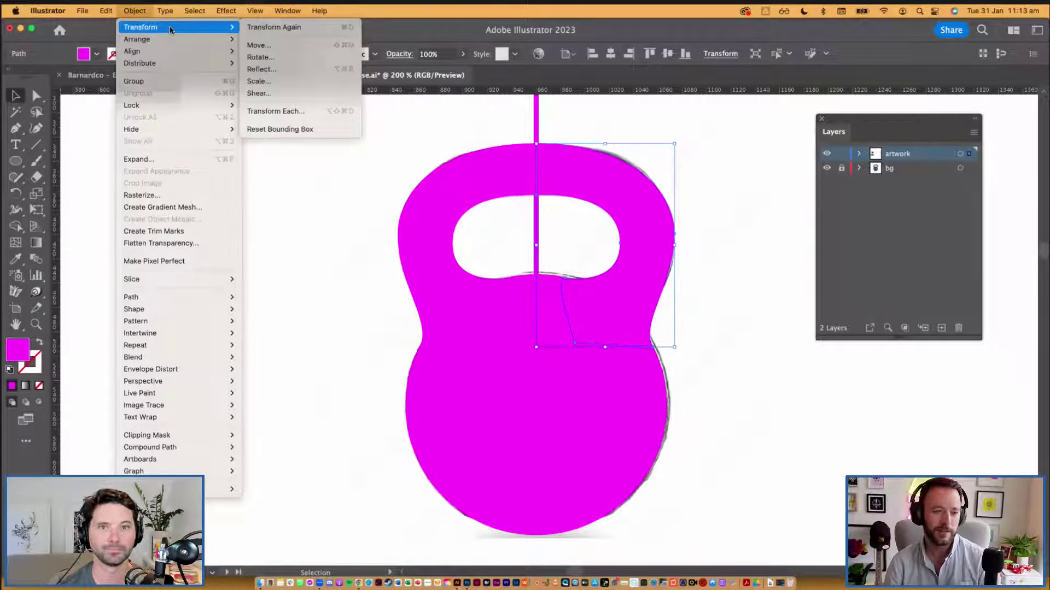
pyautogui.click(307, 69)
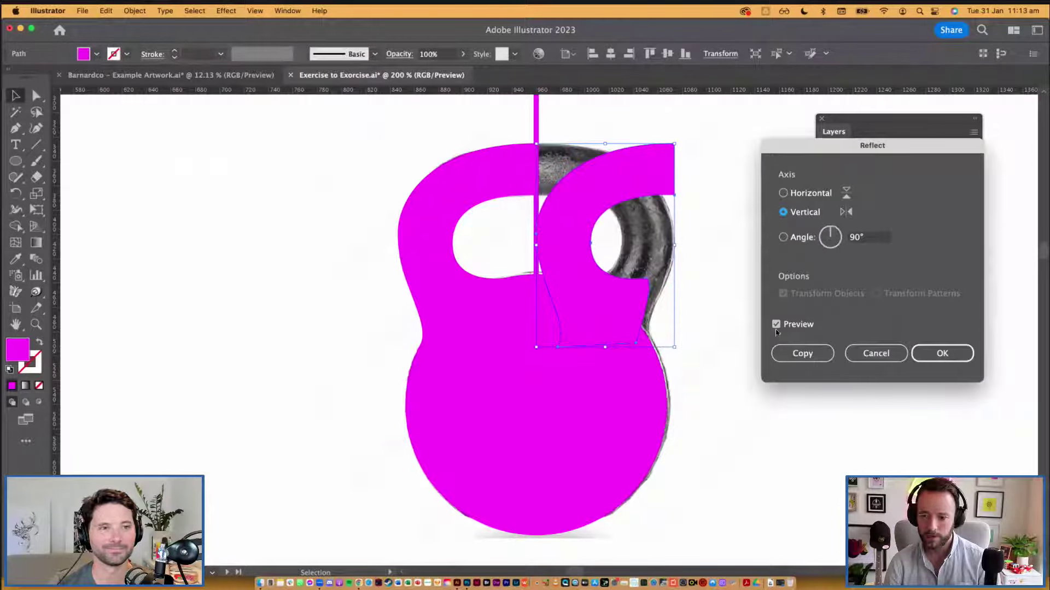
pyautogui.click(875, 353)
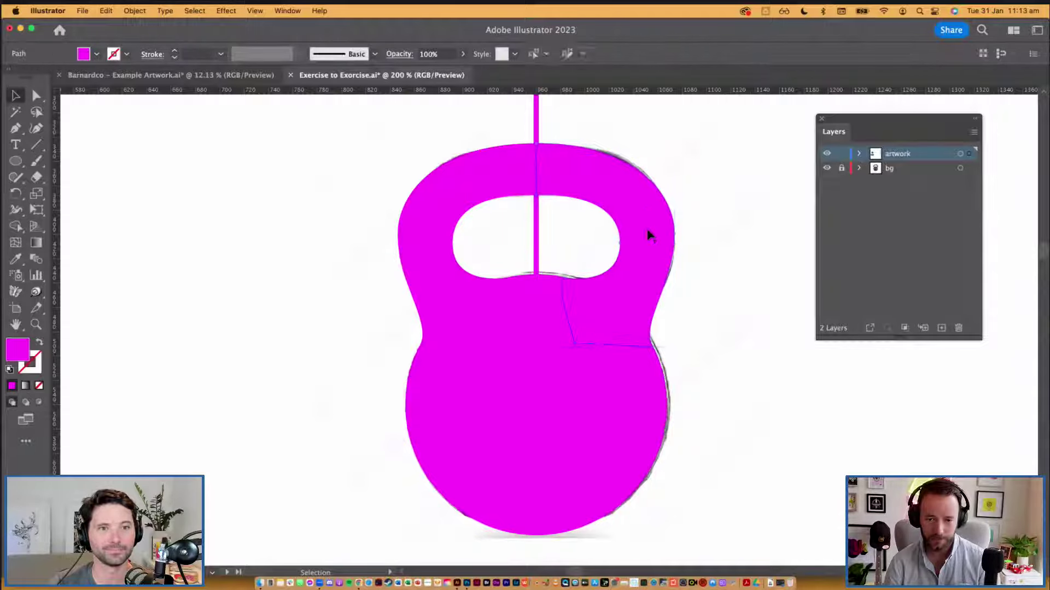
# Step: Select both handle halves and unite them into a single shape with Pathfinder
pyautogui.keyDown('shift'); pyautogui.click(452, 199); pyautogui.keyUp('shift')
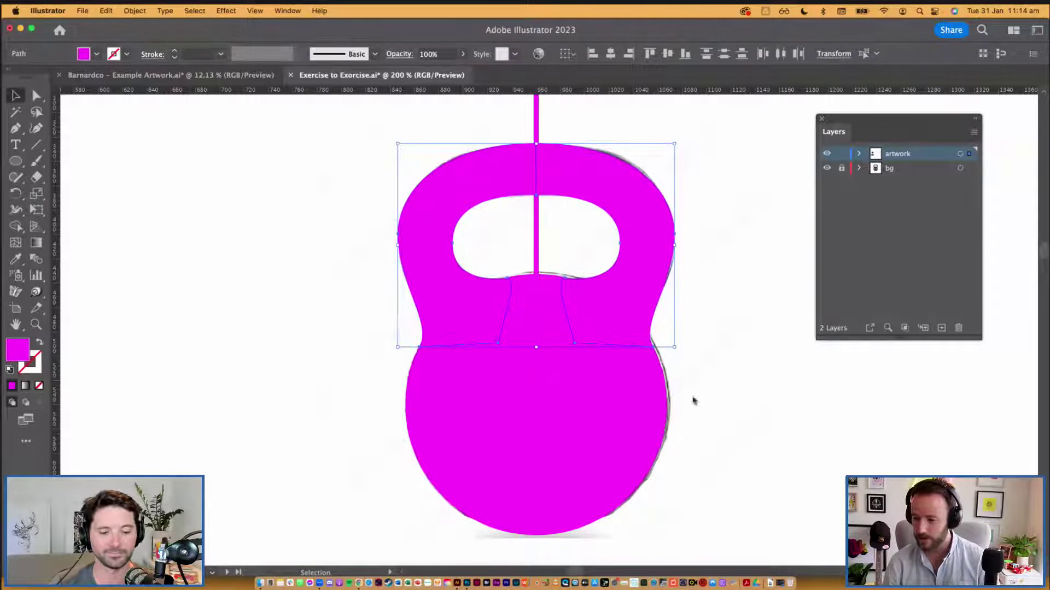
pyautogui.press('super+shift+F9')
pyautogui.moveTo(145, 143); pyautogui.dragTo(211, 162)
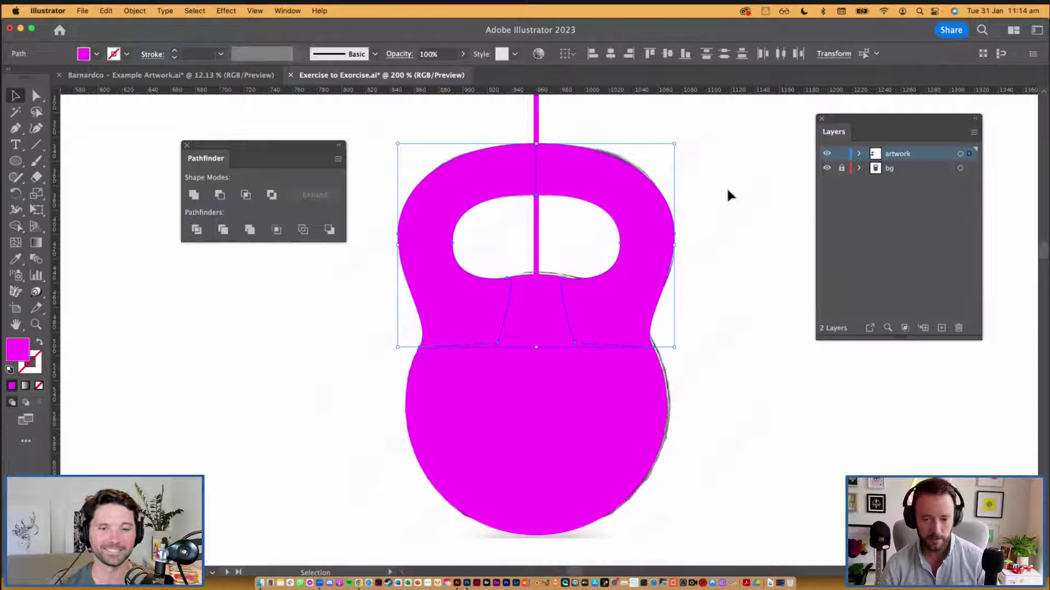
# Step: Switch to outline view and delete the vertical centre line running through the handle and circle
pyautogui.press('super+y')
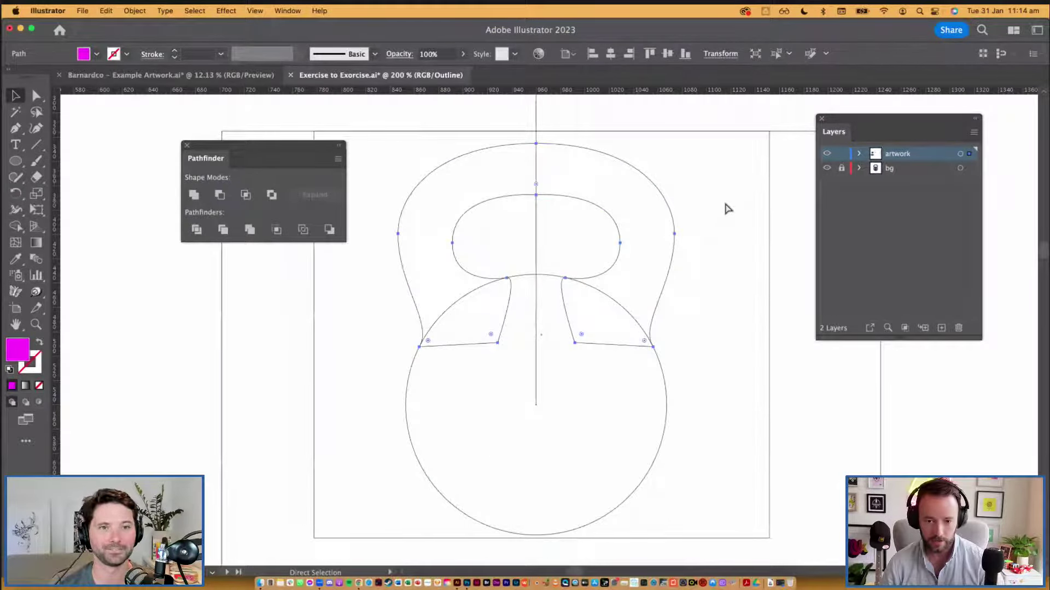
pyautogui.press('v')
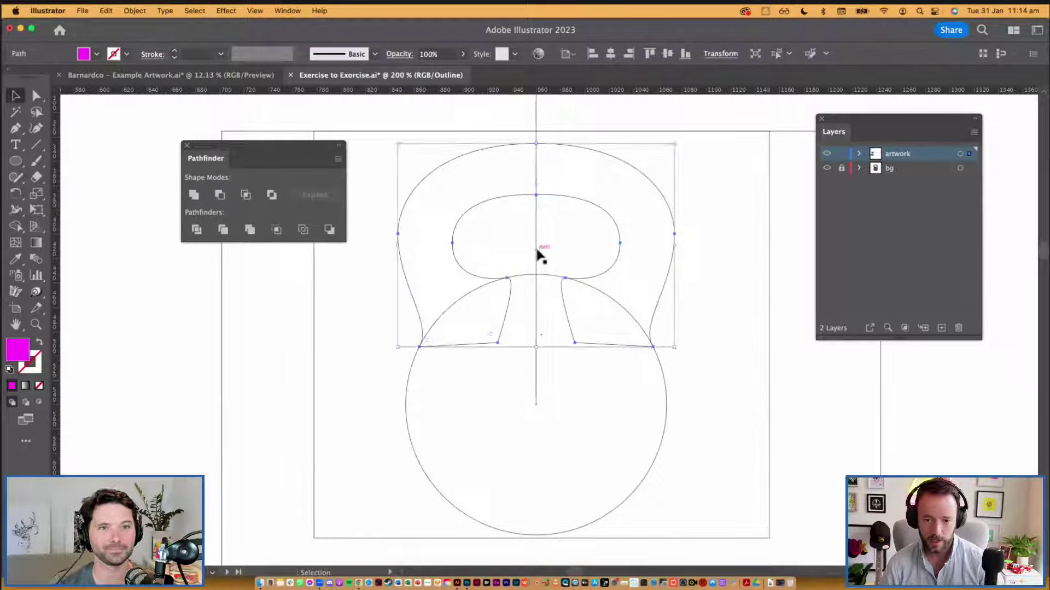
pyautogui.click(536, 250)
pyautogui.press('Delete')
# Step: Select the anchor at the top middle of the handle's inner opening and examine the join in preview and outline views
pyautogui.moveTo(517, 169); pyautogui.dragTo(572, 254)
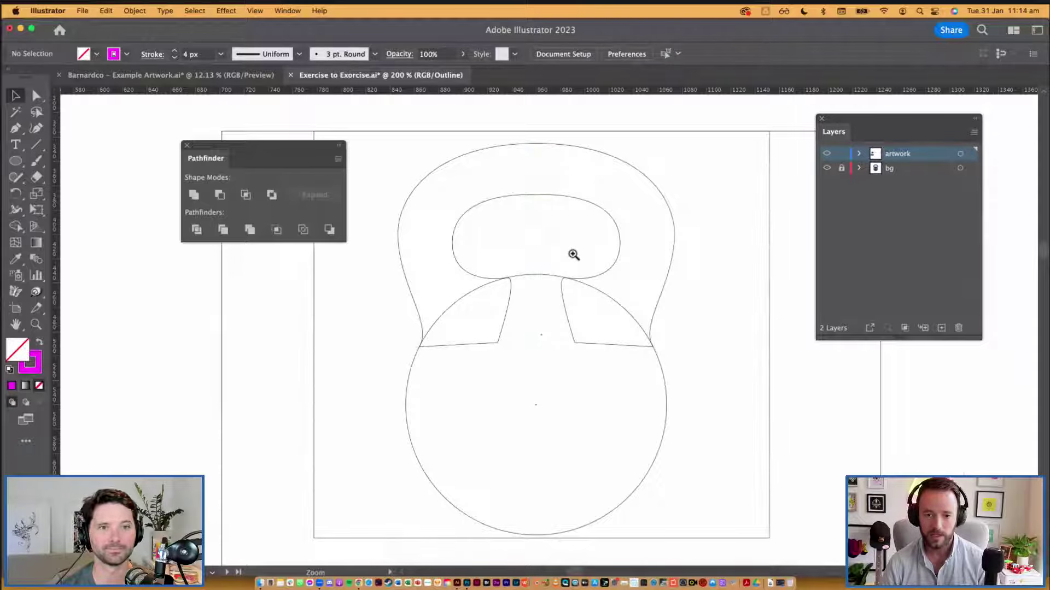
pyautogui.press('a')
pyautogui.click(501, 236)
pyautogui.hscroll(-2, 589, 286)
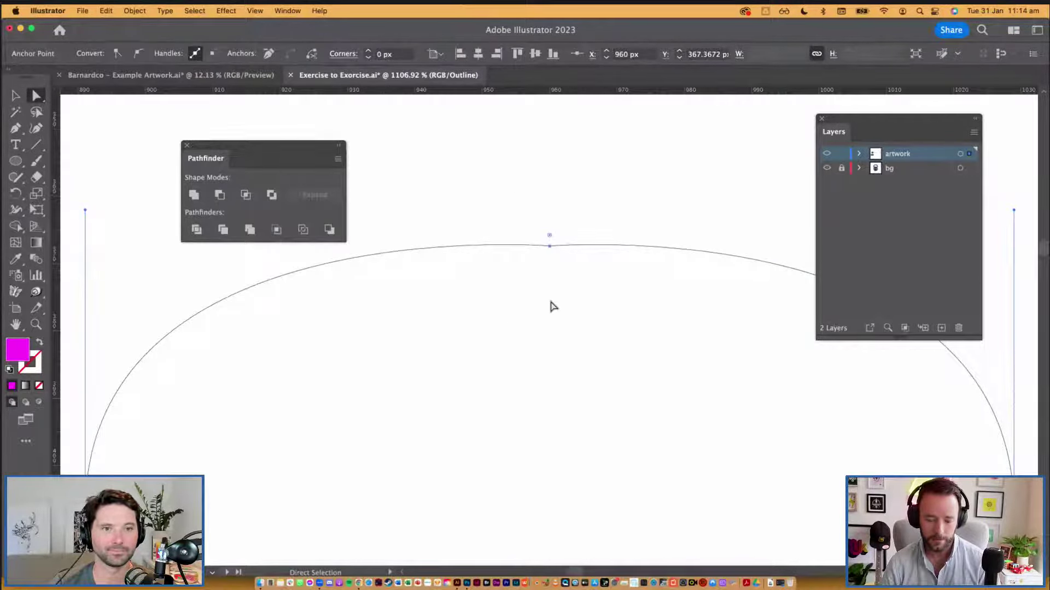
pyautogui.press('super+y')
pyautogui.scroll(-3, 553, 303)
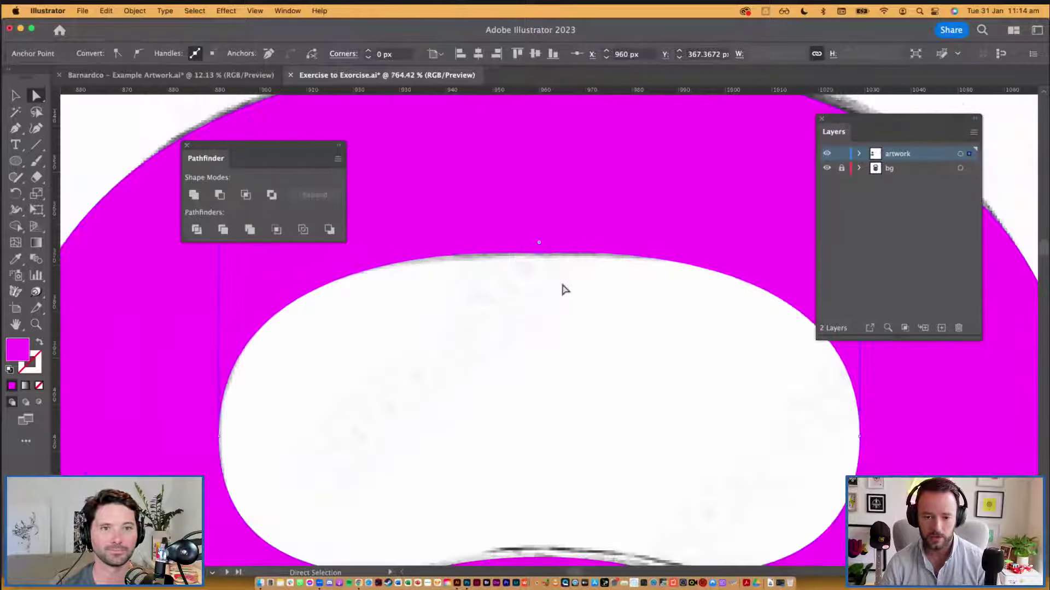
pyautogui.moveTo(564, 282); pyautogui.dragTo(562, 321)
pyautogui.scroll(-1, 565, 322)
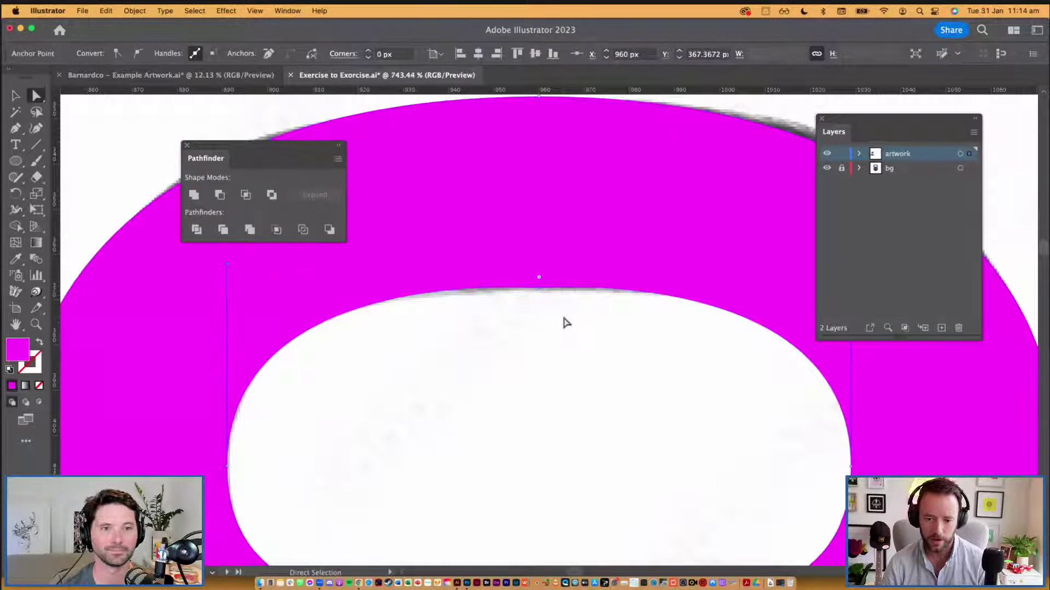
pyautogui.press('super+y')
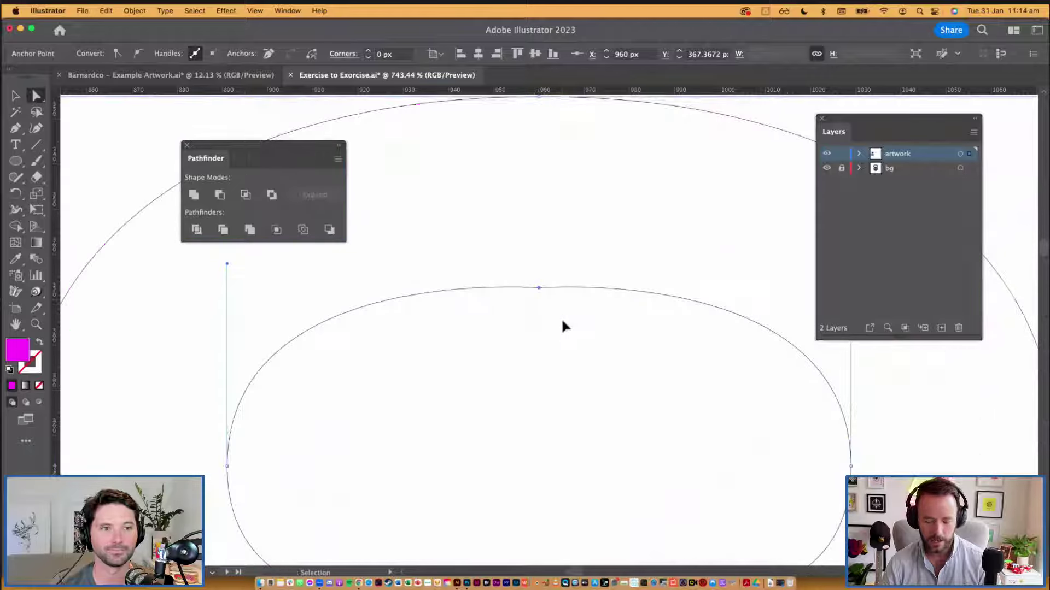
pyautogui.scroll(-5, 563, 325)
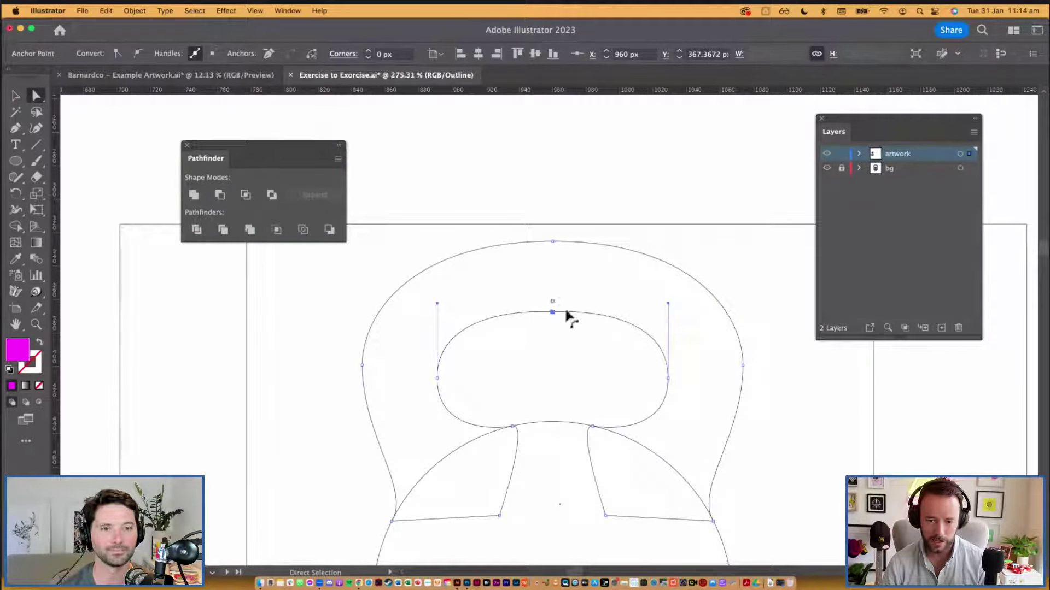
# Step: Round the top middle anchor of the handle's inner opening with a corner radius of 10000 px and deselect it
pyautogui.moveTo(553, 304); pyautogui.dragTo(581, 106)
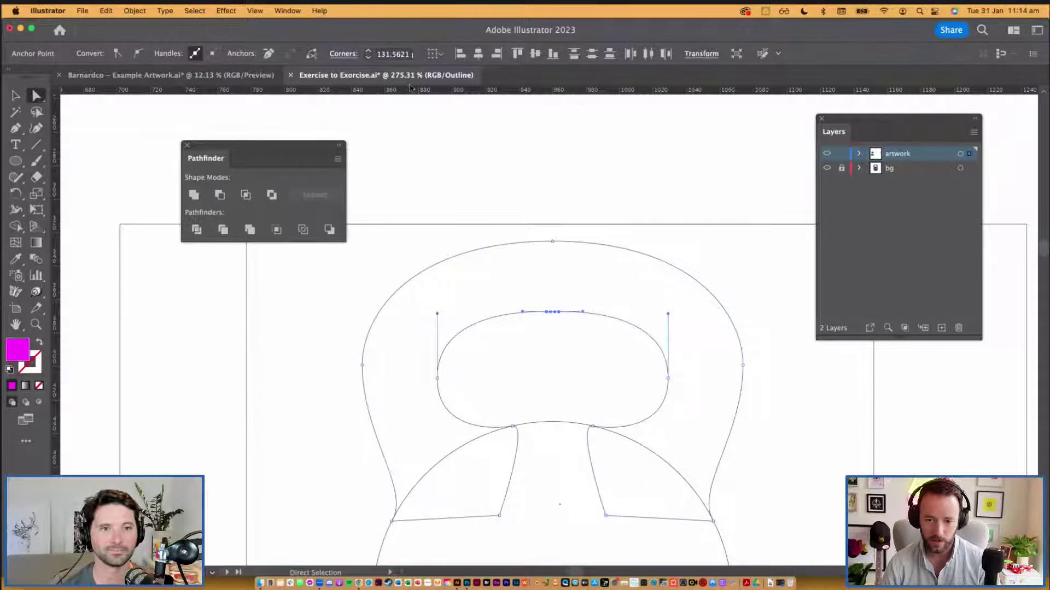
pyautogui.click(397, 53)
pyautogui.write('1000')
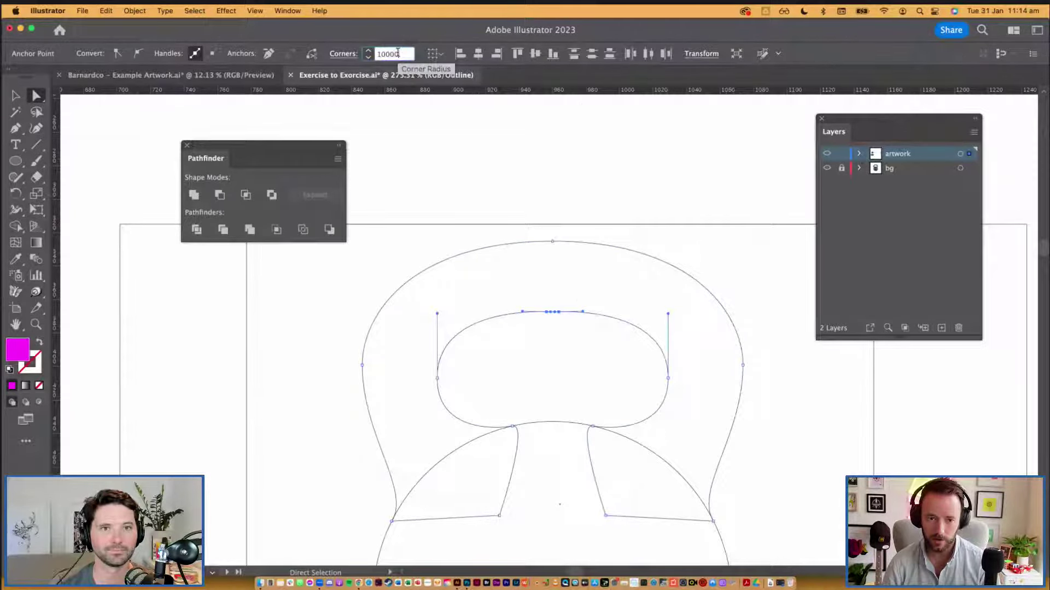
pyautogui.write('0')
pyautogui.press('Return')
pyautogui.click(645, 258)
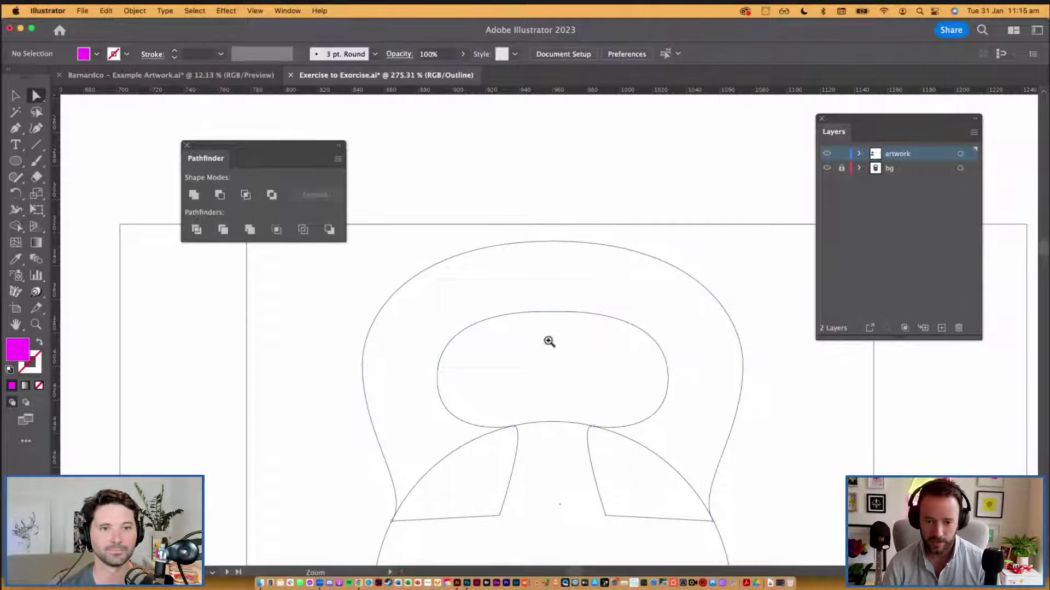
# Step: Return to preview view and draw a horizontal line segment about 57 px long along the top edge of the handle's opening
pyautogui.moveTo(549, 341); pyautogui.dragTo(677, 368)
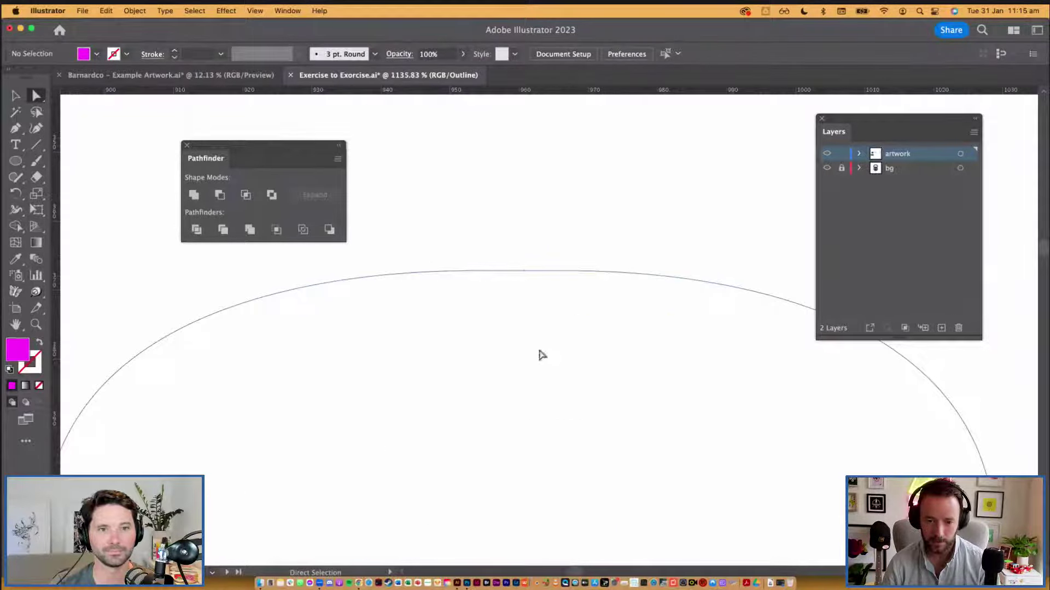
pyautogui.press('super+y')
pyautogui.scroll(-5, 541, 355)
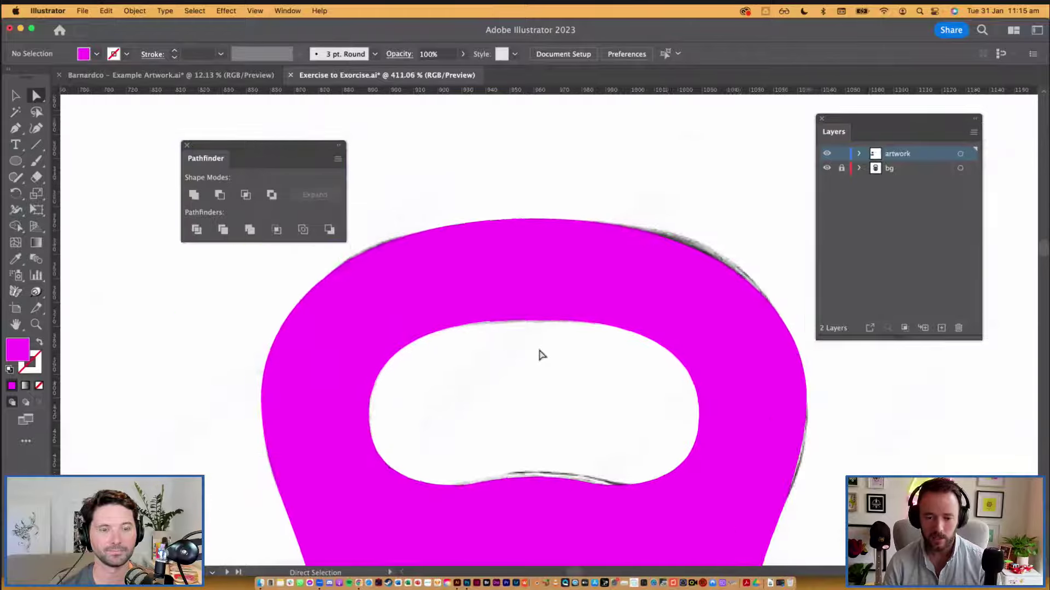
pyautogui.scroll(-3, 544, 358)
pyautogui.click(34, 147)
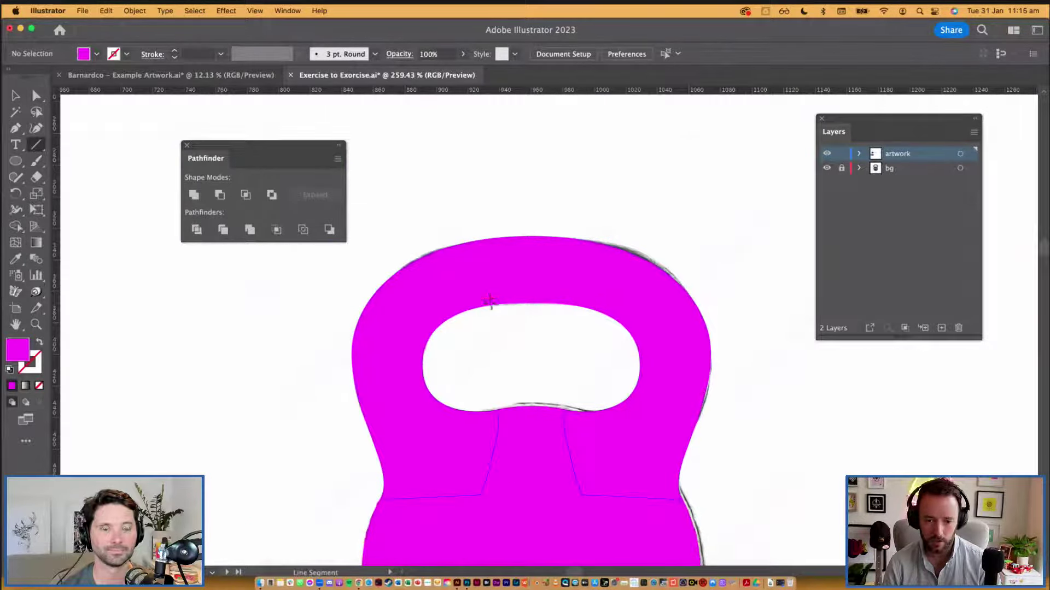
pyautogui.moveTo(490, 303); pyautogui.dragTo(581, 301)
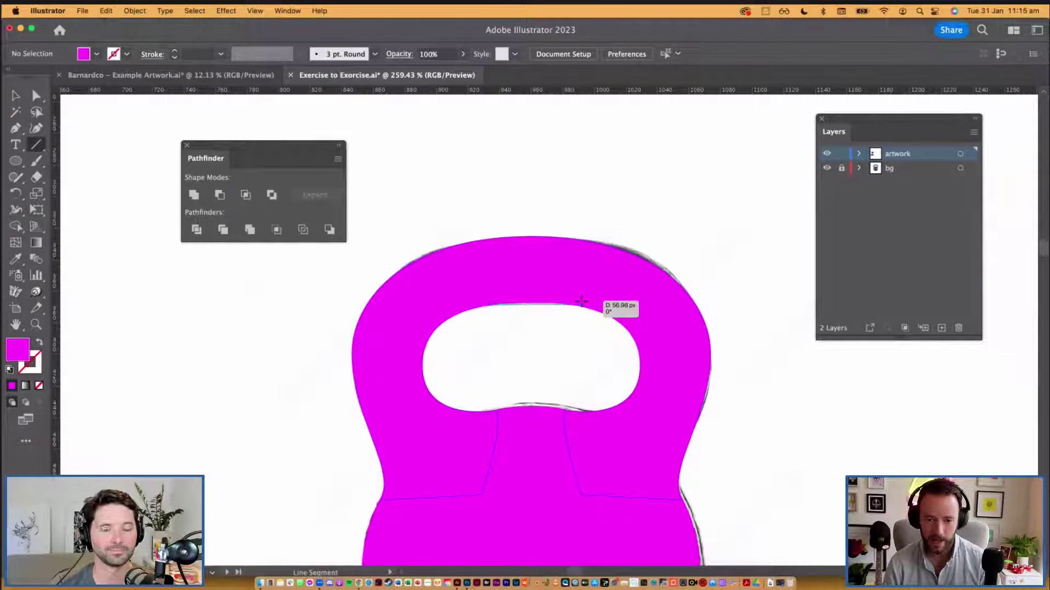
pyautogui.press('v')
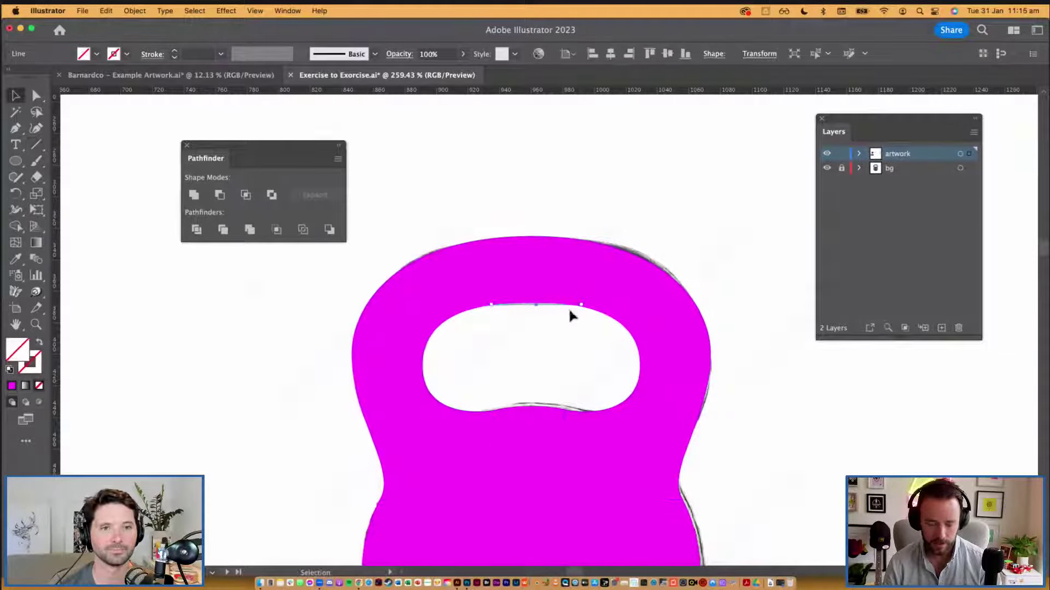
pyautogui.click(556, 317)
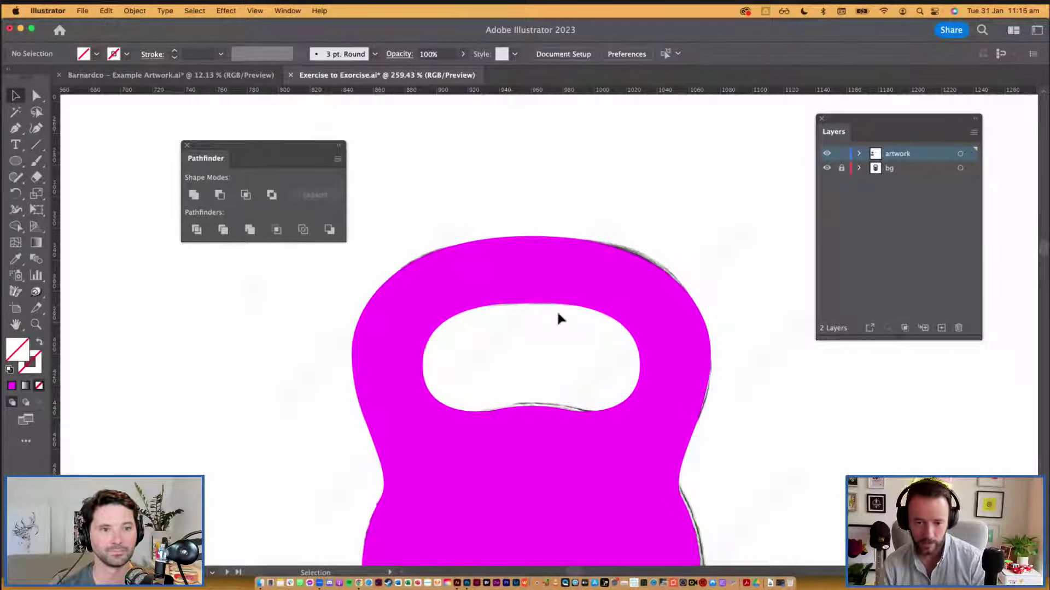
# Step: Turn the handle and the body circle into magenta outlines without fill and deselect them
pyautogui.scroll(-5, 586, 405)
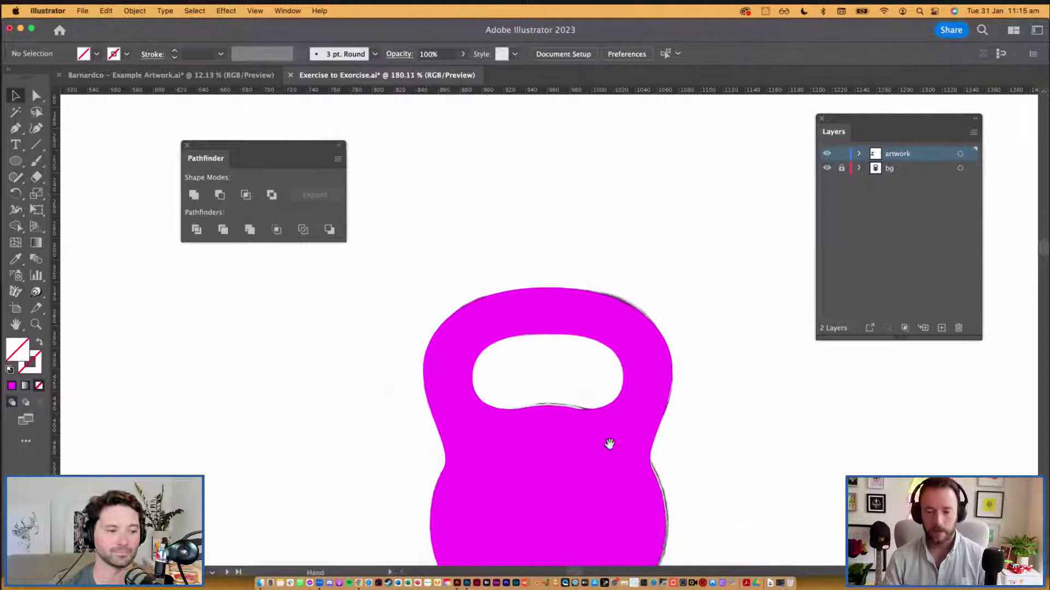
pyautogui.click(638, 329)
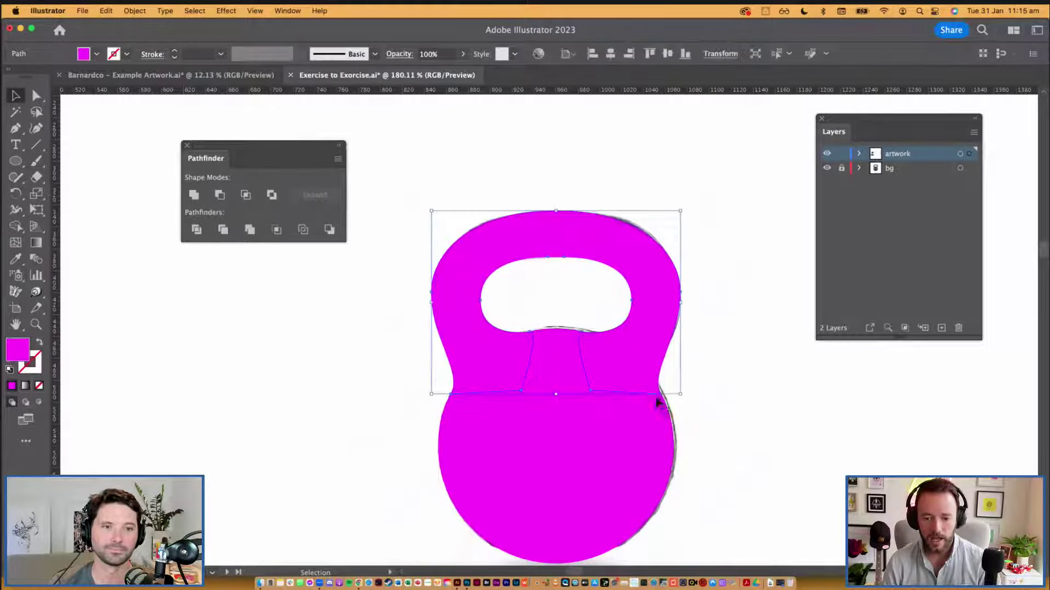
pyautogui.hotkey('shift', 'x')
pyautogui.click(731, 415)
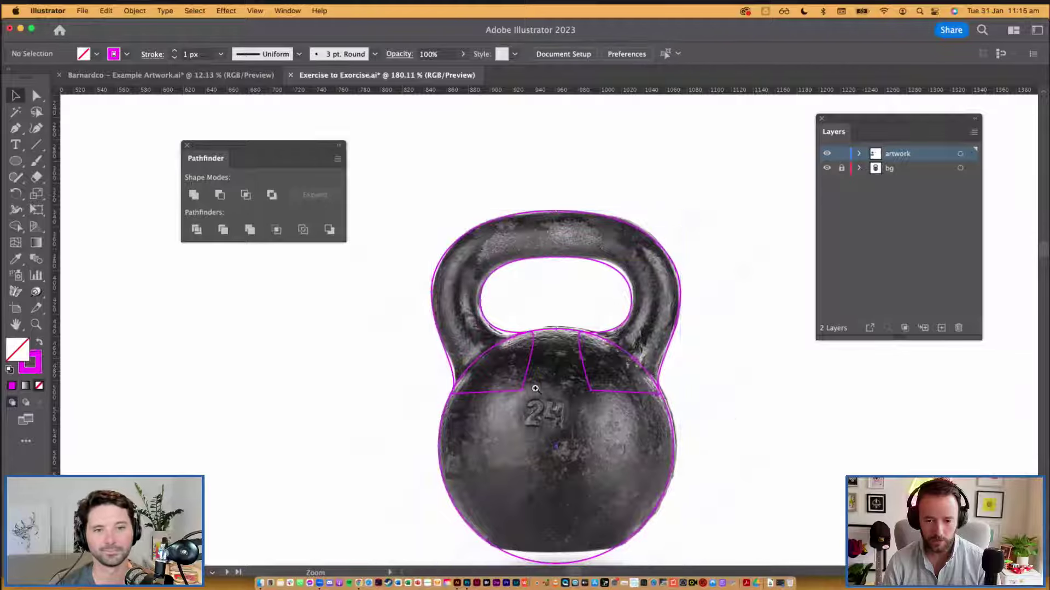
pyautogui.press('super+equal')
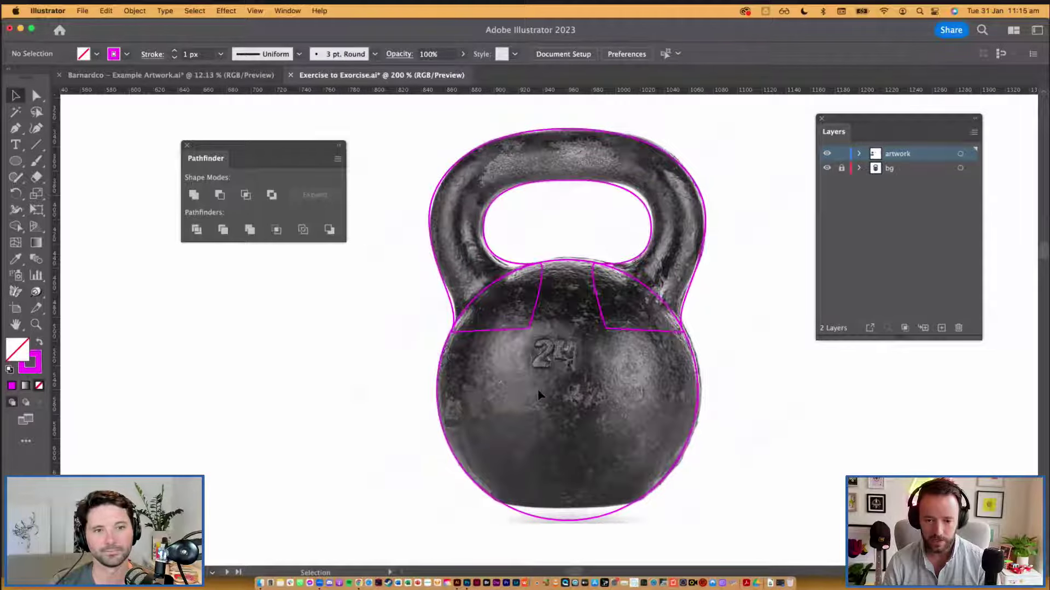
# Step: Add a concentric copy of the body circle scaled to about 1.5 times its size and close the Pathfinder panel
pyautogui.click(577, 265)
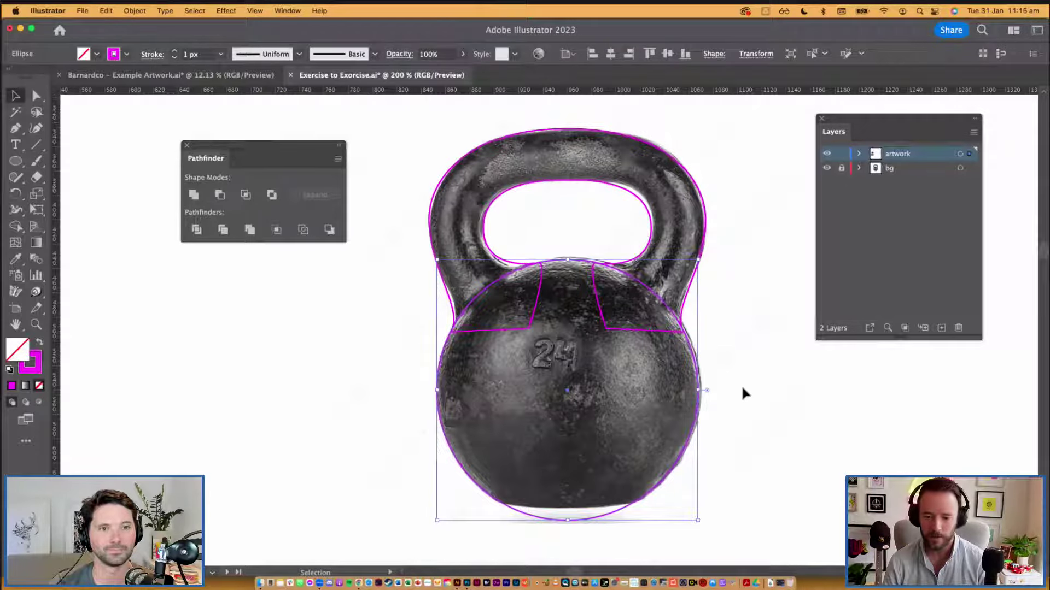
pyautogui.press('z')
pyautogui.keyDown('alt'); pyautogui.click(569, 366); pyautogui.keyUp('alt')
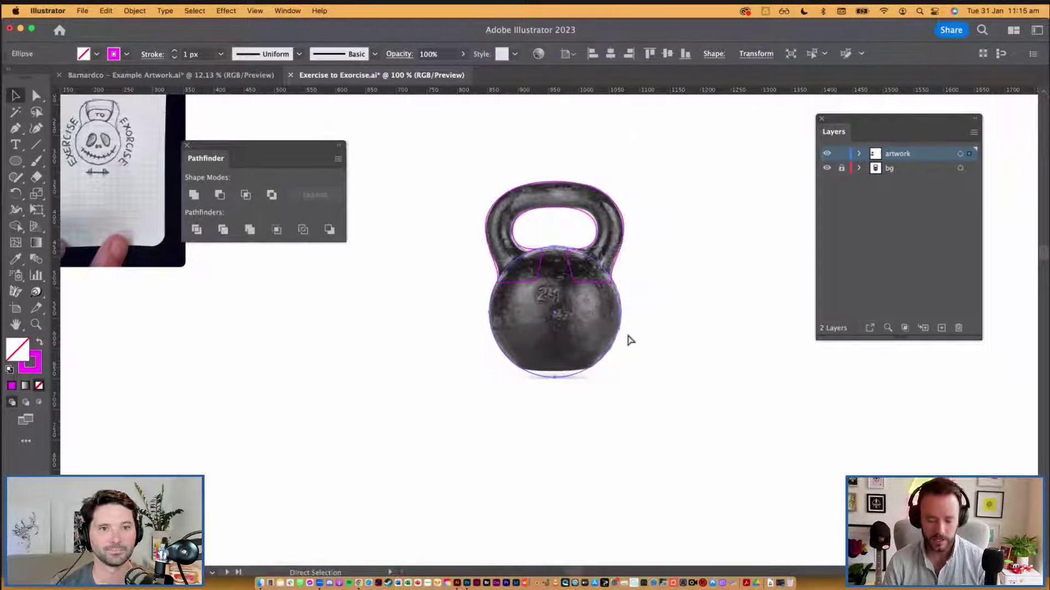
pyautogui.moveTo(622, 312)
pyautogui.mouseDown()
pyautogui.moveTo(660, 308)
pyautogui.moveTo(649, 310)
pyautogui.moveTo(699, 328)
pyautogui.moveTo(682, 340)
pyautogui.mouseUp()
pyautogui.click(187, 145)
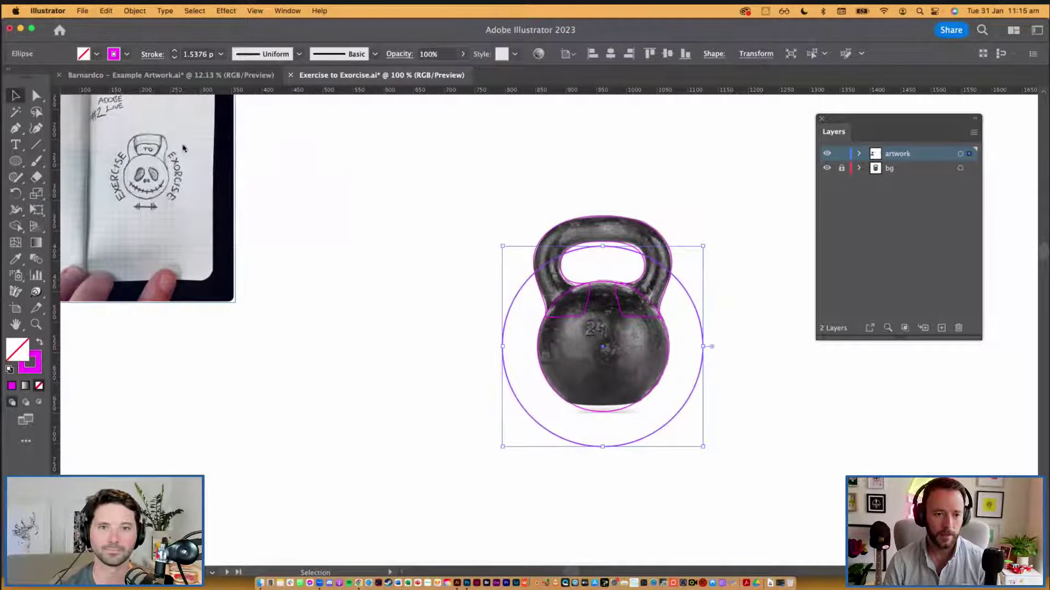
# Step: Examine the sketch's face, handle and curved lettering around the skull, and return to the traced kettlebell
pyautogui.hscroll(-8, 295, 207)
pyautogui.scroll(4, 295, 208)
pyautogui.moveTo(260, 203); pyautogui.dragTo(430, 319)
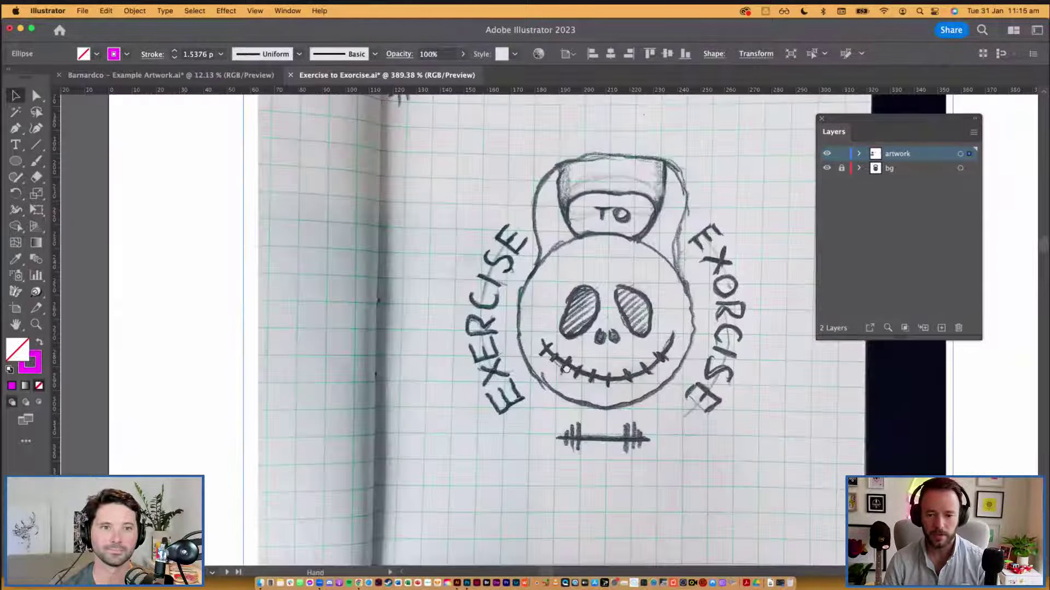
pyautogui.hscroll(3, 615, 356)
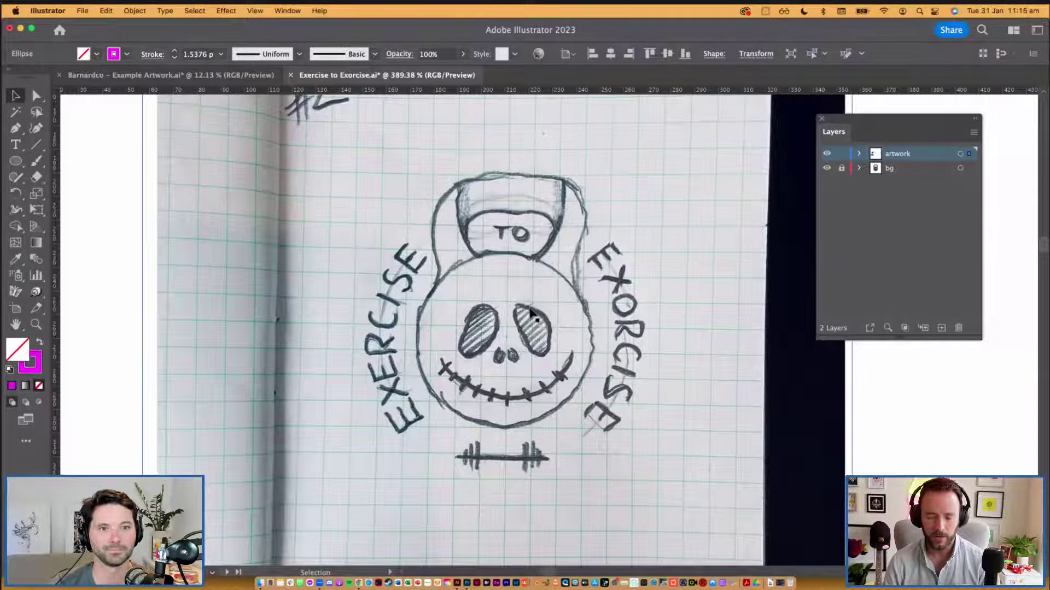
pyautogui.scroll(-6, 514, 329)
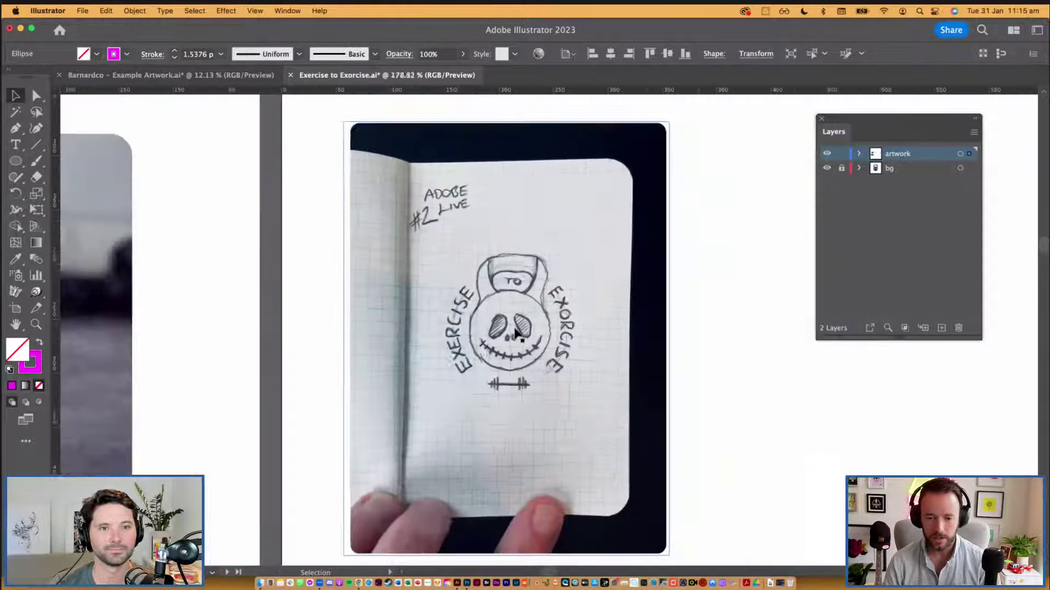
pyautogui.moveTo(695, 408); pyautogui.dragTo(411, 326)
pyautogui.scroll(-3, 411, 326)
pyautogui.moveTo(593, 413); pyautogui.dragTo(437, 286)
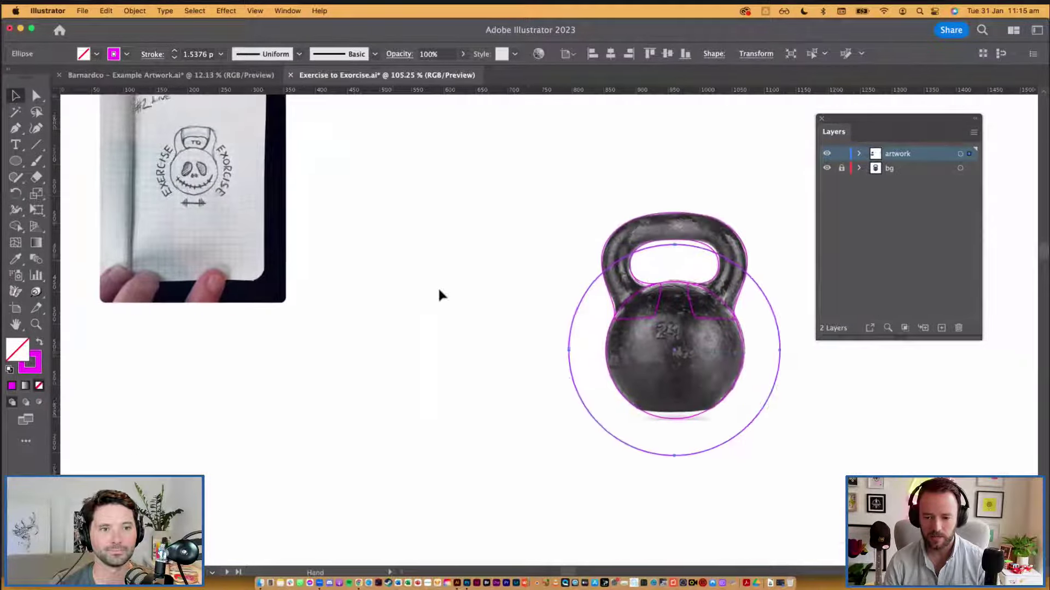
# Step: Delete the larger concentric circle surrounding the traced kettlebell
pyautogui.click(787, 328)
pyautogui.click(765, 317)
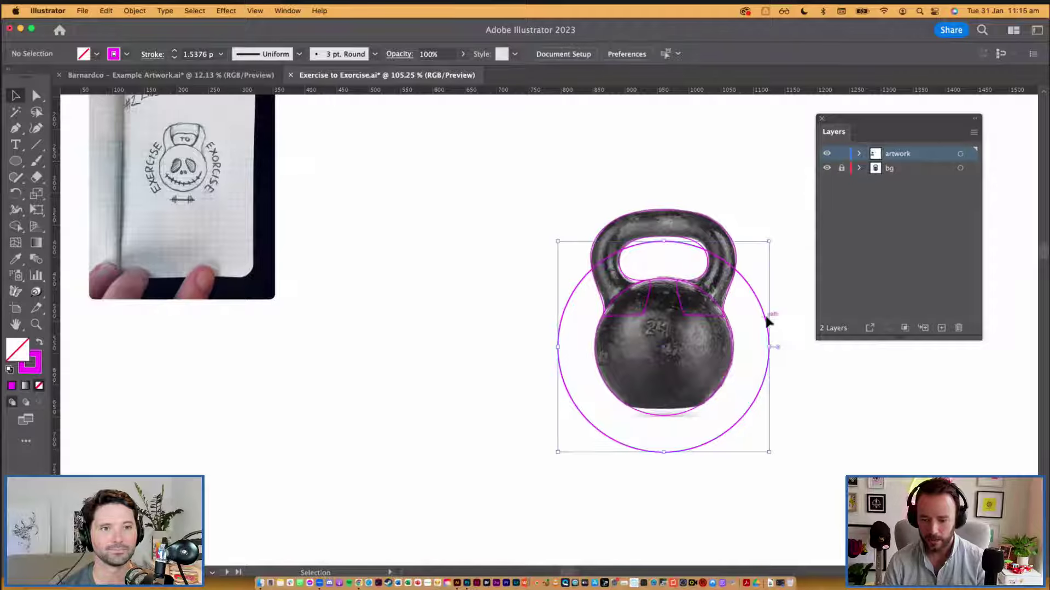
pyautogui.press('Delete')
# Step: Convert the magenta outlines of the handle and body circle into fills without stroke, coloured with a near-black swatch, and deselect them
pyautogui.press('super+space')
pyautogui.click(663, 327)
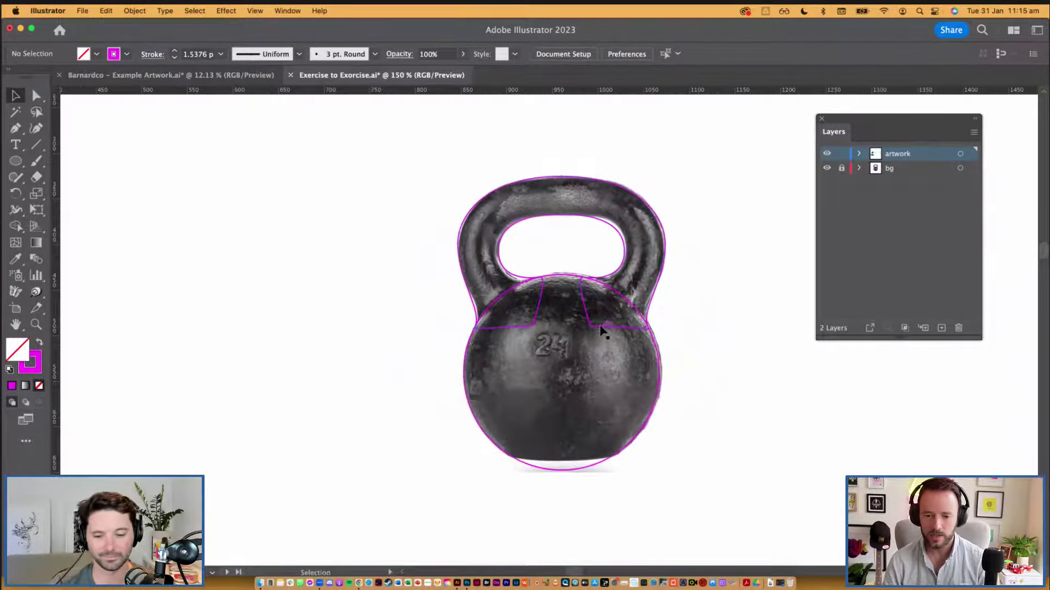
pyautogui.click(602, 329)
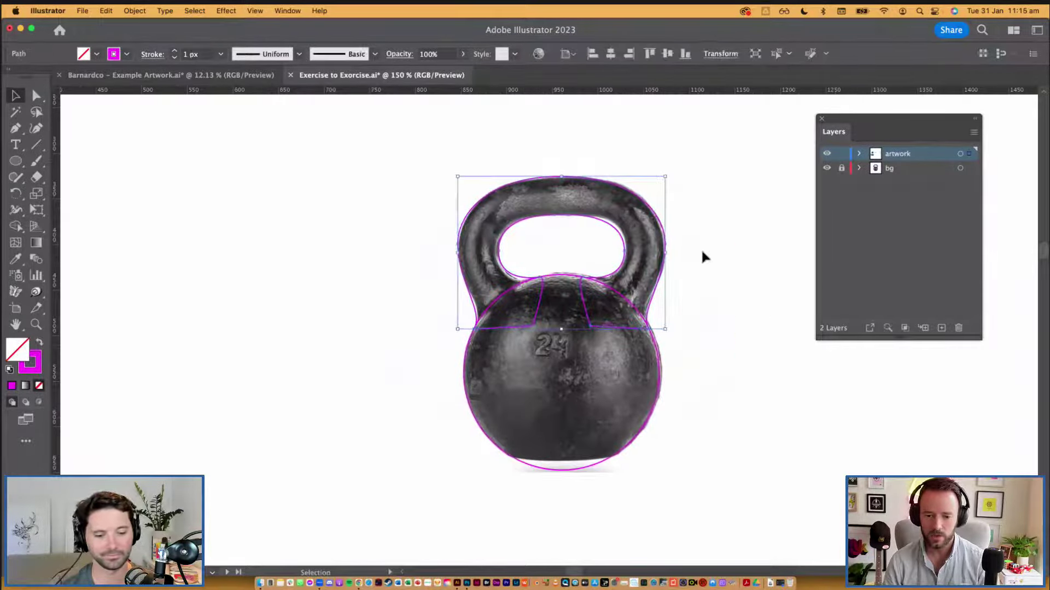
pyautogui.keyDown('shift'); pyautogui.click(662, 363); pyautogui.keyUp('shift')
pyautogui.hotkey('shift', 'x')
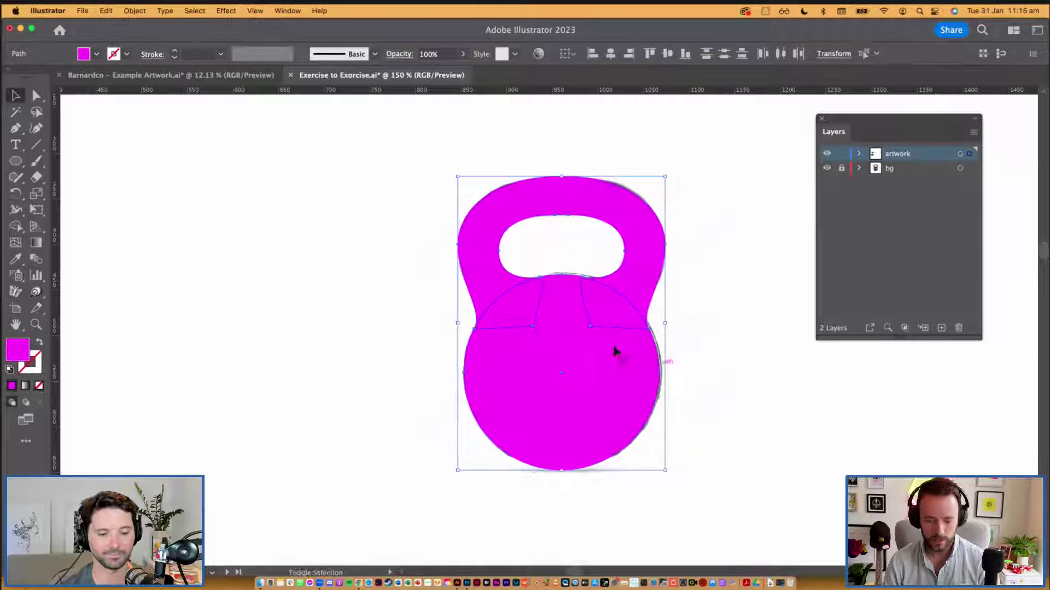
pyautogui.click(97, 54)
pyautogui.click(24, 117)
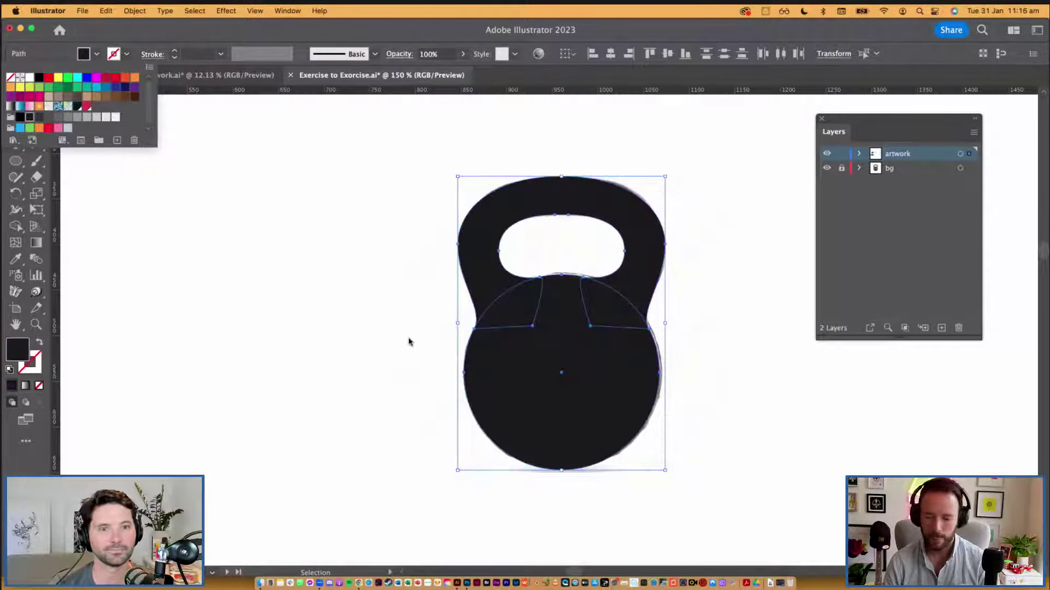
pyautogui.click(400, 340)
pyautogui.click(400, 340)
# Step: Hide the bg layer containing the kettlebell reference photo
pyautogui.scroll(-6, 400, 342)
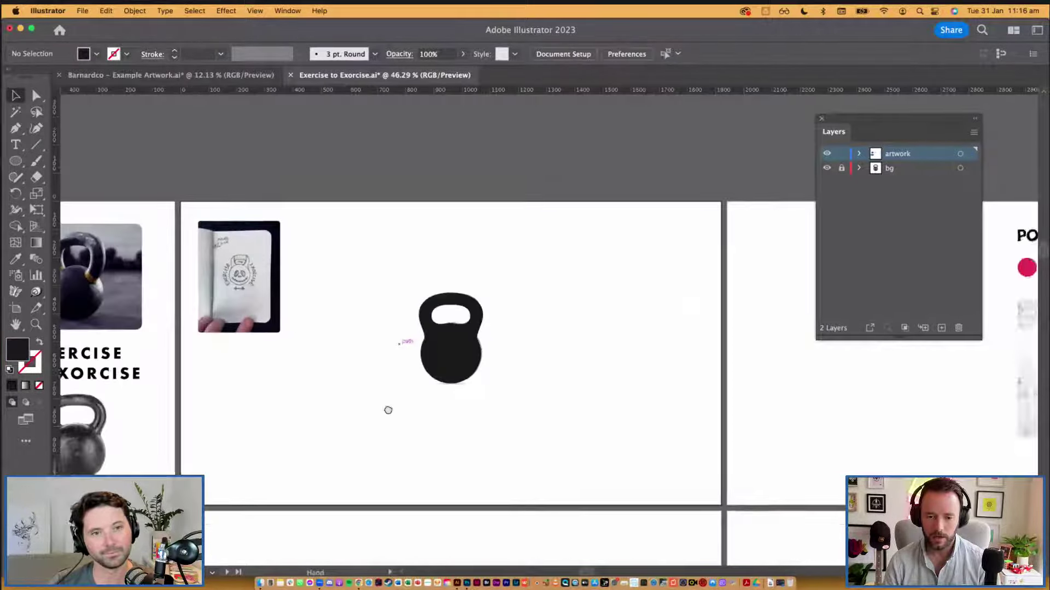
pyautogui.moveTo(388, 410); pyautogui.dragTo(407, 407)
pyautogui.click(827, 169)
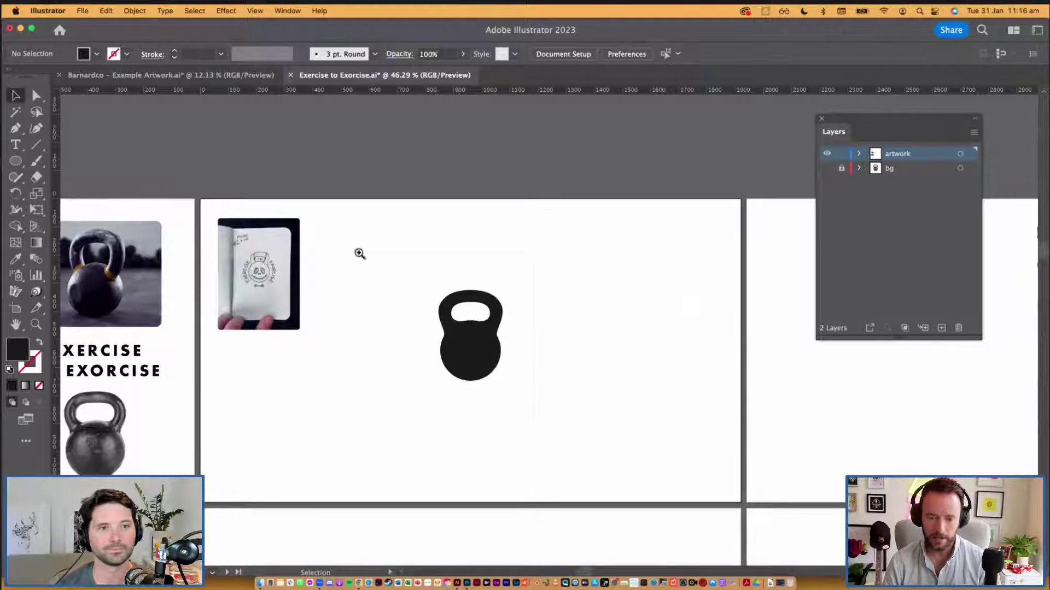
pyautogui.moveTo(359, 253); pyautogui.dragTo(583, 452)
pyautogui.hscroll(-4, 589, 397)
pyautogui.scroll(3, 588, 396)
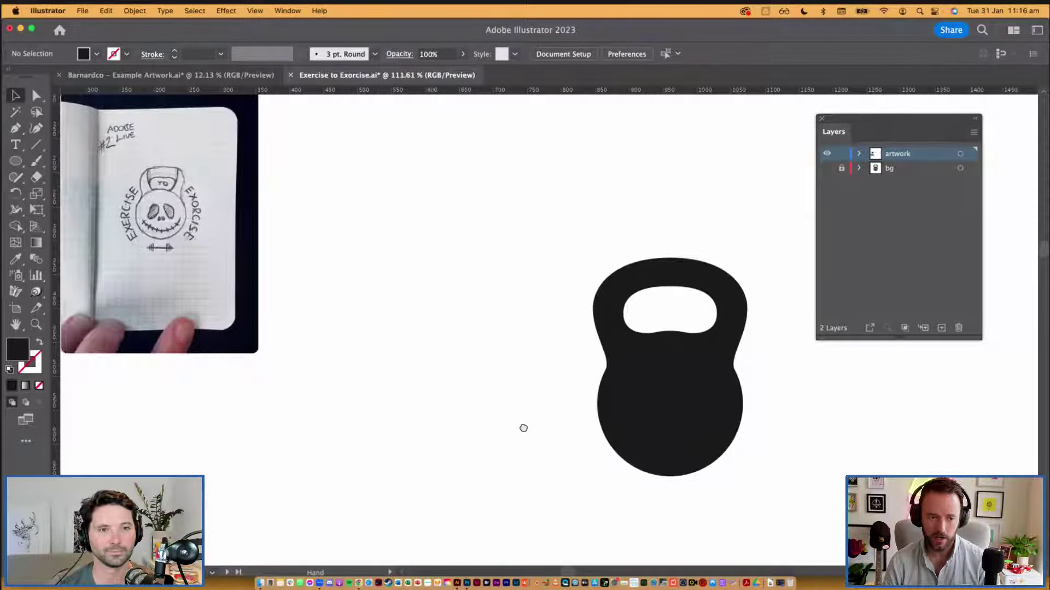
pyautogui.hscroll(1, 523, 428)
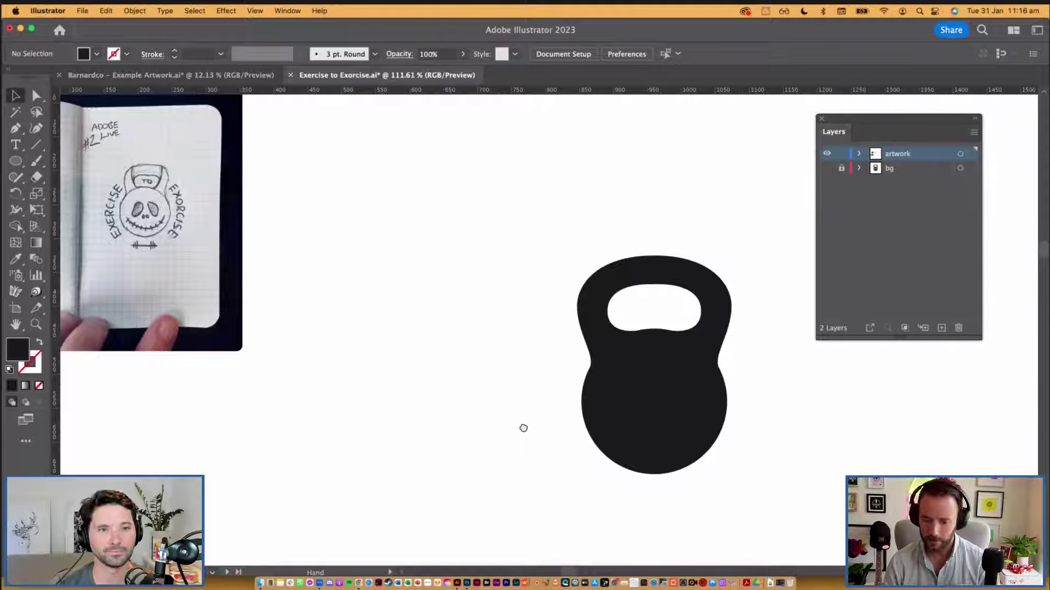
# Step: Reshape the lower left curve of the handle by adjusting the direction handle of the anchor point where it meets the body
pyautogui.press('v')
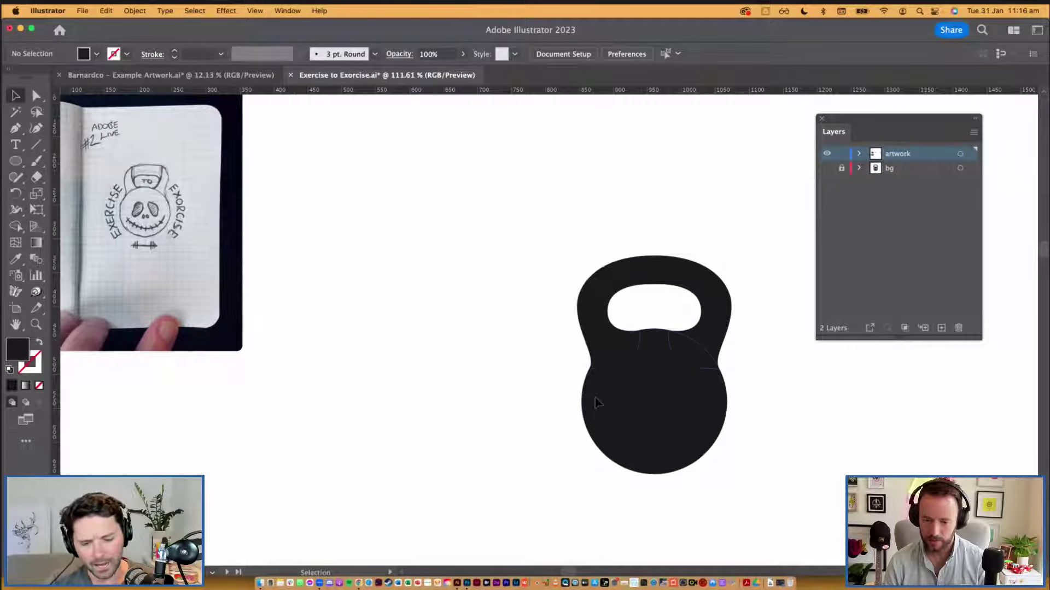
pyautogui.click(594, 335)
pyautogui.press('a')
pyautogui.scroll(5, 617, 350)
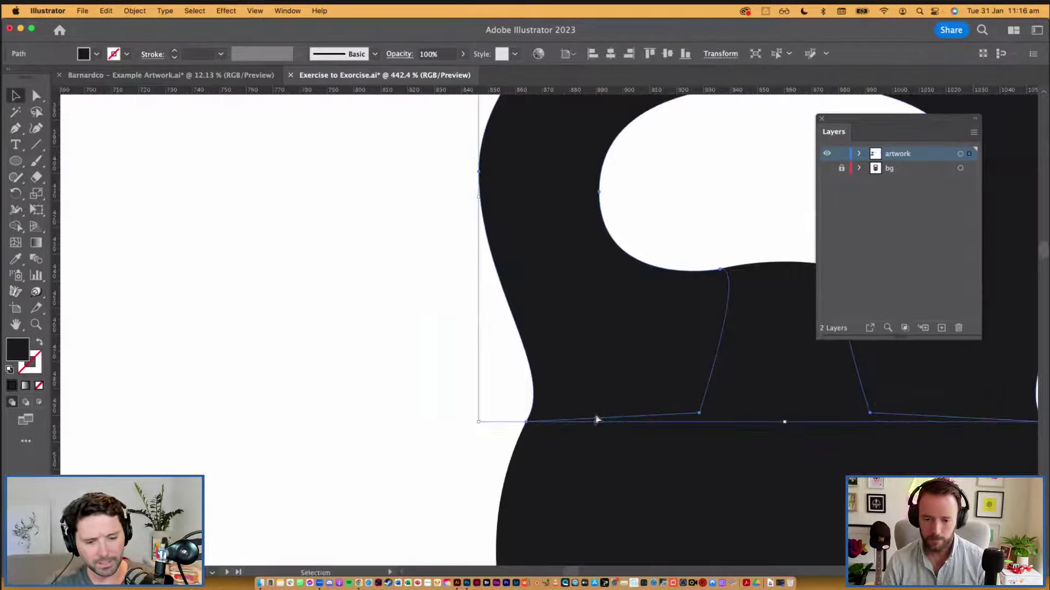
pyautogui.click(525, 422)
pyautogui.moveTo(558, 375); pyautogui.dragTo(589, 327)
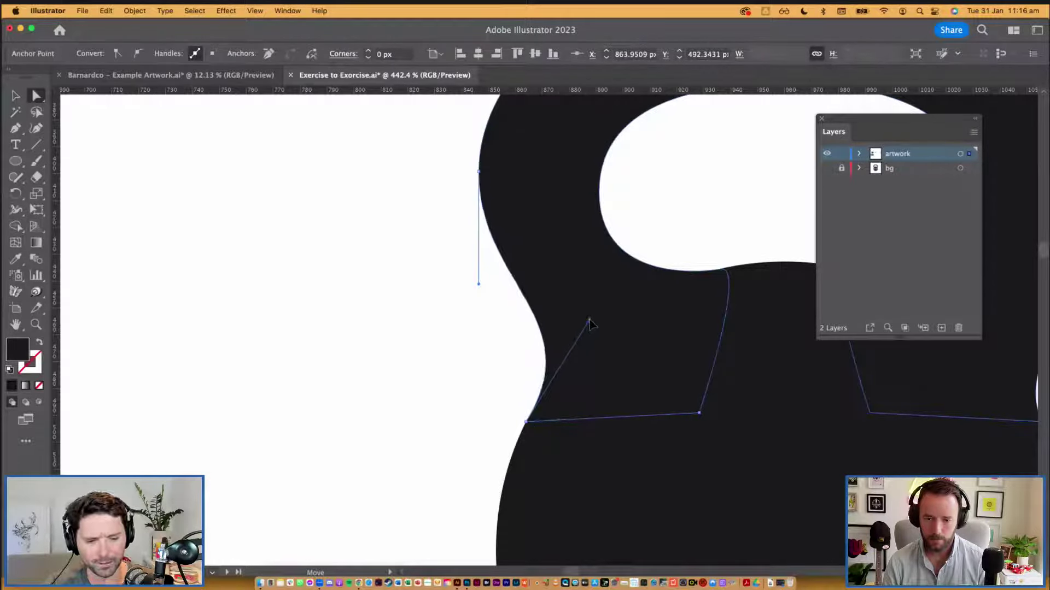
pyautogui.scroll(-3, 589, 334)
pyautogui.scroll(-1, 589, 342)
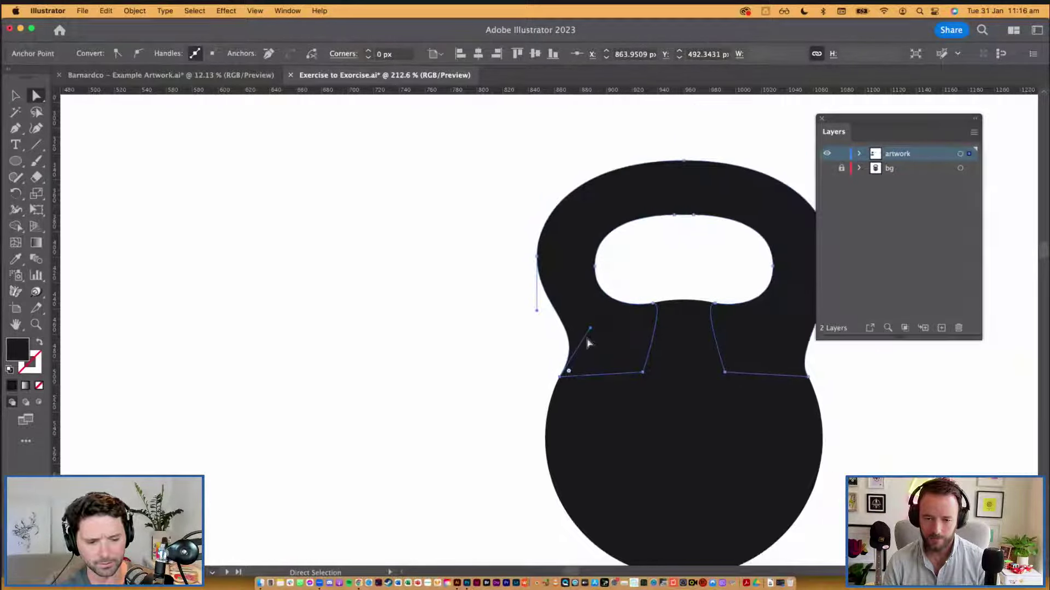
pyautogui.moveTo(590, 339); pyautogui.dragTo(490, 315)
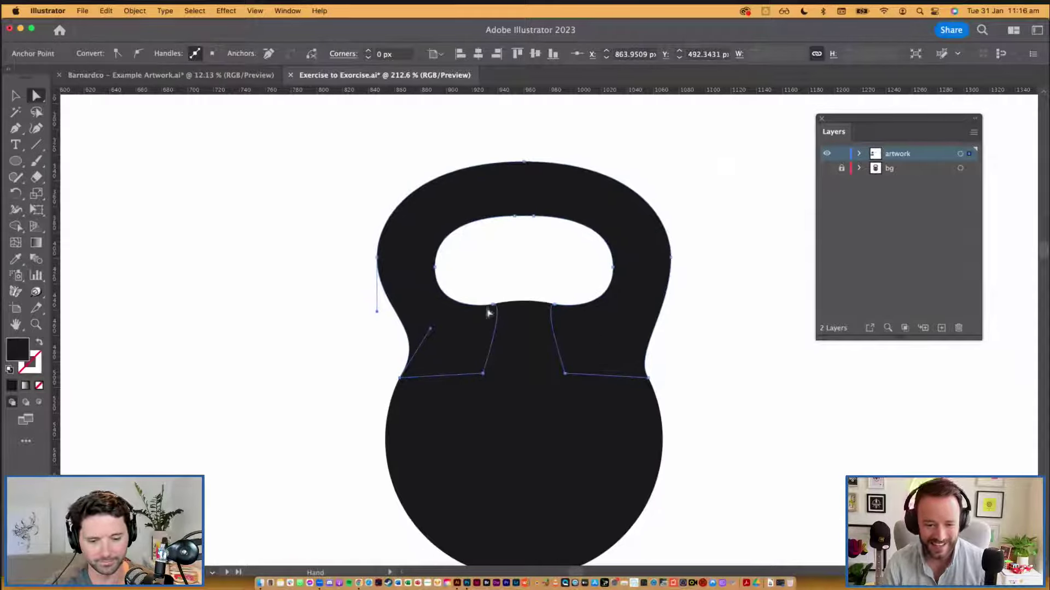
pyautogui.moveTo(431, 329); pyautogui.dragTo(424, 339)
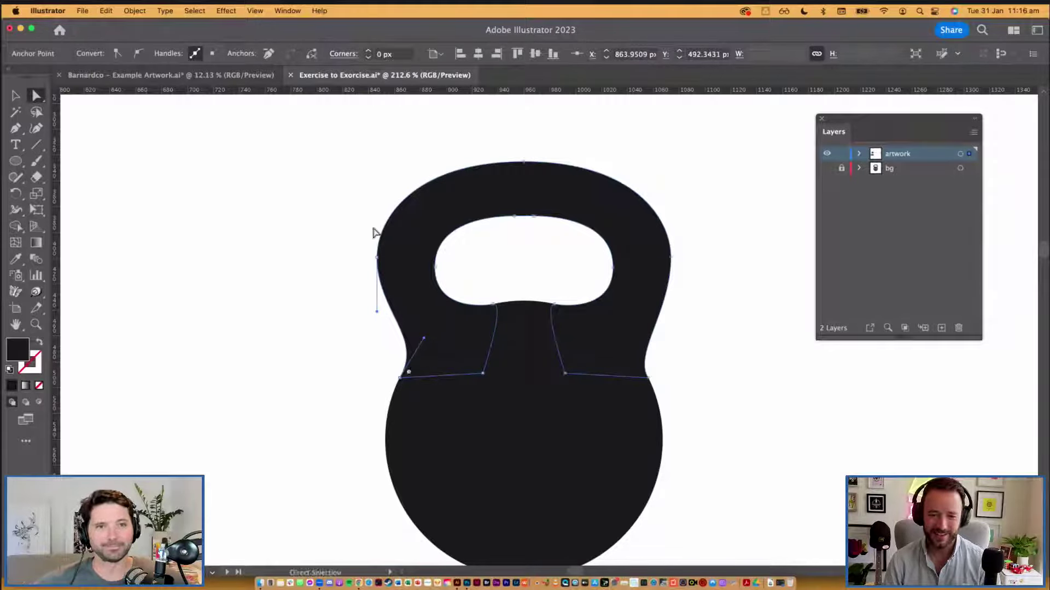
# Step: Nudge the anchor point on the handle's left outer edge inward to X 851.35 px
pyautogui.click(379, 261)
pyautogui.press('Right')
pyautogui.press('Right')
pyautogui.press('Right')
pyautogui.press('Right')
pyautogui.press('Right')
pyautogui.press('Right')
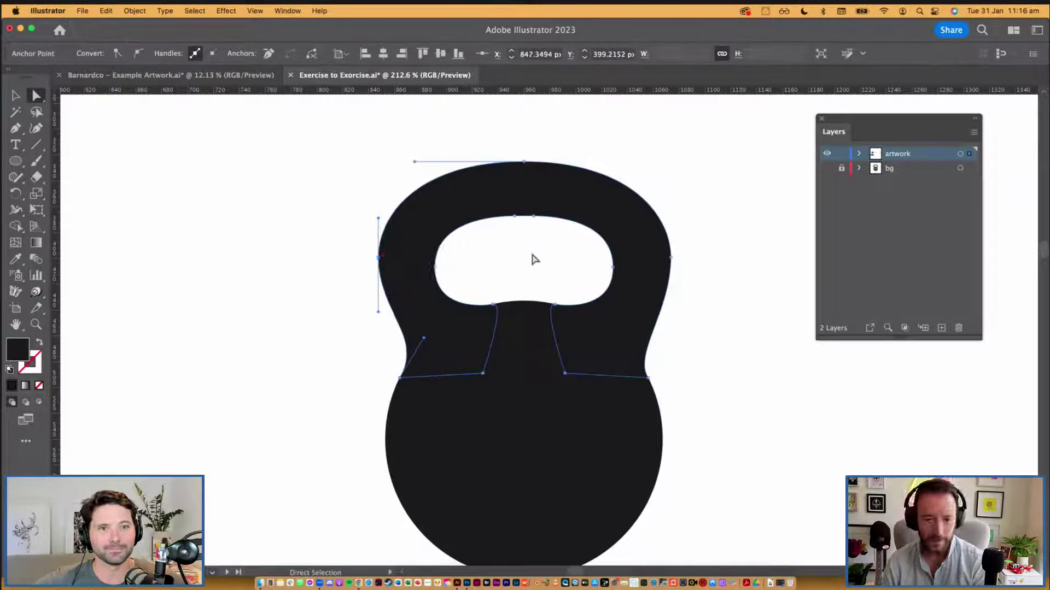
pyautogui.press('Left')
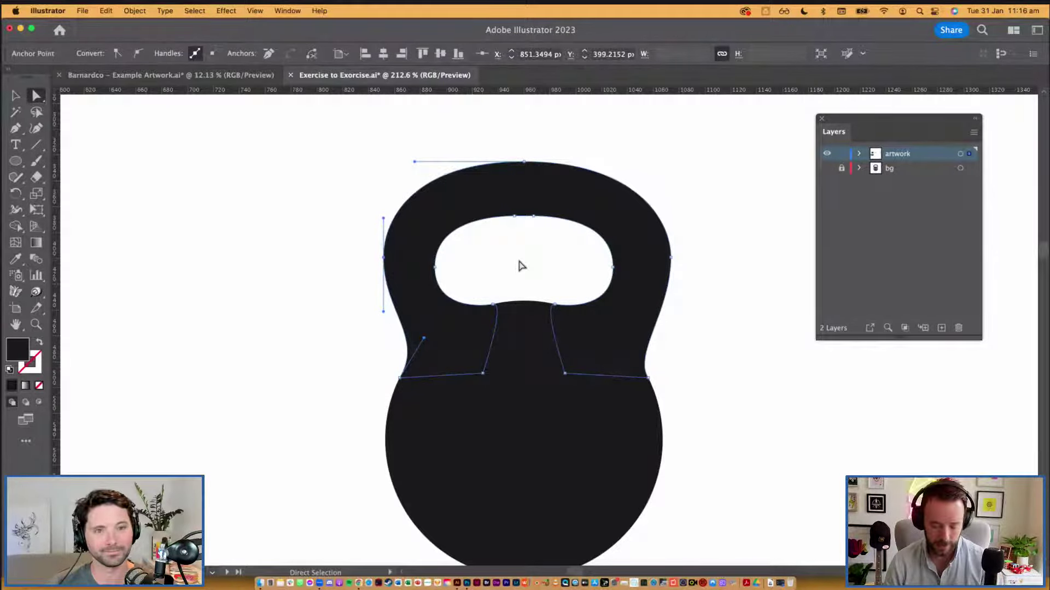
# Step: Draw a vertical line along the handle's centre, from inside its opening up past the top edge
pyautogui.click(585, 246)
pyautogui.press('v')
pyautogui.click(612, 234)
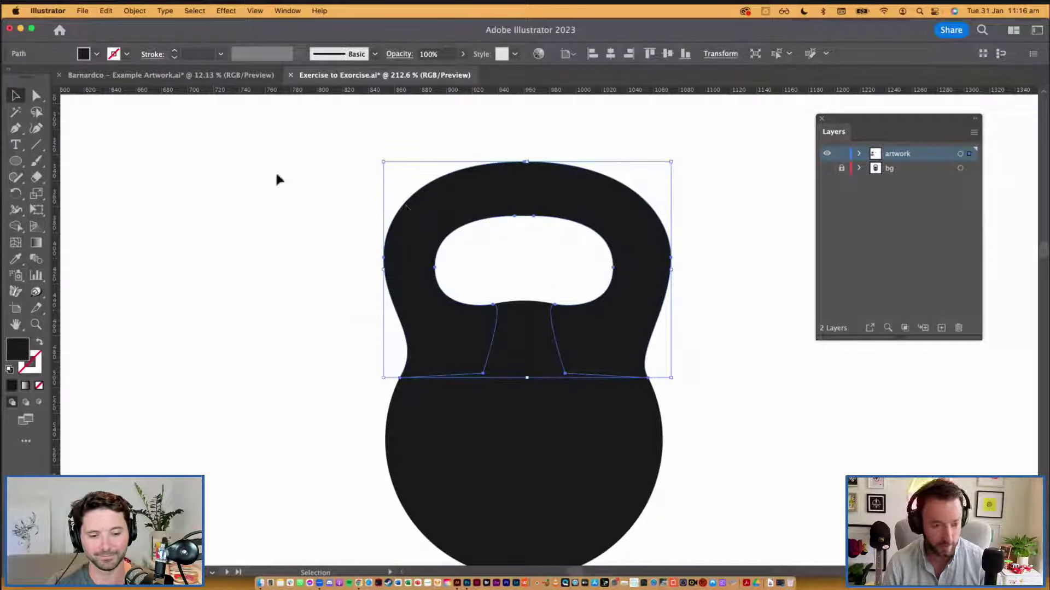
pyautogui.click(36, 144)
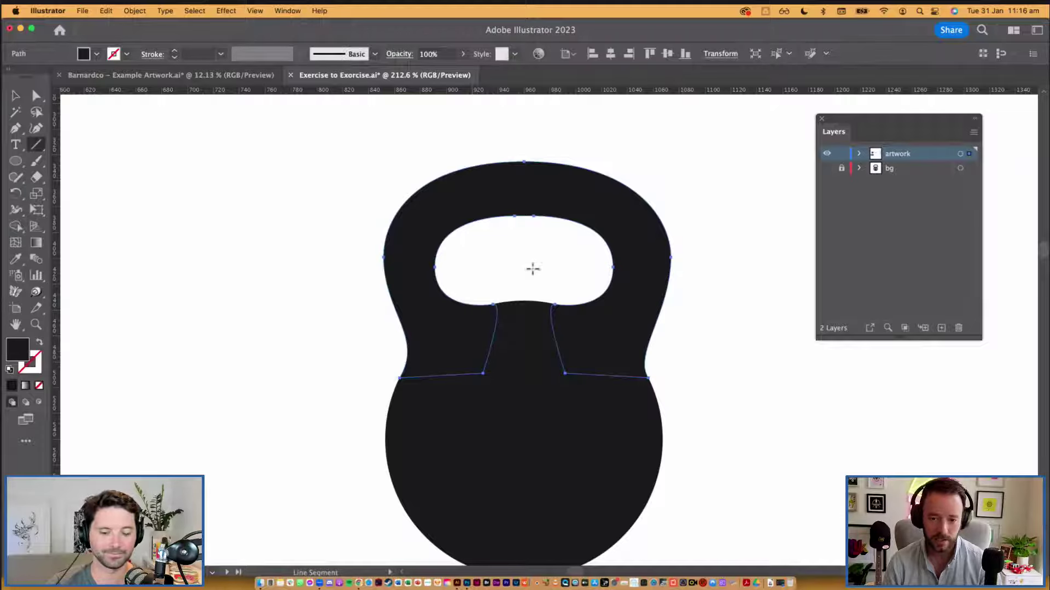
pyautogui.moveTo(526, 269); pyautogui.dragTo(524, 150)
pyautogui.press('v')
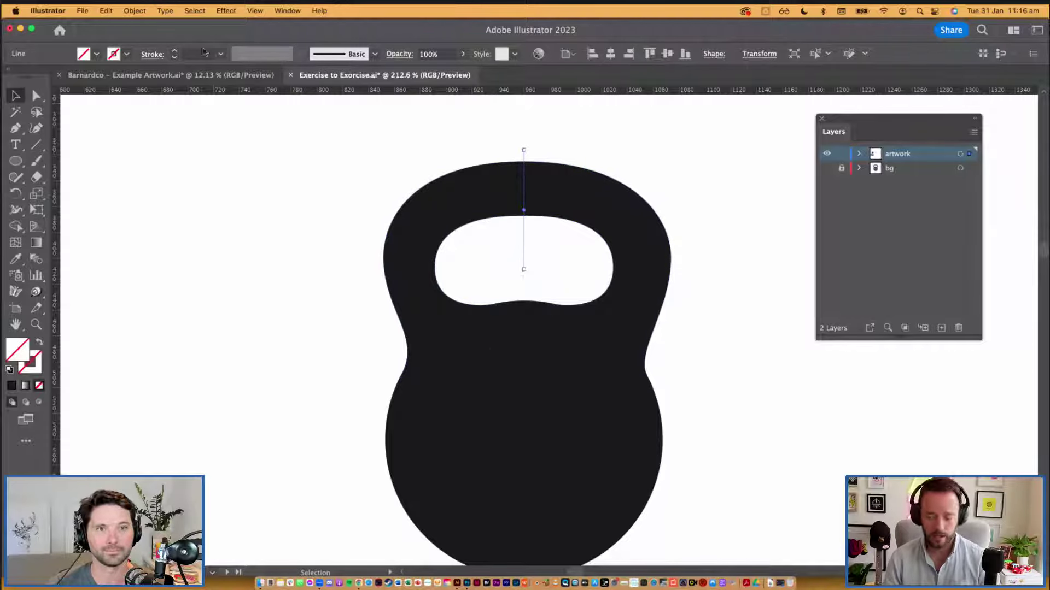
# Step: Cut the handle along the vertical centre line with Shape Builder and remove its right half
pyautogui.keyDown('shift'); pyautogui.click(556, 196); pyautogui.keyUp('shift')
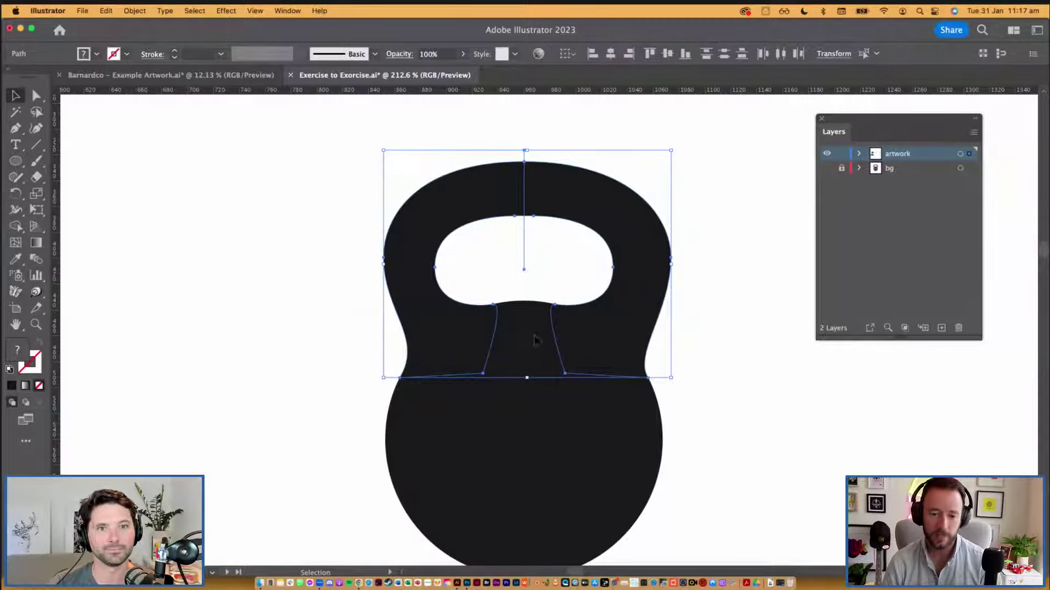
pyautogui.click(677, 389)
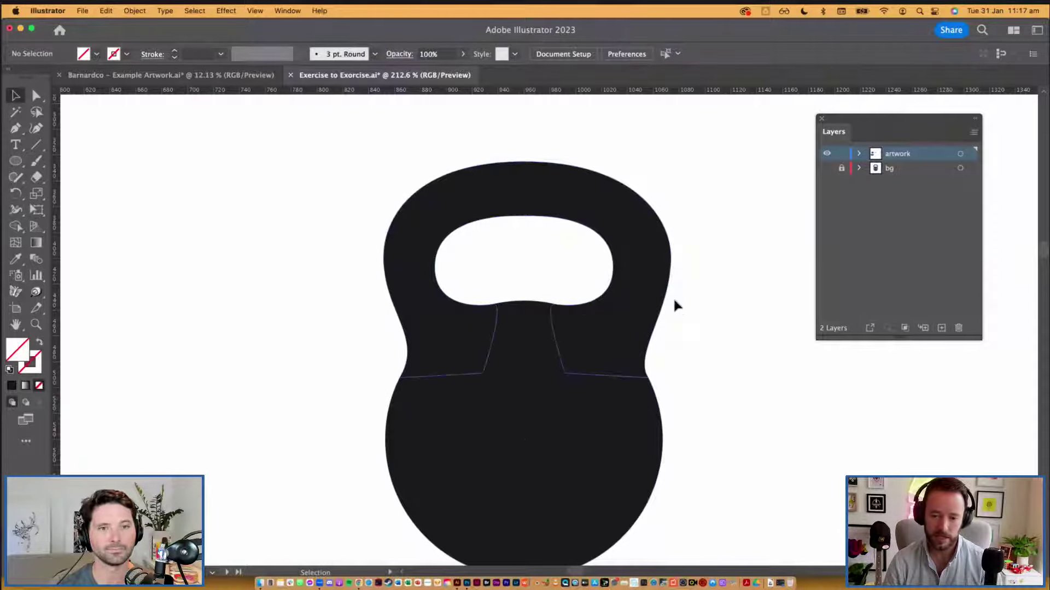
pyautogui.click(524, 241)
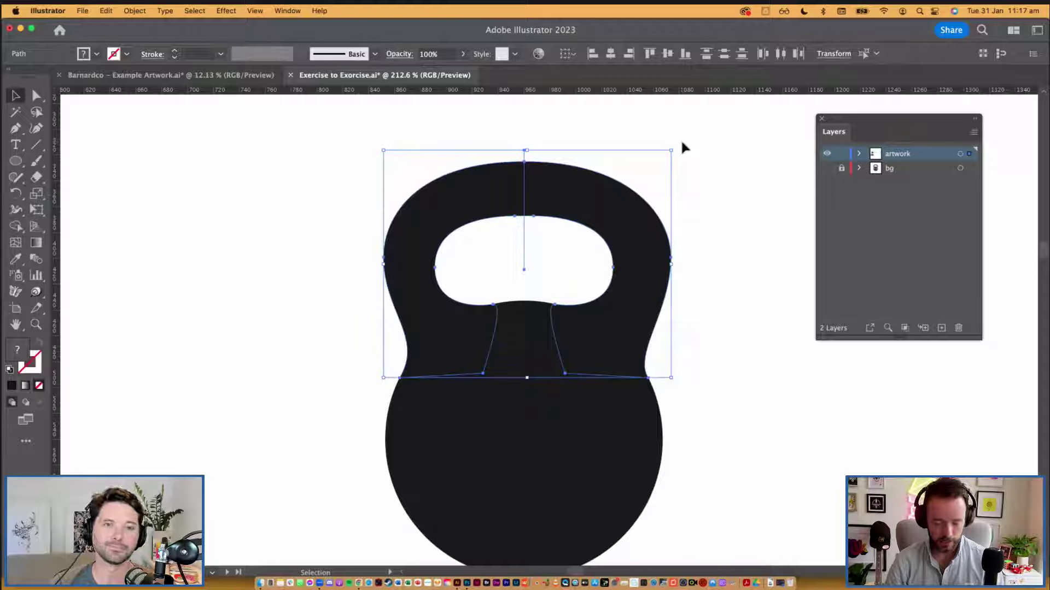
pyautogui.hotkey('shift', 'm')
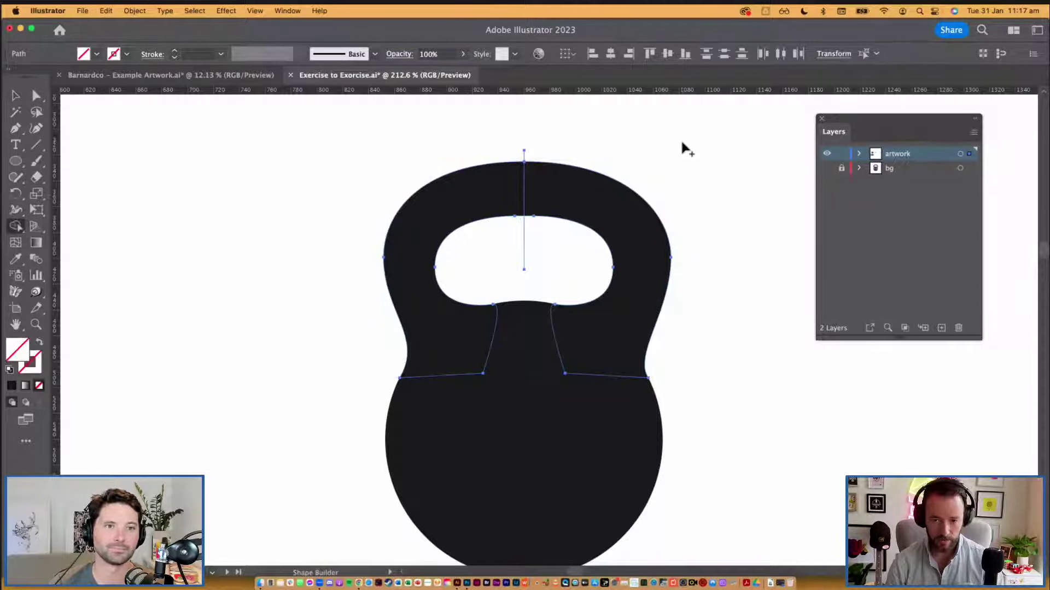
pyautogui.moveTo(562, 265); pyautogui.dragTo(626, 159)
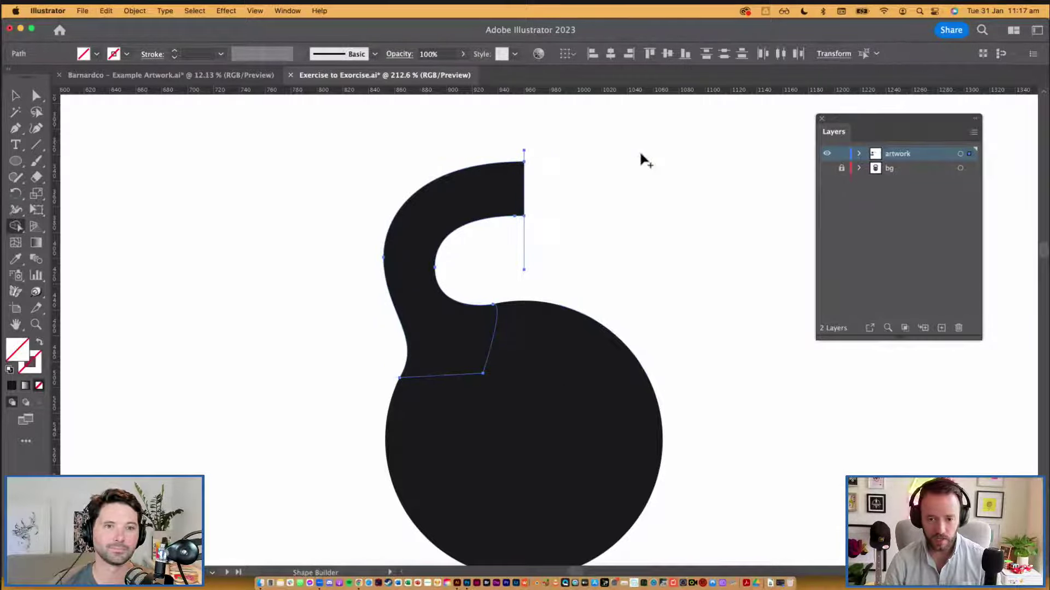
# Step: Mirror a copy of the left handle half horizontally, place it flush against the centre cut as the right half, and deselect
pyautogui.press('v')
pyautogui.click(513, 239)
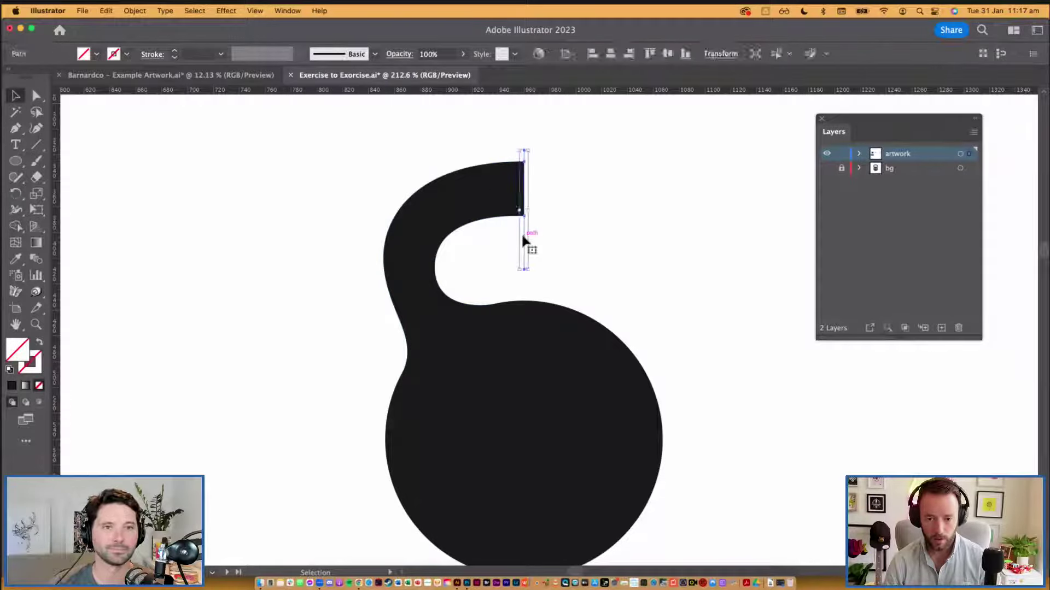
pyautogui.click(479, 188)
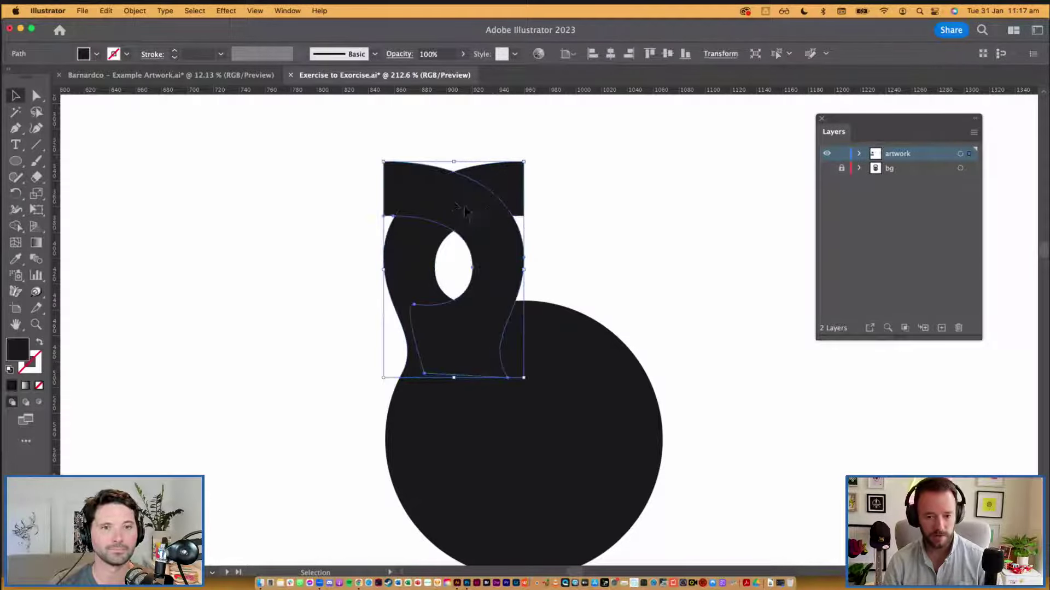
pyautogui.moveTo(457, 207); pyautogui.dragTo(593, 207)
pyautogui.keyDown('shift'); pyautogui.click(511, 227); pyautogui.keyUp('shift')
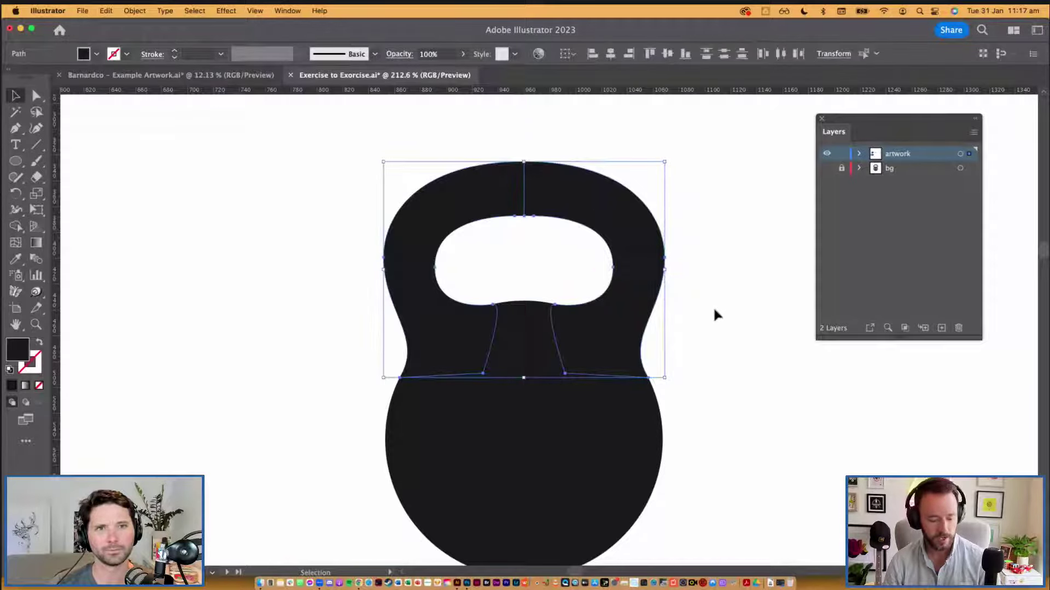
pyautogui.click(728, 290)
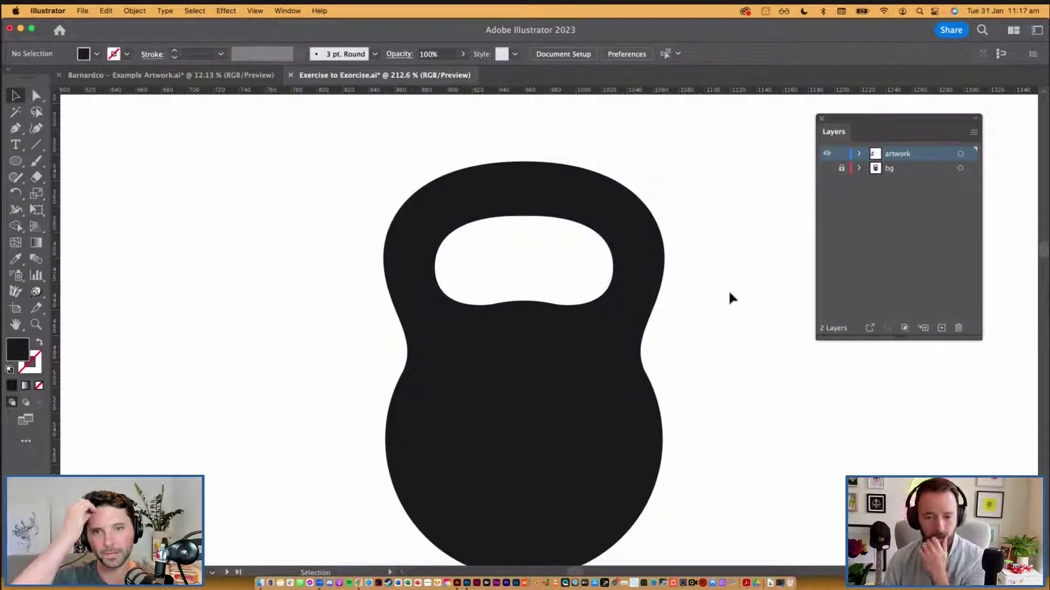
pyautogui.press('super+a')
pyautogui.click(731, 277)
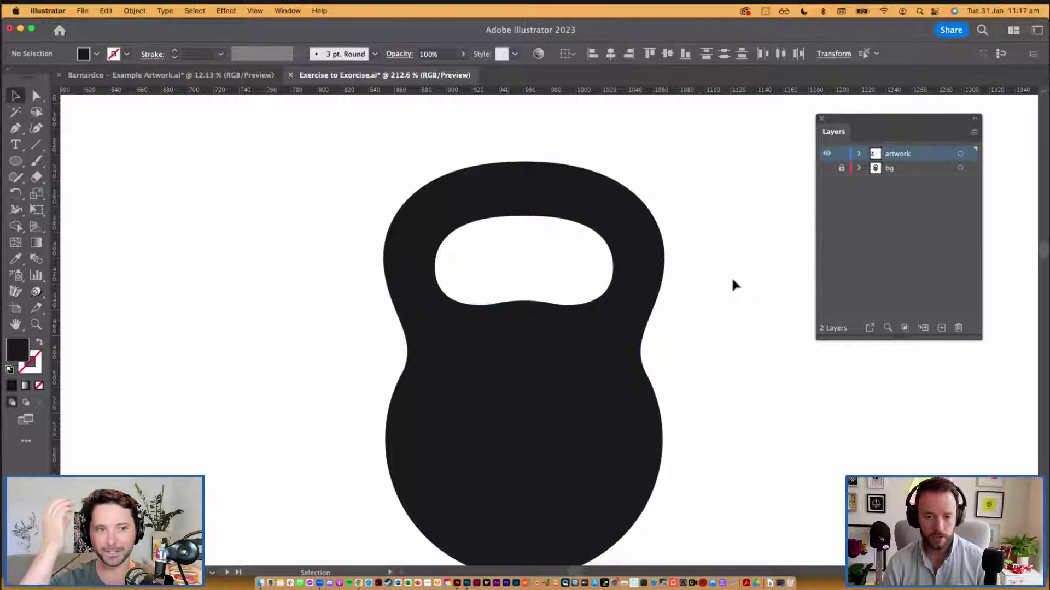
# Step: Select both handle halves and the body circle and remove the right handle half outside the body with Shape Builder
pyautogui.click(432, 247)
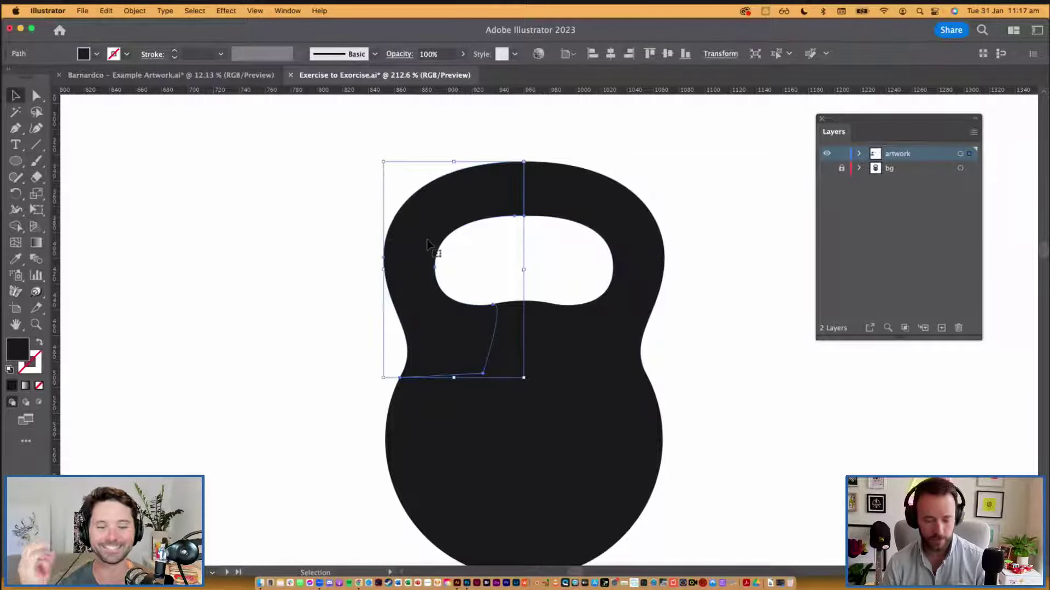
pyautogui.hotkey('shift', 'm')
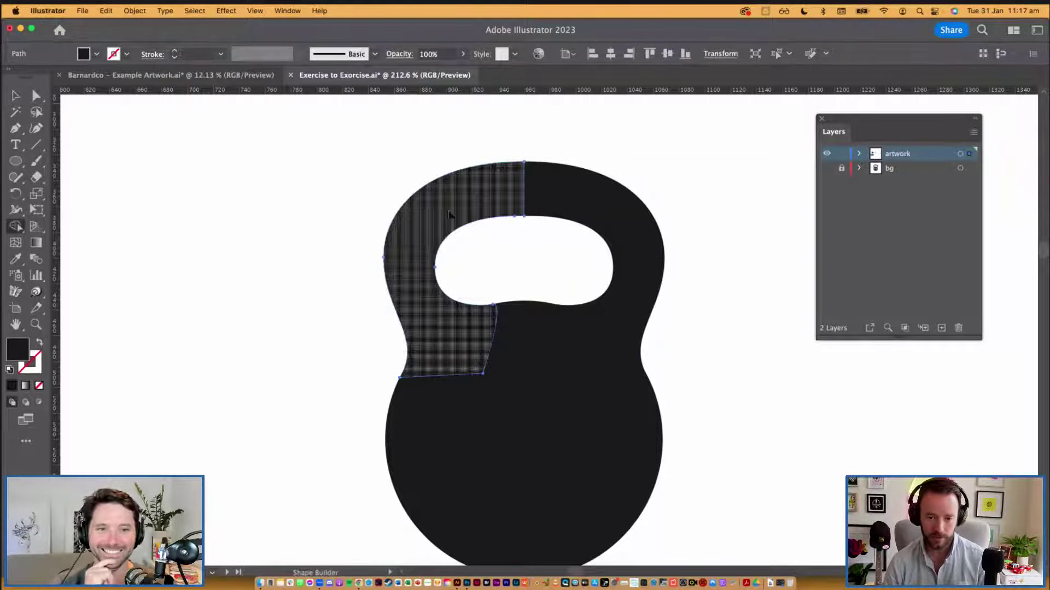
pyautogui.press('v')
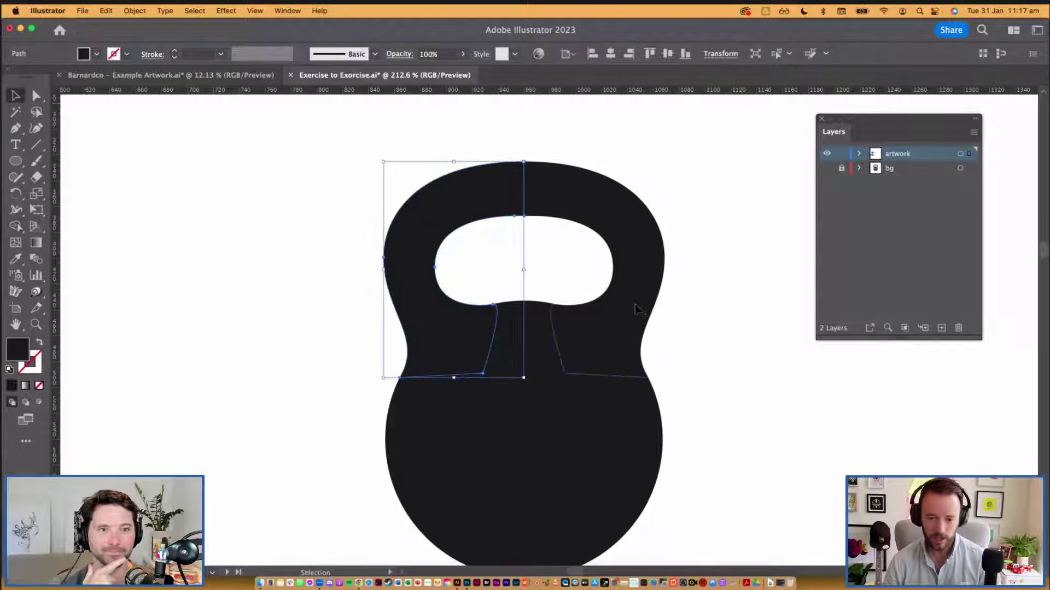
pyautogui.keyDown('shift'); pyautogui.click(634, 309); pyautogui.keyUp('shift')
pyautogui.keyDown('shift'); pyautogui.click(647, 435); pyautogui.keyUp('shift')
pyautogui.hotkey('shift', 'm')
pyautogui.moveTo(505, 331)
pyautogui.mouseDown()
pyautogui.moveTo(457, 324)
pyautogui.moveTo(421, 256)
pyautogui.moveTo(441, 207)
pyautogui.moveTo(493, 188)
pyautogui.moveTo(573, 206)
pyautogui.mouseUp()
pyautogui.moveTo(641, 307)
pyautogui.mouseDown()
pyautogui.moveTo(583, 425)
pyautogui.moveTo(634, 435)
pyautogui.mouseUp()
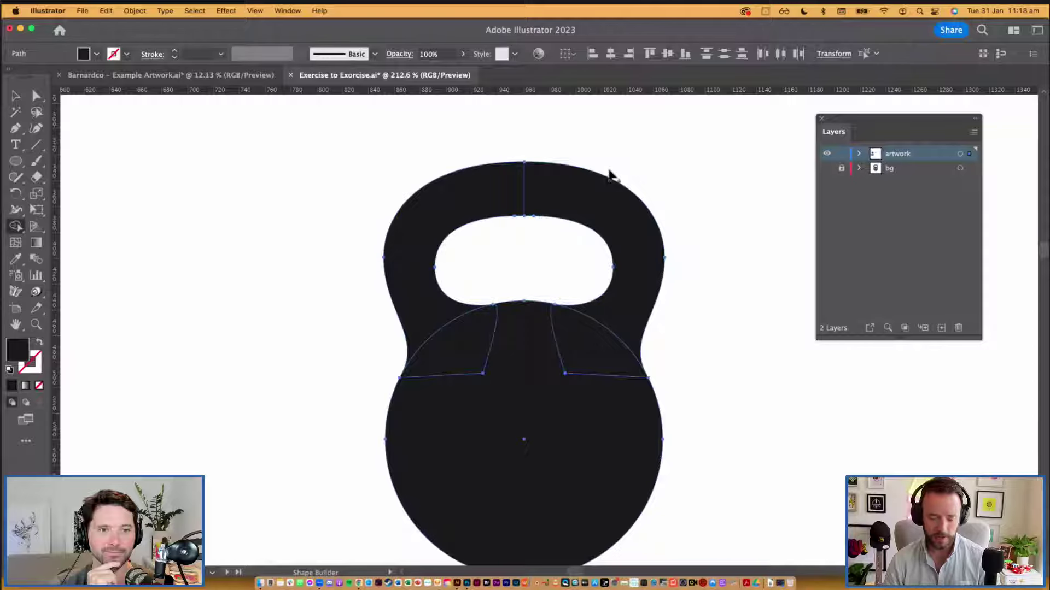
pyautogui.keyDown('alt'); pyautogui.click(629, 203); pyautogui.keyUp('alt')
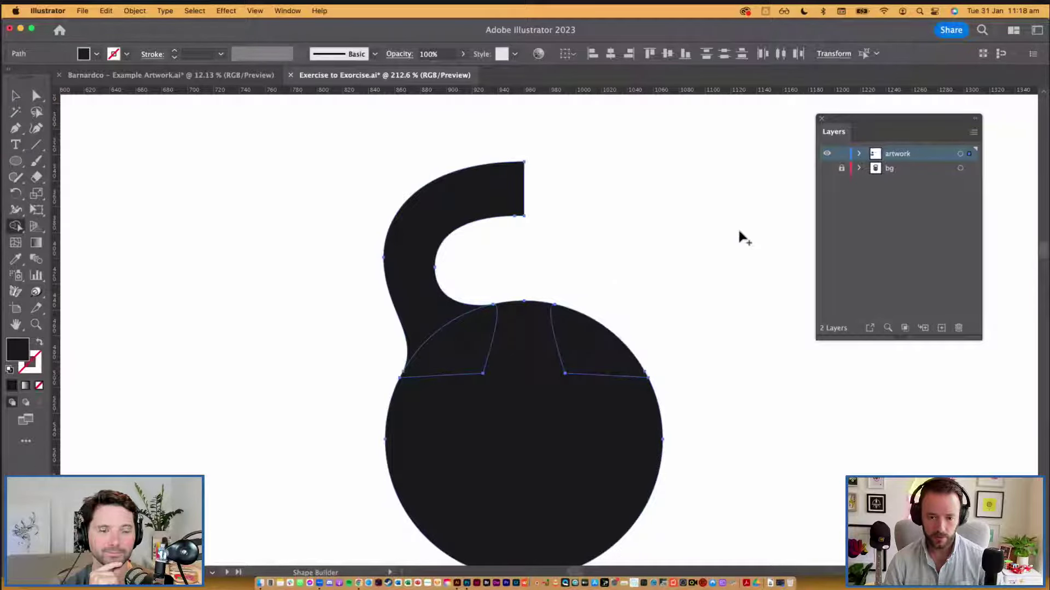
# Step: Undo the removal of the right handle half, select the two handle halves together, and deselect them
pyautogui.press('super+z')
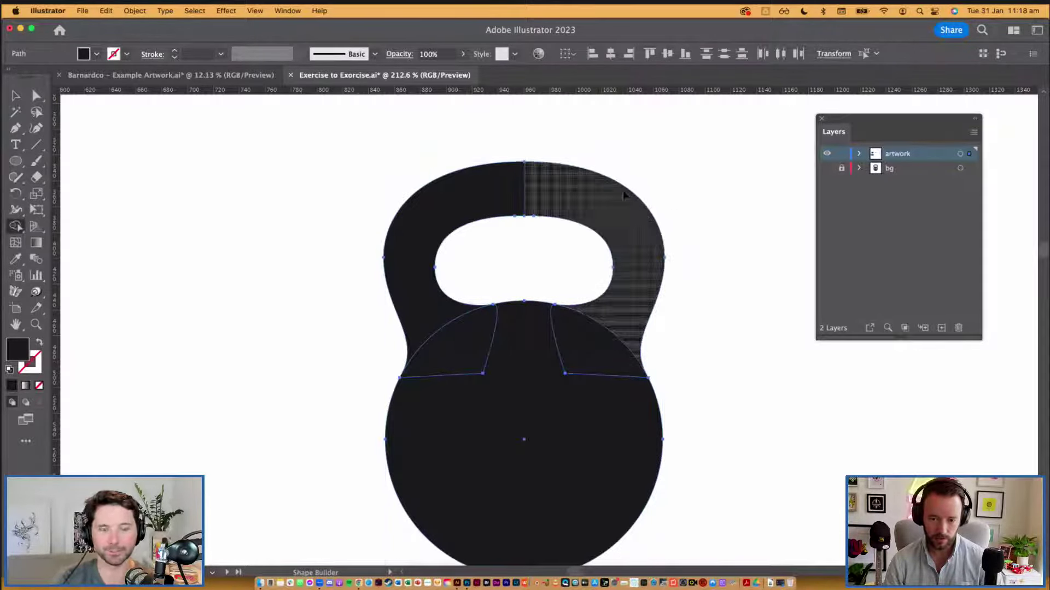
pyautogui.press('v')
pyautogui.click(629, 251)
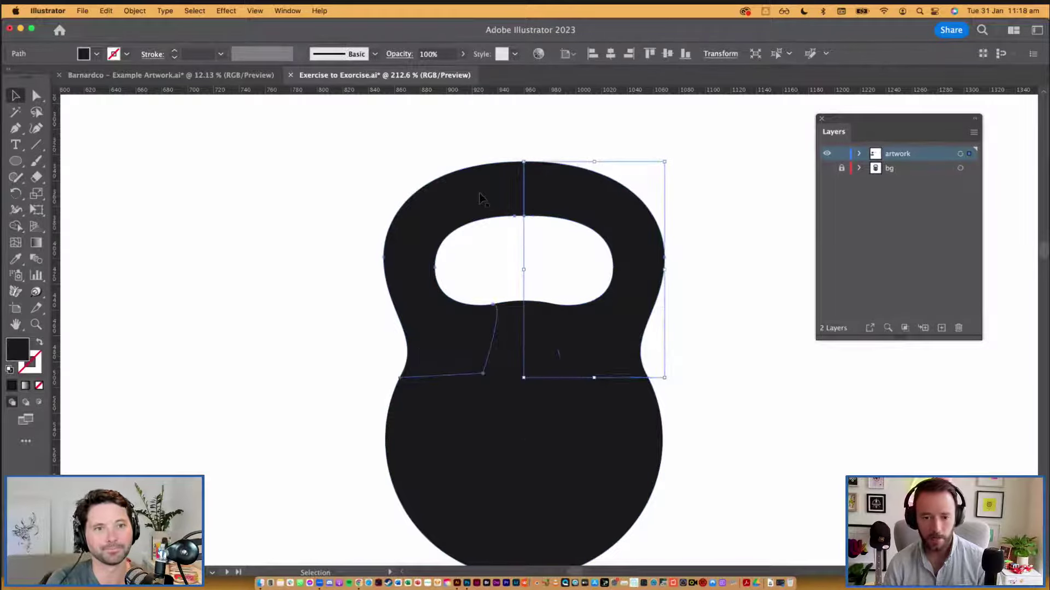
pyautogui.click(476, 178)
pyautogui.keyDown('shift'); pyautogui.click(585, 201); pyautogui.keyUp('shift')
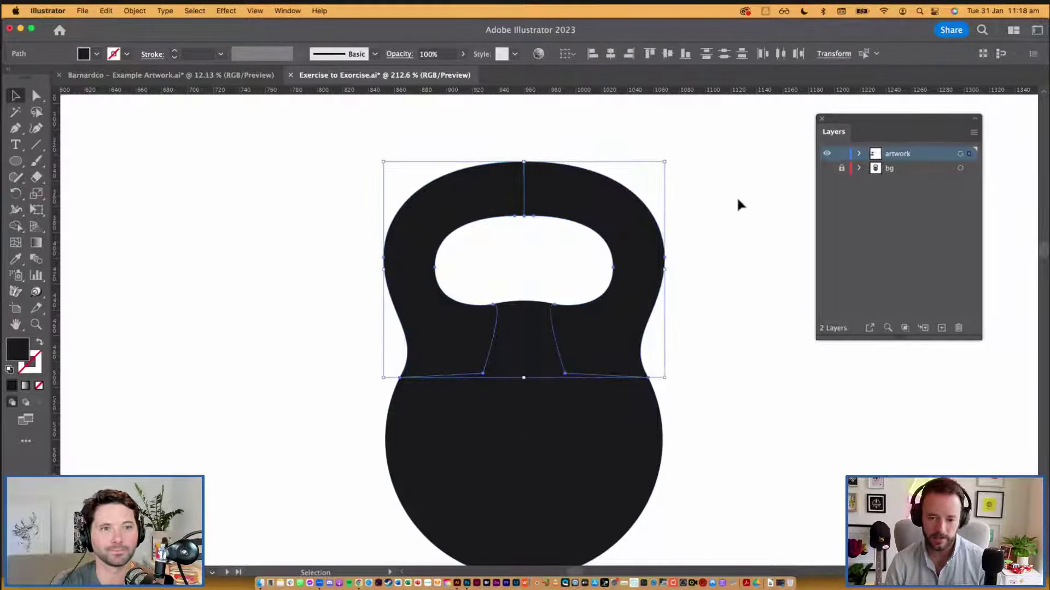
pyautogui.click(718, 272)
pyautogui.scroll(-2, 705, 301)
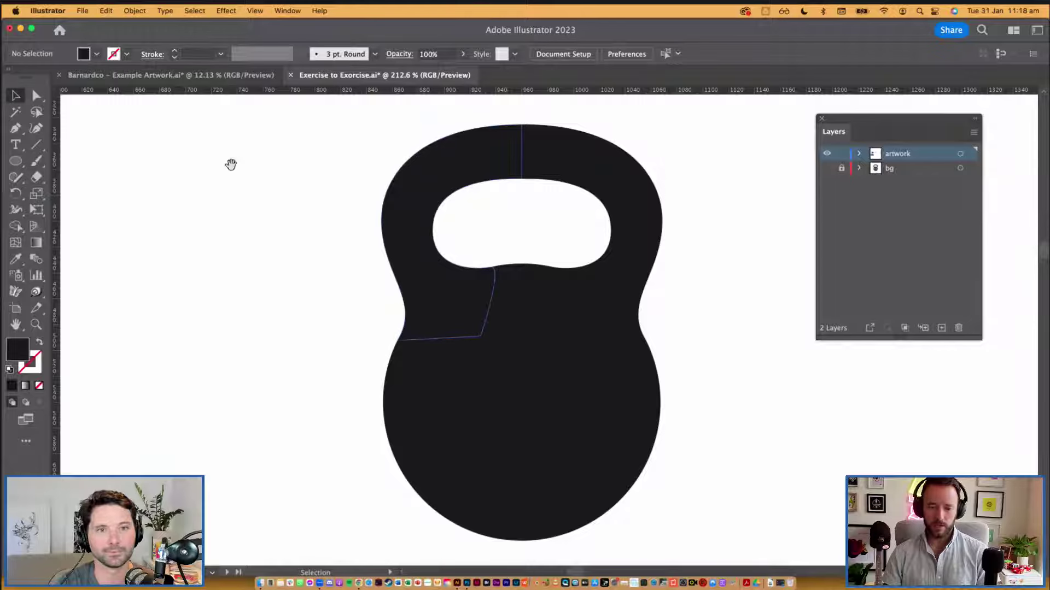
# Step: Check the sketch, then draw a curved, tapering Pen shape across the handle's left side, from the opening's lower left to beyond the top edge
pyautogui.hscroll(-15, 231, 165)
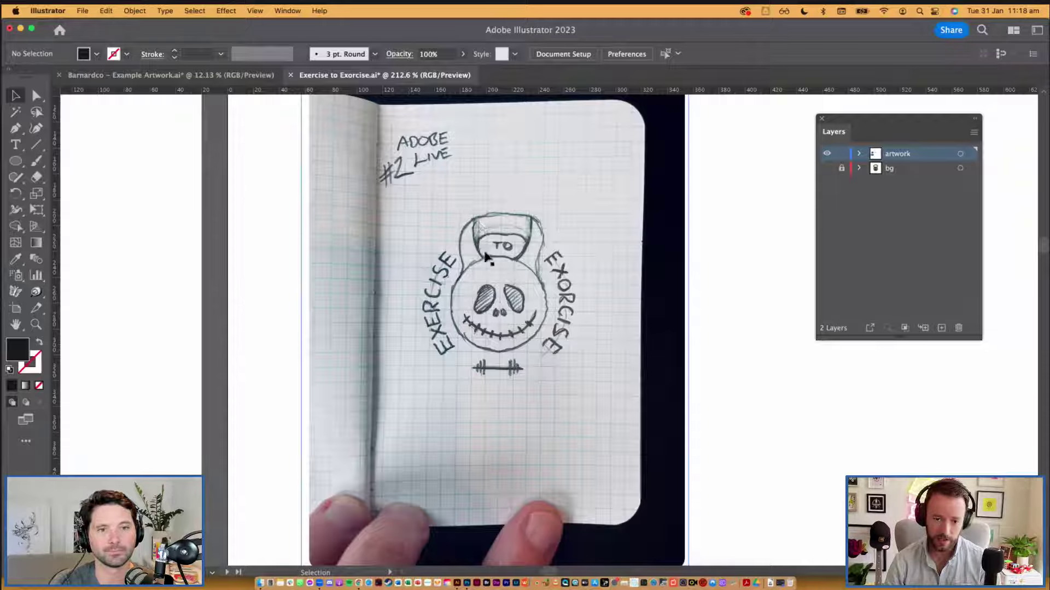
pyautogui.scroll(-5, 638, 370)
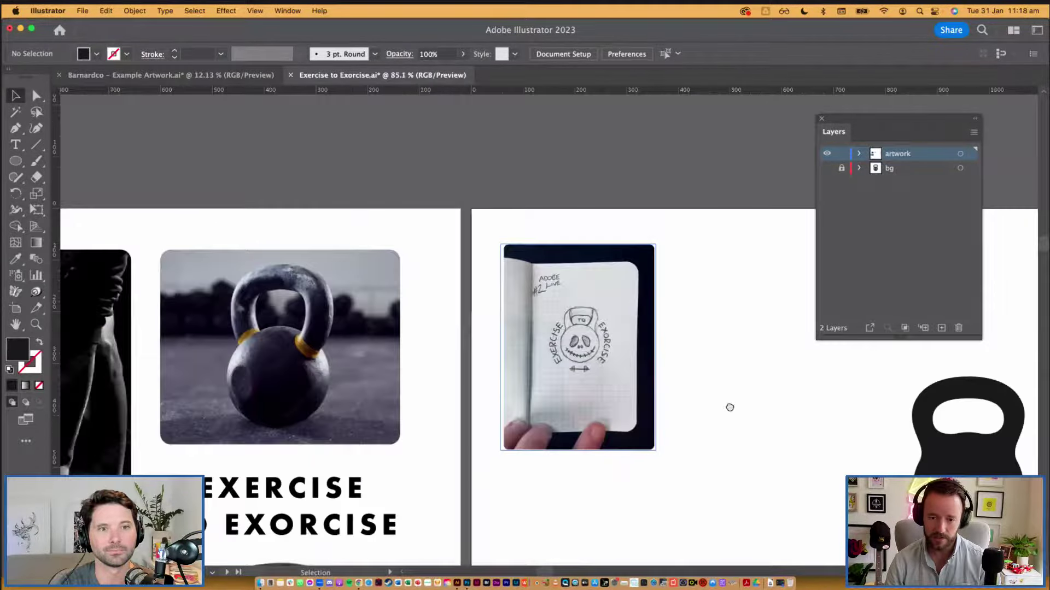
pyautogui.moveTo(730, 407); pyautogui.dragTo(352, 244)
pyautogui.scroll(3, 656, 371)
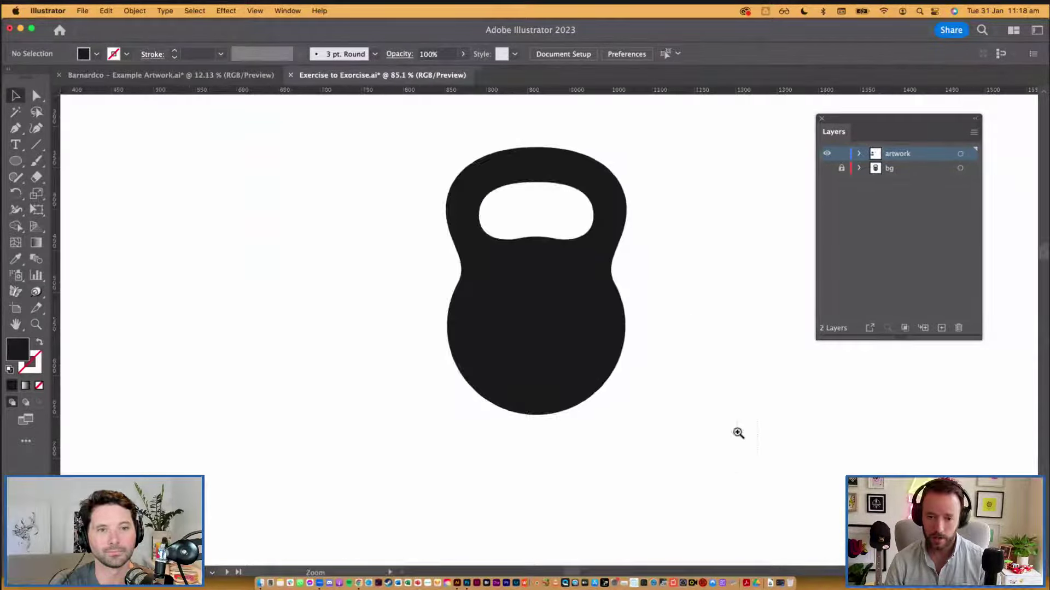
pyautogui.moveTo(692, 380); pyautogui.dragTo(692, 386)
pyautogui.press('p')
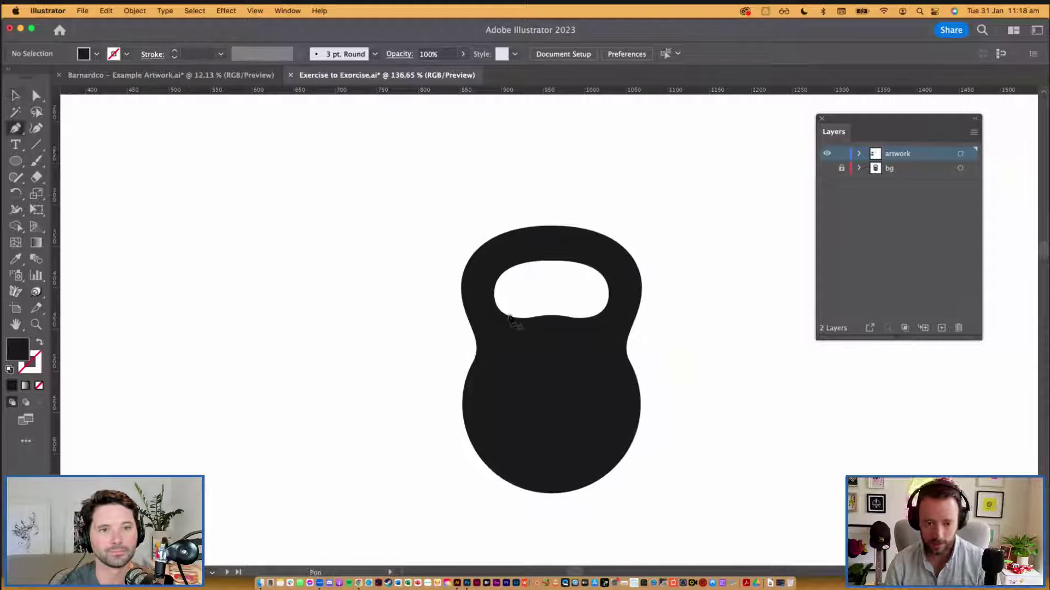
pyautogui.moveTo(517, 229); pyautogui.dragTo(572, 183)
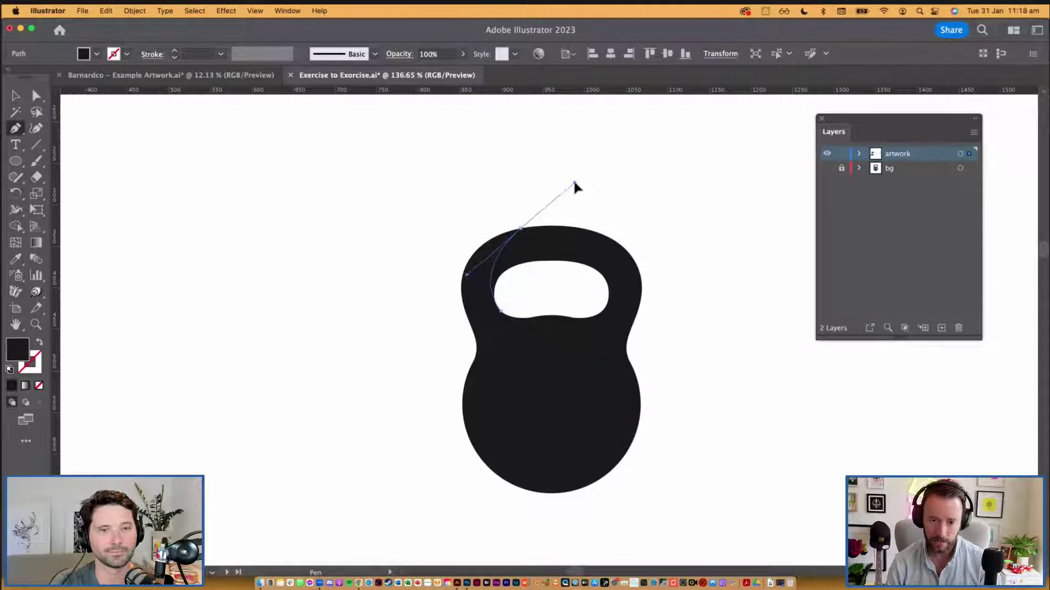
pyautogui.moveTo(574, 183); pyautogui.dragTo(573, 182)
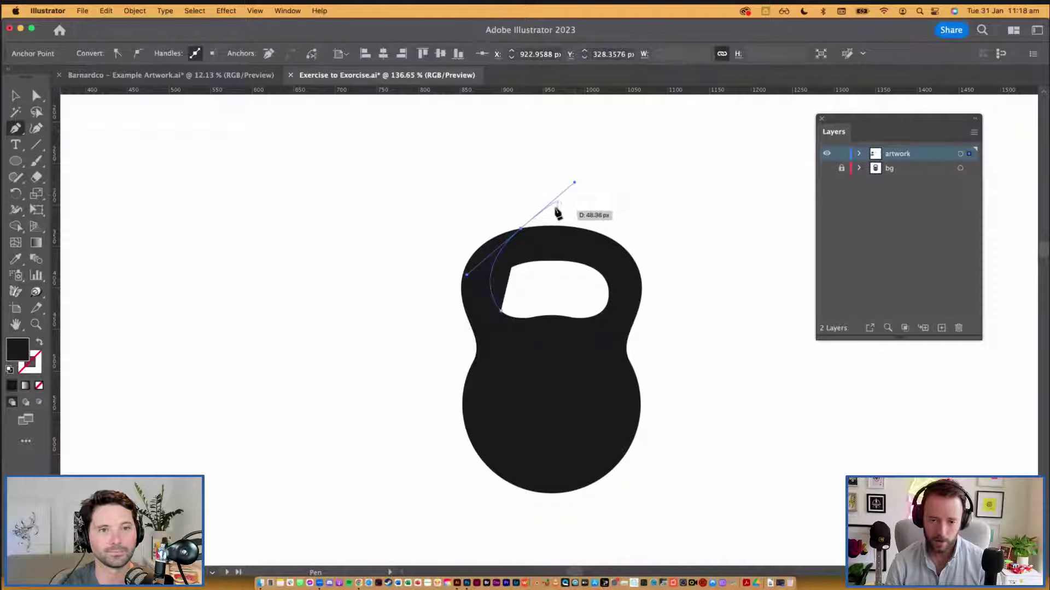
pyautogui.click(556, 205)
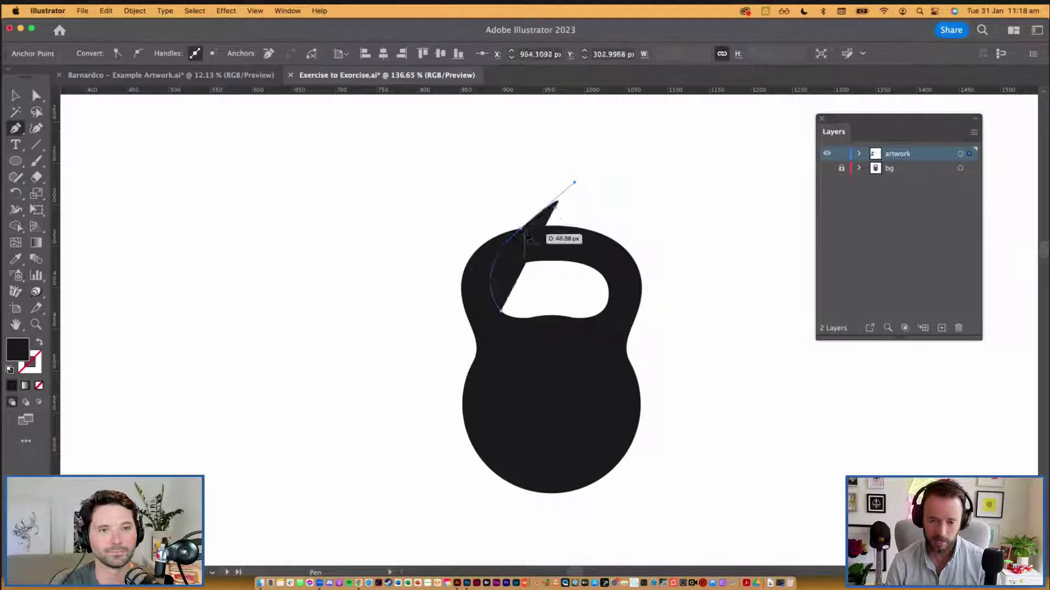
pyautogui.click(531, 229)
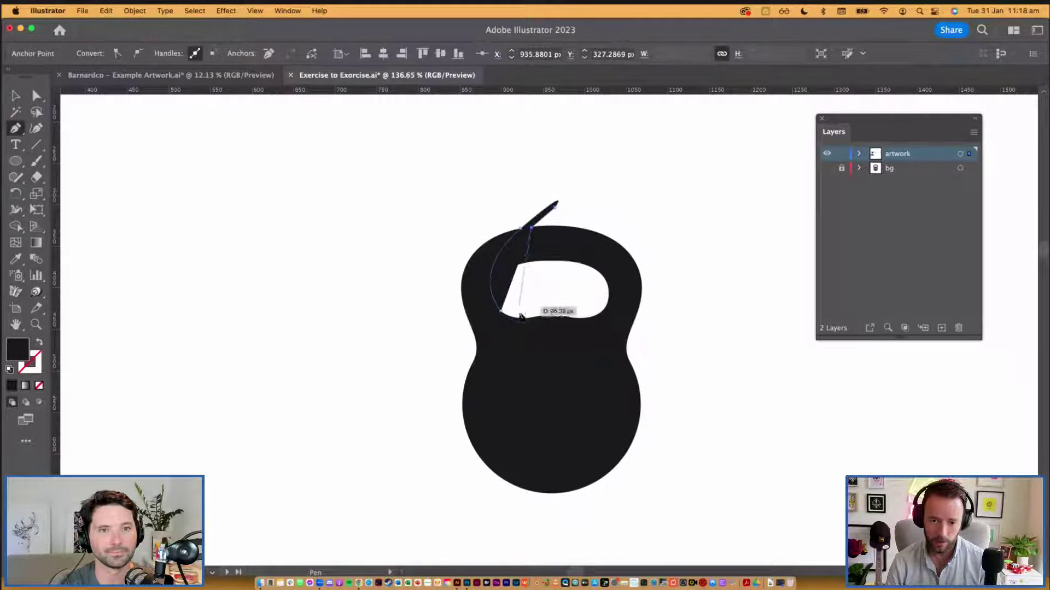
pyautogui.moveTo(523, 319); pyautogui.dragTo(563, 361)
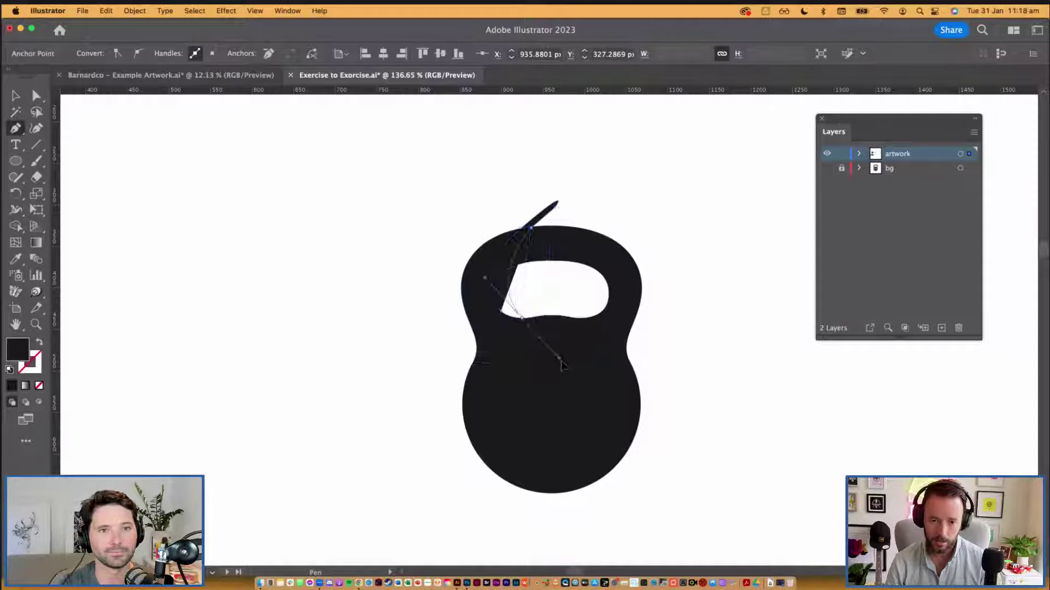
# Step: Fill the curved shape with white sampled from the background using the Eyedropper, and deselect it
pyautogui.press('v')
pyautogui.press('i')
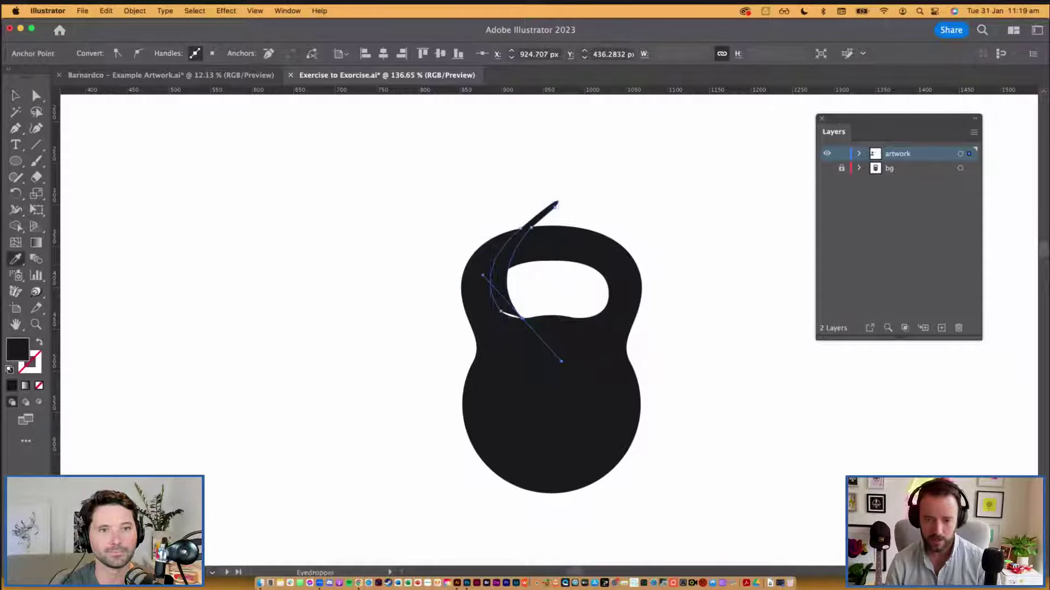
pyautogui.click(616, 185)
pyautogui.press('v')
pyautogui.click(672, 202)
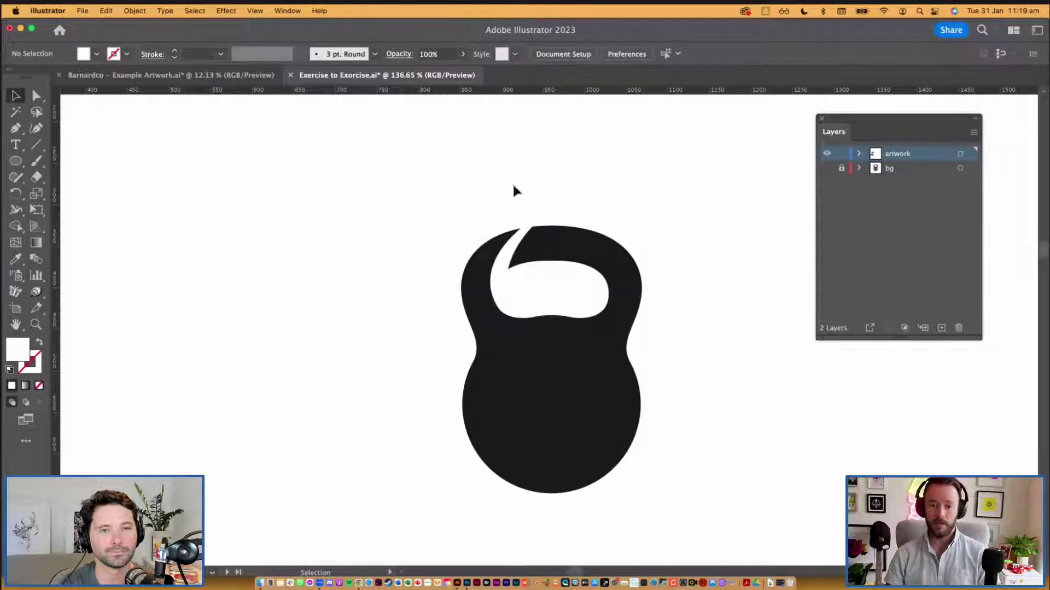
# Step: Narrow the white cut by moving its upper right anchor up and left and adjusting the lower right anchor's curve handle
pyautogui.moveTo(769, 484); pyautogui.dragTo(771, 485)
pyautogui.moveTo(581, 230); pyautogui.dragTo(607, 282)
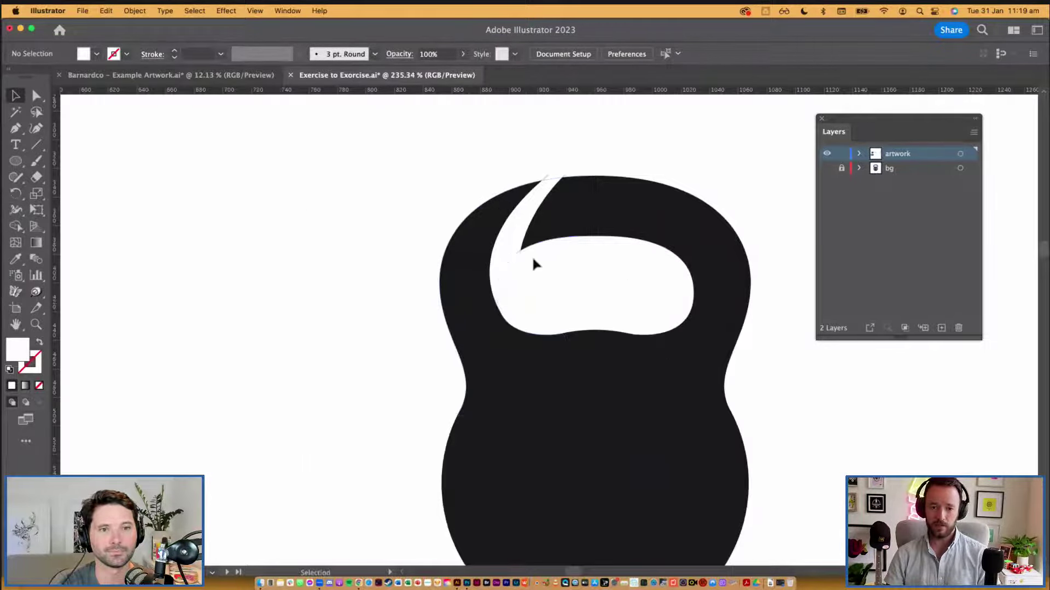
pyautogui.click(527, 231)
pyautogui.press('a')
pyautogui.click(560, 179)
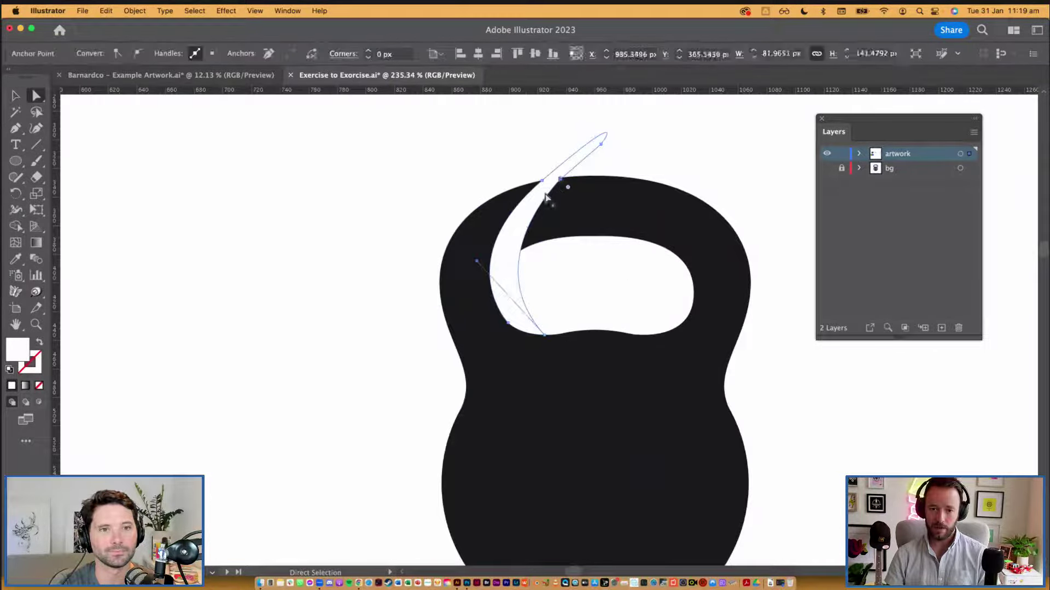
pyautogui.moveTo(562, 181); pyautogui.dragTo(553, 172)
pyautogui.moveTo(477, 261); pyautogui.dragTo(461, 273)
pyautogui.click(480, 250)
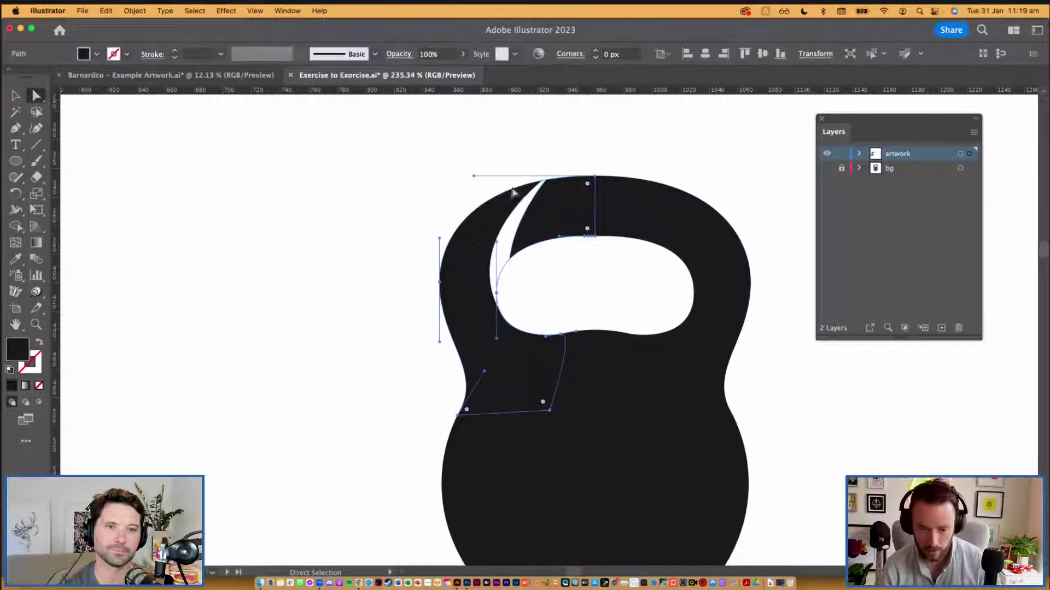
# Step: Reposition the white cut's upper left anchor along the handle's top edge and adjust its direction handle to shape the outer curve
pyautogui.click(540, 182)
pyautogui.moveTo(541, 182); pyautogui.dragTo(536, 186)
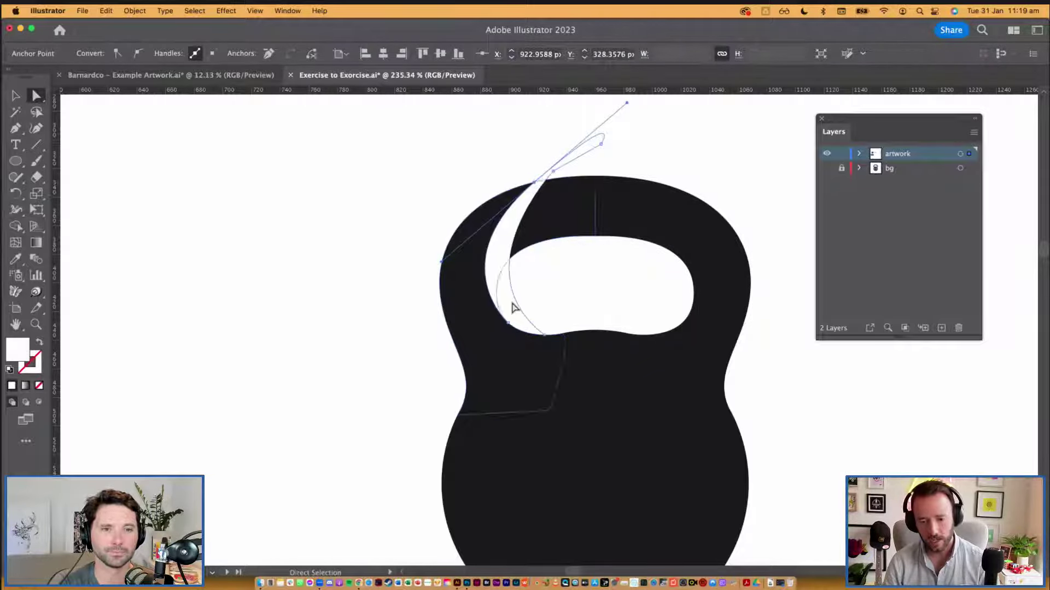
pyautogui.scroll(-3, 511, 306)
pyautogui.press('super+y')
pyautogui.press('super+y')
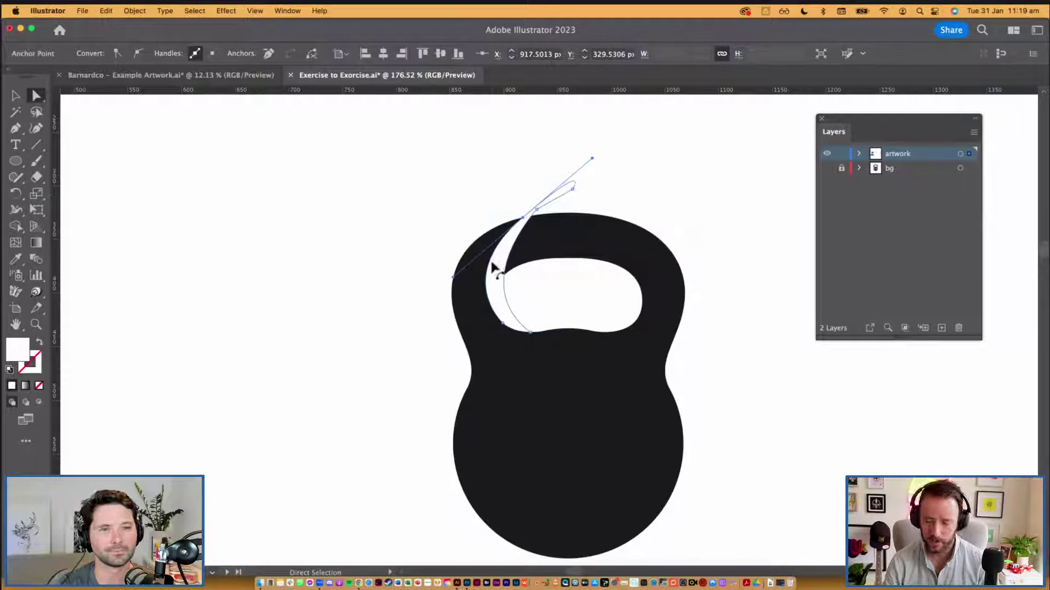
pyautogui.moveTo(525, 221)
pyautogui.mouseDown()
pyautogui.moveTo(537, 204)
pyautogui.moveTo(569, 209)
pyautogui.moveTo(533, 217)
pyautogui.mouseUp()
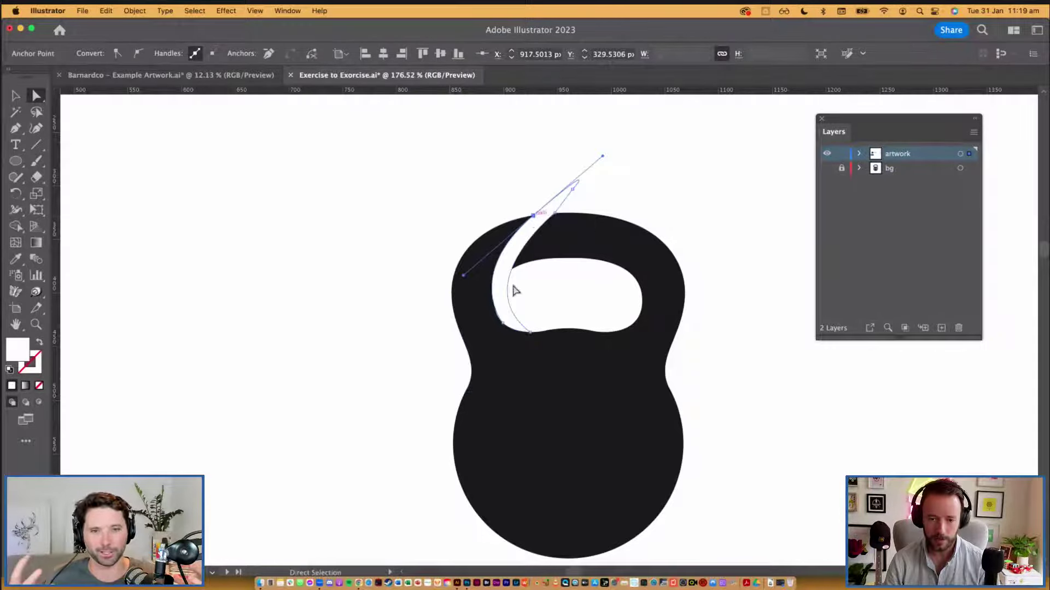
pyautogui.click(504, 323)
pyautogui.moveTo(462, 278); pyautogui.dragTo(464, 279)
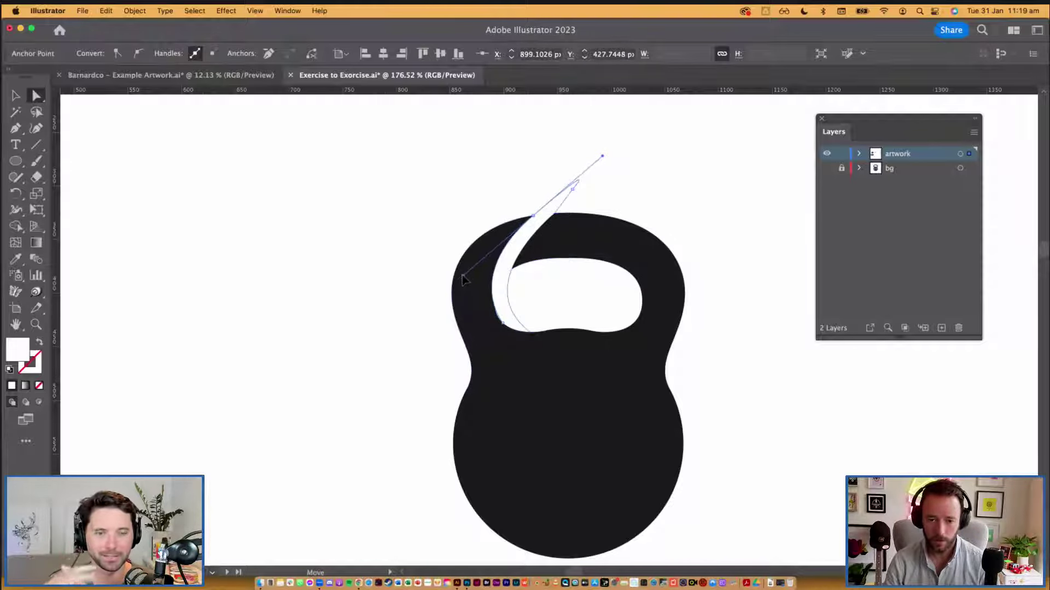
# Step: Raise the white cut's lower right anchor and move its upper right anchor left to taper the cut near the top edge
pyautogui.click(555, 214)
pyautogui.click(530, 332)
pyautogui.moveTo(531, 333)
pyautogui.mouseDown()
pyautogui.moveTo(524, 299)
pyautogui.moveTo(531, 317)
pyautogui.mouseUp()
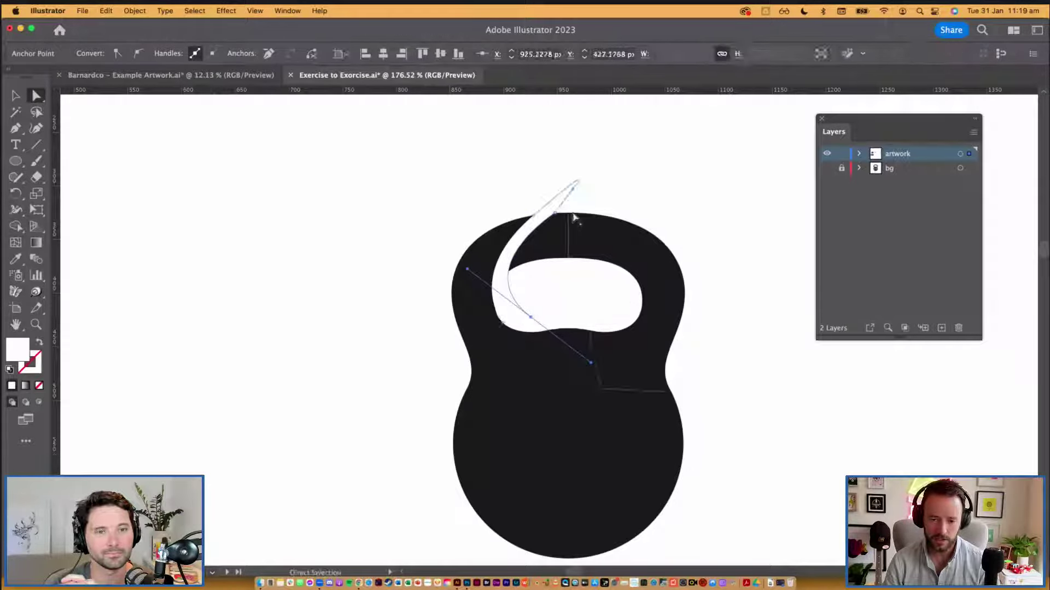
pyautogui.moveTo(555, 214); pyautogui.dragTo(543, 217)
pyautogui.click(482, 174)
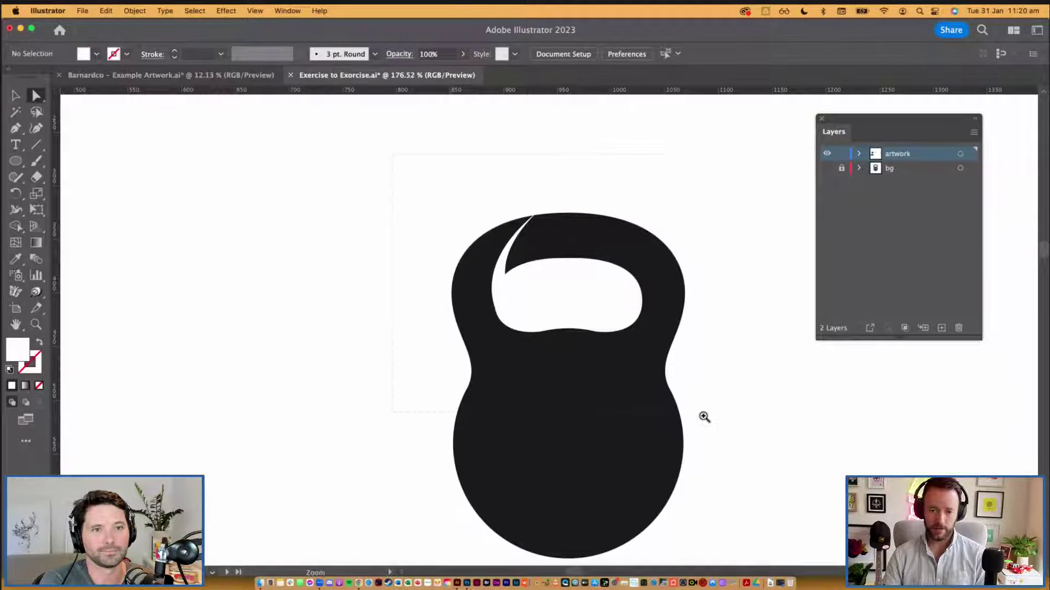
# Step: Refine the cut's inner curve by adjusting the lower right anchor's direction handle and moving that anchor down to the opening's lower edge
pyautogui.click(561, 237)
pyautogui.click(461, 286)
pyautogui.moveTo(510, 386); pyautogui.dragTo(512, 387)
pyautogui.moveTo(396, 298)
pyautogui.mouseDown()
pyautogui.moveTo(395, 279)
pyautogui.moveTo(395, 289)
pyautogui.mouseUp()
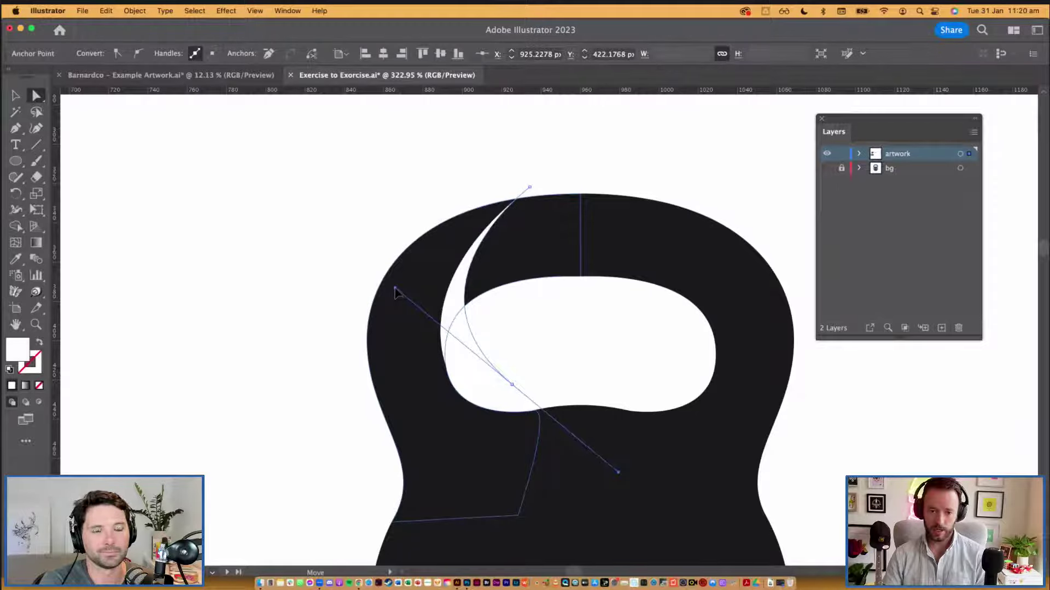
pyautogui.moveTo(515, 390); pyautogui.dragTo(512, 407)
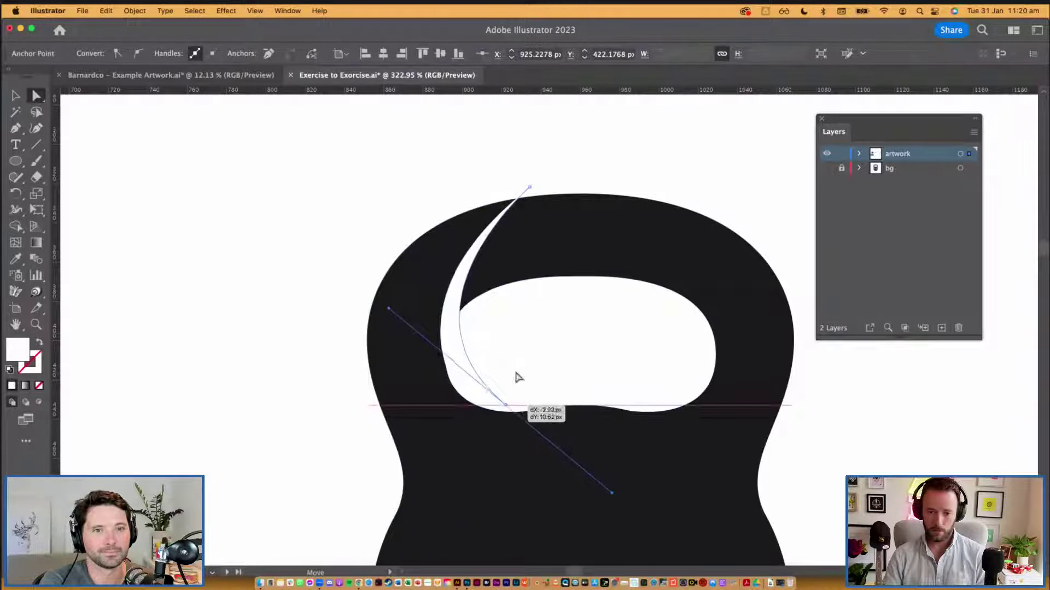
pyautogui.click(578, 339)
pyautogui.scroll(-5, 579, 344)
pyautogui.scroll(-1, 579, 344)
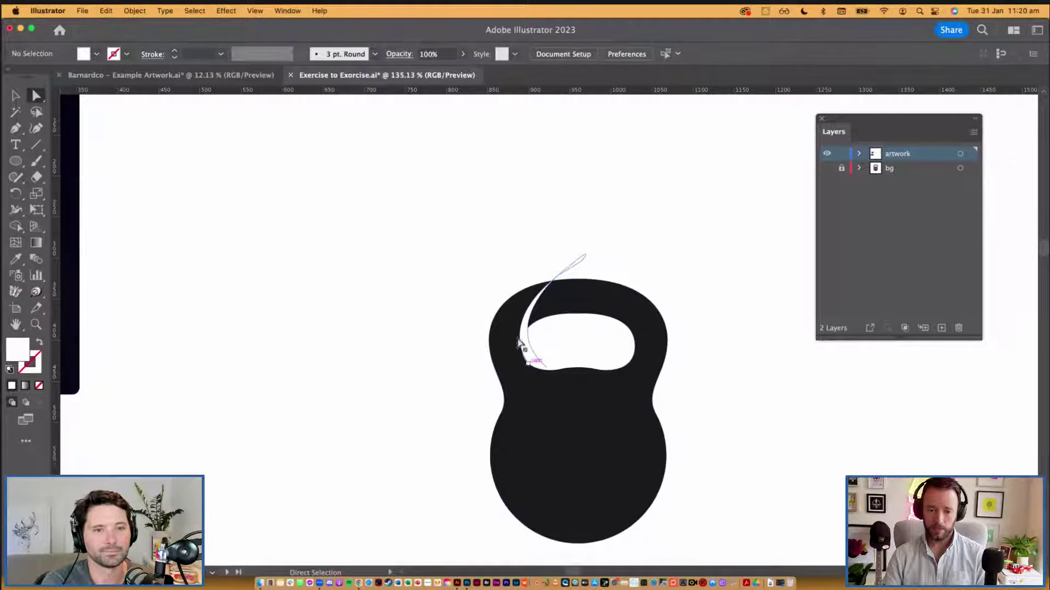
# Step: In outline view, move the white cut's lower left anchor up along the handle opening's edge
pyautogui.scroll(8, 517, 371)
pyautogui.press('super+y')
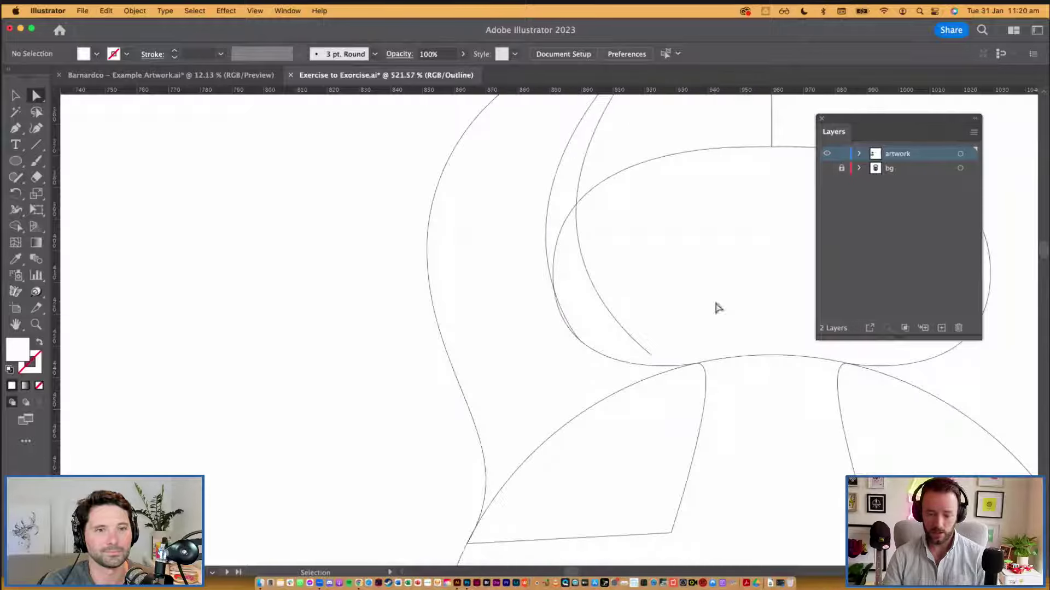
pyautogui.scroll(3, 656, 403)
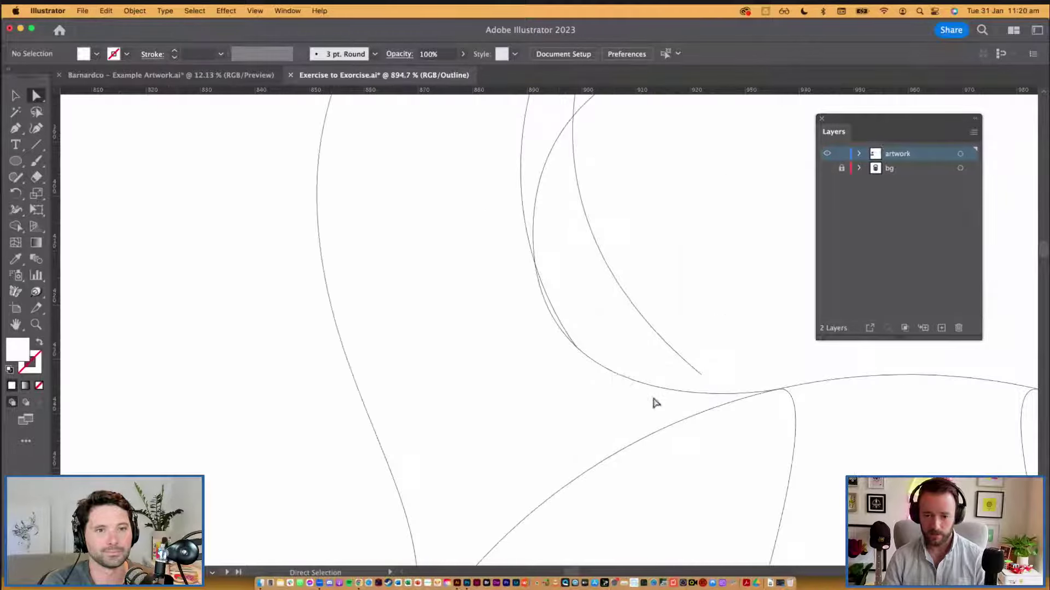
pyautogui.click(577, 348)
pyautogui.moveTo(579, 349); pyautogui.dragTo(554, 319)
pyautogui.scroll(-5, 568, 334)
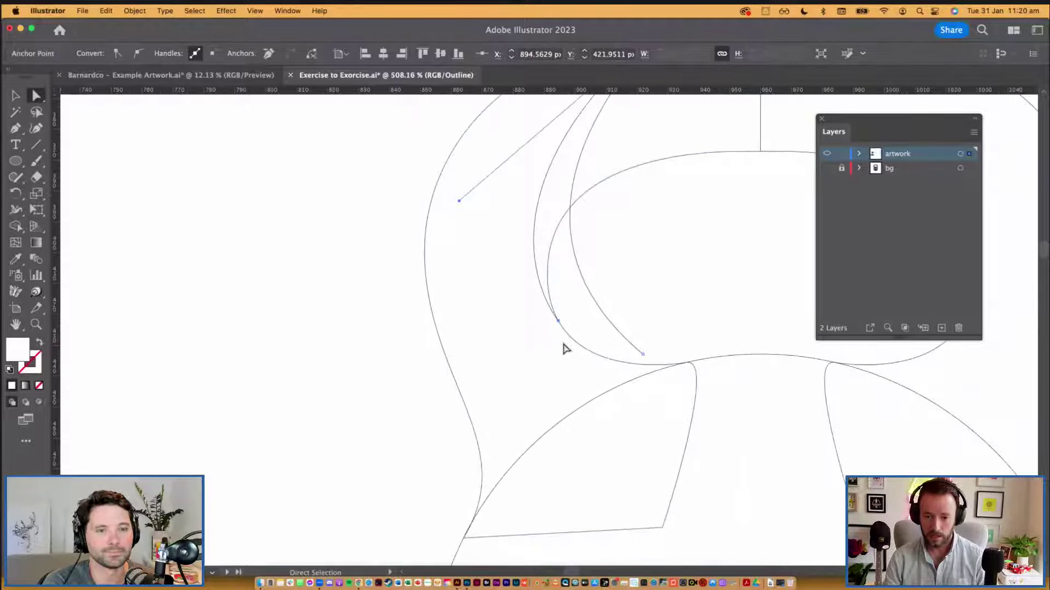
# Step: Close the white cut's path between its two lower anchors with the Pen tool, adjust the lower left curve, and return to preview
pyautogui.press('p')
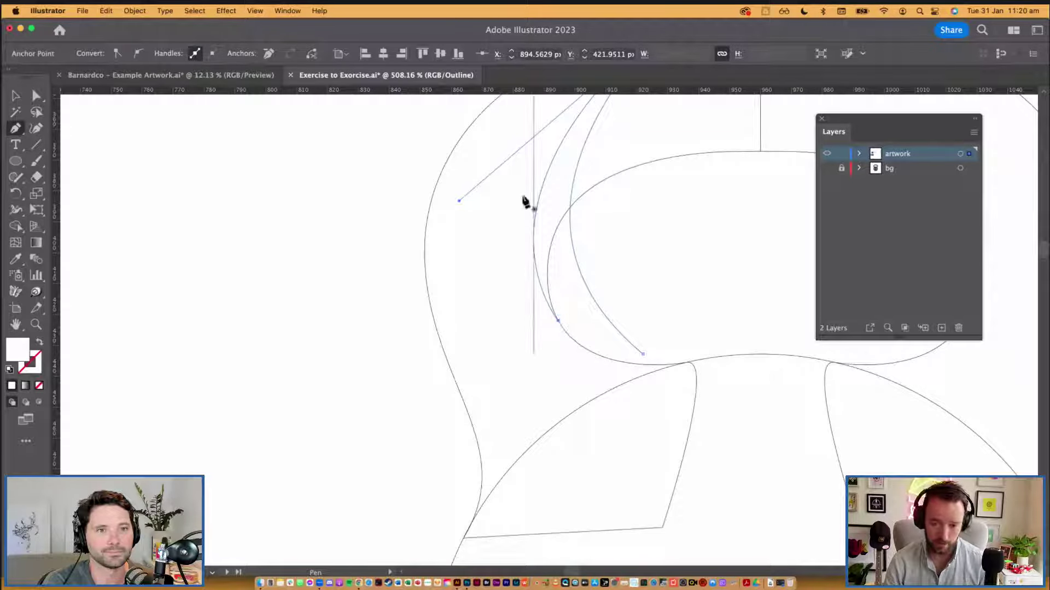
pyautogui.click(558, 322)
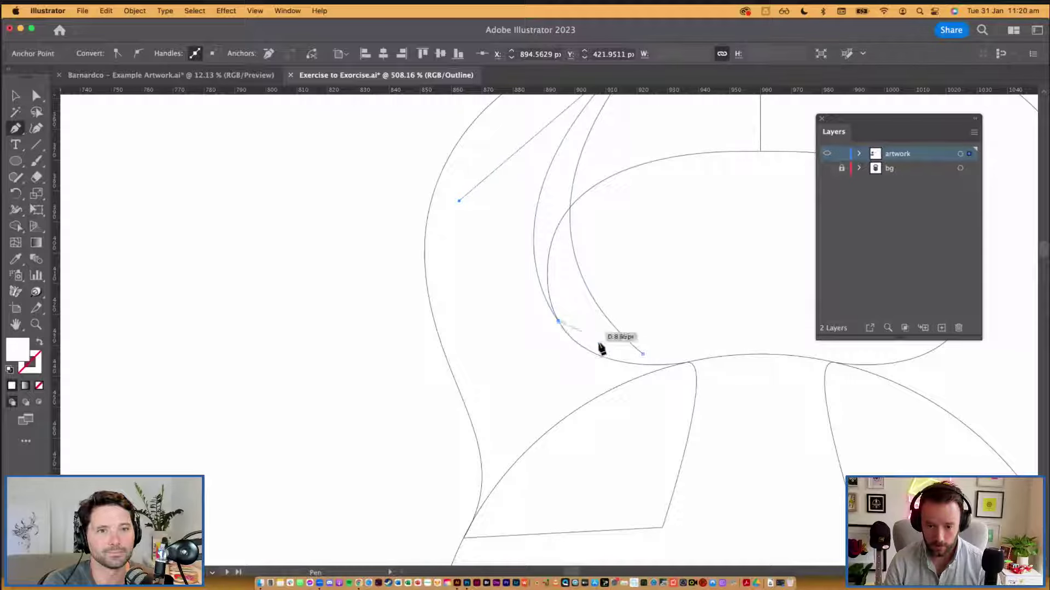
pyautogui.click(644, 354)
pyautogui.moveTo(558, 321); pyautogui.dragTo(578, 333)
pyautogui.scroll(2, 571, 341)
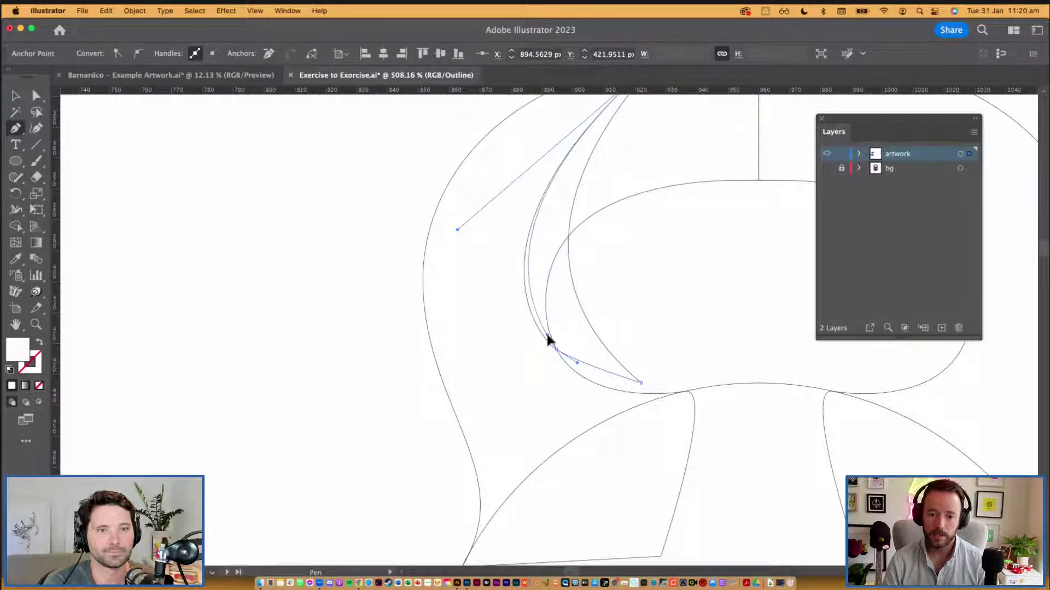
pyautogui.click(548, 336)
pyautogui.hotkey('ctrl', 'y')
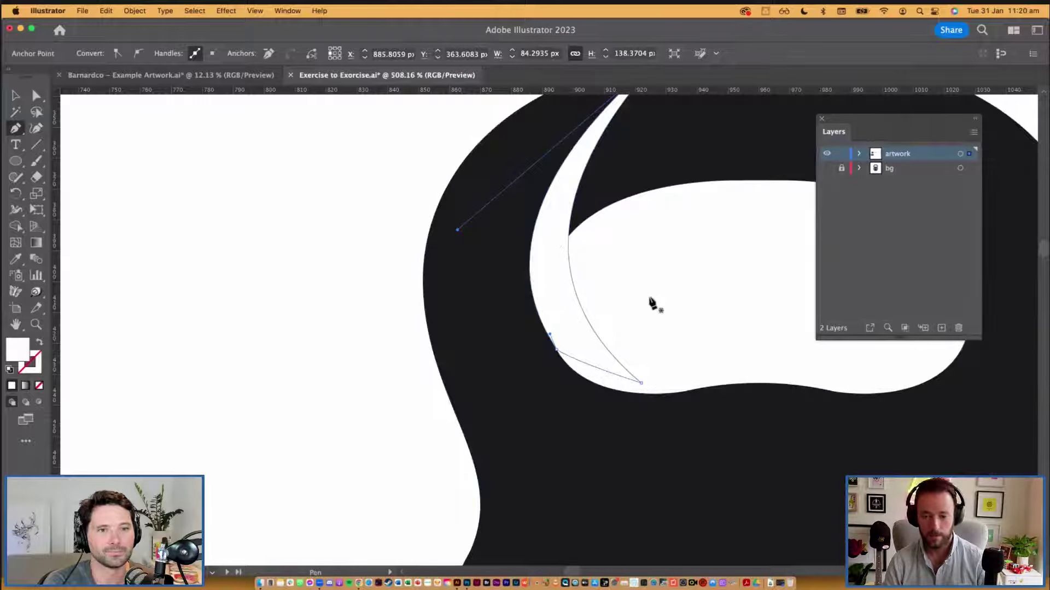
pyautogui.press('v')
pyautogui.click(603, 350)
pyautogui.scroll(-4, 602, 350)
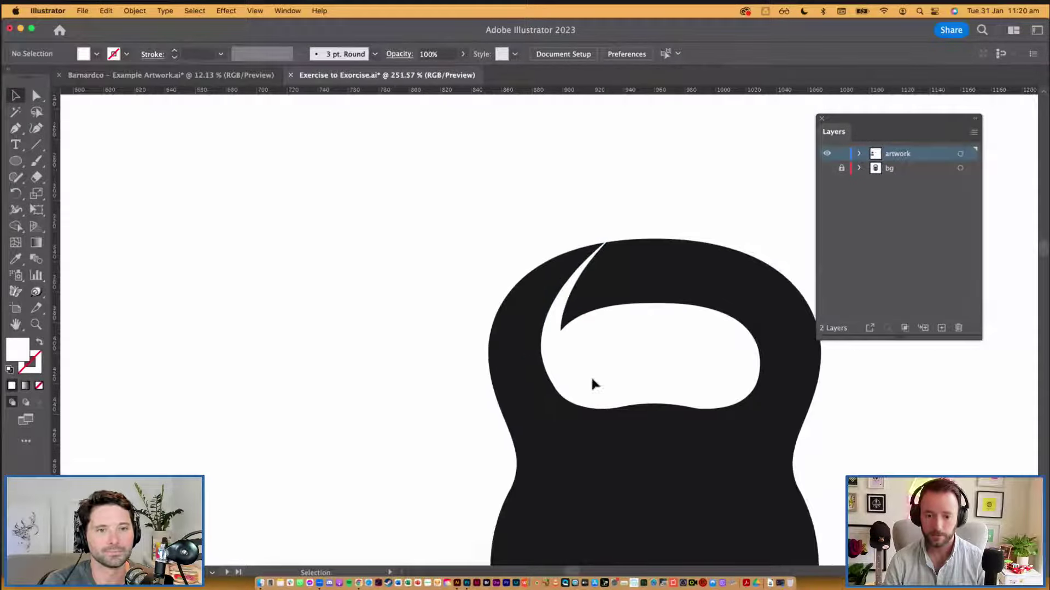
# Step: Reshape the white cut's outer curve by adjusting the direction handle of its anchor near the handle's top edge, bringing it closer to the opening's edge
pyautogui.scroll(5, 581, 347)
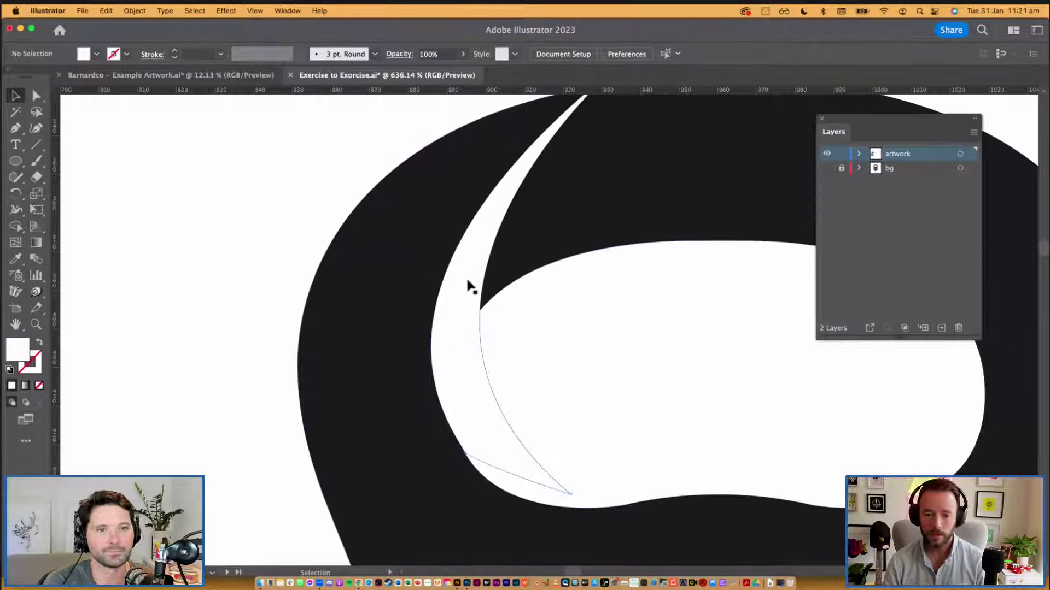
pyautogui.click(469, 284)
pyautogui.scroll(-3, 563, 328)
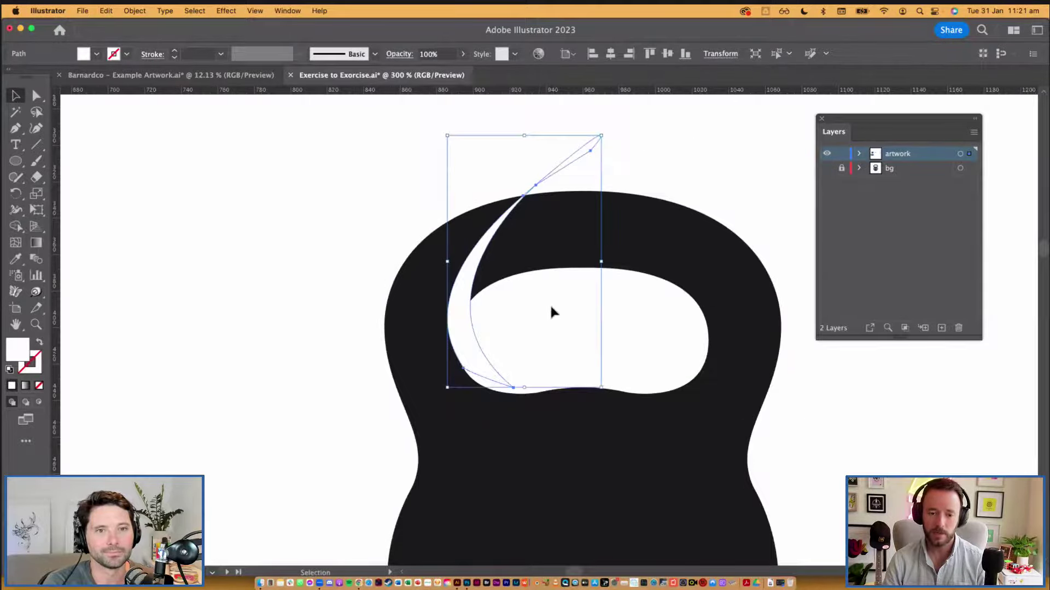
pyautogui.press('a')
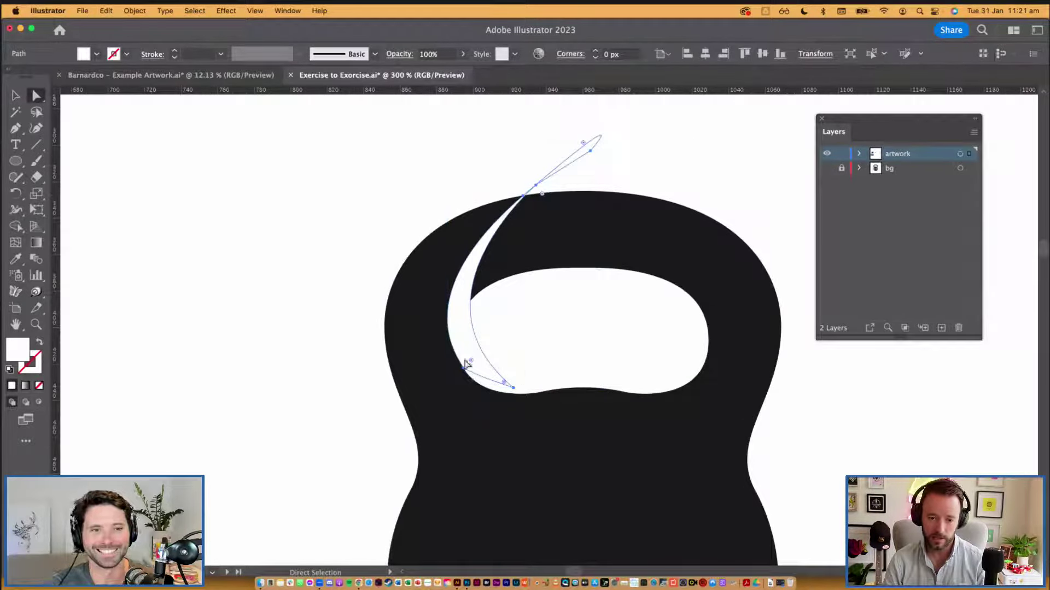
pyautogui.moveTo(463, 365); pyautogui.dragTo(417, 269)
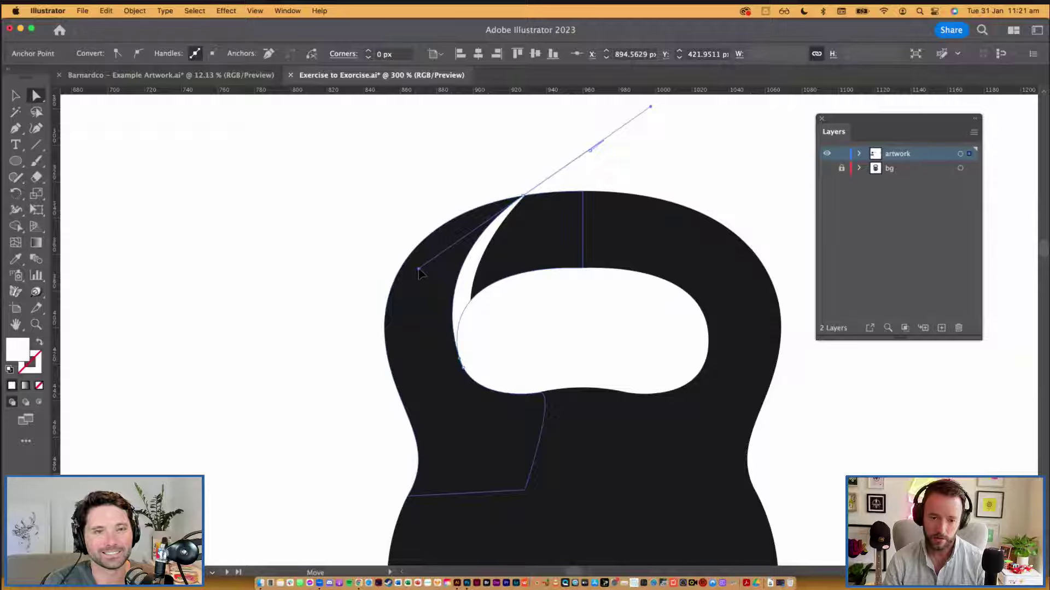
pyautogui.click(582, 329)
pyautogui.scroll(-1, 581, 329)
pyautogui.scroll(-3, 581, 330)
pyautogui.press('super+space')
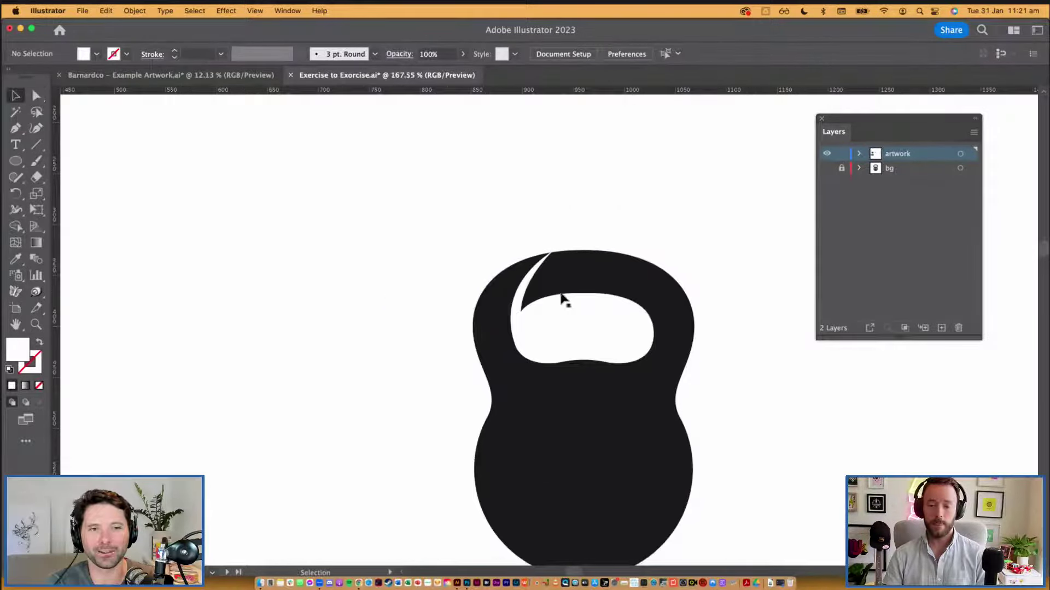
# Step: Shift the white cut's inner-edge anchor at the handle's top edge down and inward to slightly widen the cut where it meets the silhouette
pyautogui.moveTo(523, 305); pyautogui.dragTo(606, 310)
pyautogui.click(593, 229)
pyautogui.press('a')
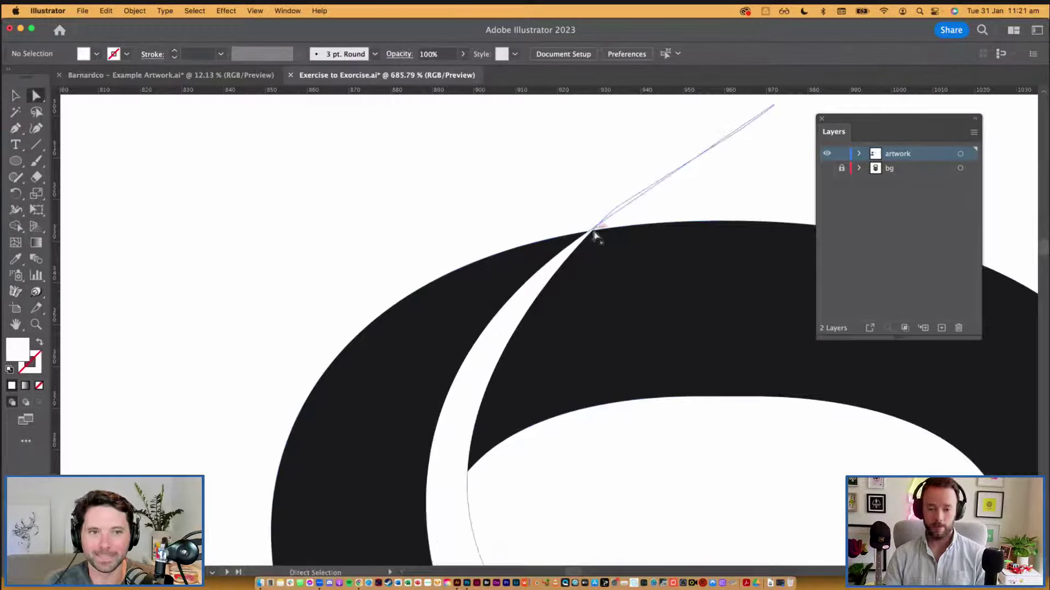
pyautogui.moveTo(616, 210); pyautogui.dragTo(602, 230)
pyautogui.click(631, 473)
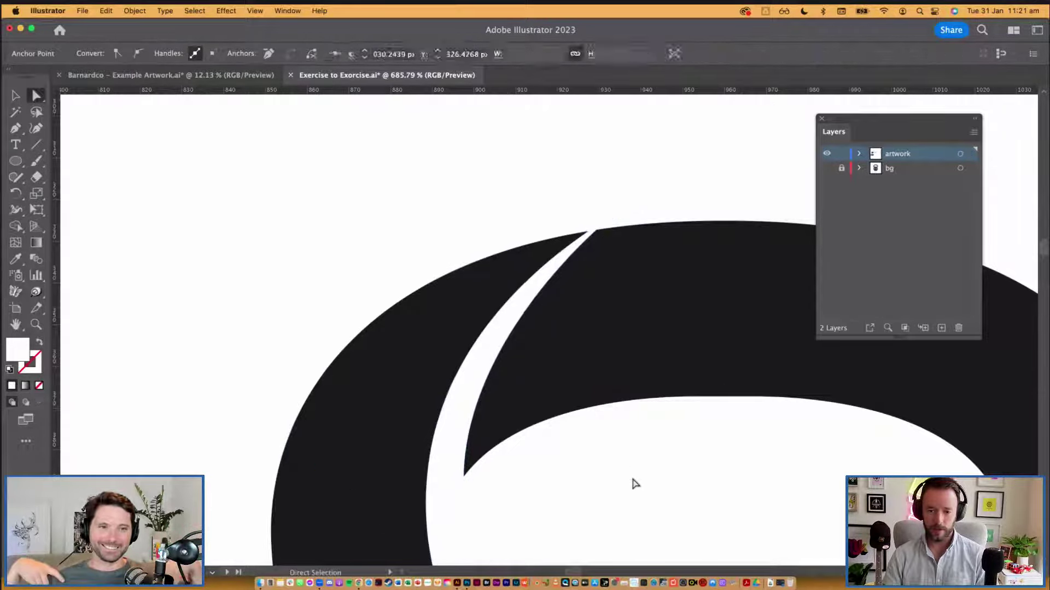
pyautogui.scroll(-5, 632, 483)
pyautogui.moveTo(638, 493); pyautogui.dragTo(541, 303)
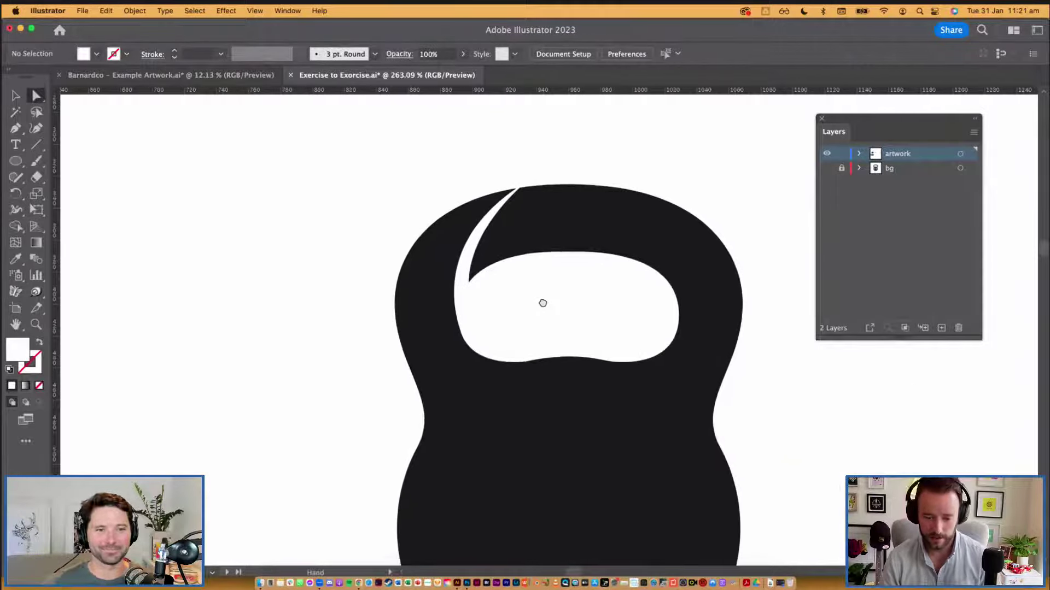
pyautogui.scroll(-2, 543, 306)
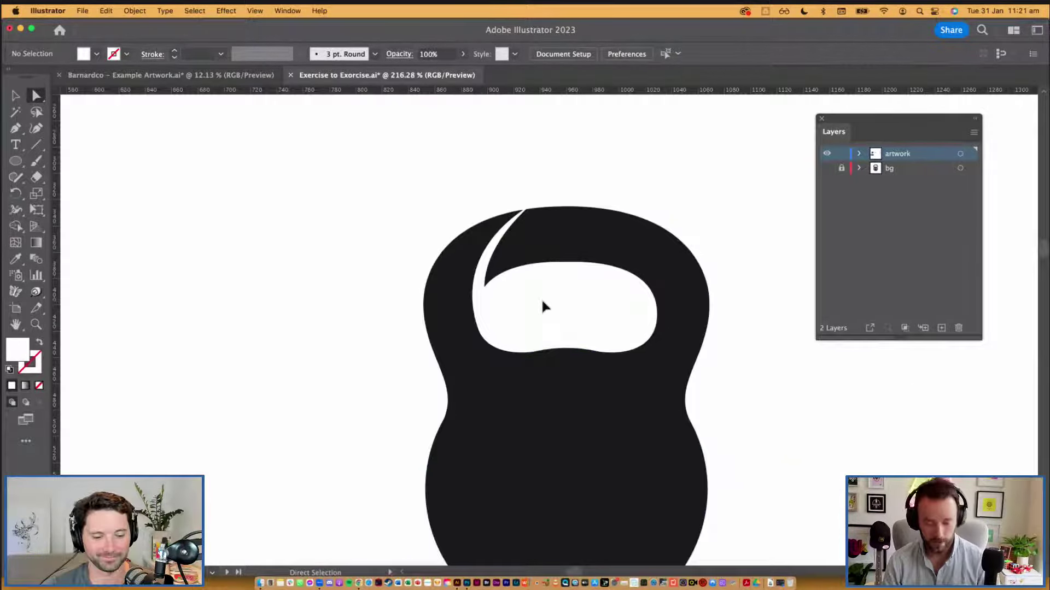
# Step: Move the white cut's overhanging tip down and left so it ends just above the handle's top edge, and deselect the path
pyautogui.press('v')
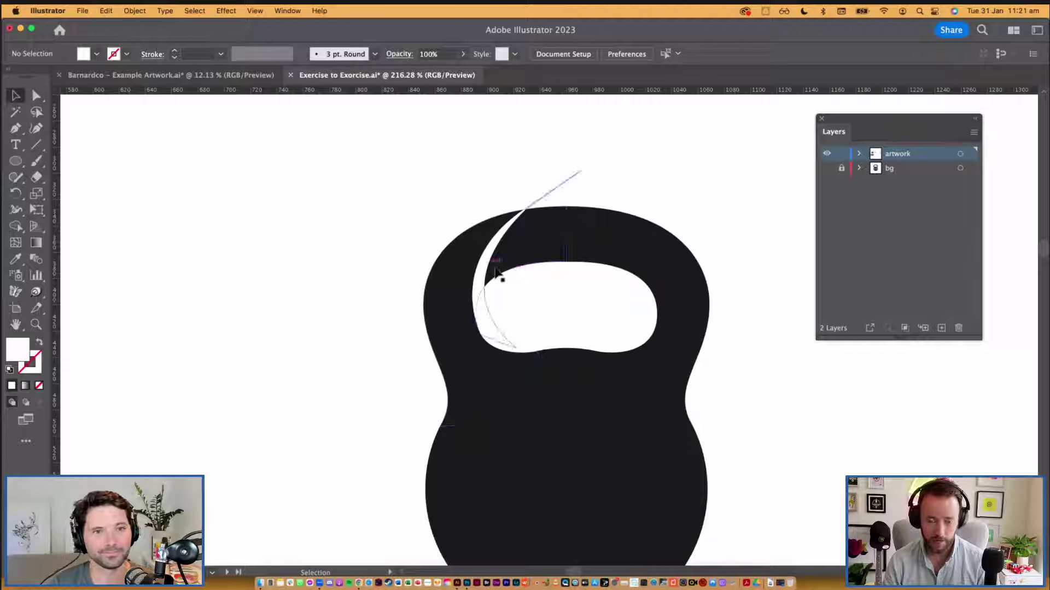
pyautogui.press('a')
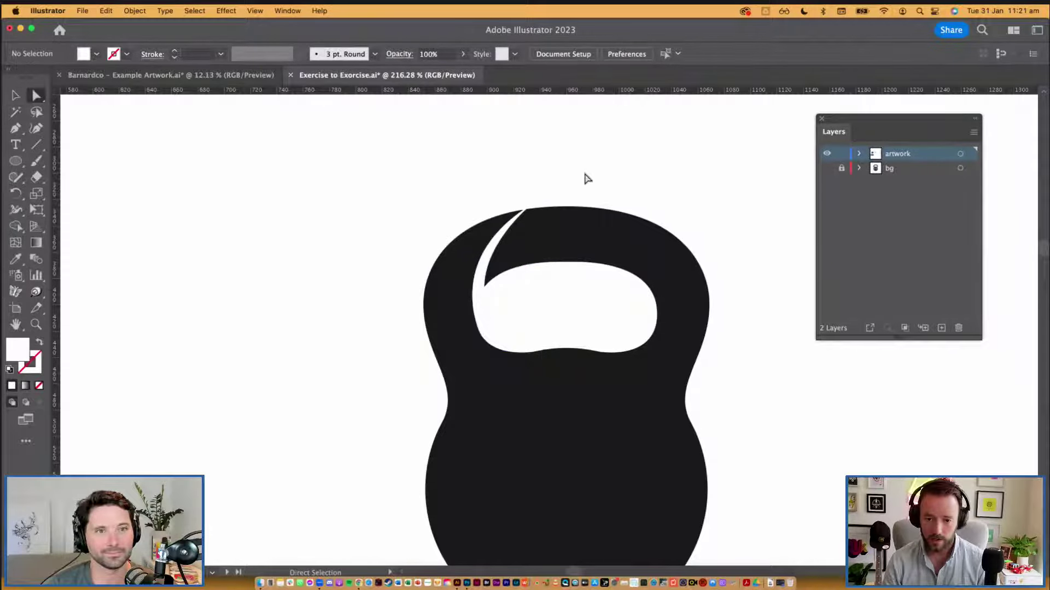
pyautogui.click(581, 175)
pyautogui.moveTo(574, 182)
pyautogui.mouseDown()
pyautogui.moveTo(539, 192)
pyautogui.moveTo(563, 187)
pyautogui.mouseUp()
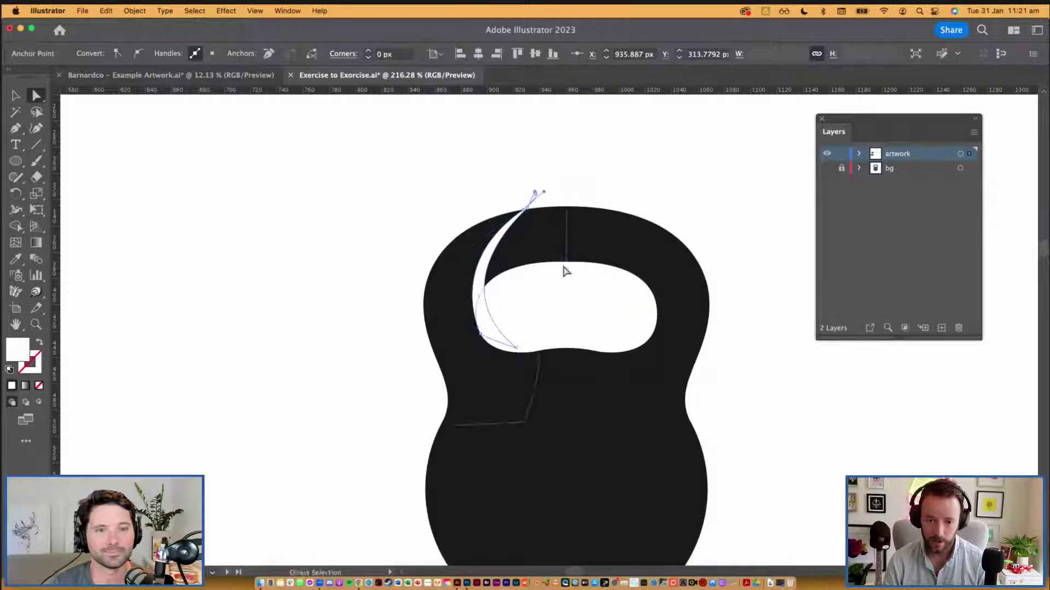
pyautogui.press('v')
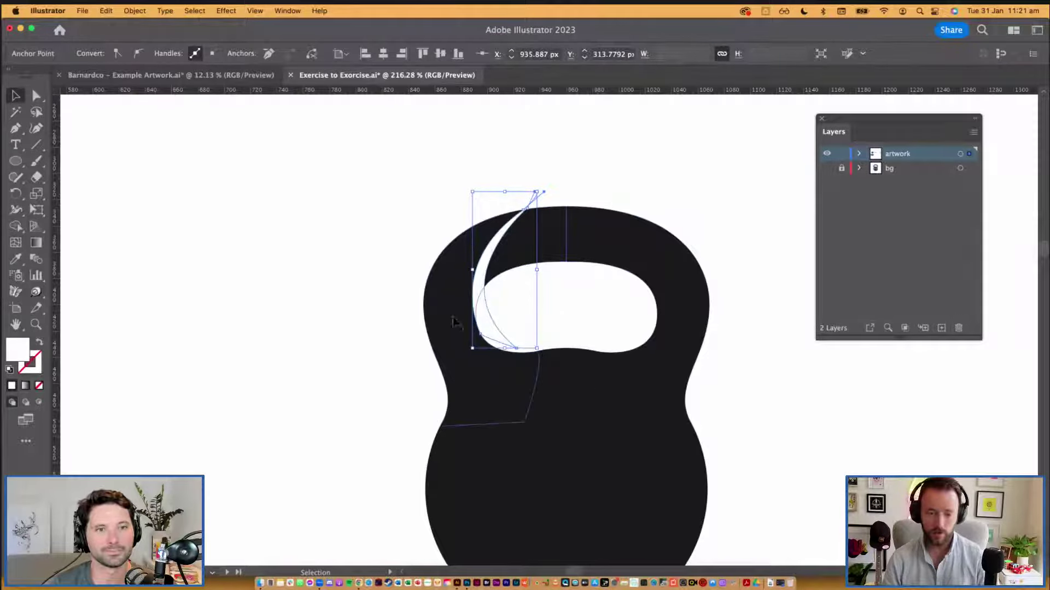
pyautogui.click(414, 186)
pyautogui.moveTo(431, 194); pyautogui.dragTo(401, 117)
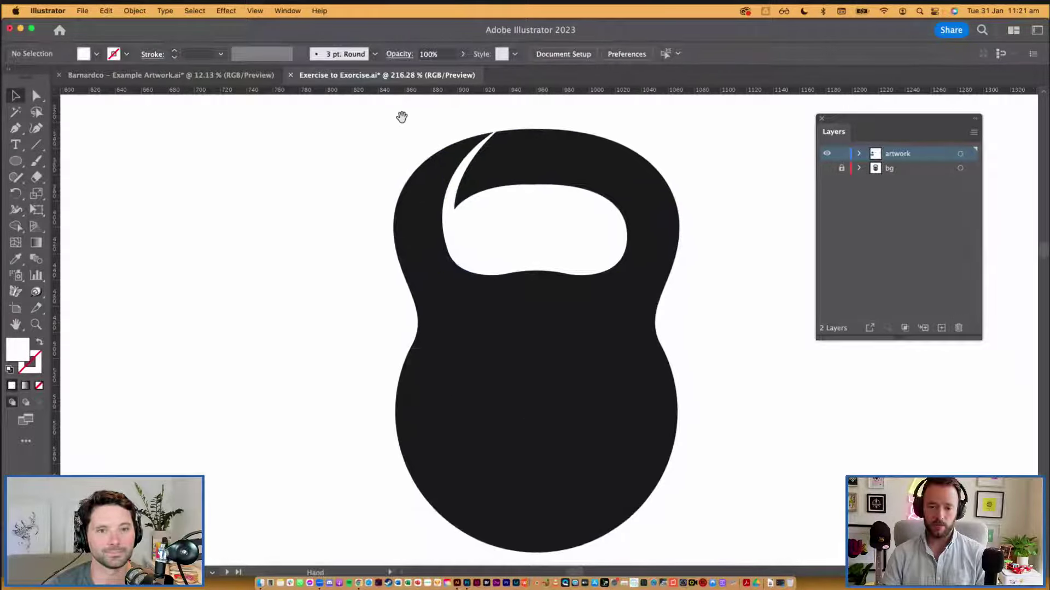
# Step: Select the white cut and the left handle half and reflect a copy of both across the kettlebell's vertical centre line
pyautogui.click(464, 176)
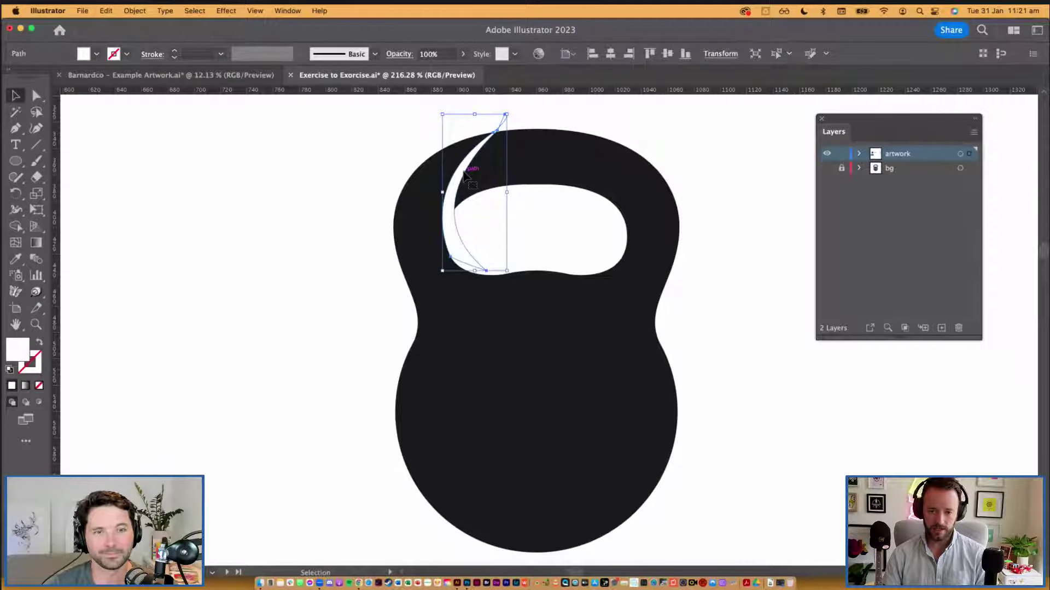
pyautogui.keyDown('shift'); pyautogui.click(425, 232); pyautogui.keyUp('shift')
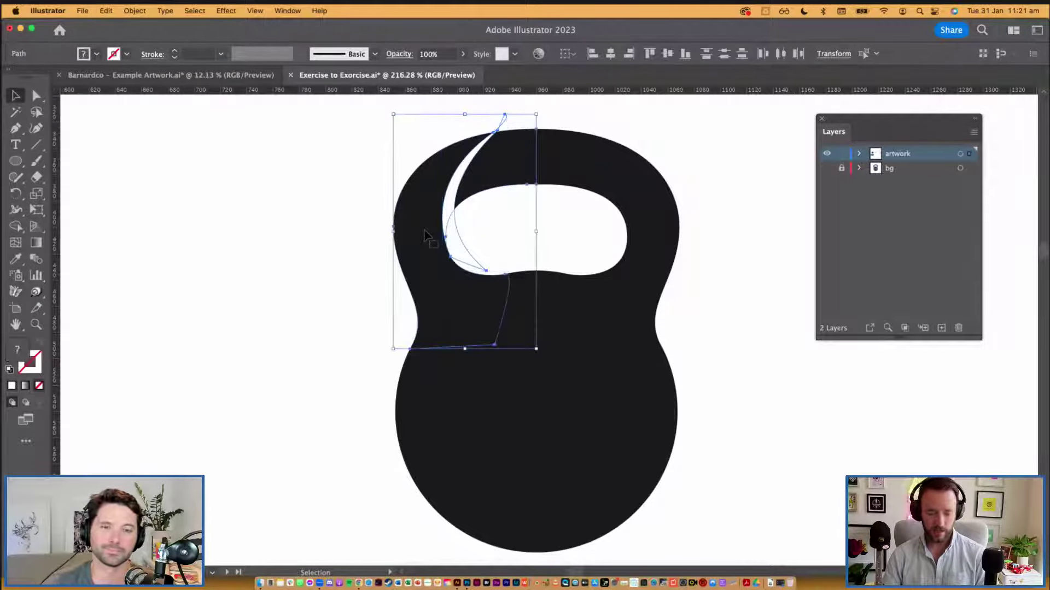
pyautogui.moveTo(527, 249); pyautogui.dragTo(643, 249)
pyautogui.moveTo(654, 247); pyautogui.dragTo(654, 249)
# Step: Inspect the mirrored handle half and white cut in outline view for overlapping paths, and return to preview
pyautogui.hotkey('ctrl', 'y')
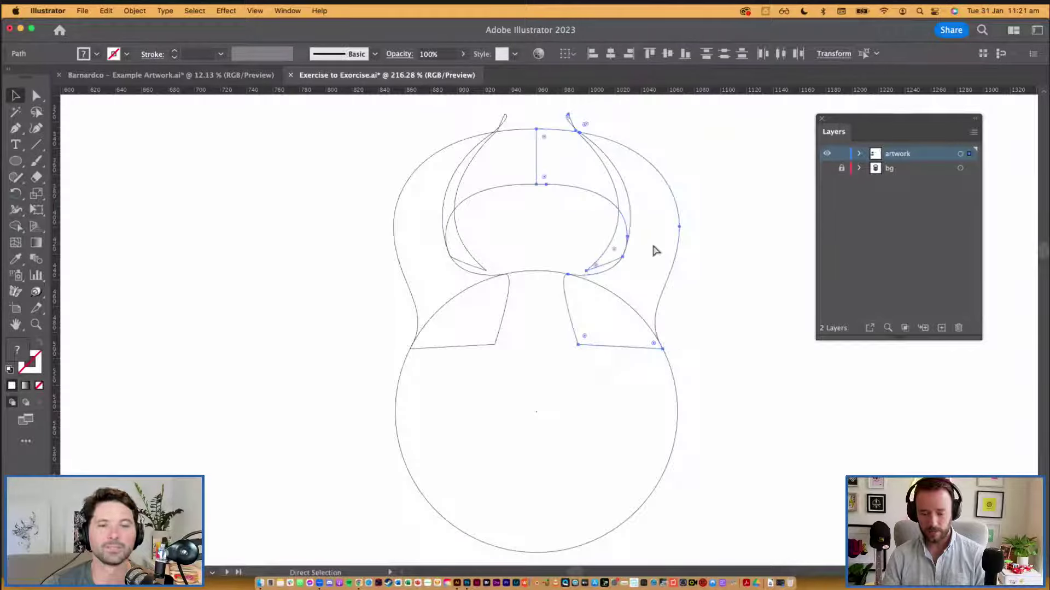
pyautogui.click(707, 294)
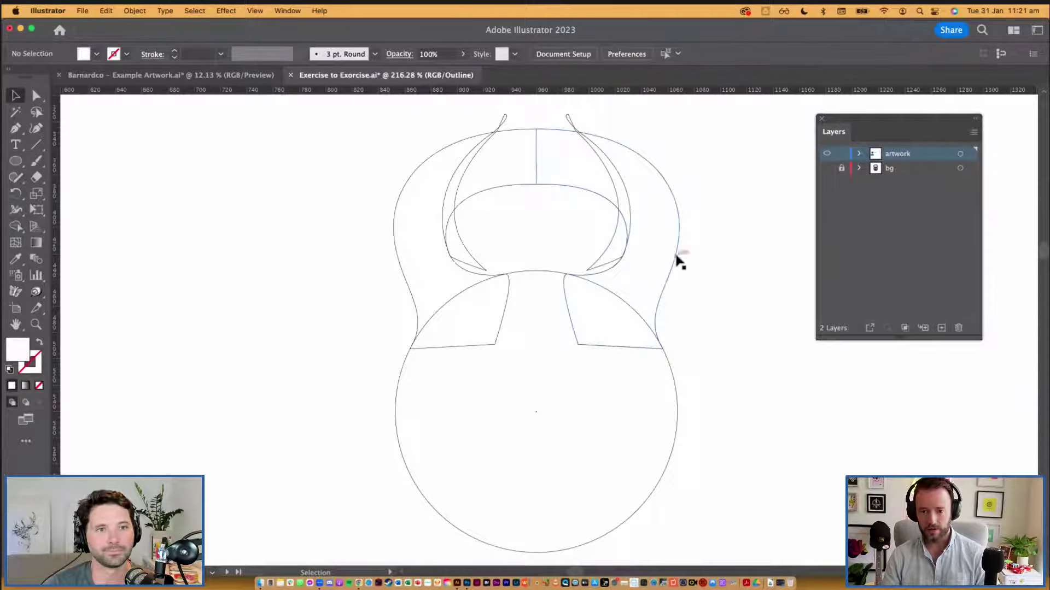
pyautogui.click(676, 255)
pyautogui.click(703, 257)
pyautogui.press('a')
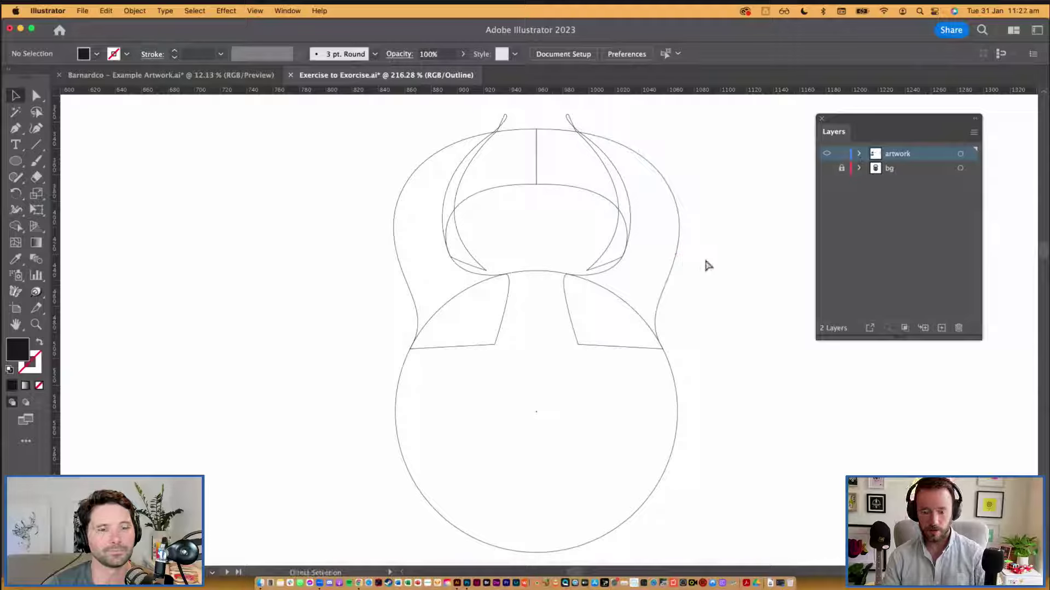
pyautogui.press('v')
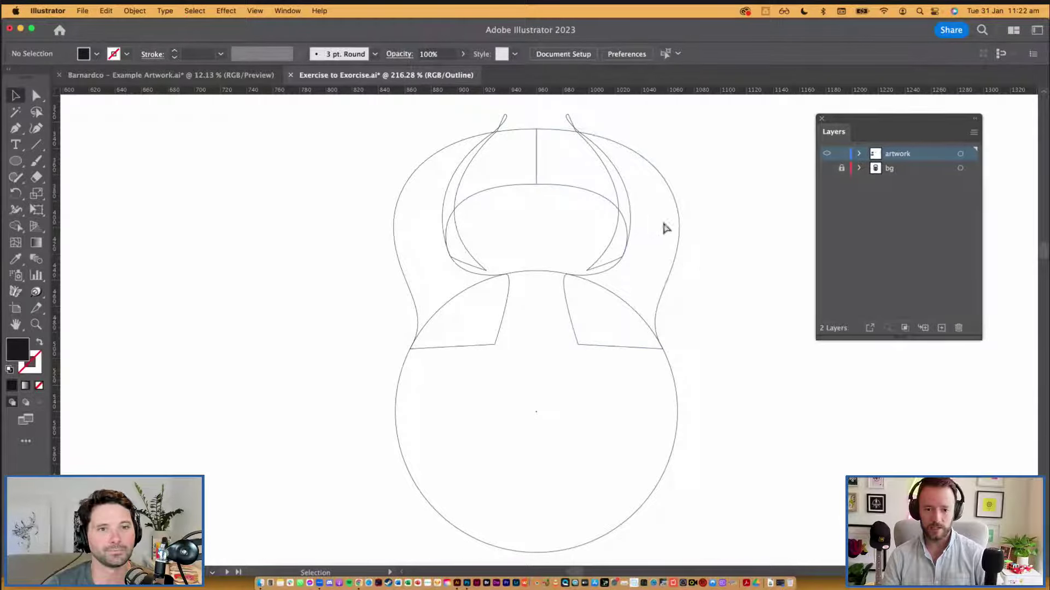
pyautogui.hotkey('ctrl', 'y')
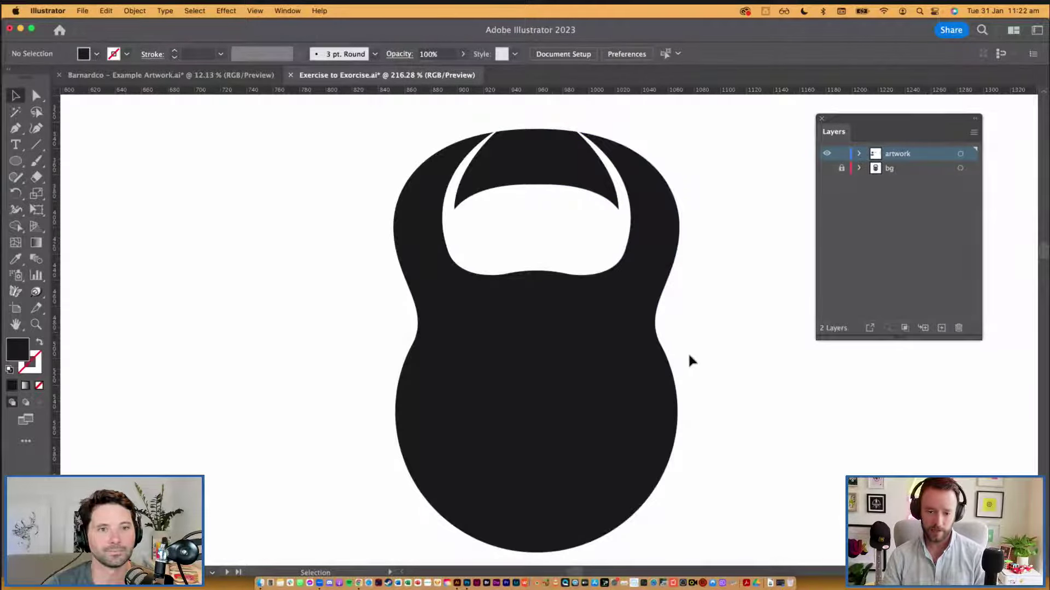
# Step: Examine the two white handle cuts close up and judge the whole kettlebell silhouette at smaller zoom levels
pyautogui.scroll(-2, 688, 352)
pyautogui.scroll(-1, 688, 352)
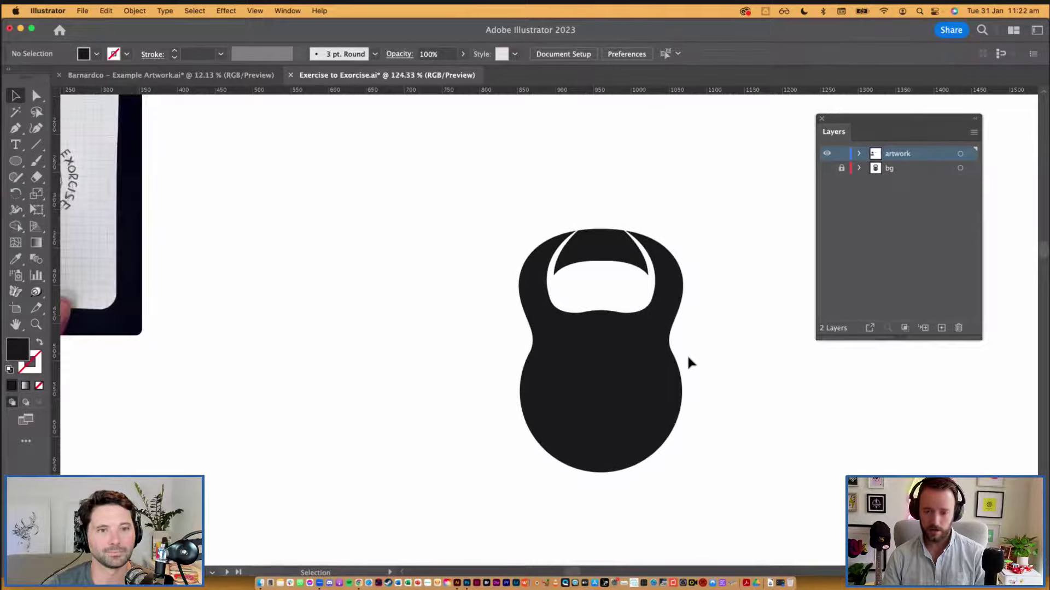
pyautogui.moveTo(698, 337); pyautogui.dragTo(685, 314)
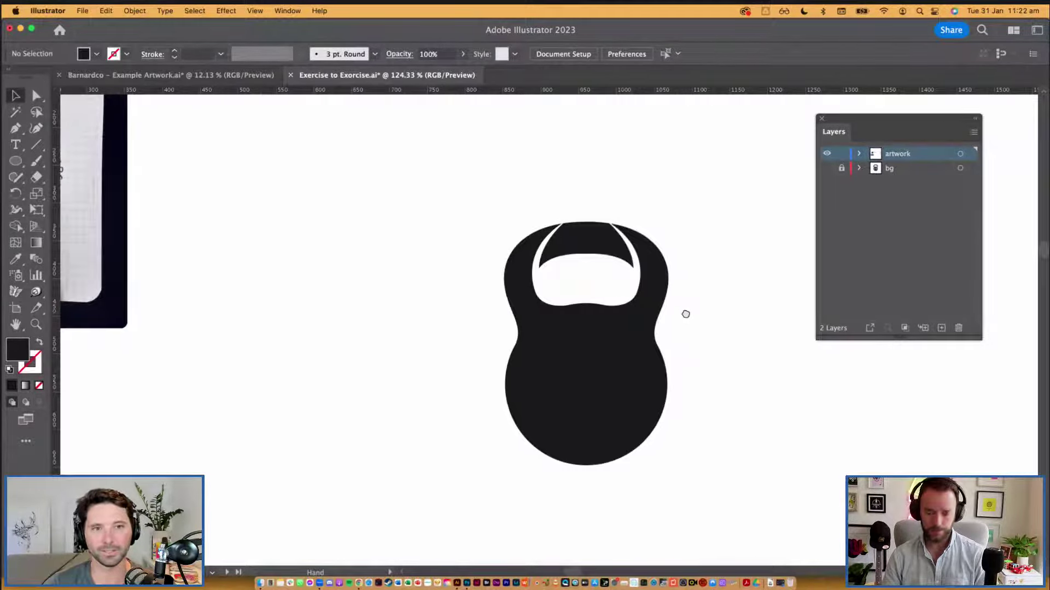
pyautogui.scroll(5, 674, 367)
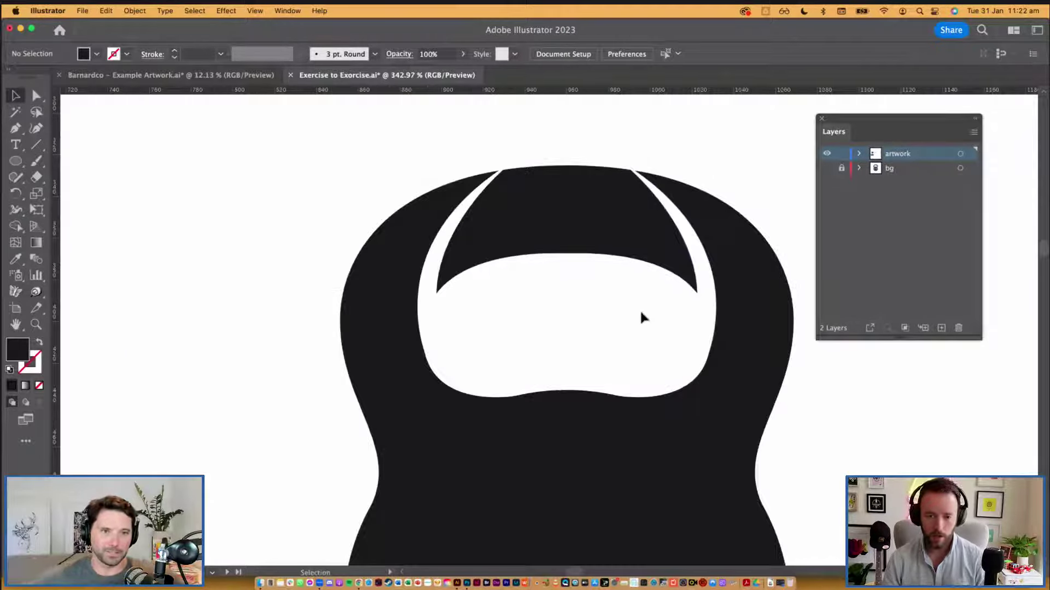
pyautogui.scroll(-2, 580, 303)
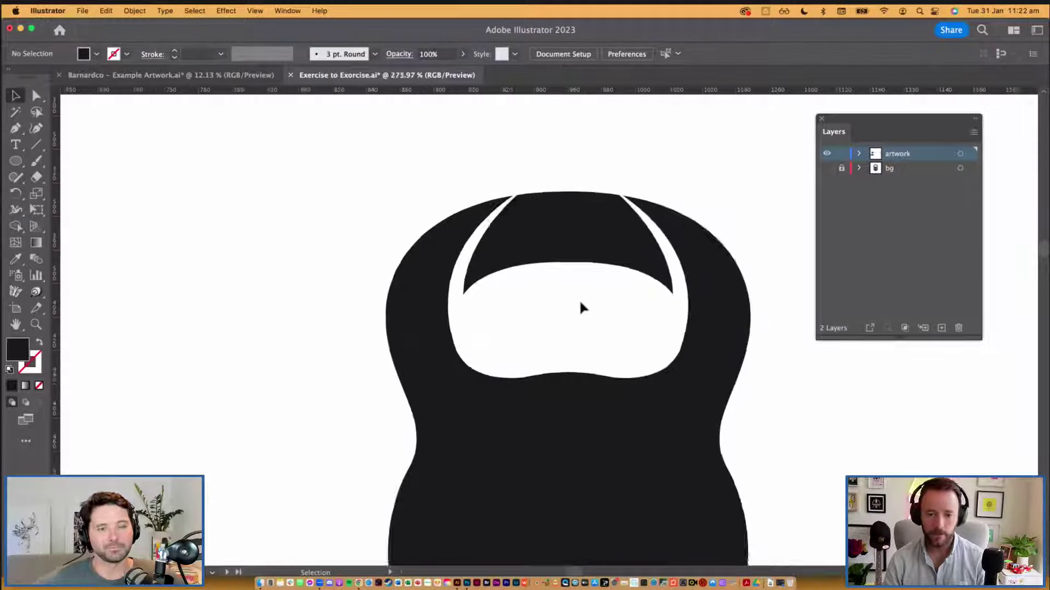
pyautogui.scroll(-4, 580, 309)
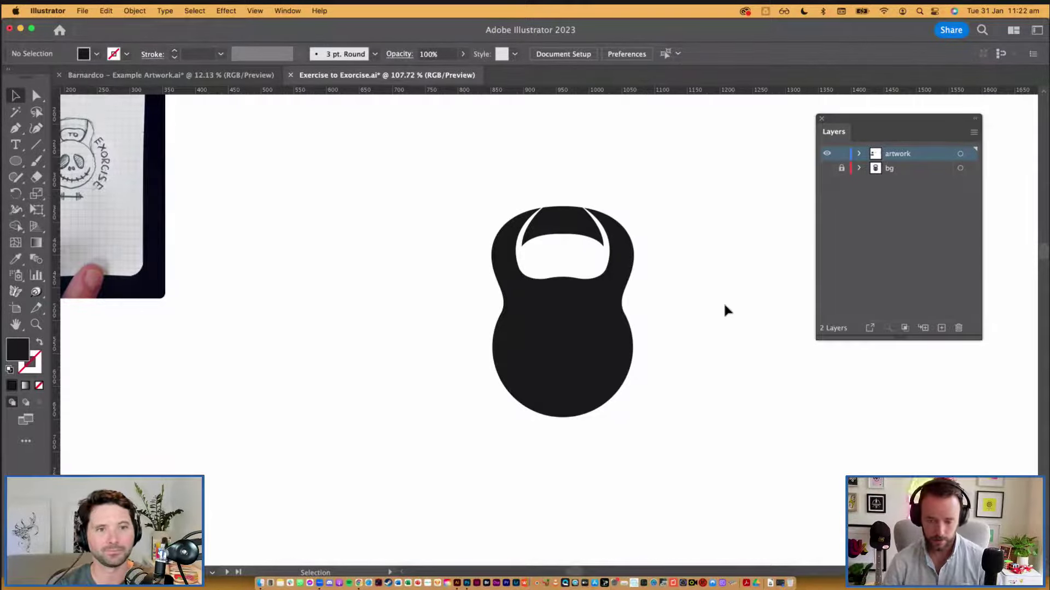
pyautogui.press('z')
pyautogui.keyDown('alt'); pyautogui.click(601, 334); pyautogui.keyUp('alt')
pyautogui.moveTo(619, 338); pyautogui.dragTo(585, 387)
pyautogui.press('v')
pyautogui.press('super+a')
pyautogui.moveTo(606, 425); pyautogui.dragTo(476, 446)
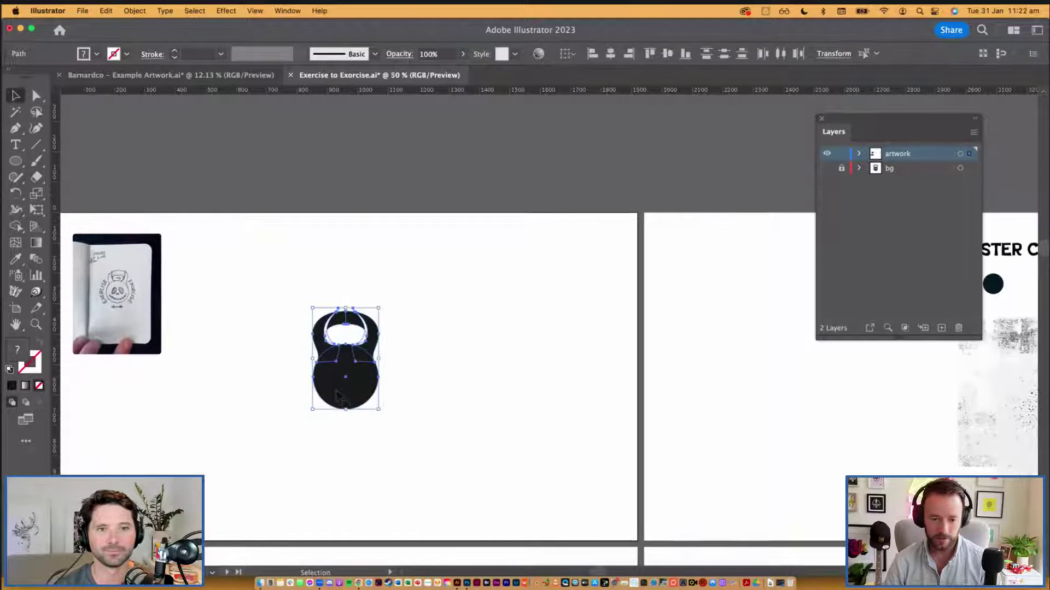
pyautogui.moveTo(310, 393); pyautogui.dragTo(676, 310)
pyautogui.moveTo(435, 320); pyautogui.dragTo(681, 297)
pyautogui.doubleClick(633, 329)
pyautogui.moveTo(636, 369); pyautogui.dragTo(870, 314)
pyautogui.moveTo(773, 359); pyautogui.dragTo(759, 370)
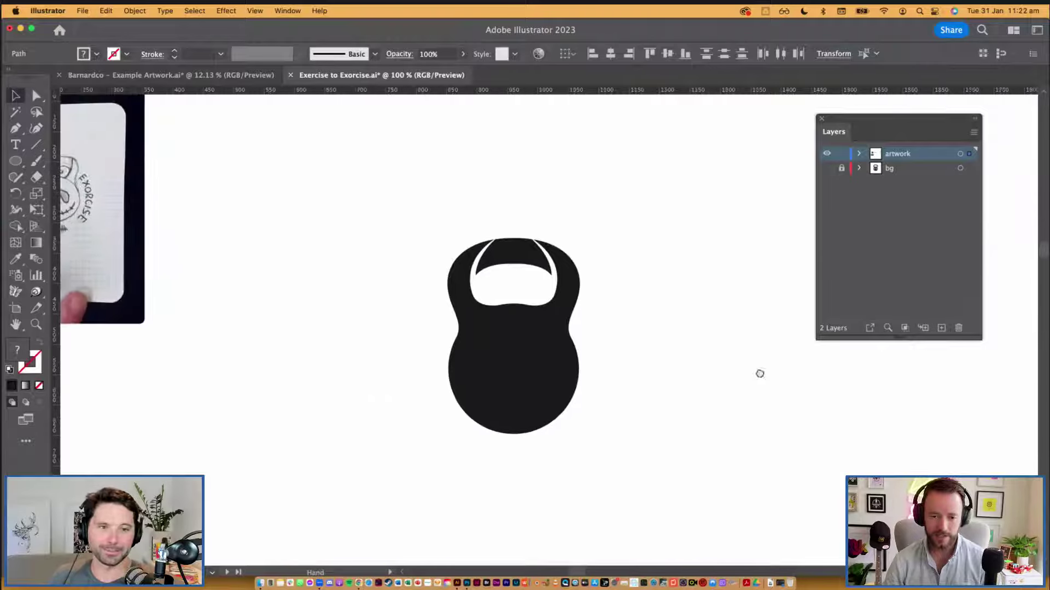
pyautogui.press('v')
pyautogui.click(574, 363)
pyautogui.click(699, 361)
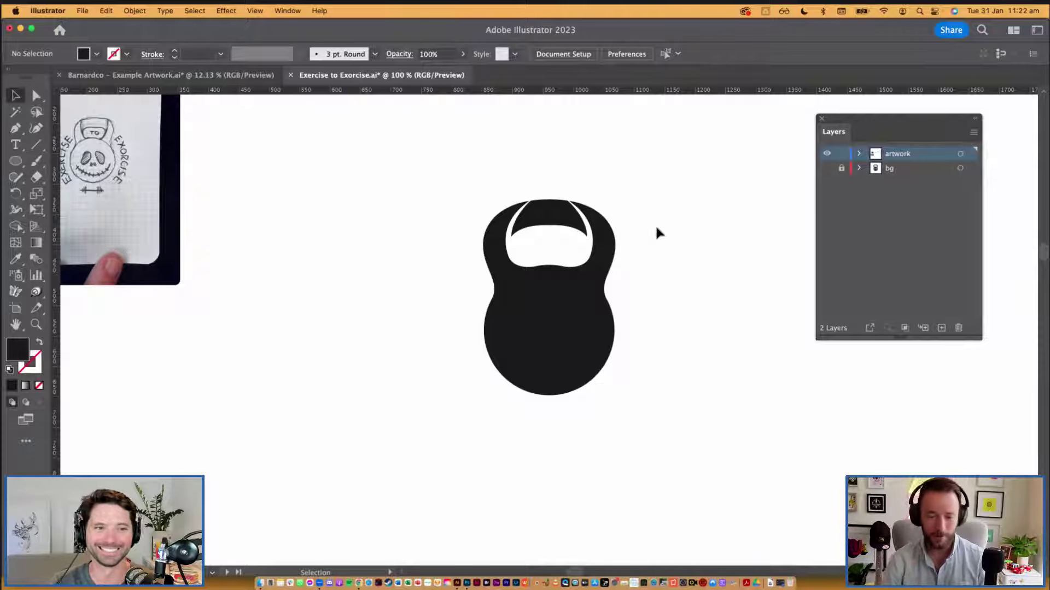
# Step: Move the sketch photo close to the left side of the kettlebell silhouette and frame both side by side for reference
pyautogui.scroll(-1, 647, 373)
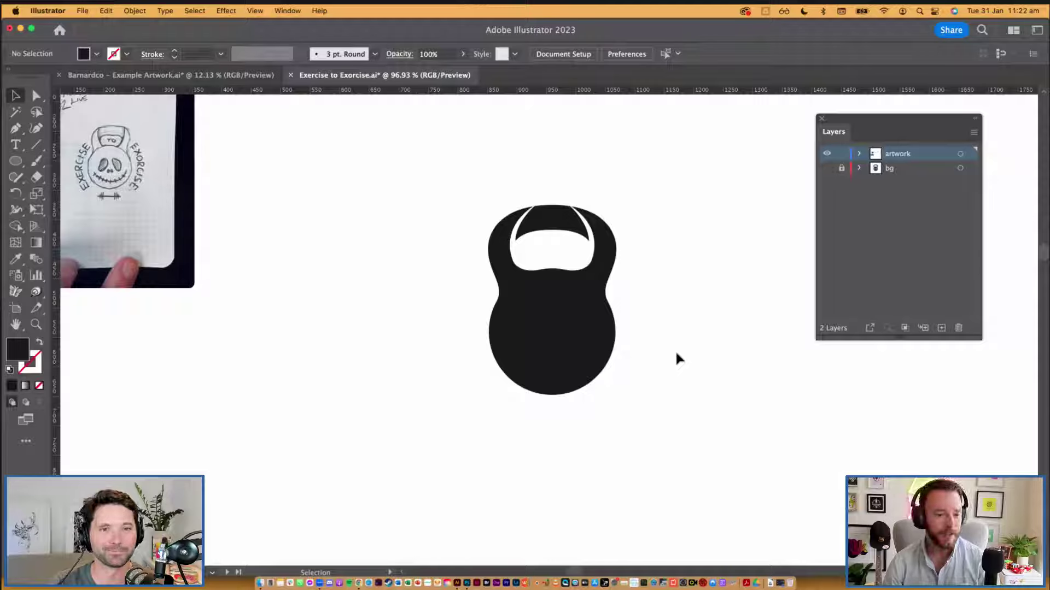
pyautogui.moveTo(667, 351); pyautogui.dragTo(670, 345)
pyautogui.moveTo(139, 210)
pyautogui.mouseDown()
pyautogui.moveTo(315, 335)
pyautogui.moveTo(373, 347)
pyautogui.mouseUp()
pyautogui.scroll(2, 511, 344)
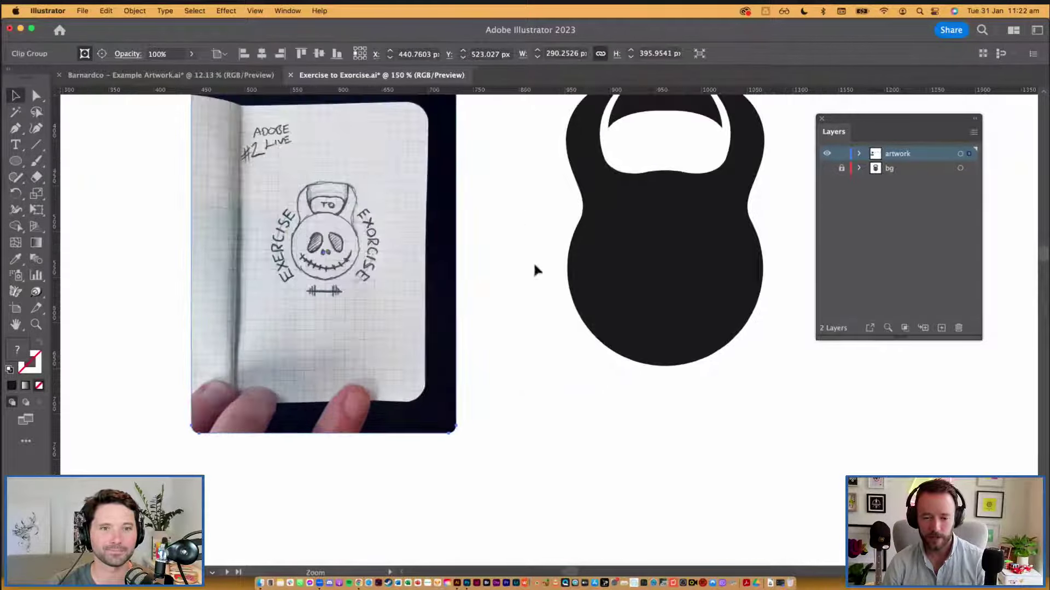
pyautogui.scroll(3, 534, 268)
pyautogui.hscroll(1, 535, 268)
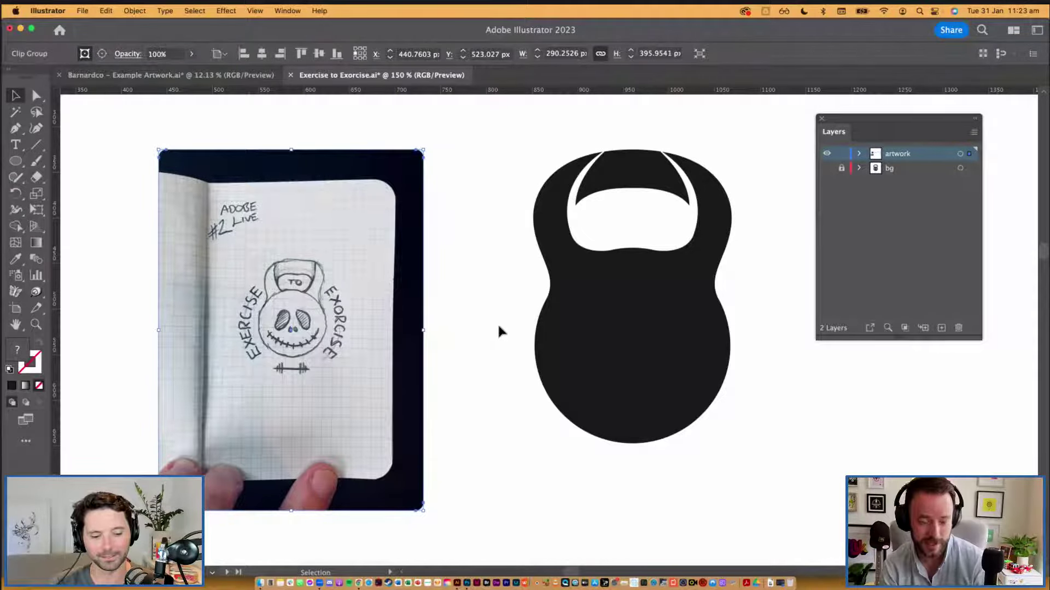
pyautogui.click(498, 322)
pyautogui.scroll(1, 497, 324)
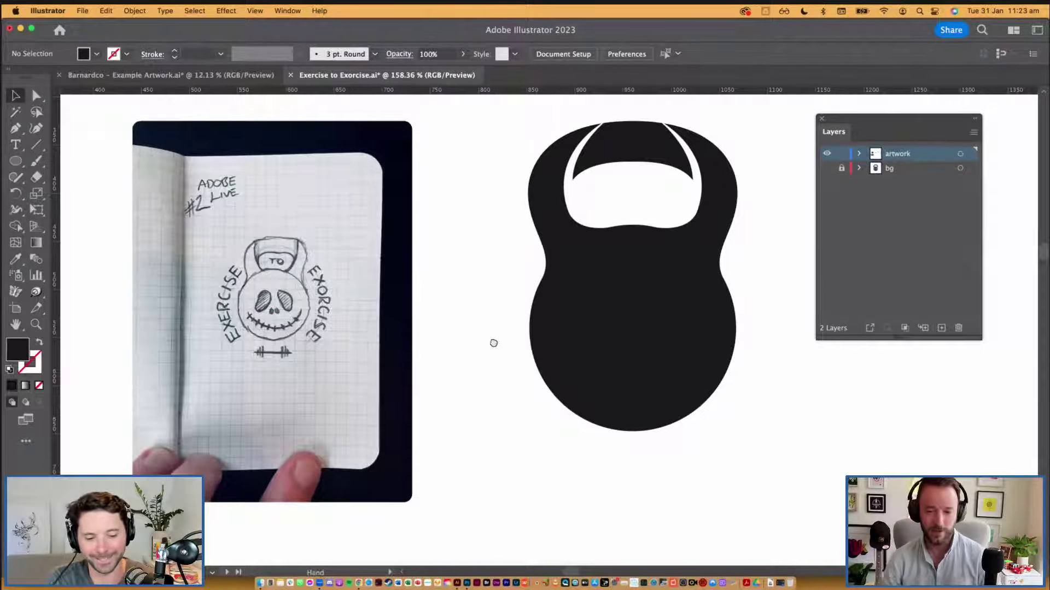
pyautogui.scroll(2, 492, 339)
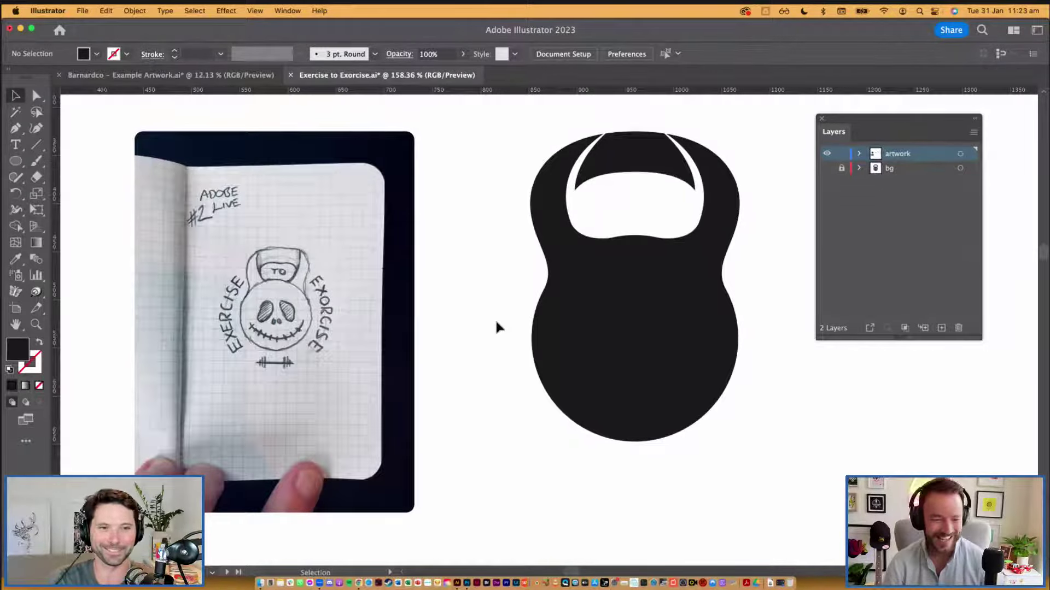
pyautogui.click(664, 392)
pyautogui.click(767, 415)
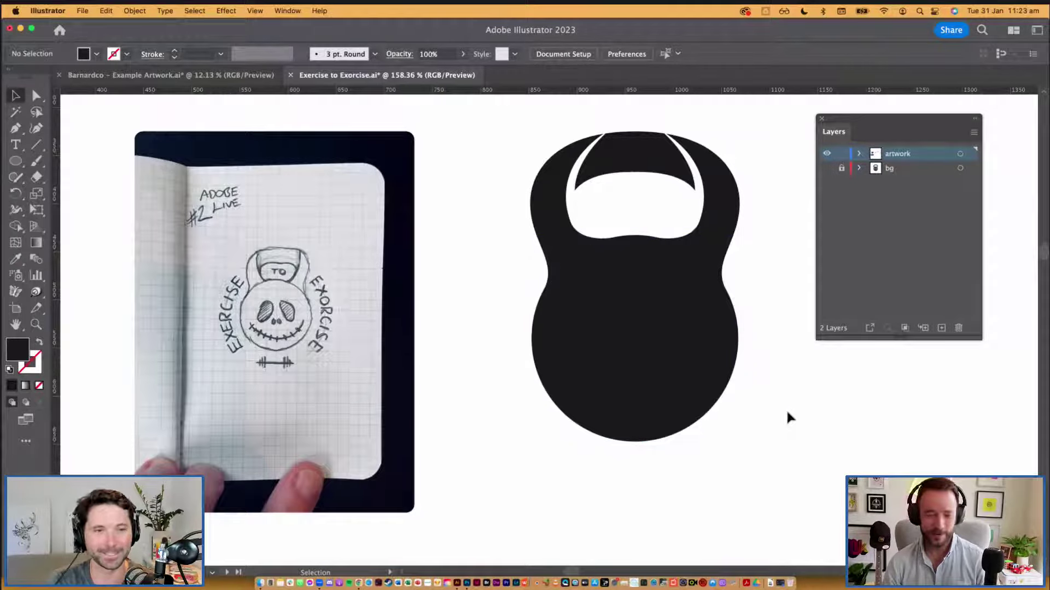
# Step: Draw the skull's left eye socket freehand with the Pencil tool on the kettlebell body and fill it white with no stroke
pyautogui.scroll(-2, 520, 412)
pyautogui.hscroll(1, 521, 413)
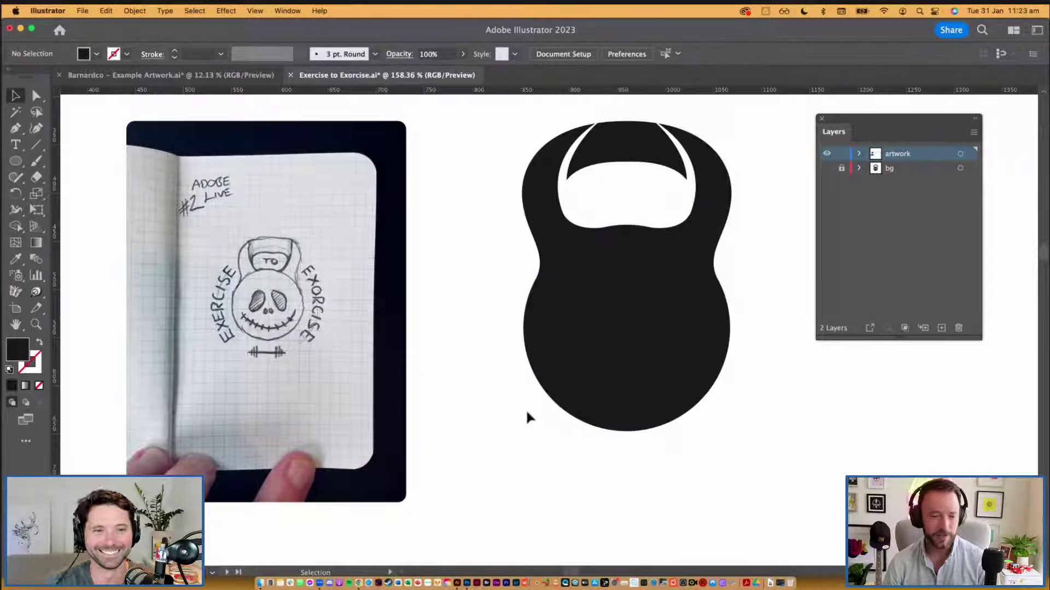
pyautogui.click(16, 178)
pyautogui.click(52, 194)
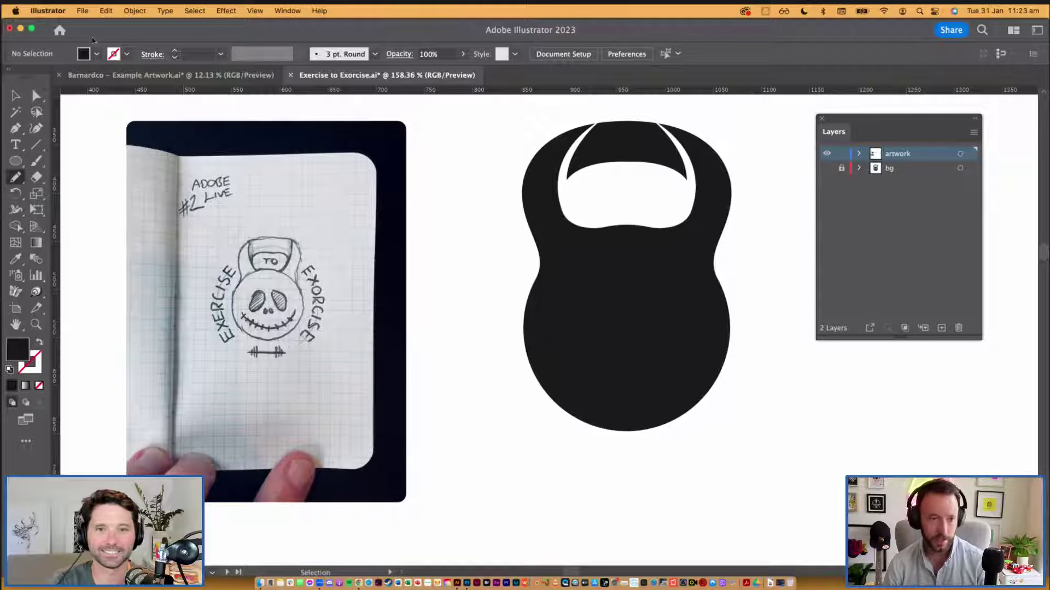
pyautogui.click(97, 54)
pyautogui.click(30, 77)
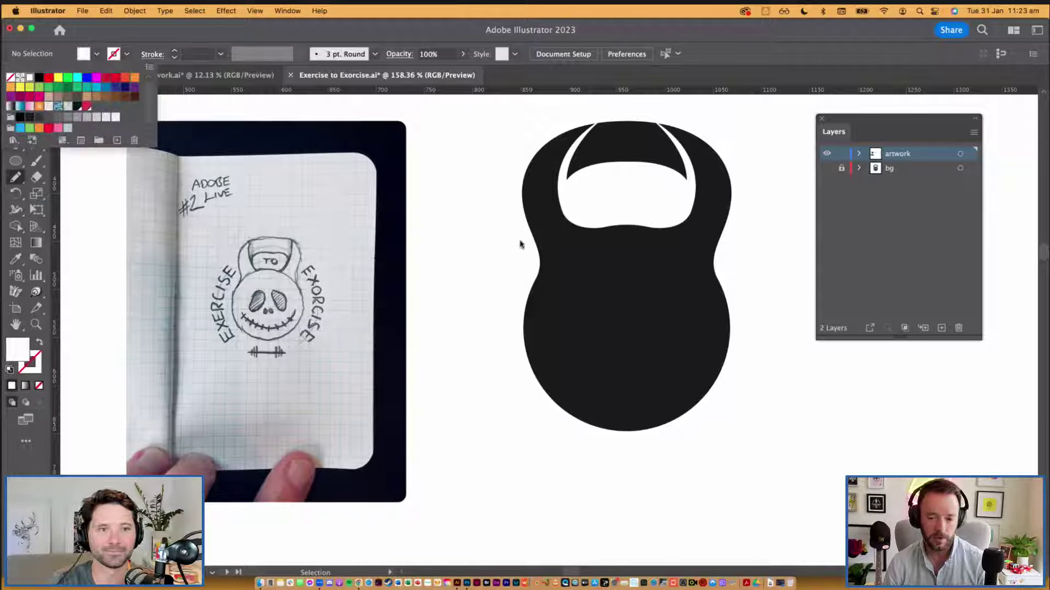
pyautogui.click(602, 283)
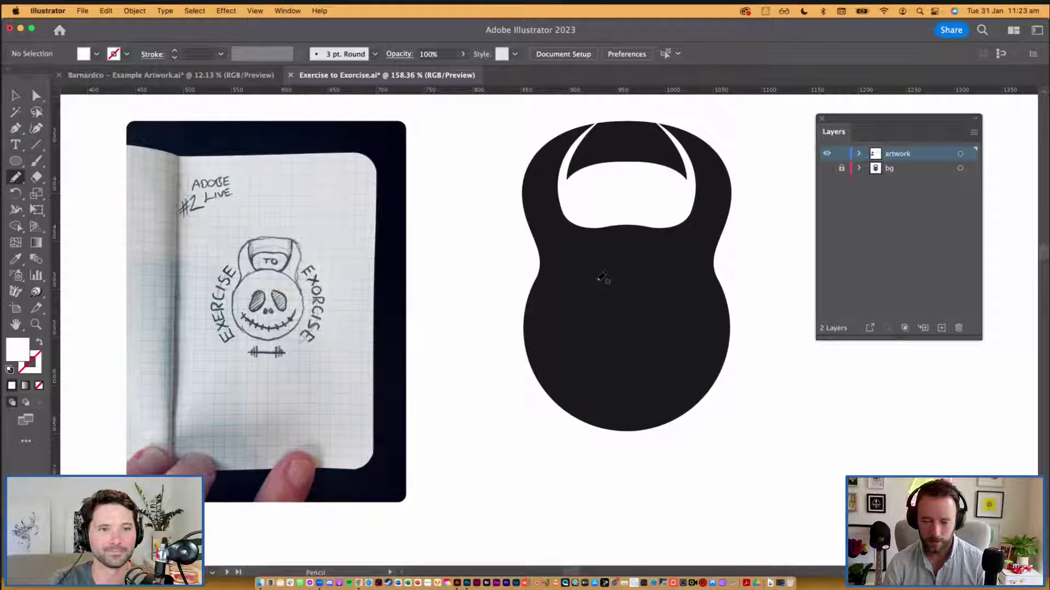
pyautogui.moveTo(580, 314)
pyautogui.mouseDown()
pyautogui.moveTo(586, 331)
pyautogui.moveTo(608, 334)
pyautogui.moveTo(627, 286)
pyautogui.moveTo(607, 280)
pyautogui.mouseUp()
pyautogui.press('i')
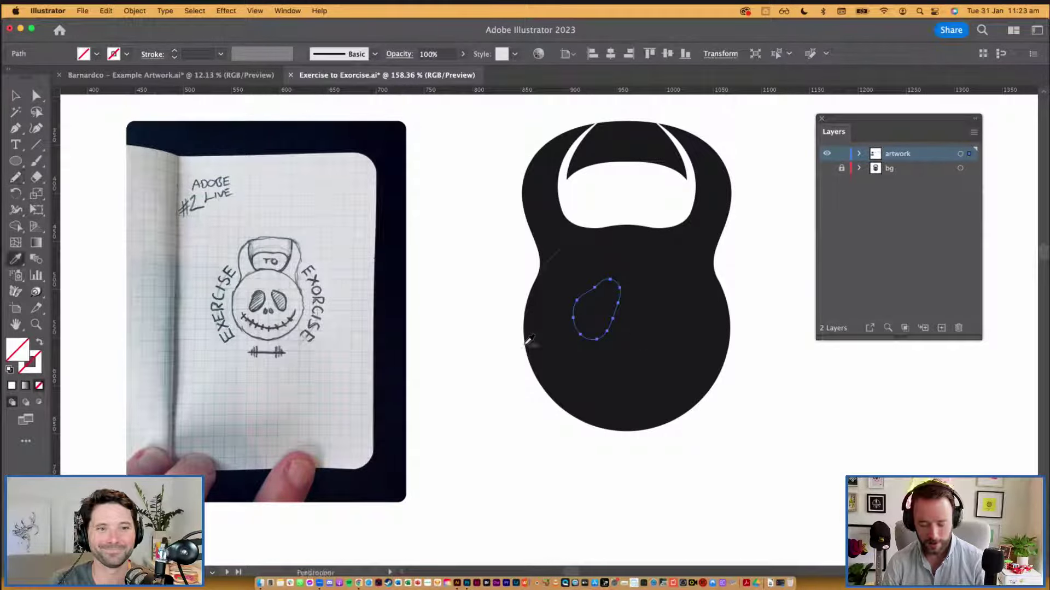
pyautogui.click(488, 315)
pyautogui.press('v')
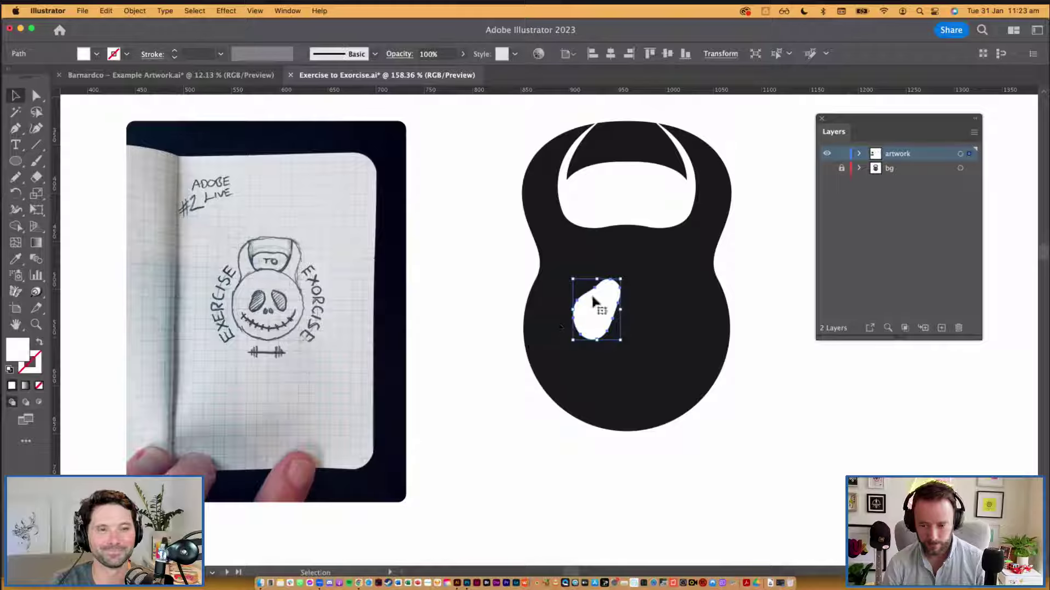
# Step: Redraw the eye socket's contour with the Pencil tool, rounding its upper outer edge and reshaping the inner side, base and tip
pyautogui.scroll(5, 640, 372)
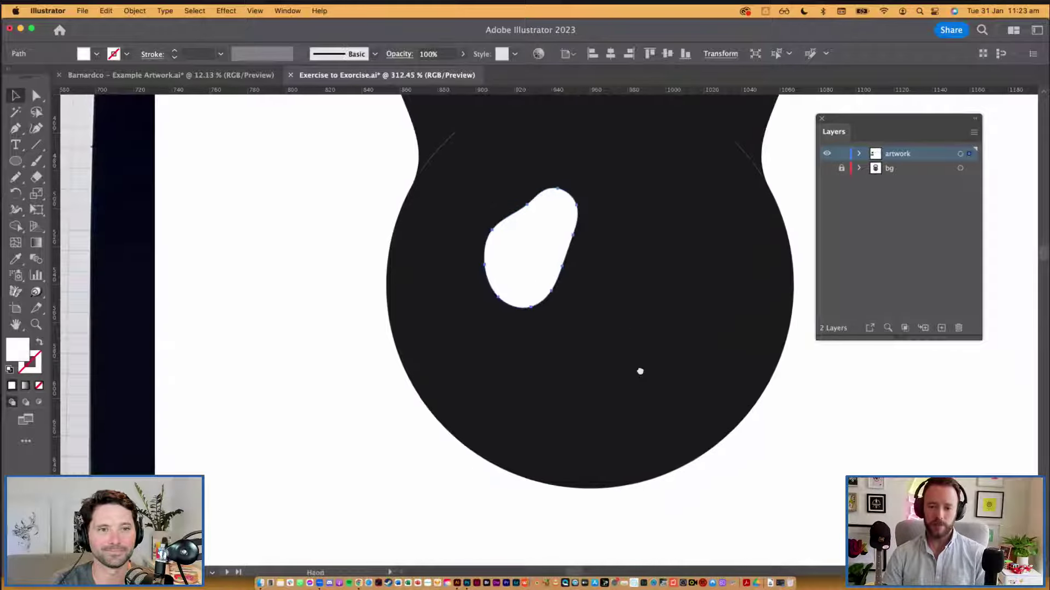
pyautogui.moveTo(640, 371); pyautogui.dragTo(602, 405)
pyautogui.press('n')
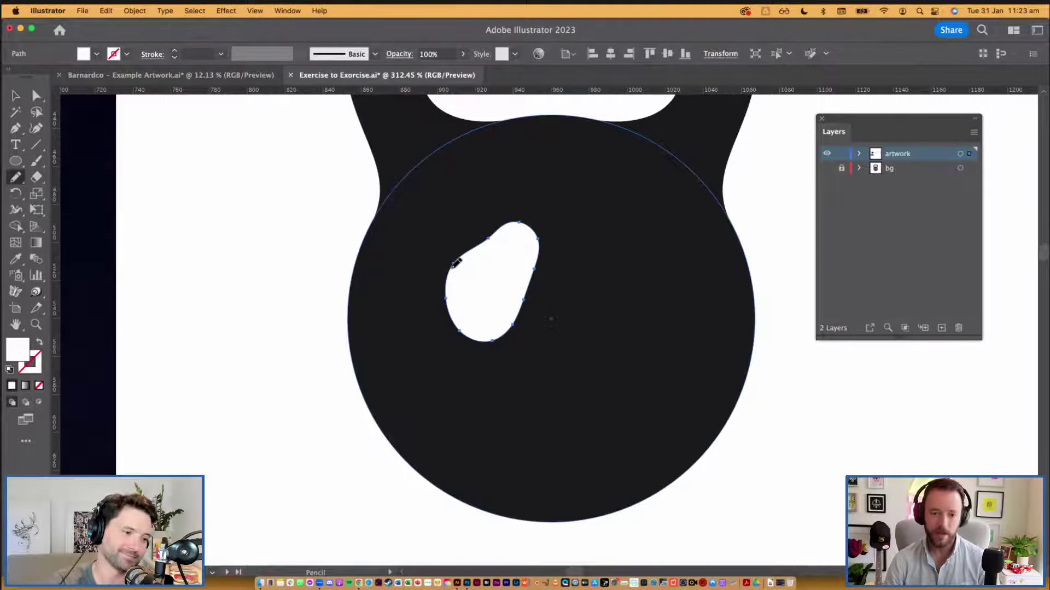
pyautogui.moveTo(477, 237)
pyautogui.mouseDown()
pyautogui.moveTo(496, 221)
pyautogui.moveTo(538, 236)
pyautogui.mouseUp()
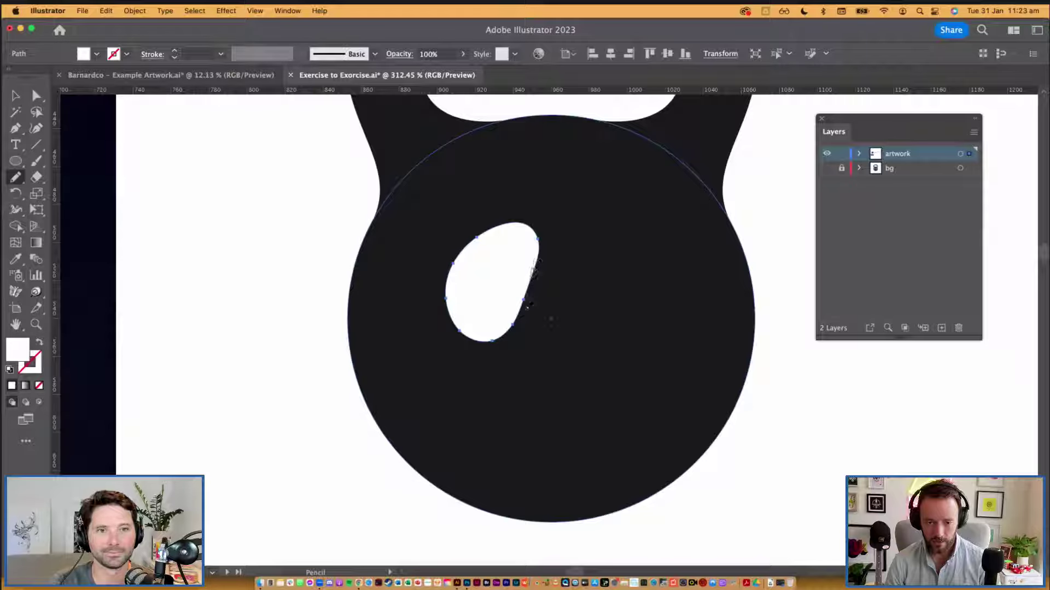
pyautogui.moveTo(529, 305)
pyautogui.mouseDown()
pyautogui.moveTo(524, 322)
pyautogui.moveTo(471, 331)
pyautogui.mouseUp()
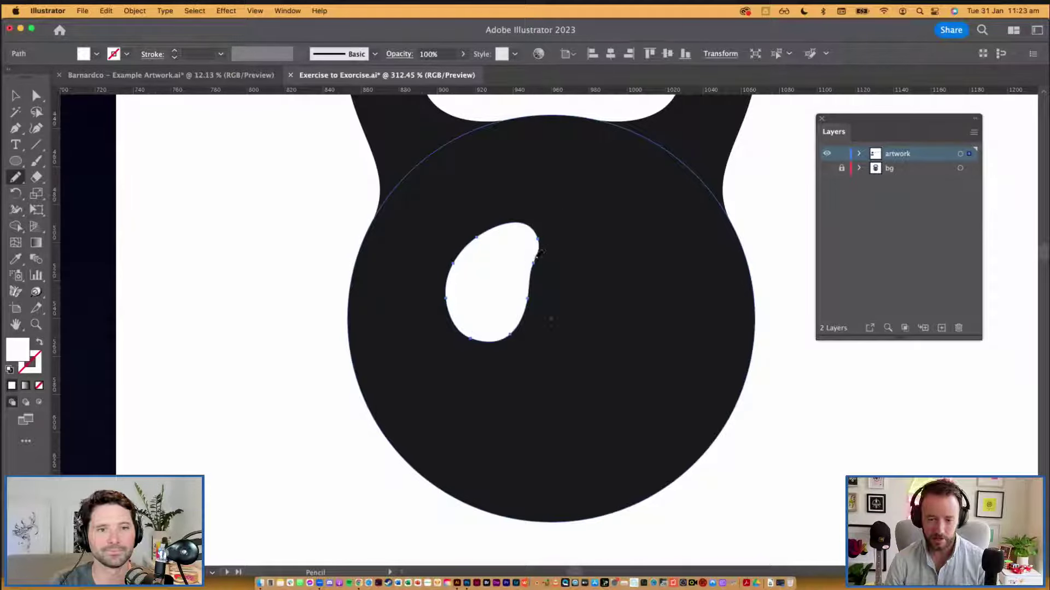
pyautogui.moveTo(536, 237)
pyautogui.mouseDown()
pyautogui.moveTo(529, 223)
pyautogui.moveTo(481, 233)
pyautogui.mouseUp()
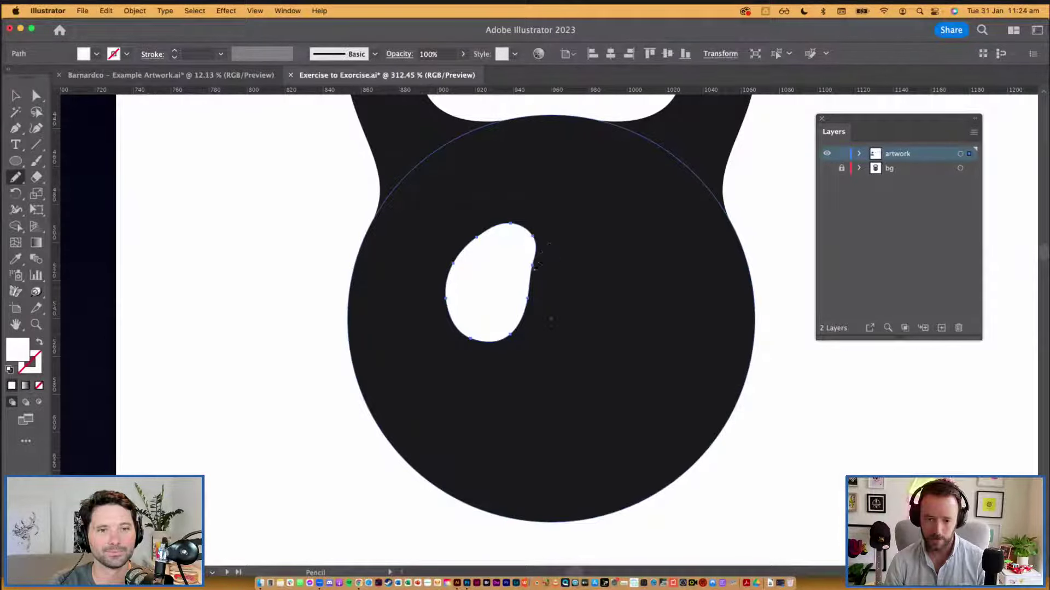
pyautogui.press('v')
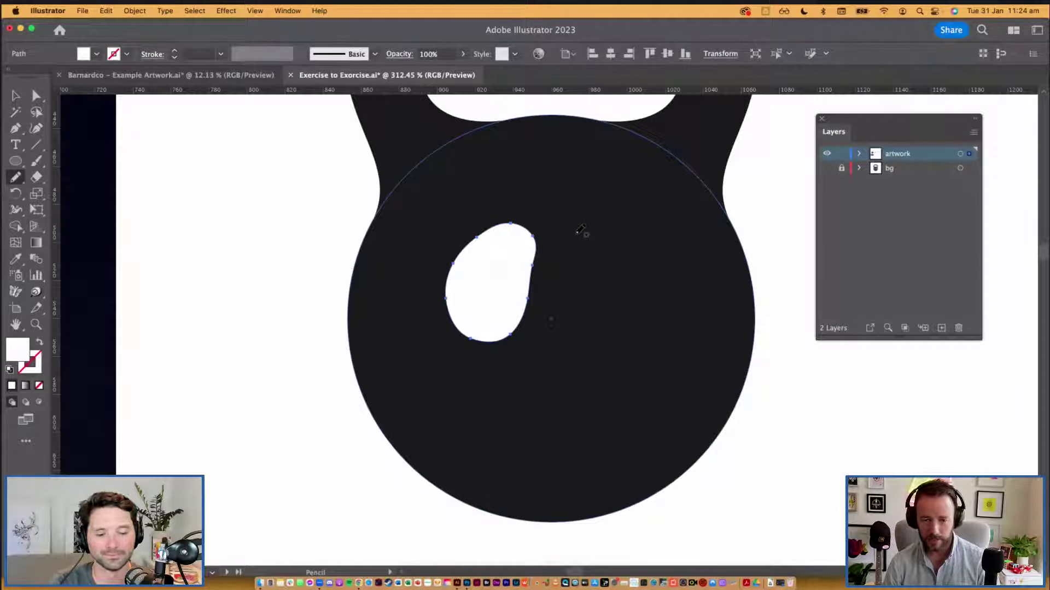
# Step: Create a mirrored copy of the eye socket on the right side of the face and rotate the left socket slightly
pyautogui.click(513, 293)
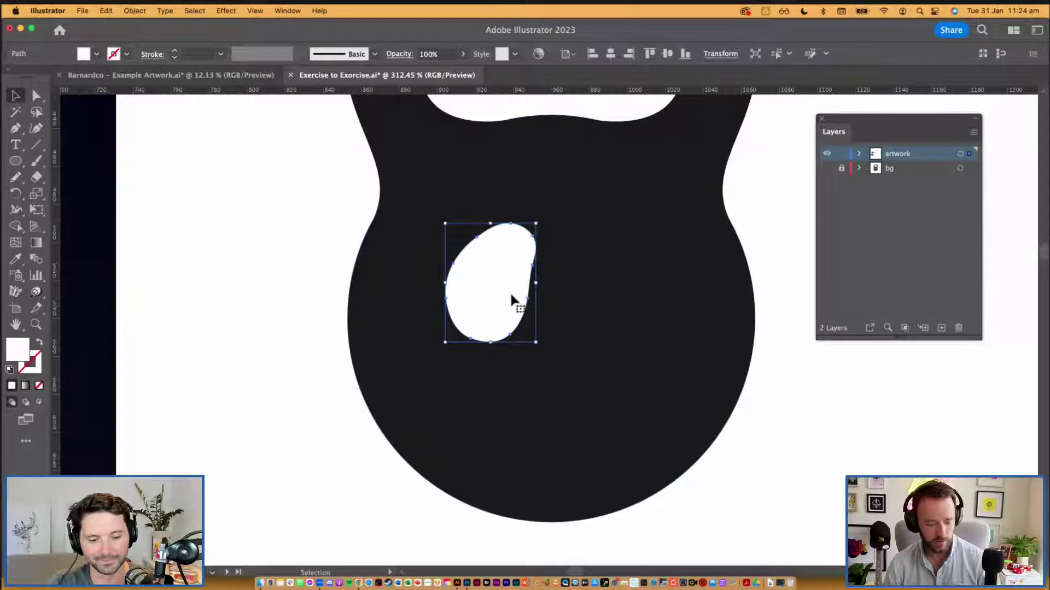
pyautogui.moveTo(514, 300); pyautogui.dragTo(639, 304)
pyautogui.click(506, 272)
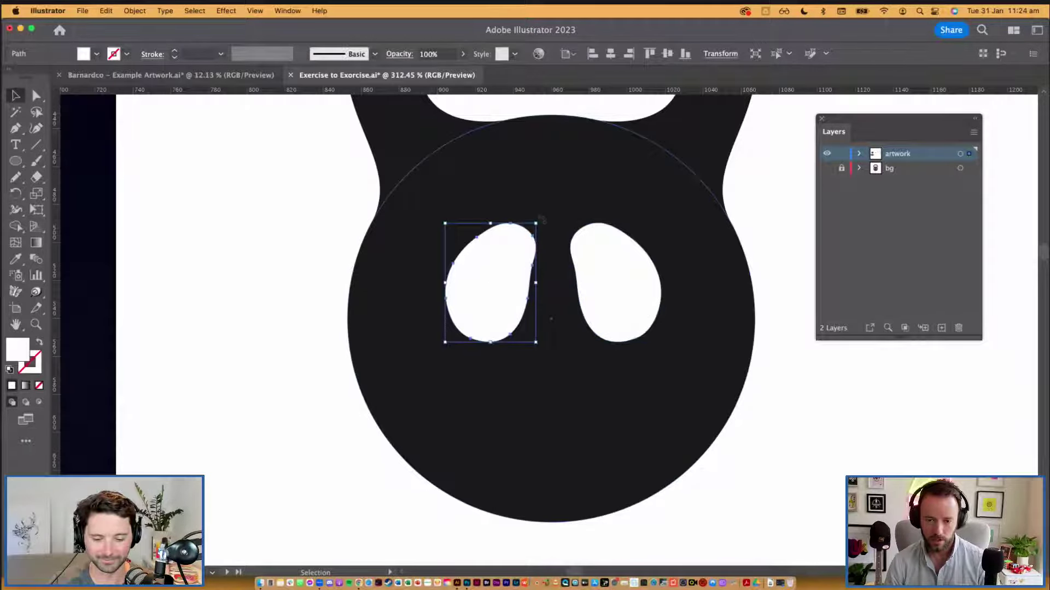
pyautogui.moveTo(559, 211)
pyautogui.mouseDown()
pyautogui.moveTo(576, 228)
pyautogui.moveTo(565, 223)
pyautogui.moveTo(581, 303)
pyautogui.moveTo(606, 344)
pyautogui.moveTo(605, 330)
pyautogui.moveTo(616, 339)
pyautogui.mouseUp()
# Step: Reshape the right eye socket with the Pencil tool, redrawing its lower edge and cutting an irregular dent into its upper outer edge
pyautogui.click(628, 274)
pyautogui.press('n')
pyautogui.moveTo(618, 339); pyautogui.dragTo(654, 322)
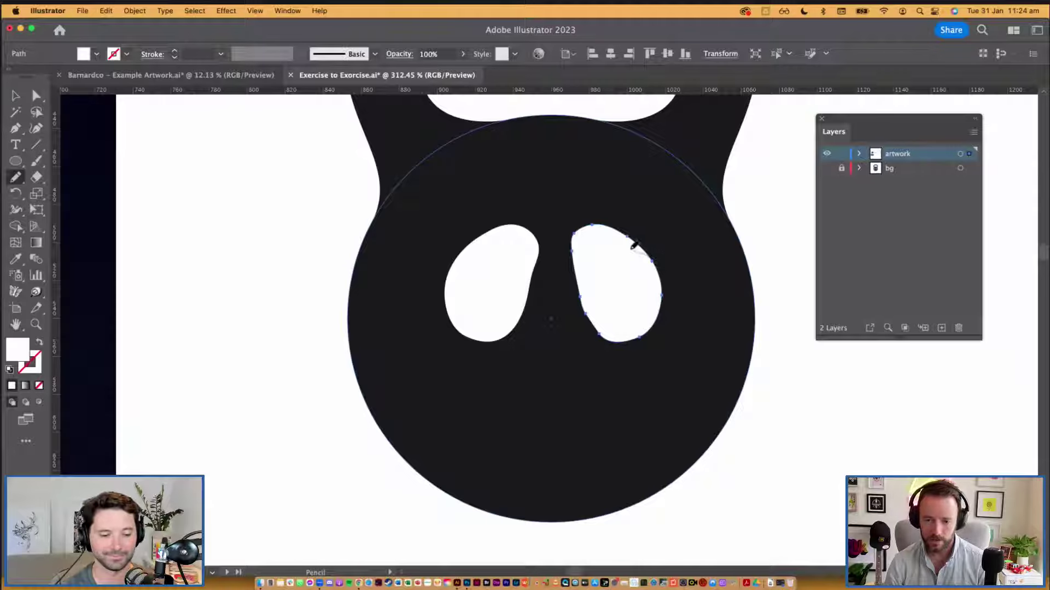
pyautogui.moveTo(634, 244); pyautogui.dragTo(590, 222)
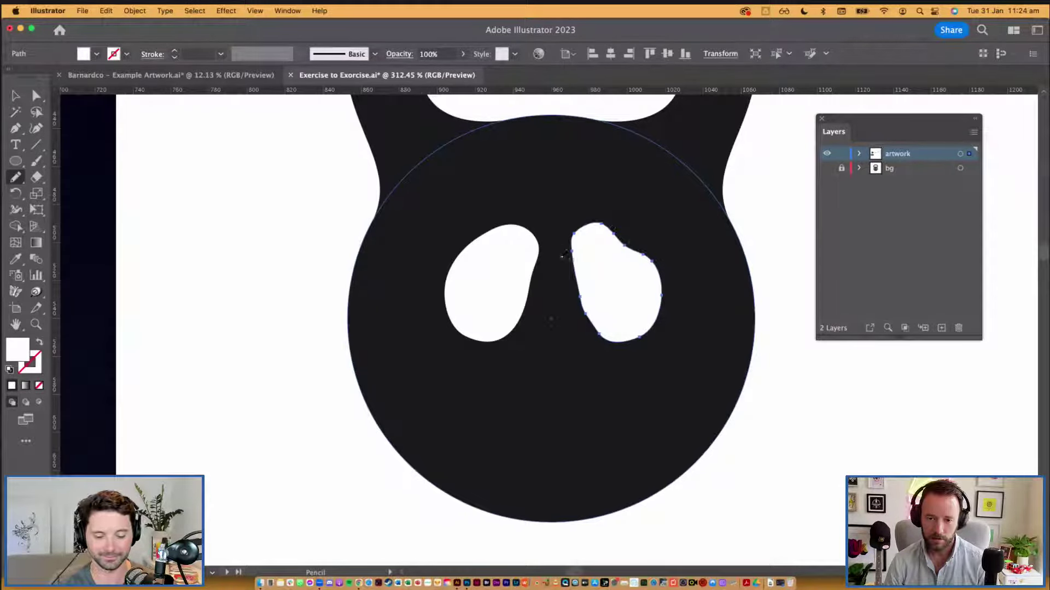
# Step: Redraw the left eye socket's upper outer and inner edges with the Pencil tool so it differs from the right one, and deselect it
pyautogui.press('v')
pyautogui.click(477, 274)
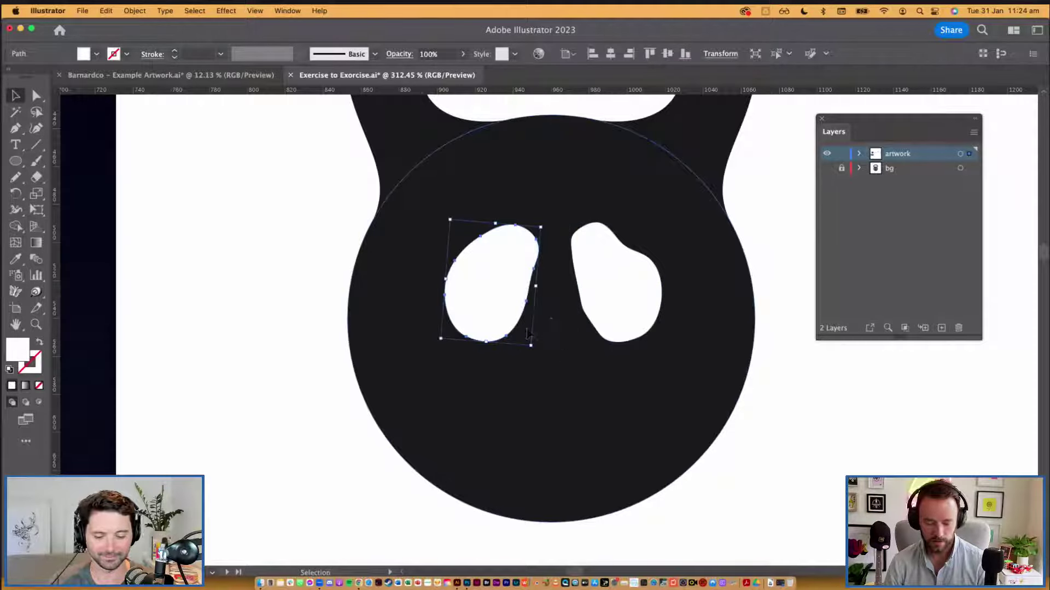
pyautogui.press('n')
pyautogui.moveTo(460, 255)
pyautogui.mouseDown()
pyautogui.moveTo(506, 222)
pyautogui.moveTo(525, 277)
pyautogui.moveTo(523, 227)
pyautogui.moveTo(537, 278)
pyautogui.mouseUp()
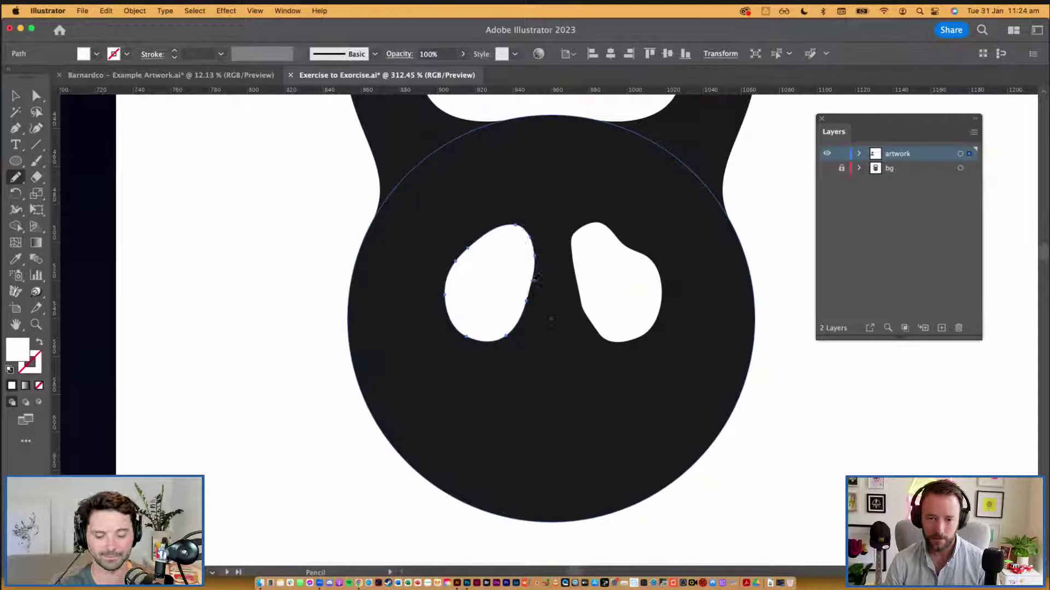
pyautogui.press('v')
pyautogui.press('super+shift+a')
pyautogui.scroll(-3, 612, 382)
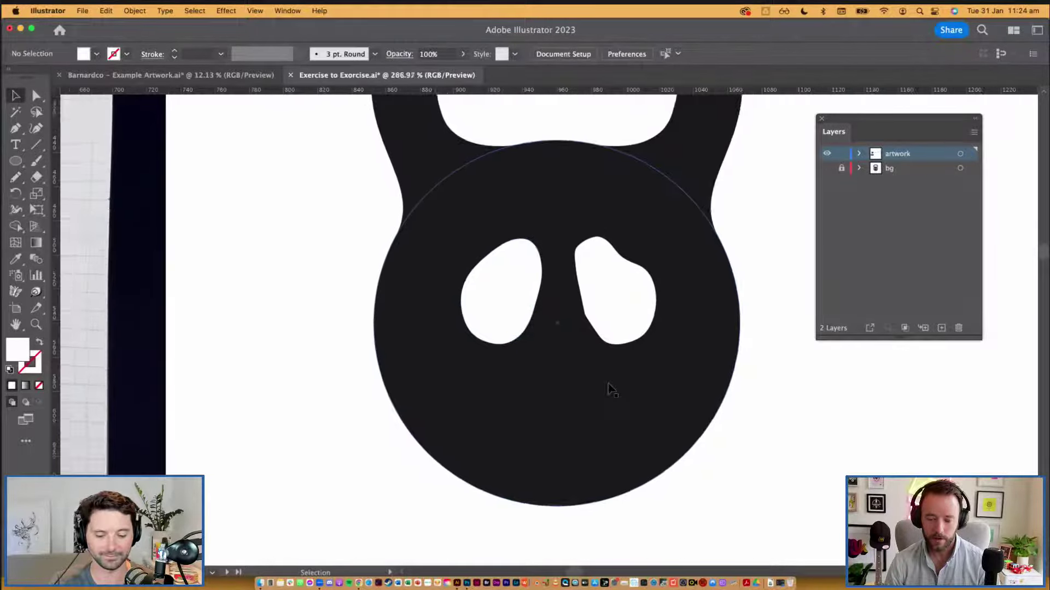
pyautogui.scroll(-3, 612, 389)
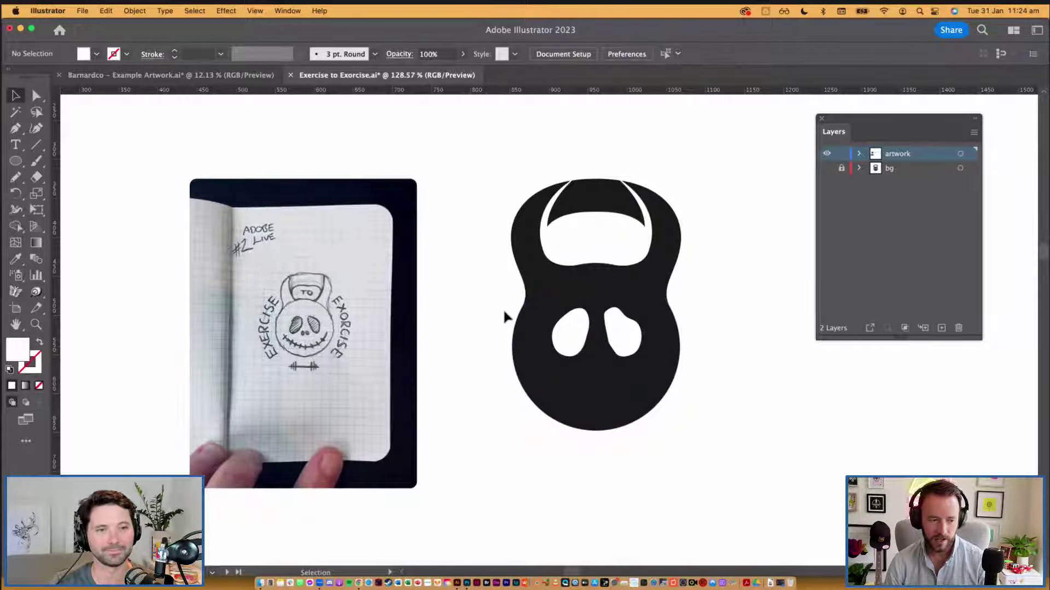
# Step: Draw a small left nostril freehand between the eye sockets' lower ends and match its fill to the white sockets
pyautogui.scroll(2, 612, 376)
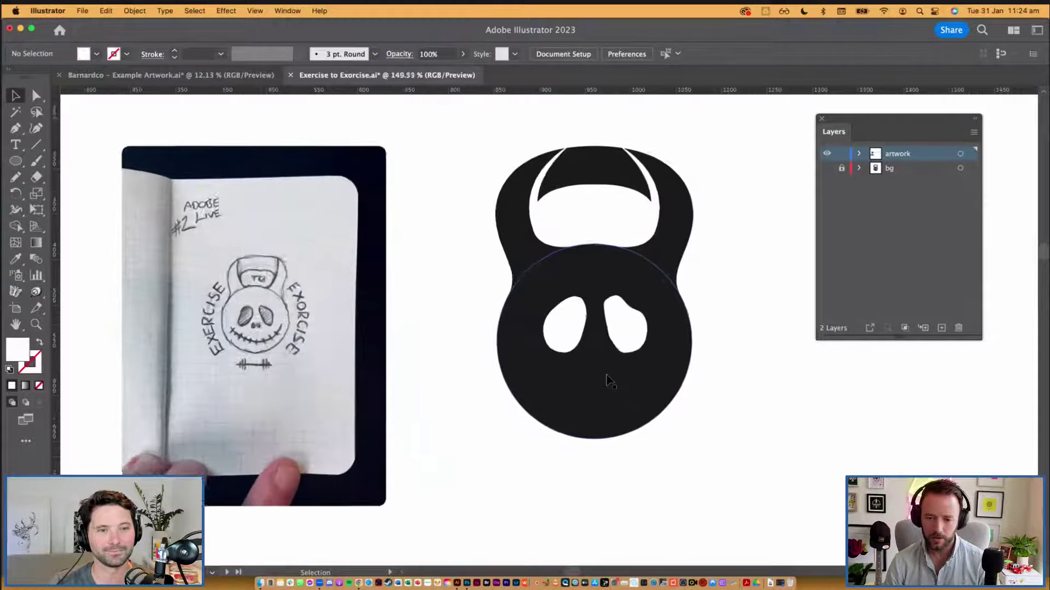
pyautogui.scroll(2, 610, 381)
pyautogui.moveTo(672, 406)
pyautogui.mouseDown()
pyautogui.moveTo(694, 421)
pyautogui.moveTo(619, 408)
pyautogui.moveTo(567, 359)
pyautogui.moveTo(546, 382)
pyautogui.moveTo(563, 352)
pyautogui.moveTo(552, 341)
pyautogui.moveTo(569, 347)
pyautogui.mouseUp()
pyautogui.press('n')
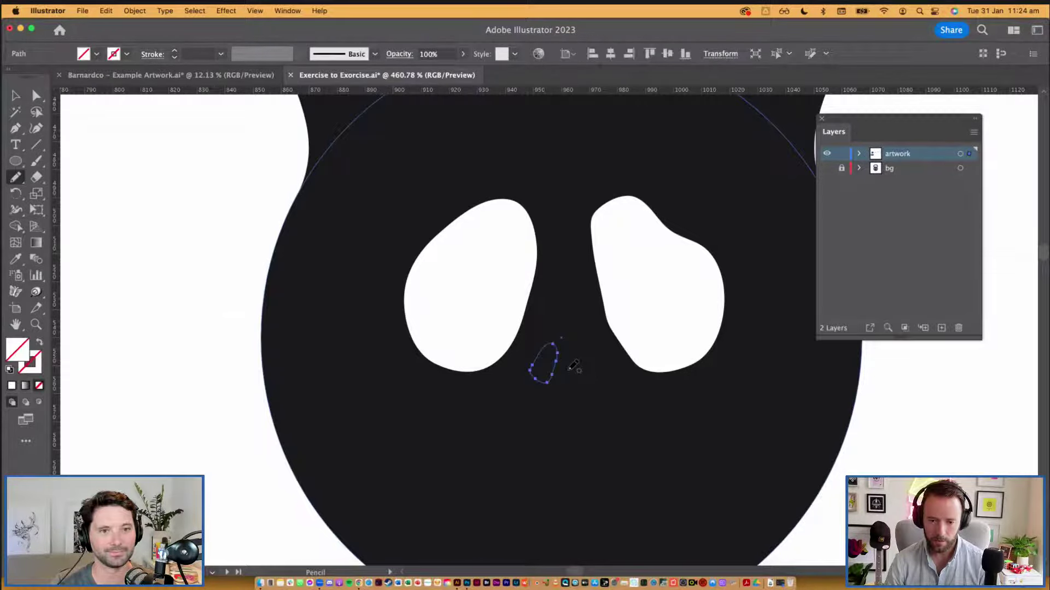
pyautogui.press('i')
pyautogui.click(483, 286)
pyautogui.press('v')
pyautogui.click(106, 224)
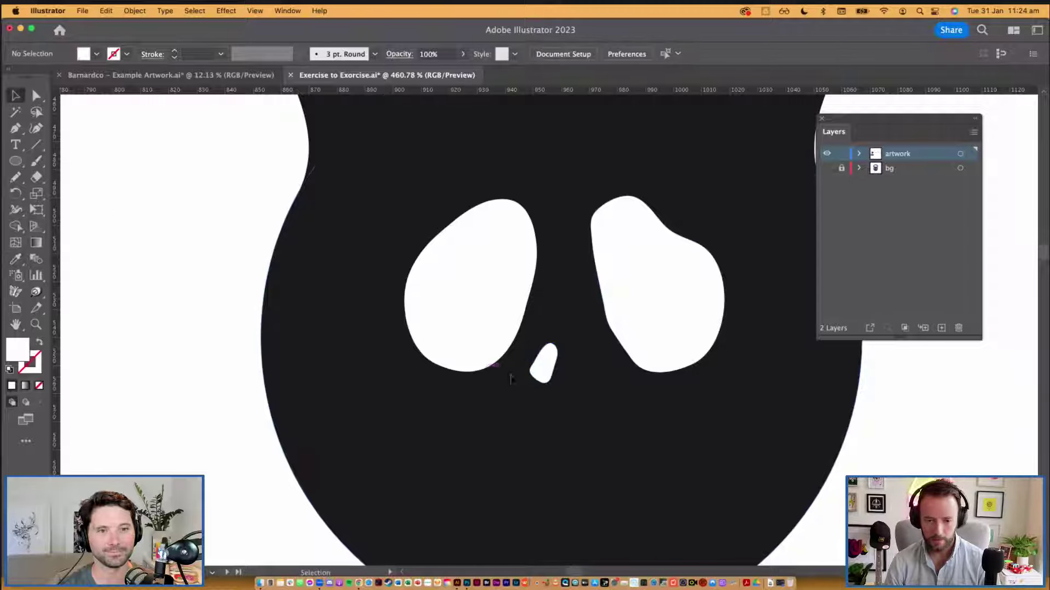
# Step: Place a mirrored copy of the nostril to its right and redraw the copy's outline slightly with the Pencil tool
pyautogui.click(546, 372)
pyautogui.moveTo(547, 375)
pyautogui.mouseDown()
pyautogui.moveTo(593, 370)
pyautogui.moveTo(580, 351)
pyautogui.moveTo(597, 382)
pyautogui.moveTo(596, 346)
pyautogui.mouseUp()
pyautogui.press('n')
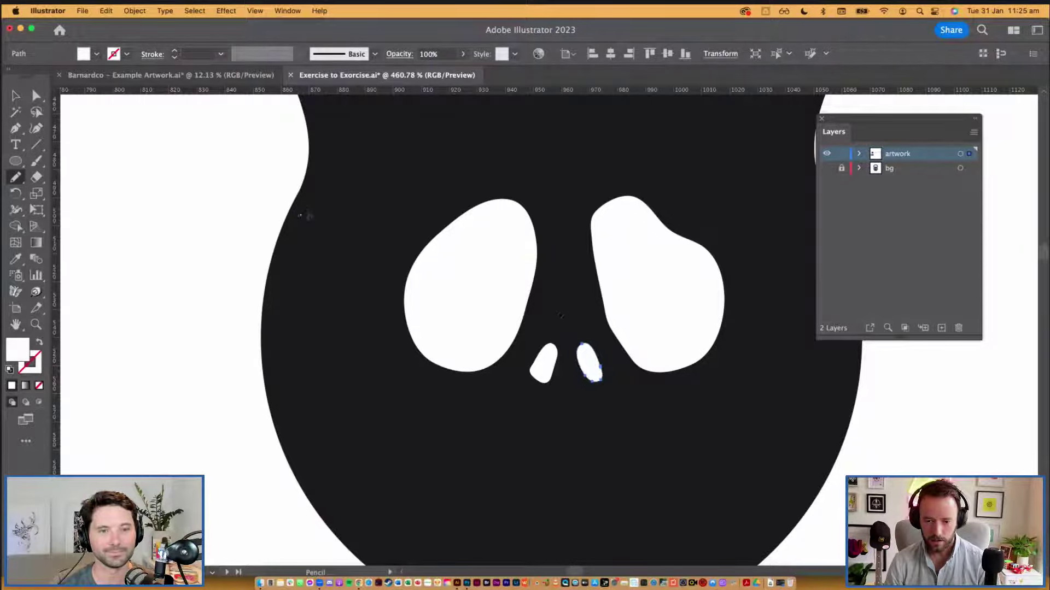
pyautogui.press('v')
pyautogui.click(424, 325)
# Step: Select both eye sockets and both nostrils, shift them together slightly lower on the kettlebell body, and deselect them
pyautogui.scroll(-5, 546, 416)
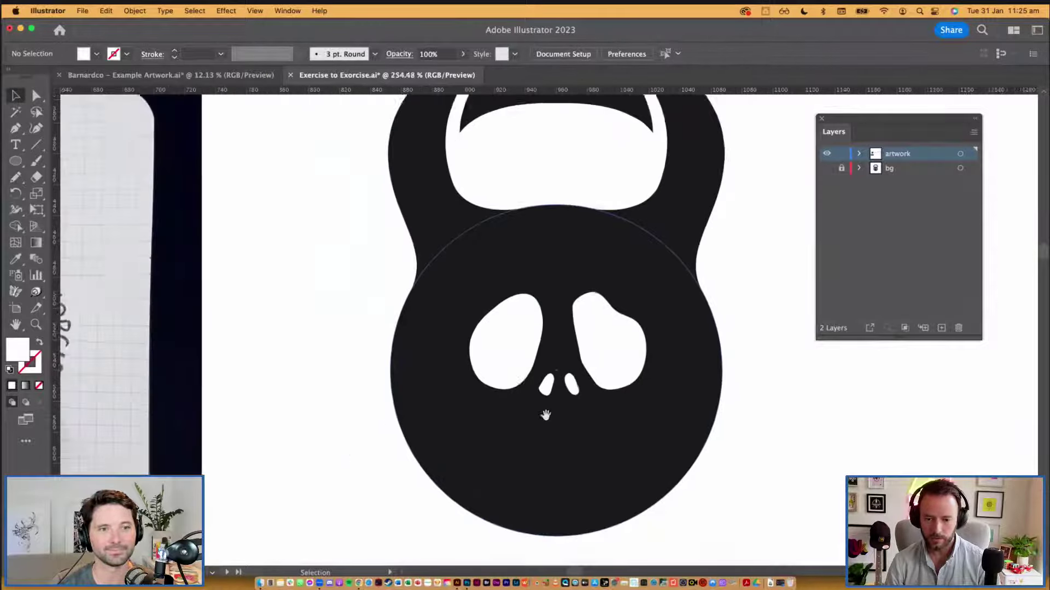
pyautogui.scroll(-1, 546, 416)
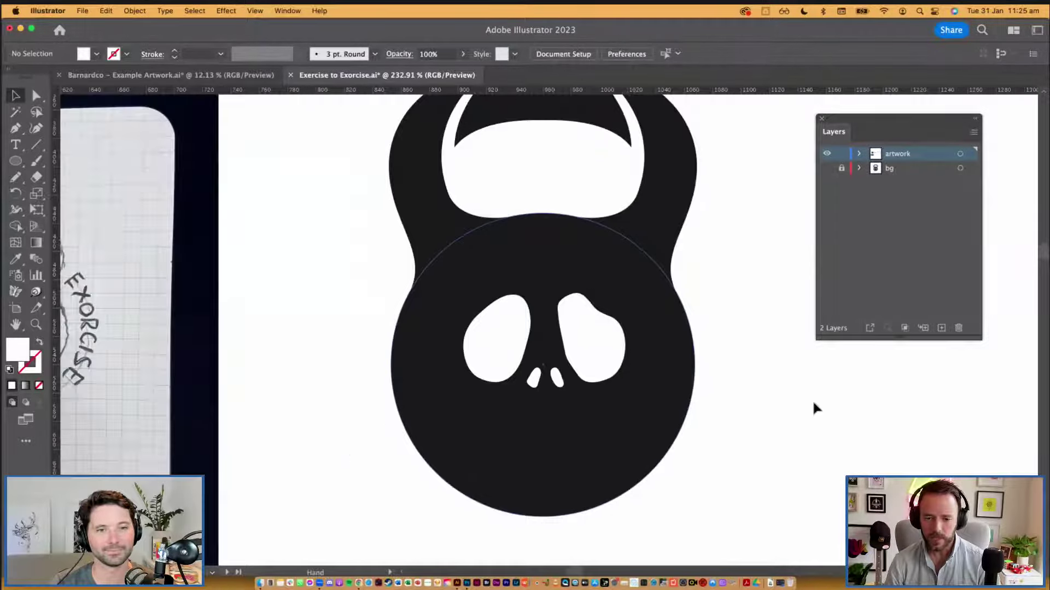
pyautogui.click(558, 383)
pyautogui.keyDown('shift'); pyautogui.click(613, 336); pyautogui.keyUp('shift')
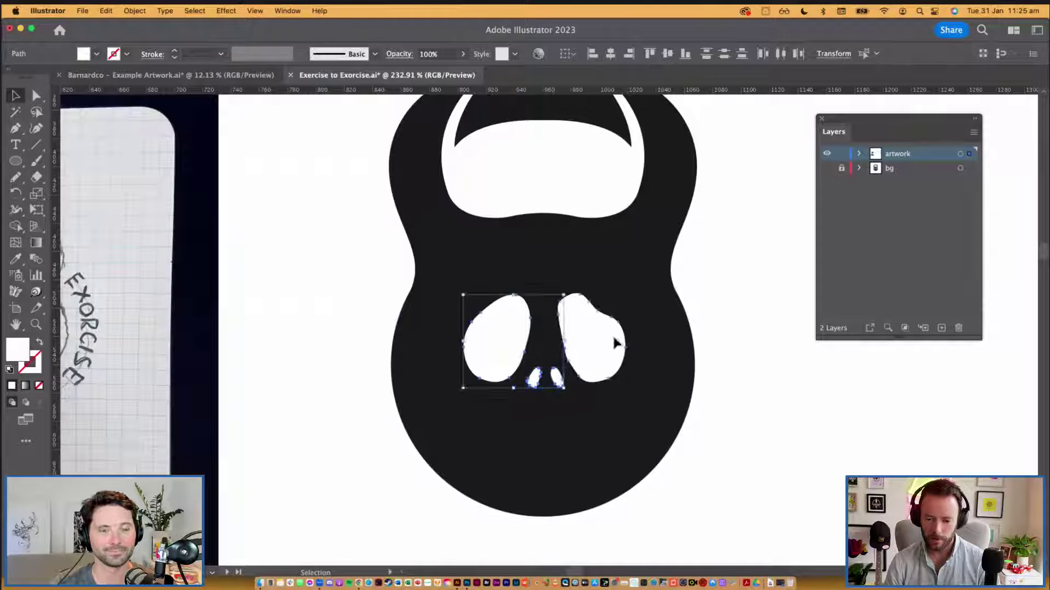
pyautogui.moveTo(599, 333); pyautogui.dragTo(603, 359)
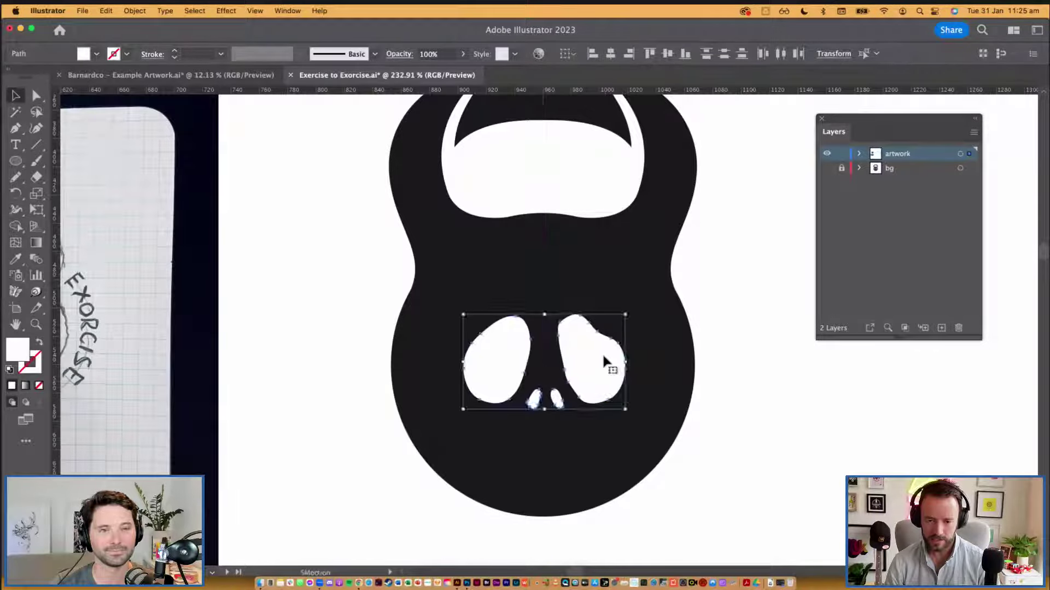
pyautogui.press('super+shift+a')
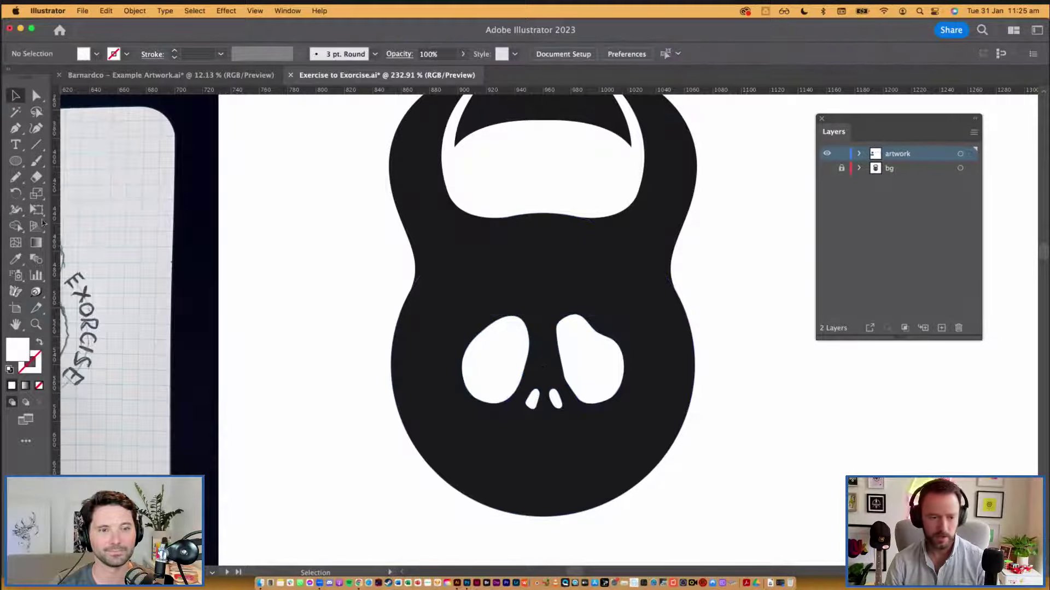
# Step: Review the Pencil tool's fidelity, path-closing and path-editing options, and return to the lower half of the skull
pyautogui.doubleClick(15, 177)
pyautogui.moveTo(739, 199); pyautogui.dragTo(385, 165)
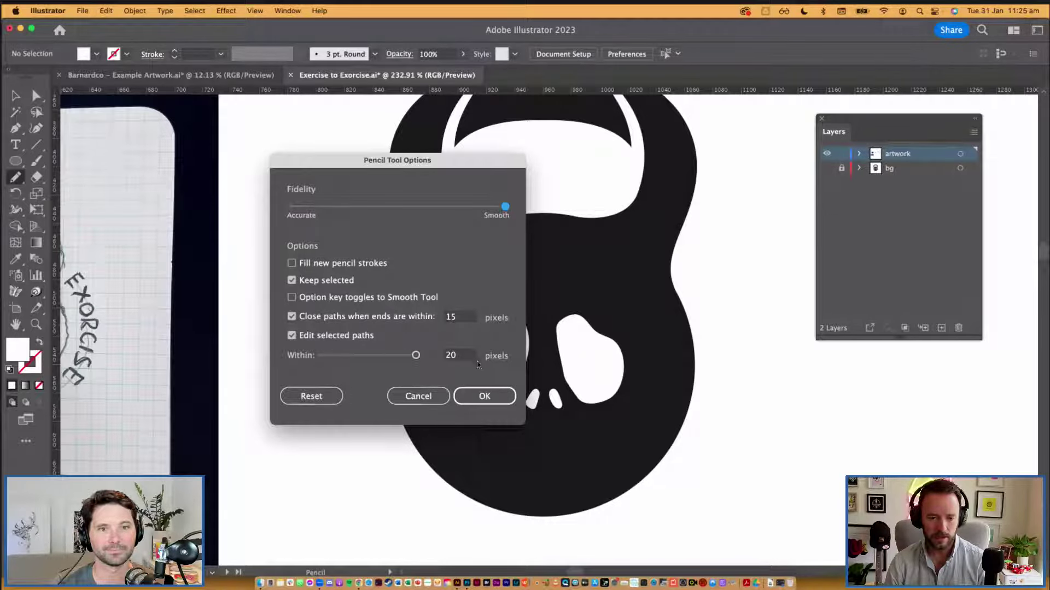
pyautogui.click(489, 396)
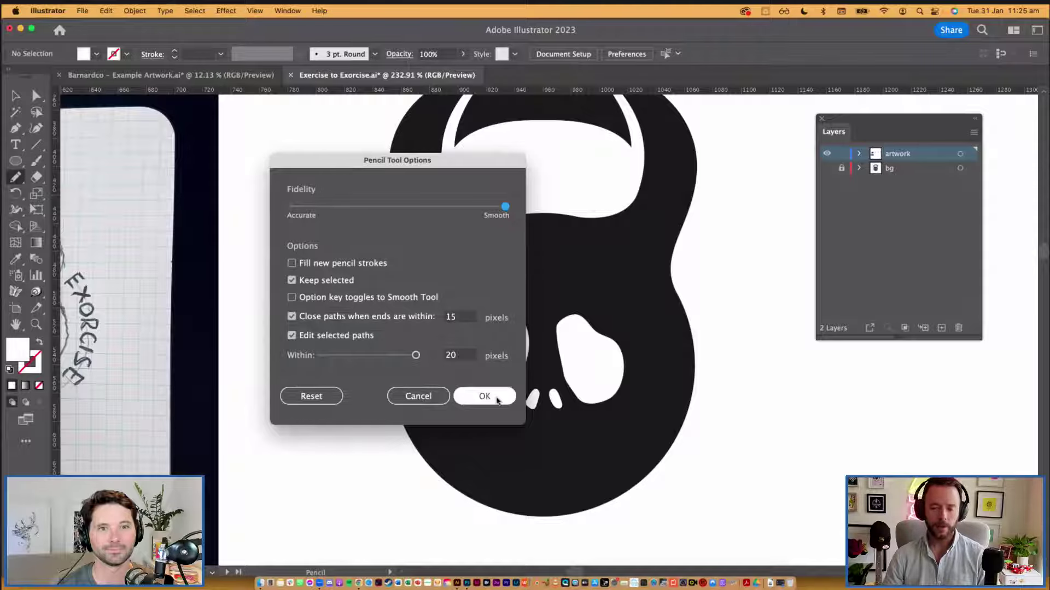
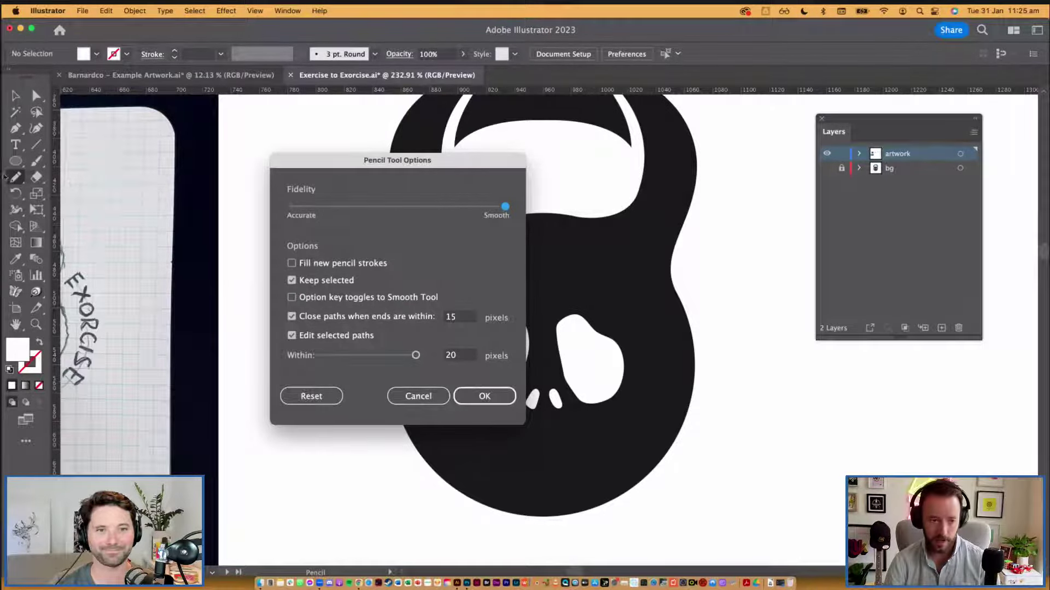
pyautogui.moveTo(460, 166); pyautogui.dragTo(547, 157)
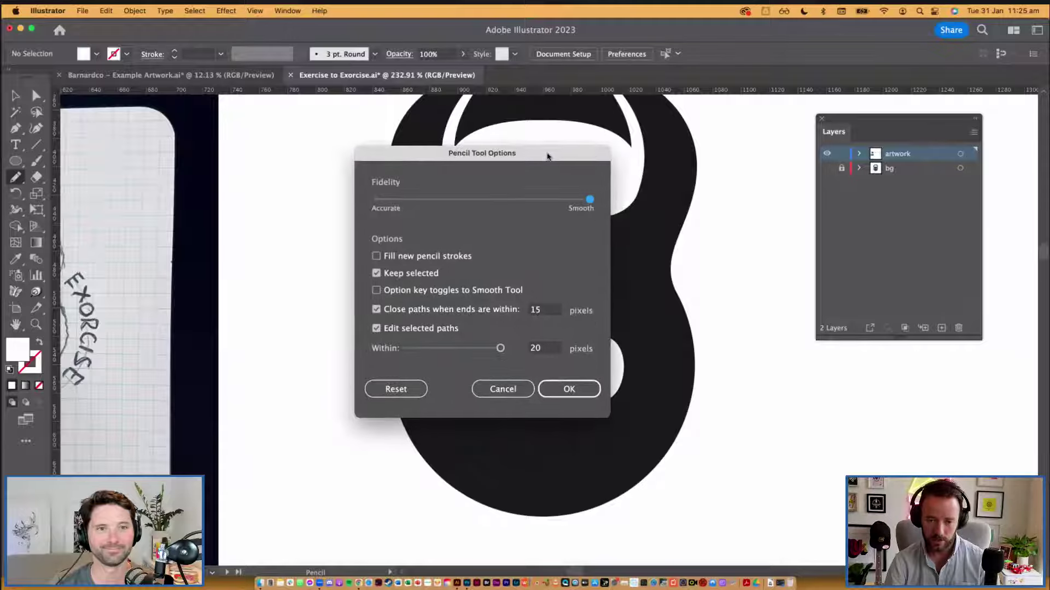
pyautogui.click(566, 390)
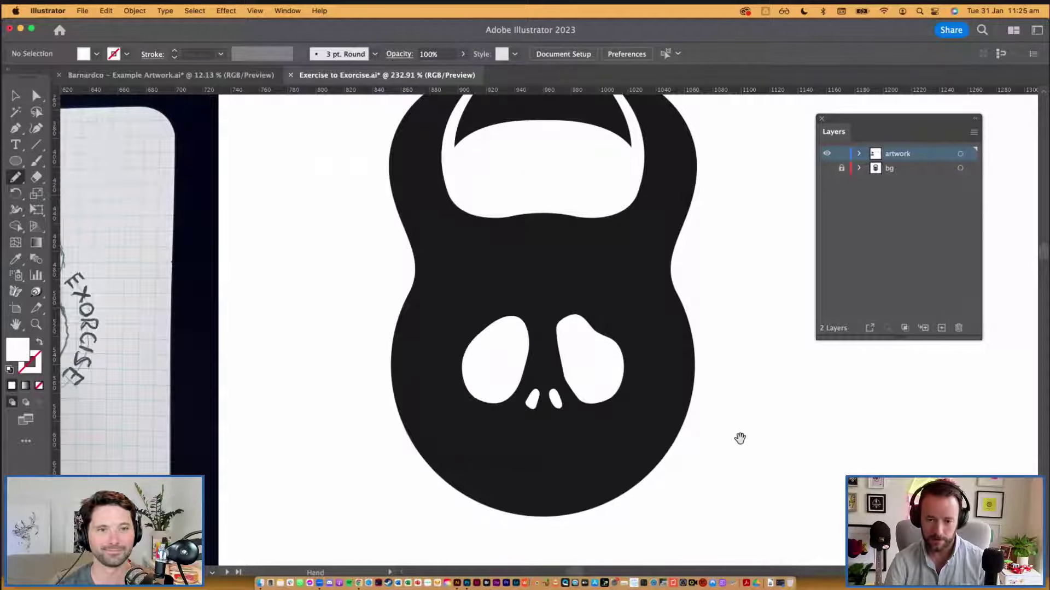
pyautogui.press('v')
pyautogui.moveTo(724, 439); pyautogui.dragTo(737, 346)
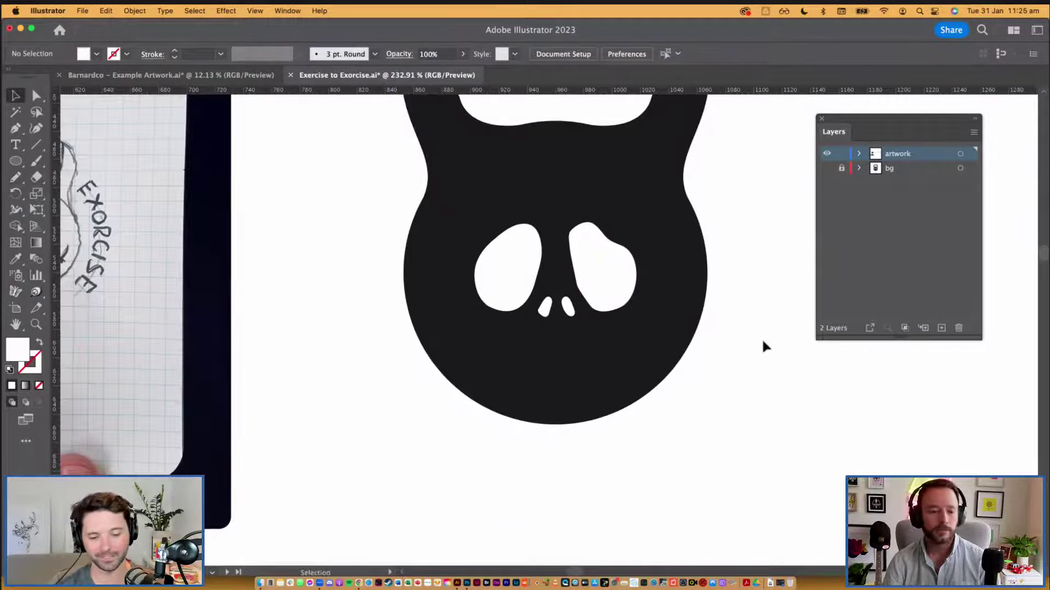
# Step: Move the sketch photo right beside the black kettlebell skull so it can serve as a reference for the mouth
pyautogui.moveTo(733, 307); pyautogui.dragTo(754, 334)
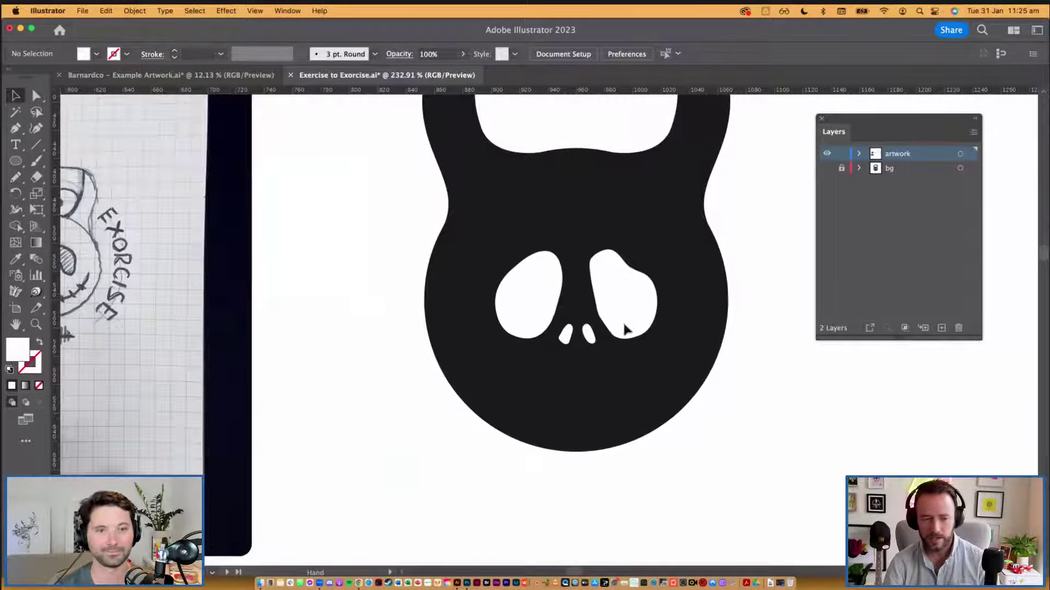
pyautogui.hscroll(-10, 424, 326)
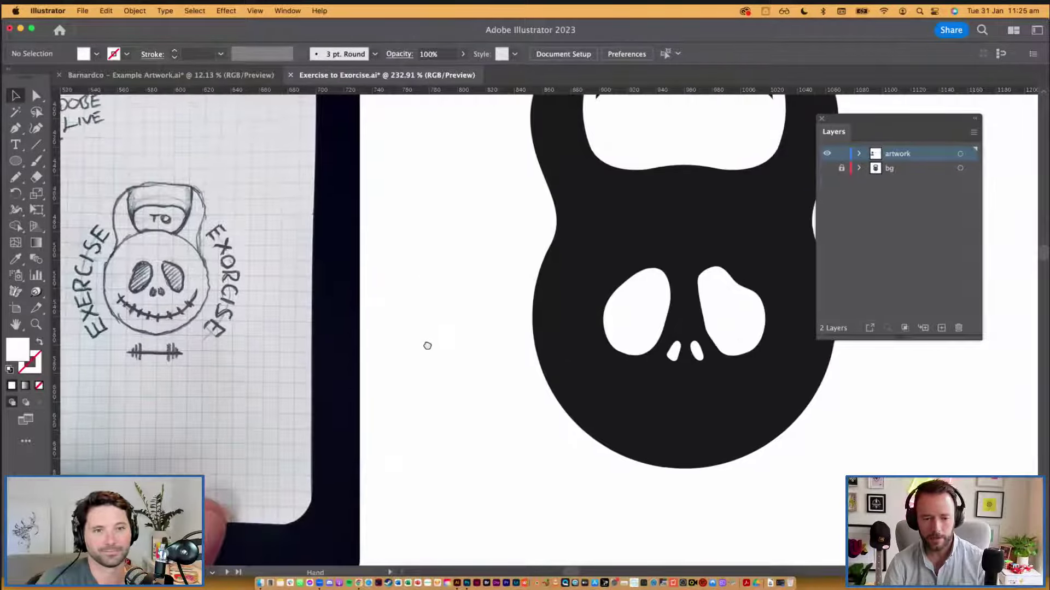
pyautogui.hscroll(5, 382, 361)
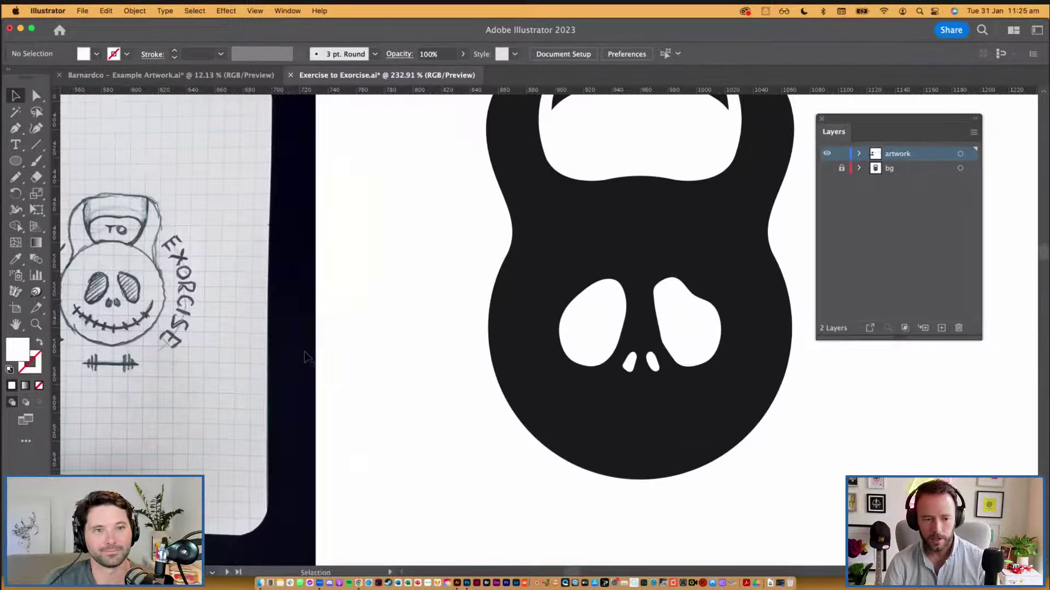
pyautogui.click(500, 406)
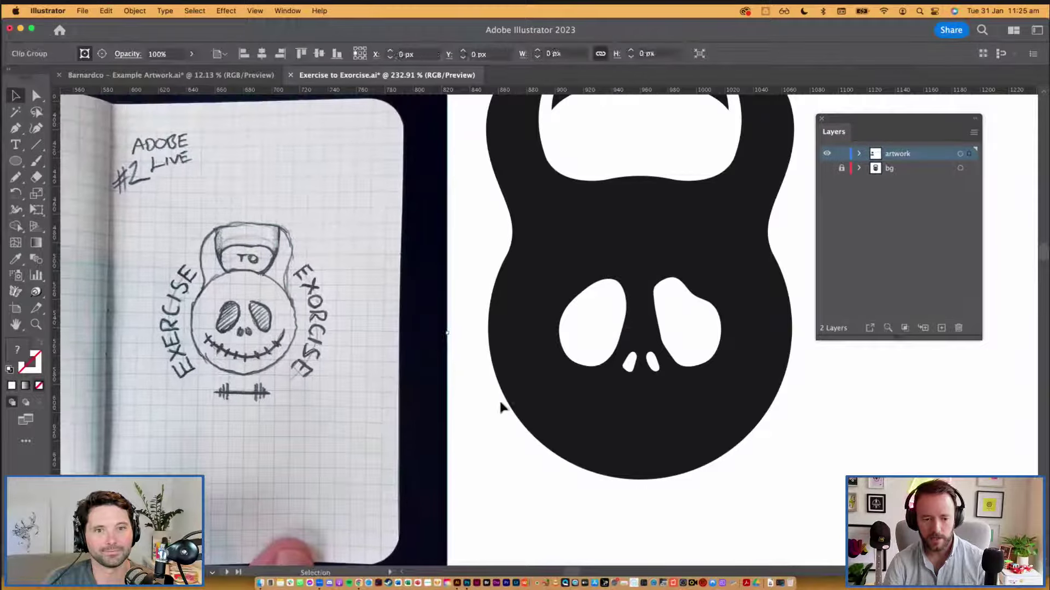
pyautogui.hscroll(5, 492, 399)
pyautogui.scroll(-3, 492, 399)
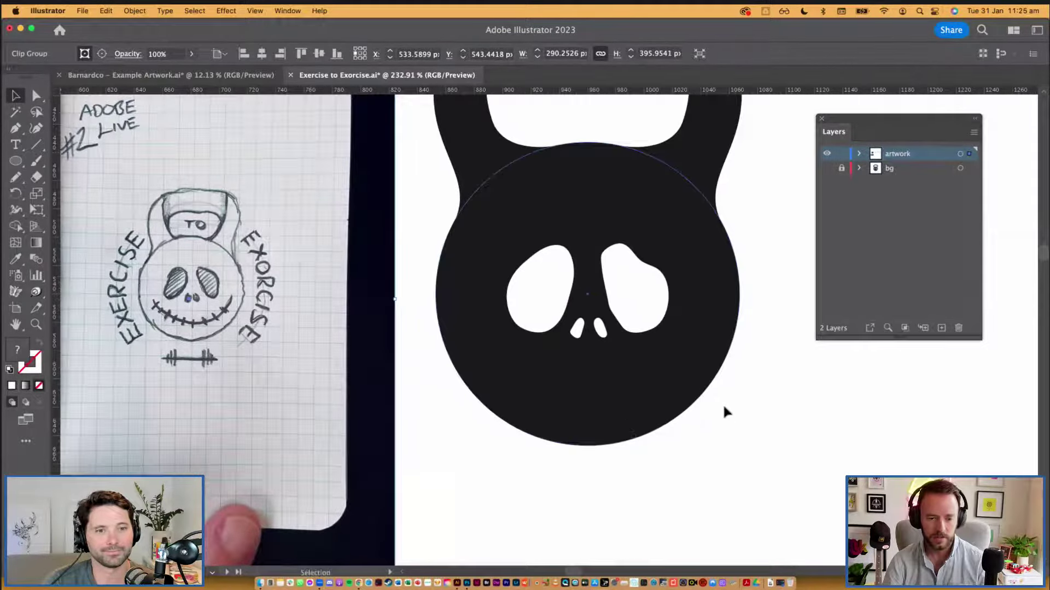
# Step: Draw a wide curved smile below the nostrils with the Paintbrush, using a white 1 px stroke and the 3 pt. Round brush
pyautogui.press('n')
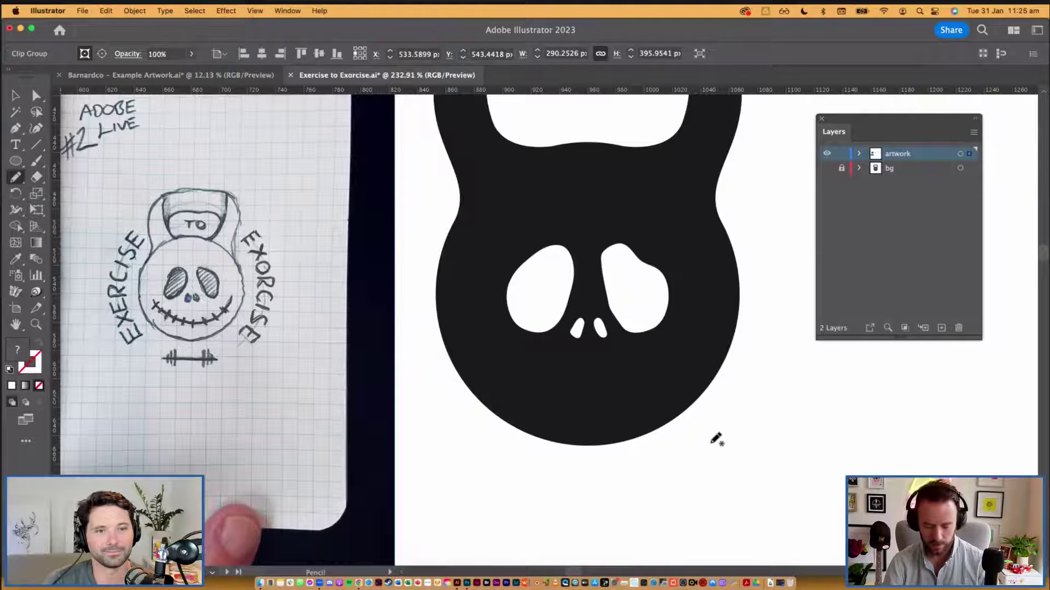
pyautogui.press('i')
pyautogui.click(780, 417)
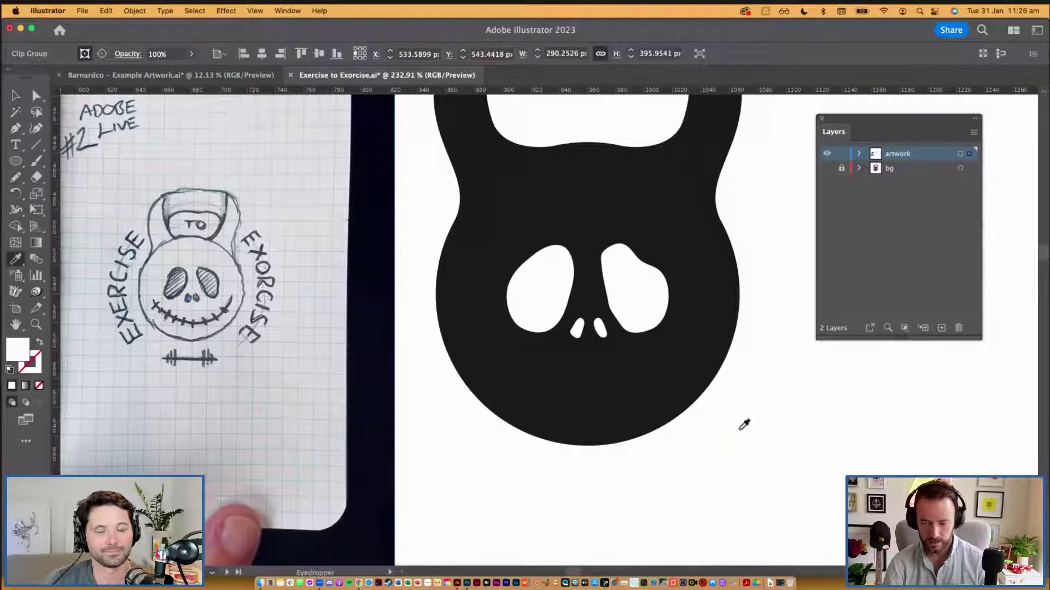
pyautogui.press('b')
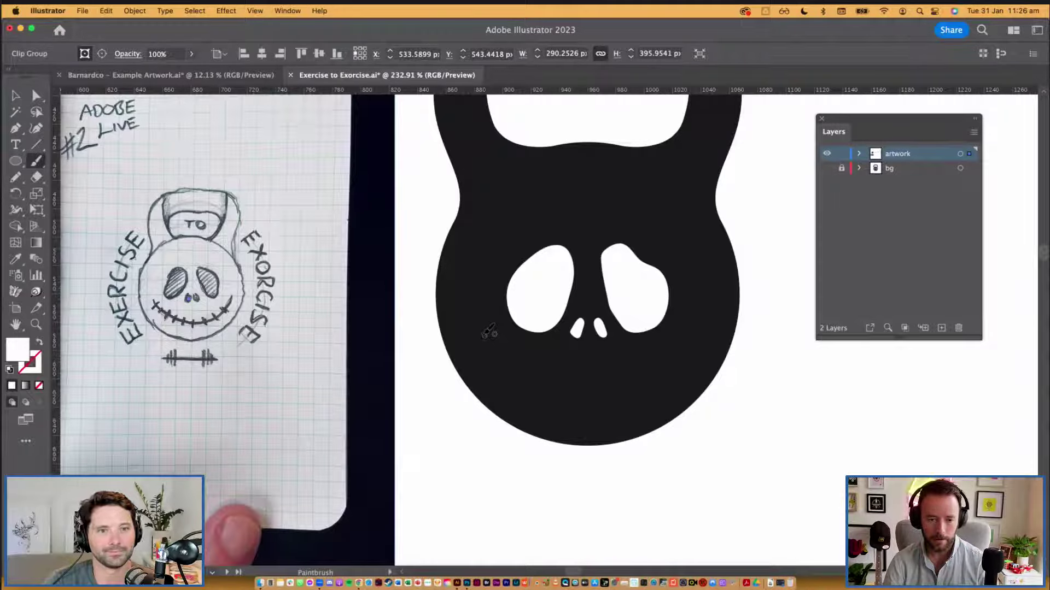
pyautogui.moveTo(481, 333)
pyautogui.mouseDown()
pyautogui.moveTo(506, 363)
pyautogui.moveTo(572, 389)
pyautogui.moveTo(624, 386)
pyautogui.moveTo(666, 366)
pyautogui.moveTo(702, 324)
pyautogui.mouseUp()
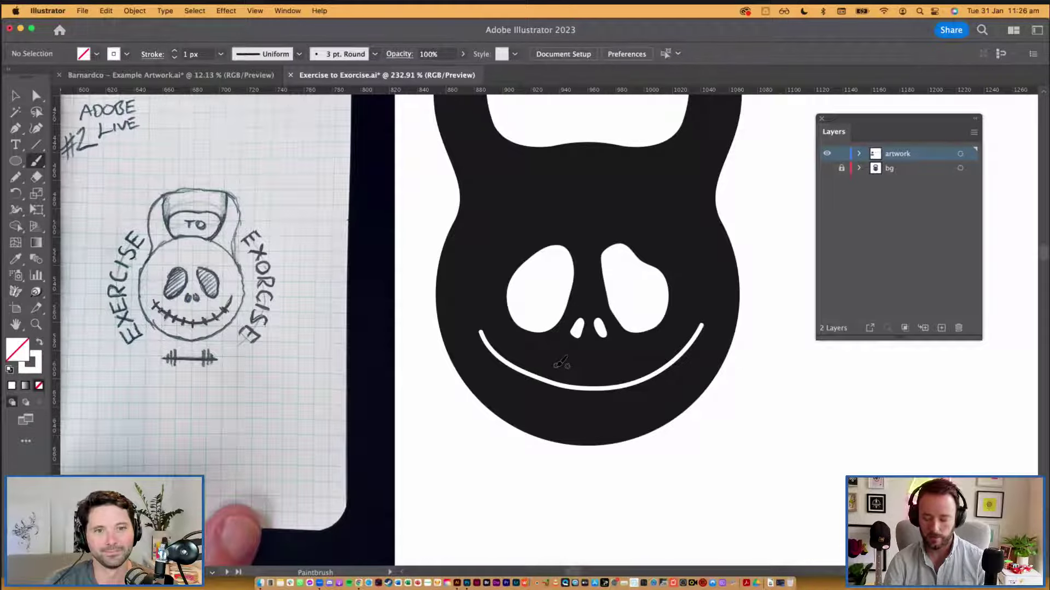
# Step: Paint short white stitch marks across the smile line with the Paintbrush, spaced from one end of the mouth to the other
pyautogui.press('z')
pyautogui.moveTo(399, 265); pyautogui.dragTo(842, 484)
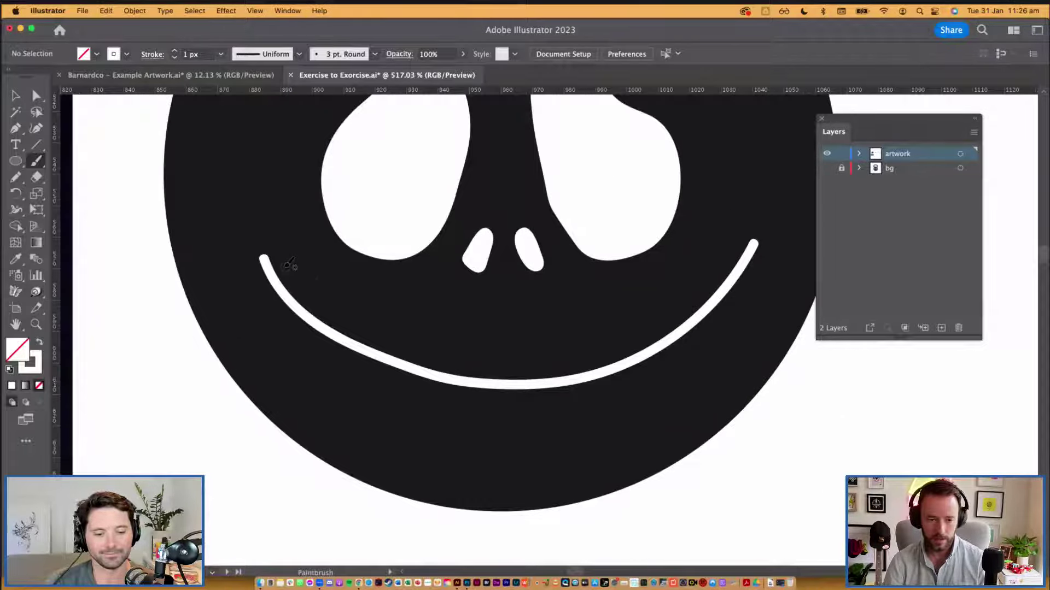
pyautogui.moveTo(291, 268)
pyautogui.mouseDown()
pyautogui.moveTo(258, 290)
pyautogui.moveTo(299, 293)
pyautogui.moveTo(287, 317)
pyautogui.moveTo(320, 329)
pyautogui.moveTo(316, 340)
pyautogui.moveTo(345, 364)
pyautogui.mouseUp()
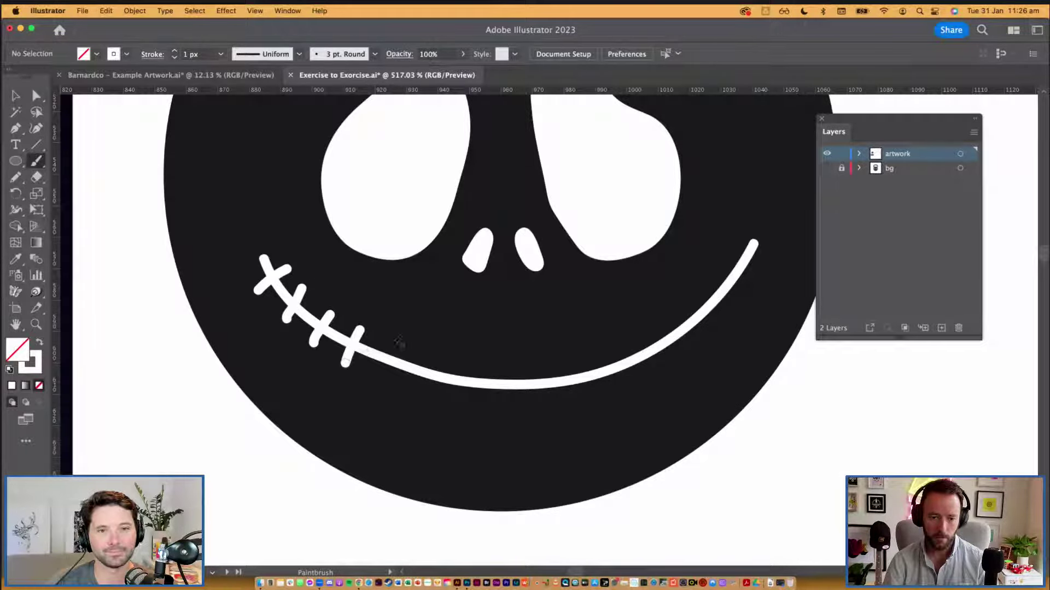
pyautogui.moveTo(393, 338)
pyautogui.mouseDown()
pyautogui.moveTo(381, 369)
pyautogui.moveTo(425, 353)
pyautogui.moveTo(409, 397)
pyautogui.mouseUp()
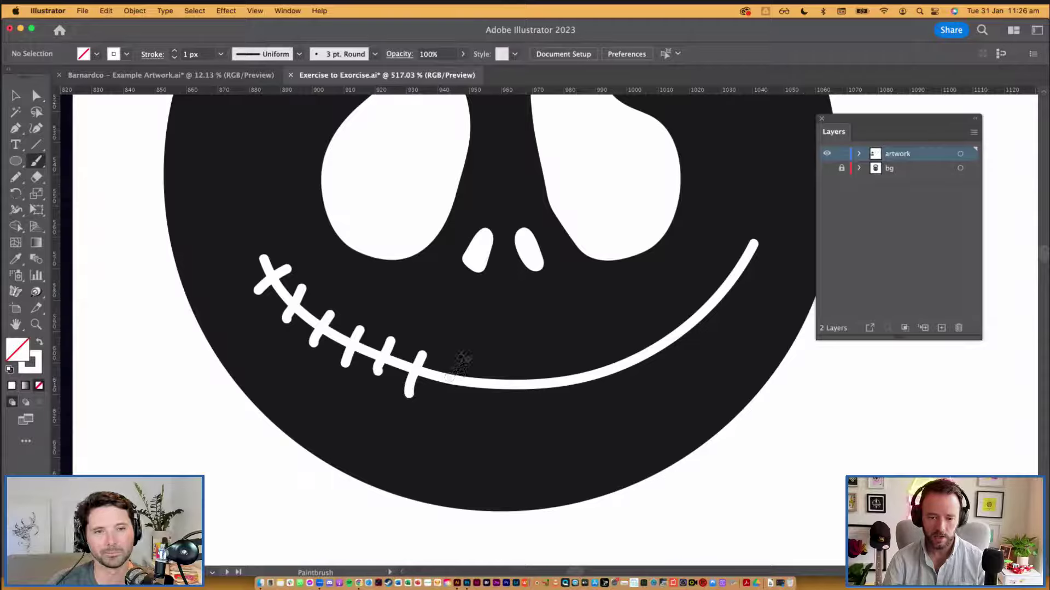
pyautogui.moveTo(459, 356); pyautogui.dragTo(454, 407)
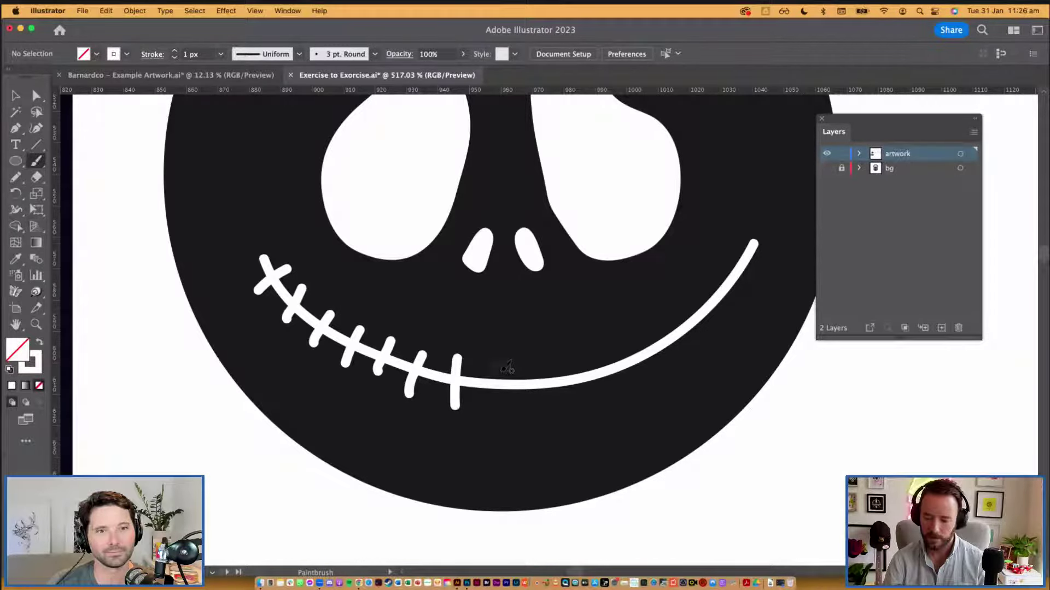
pyautogui.moveTo(500, 362); pyautogui.dragTo(498, 417)
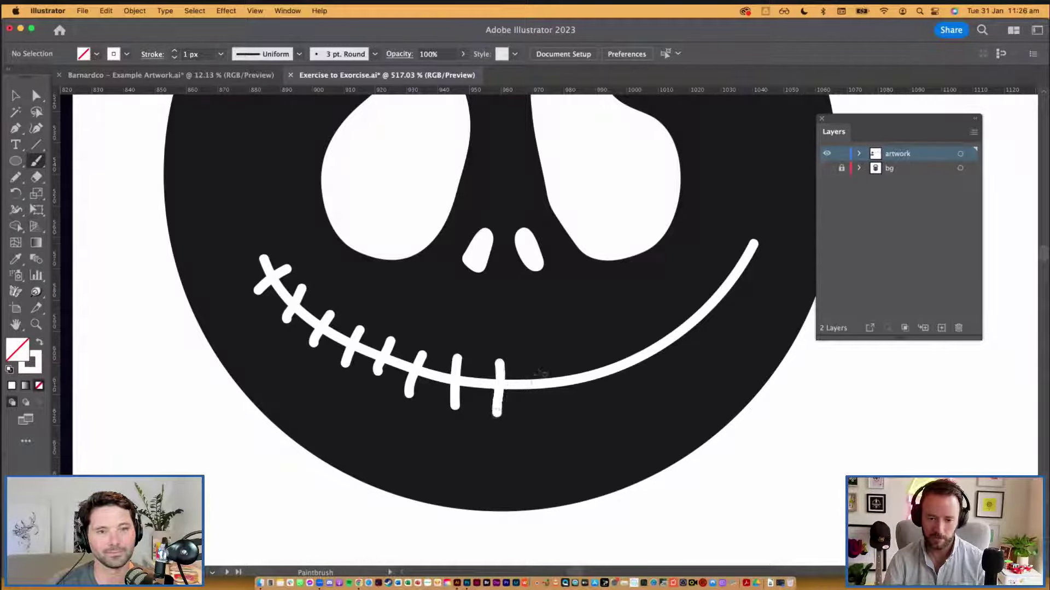
pyautogui.moveTo(546, 359); pyautogui.dragTo(568, 405)
pyautogui.moveTo(597, 350); pyautogui.dragTo(610, 391)
pyautogui.moveTo(643, 325); pyautogui.dragTo(667, 362)
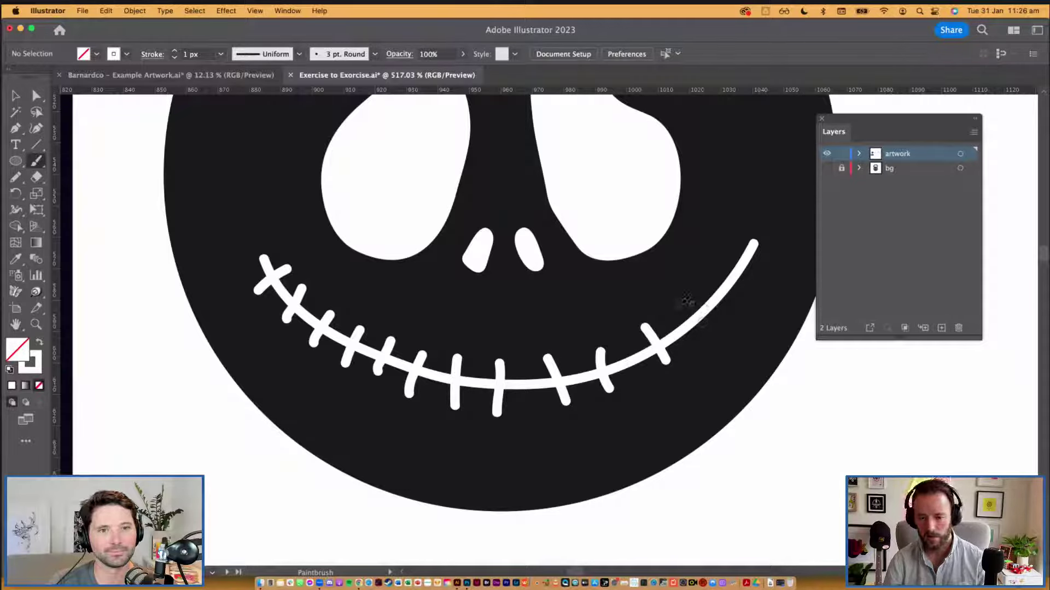
pyautogui.moveTo(681, 302); pyautogui.dragTo(710, 330)
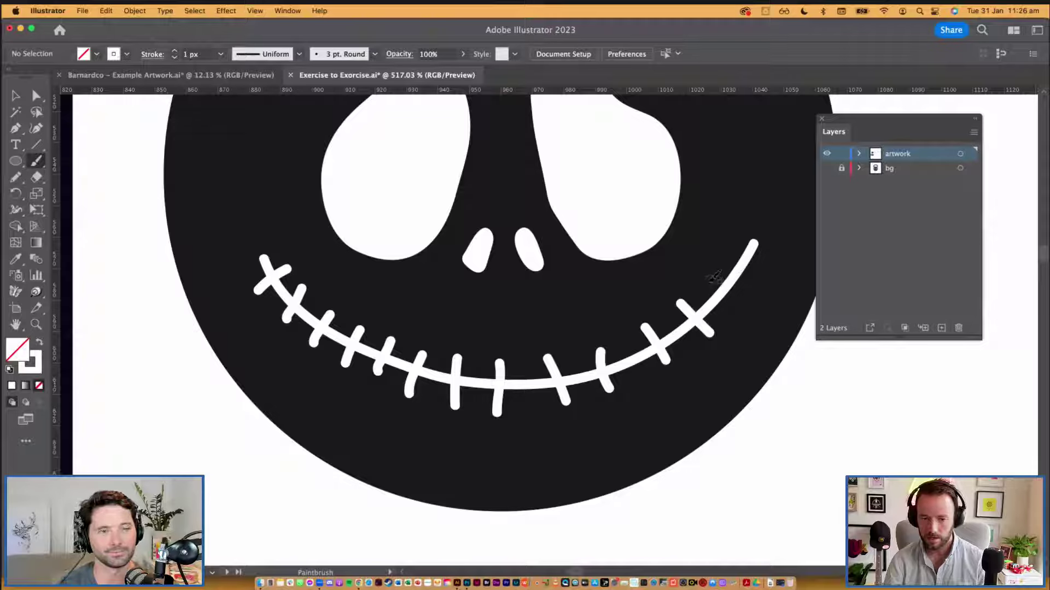
pyautogui.moveTo(711, 279); pyautogui.dragTo(741, 300)
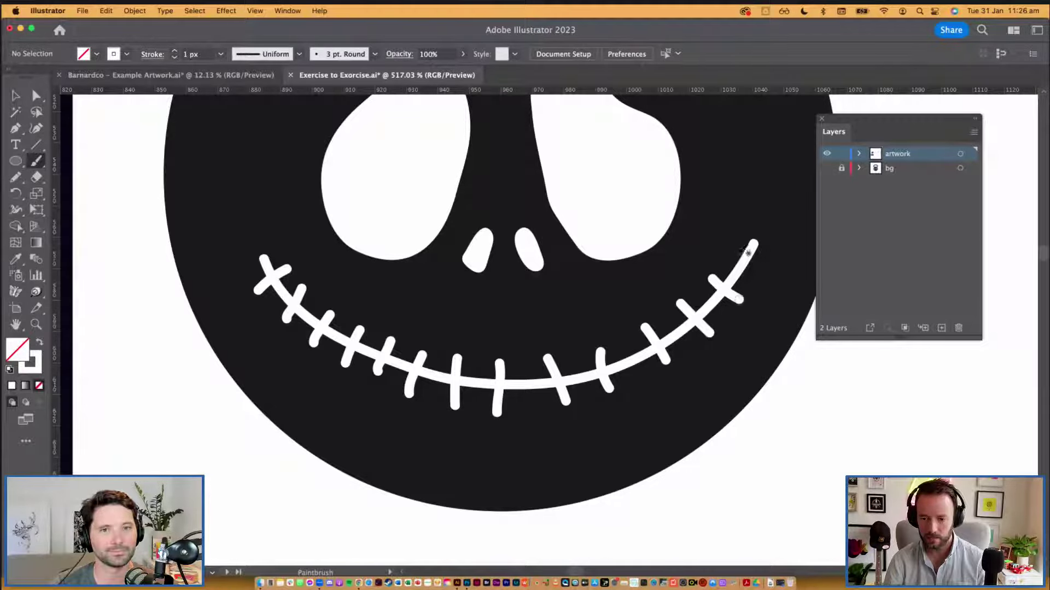
pyautogui.moveTo(729, 250); pyautogui.dragTo(760, 273)
pyautogui.press('v')
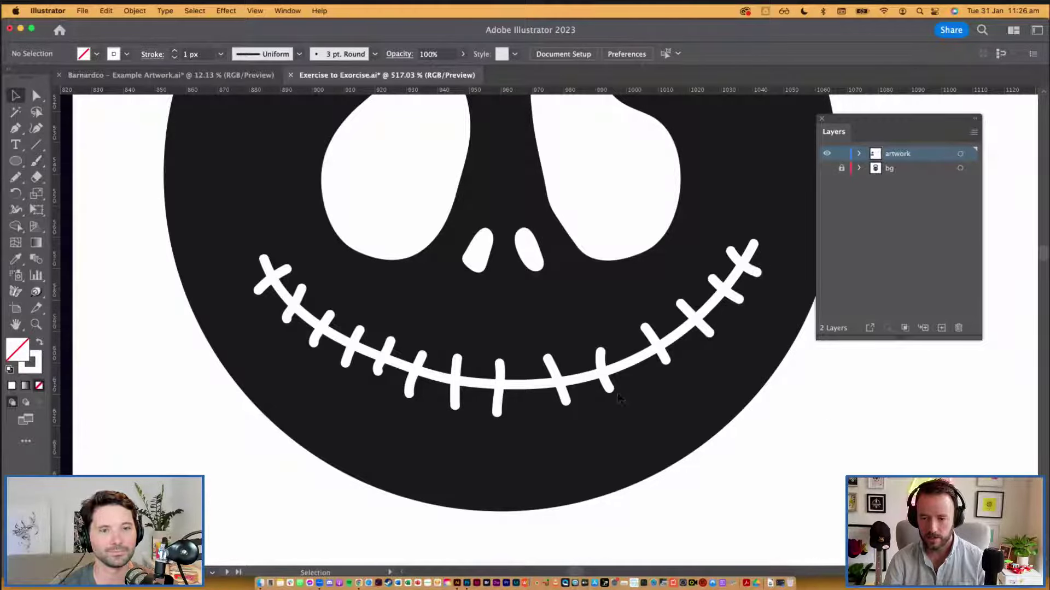
pyautogui.scroll(-10, 620, 398)
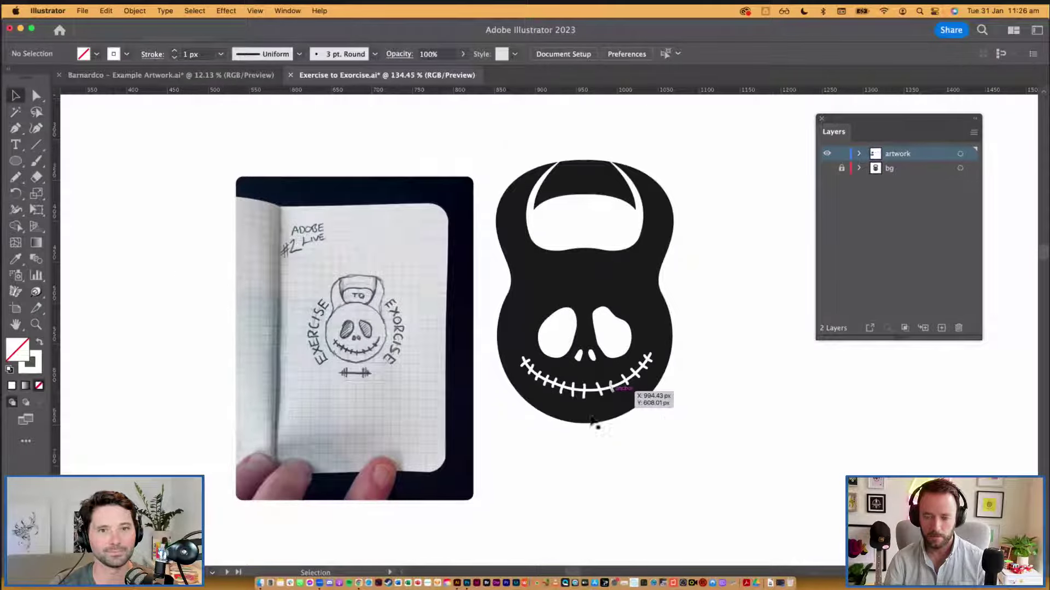
pyautogui.scroll(2, 601, 404)
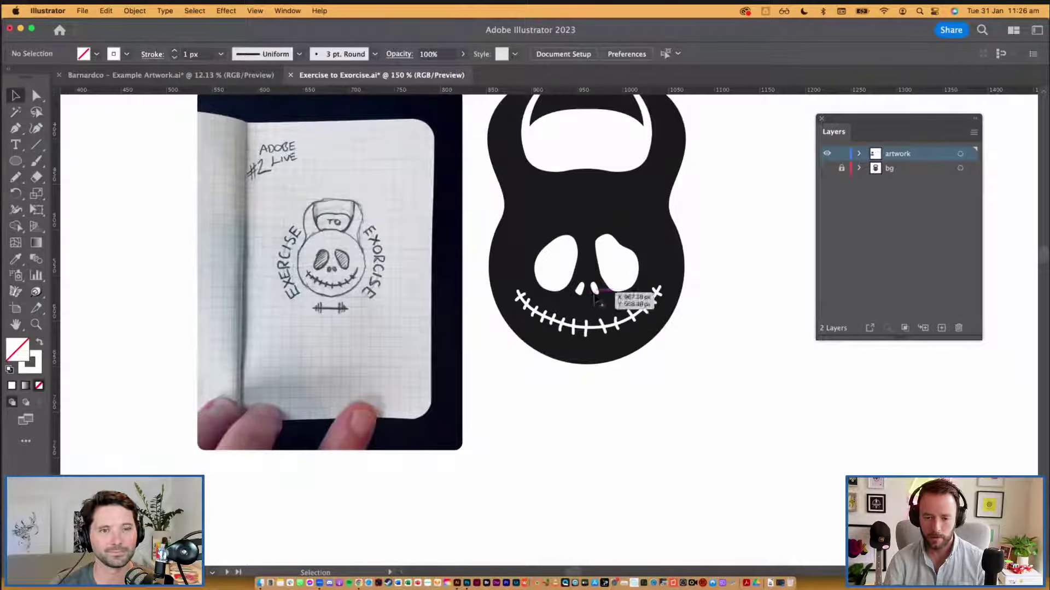
pyautogui.click(595, 289)
pyautogui.keyDown('shift'); pyautogui.click(578, 288); pyautogui.keyUp('shift')
pyautogui.keyDown('shift'); pyautogui.click(558, 261); pyautogui.keyUp('shift')
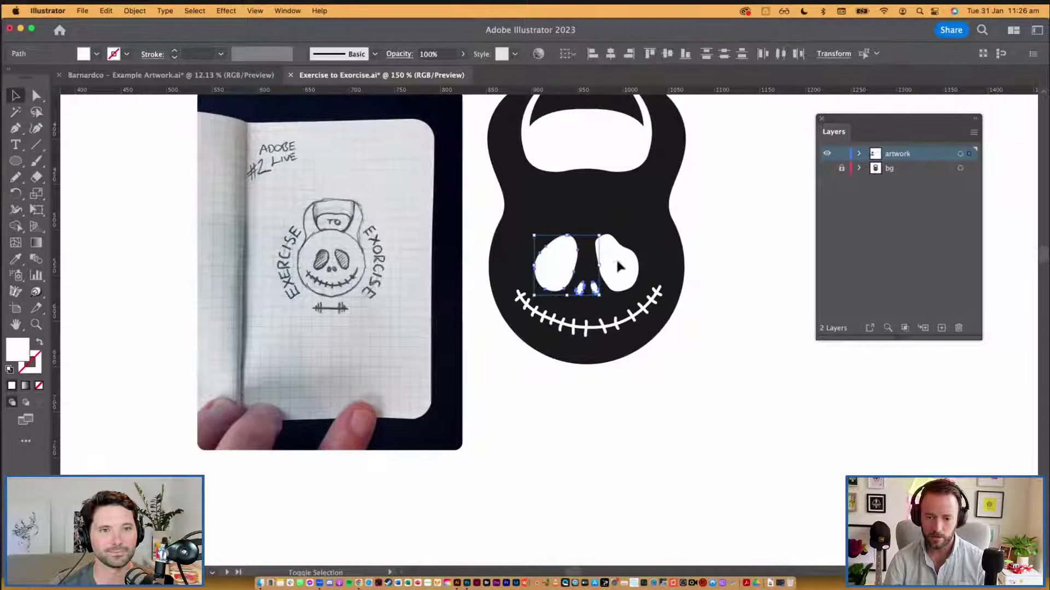
pyautogui.click(705, 383)
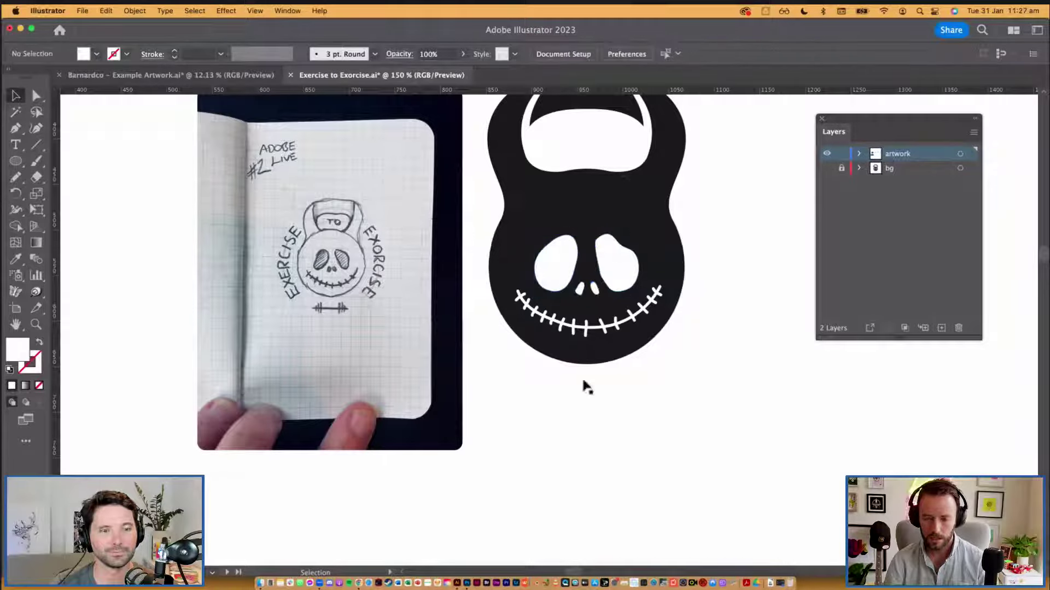
# Step: Group the smile line with its stitches, leaving out the head, eyes and nostrils, and shift the mouth slightly on the skull
pyautogui.click(683, 281)
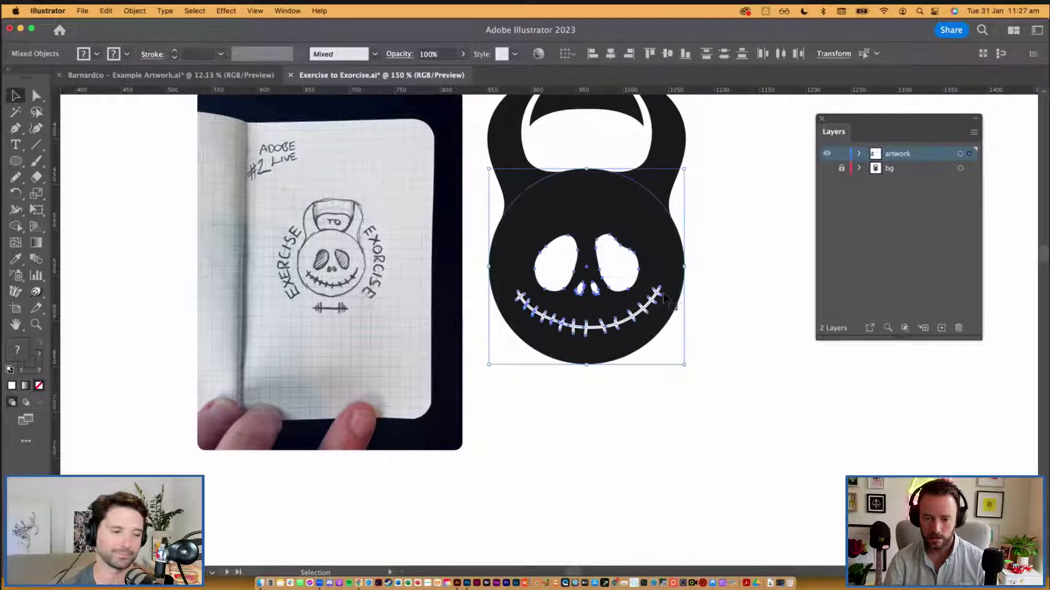
pyautogui.keyDown('shift'); pyautogui.click(678, 282); pyautogui.keyUp('shift')
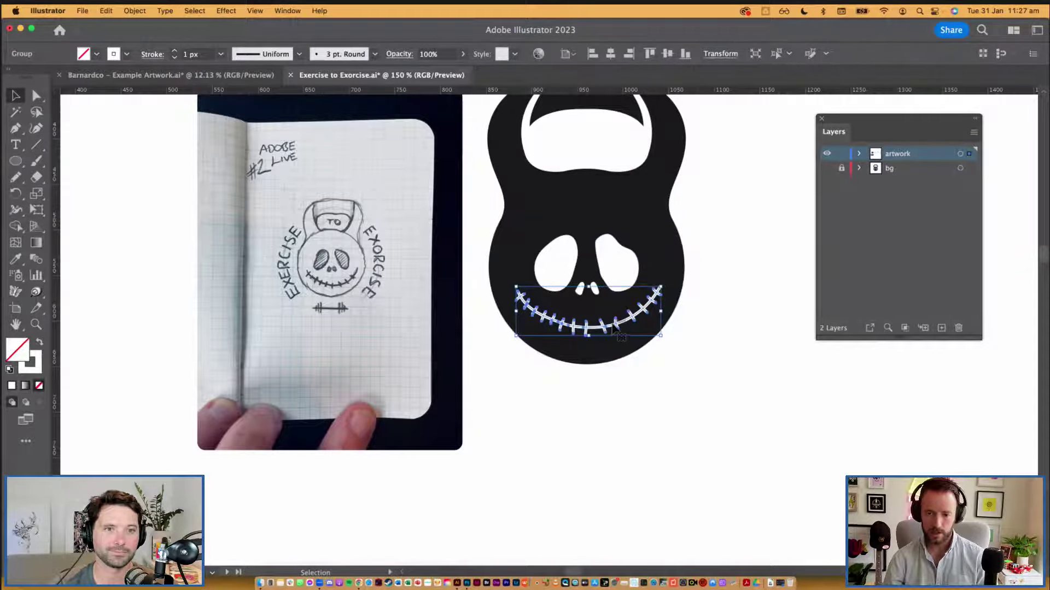
pyautogui.moveTo(616, 336); pyautogui.dragTo(615, 331)
# Step: Place a copy of the grouped mouth on the spare kettlebell in the neighbouring artboard as an editable backup
pyautogui.press('super+minus')
pyautogui.press('super+minus')
pyautogui.press('super+minus')
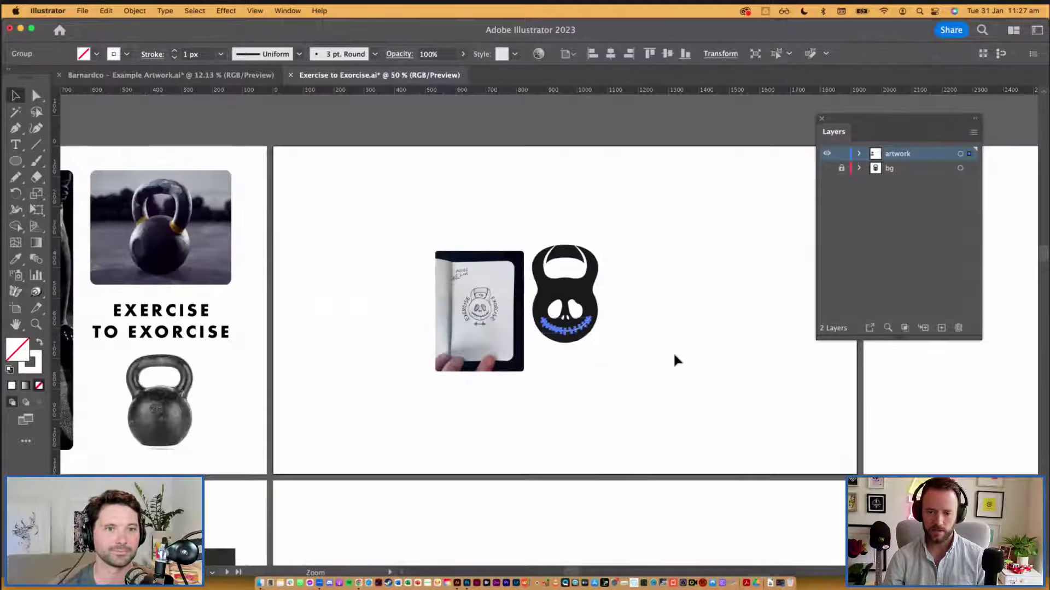
pyautogui.hscroll(5, 487, 359)
pyautogui.scroll(1, 487, 360)
pyautogui.moveTo(417, 368); pyautogui.dragTo(783, 269)
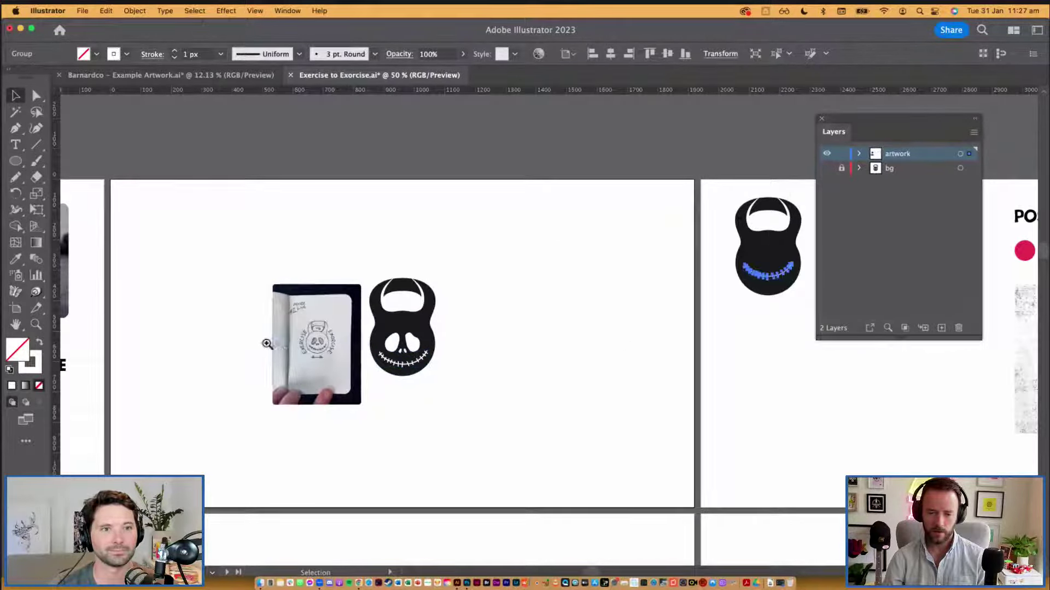
# Step: Shift the original stitched mouth slightly lower on the skull and expand its brush strokes' appearance into filled white shapes
pyautogui.scroll(5, 536, 403)
pyautogui.hscroll(-2, 536, 403)
pyautogui.scroll(1, 536, 402)
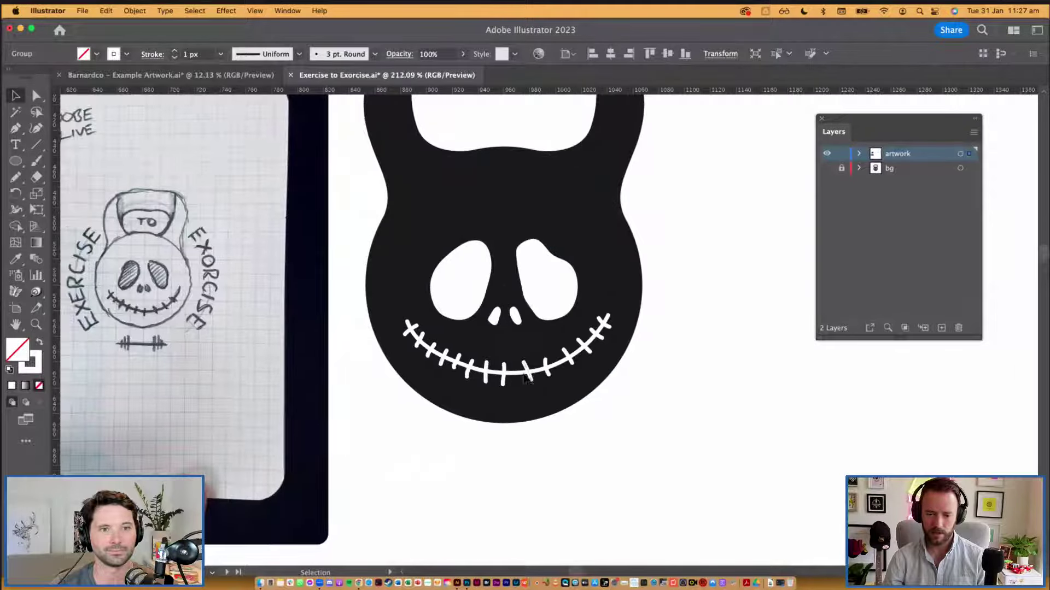
pyautogui.moveTo(524, 377); pyautogui.dragTo(524, 382)
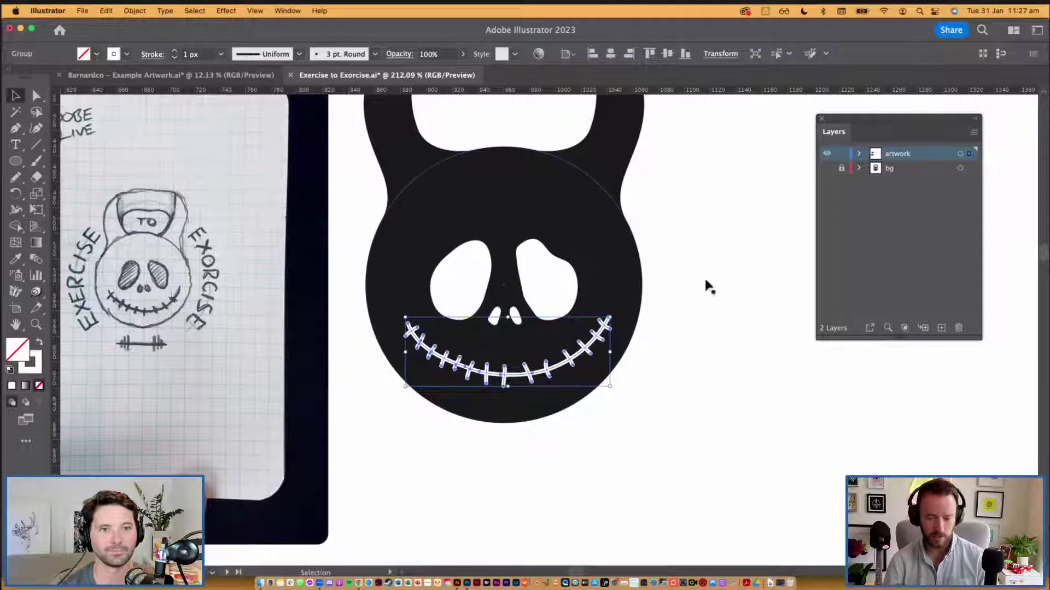
pyautogui.press('super+shift+o')
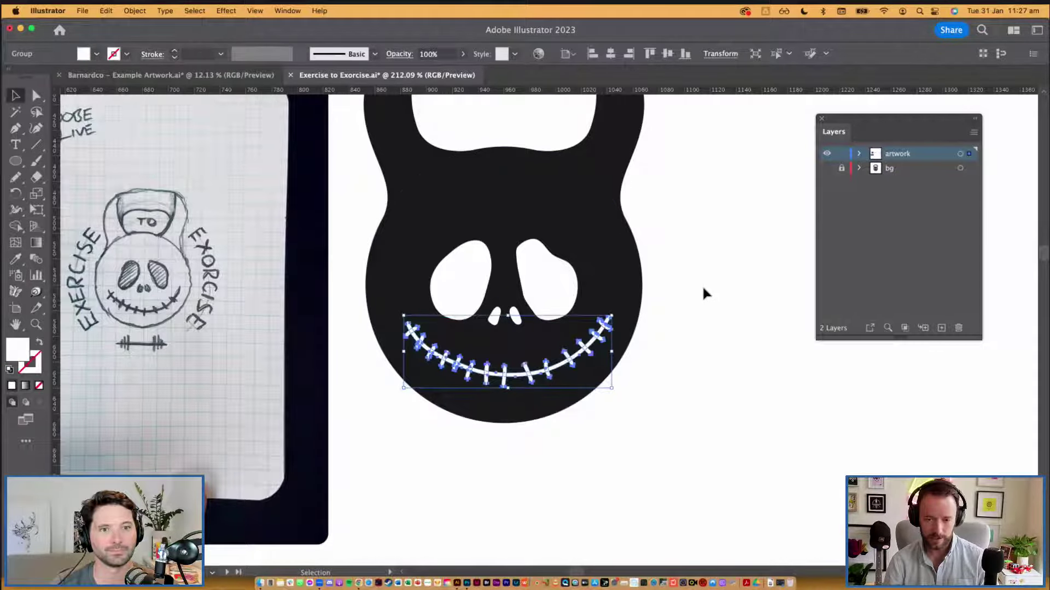
pyautogui.press('super+z')
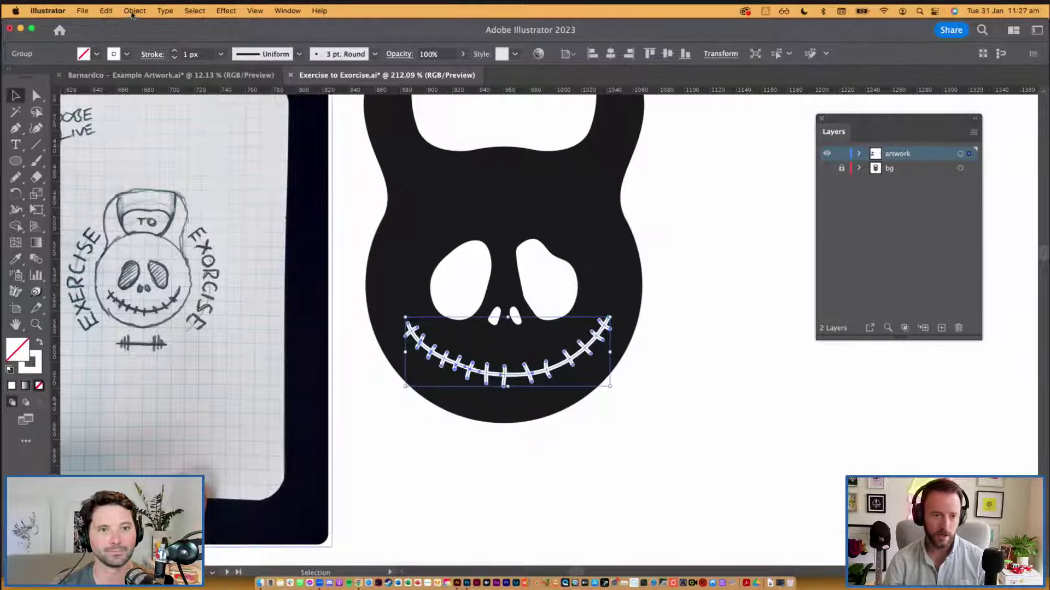
pyautogui.click(132, 12)
pyautogui.click(156, 171)
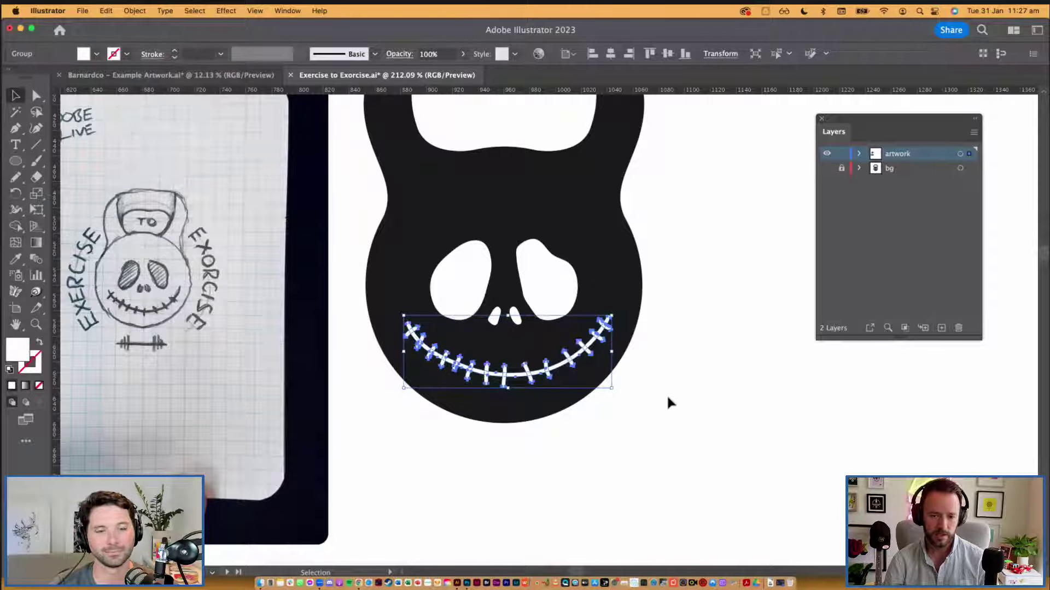
# Step: Check the expanded mouth's paths in outline view, then ungroup the smile and stitch shapes and deselect them
pyautogui.press('a')
pyautogui.press('super+y')
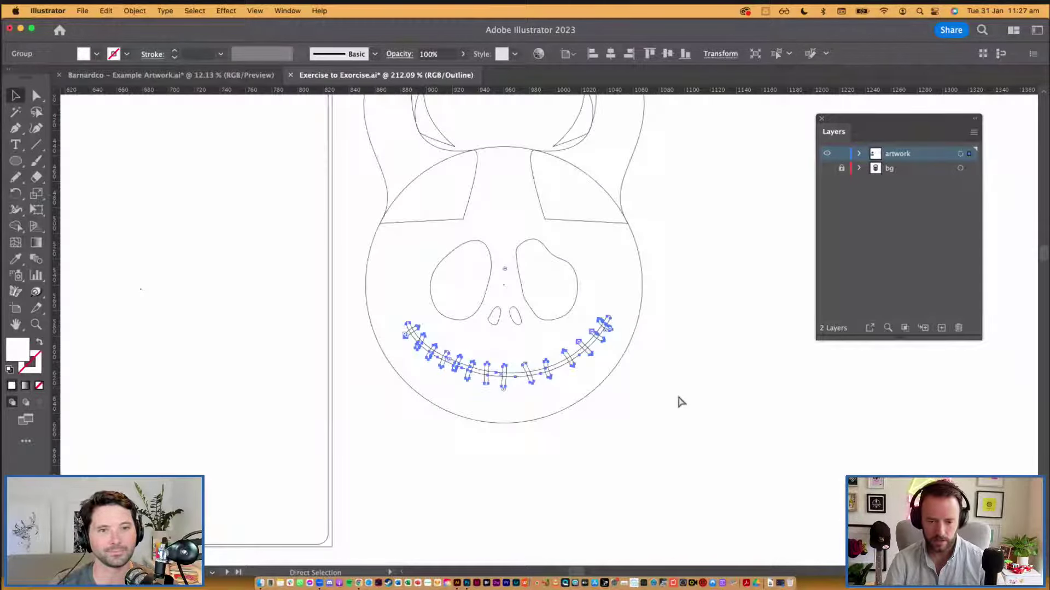
pyautogui.press('super+y')
pyautogui.press('v')
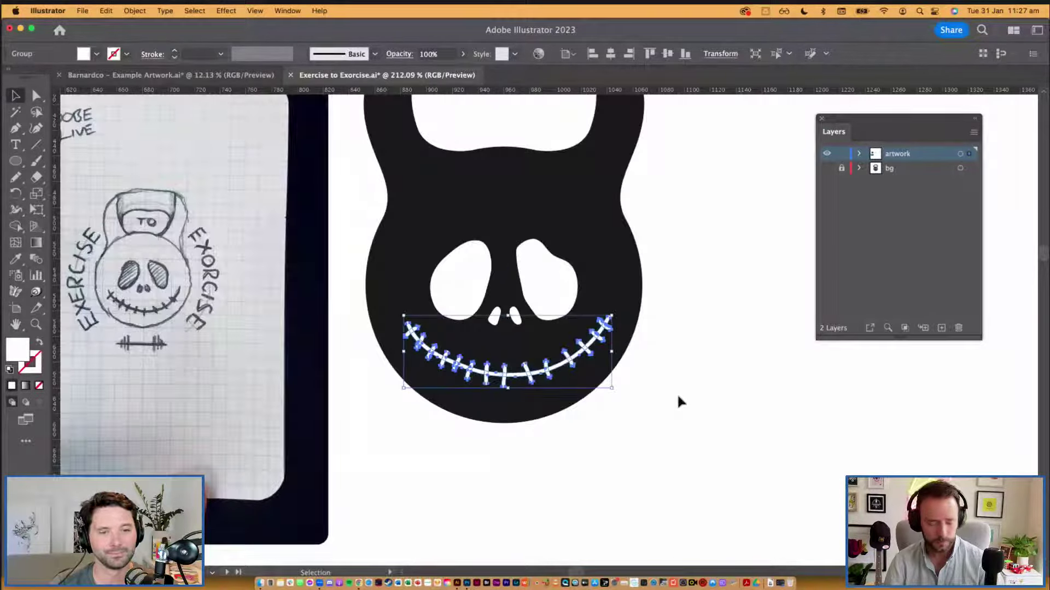
pyautogui.press('shift+super+g')
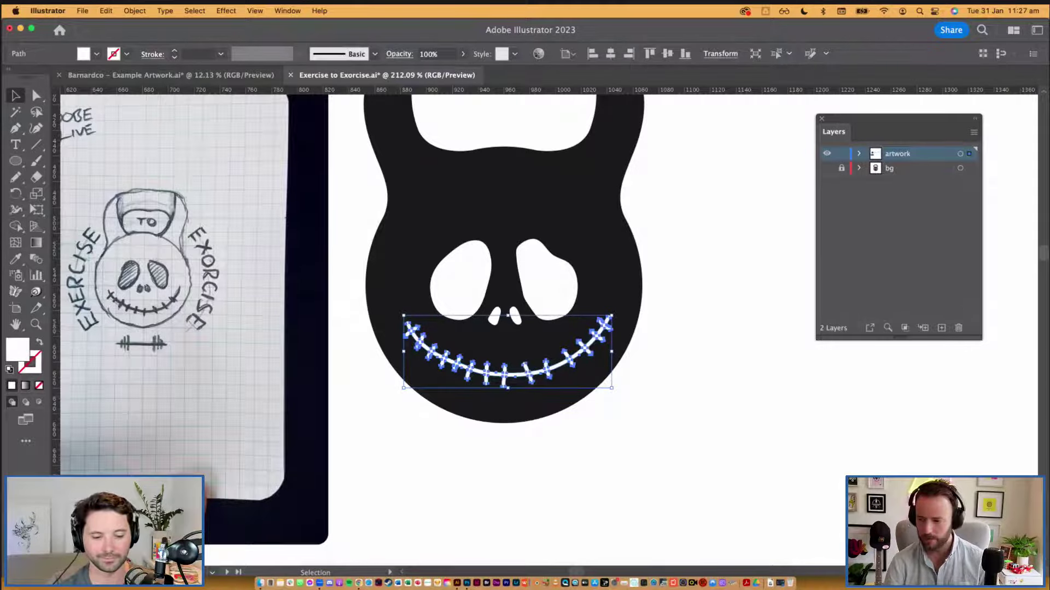
pyautogui.click(715, 331)
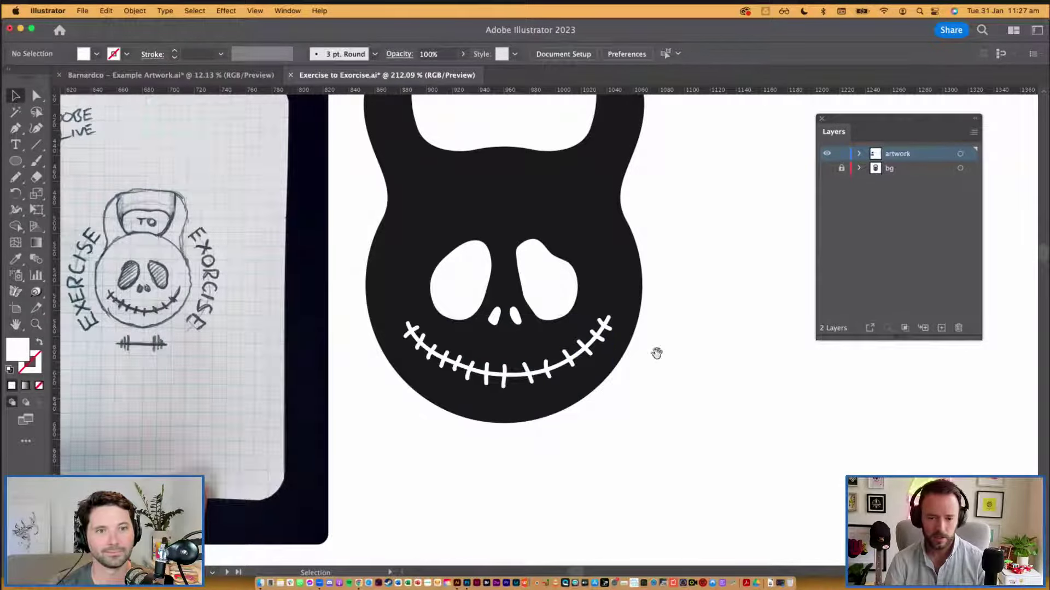
# Step: Apply a Roughen effect to the skull's stitched mouth with 5% relative size, detail 10 per inch and corner points
pyautogui.hscroll(-2, 670, 360)
pyautogui.moveTo(597, 367); pyautogui.dragTo(597, 372)
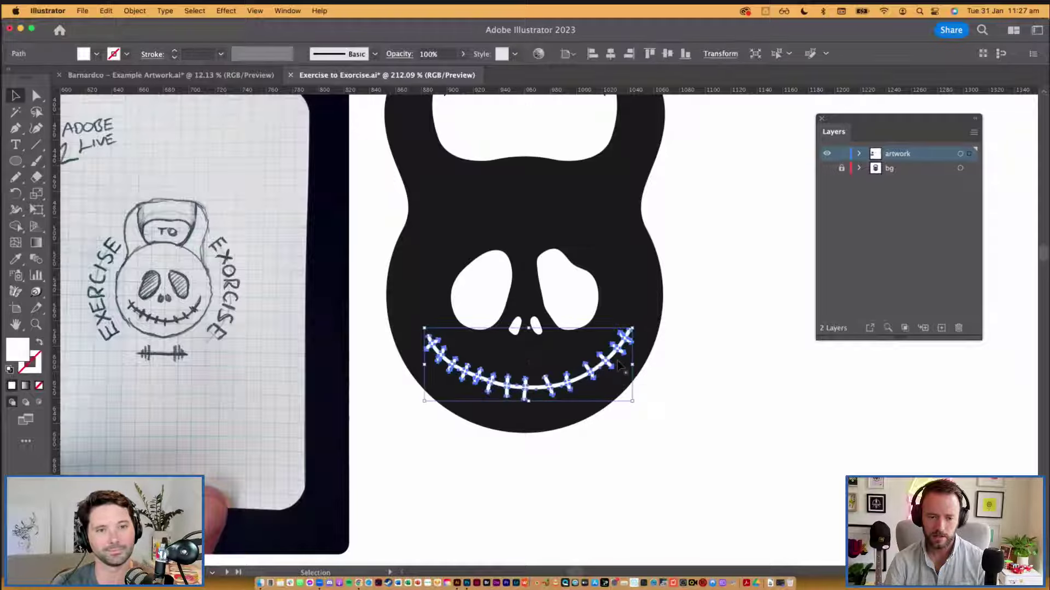
pyautogui.click(221, 12)
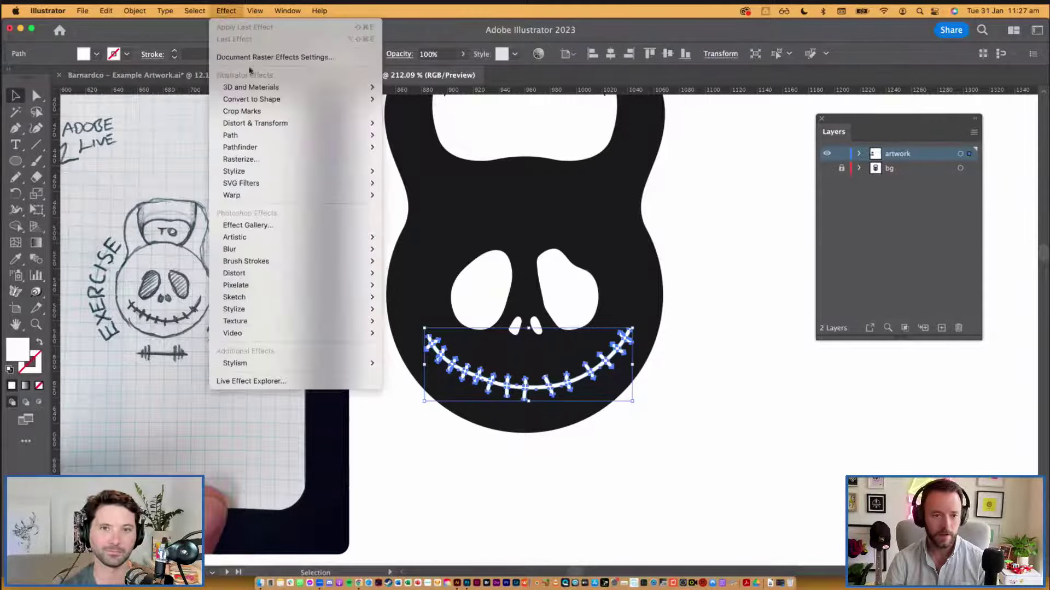
pyautogui.moveTo(272, 125)
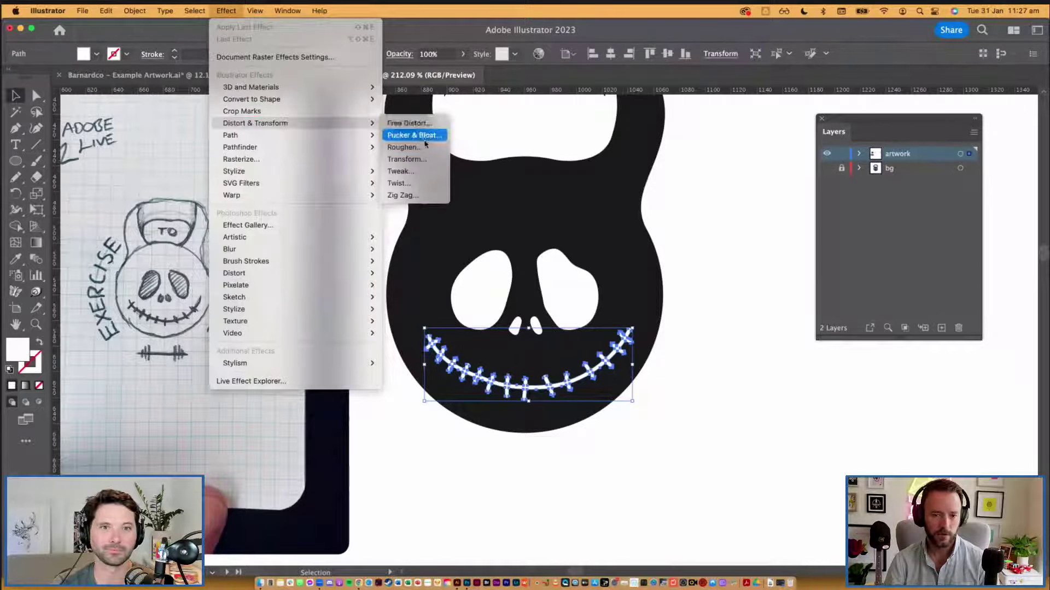
pyautogui.click(404, 147)
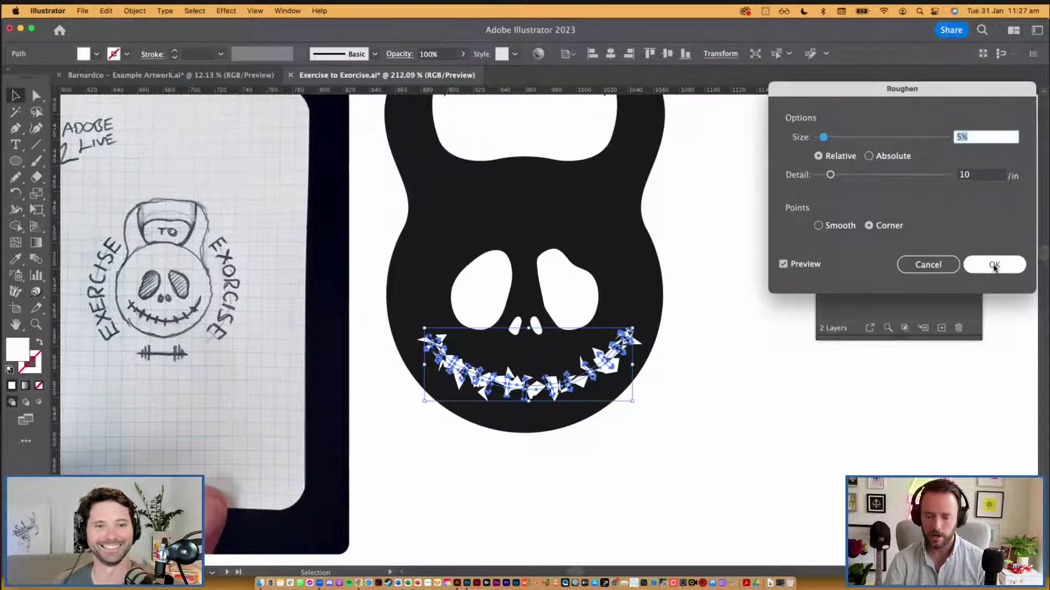
pyautogui.click(994, 267)
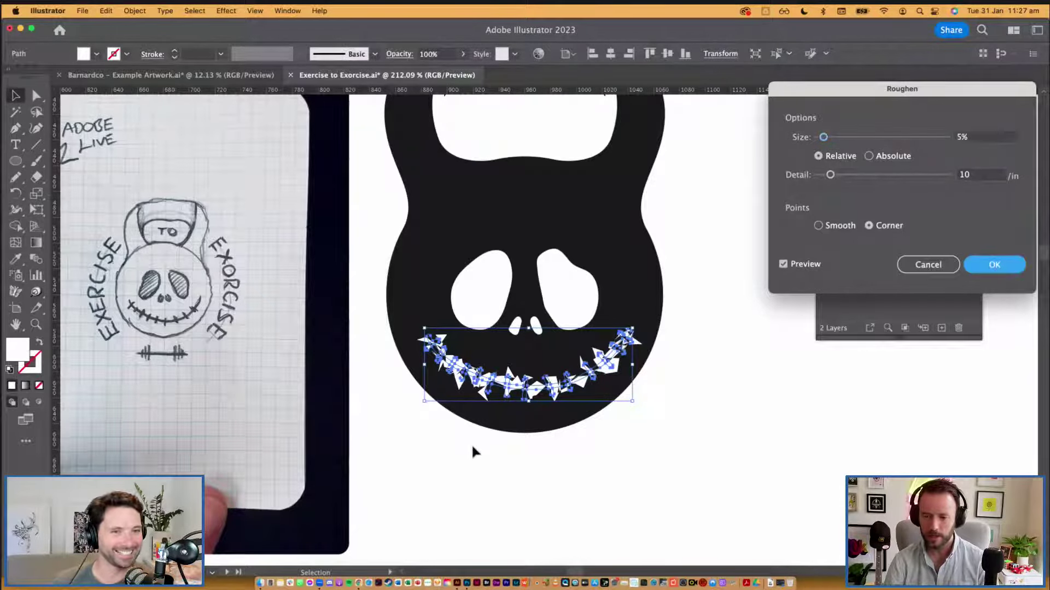
# Step: Bring up the mouth's appearance attributes beside the skull, enlarged to list every entry, and hide the layer list
pyautogui.keyDown('super'); pyautogui.click(514, 376); pyautogui.keyUp('super')
pyautogui.keyDown('super'); pyautogui.click(514, 375); pyautogui.keyUp('super')
pyautogui.moveTo(615, 298); pyautogui.dragTo(363, 362)
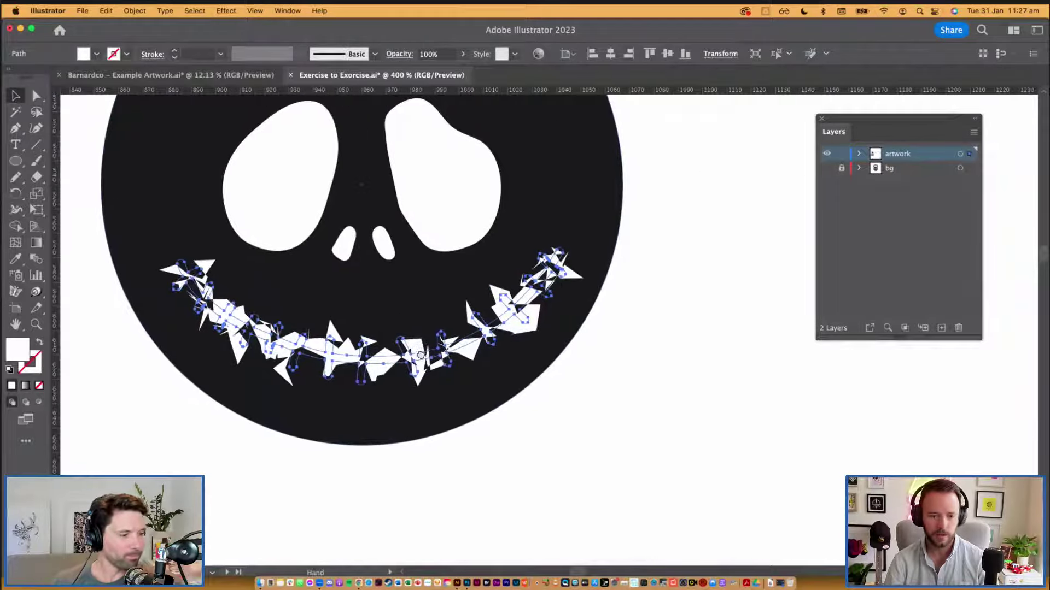
pyautogui.hotkey('shift', 'F6')
pyautogui.moveTo(802, 305); pyautogui.dragTo(701, 181)
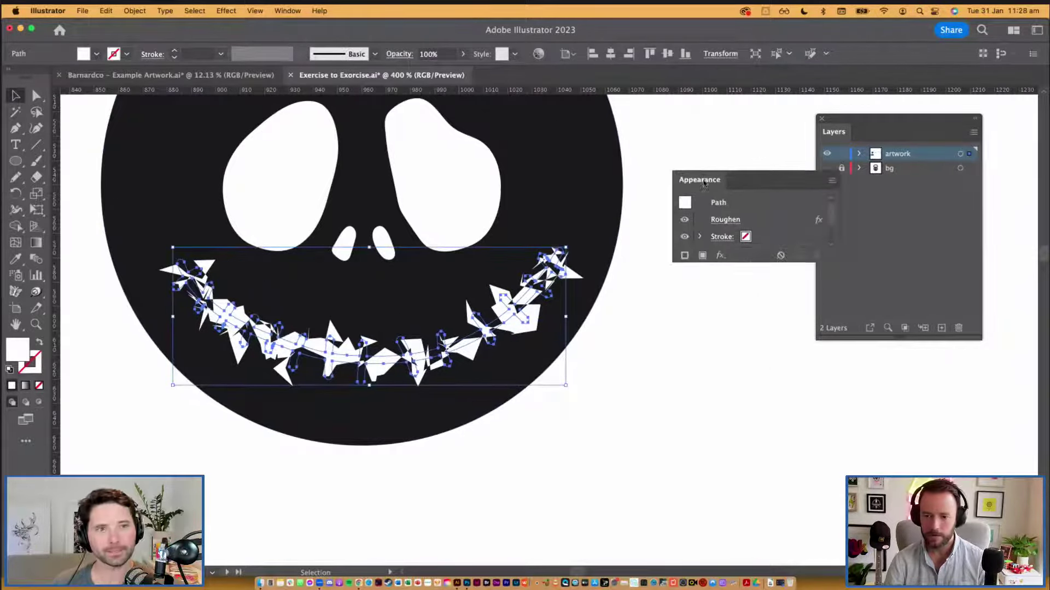
pyautogui.press('F7')
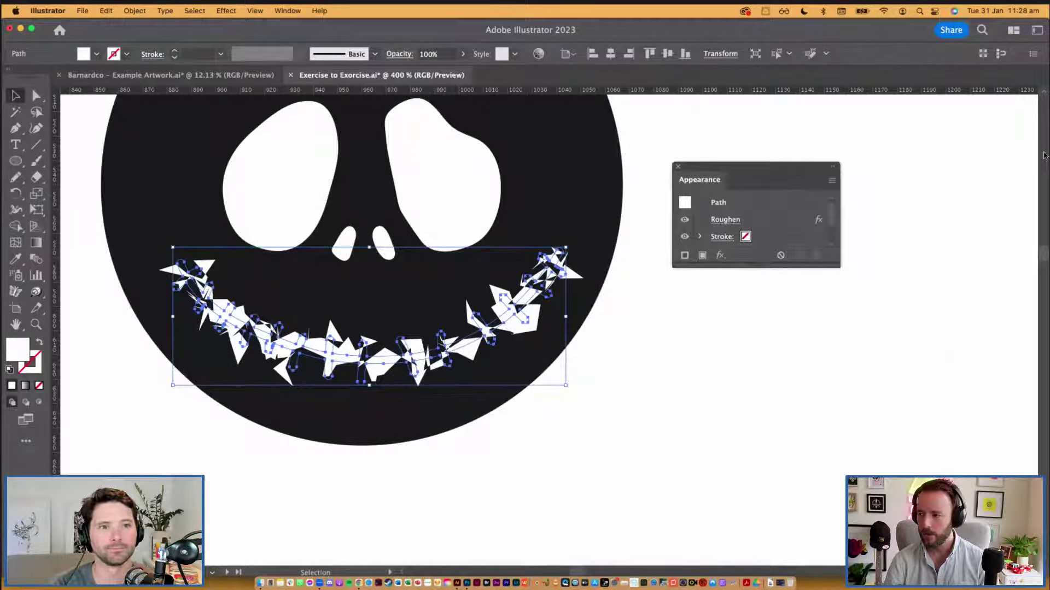
pyautogui.moveTo(738, 268); pyautogui.dragTo(749, 304)
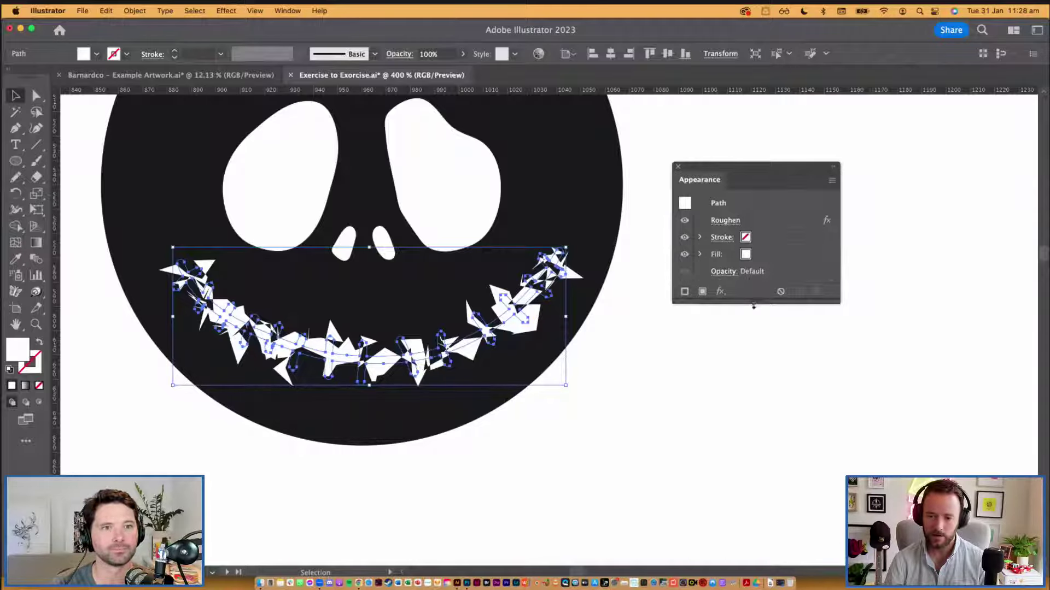
# Step: Reopen the mouth's Roughen effect with preview on and switch it to smooth points and absolute sizing
pyautogui.click(725, 221)
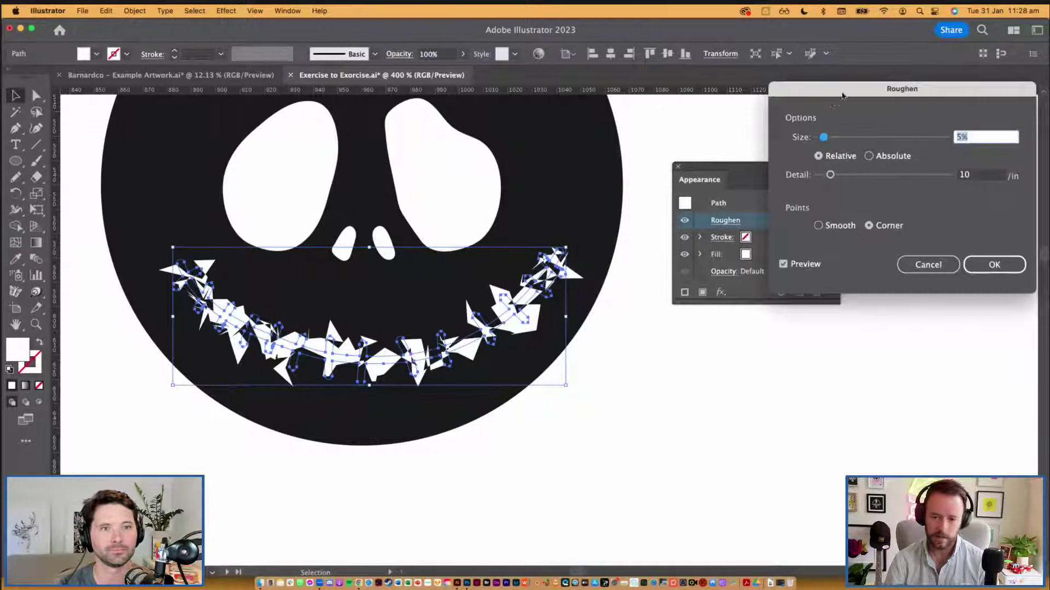
pyautogui.moveTo(843, 97); pyautogui.dragTo(687, 181)
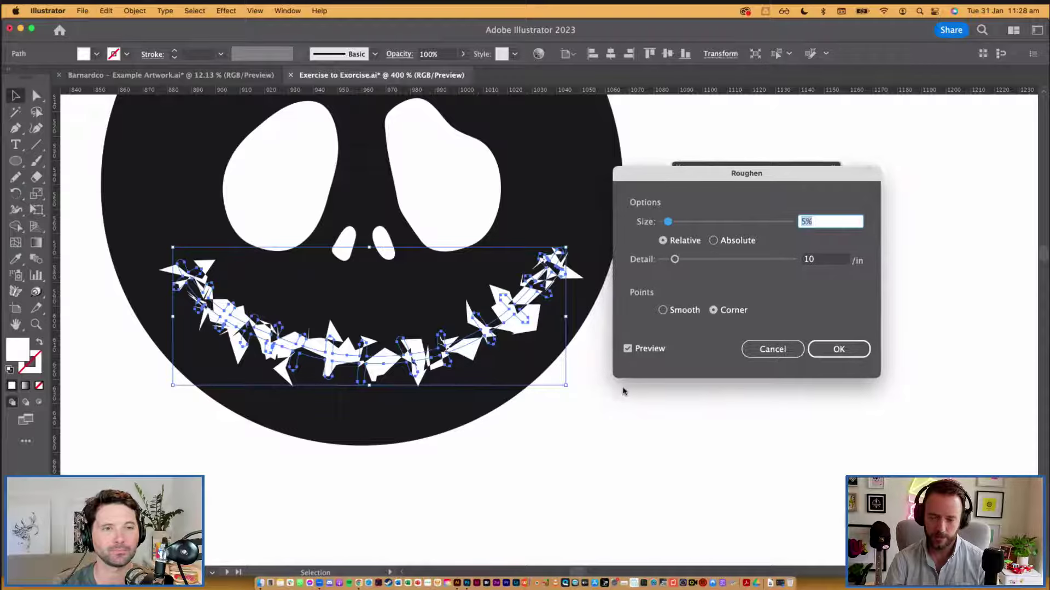
pyautogui.click(628, 349)
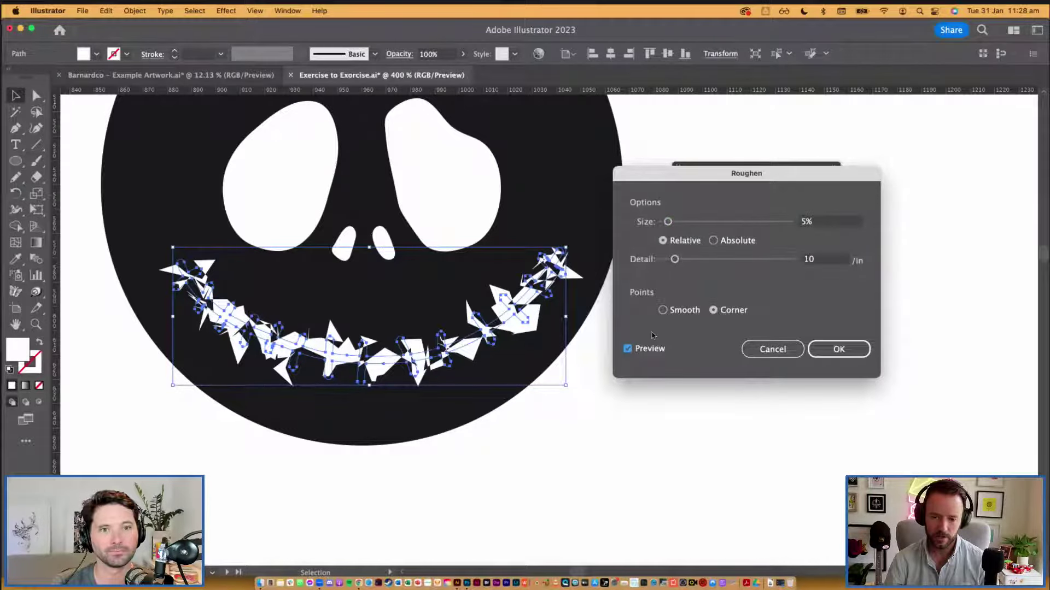
pyautogui.click(663, 310)
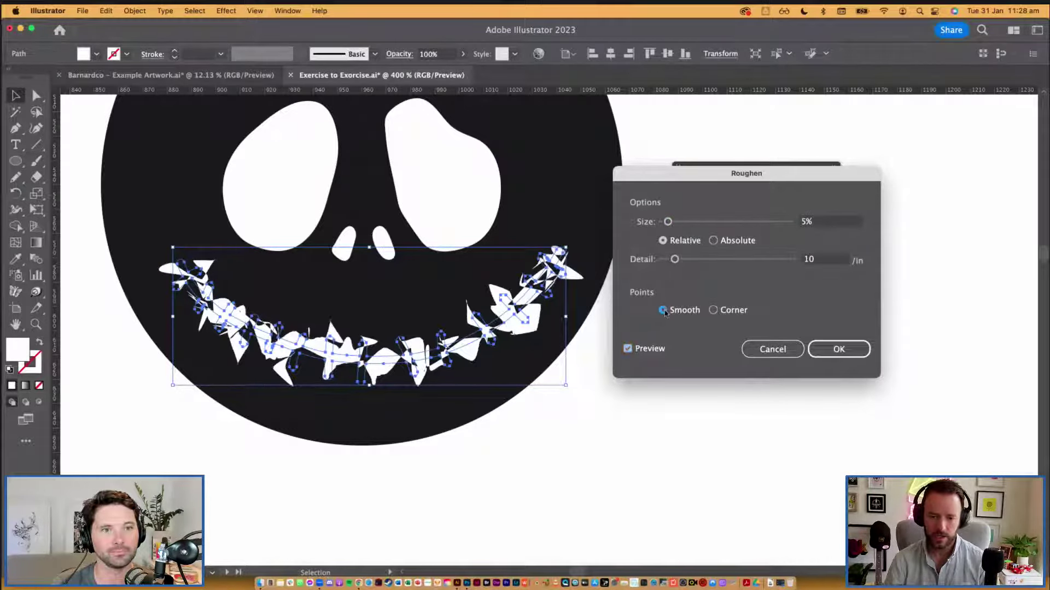
pyautogui.click(714, 240)
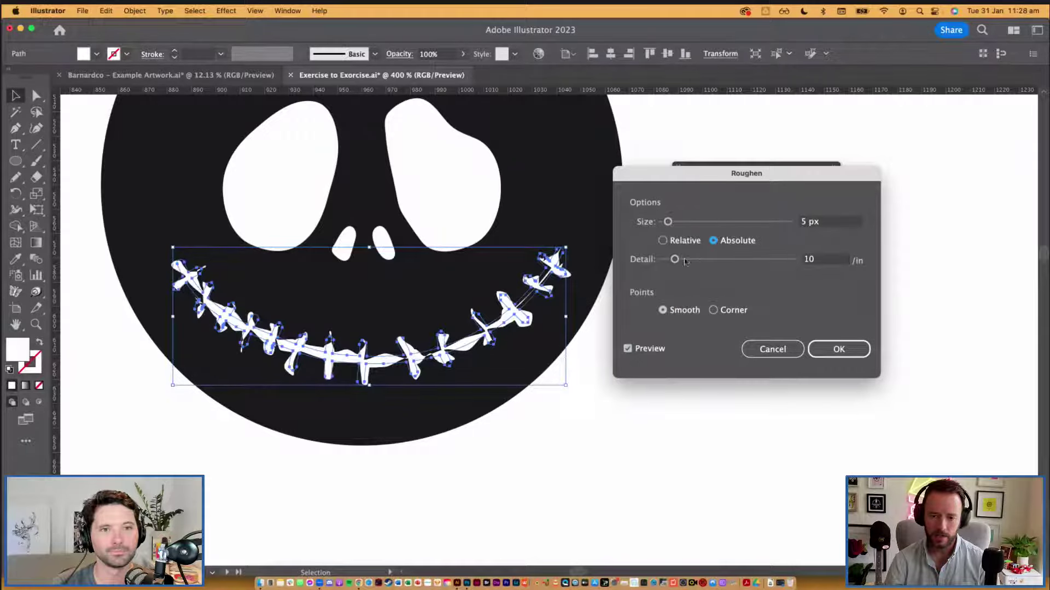
# Step: Reduce the Roughen size to 1.5 px
pyautogui.moveTo(671, 226); pyautogui.dragTo(666, 224)
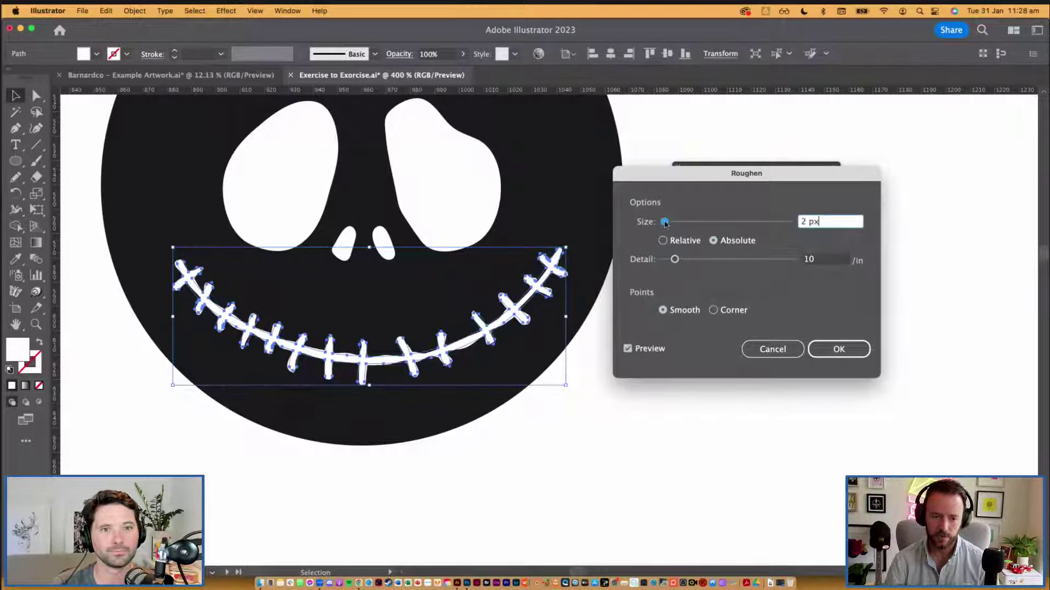
pyautogui.moveTo(665, 224); pyautogui.dragTo(663, 223)
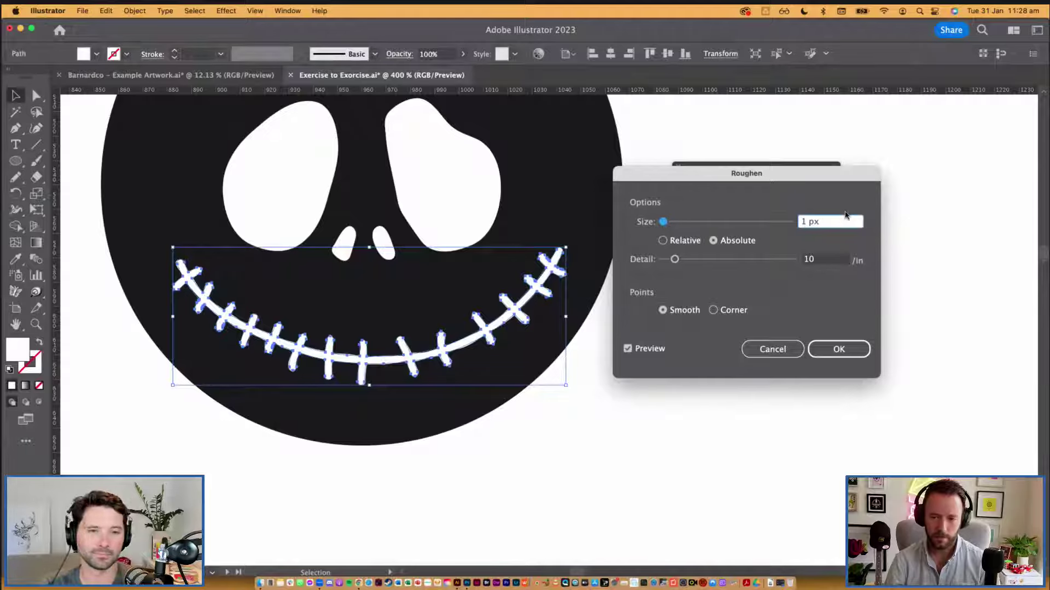
pyautogui.press('BackSpace')
pyautogui.press('BackSpace')
pyautogui.press('BackSpace')
pyautogui.write('.5')
pyautogui.press('Tab')
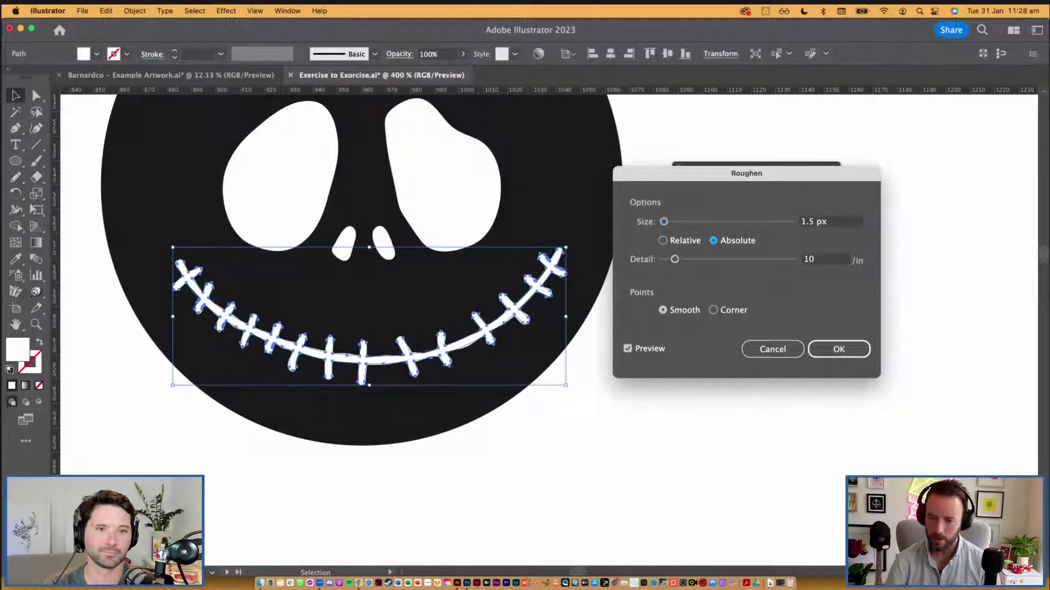
# Step: Set the Roughen detail to 16 per inch, apply the effect and deselect the mouth
pyautogui.moveTo(675, 260); pyautogui.dragTo(700, 262)
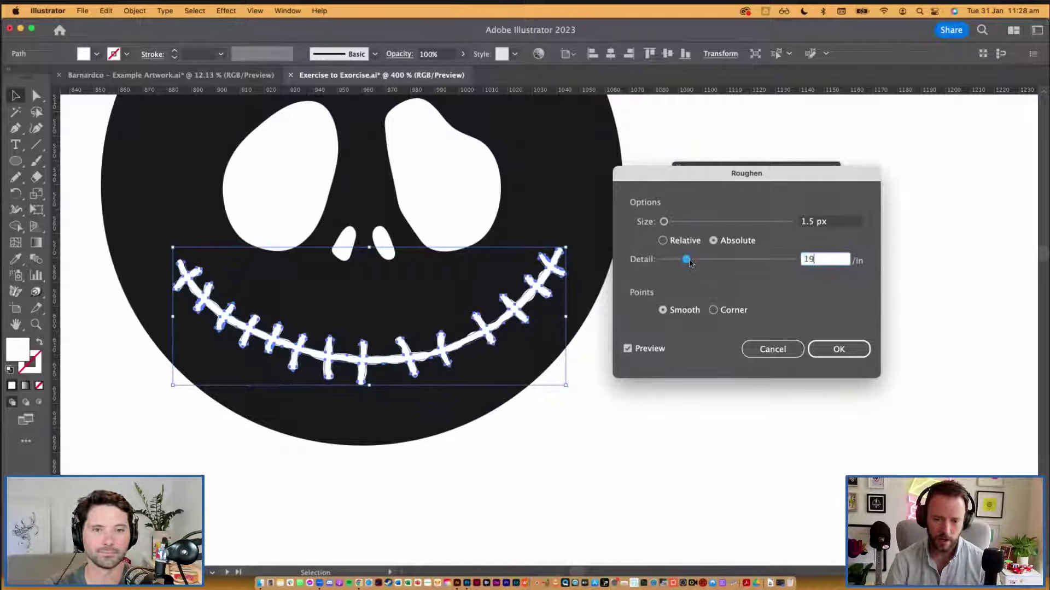
pyautogui.moveTo(754, 261); pyautogui.dragTo(683, 263)
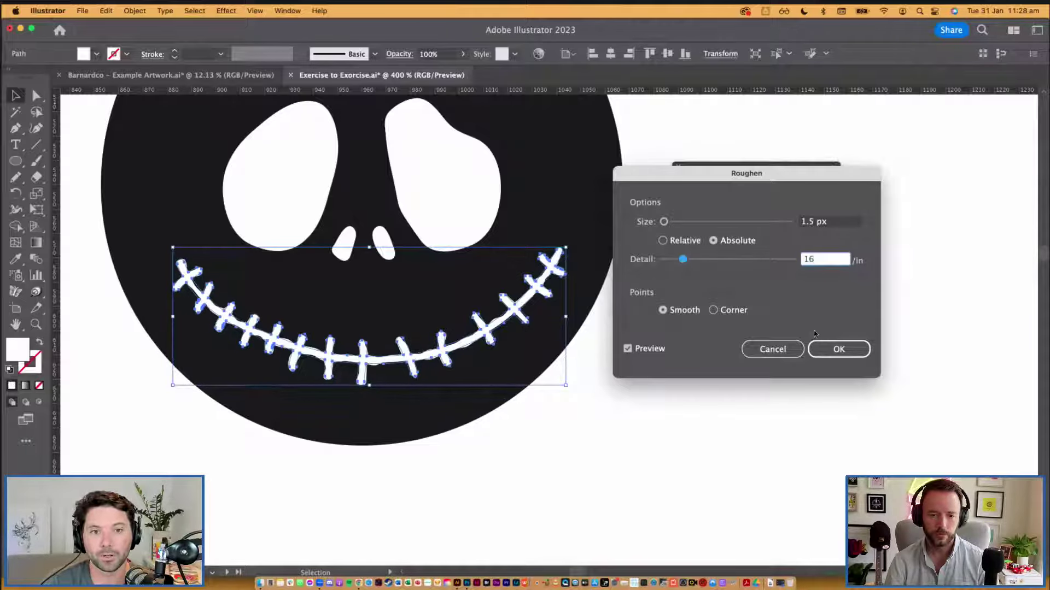
pyautogui.click(837, 349)
pyautogui.click(695, 378)
pyautogui.moveTo(410, 334); pyautogui.dragTo(425, 365)
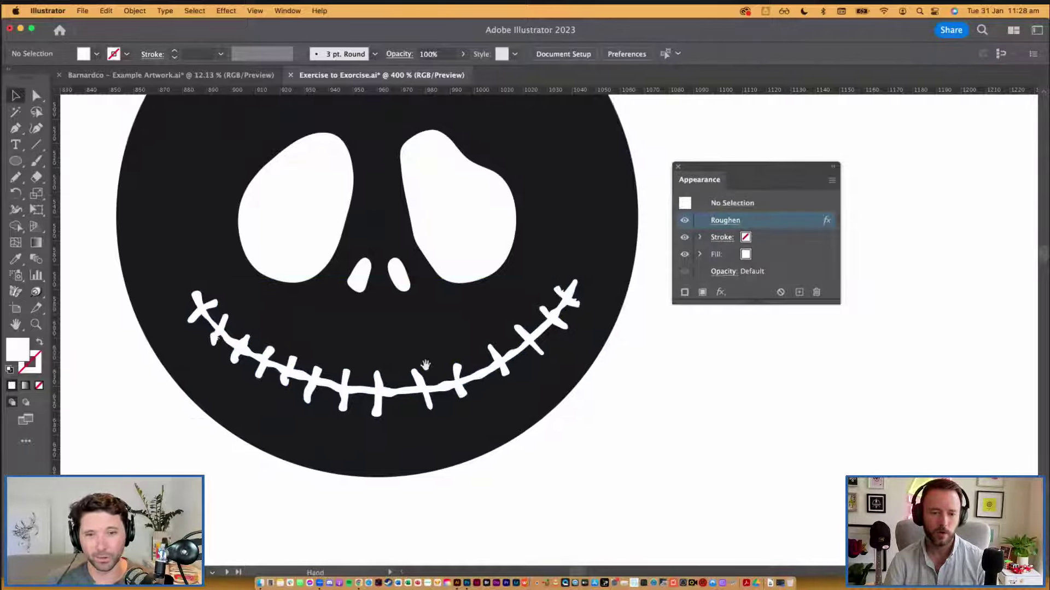
# Step: Compare relative and absolute sizing in the mouth's Roughen settings, keeping absolute size 1.5 px and detail 16 per inch
pyautogui.click(474, 376)
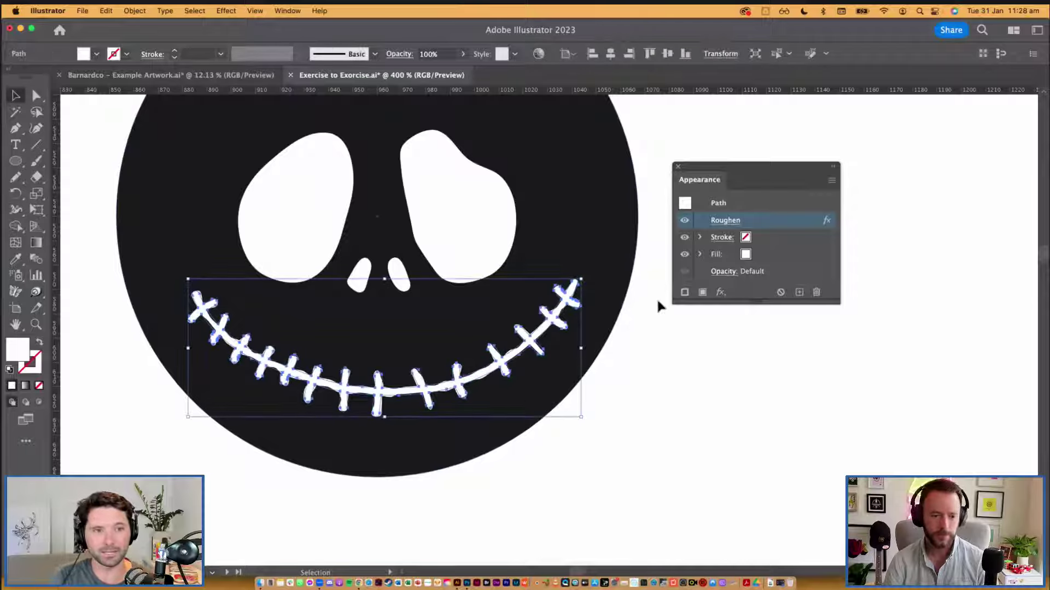
pyautogui.click(725, 221)
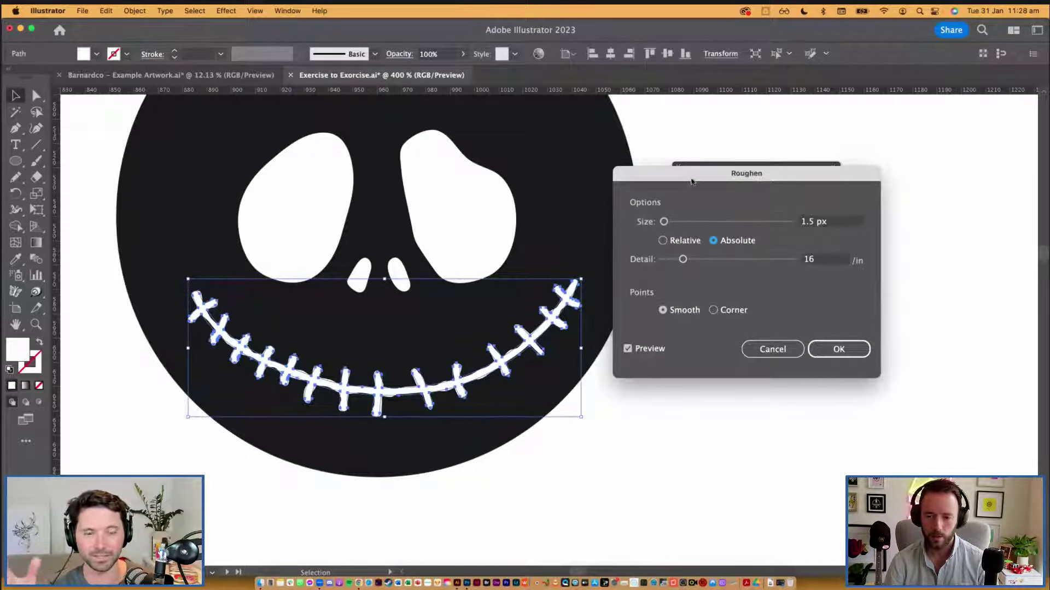
pyautogui.moveTo(691, 182); pyautogui.dragTo(694, 181)
pyautogui.click(665, 241)
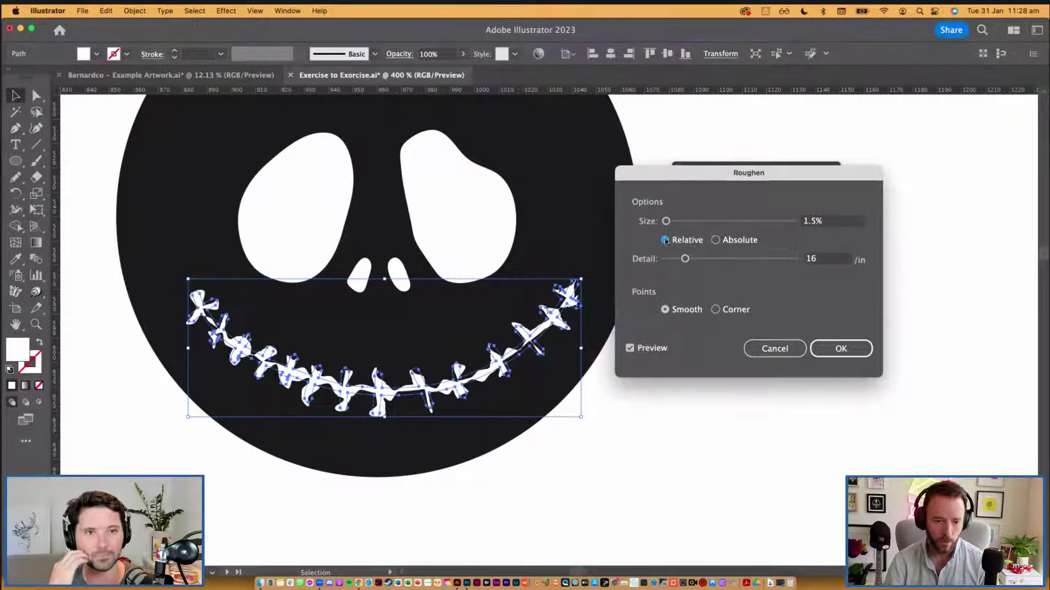
pyautogui.click(716, 240)
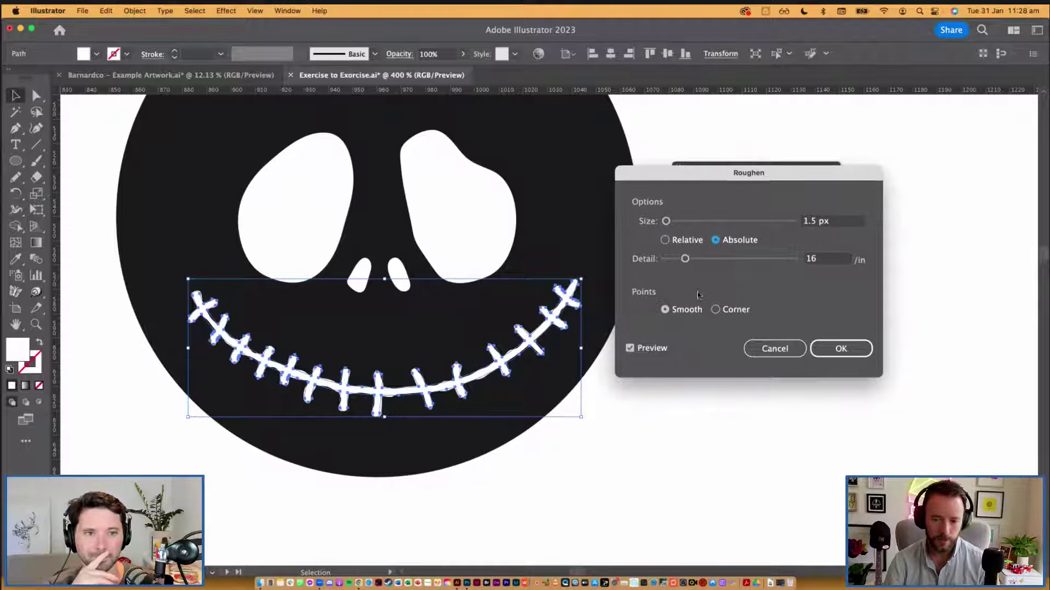
pyautogui.moveTo(687, 260); pyautogui.dragTo(685, 261)
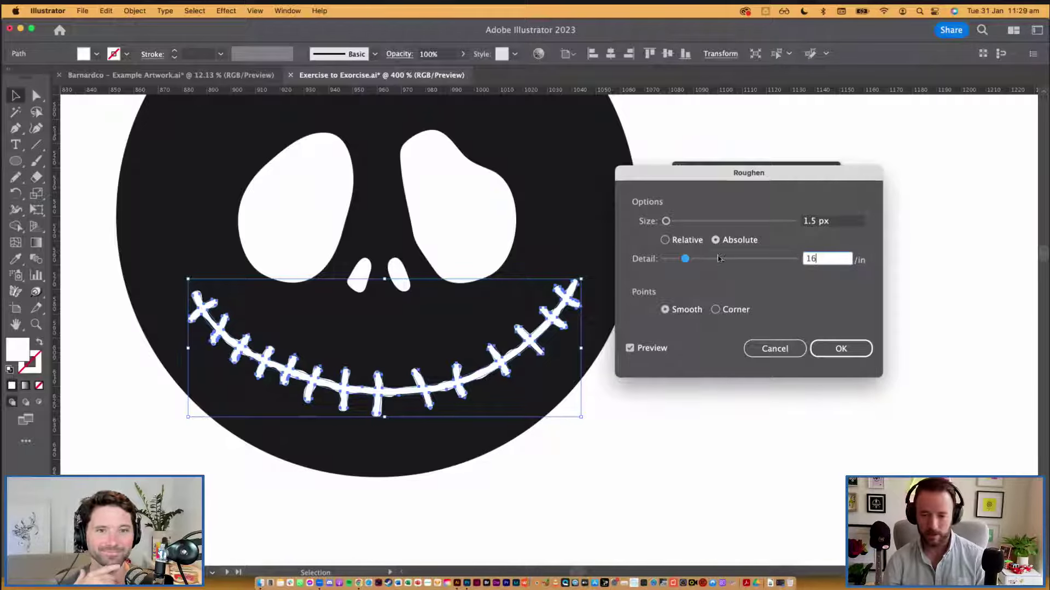
pyautogui.moveTo(701, 174)
pyautogui.mouseDown()
pyautogui.moveTo(707, 145)
pyautogui.moveTo(707, 169)
pyautogui.mouseUp()
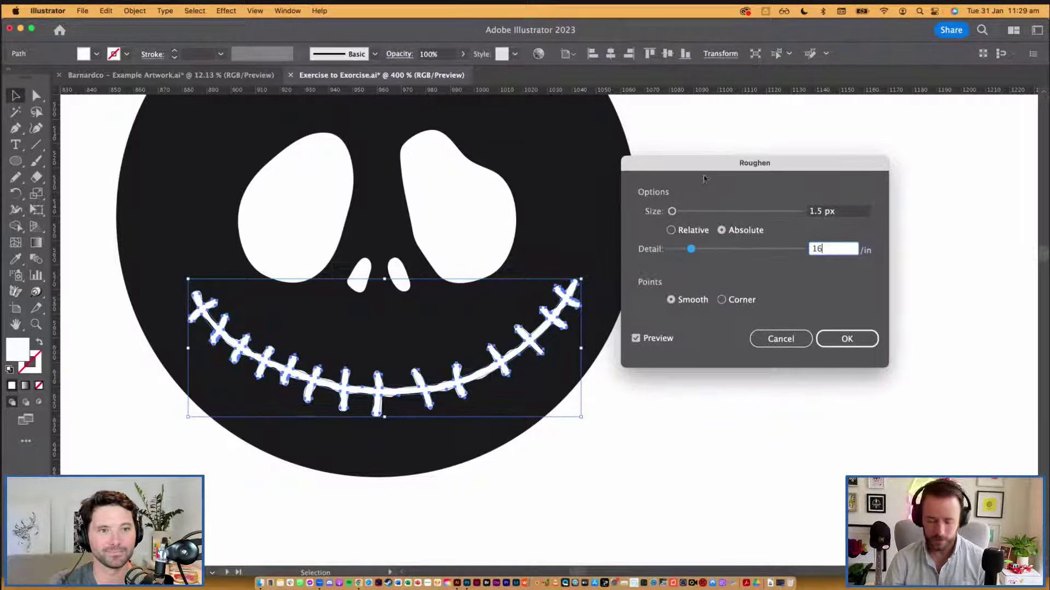
pyautogui.click(846, 339)
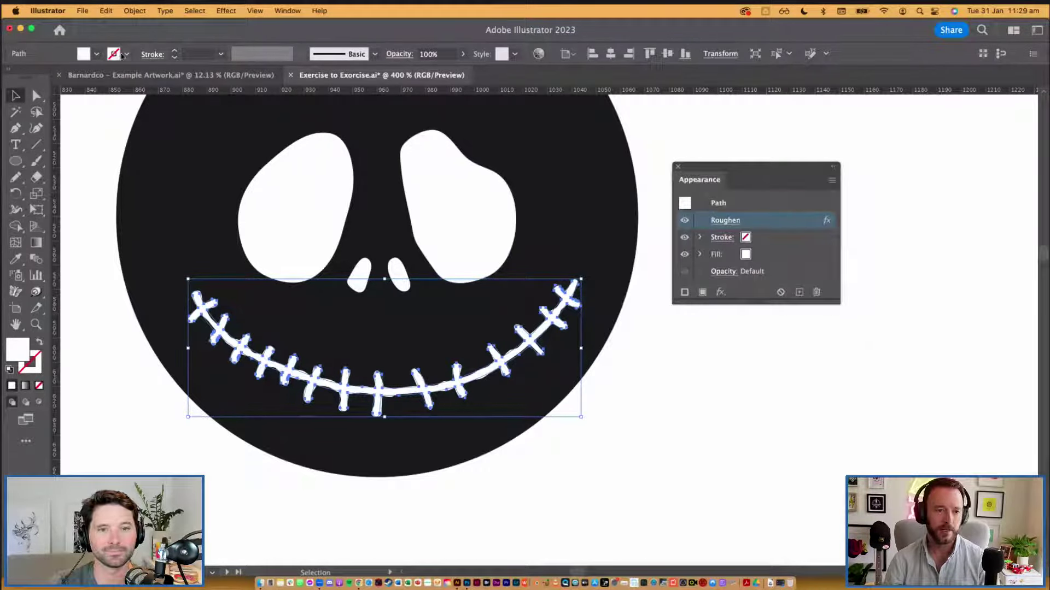
# Step: Thicken the roughened mouth with a 1 px white stroke and check it against the whole kettlebell
pyautogui.click(125, 54)
pyautogui.click(30, 78)
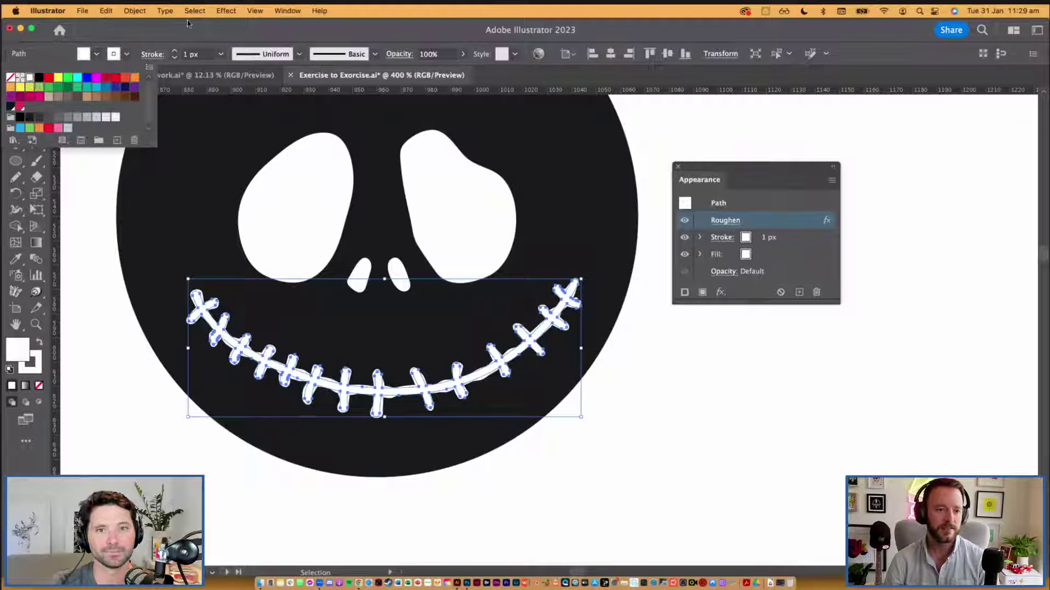
pyautogui.click(672, 392)
pyautogui.scroll(-5, 674, 394)
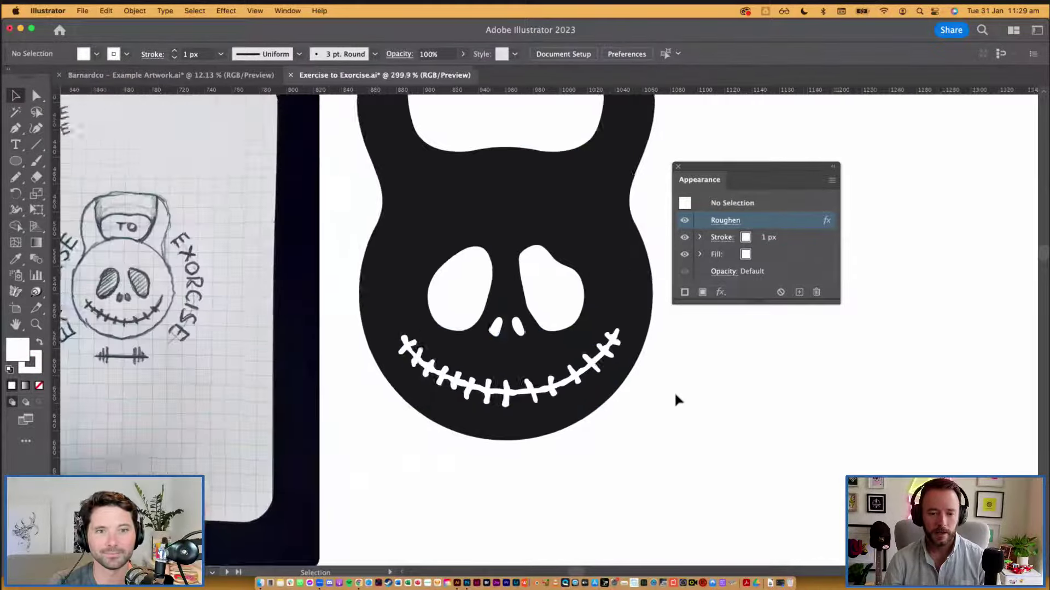
pyautogui.scroll(-2, 674, 392)
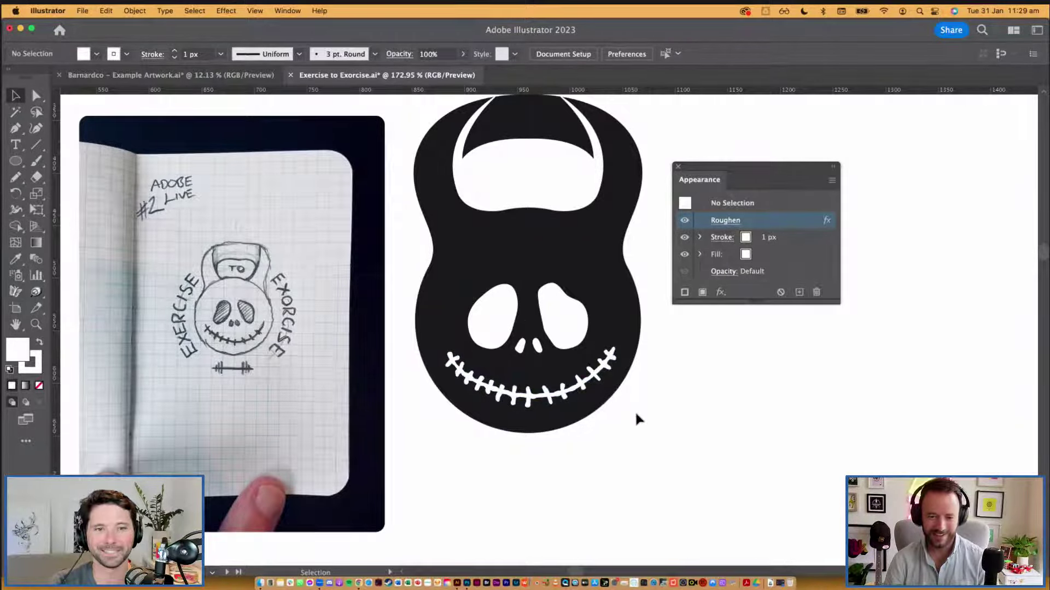
pyautogui.scroll(-2, 636, 419)
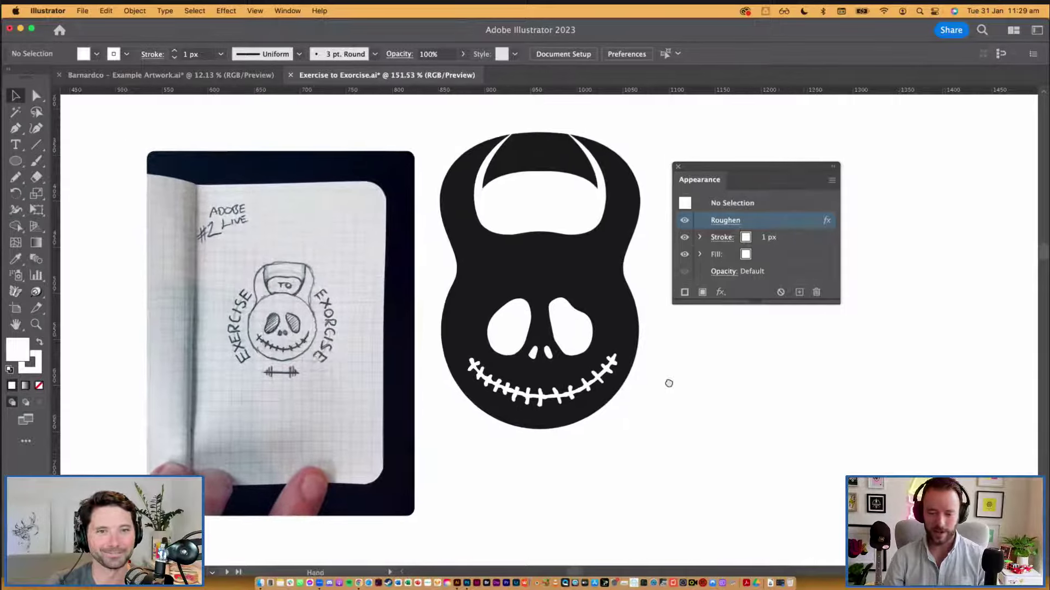
# Step: Try to shift the roughened mouth slightly on the skull and undo the move
pyautogui.scroll(1, 669, 384)
pyautogui.moveTo(574, 406); pyautogui.dragTo(568, 410)
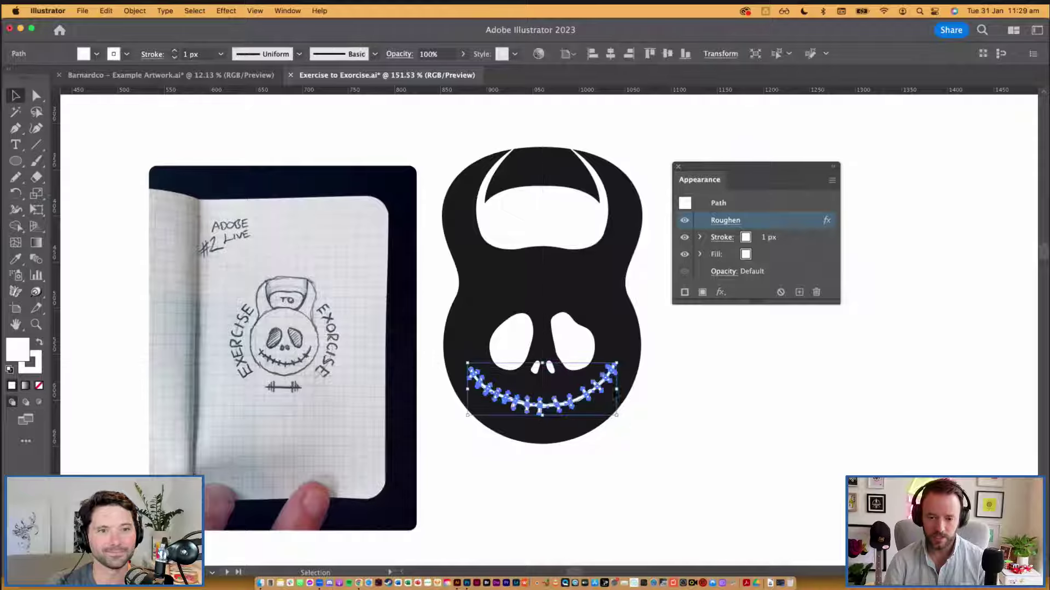
pyautogui.hotkey('ctrl', 'z')
# Step: Move the grouped eyes and nostrils slightly higher above the mouth, fine-tune them with a small downward nudge, and deselect
pyautogui.moveTo(554, 375); pyautogui.dragTo(557, 374)
pyautogui.click(683, 383)
pyautogui.scroll(1, 668, 375)
pyautogui.hscroll(1, 667, 375)
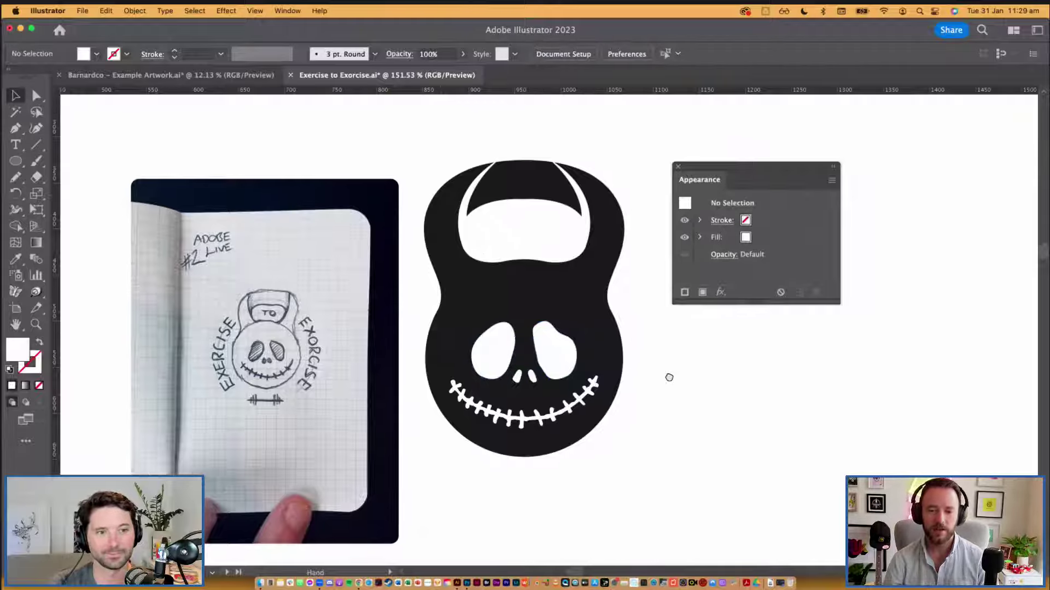
pyautogui.click(562, 368)
pyautogui.press('Down')
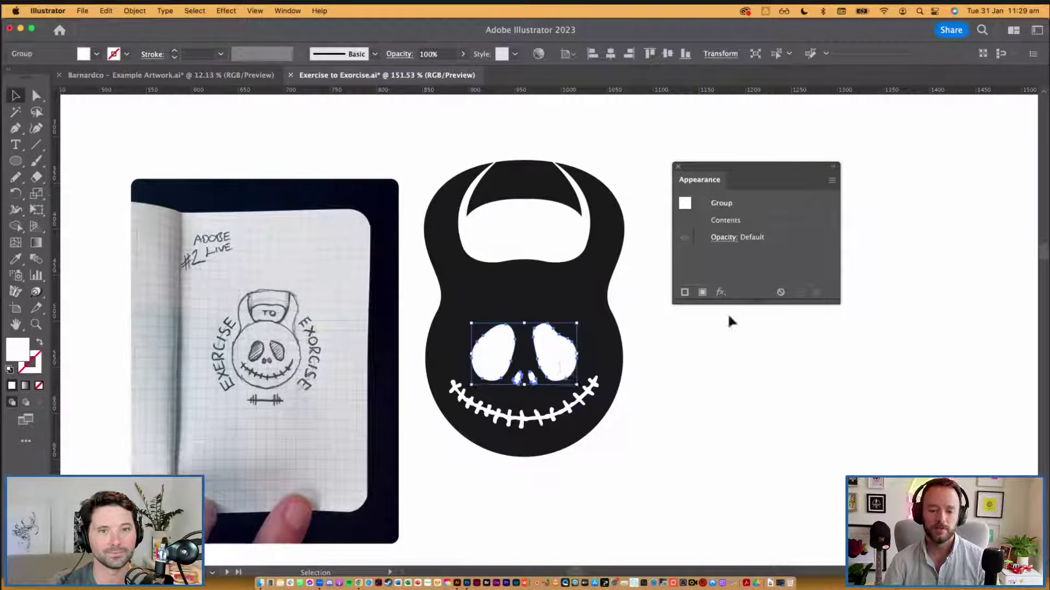
pyautogui.click(713, 378)
pyautogui.scroll(-1, 712, 376)
pyautogui.hscroll(-1, 712, 376)
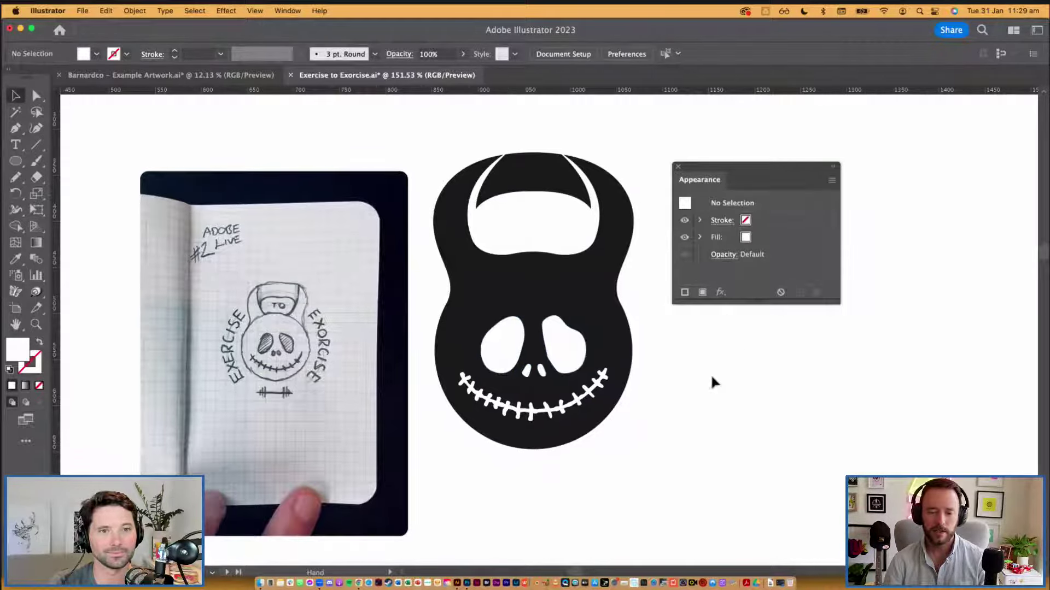
pyautogui.click(564, 351)
pyautogui.keyDown('shift'); pyautogui.click(579, 396); pyautogui.keyUp('shift')
pyautogui.click(654, 424)
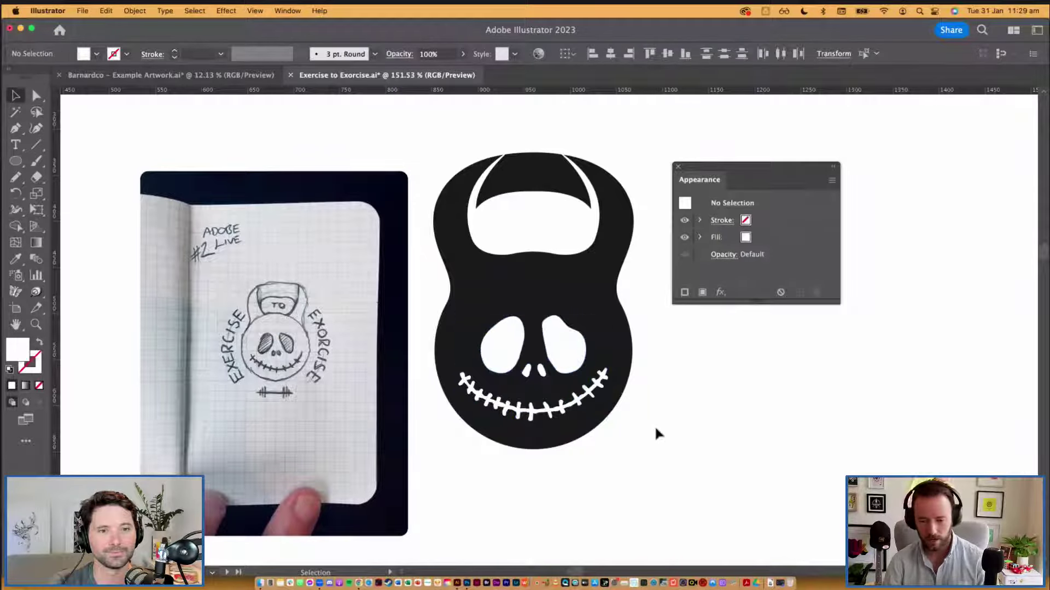
pyautogui.moveTo(698, 379); pyautogui.dragTo(686, 390)
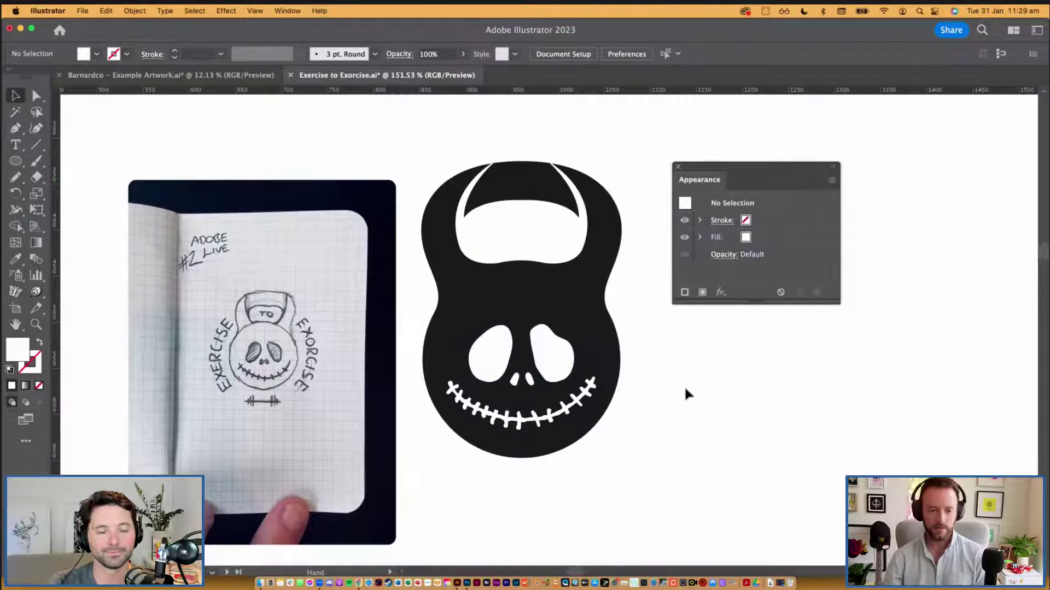
pyautogui.scroll(-2, 663, 393)
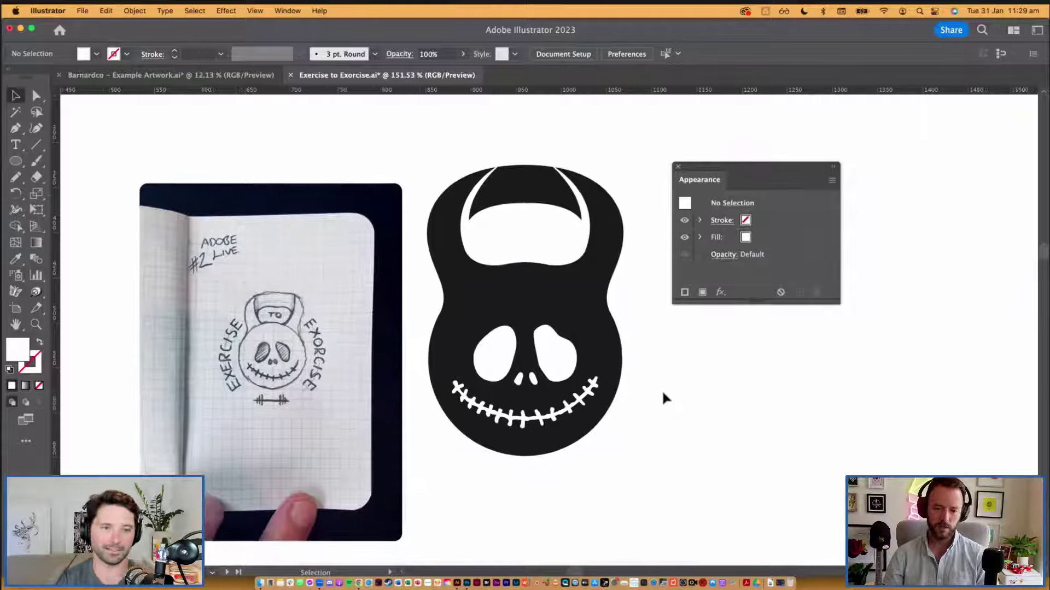
# Step: Ungroup the eyes and nostrils, and shift each eye slightly outward to widen the gap between them
pyautogui.click(556, 369)
pyautogui.press('super+shift+g')
pyautogui.click(715, 377)
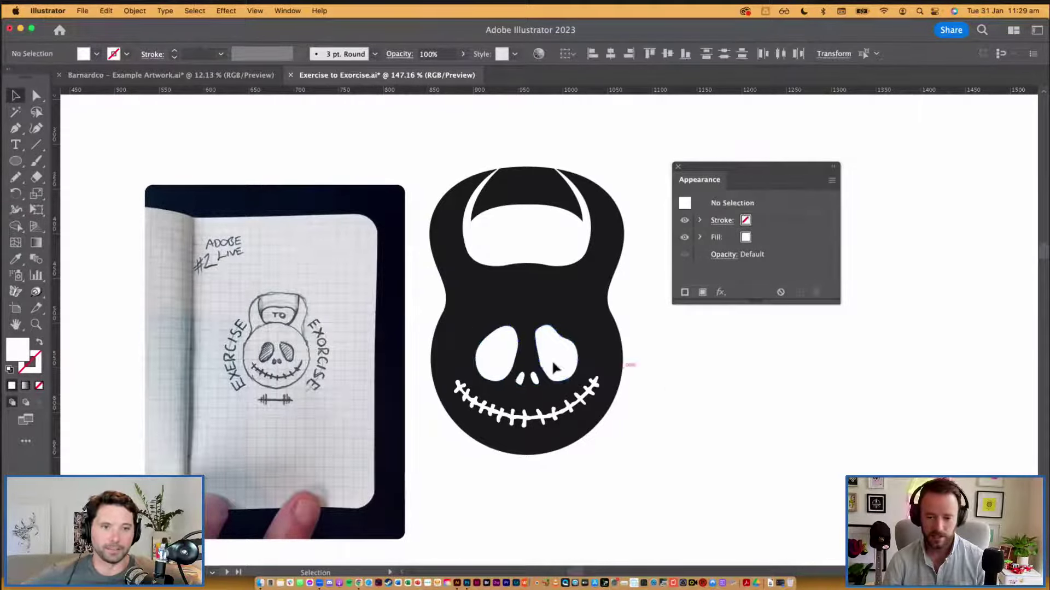
pyautogui.click(549, 359)
pyautogui.click(495, 354)
pyautogui.click(725, 374)
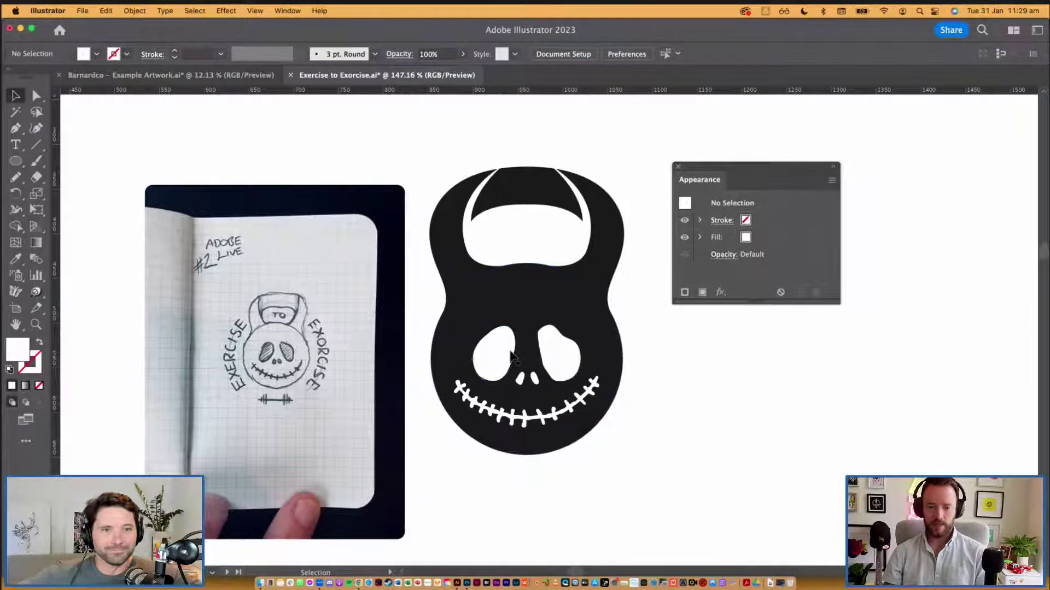
# Step: Redraw the upper outer edge of the skull's left eye with the Pencil tool, giving it a straighter slant
pyautogui.click(492, 355)
pyautogui.press('super+space')
pyautogui.click(531, 379)
pyautogui.press('n')
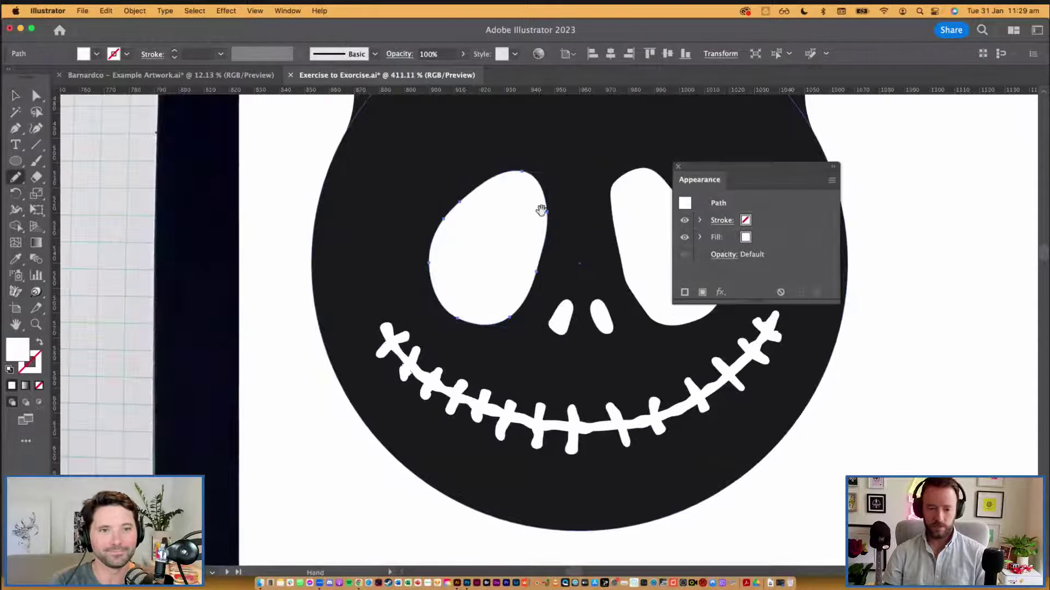
pyautogui.scroll(3, 539, 210)
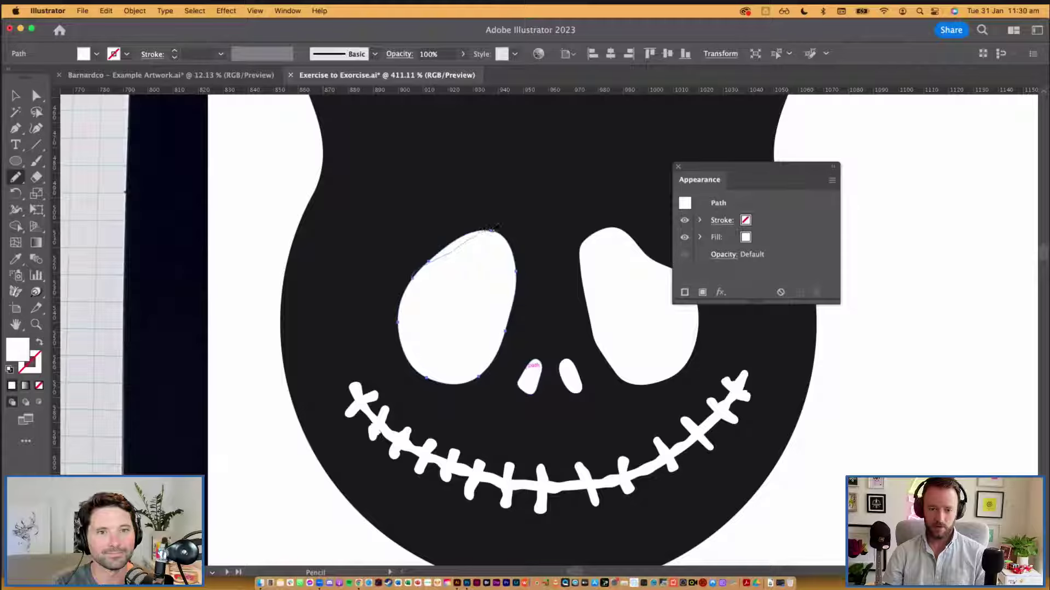
pyautogui.moveTo(493, 226); pyautogui.dragTo(496, 227)
pyautogui.press('v')
pyautogui.click(710, 403)
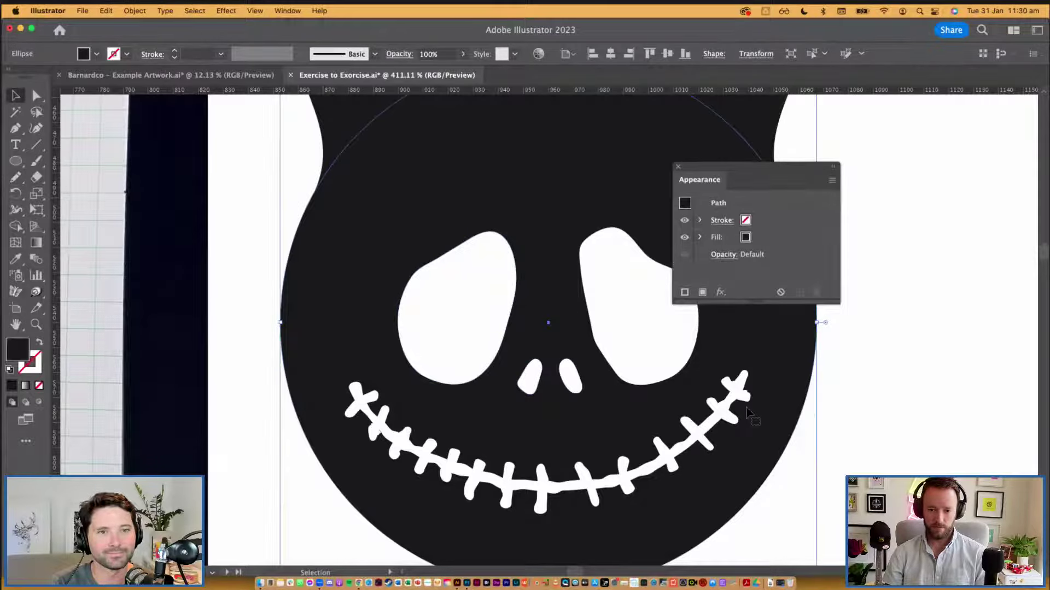
# Step: Make the skull's left eye slightly narrower on its outer side and check the face against the whole kettlebell
pyautogui.scroll(-3, 710, 402)
pyautogui.moveTo(590, 351); pyautogui.dragTo(429, 360)
pyautogui.click(441, 368)
pyautogui.click(862, 440)
pyautogui.scroll(-4, 567, 409)
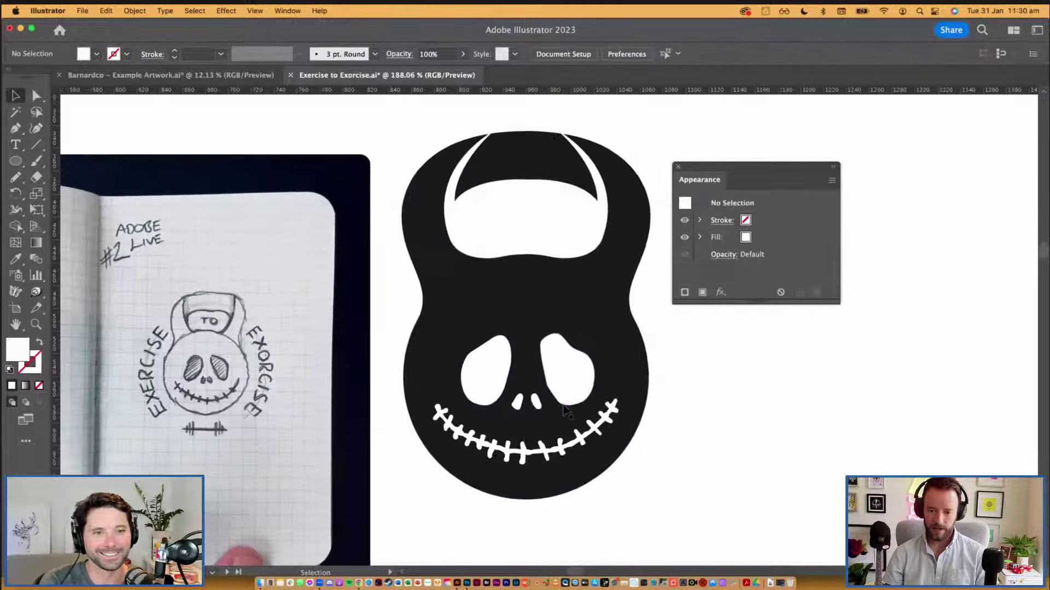
pyautogui.scroll(-1, 567, 409)
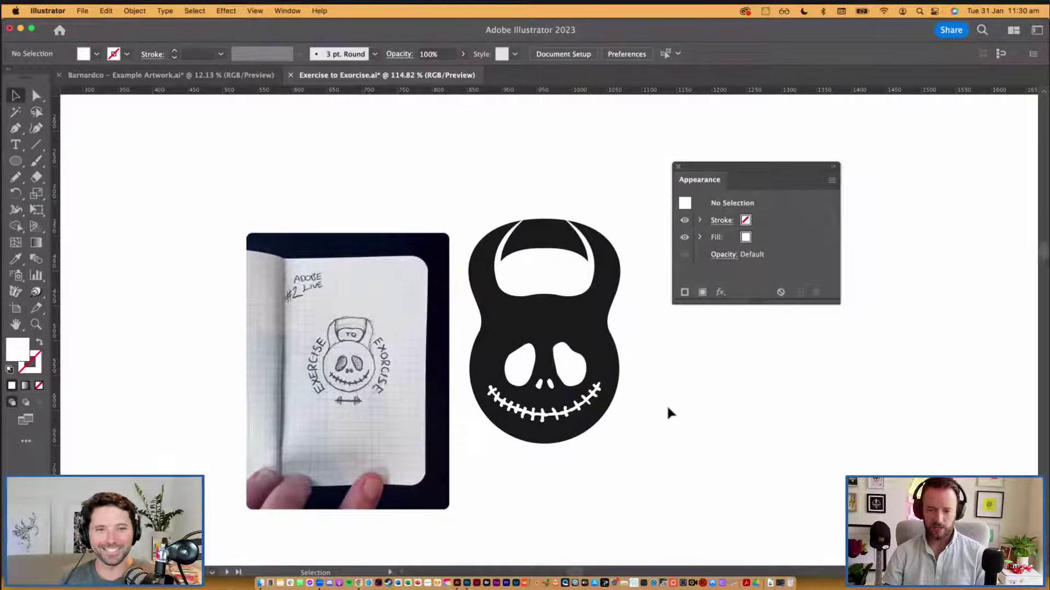
pyautogui.click(604, 416)
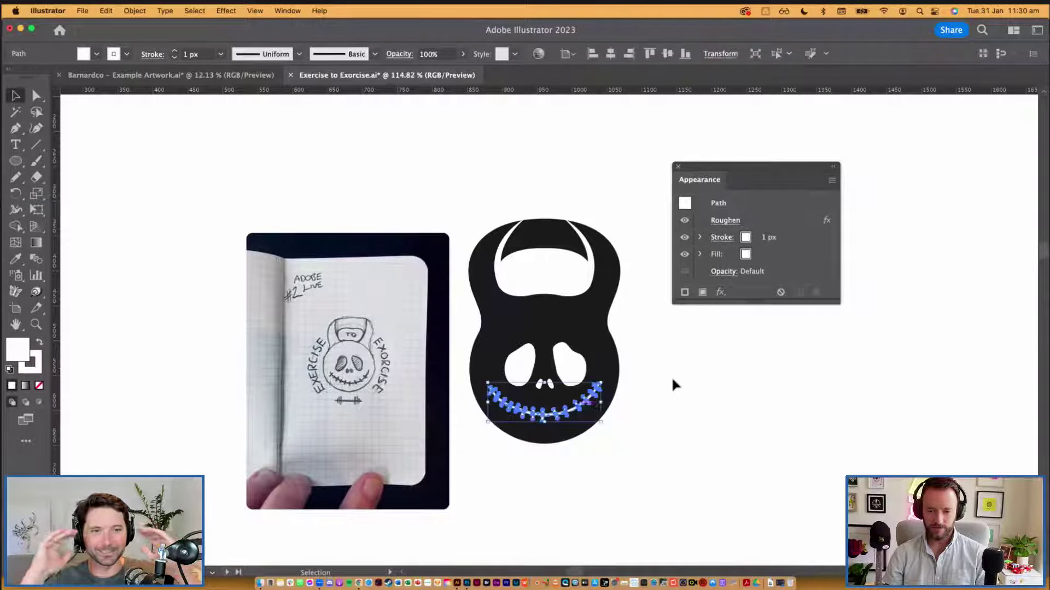
pyautogui.click(671, 376)
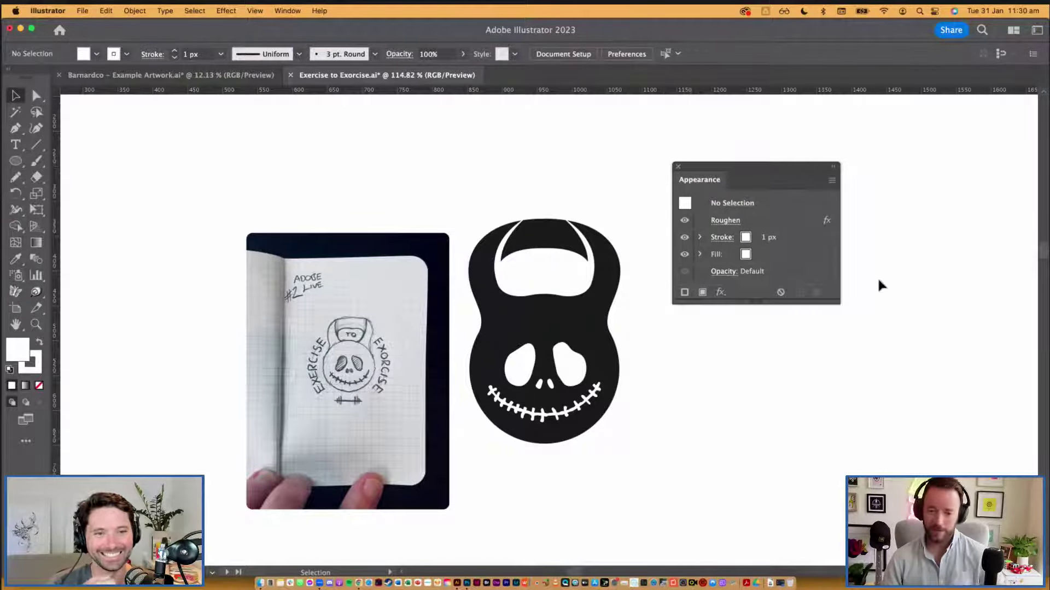
pyautogui.moveTo(715, 377); pyautogui.dragTo(704, 380)
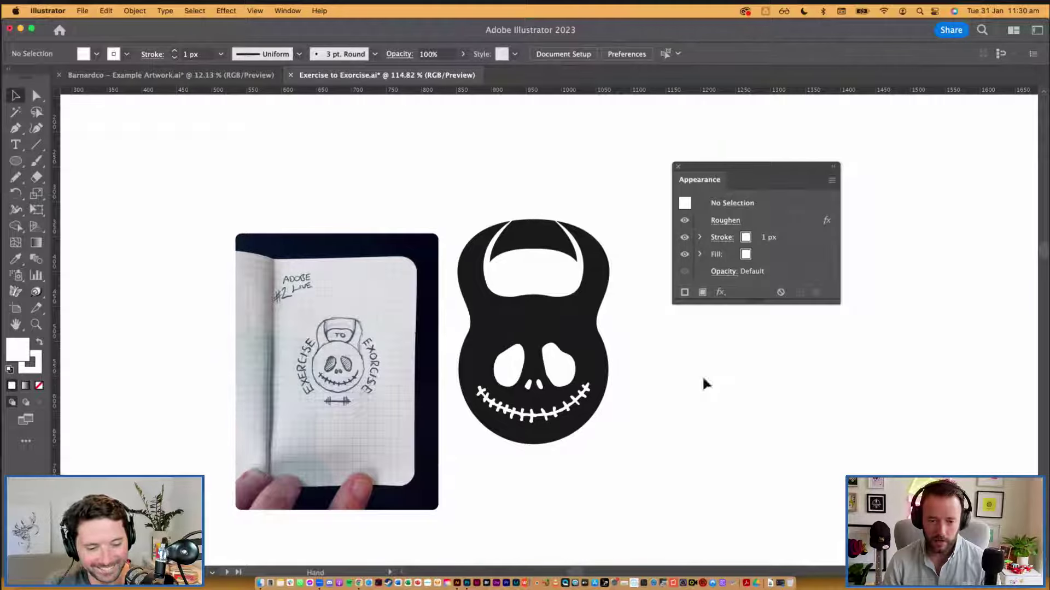
# Step: Select the stitched mouth, inspect its roughened outline up close, and expand its appearance into plain shapes
pyautogui.click(531, 418)
pyautogui.moveTo(493, 389); pyautogui.dragTo(555, 447)
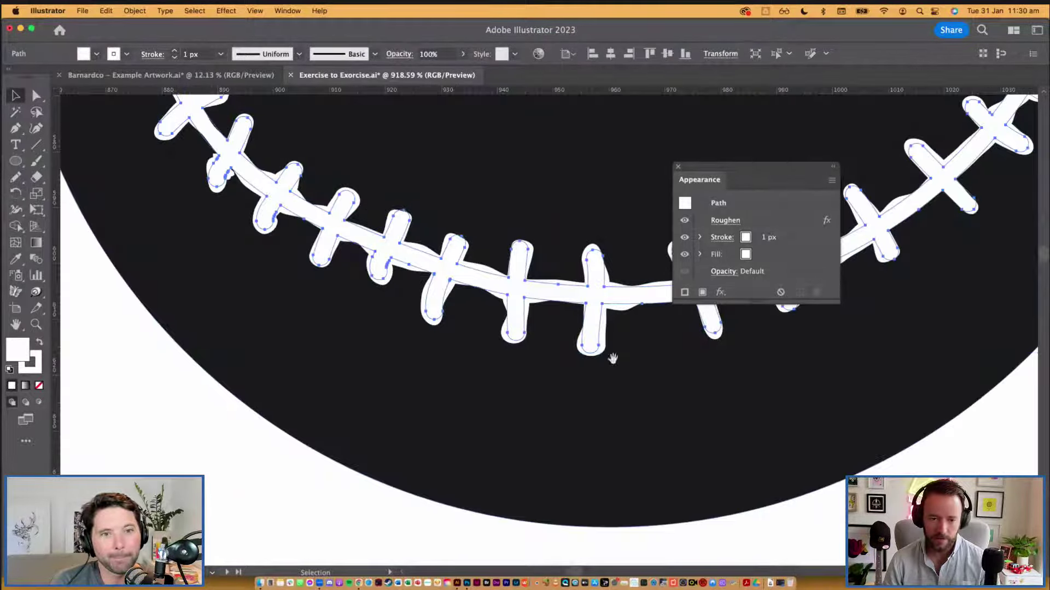
pyautogui.scroll(1, 567, 443)
pyautogui.scroll(-5, 567, 444)
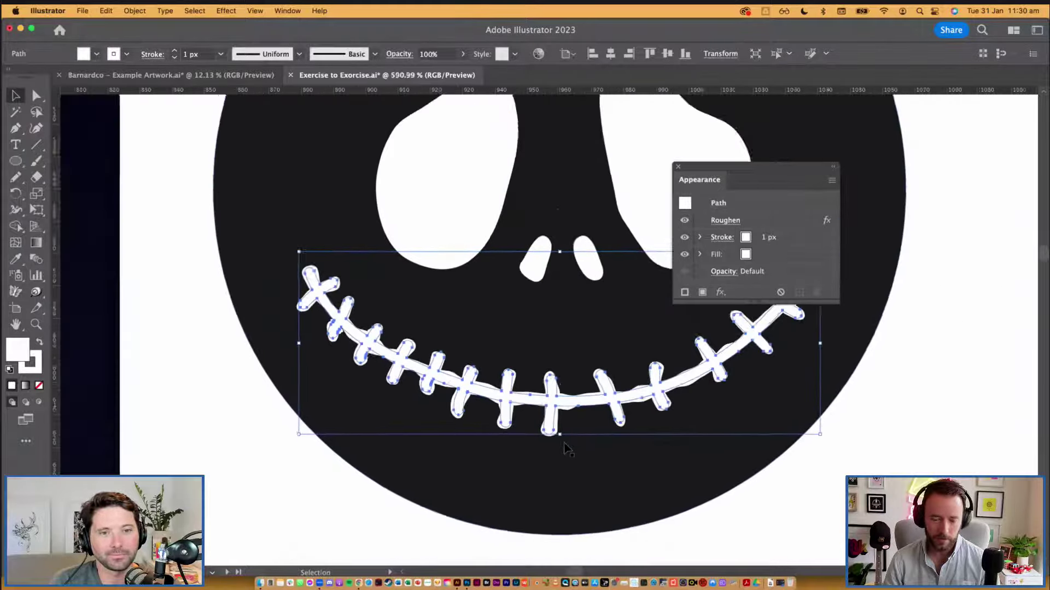
pyautogui.scroll(-3, 566, 447)
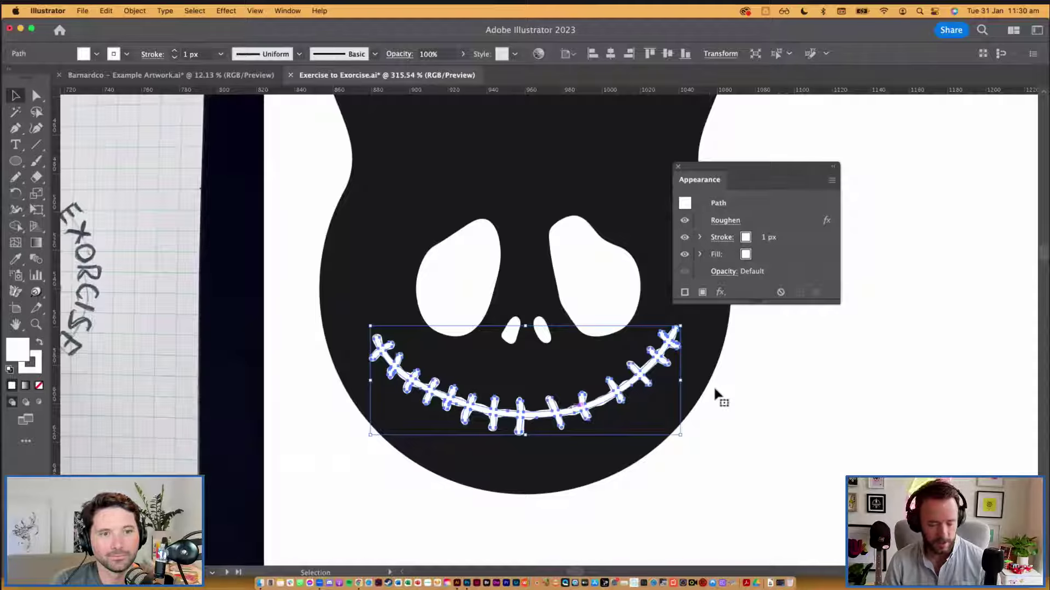
pyautogui.press('super+shift+e')
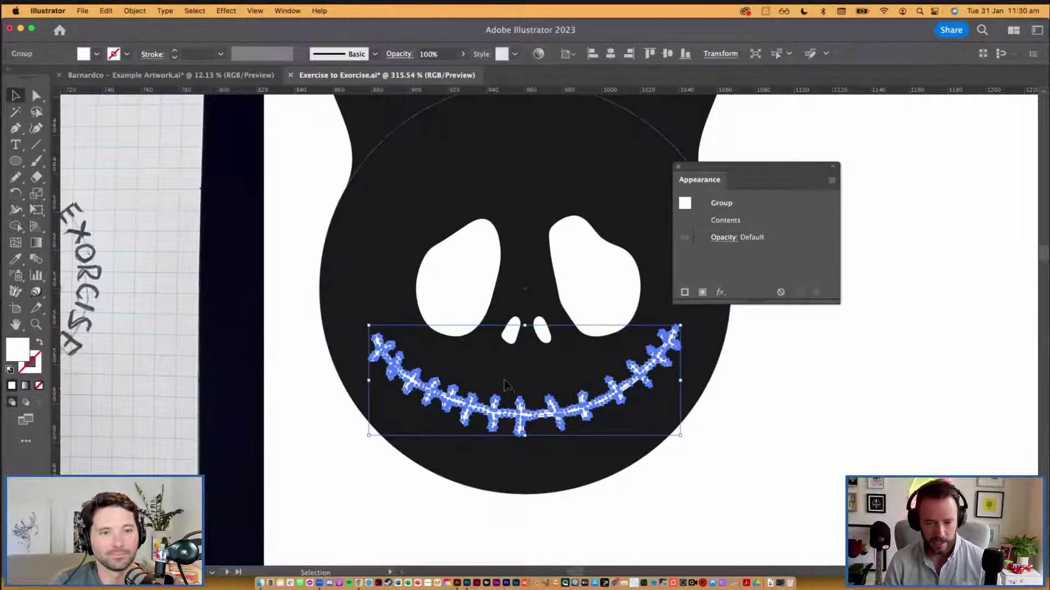
# Step: Try to combine the expanded mouth shapes into a compound path and undo it
pyautogui.moveTo(502, 383); pyautogui.dragTo(563, 440)
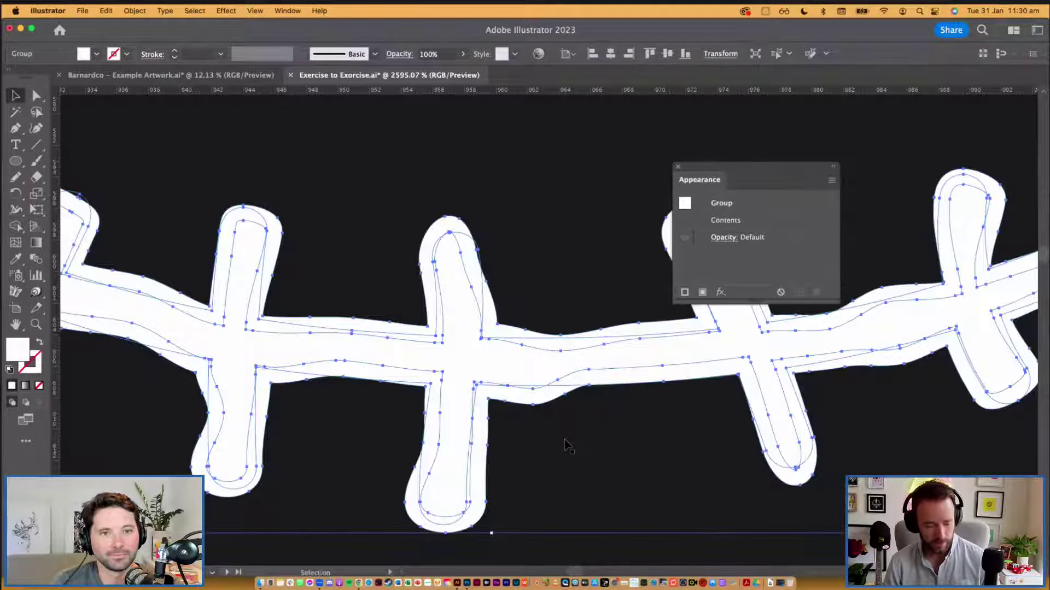
pyautogui.press('super+8')
pyautogui.scroll(-3, 566, 445)
pyautogui.scroll(-2, 566, 451)
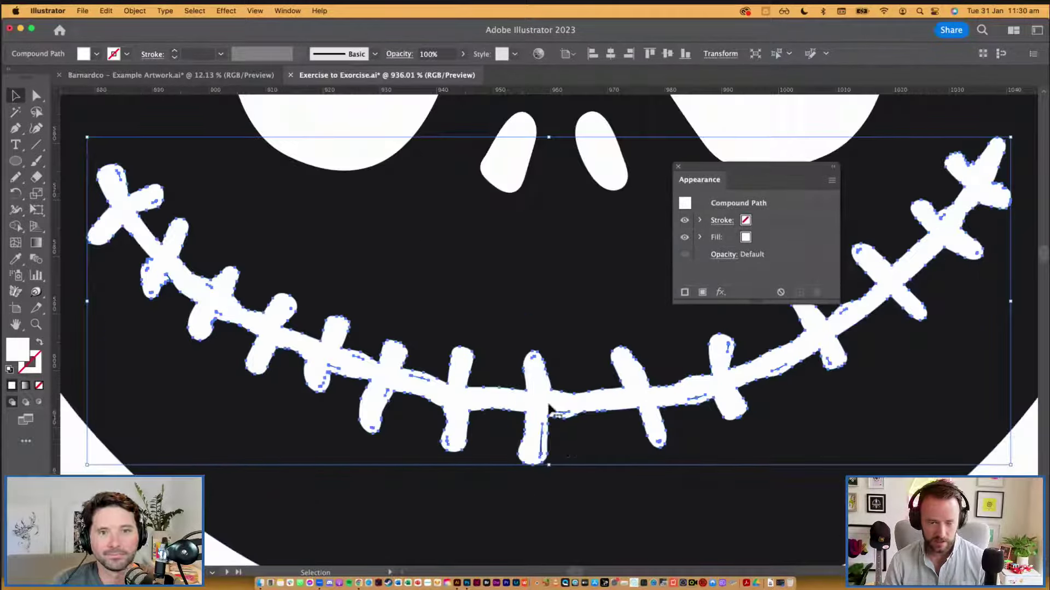
pyautogui.press('super+z')
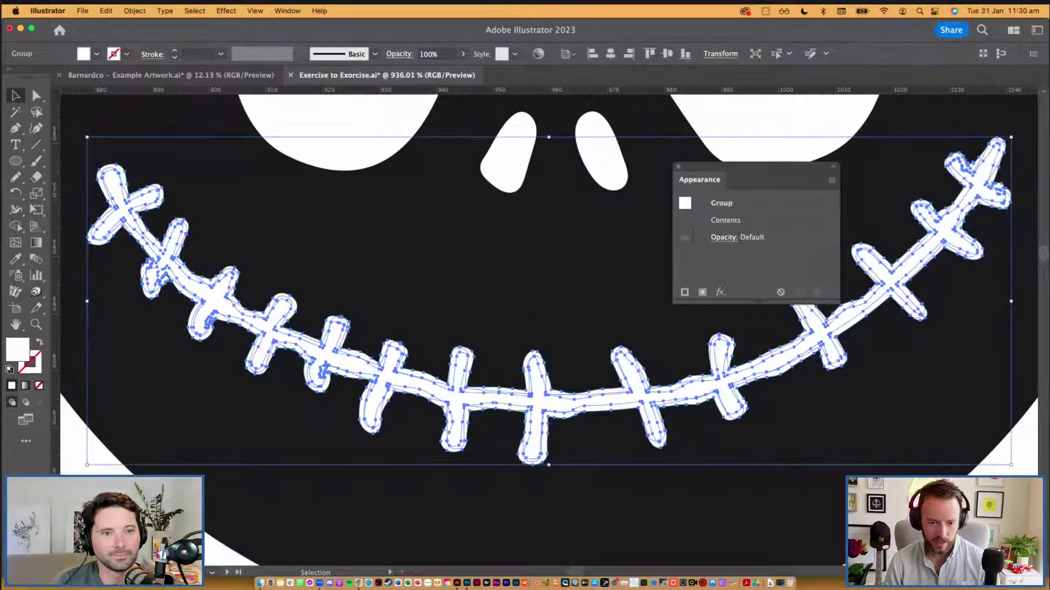
# Step: Expand the mouth group's appearance again, unite its overlapping shapes into a single path with Pathfinder, and deselect it
pyautogui.press('super+shift+a')
pyautogui.click(568, 401)
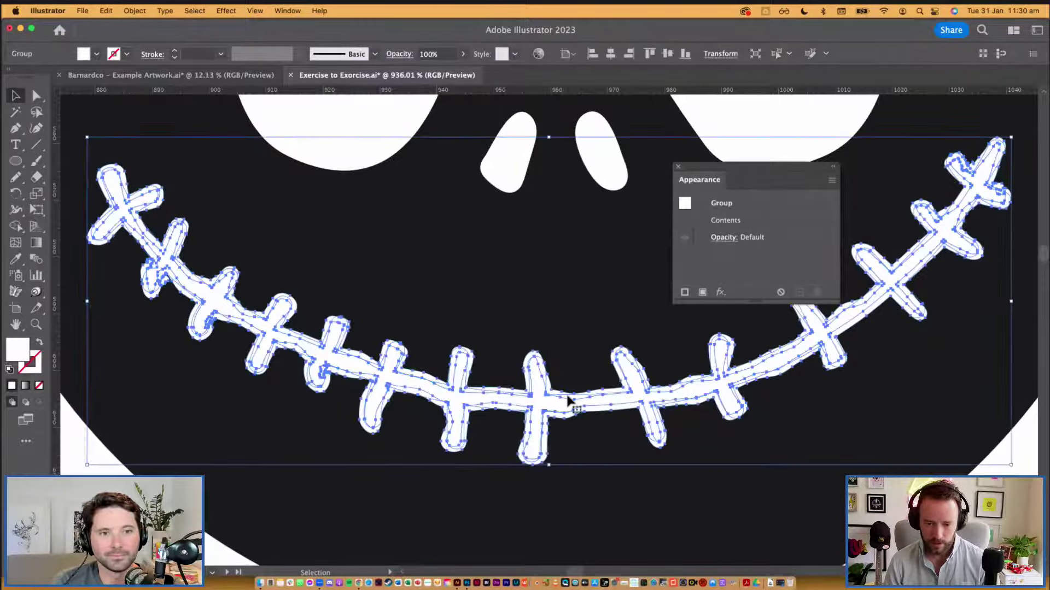
pyautogui.scroll(-2, 569, 402)
pyautogui.click(135, 10)
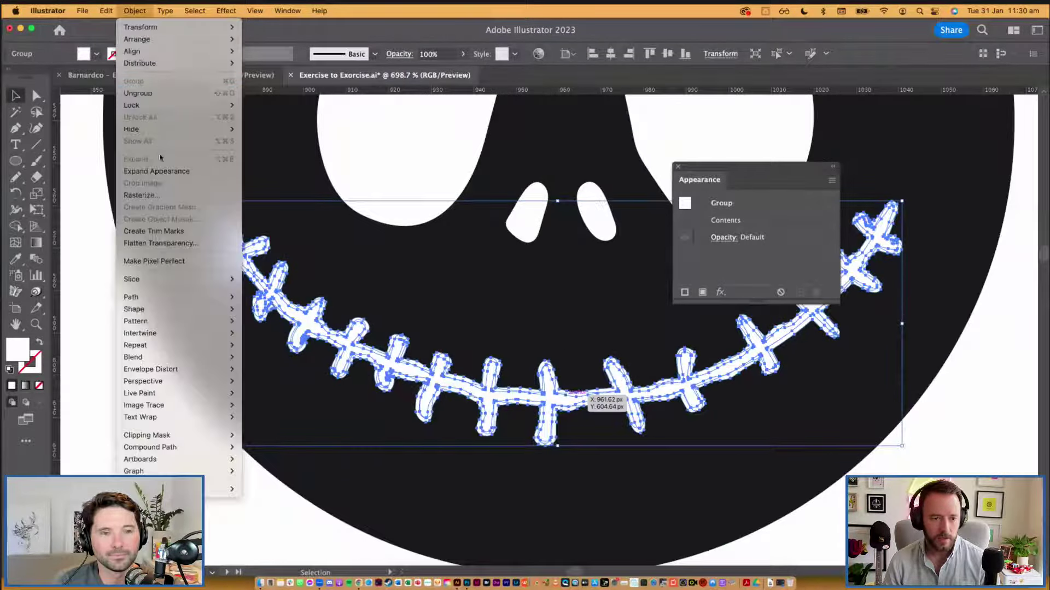
pyautogui.click(169, 171)
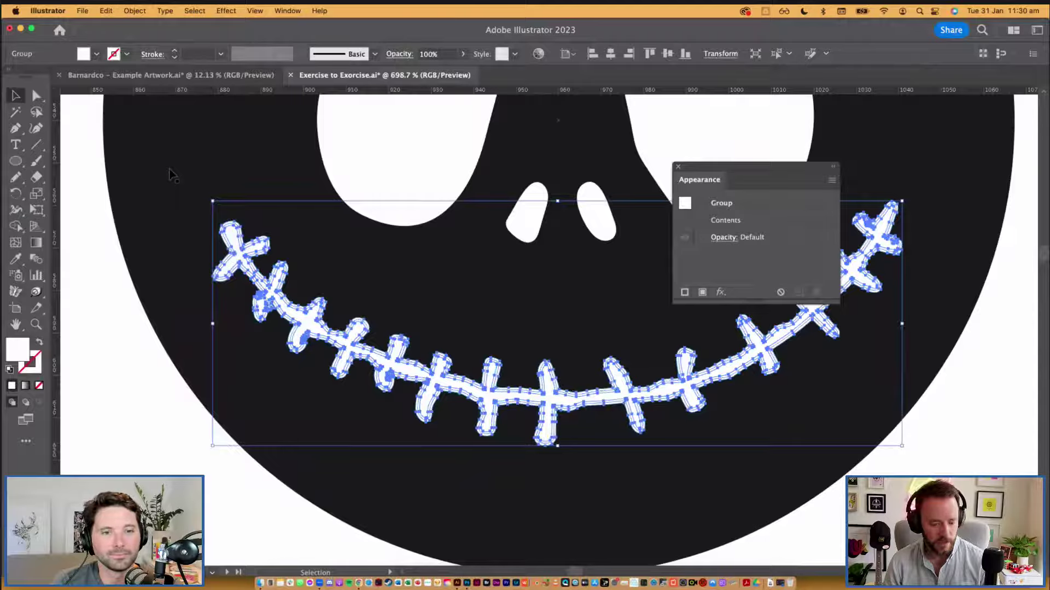
pyautogui.press('super+4')
pyautogui.press('super+shift+a')
# Step: Smooth the jagged lower half of the second stitch from the mouth's left end by redrawing its edge with the Pencil tool
pyautogui.press('space')
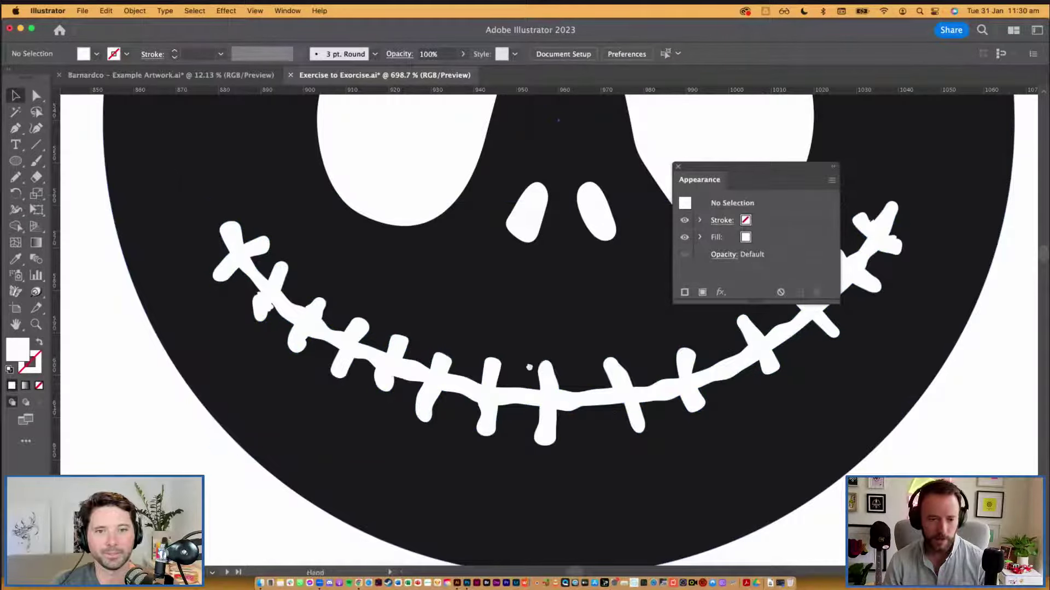
pyautogui.scroll(-5, 529, 368)
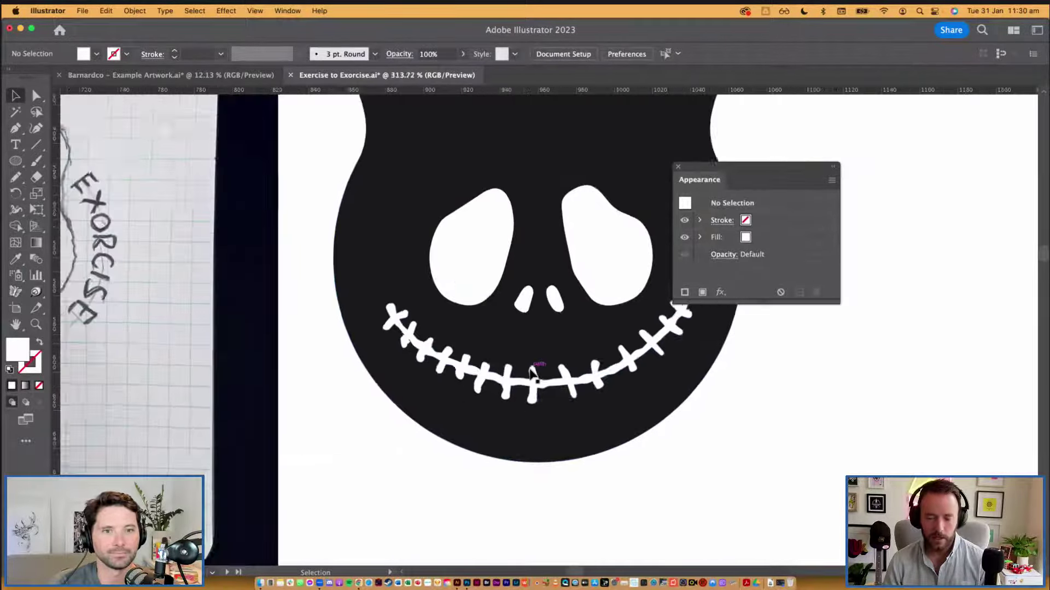
pyautogui.scroll(-6, 530, 372)
pyautogui.scroll(15, 496, 342)
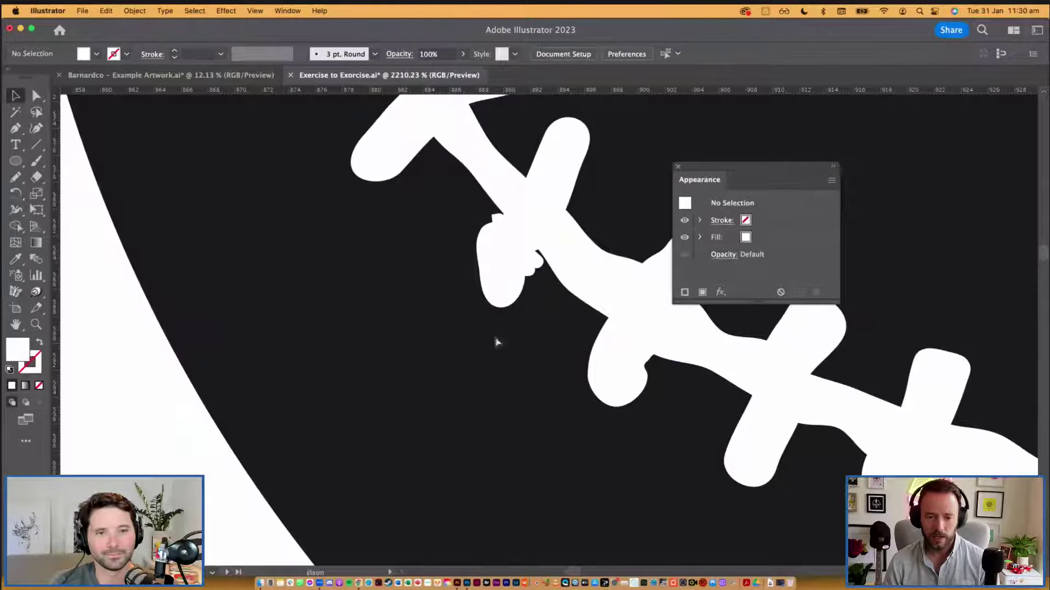
pyautogui.scroll(3, 525, 263)
pyautogui.hscroll(2, 498, 295)
pyautogui.click(490, 304)
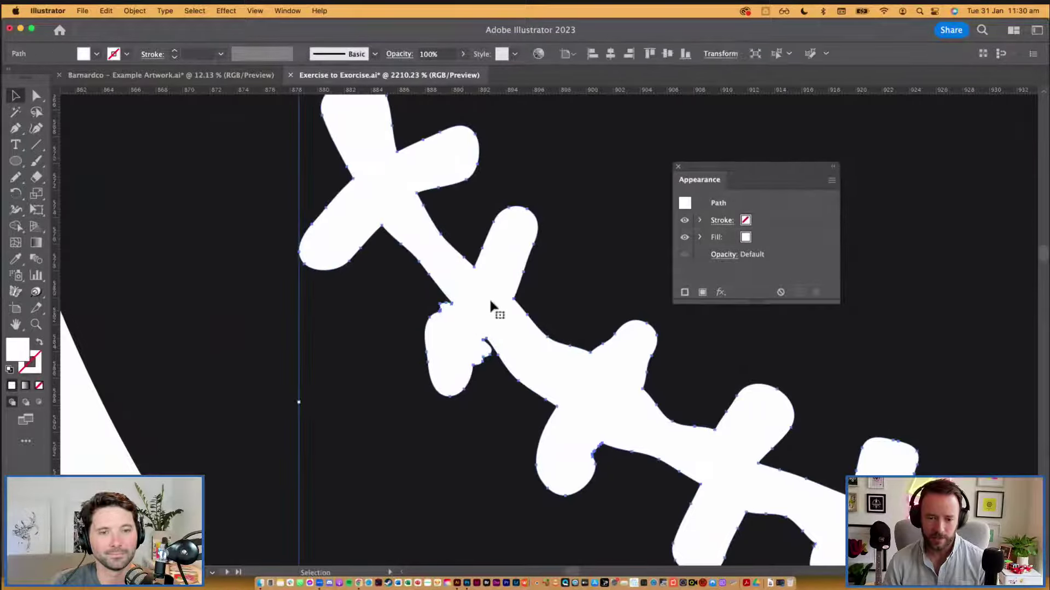
pyautogui.press('n')
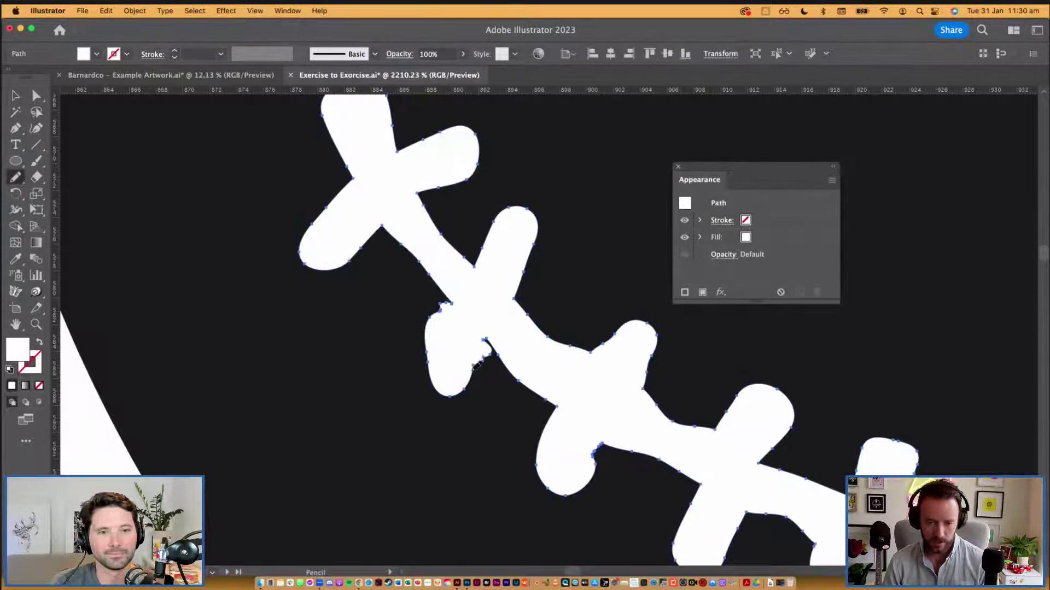
pyautogui.moveTo(488, 338); pyautogui.dragTo(483, 350)
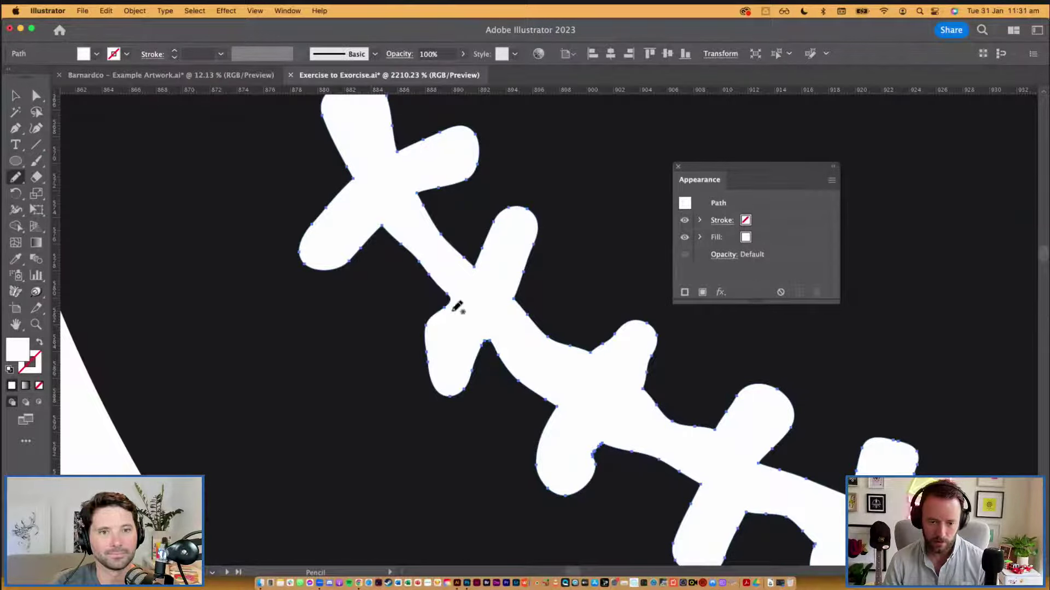
# Step: Redraw the jagged edges around the end stitches at the mouth's right side with the Pencil tool
pyautogui.scroll(-4, 607, 388)
pyautogui.moveTo(841, 469); pyautogui.dragTo(474, 364)
pyautogui.moveTo(717, 359); pyautogui.dragTo(410, 490)
pyautogui.moveTo(563, 356); pyautogui.dragTo(503, 406)
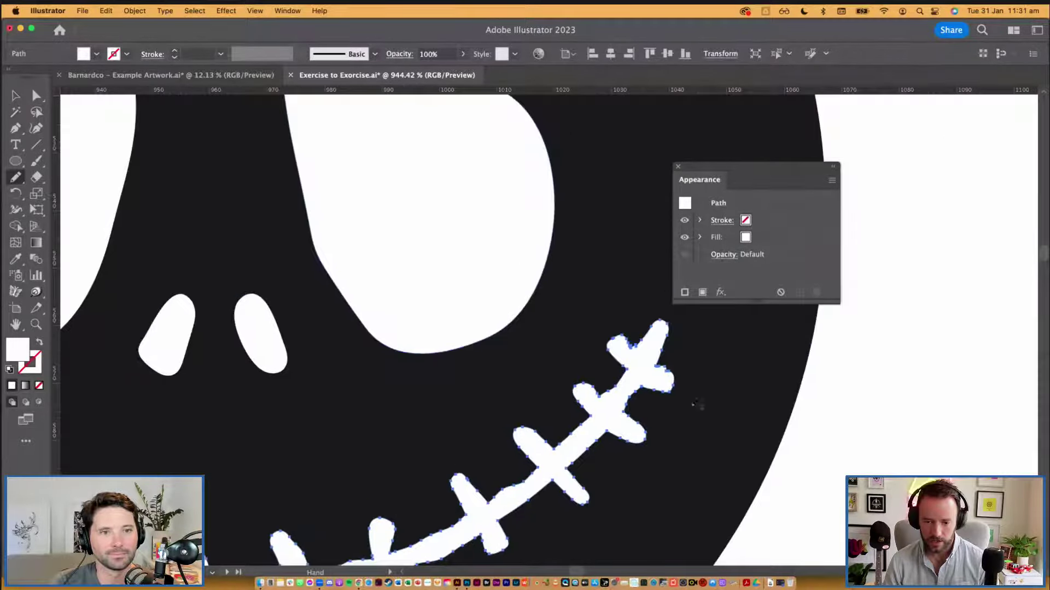
pyautogui.moveTo(591, 313)
pyautogui.mouseDown()
pyautogui.moveTo(690, 396)
pyautogui.moveTo(682, 411)
pyautogui.mouseUp()
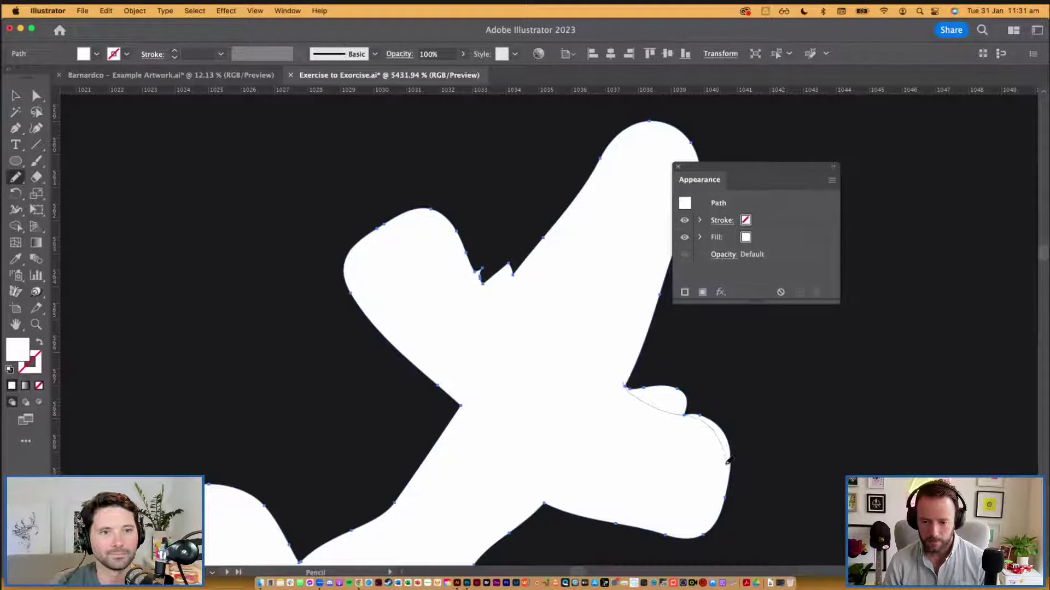
pyautogui.moveTo(729, 481); pyautogui.dragTo(728, 487)
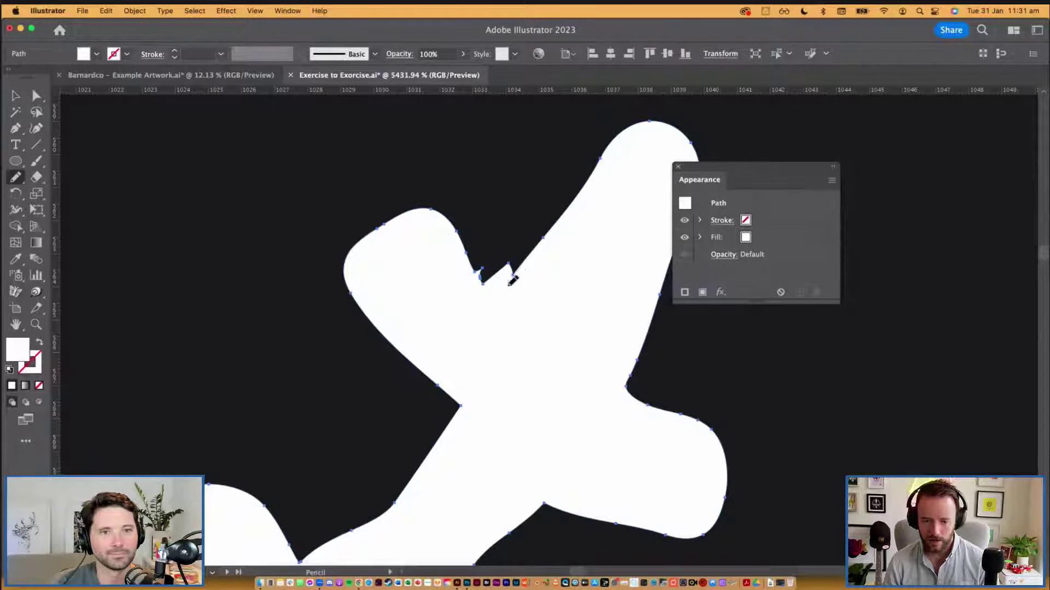
pyautogui.moveTo(462, 240); pyautogui.dragTo(463, 241)
pyautogui.press('v')
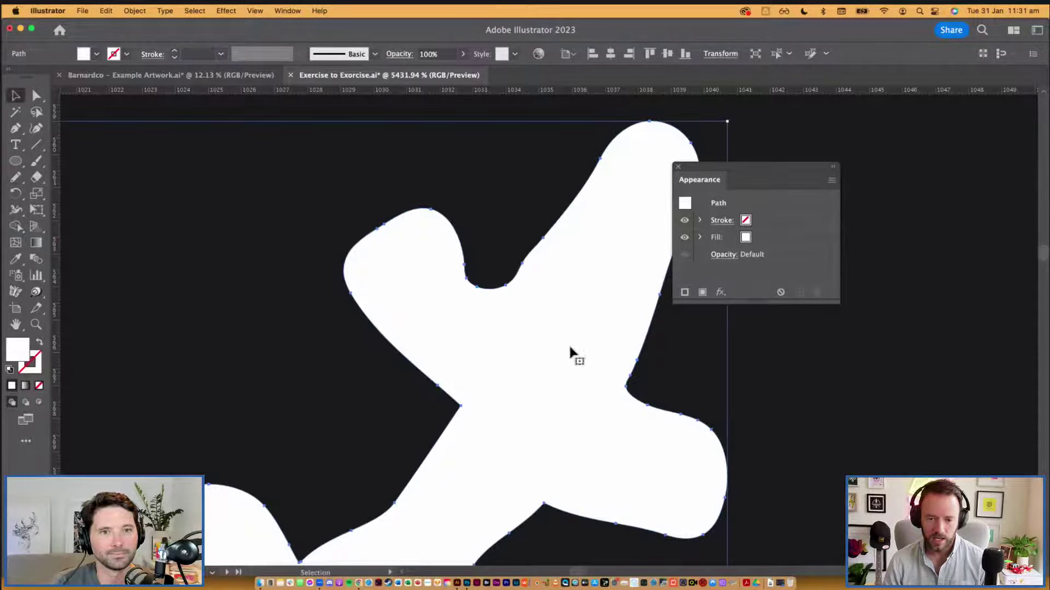
# Step: Even out the bumpy stitch outlines on the mouth's left side with the Smooth tool
pyautogui.scroll(-3, 568, 343)
pyautogui.scroll(-5, 572, 352)
pyautogui.moveTo(560, 401); pyautogui.dragTo(686, 316)
pyautogui.scroll(-3, 611, 367)
pyautogui.moveTo(486, 383); pyautogui.dragTo(517, 385)
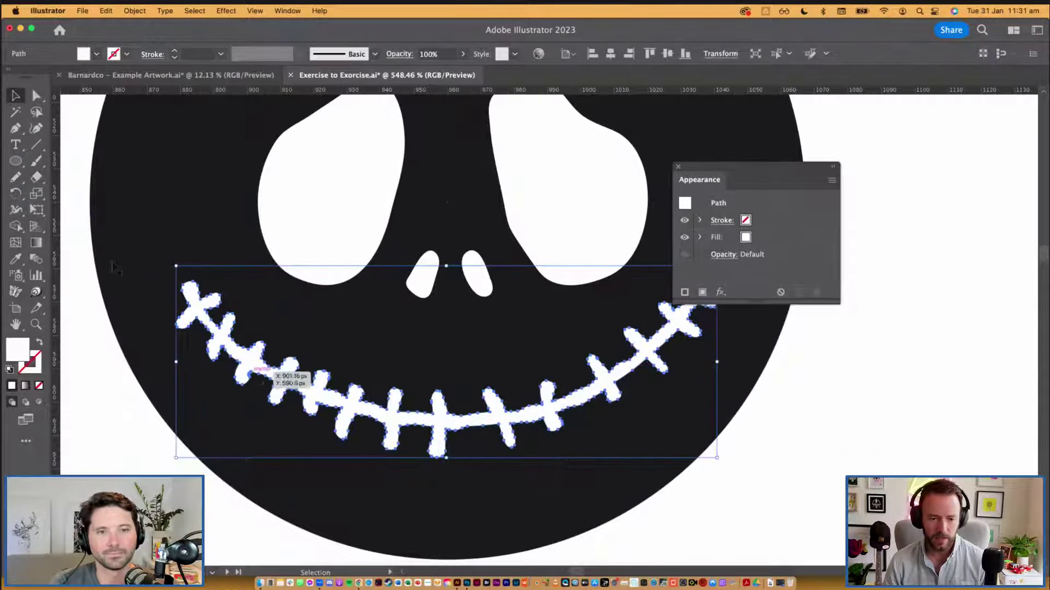
pyautogui.click(15, 178)
pyautogui.moveTo(15, 178); pyautogui.dragTo(36, 210)
pyautogui.scroll(5, 254, 382)
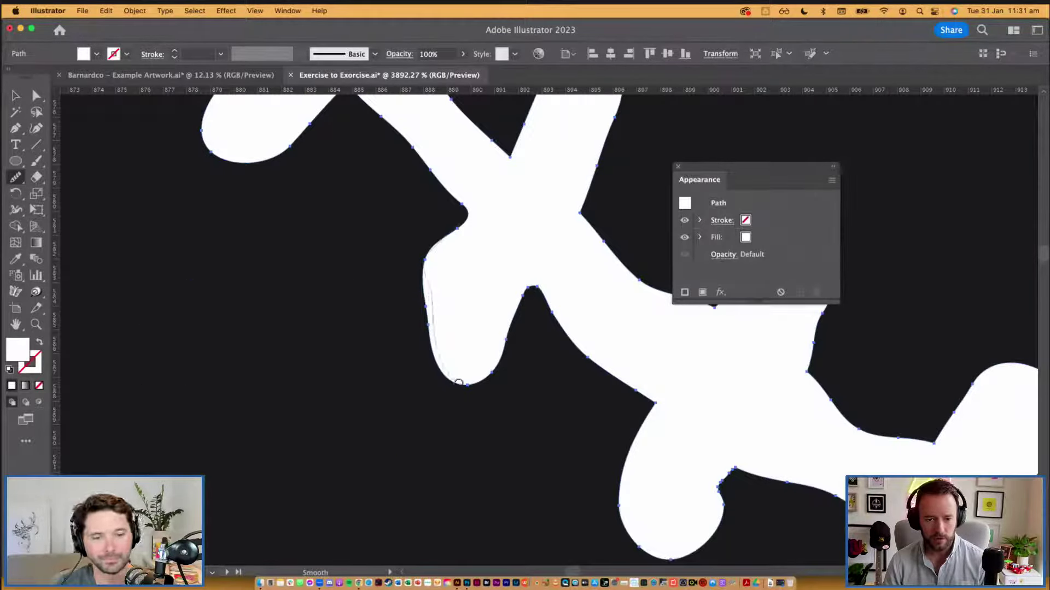
pyautogui.moveTo(458, 383); pyautogui.dragTo(503, 370)
pyautogui.moveTo(532, 285); pyautogui.dragTo(538, 289)
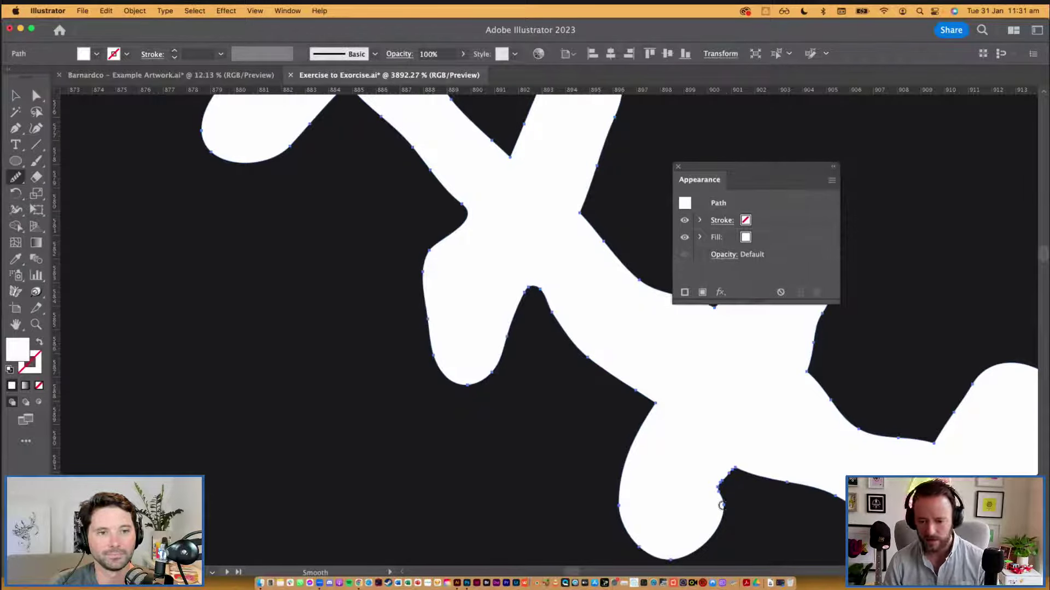
pyautogui.moveTo(721, 484); pyautogui.dragTo(735, 463)
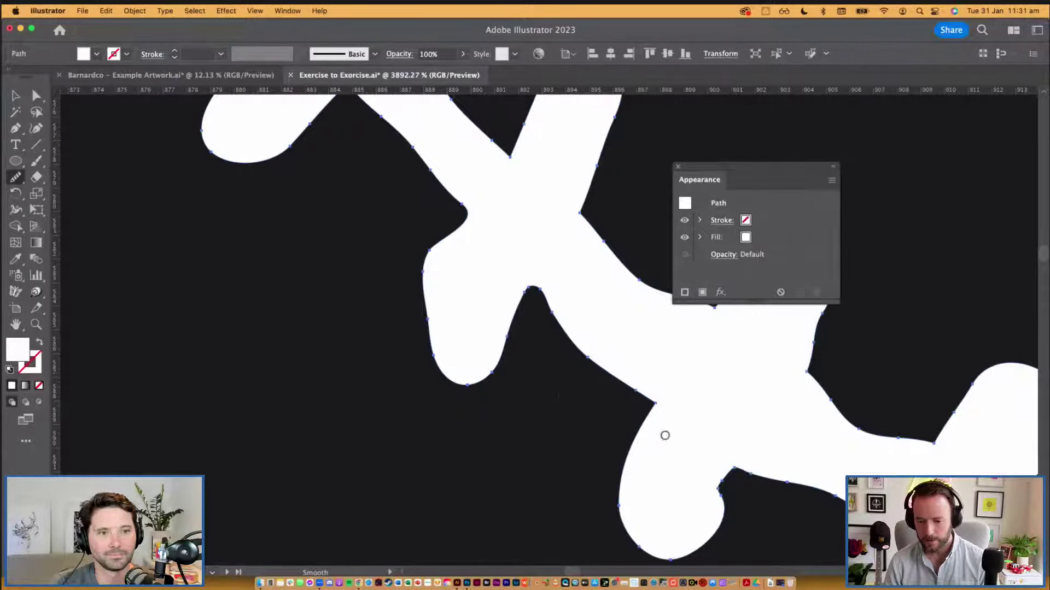
pyautogui.press('v')
pyautogui.click(563, 399)
# Step: Place a copy of the kettlebell face on the neighbouring artboard, below the earlier version
pyautogui.scroll(-10, 564, 400)
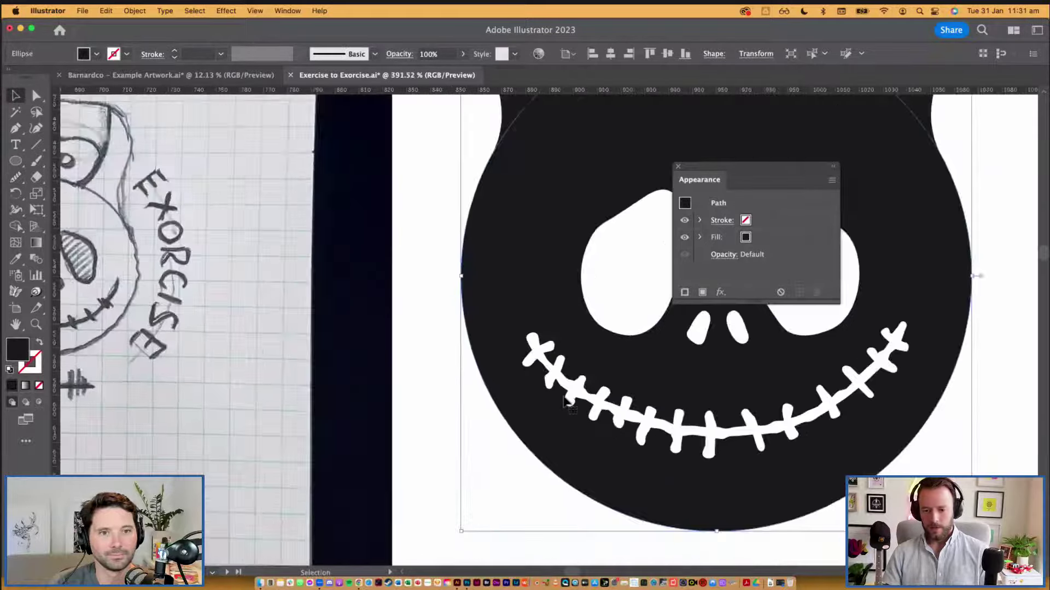
pyautogui.scroll(-5, 565, 402)
pyautogui.press('super+shift+a')
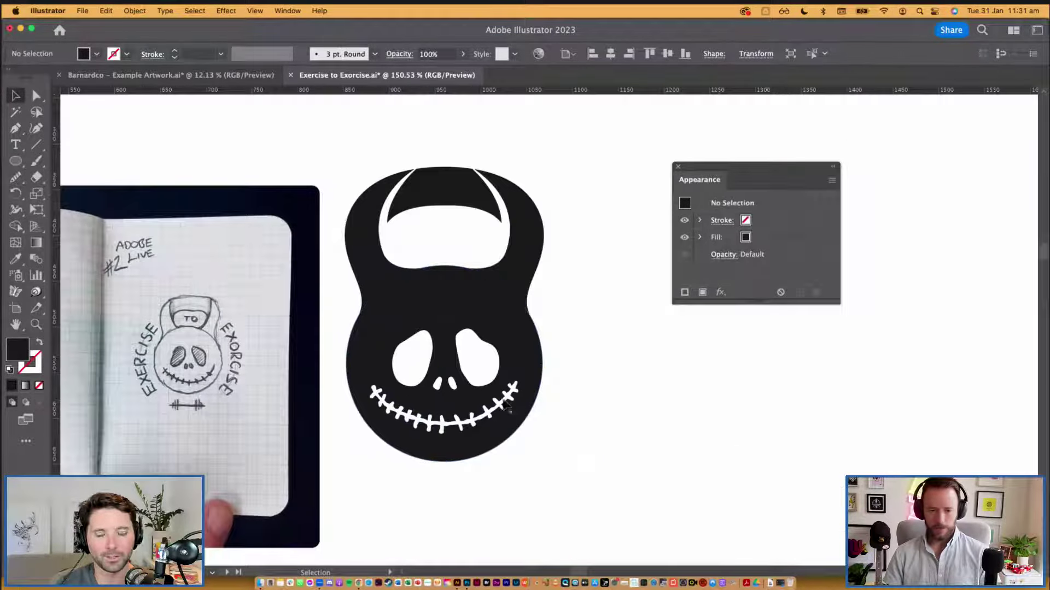
pyautogui.scroll(-4, 505, 405)
pyautogui.moveTo(543, 405); pyautogui.dragTo(614, 403)
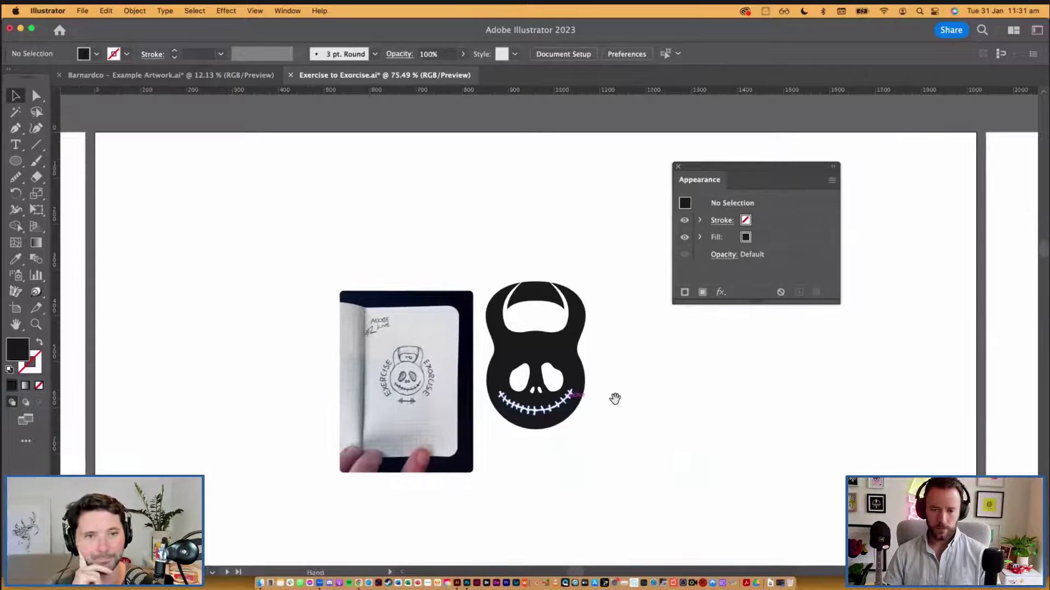
pyautogui.moveTo(622, 357); pyautogui.dragTo(487, 349)
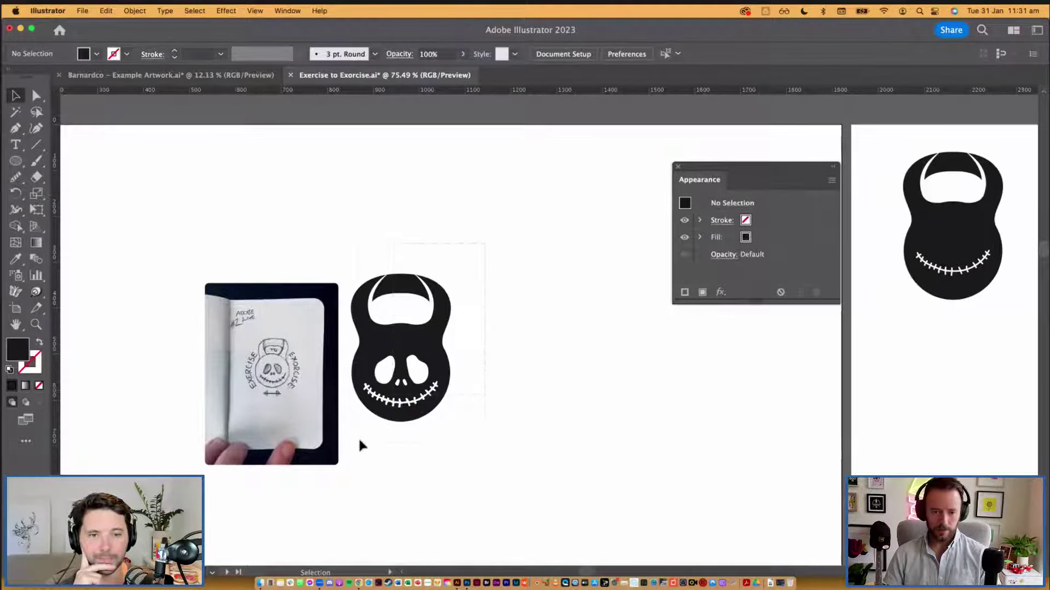
pyautogui.moveTo(359, 441); pyautogui.dragTo(959, 402)
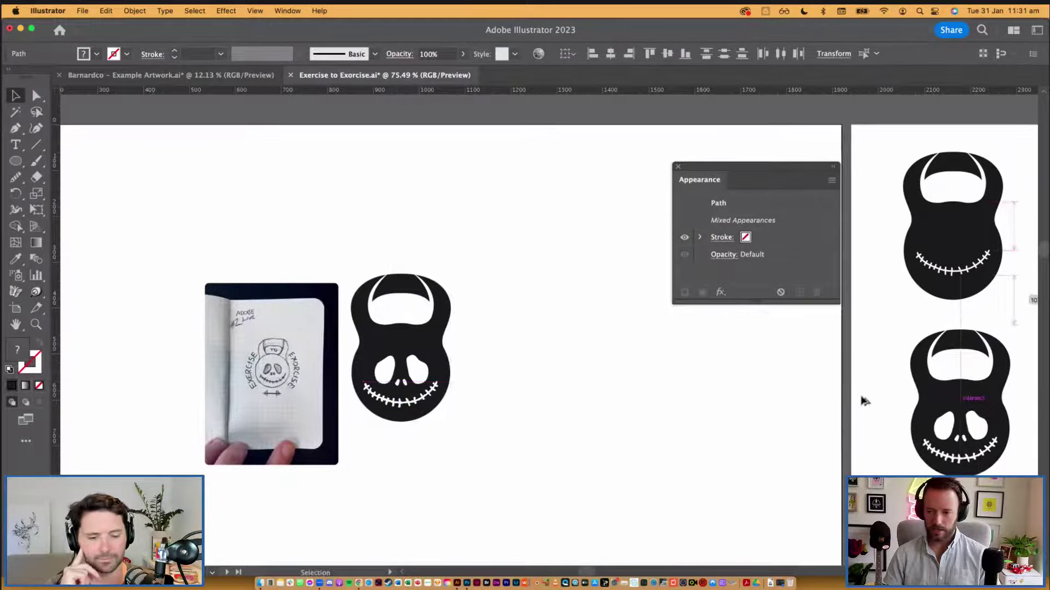
# Step: Unite the two black handle halves and the round body into a single kettlebell shape
pyautogui.moveTo(391, 362); pyautogui.dragTo(407, 354)
pyautogui.keyDown('super'); pyautogui.click(427, 361); pyautogui.keyUp('super')
pyautogui.keyDown('super'); pyautogui.click(491, 354); pyautogui.keyUp('super')
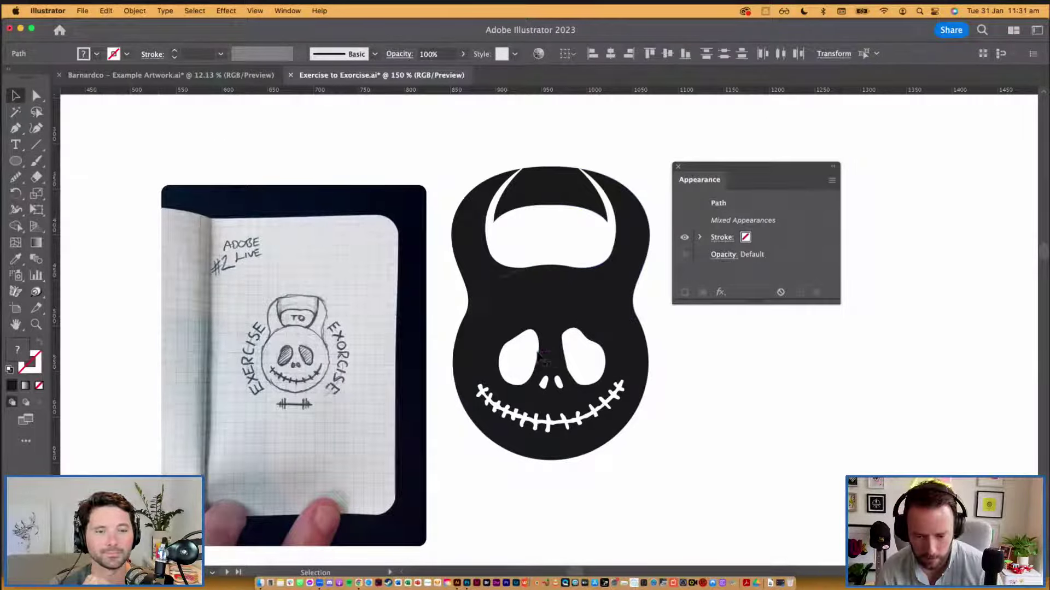
pyautogui.moveTo(443, 143); pyautogui.dragTo(642, 496)
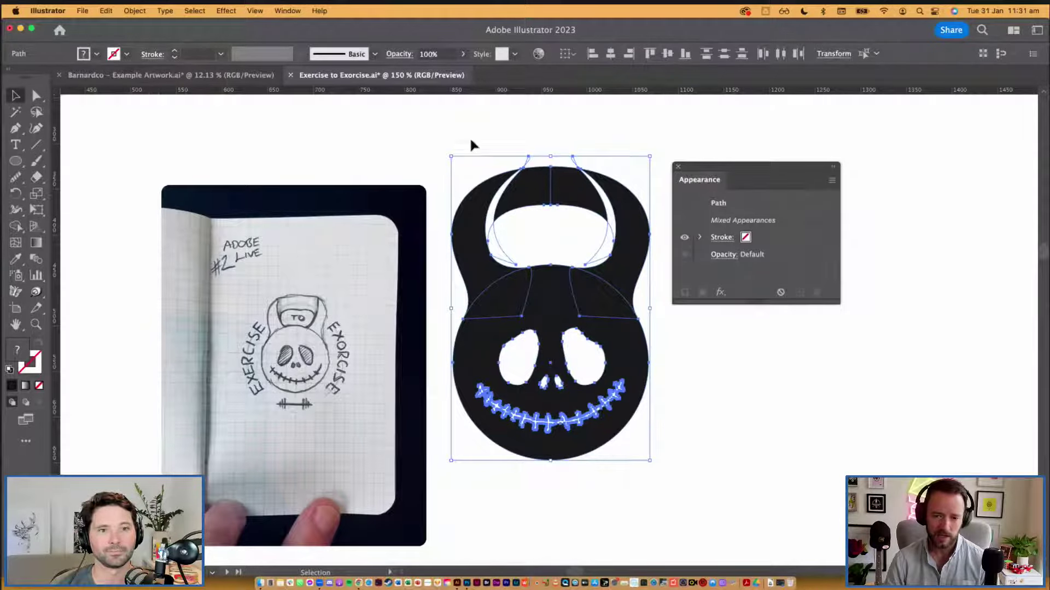
pyautogui.click(486, 143)
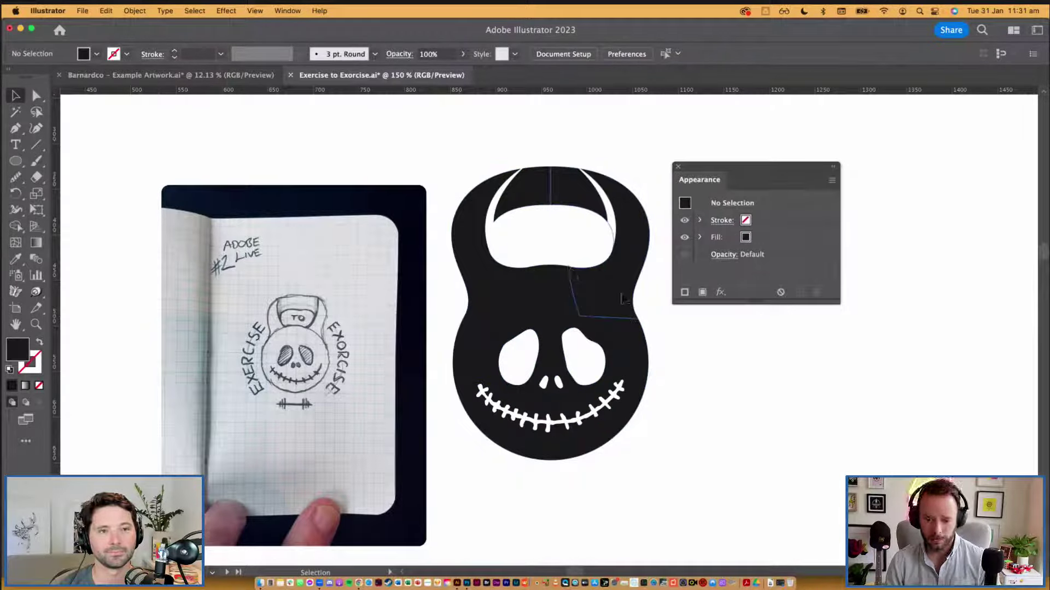
pyautogui.click(611, 310)
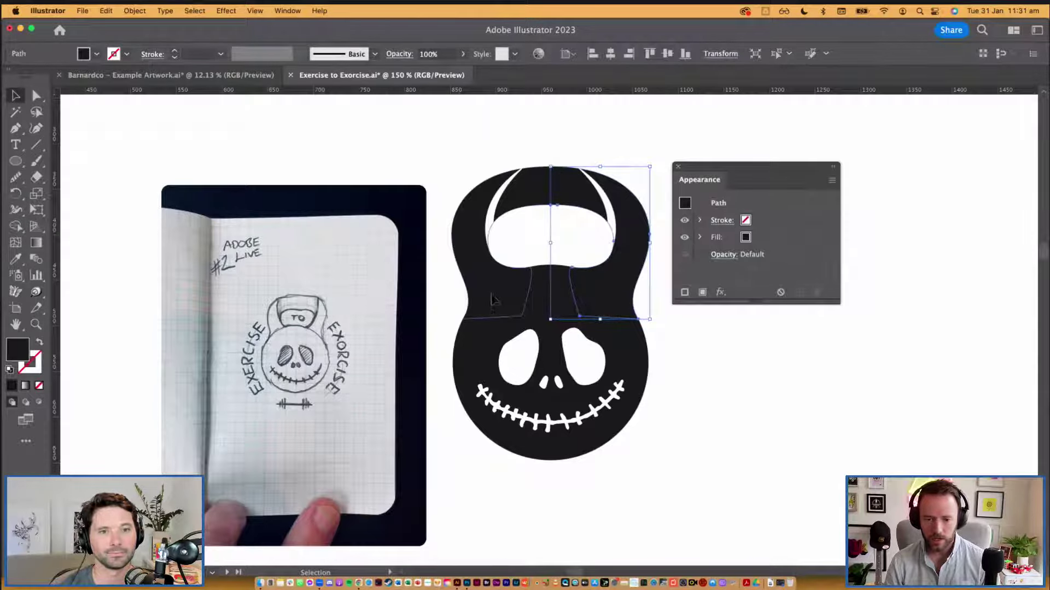
pyautogui.keyDown('shift'); pyautogui.click(549, 314); pyautogui.keyUp('shift')
pyautogui.keyDown('shift'); pyautogui.click(552, 336); pyautogui.keyUp('shift')
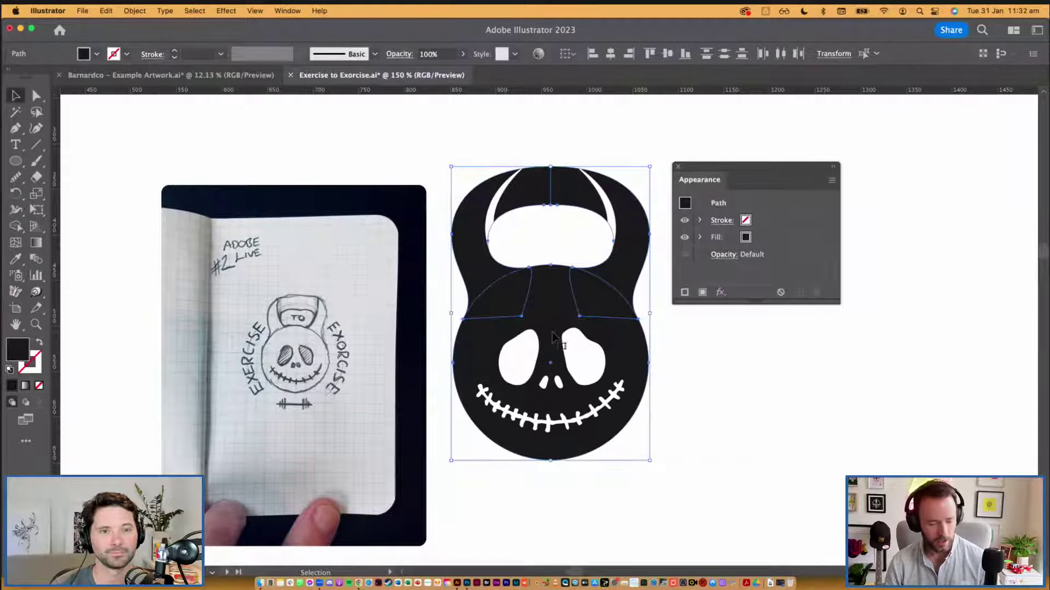
pyautogui.press('super+8')
pyautogui.press('super+shift+a')
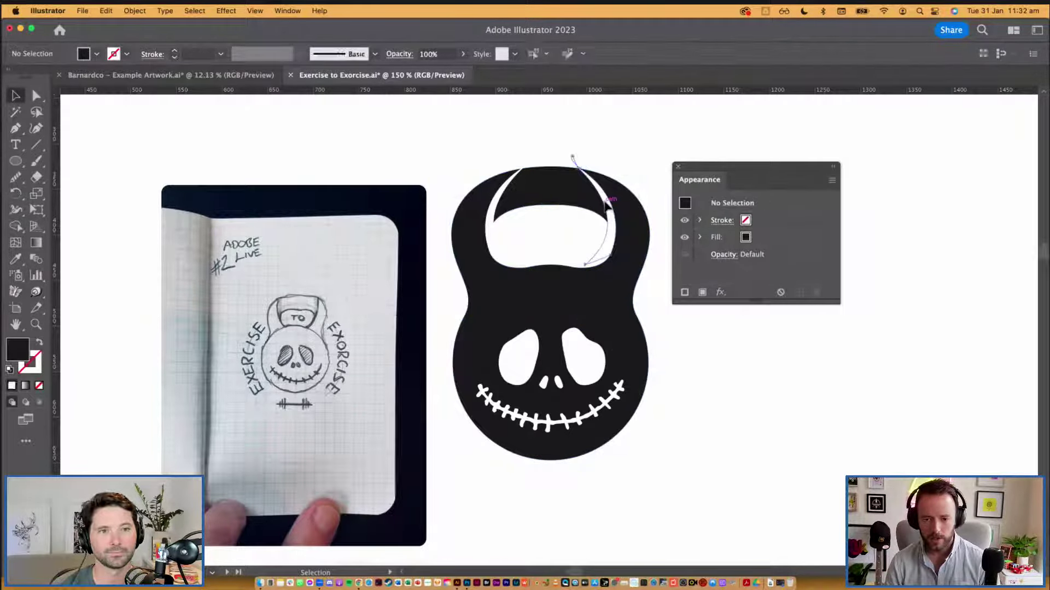
# Step: Subtract the two curved white bands on the handle from the black kettlebell shape
pyautogui.click(607, 205)
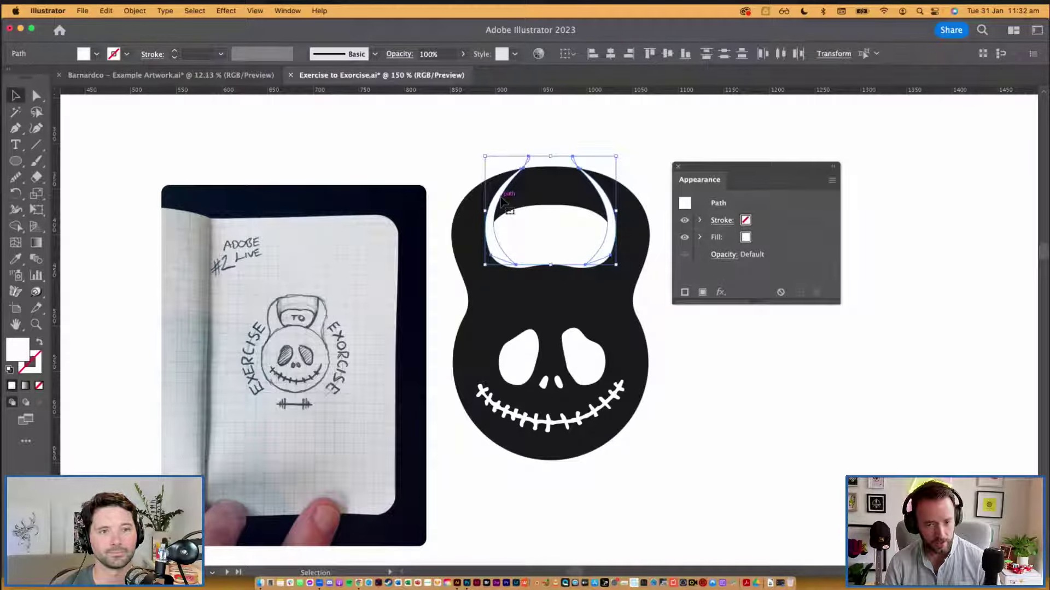
pyautogui.keyDown('shift'); pyautogui.click(556, 186); pyautogui.keyUp('shift')
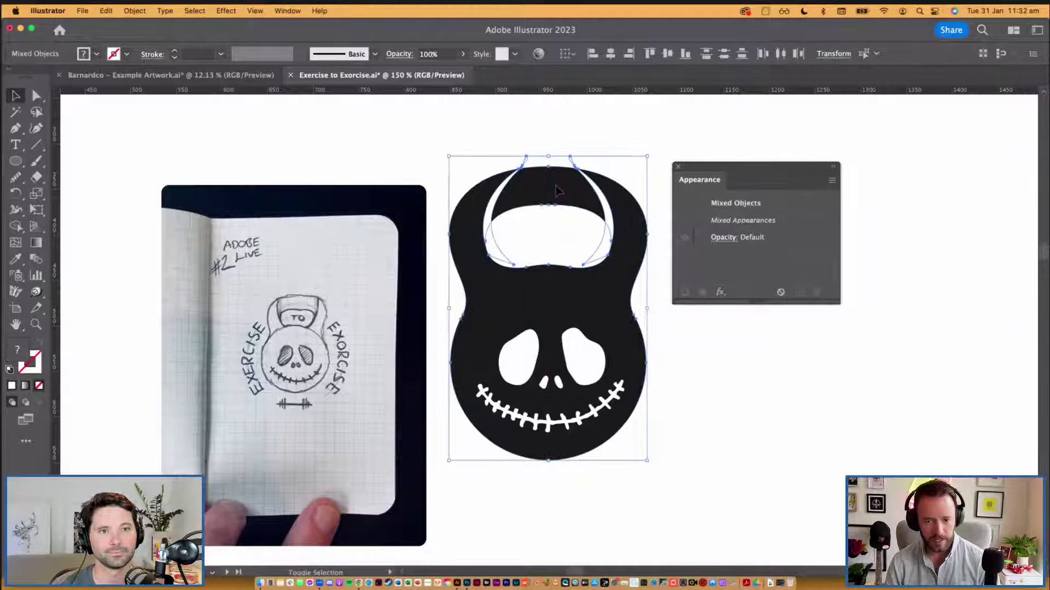
pyautogui.press('a')
pyautogui.press('v')
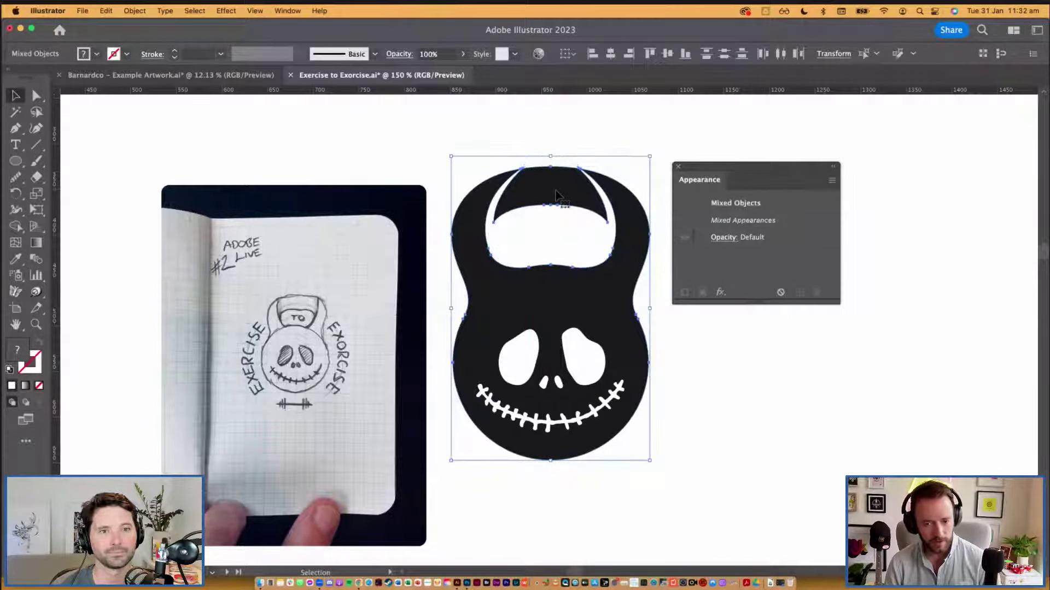
pyautogui.press('super+g')
pyautogui.click(628, 127)
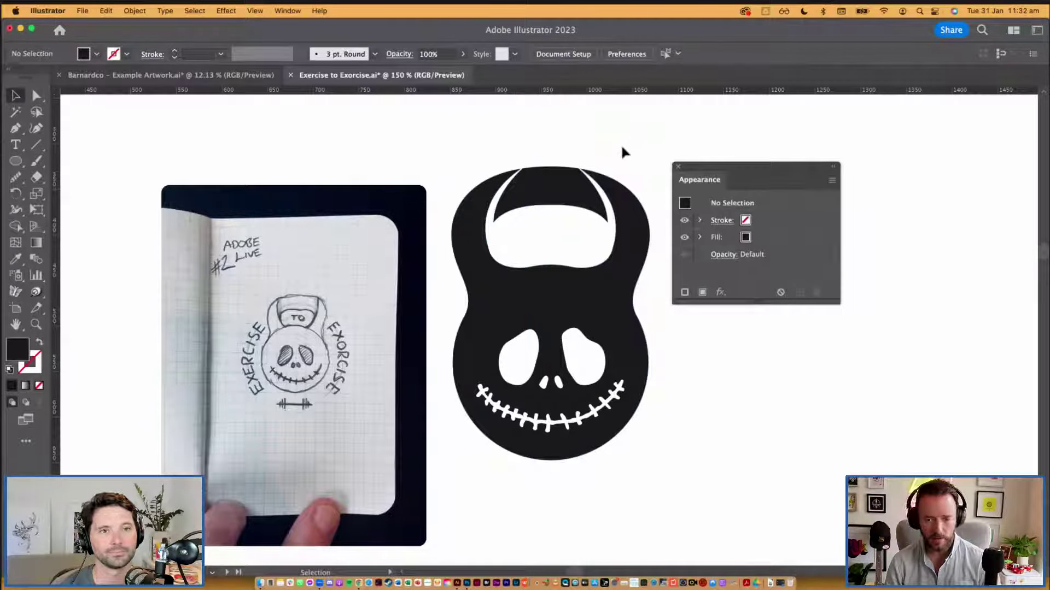
# Step: Round the two upper corners of the handle's middle section to about 17.1 px
pyautogui.press('z')
pyautogui.moveTo(495, 156); pyautogui.dragTo(464, 222)
pyautogui.press('a')
pyautogui.click(651, 186)
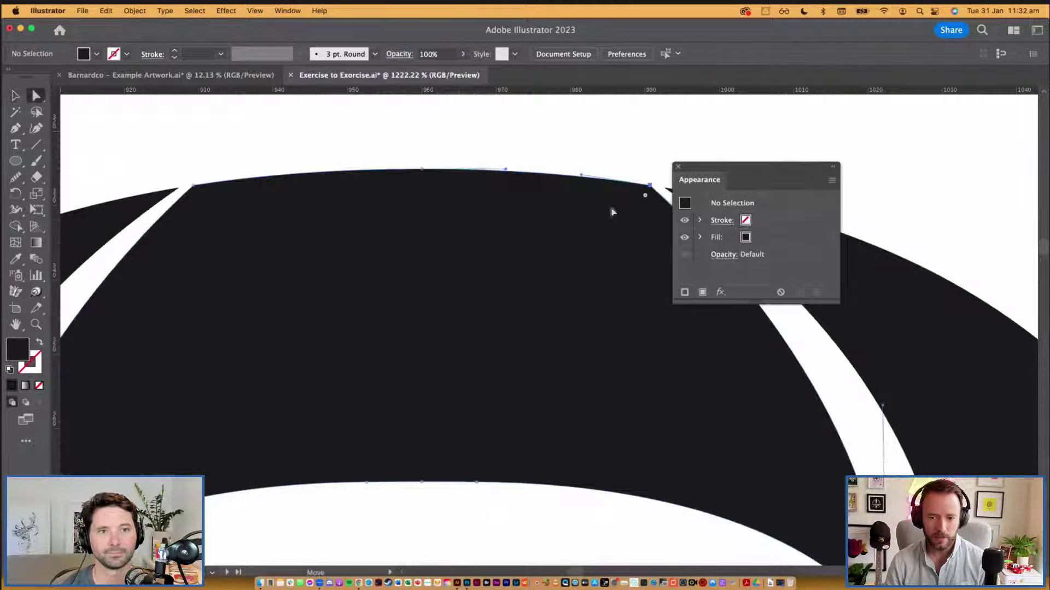
pyautogui.keyDown('shift'); pyautogui.click(195, 187); pyautogui.keyUp('shift')
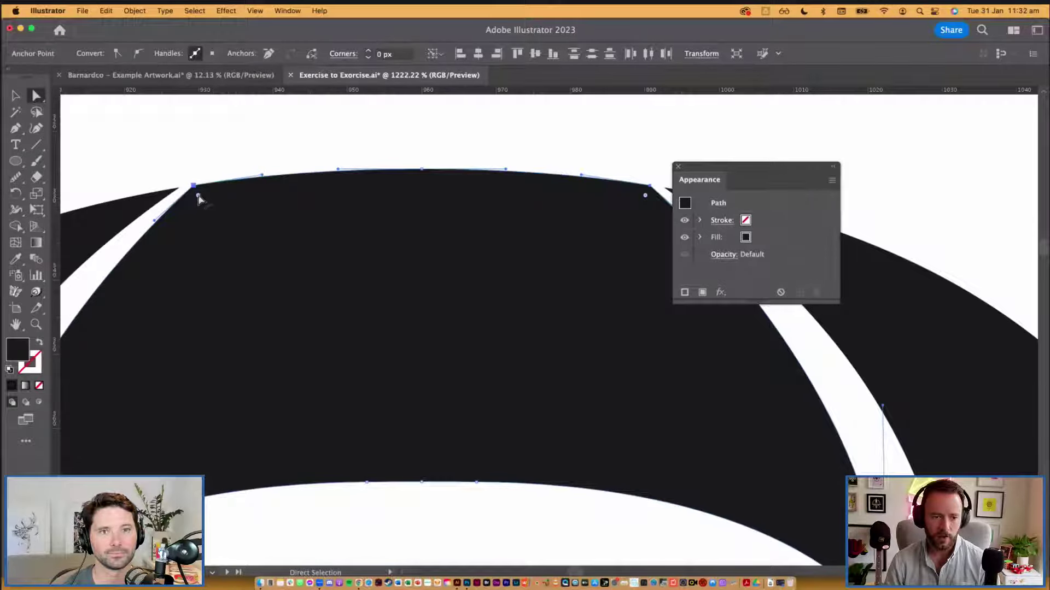
pyautogui.moveTo(198, 196); pyautogui.dragTo(276, 300)
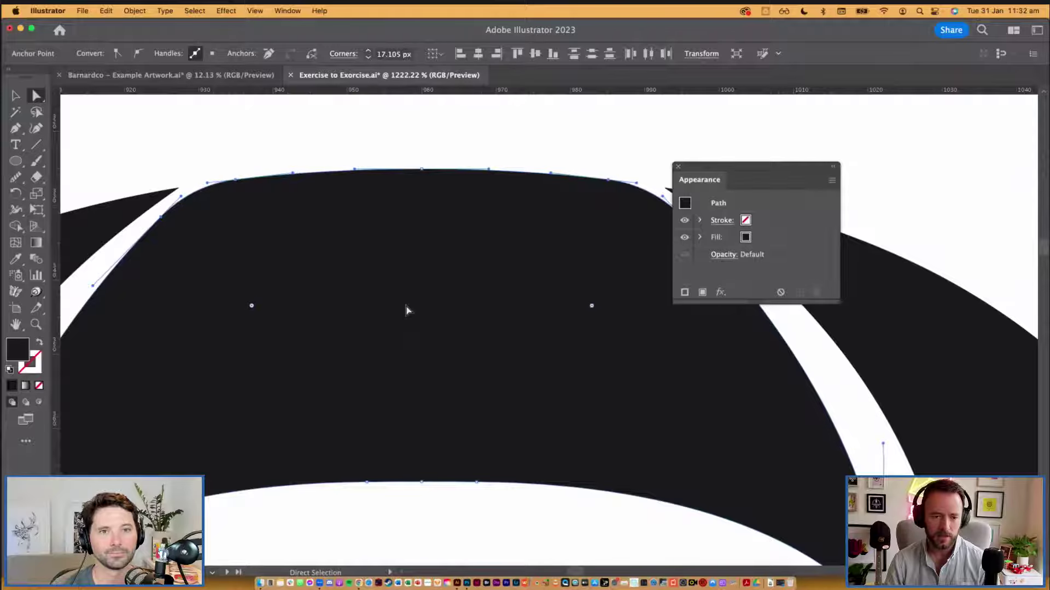
pyautogui.scroll(-5, 406, 310)
pyautogui.click(466, 200)
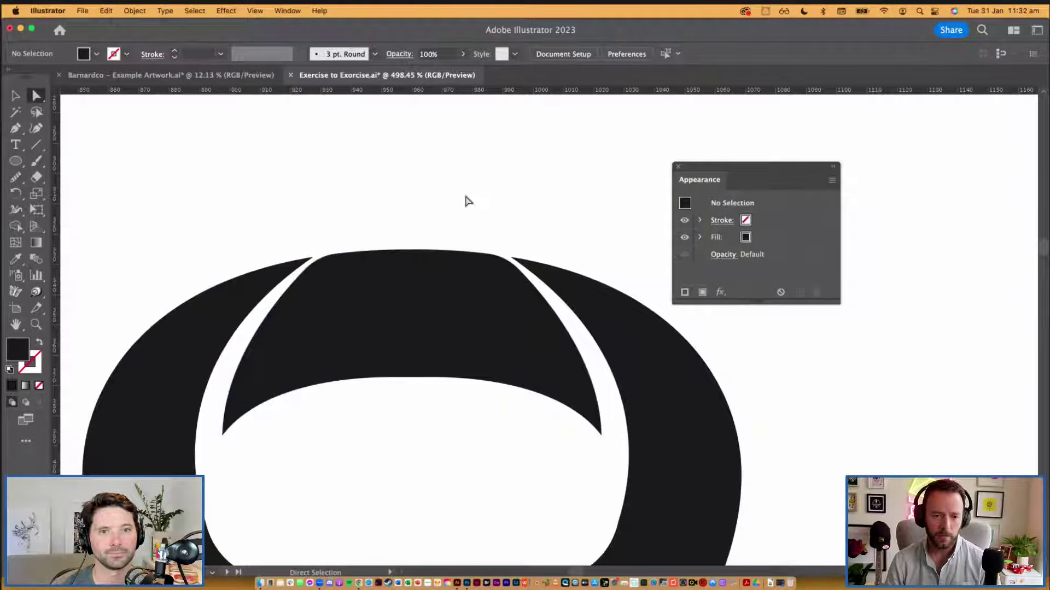
# Step: Try to round the sharp upper tips of the handle's two outer sections to about 0.07 px
pyautogui.scroll(-5, 437, 194)
pyautogui.scroll(6, 429, 295)
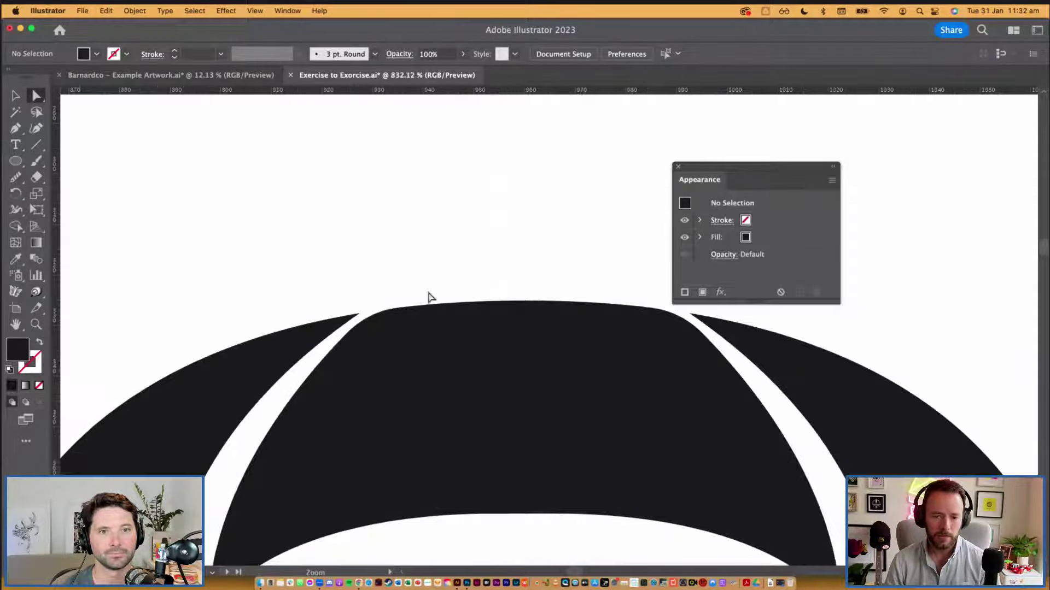
pyautogui.click(362, 312)
pyautogui.keyDown('shift'); pyautogui.click(690, 315); pyautogui.keyUp('shift')
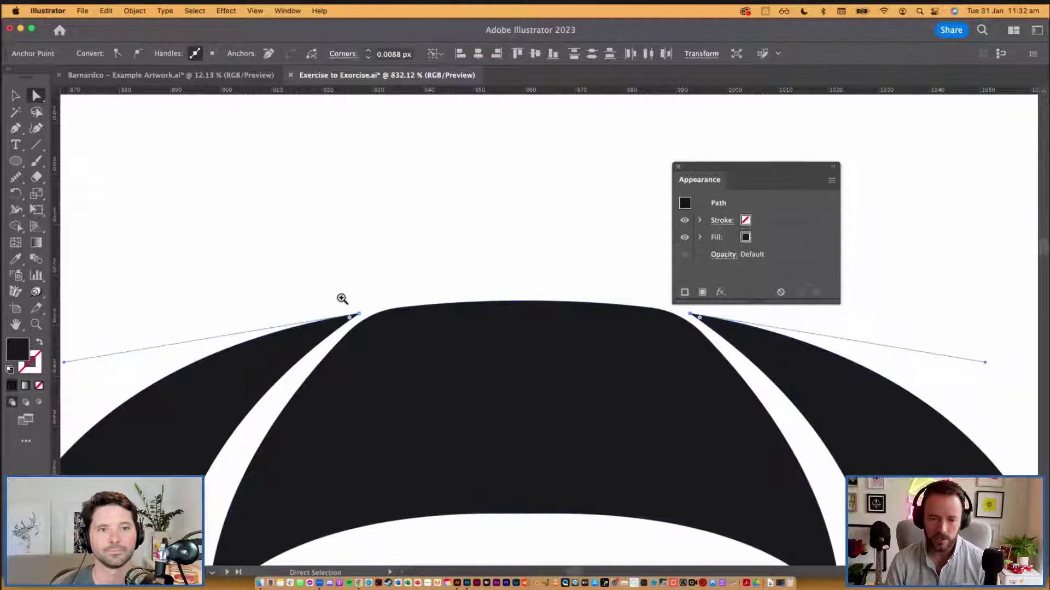
pyautogui.scroll(10, 389, 339)
pyautogui.moveTo(640, 297); pyautogui.dragTo(634, 308)
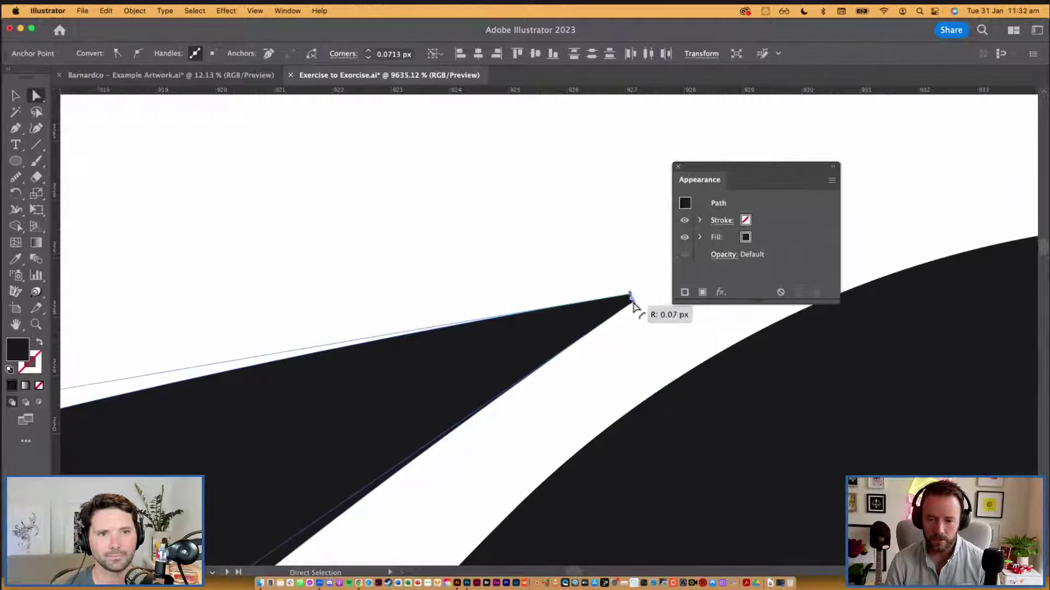
pyautogui.click(605, 277)
pyautogui.scroll(-3, 605, 281)
pyautogui.click(605, 281)
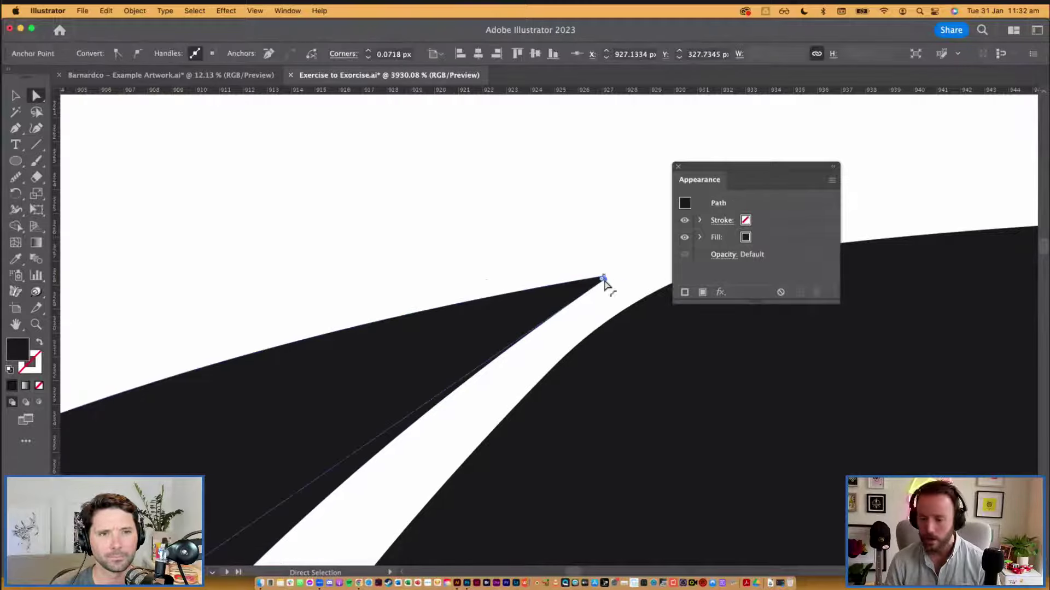
pyautogui.moveTo(604, 285); pyautogui.dragTo(397, 298)
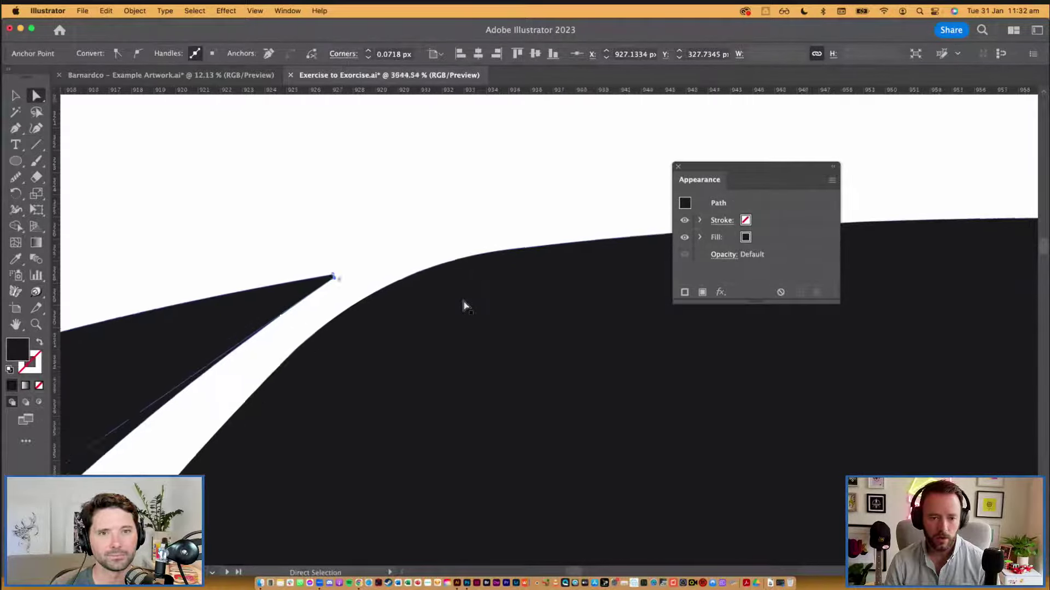
pyautogui.moveTo(464, 305); pyautogui.dragTo(434, 310)
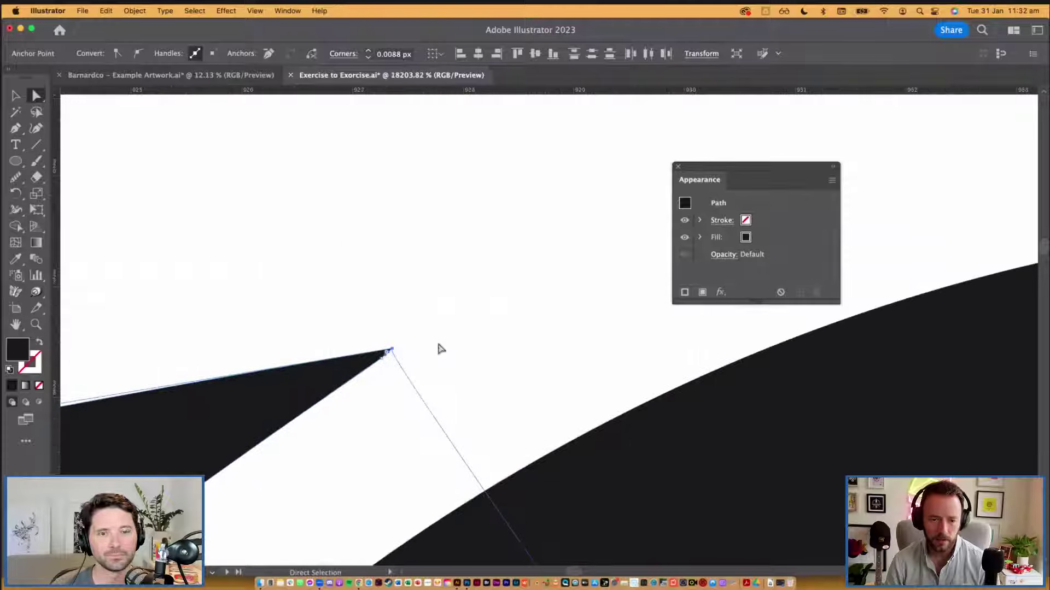
pyautogui.click(408, 346)
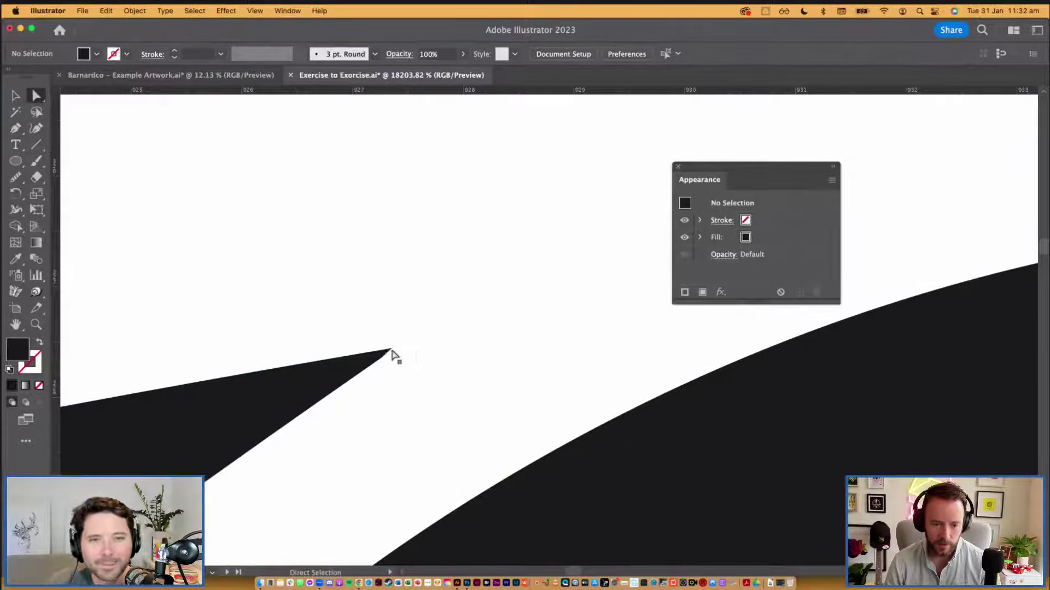
pyautogui.click(394, 354)
pyautogui.click(392, 351)
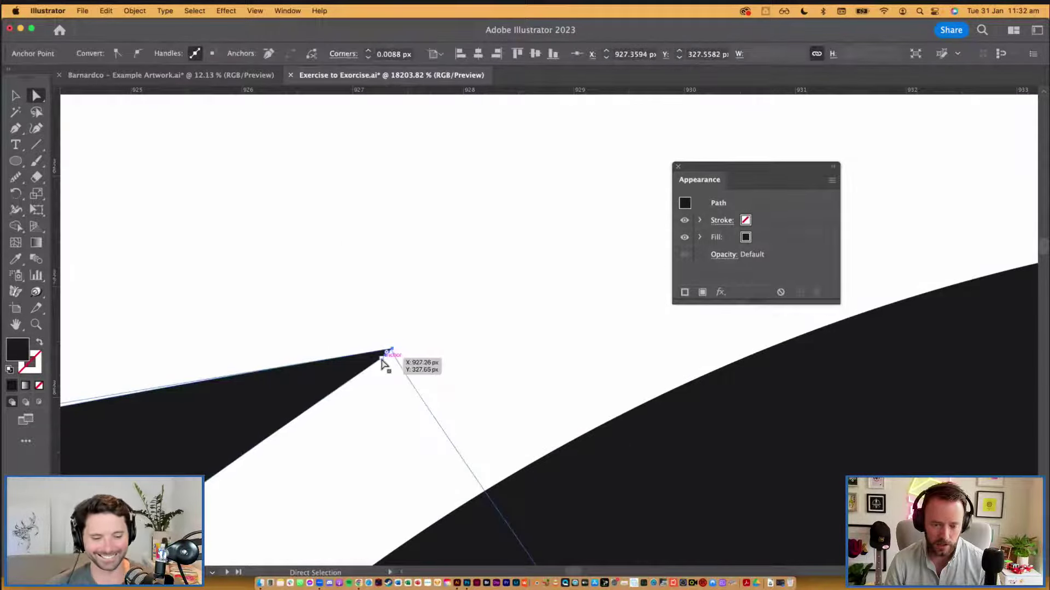
pyautogui.click(427, 345)
pyautogui.press('v')
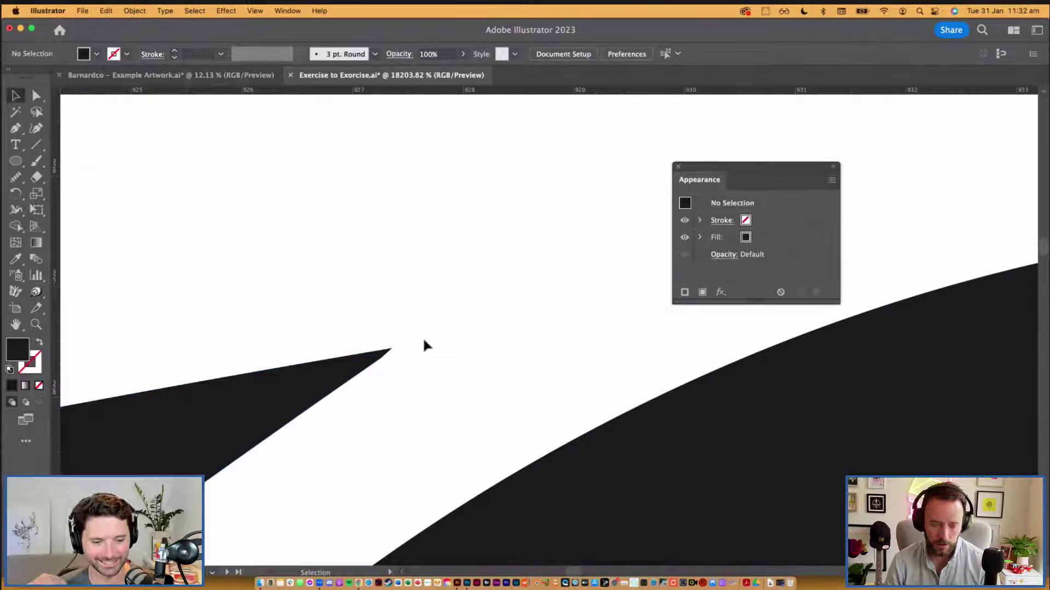
# Step: Round the sharp upper tip of the handle's left outer section to 0.1359 px and copy that radius
pyautogui.click(339, 389)
pyautogui.press('a')
pyautogui.click(392, 351)
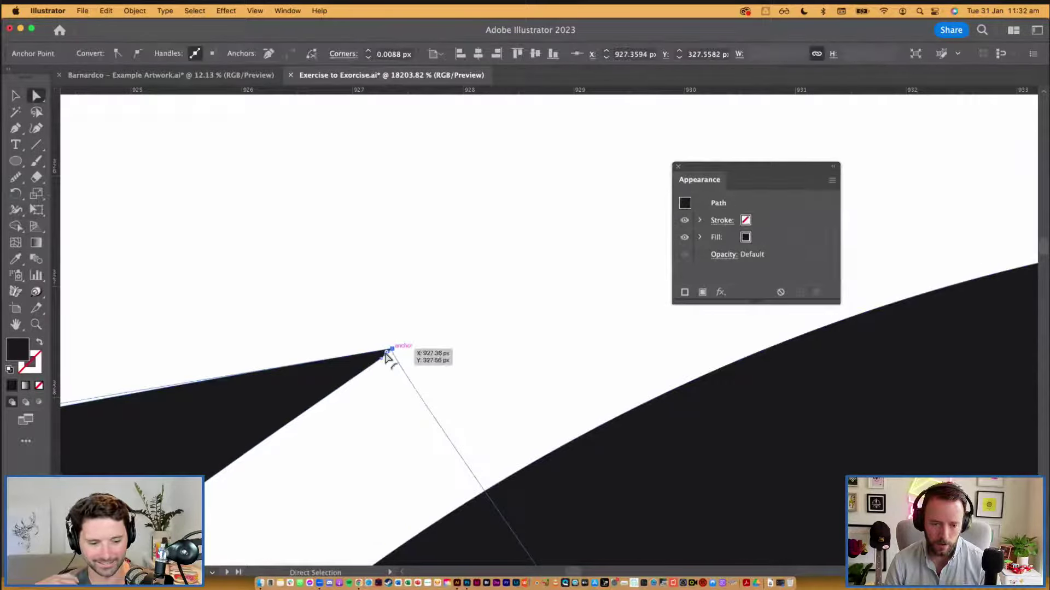
pyautogui.moveTo(358, 375); pyautogui.dragTo(390, 355)
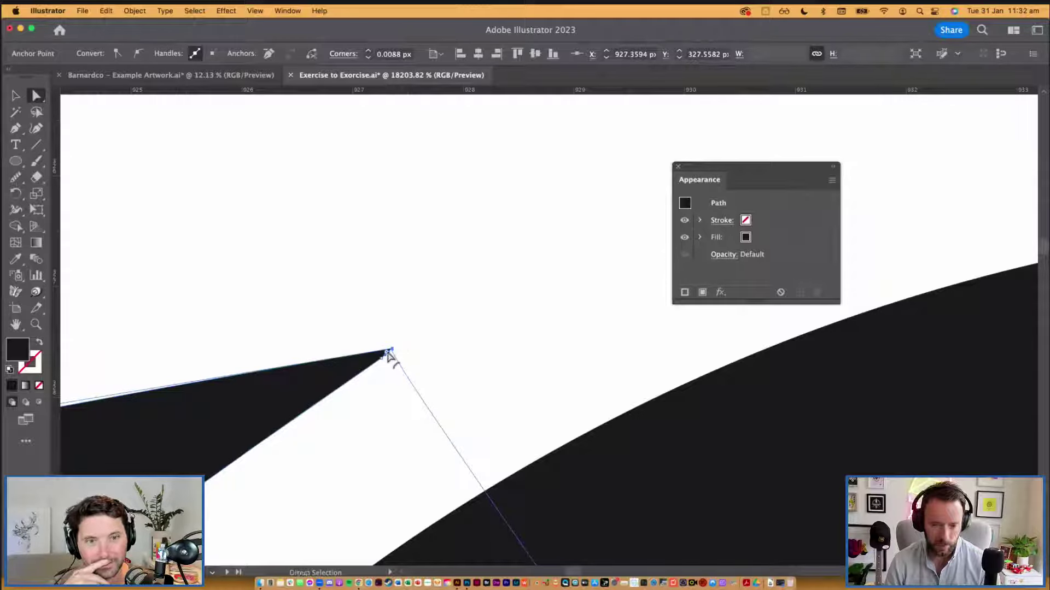
pyautogui.keyDown('alt'); pyautogui.click(390, 355); pyautogui.keyUp('alt')
pyautogui.moveTo(390, 355); pyautogui.dragTo(335, 377)
pyautogui.scroll(-1, 556, 254)
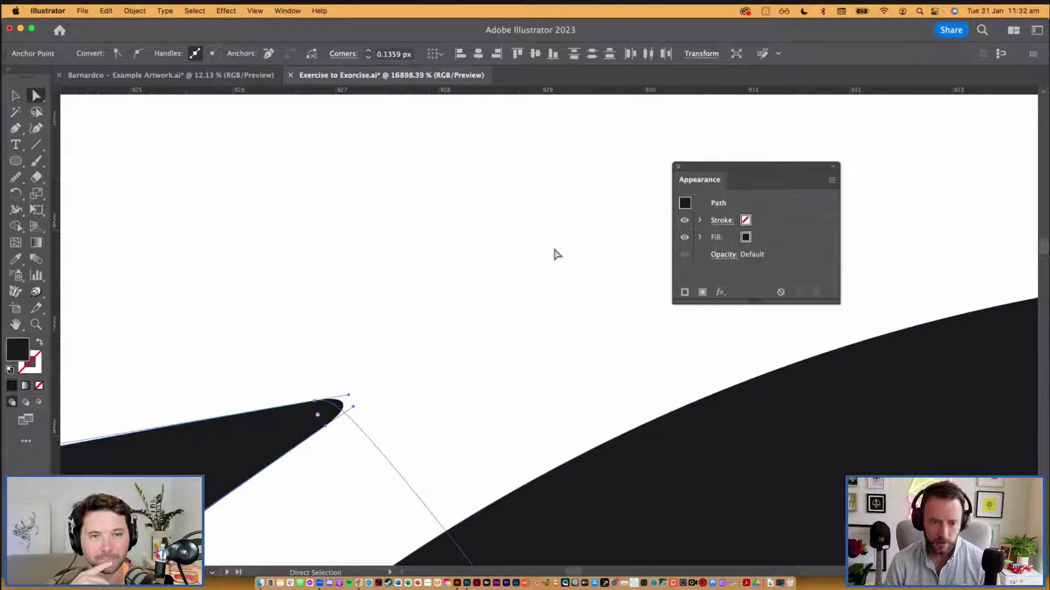
pyautogui.moveTo(401, 54); pyautogui.dragTo(379, 54)
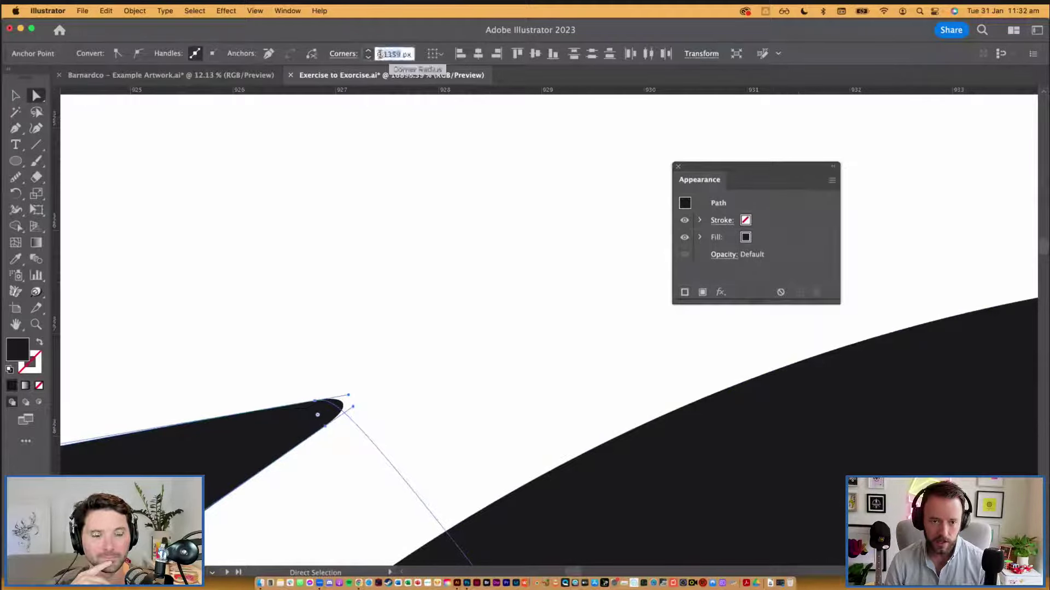
pyautogui.click(484, 208)
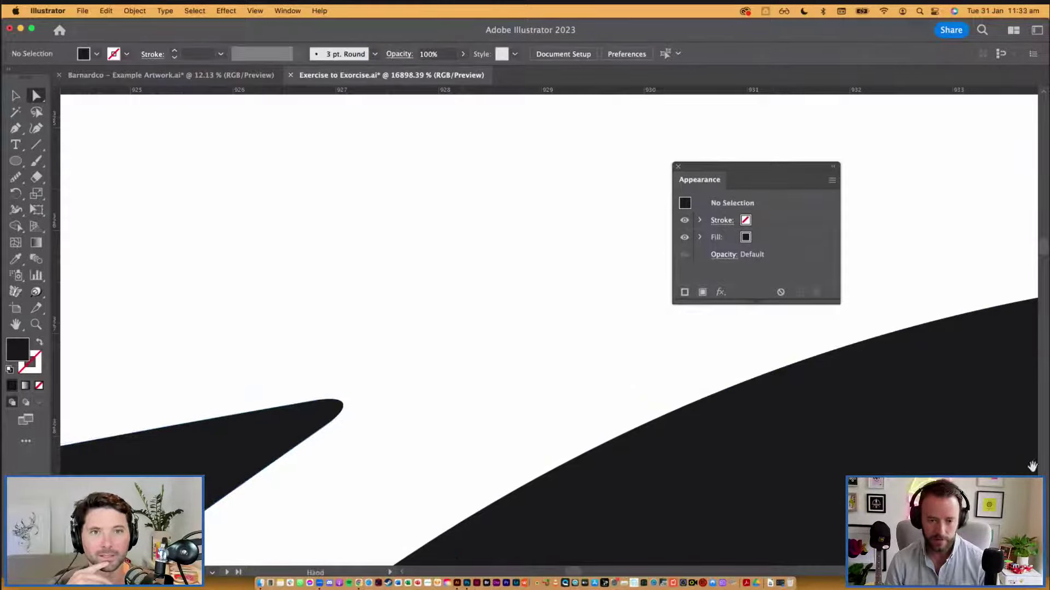
# Step: Round the matching sharp tip of the handle's right outer section with the copied radius of 0.1359 px
pyautogui.scroll(-15, 536, 347)
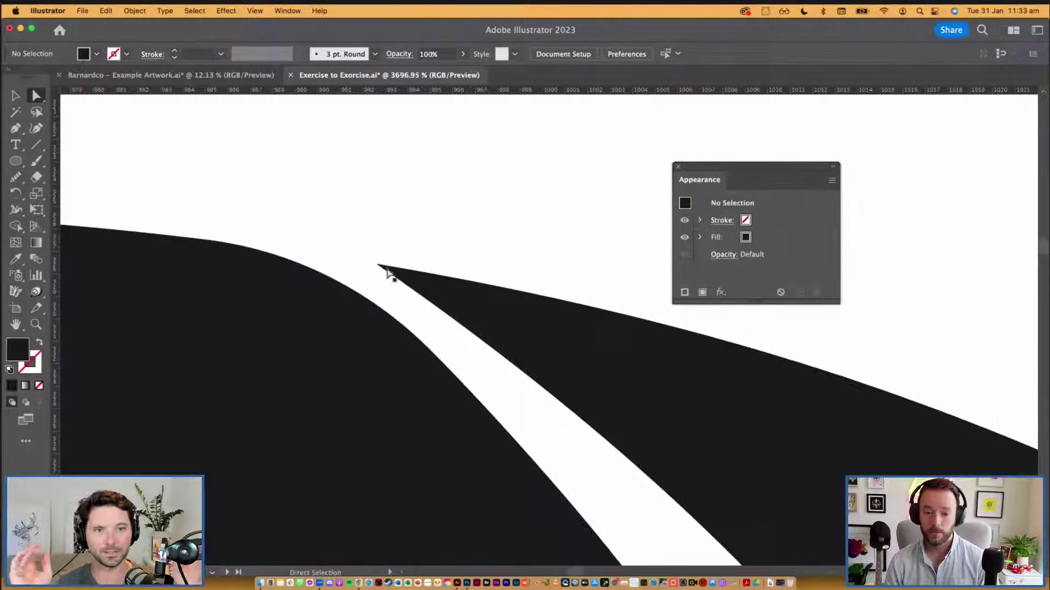
pyautogui.scroll(9, 746, 369)
pyautogui.click(379, 267)
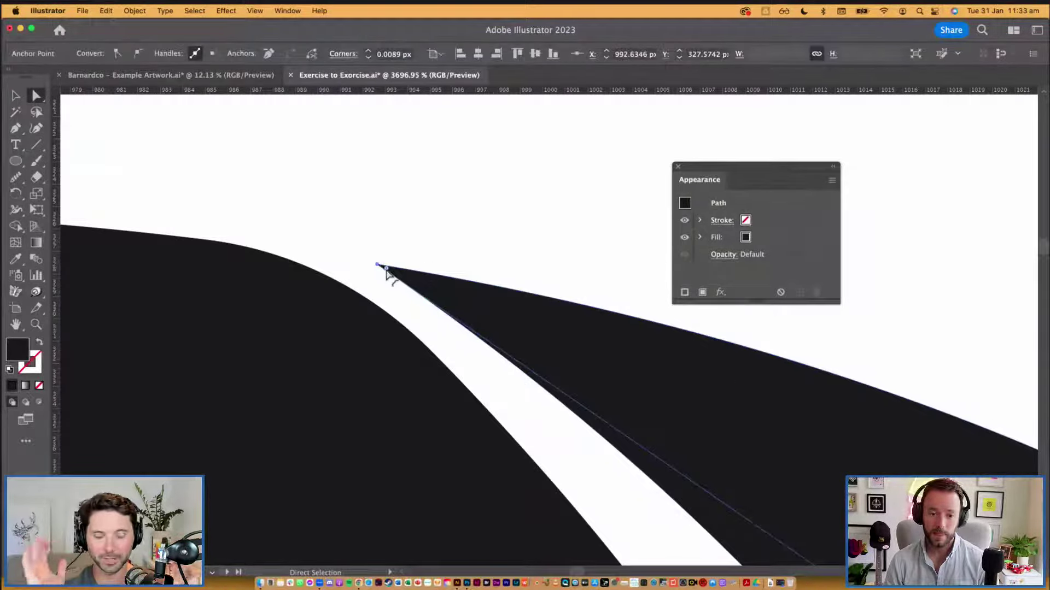
pyautogui.press('alt')
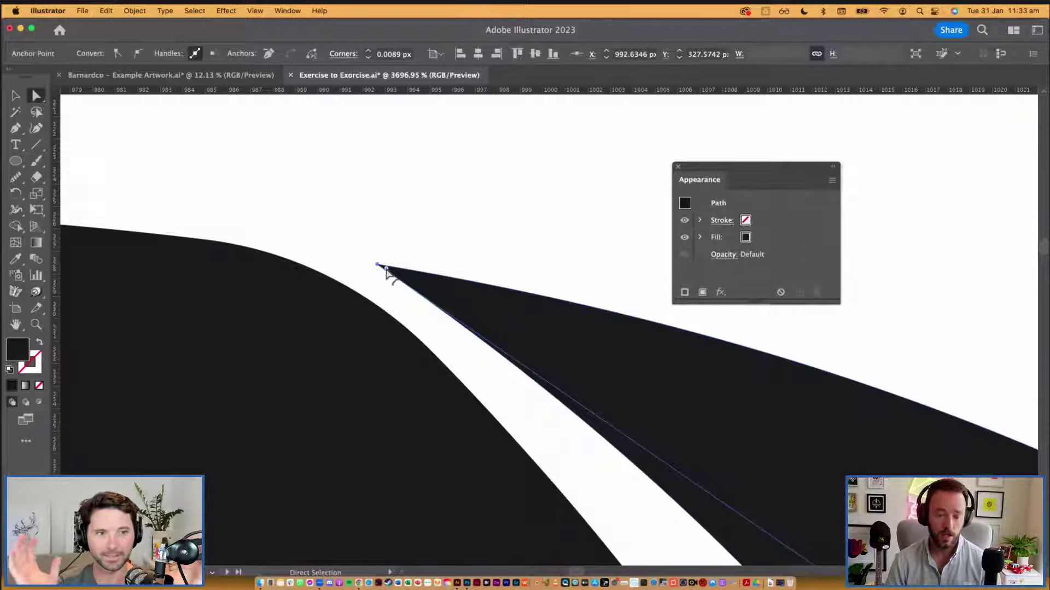
pyautogui.keyDown('alt'); pyautogui.click(386, 272); pyautogui.keyUp('alt')
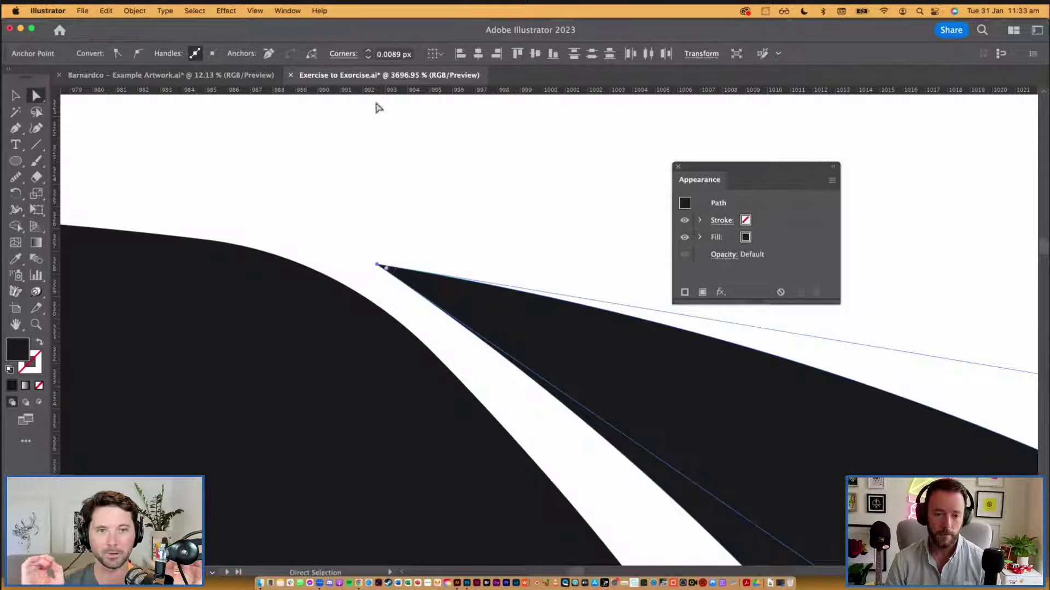
pyautogui.click(400, 57)
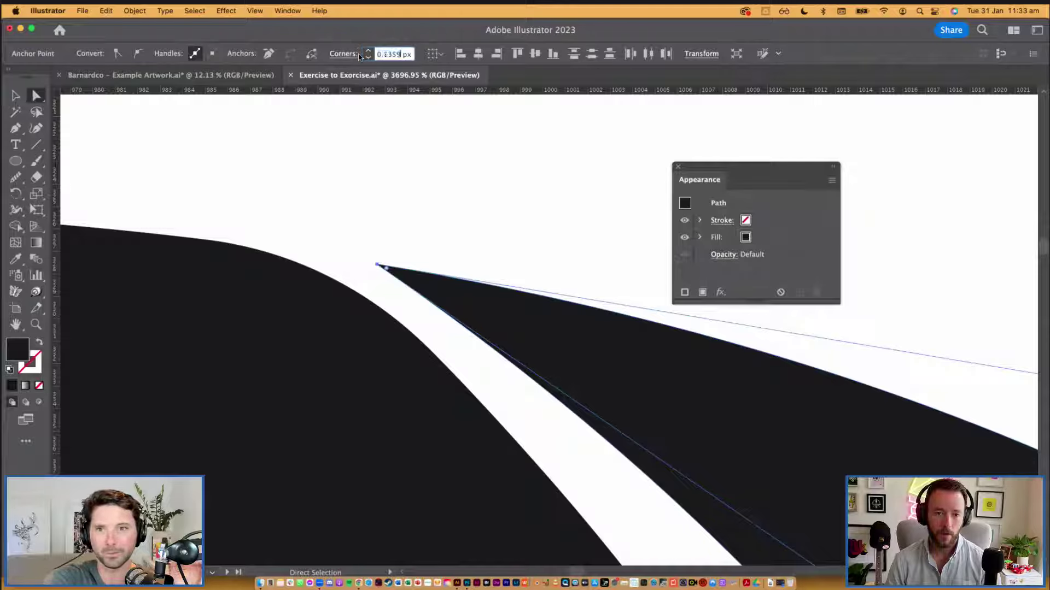
pyautogui.press('Return')
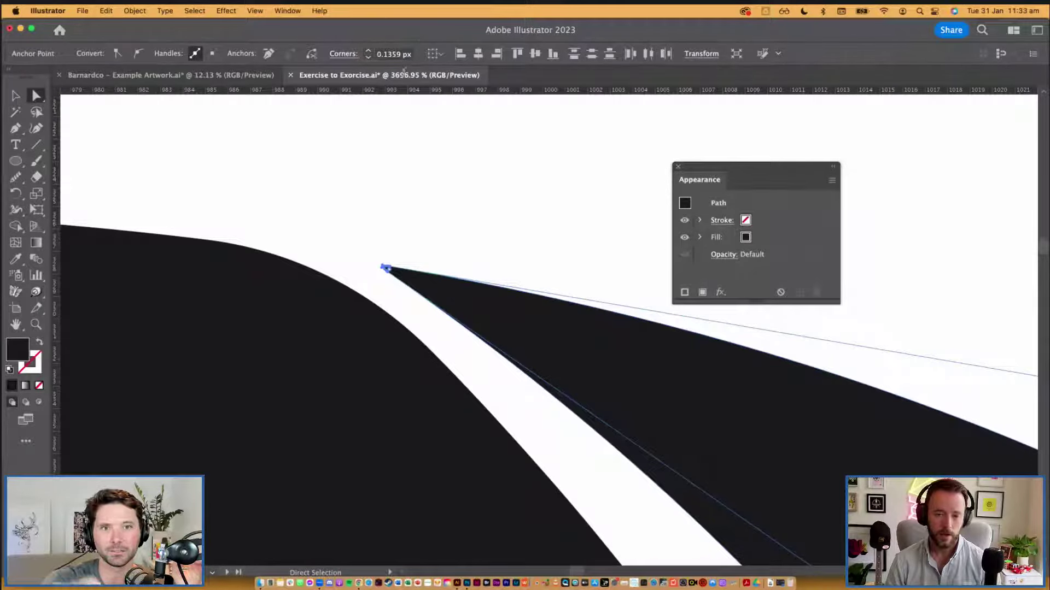
pyautogui.click(489, 250)
pyautogui.click(389, 270)
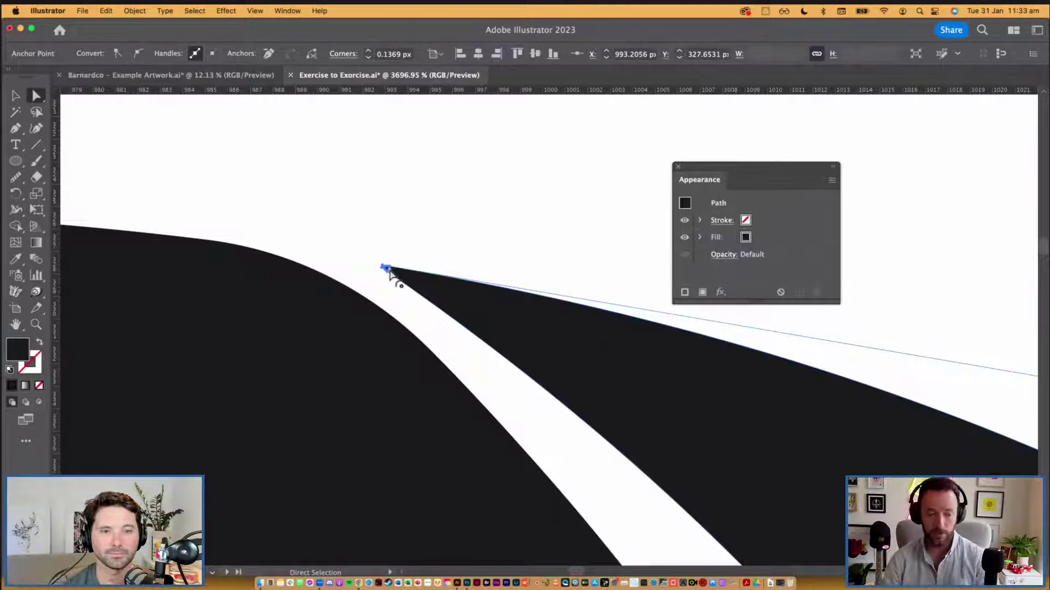
pyautogui.moveTo(413, 284); pyautogui.dragTo(612, 382)
pyautogui.press('super+z')
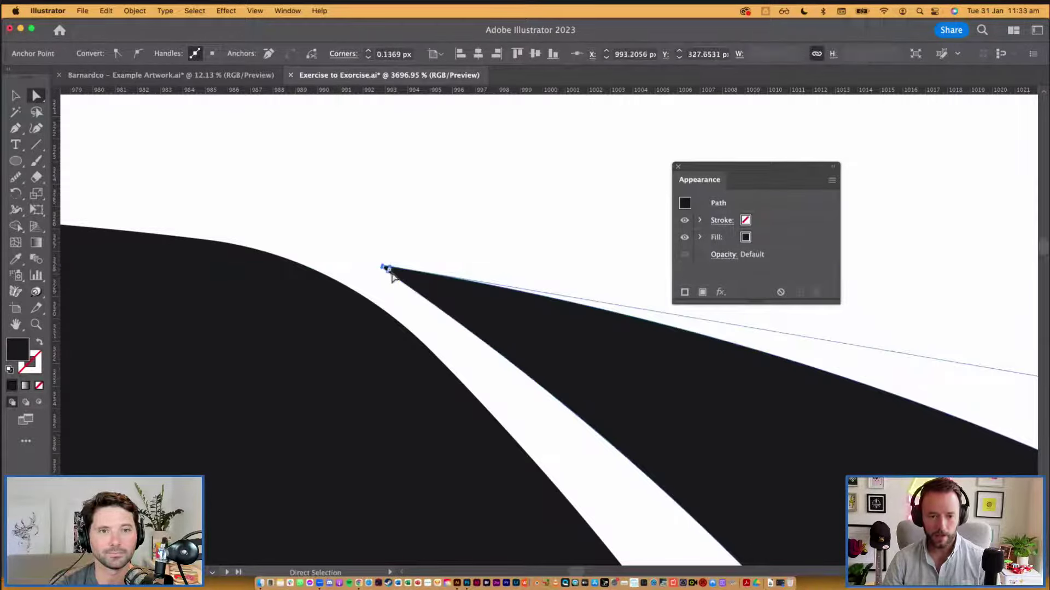
pyautogui.moveTo(399, 53); pyautogui.dragTo(390, 53)
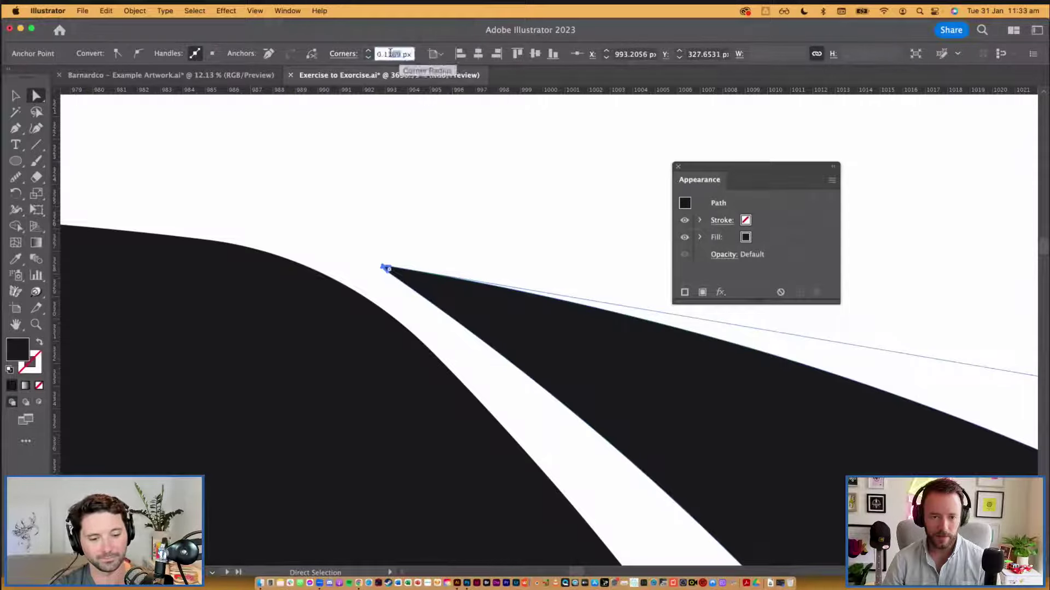
pyautogui.click(454, 197)
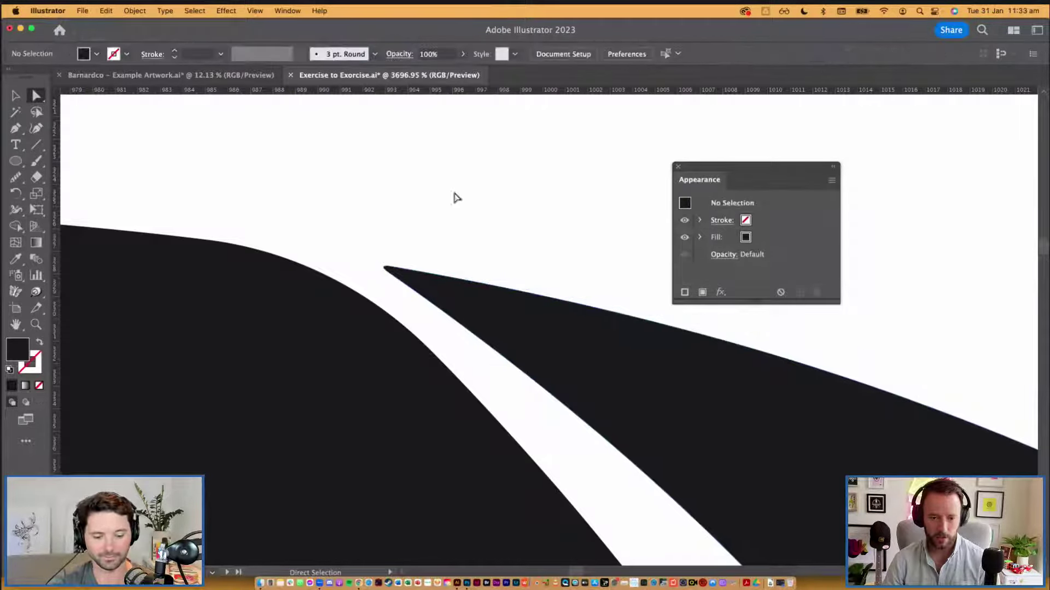
pyautogui.click(389, 269)
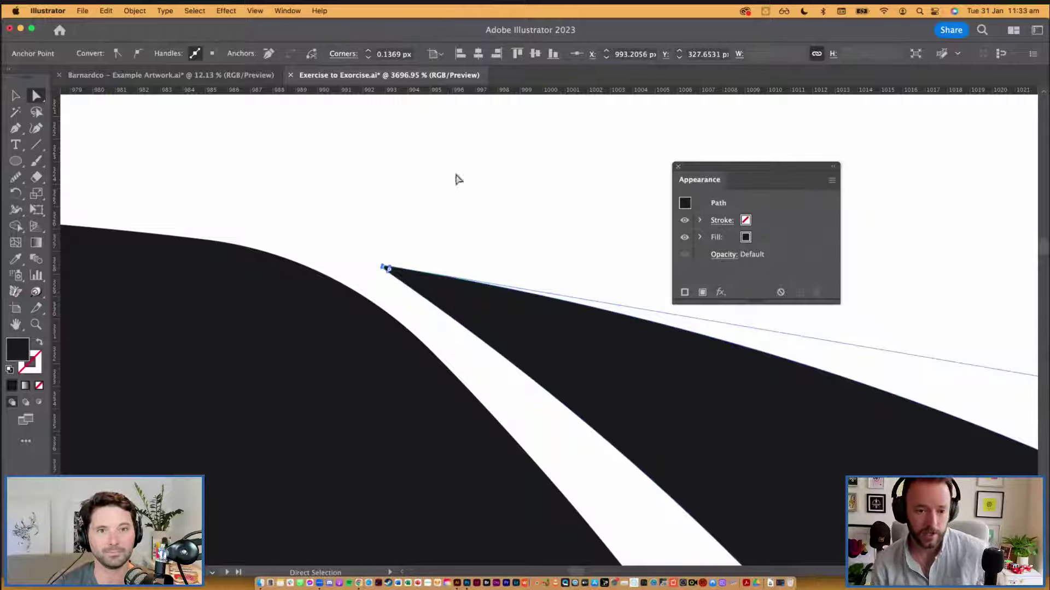
# Step: Select the two lower corner points of the handle's middle section and open their corner radius for editing
pyautogui.scroll(-10, 427, 162)
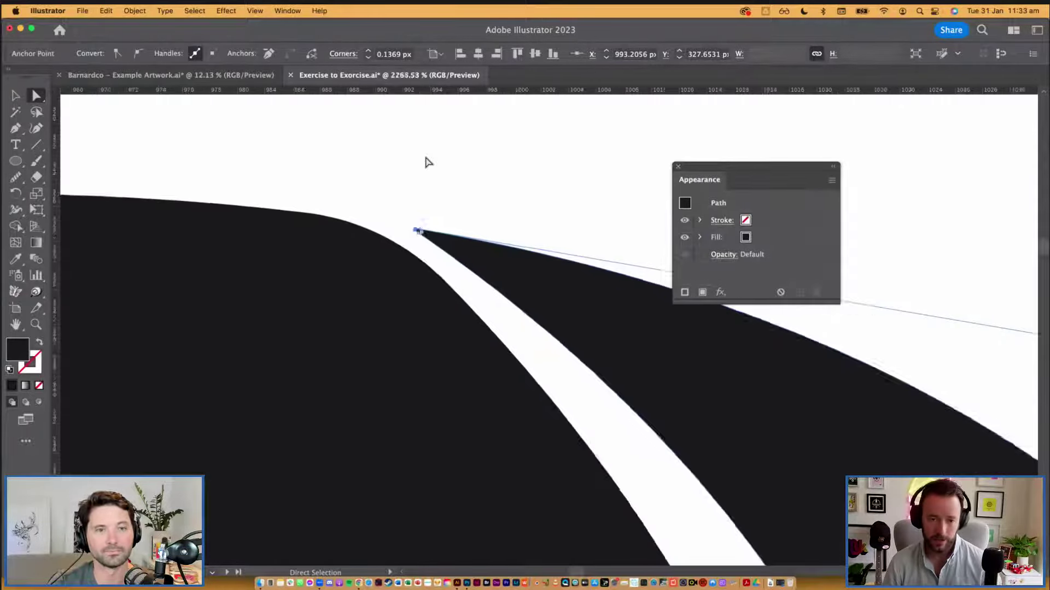
pyautogui.click(311, 362)
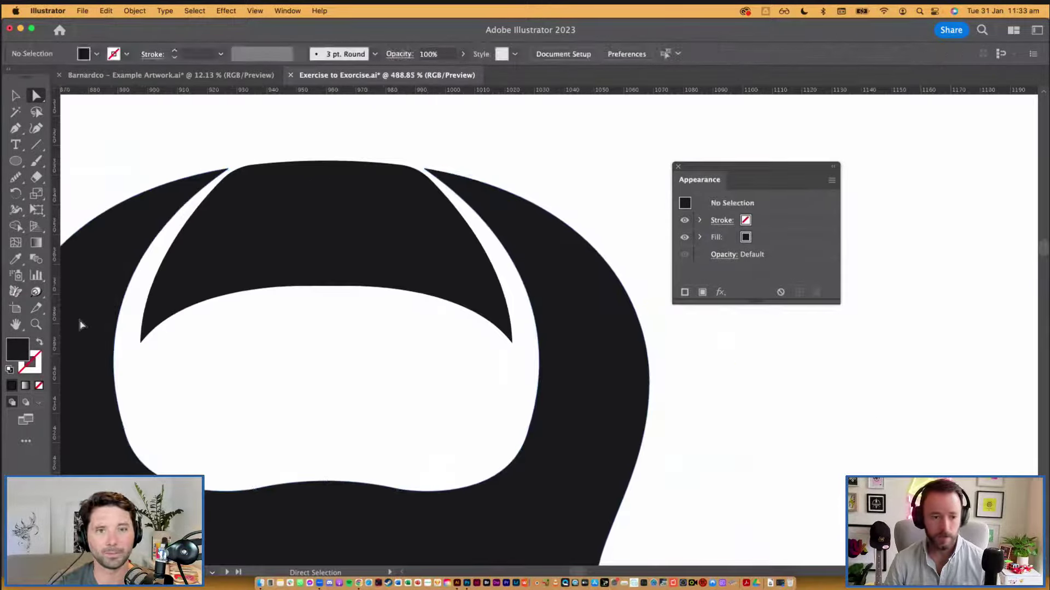
pyautogui.click(143, 345)
pyautogui.keyDown('shift'); pyautogui.click(511, 342); pyautogui.keyUp('shift')
pyautogui.click(383, 53)
pyautogui.click(447, 136)
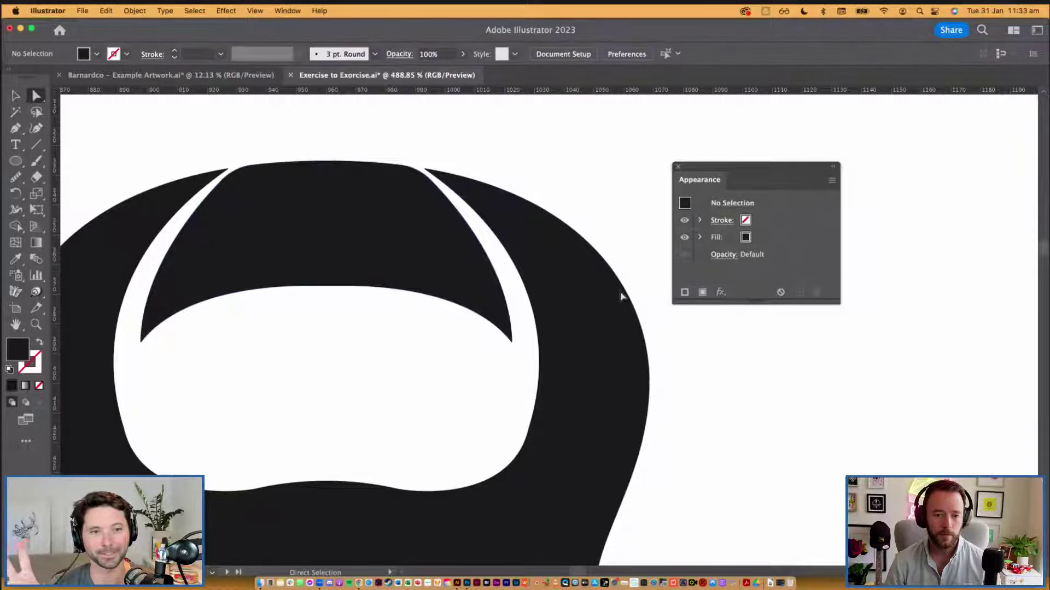
pyautogui.press('v')
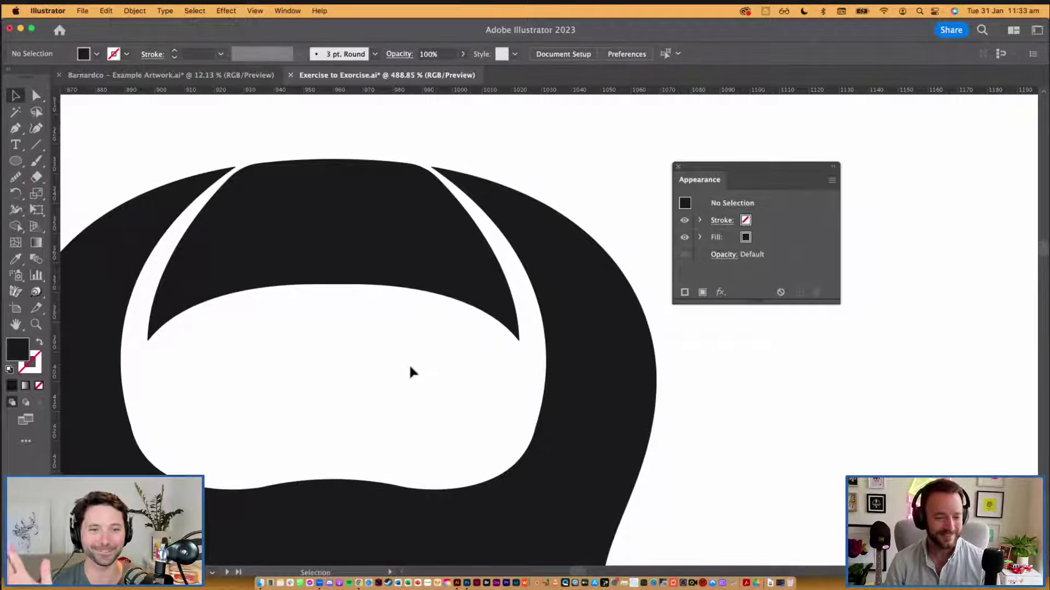
# Step: Examine the whole kettlebell and the anchor points along its body outline and handle opening
pyautogui.scroll(-5, 410, 370)
pyautogui.scroll(-2, 430, 238)
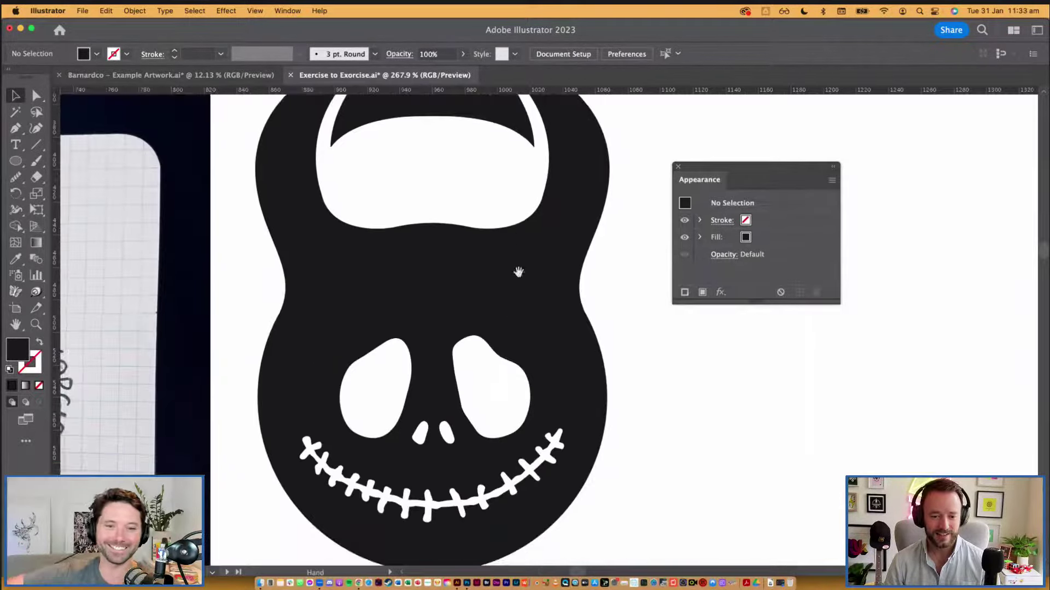
pyautogui.scroll(-2, 655, 366)
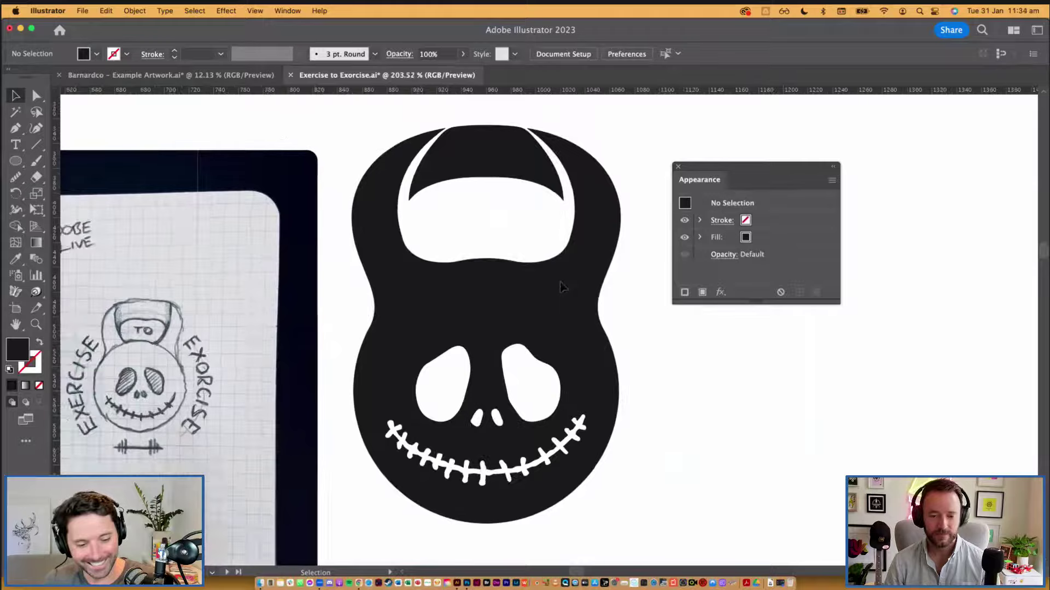
pyautogui.click(508, 265)
pyautogui.press('a')
pyautogui.click(494, 260)
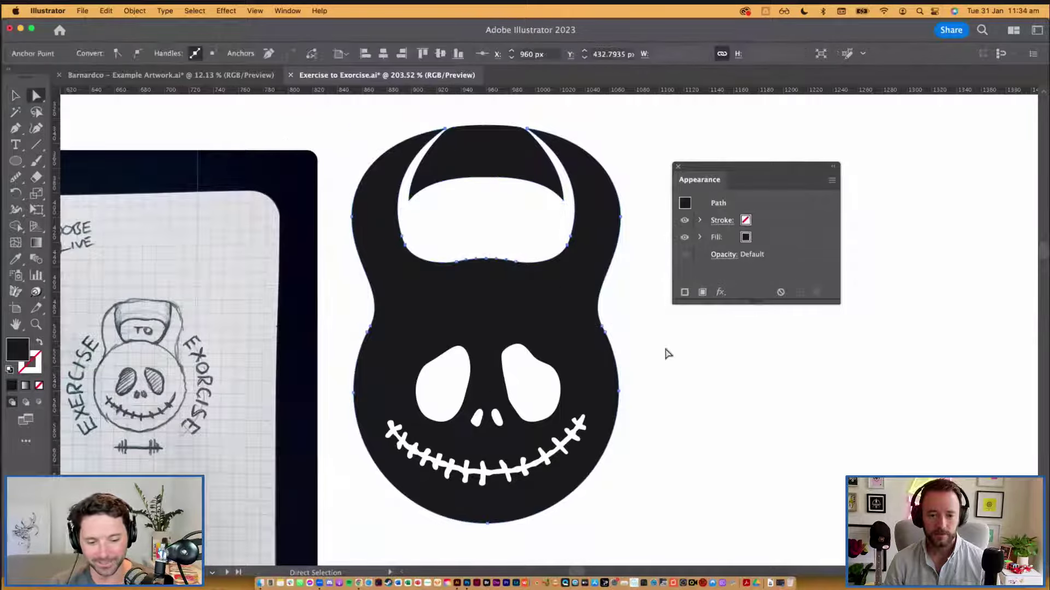
pyautogui.click(665, 395)
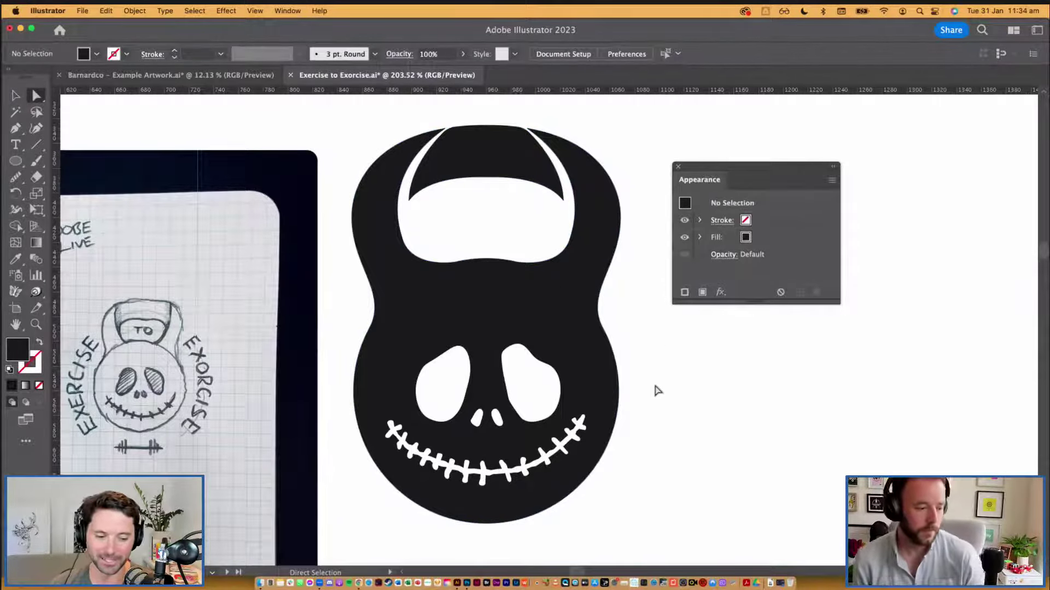
# Step: Move the sketch photo to the upper-left corner of the artboard and save the document
pyautogui.scroll(-3, 589, 349)
pyautogui.press('v')
pyautogui.scroll(-3, 487, 415)
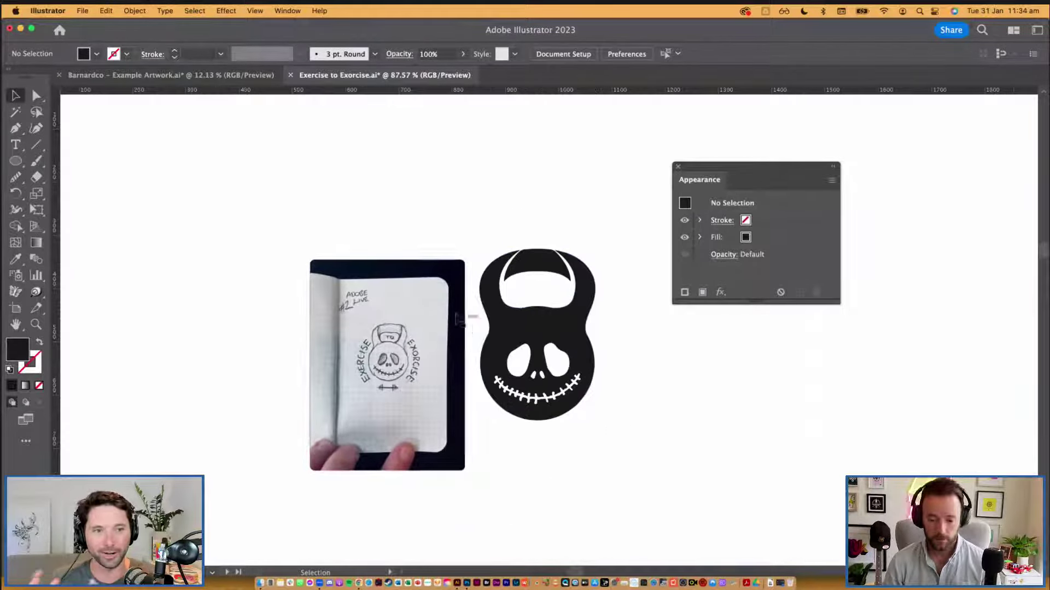
pyautogui.click(458, 320)
pyautogui.scroll(-3, 512, 293)
pyautogui.moveTo(513, 293)
pyautogui.mouseDown()
pyautogui.moveTo(365, 226)
pyautogui.moveTo(356, 204)
pyautogui.mouseUp()
pyautogui.hscroll(3, 492, 339)
pyautogui.scroll(1, 492, 339)
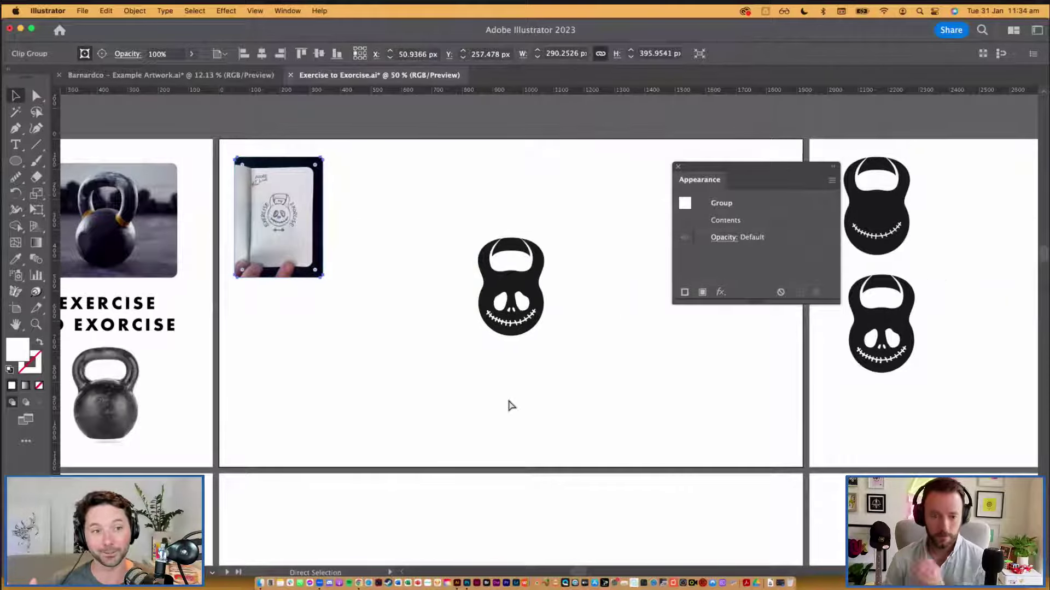
pyautogui.press('super+s')
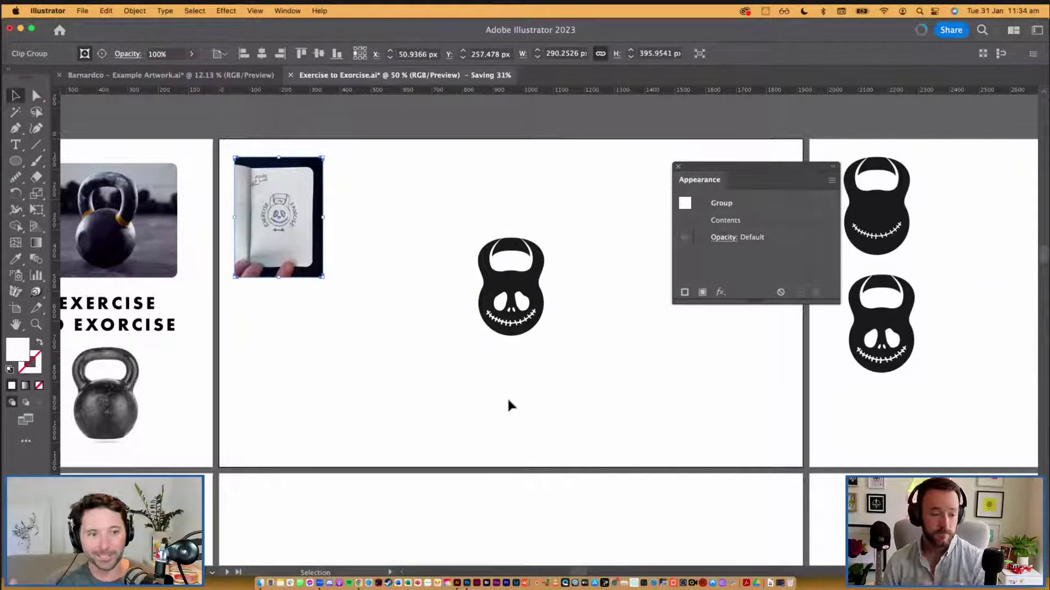
pyautogui.click(508, 402)
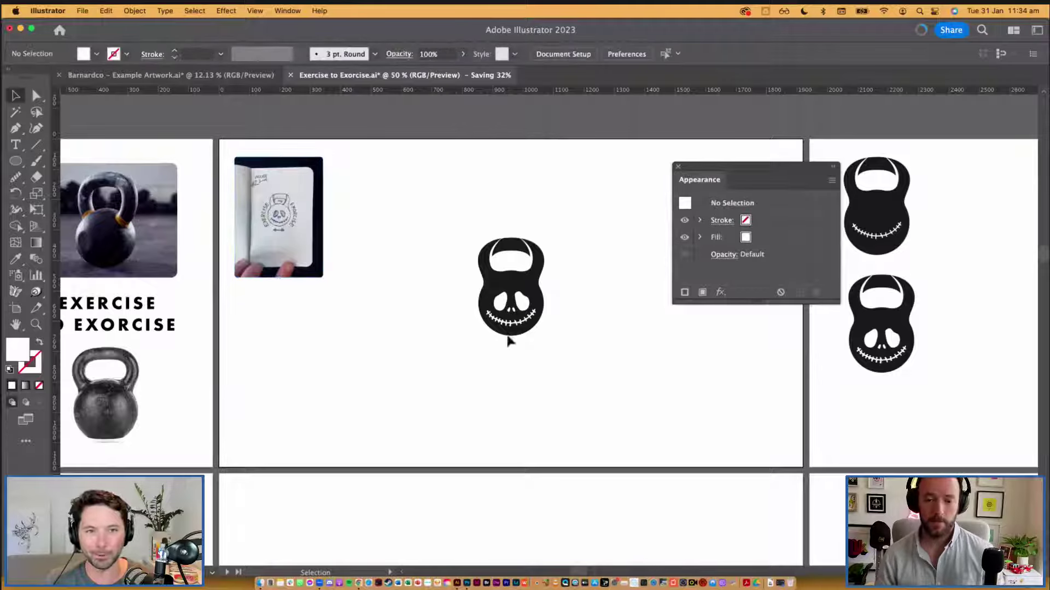
# Step: Place a copy of the earlier kettlebell version's body circle below and right of the kettlebell, with no fill and a 1 px dark stroke
pyautogui.press('l')
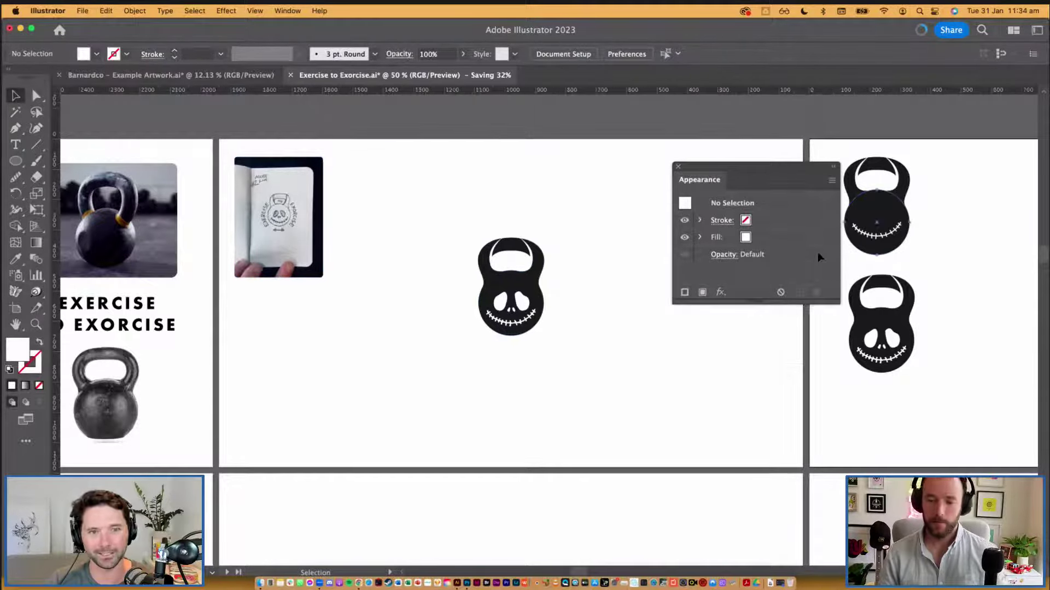
pyautogui.moveTo(556, 343); pyautogui.dragTo(622, 409)
pyautogui.hotkey('shift', 'x')
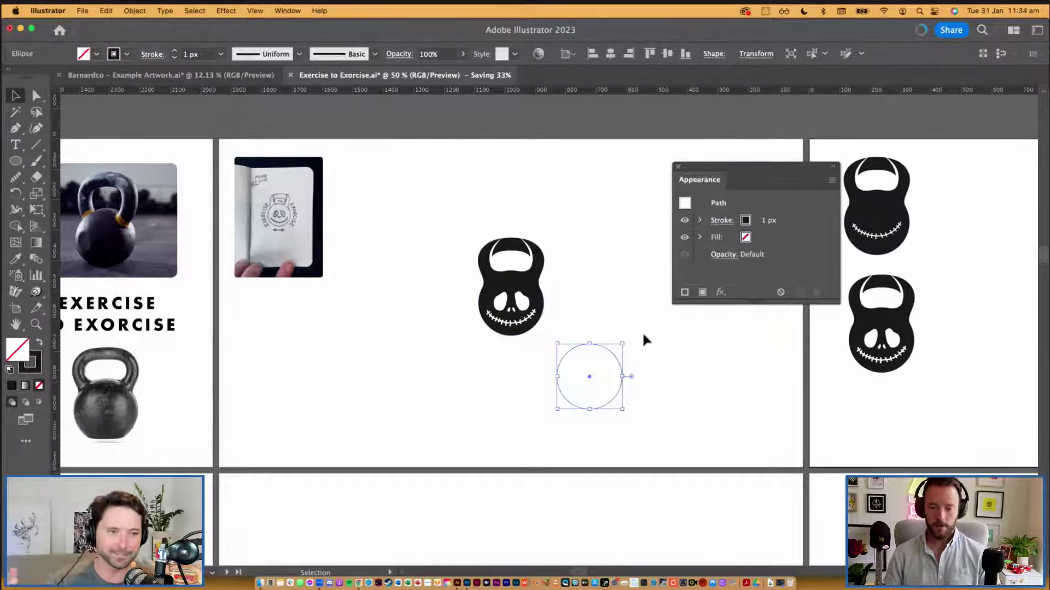
pyautogui.click(641, 342)
# Step: Move the floating Appearance panel clear of the kettlebell and the new circle
pyautogui.press('z')
pyautogui.click(665, 458)
pyautogui.press('v')
pyautogui.scroll(2, 616, 417)
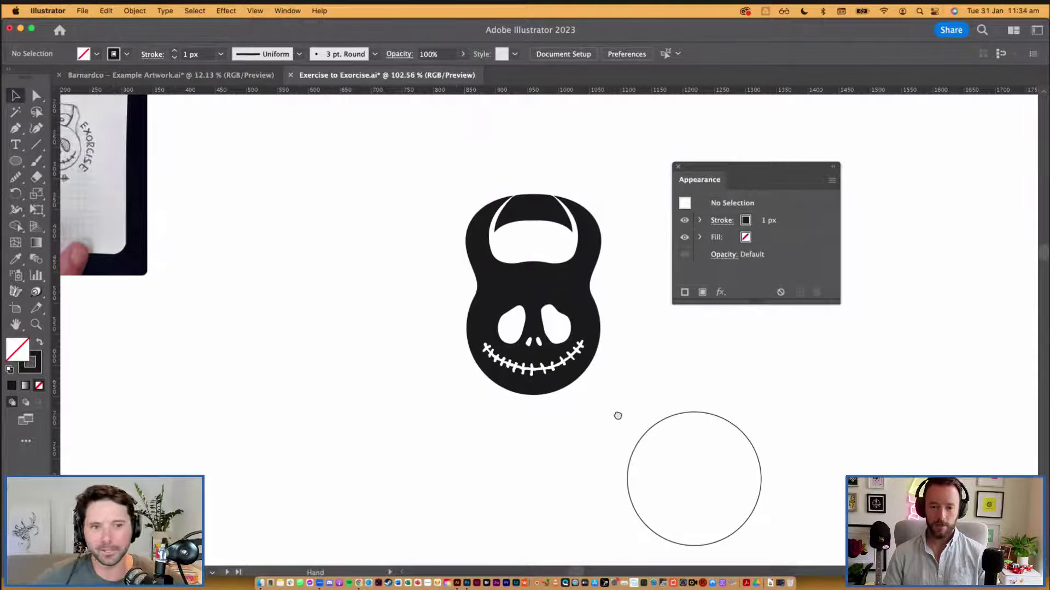
pyautogui.moveTo(753, 171); pyautogui.dragTo(910, 146)
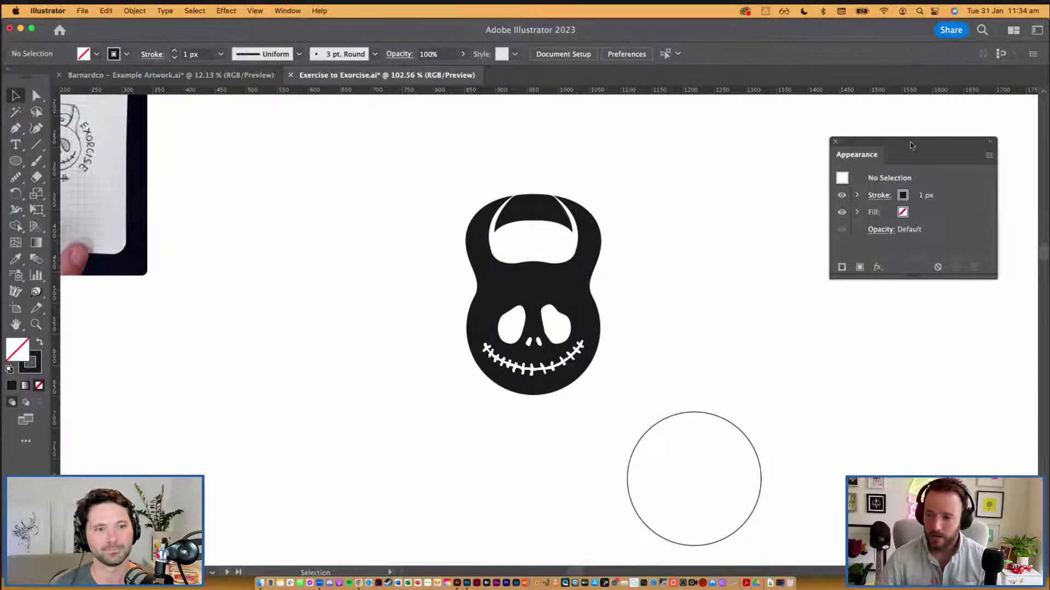
# Step: Undo the last changes to the circle's placement and move the outlined circle off to the right of the kettlebell
pyautogui.click(708, 475)
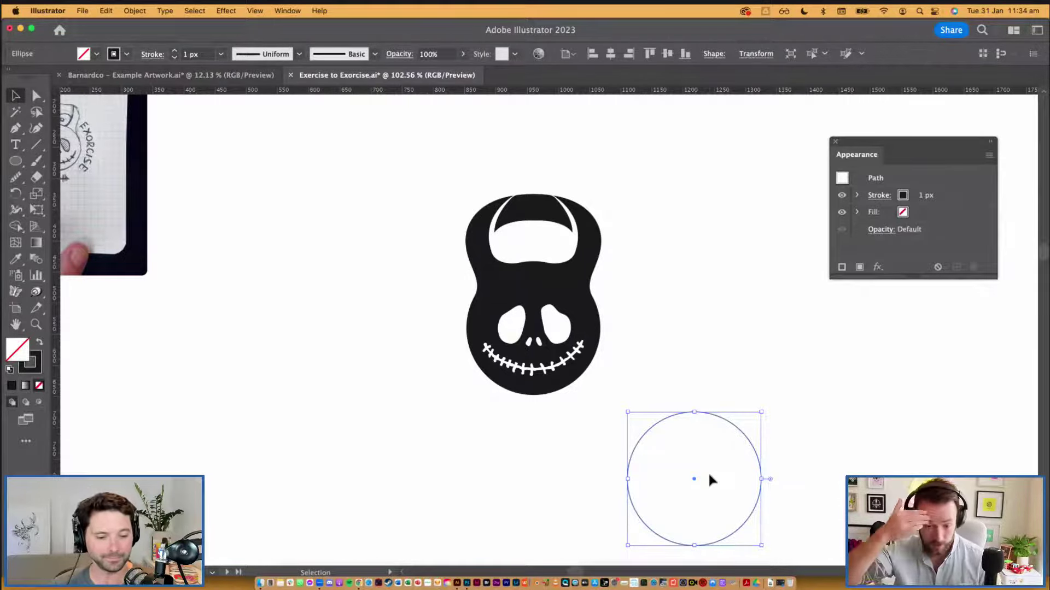
pyautogui.press('super+z')
pyautogui.press('super+z')
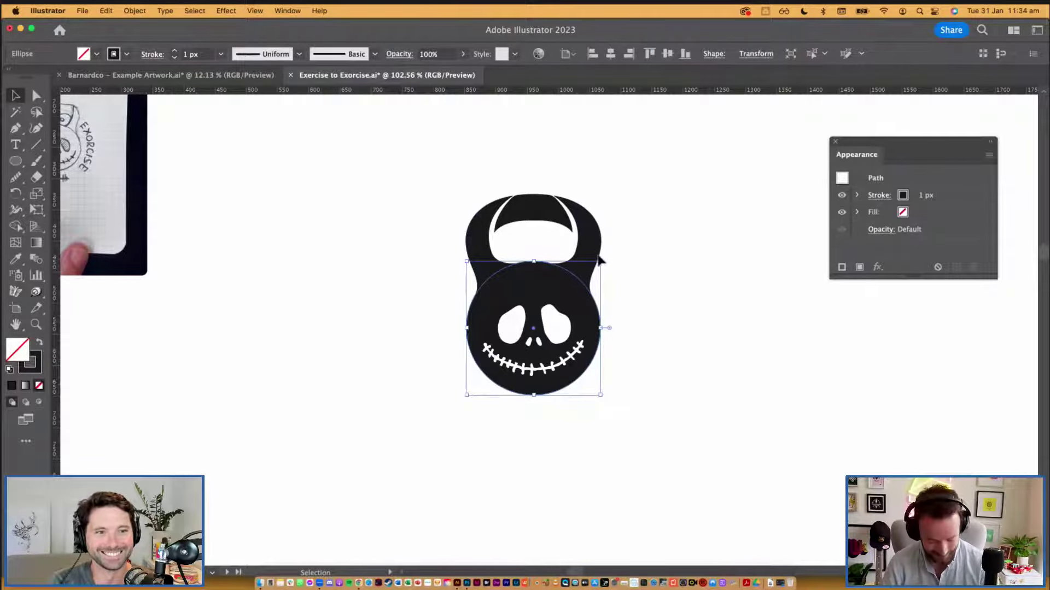
pyautogui.moveTo(588, 290); pyautogui.dragTo(851, 389)
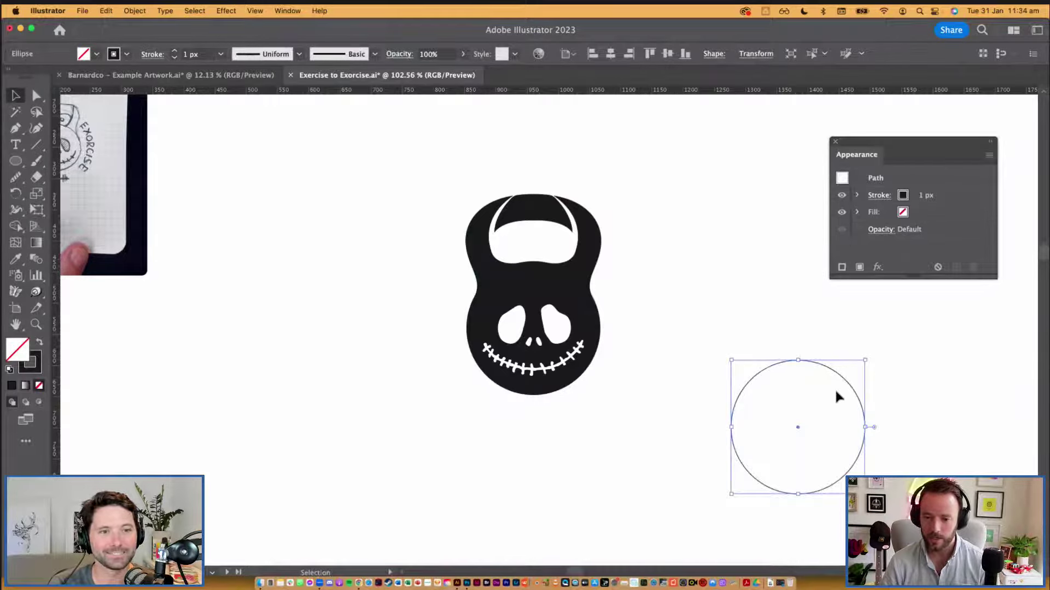
# Step: Move the outlined circle onto the kettlebell's round body so the two outlines coincide
pyautogui.scroll(-5, 834, 389)
pyautogui.moveTo(881, 349); pyautogui.dragTo(605, 390)
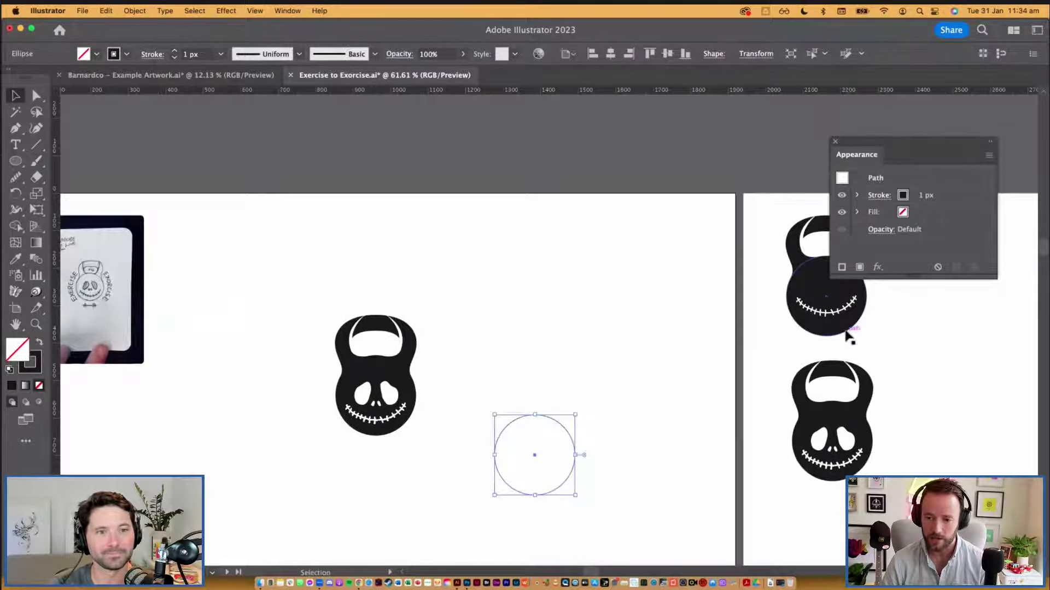
pyautogui.keyDown('super'); pyautogui.click(497, 405); pyautogui.keyUp('super')
pyautogui.keyDown('super'); pyautogui.click(547, 416); pyautogui.keyUp('super')
pyautogui.moveTo(579, 427); pyautogui.dragTo(583, 438)
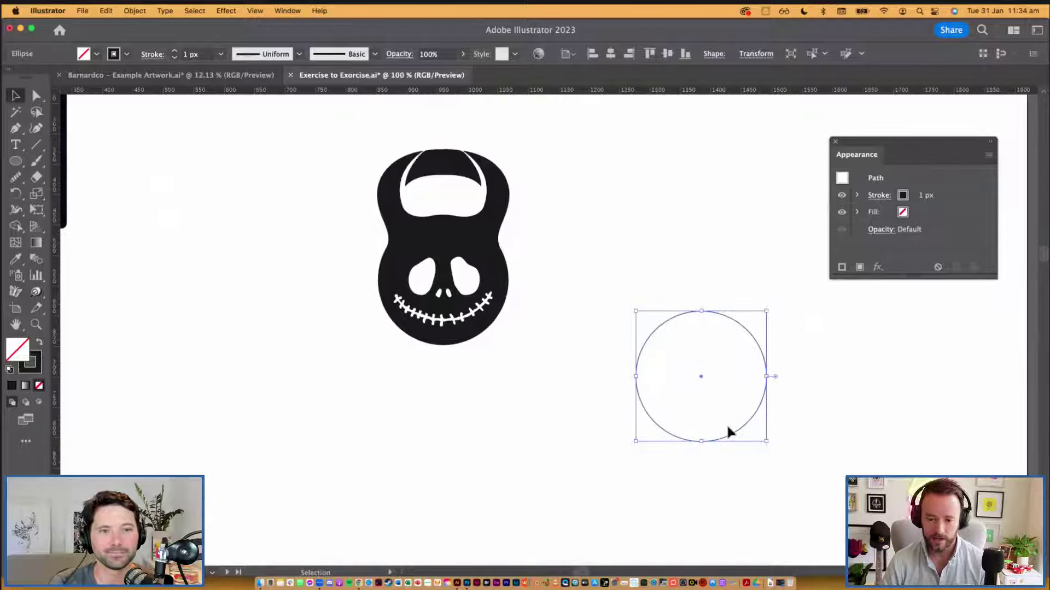
pyautogui.moveTo(724, 426); pyautogui.dragTo(528, 274)
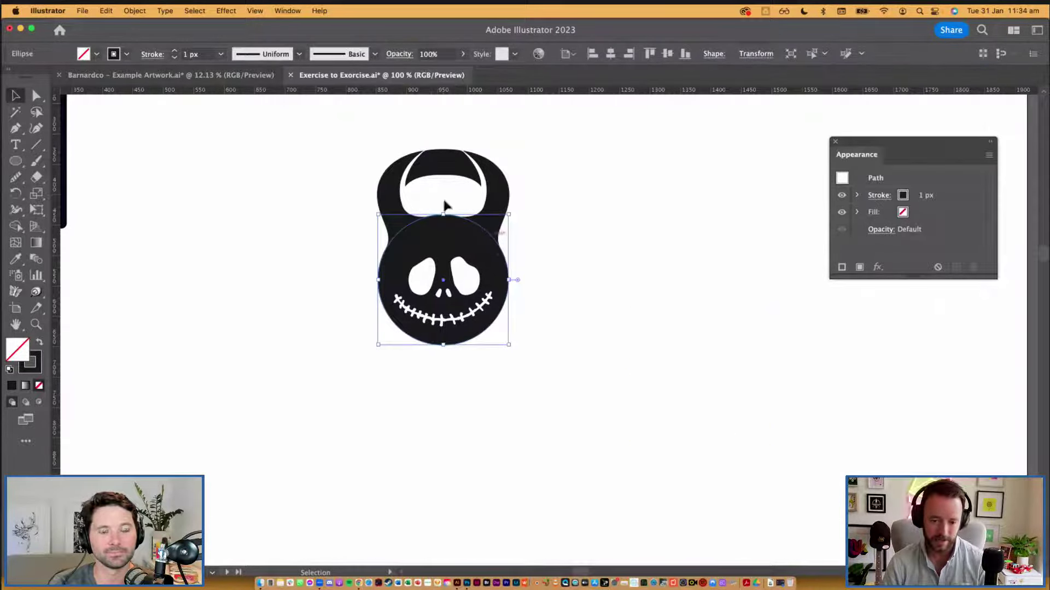
# Step: Scale the circle proportionally from its centre to about 1.4 times its size, forming a ring around the kettlebell's body
pyautogui.moveTo(588, 272); pyautogui.dragTo(642, 291)
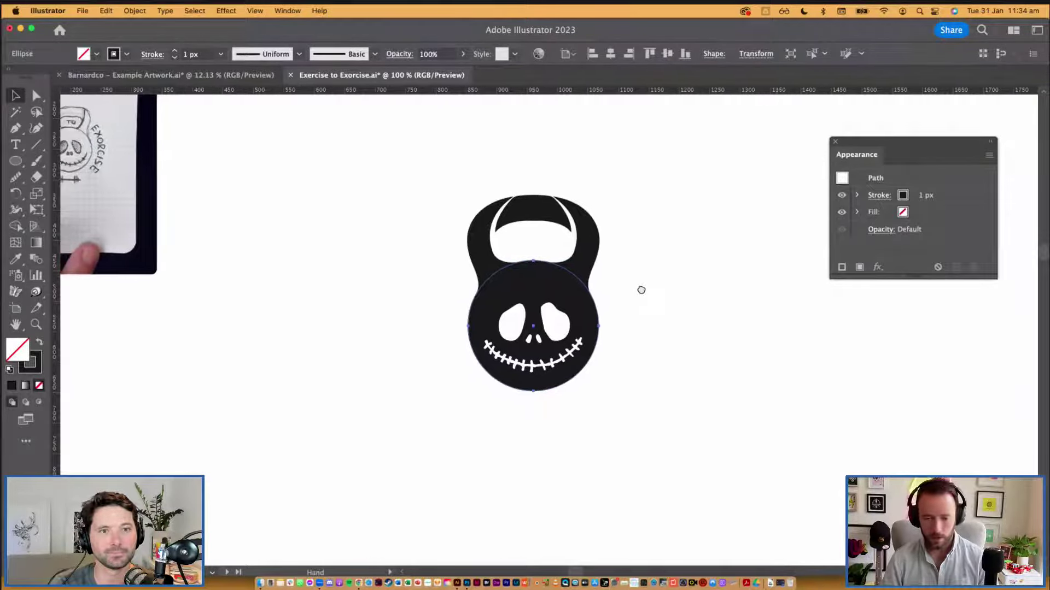
pyautogui.press('space')
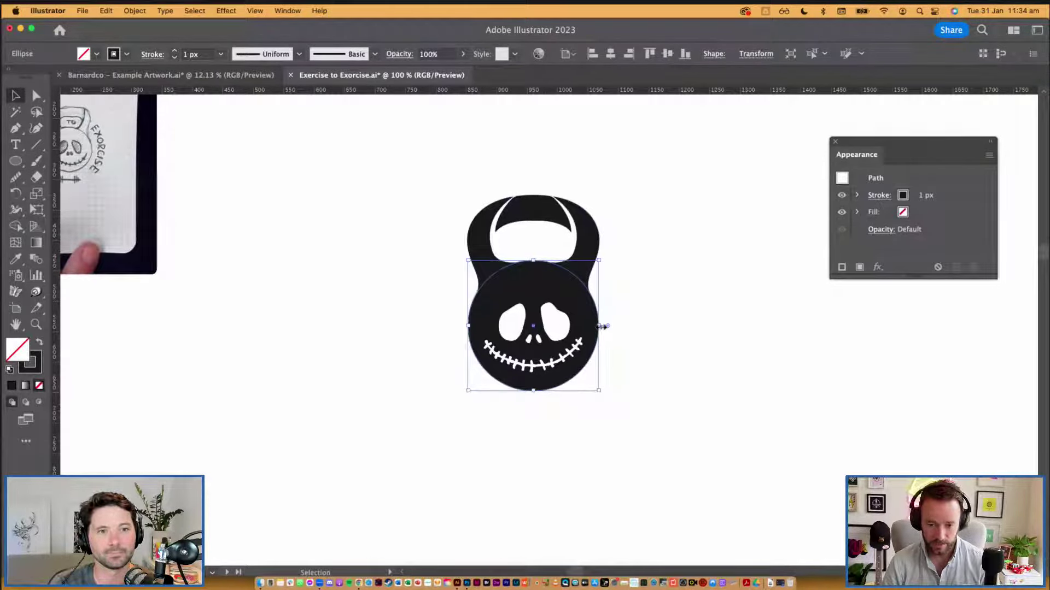
pyautogui.moveTo(602, 326); pyautogui.dragTo(720, 345)
pyautogui.click(702, 346)
pyautogui.press('space')
pyautogui.moveTo(229, 242); pyautogui.dragTo(354, 351)
pyautogui.click(441, 185)
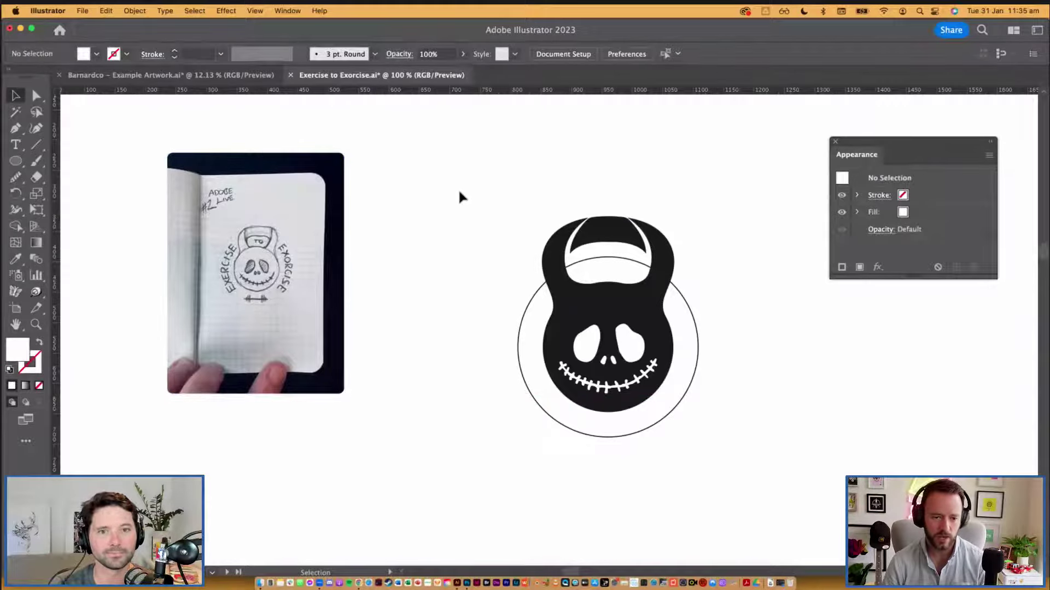
# Step: Move the sketch photo farther up and left, away from the kettlebell
pyautogui.scroll(-1, 460, 231)
pyautogui.moveTo(446, 237); pyautogui.dragTo(377, 228)
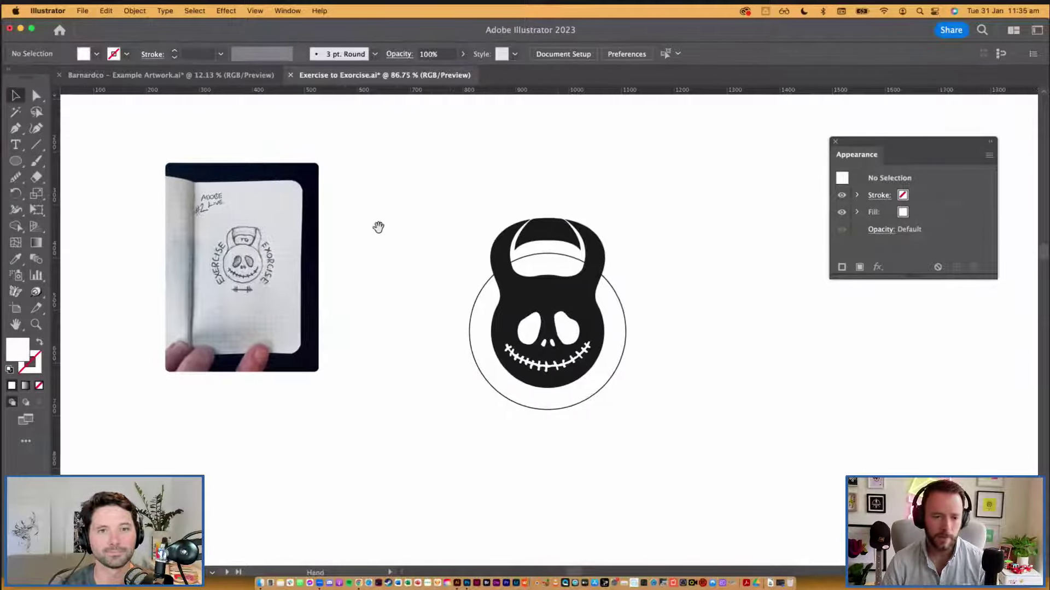
pyautogui.moveTo(262, 263); pyautogui.dragTo(200, 221)
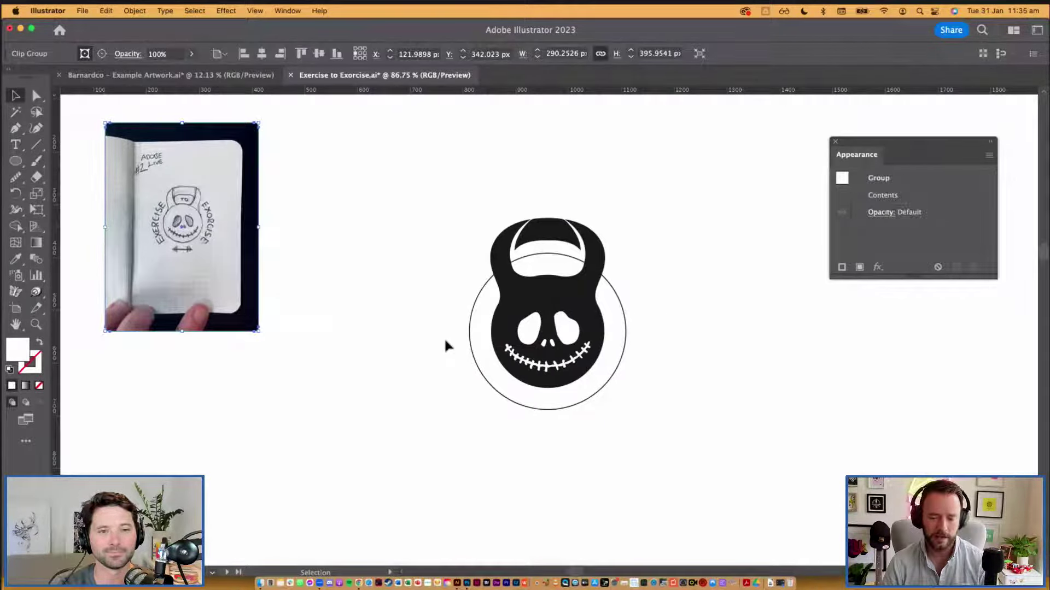
# Step: Copy the "POSTER CUT NEUE REGULAR" text sample from the reference artboard and place it above the kettlebell
pyautogui.scroll(-3, 444, 337)
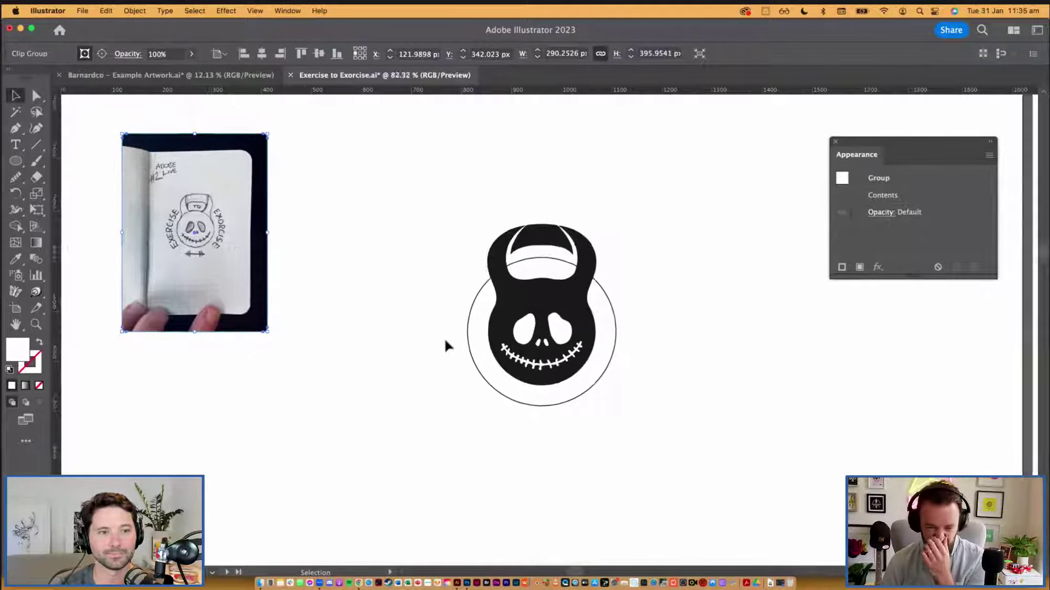
pyautogui.moveTo(677, 312); pyautogui.dragTo(445, 293)
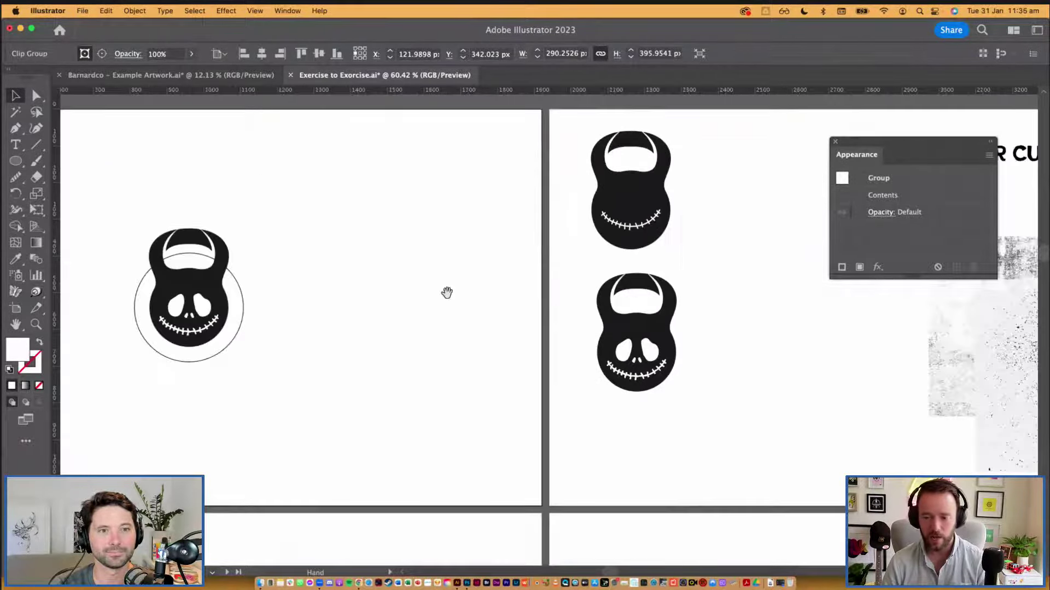
pyautogui.hscroll(10, 447, 271)
pyautogui.scroll(3, 448, 271)
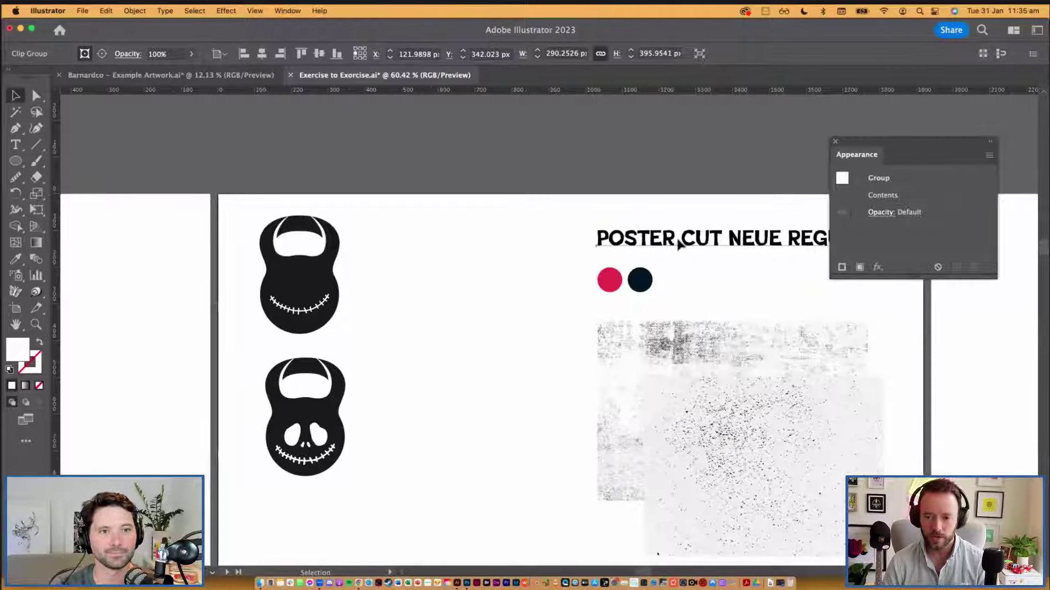
pyautogui.click(704, 243)
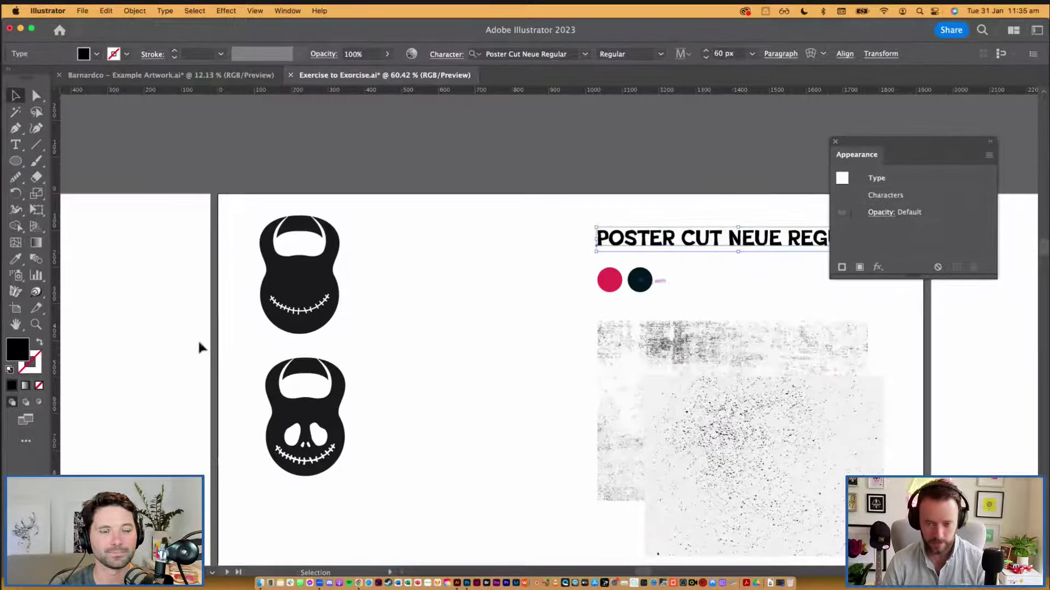
pyautogui.hscroll(-10, 475, 327)
pyautogui.scroll(-2, 475, 327)
pyautogui.hscroll(-5, 475, 327)
pyautogui.write('POSTER CUT NEUE REGULAR')
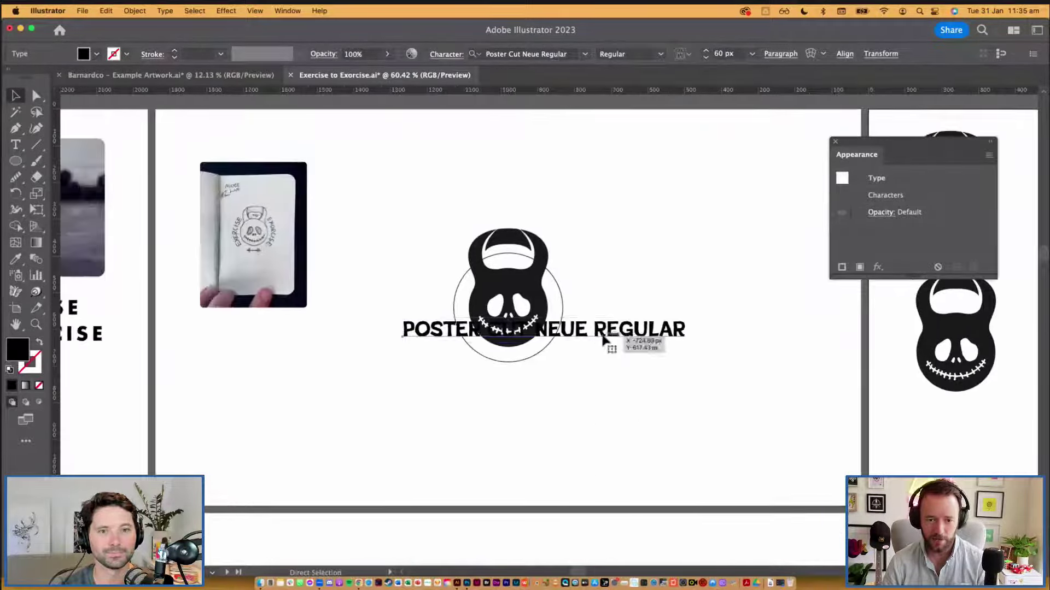
pyautogui.moveTo(604, 331); pyautogui.dragTo(571, 178)
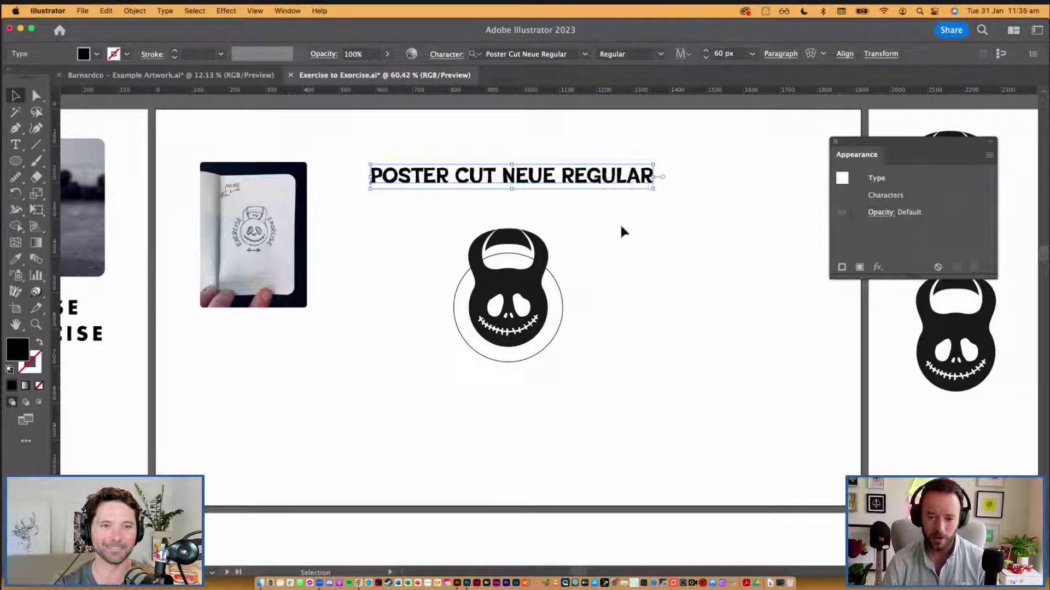
# Step: Examine the letter shapes of the Poster Cut Neue text up close
pyautogui.click(621, 230)
pyautogui.moveTo(491, 183); pyautogui.dragTo(507, 163)
pyautogui.keyDown('super'); pyautogui.click(512, 207); pyautogui.keyUp('super')
pyautogui.moveTo(647, 287); pyautogui.dragTo(641, 242)
pyautogui.click(553, 260)
pyautogui.moveTo(554, 261); pyautogui.dragTo(586, 328)
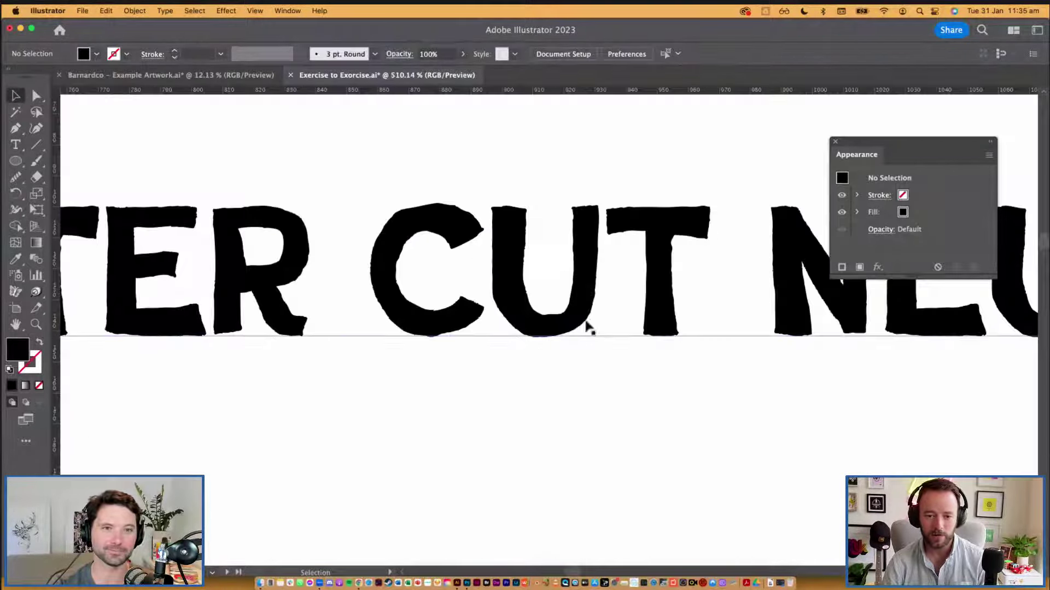
pyautogui.scroll(-10, 633, 384)
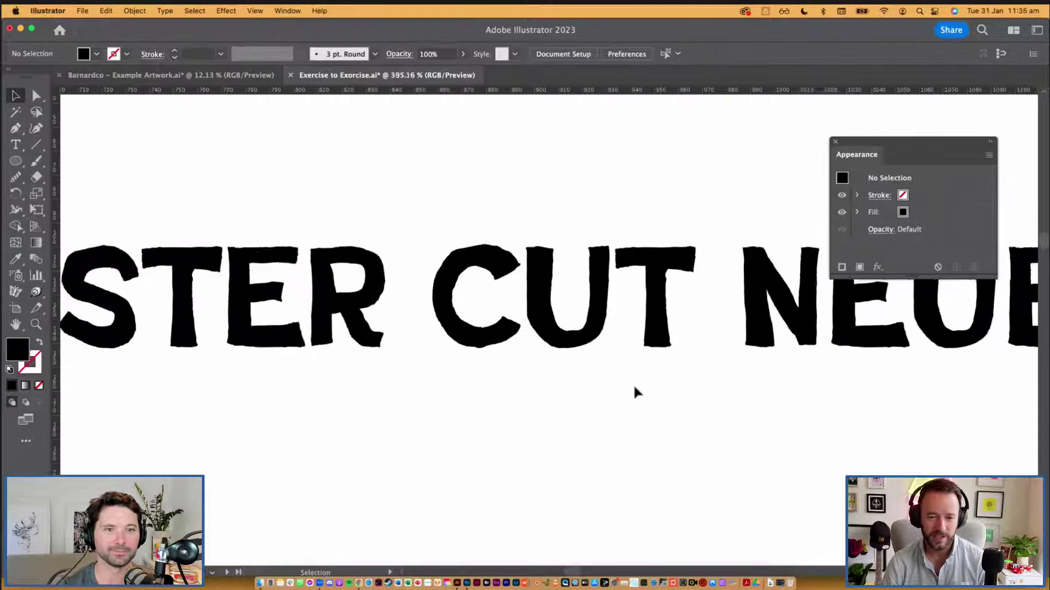
pyautogui.scroll(-8, 612, 336)
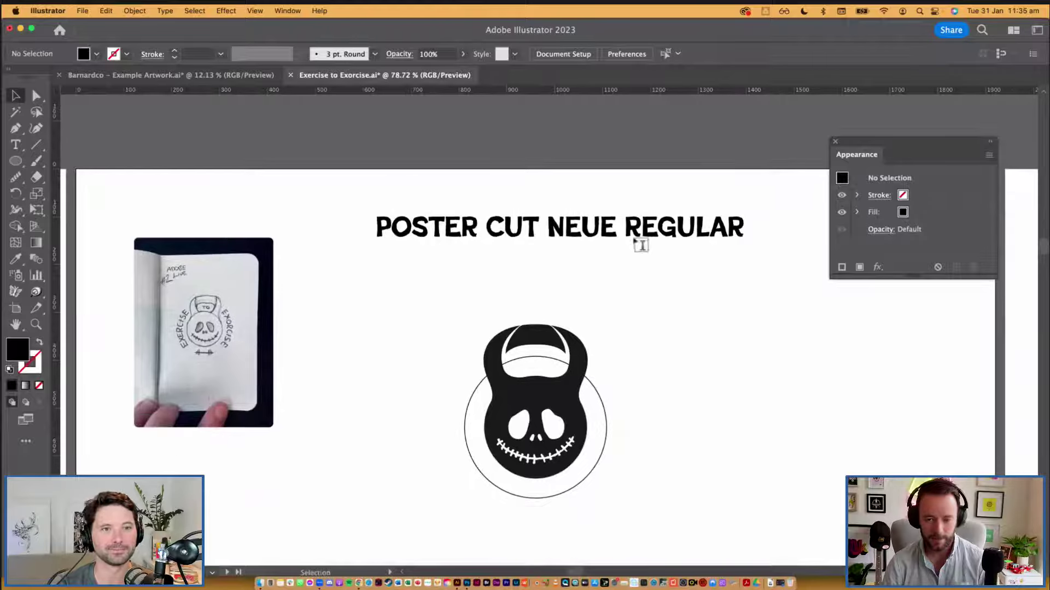
# Step: Replace the sample text above the kettlebell with "EXERCISE"
pyautogui.doubleClick(633, 229)
pyautogui.press('super+a')
pyautogui.write('EXERCISE')
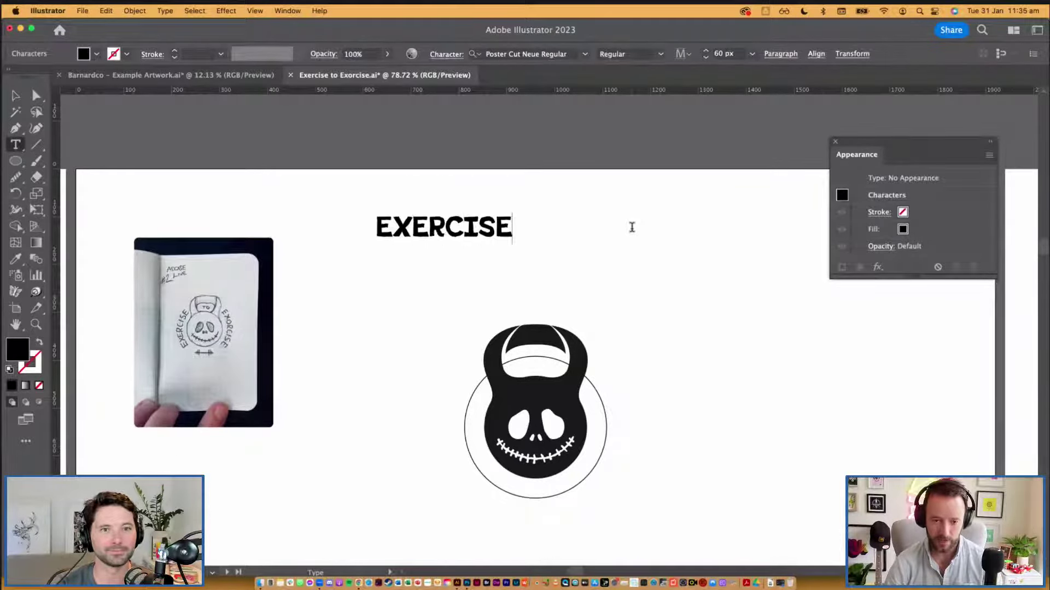
pyautogui.press('Escape')
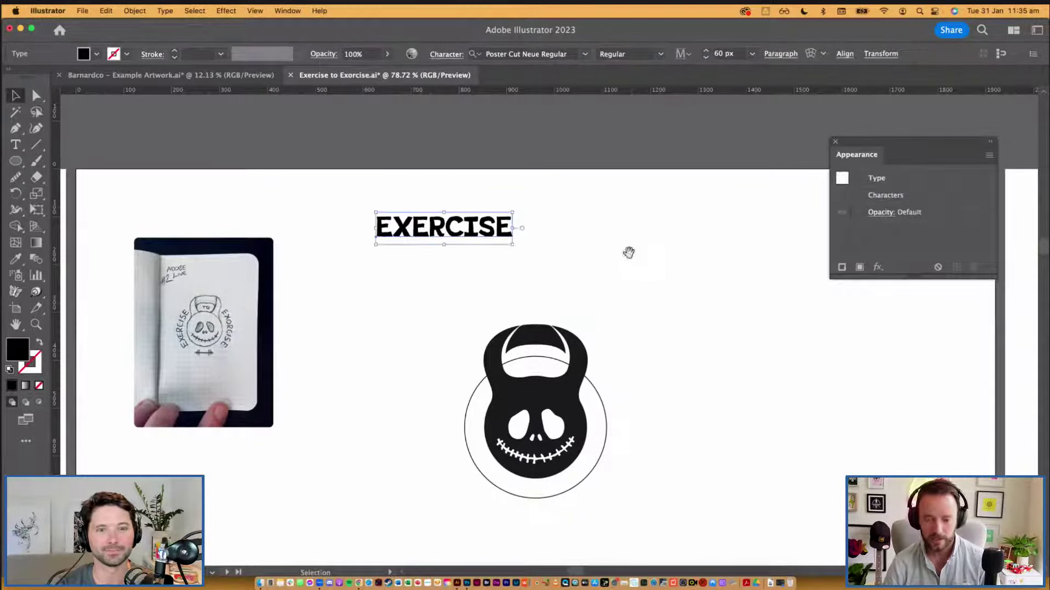
pyautogui.hscroll(3, 601, 240)
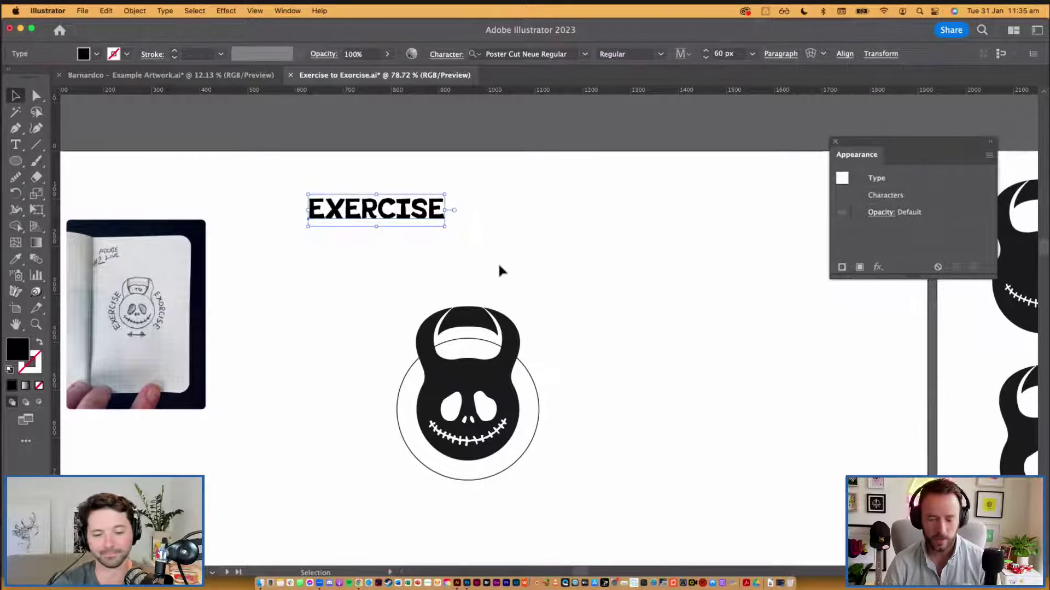
# Step: Copy the characters of the word EXERCISE with their formatting and deselect the text
pyautogui.doubleClick(409, 226)
pyautogui.press('super+a')
pyautogui.press('super+c')
pyautogui.press('Escape')
pyautogui.click(560, 252)
pyautogui.scroll(-2, 600, 229)
pyautogui.hscroll(-2, 600, 230)
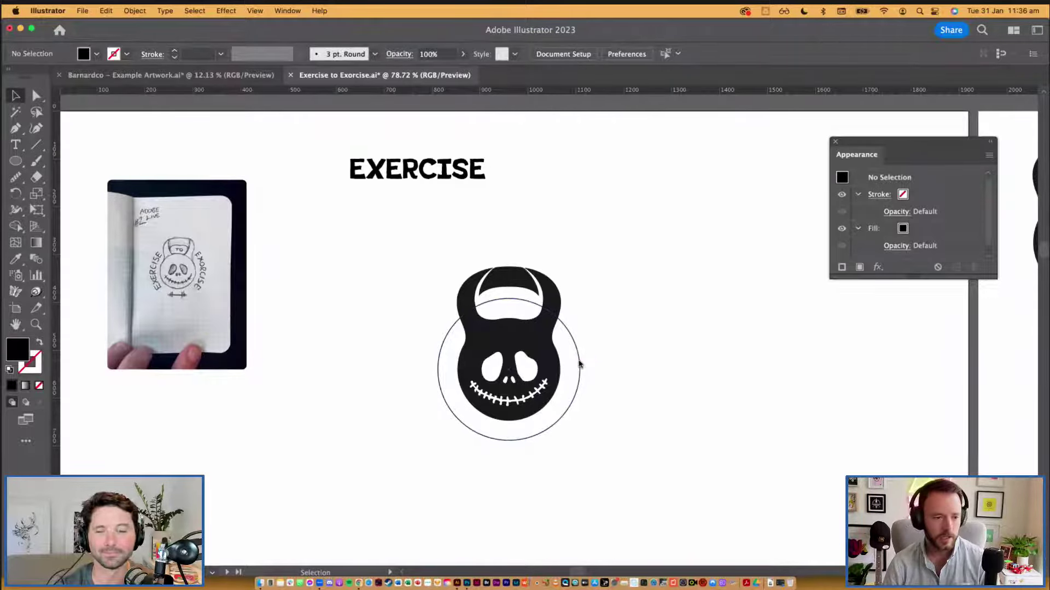
# Step: Turn the circle around the kettlebell into a type path and paste the word EXERCISE along it
pyautogui.click(15, 145)
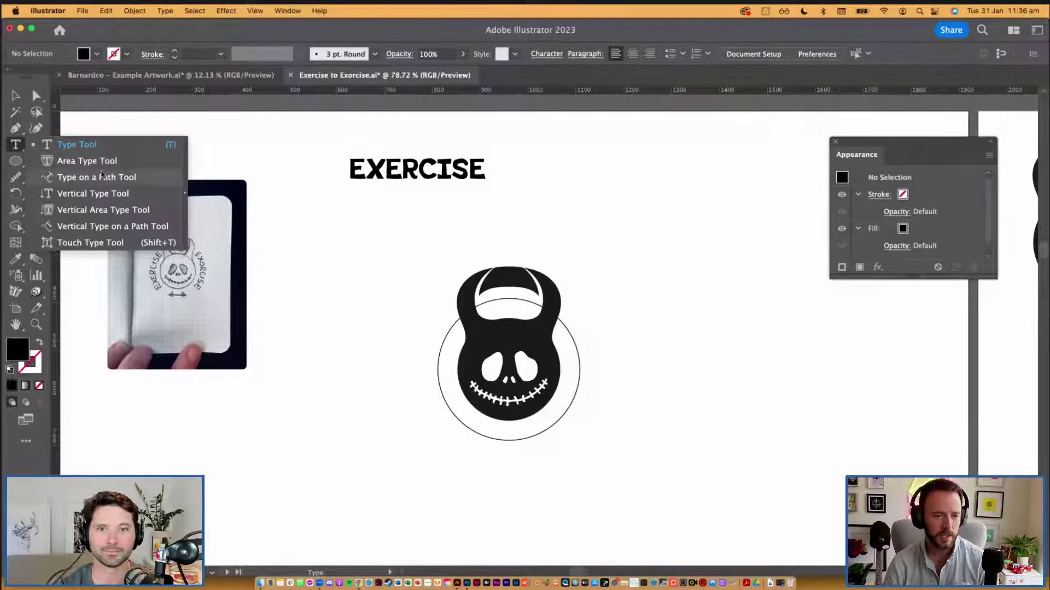
pyautogui.click(118, 178)
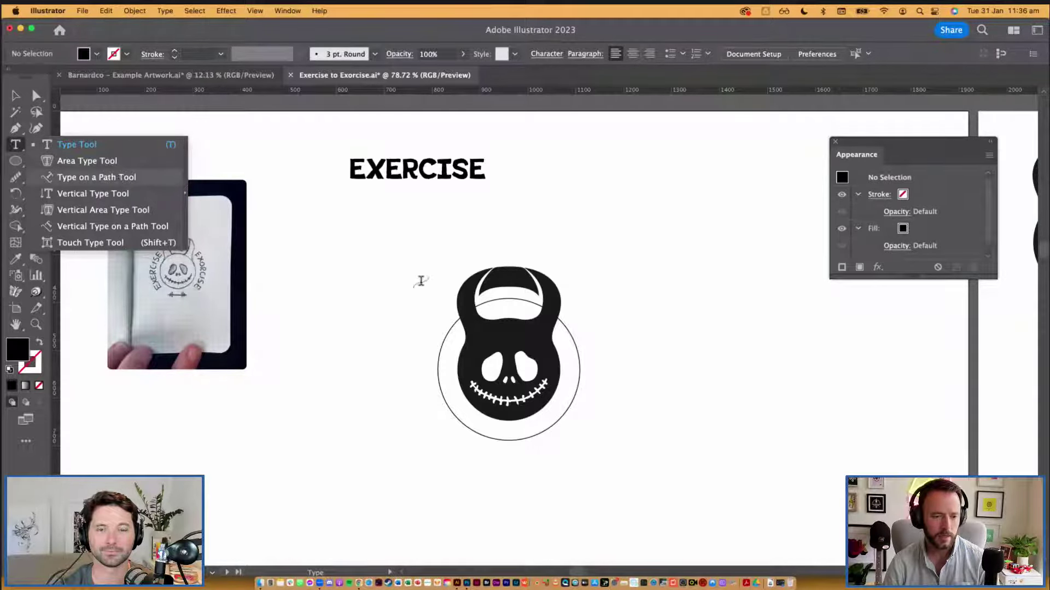
pyautogui.click(445, 334)
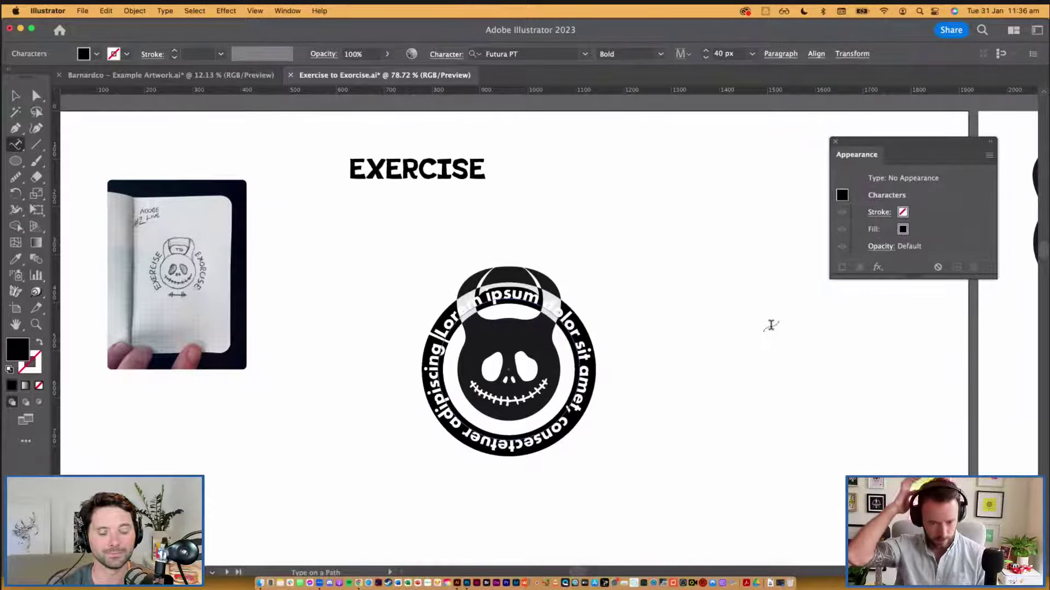
pyautogui.press('super+v')
pyautogui.keyDown('super'); pyautogui.click(771, 325); pyautogui.keyUp('super')
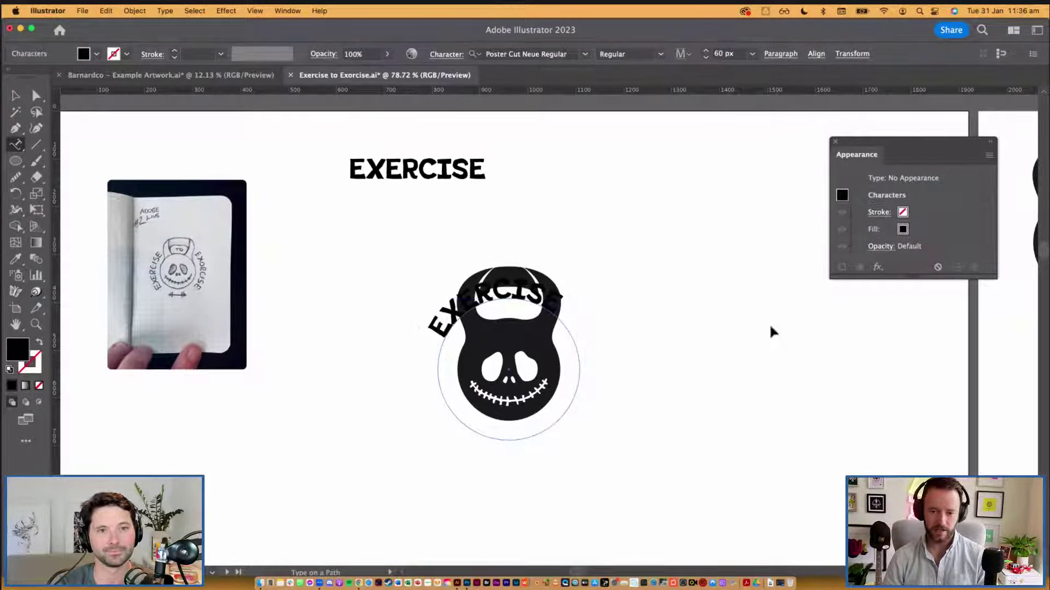
pyautogui.press('Escape')
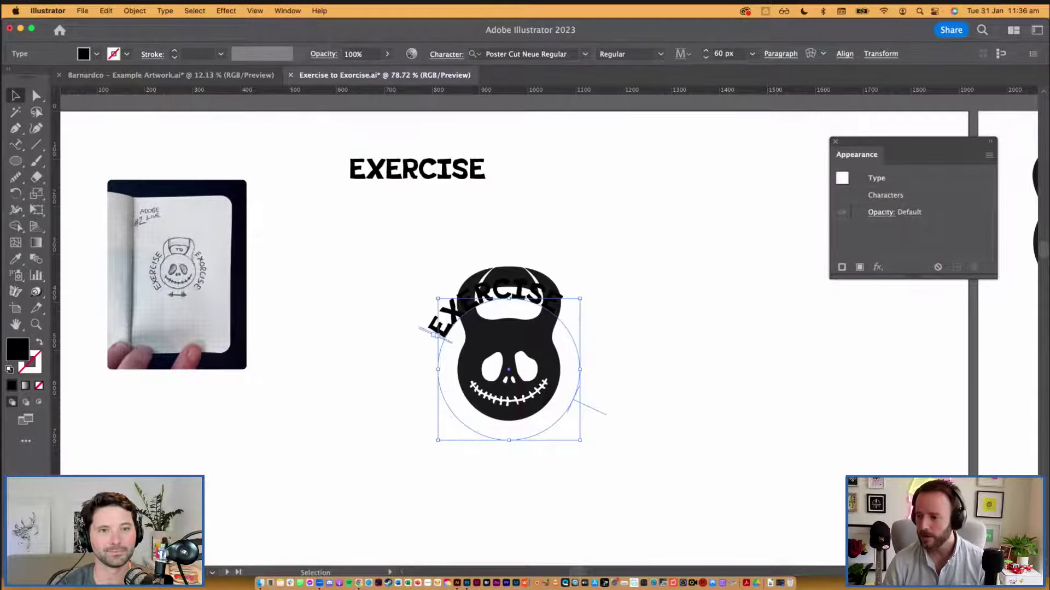
# Step: Show the paragraph settings beside the artwork, hide the Appearance panel, and right-align the EXERCISE text on the circle
pyautogui.press('super+alt+t')
pyautogui.moveTo(935, 271); pyautogui.dragTo(688, 149)
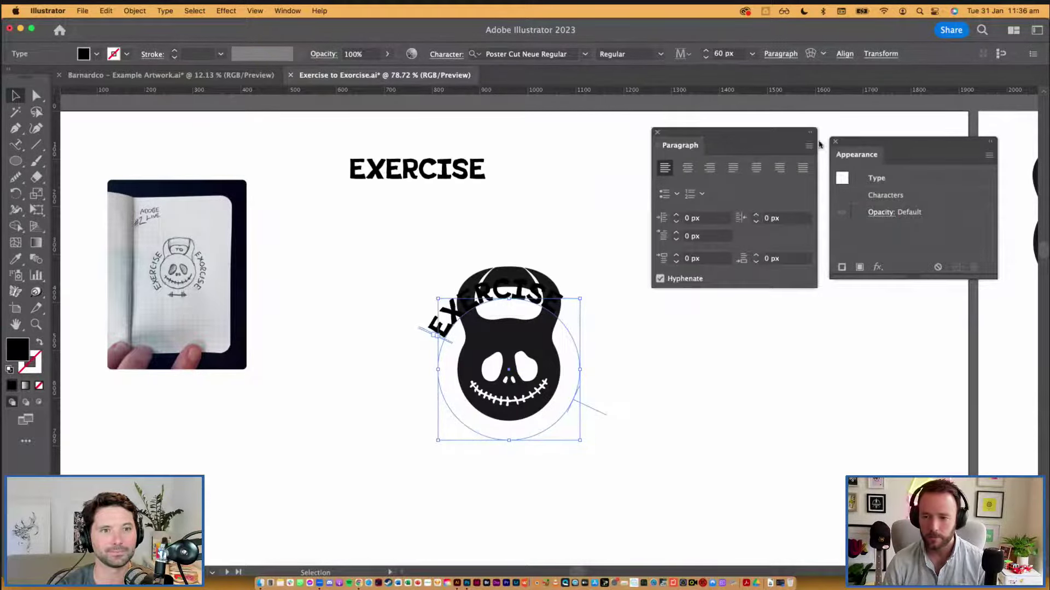
pyautogui.hotkey('shift', 'F6')
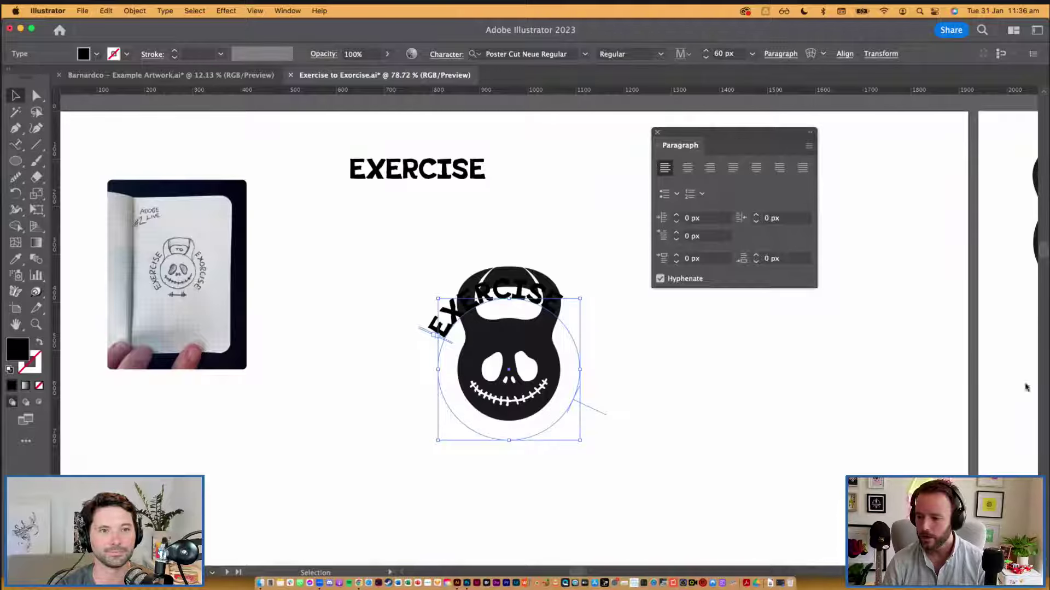
pyautogui.click(710, 171)
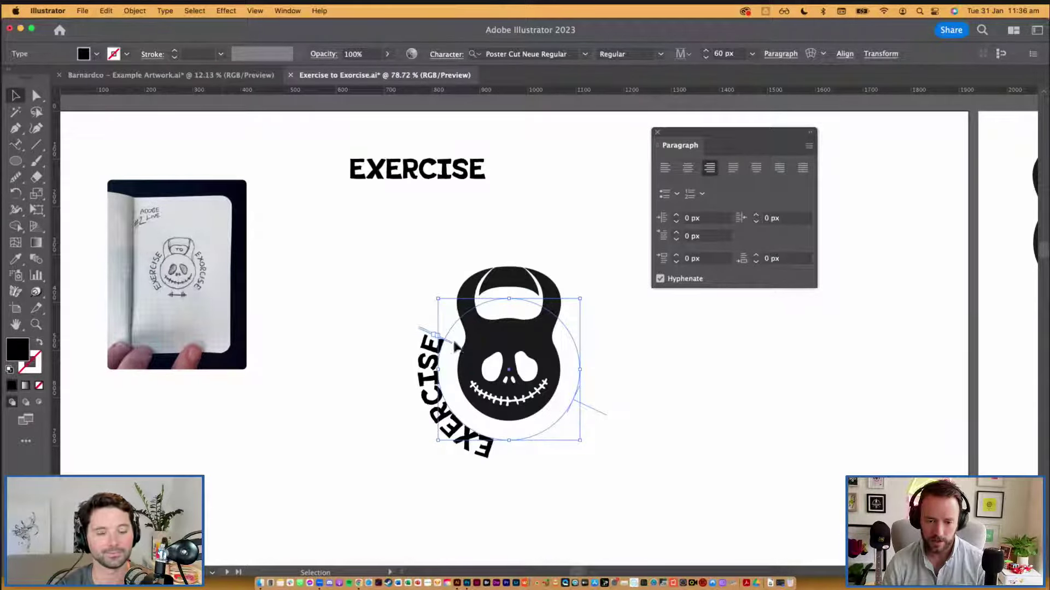
# Step: Slide EXERCISE along the circle until it curves around the kettlebell's left side, with its last letter beside the handle's base
pyautogui.moveTo(432, 336); pyautogui.dragTo(537, 366)
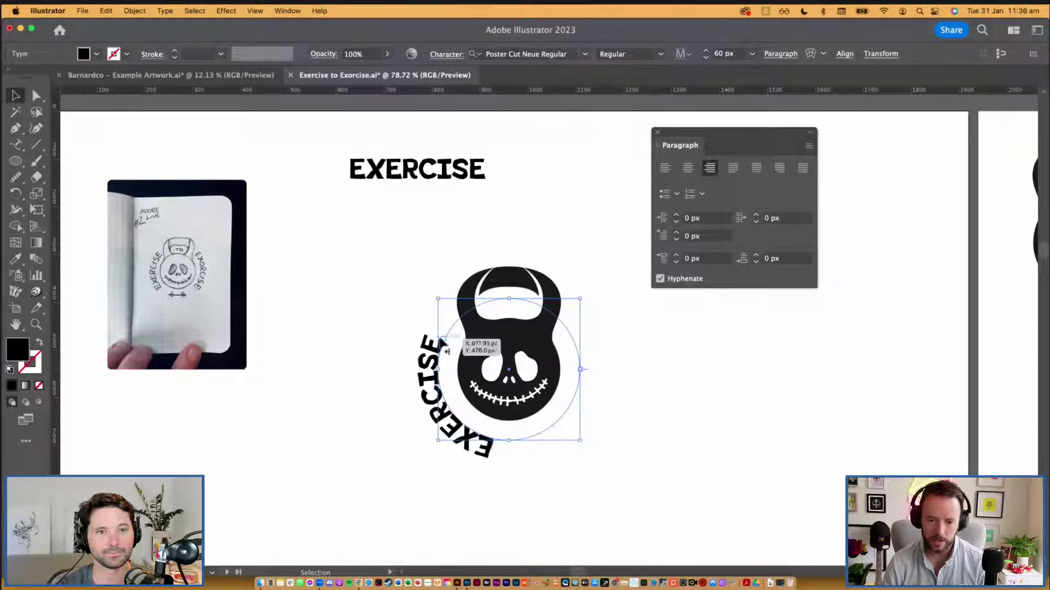
pyautogui.moveTo(439, 335); pyautogui.dragTo(436, 311)
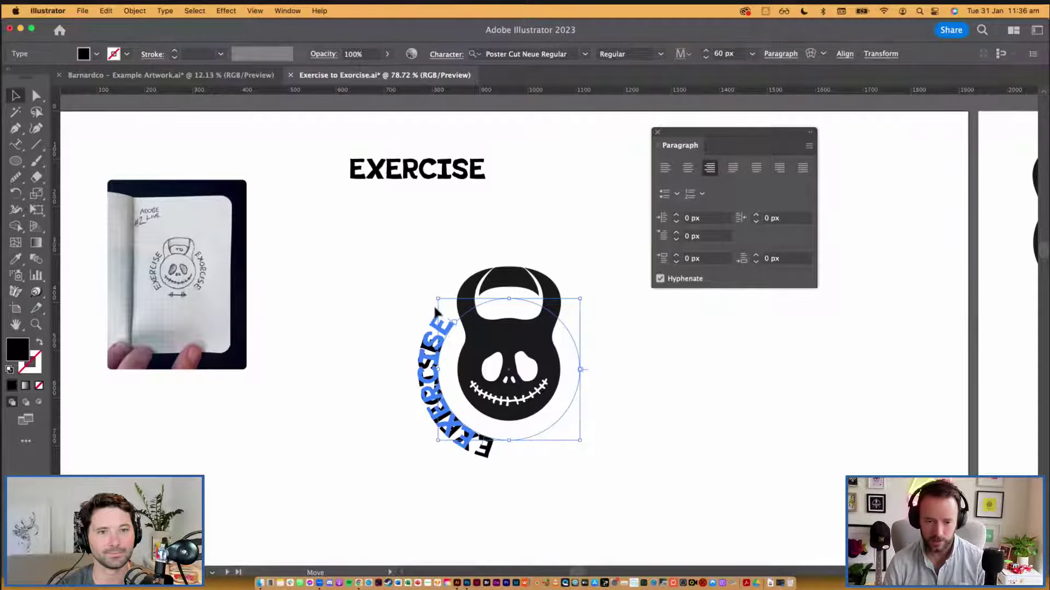
pyautogui.moveTo(435, 311); pyautogui.dragTo(437, 313)
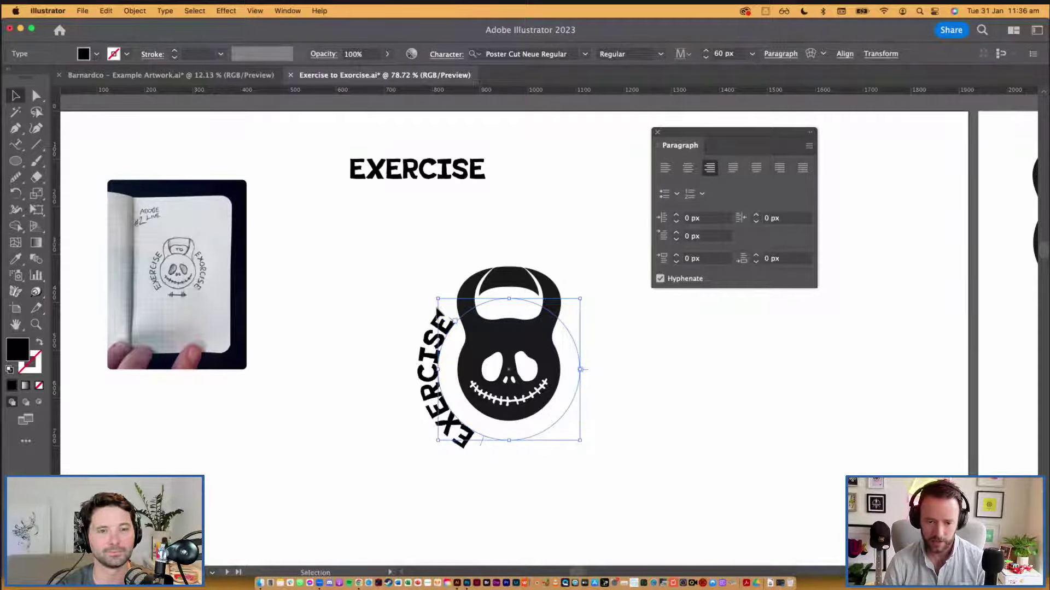
# Step: Align the EXERCISE text to the center of its circular path in the Type on a Path options, with the preview on
pyautogui.doubleClick(16, 143)
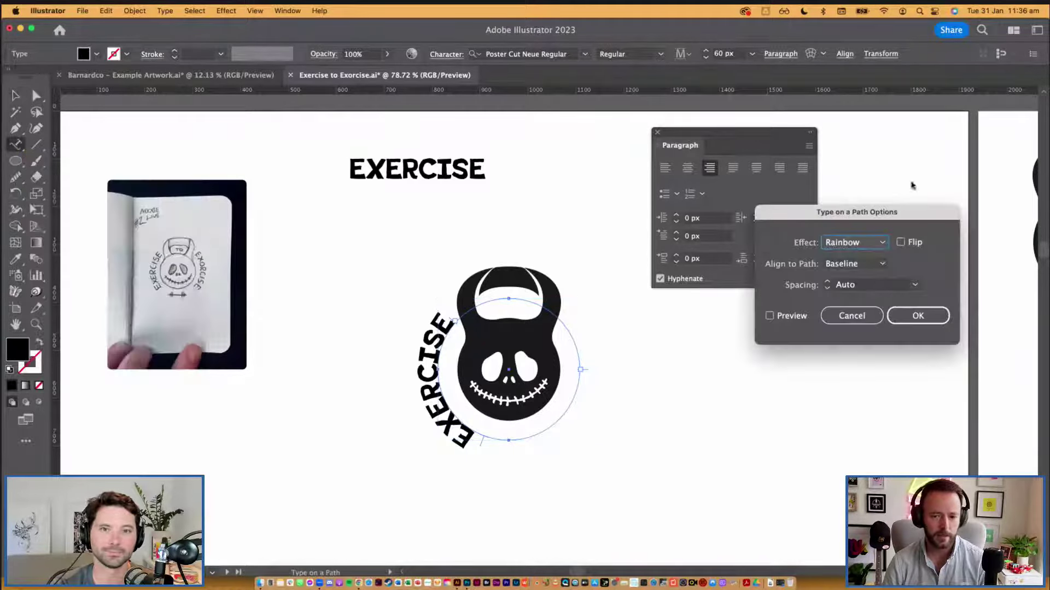
pyautogui.moveTo(948, 215); pyautogui.dragTo(739, 142)
pyautogui.click(562, 243)
pyautogui.click(648, 191)
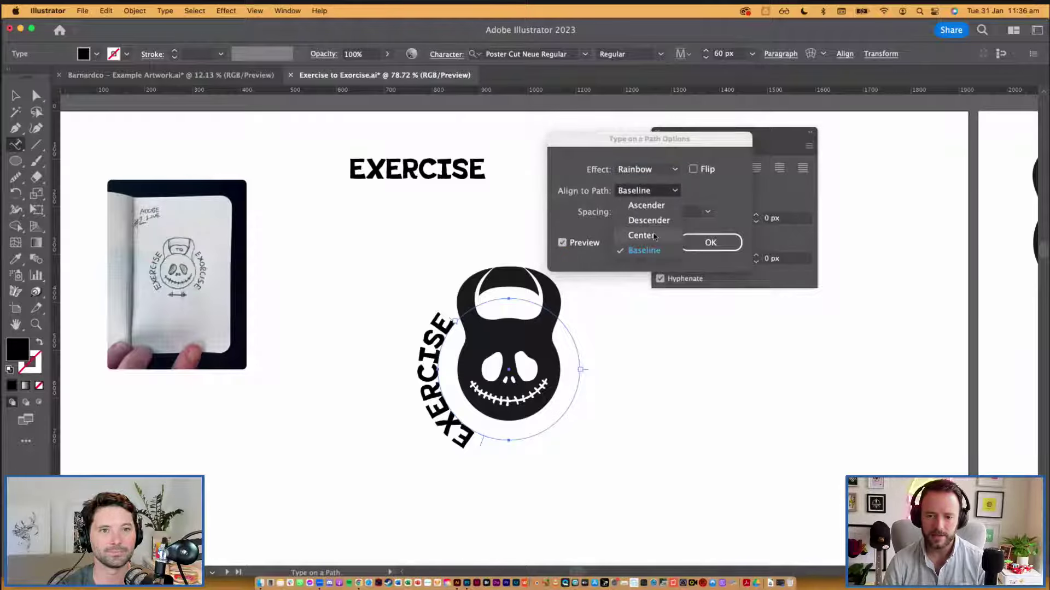
pyautogui.click(653, 235)
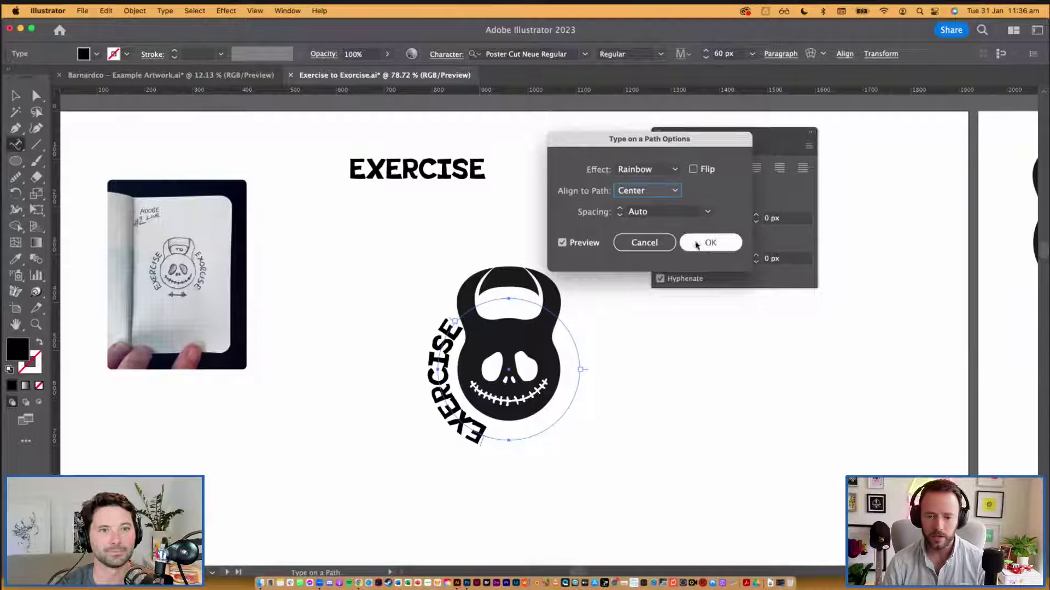
pyautogui.click(726, 246)
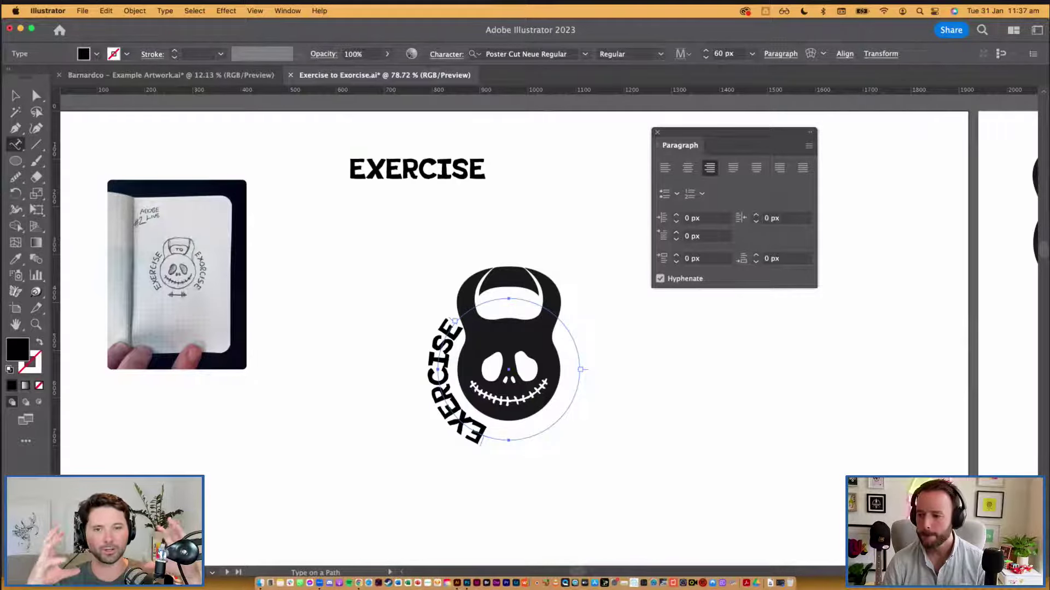
# Step: Move the paragraph settings away from the kettlebell and show the character settings beside the artwork
pyautogui.moveTo(678, 137); pyautogui.dragTo(864, 376)
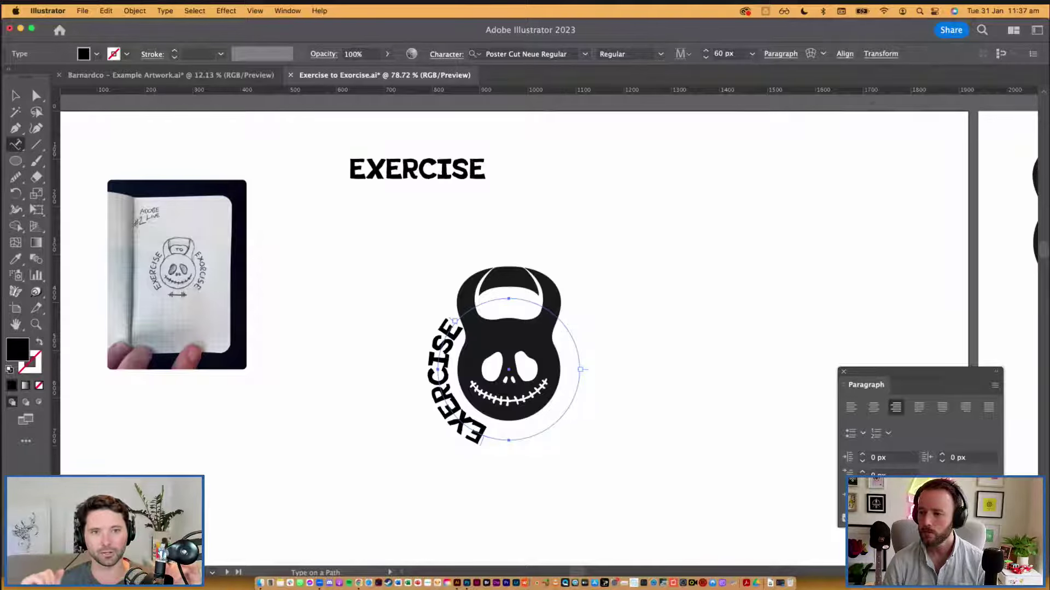
pyautogui.press('super+t')
pyautogui.moveTo(920, 95); pyautogui.dragTo(825, 90)
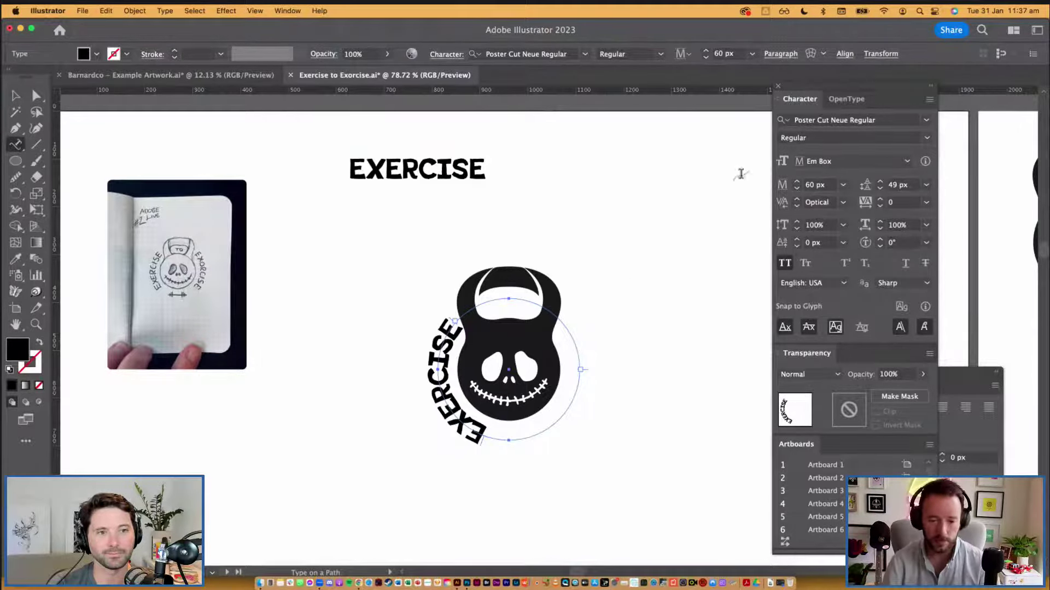
# Step: Select the curved word EXERCISE and try font sizes of 50 px and 40 px, ending at 44 px
pyautogui.doubleClick(445, 377)
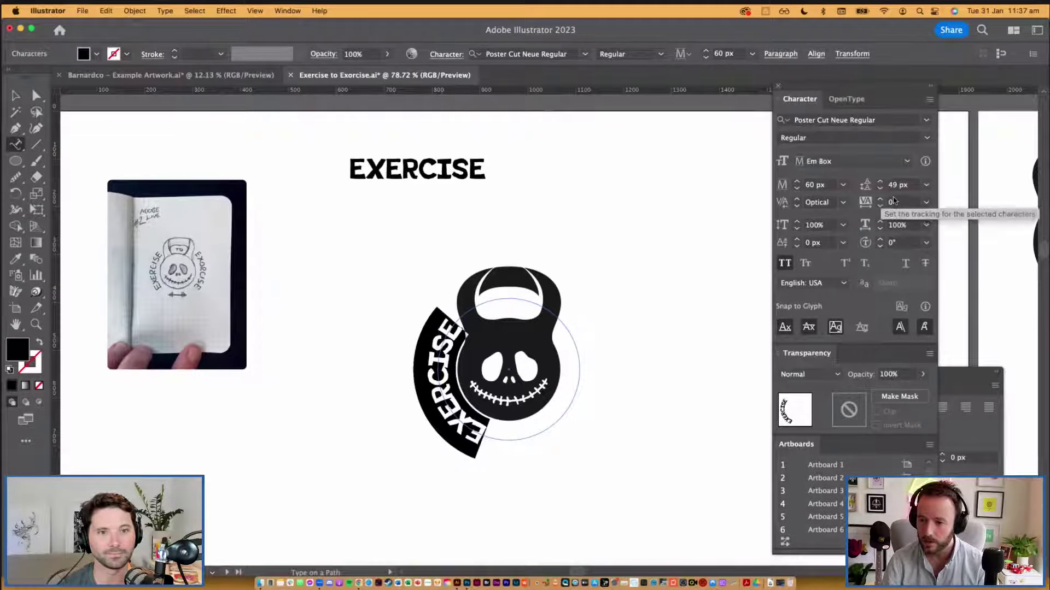
pyautogui.click(809, 185)
pyautogui.write('50')
pyautogui.press('Return')
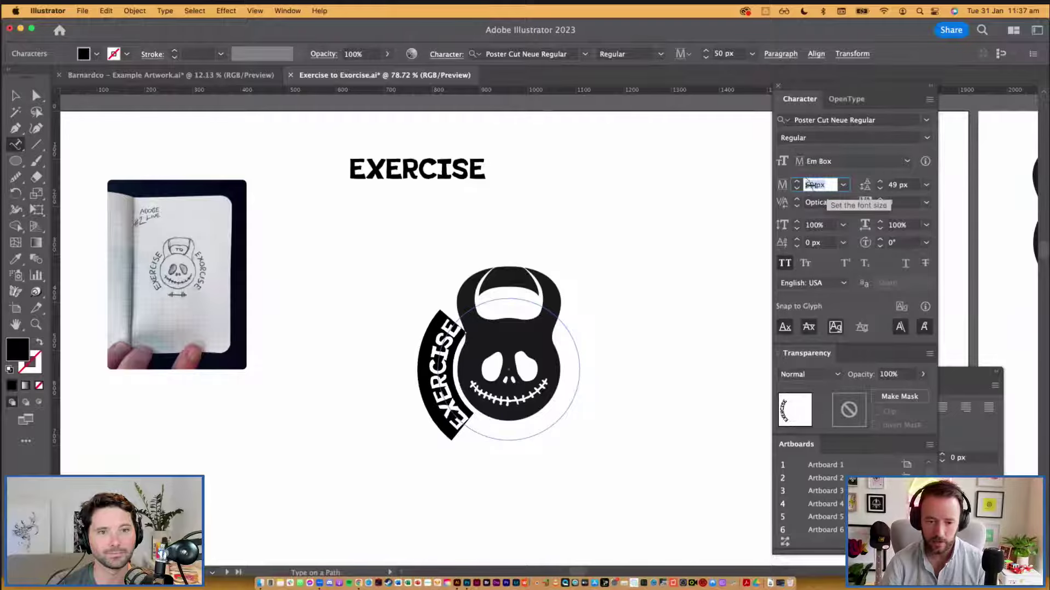
pyautogui.write('40')
pyautogui.press('Return')
pyautogui.write('41')
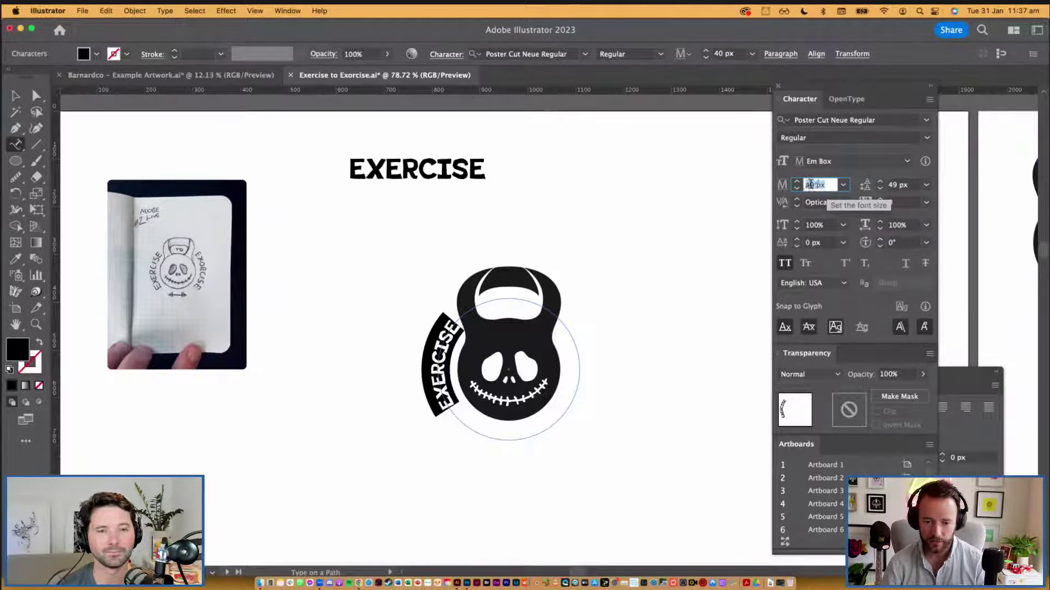
pyautogui.press('Return')
pyautogui.press('Up')
pyautogui.press('Up')
pyautogui.press('Up')
pyautogui.press('Up')
pyautogui.press('Down')
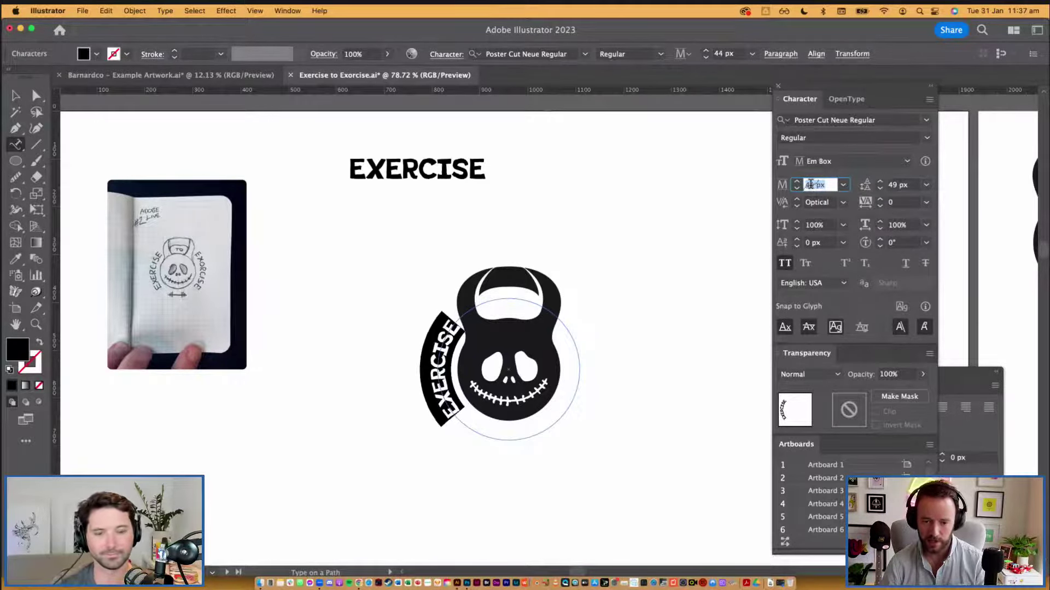
# Step: Loosen the letter spacing of the curved EXERCISE text by setting its tracking to 60
pyautogui.click(895, 202)
pyautogui.press('Up')
pyautogui.press('Up')
pyautogui.press('Up')
pyautogui.press('Up')
pyautogui.press('Up')
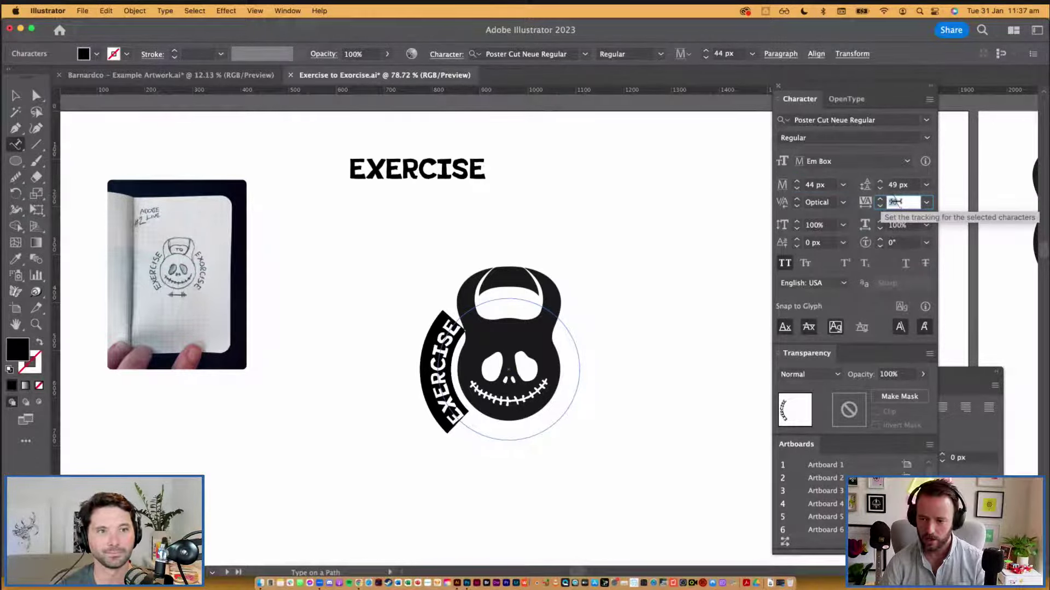
pyautogui.press('Up')
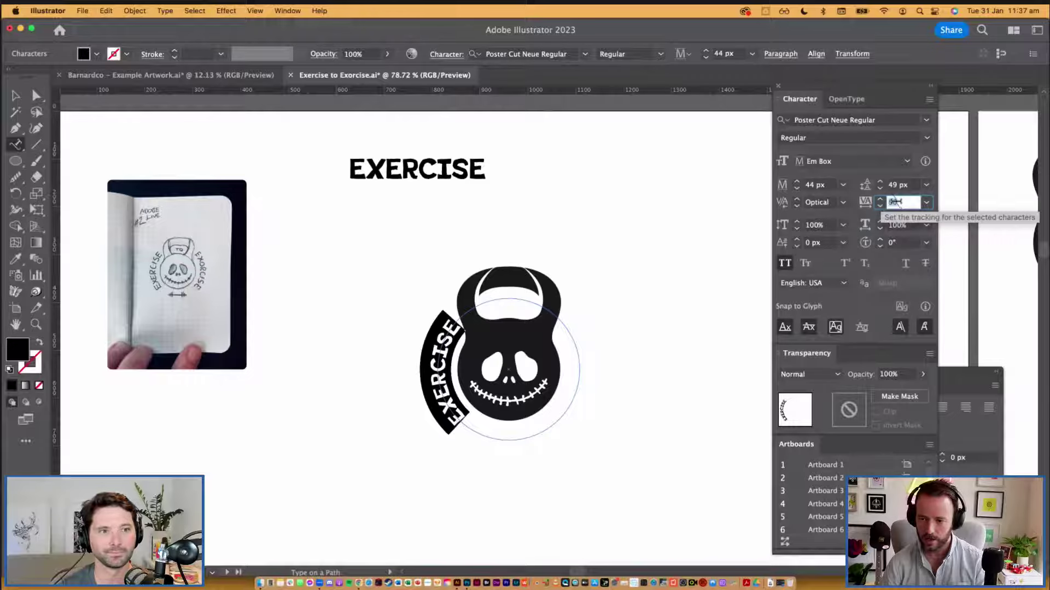
# Step: Reduce the font size of the curved EXERCISE text to 39 px and finish editing its characters
pyautogui.click(816, 184)
pyautogui.write('40')
pyautogui.press('Return')
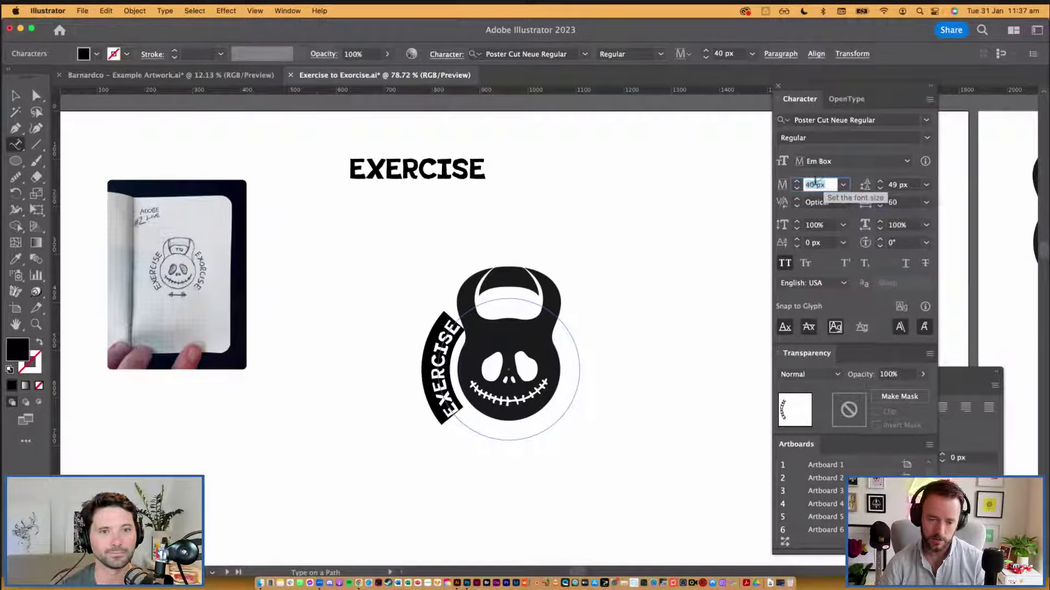
pyautogui.press('Down')
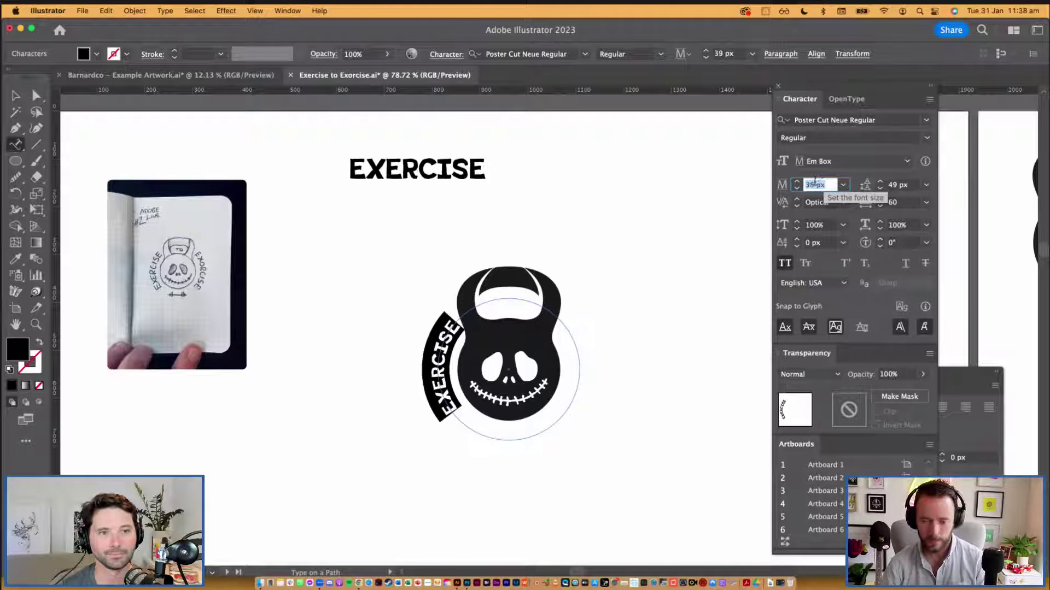
pyautogui.press('Escape')
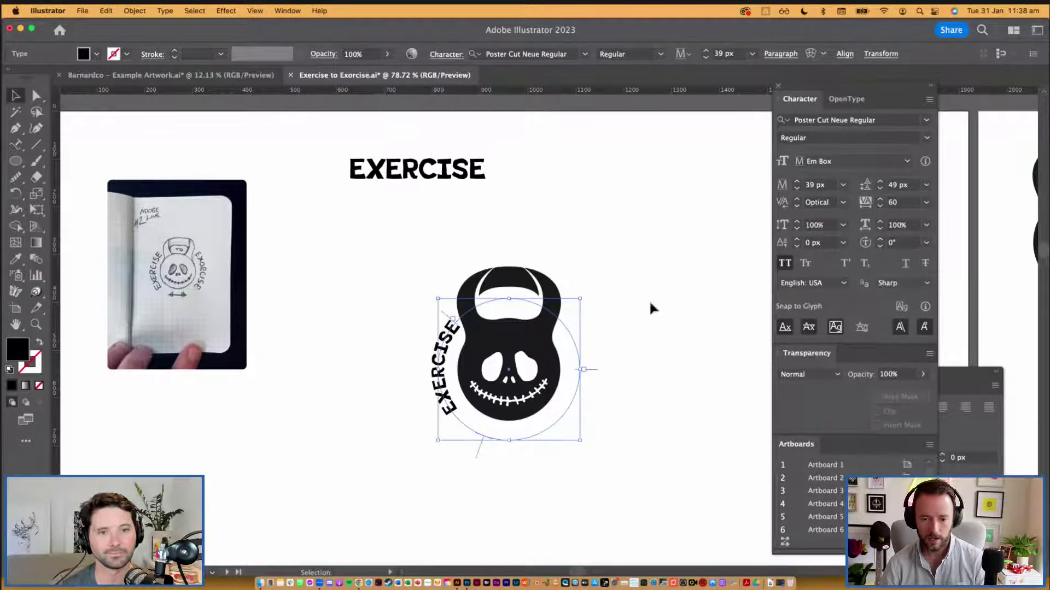
# Step: Slide EXERCISE slightly down the circle, away from the base of the kettlebell's handle, and deselect it
pyautogui.click(650, 303)
pyautogui.hscroll(2, 659, 326)
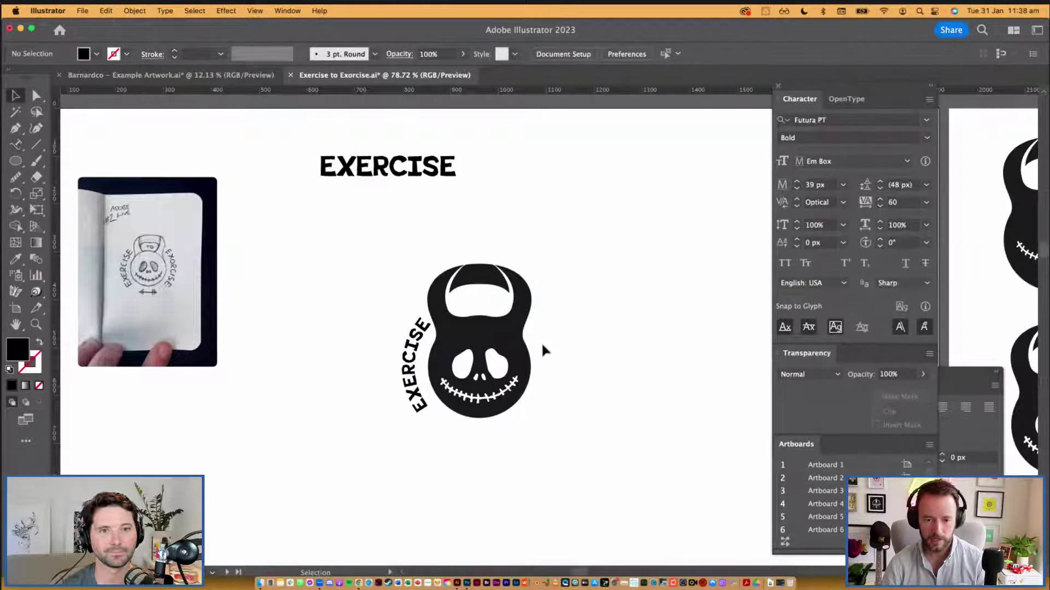
pyautogui.click(437, 332)
pyautogui.moveTo(419, 317); pyautogui.dragTo(416, 320)
pyautogui.click(637, 335)
pyautogui.scroll(-1, 607, 382)
pyautogui.hscroll(-1, 607, 382)
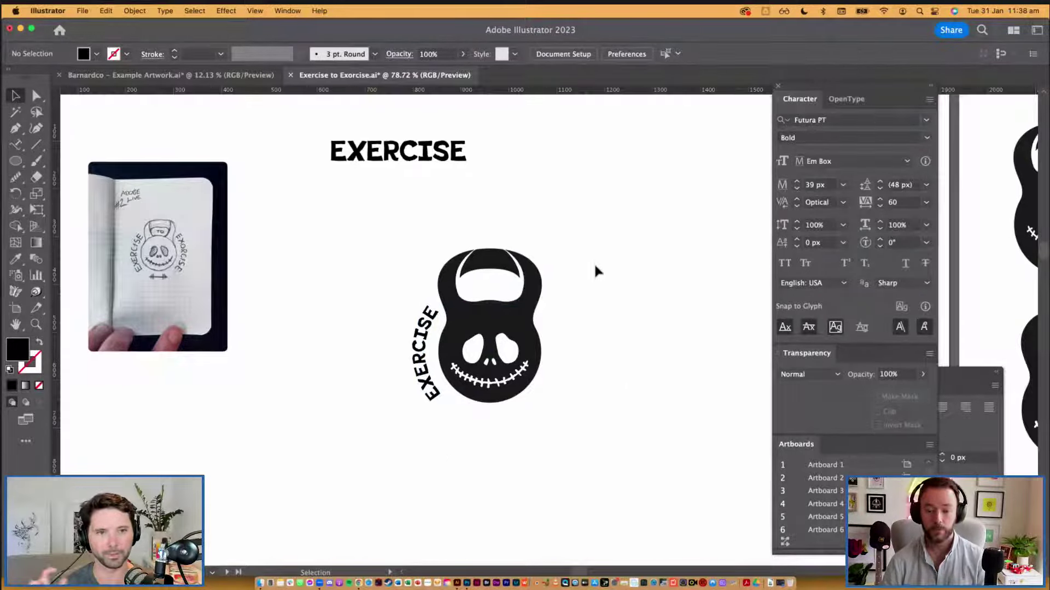
# Step: Fine-tune the font size of the curved EXERCISE text to 41 px and deselect it
pyautogui.click(434, 385)
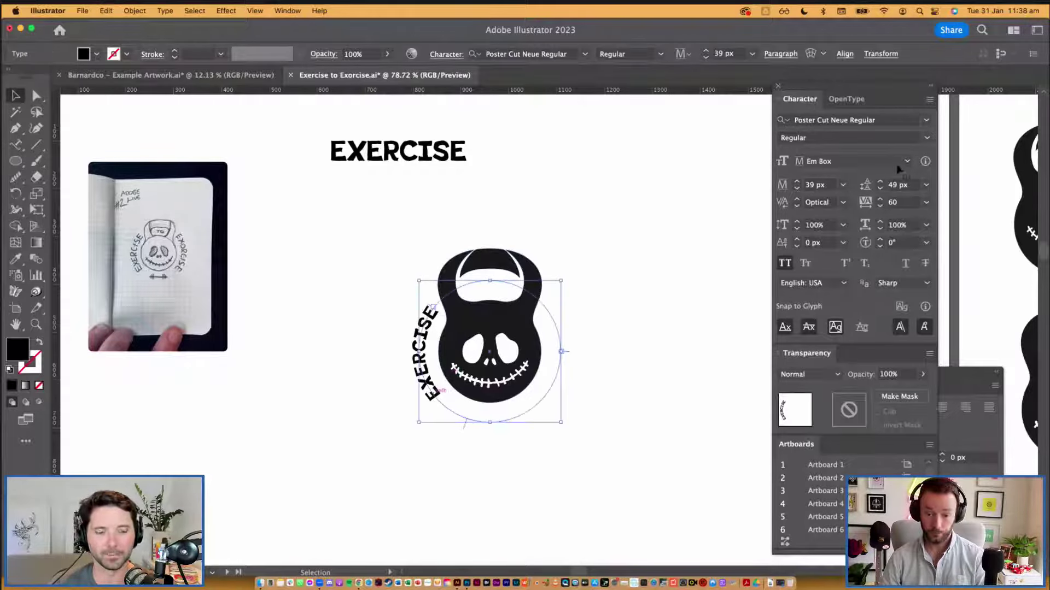
pyautogui.click(813, 186)
pyautogui.press('Up')
pyautogui.press('Up')
pyautogui.press('Up')
pyautogui.press('Up')
pyautogui.press('Up')
pyautogui.press('Up')
pyautogui.press('Up')
pyautogui.press('Up')
pyautogui.press('Up')
pyautogui.press('Up')
pyautogui.press('Up')
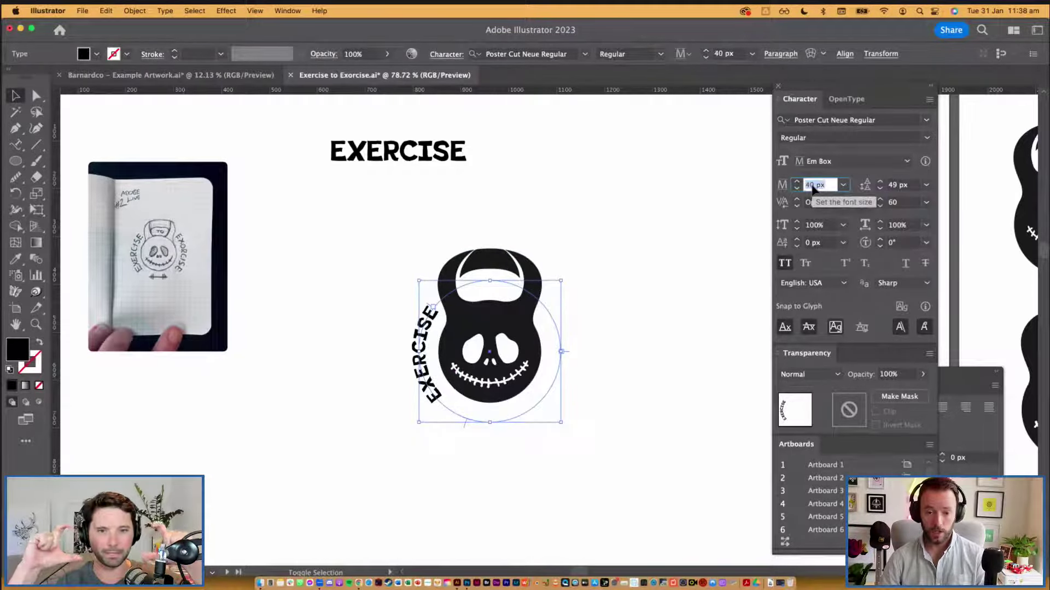
pyautogui.press('Down')
pyautogui.press('Down')
pyautogui.press('Down')
pyautogui.press('Down')
pyautogui.press('Down')
pyautogui.press('Down')
pyautogui.press('Down')
pyautogui.press('Down')
pyautogui.press('Down')
pyautogui.press('Down')
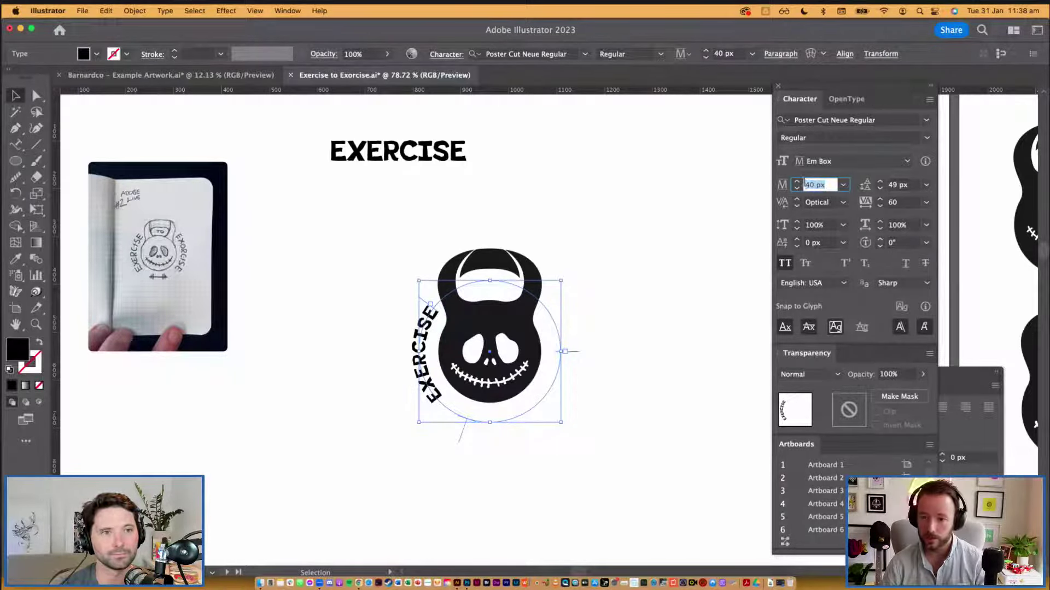
pyautogui.click(796, 183)
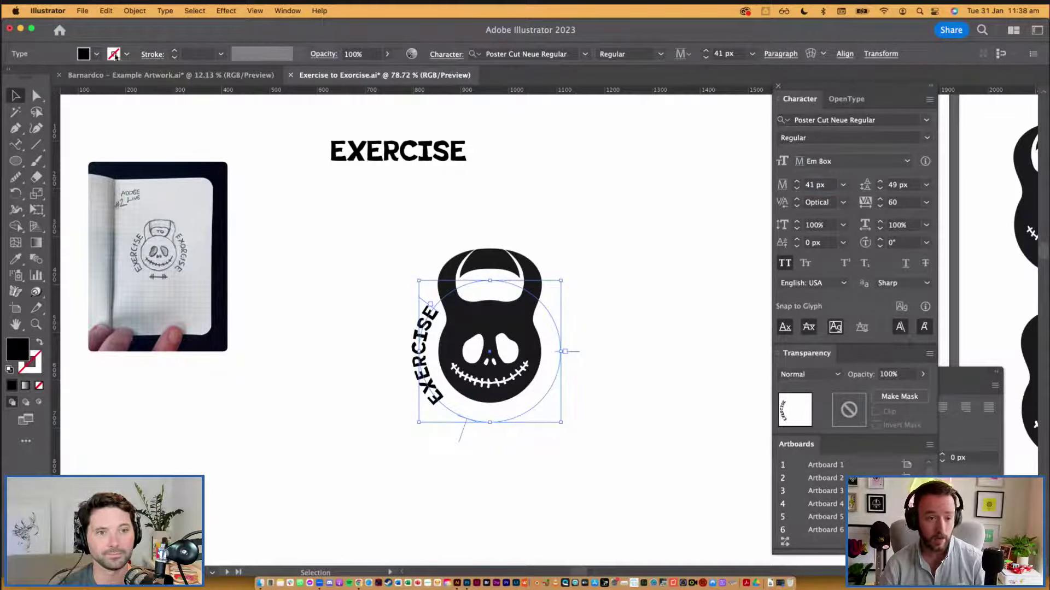
pyautogui.click(377, 326)
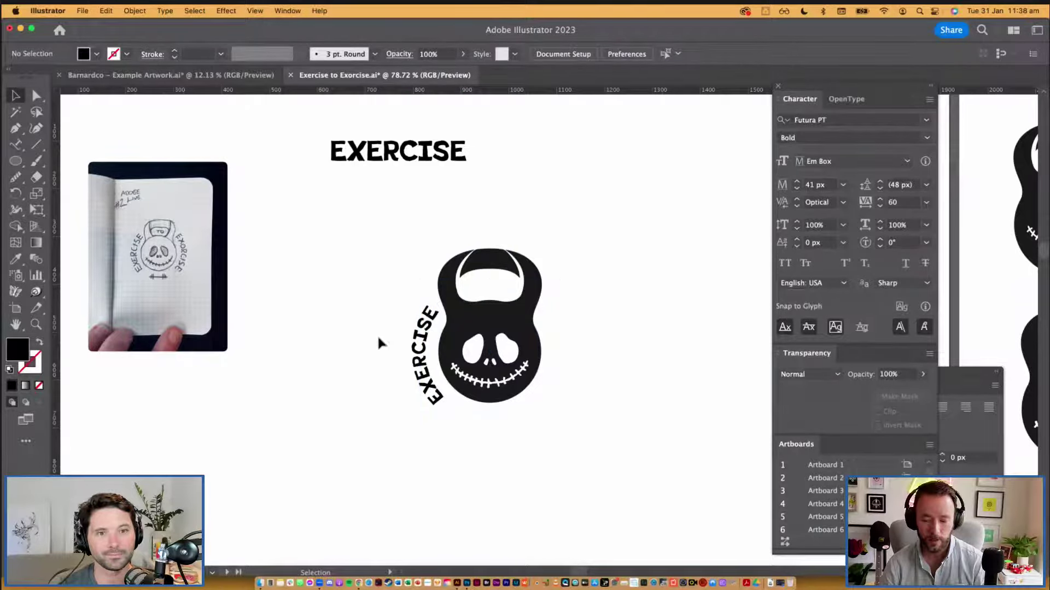
# Step: Thicken the curved EXERCISE lettering with a black 1 px stroke and deselect it
pyautogui.click(421, 350)
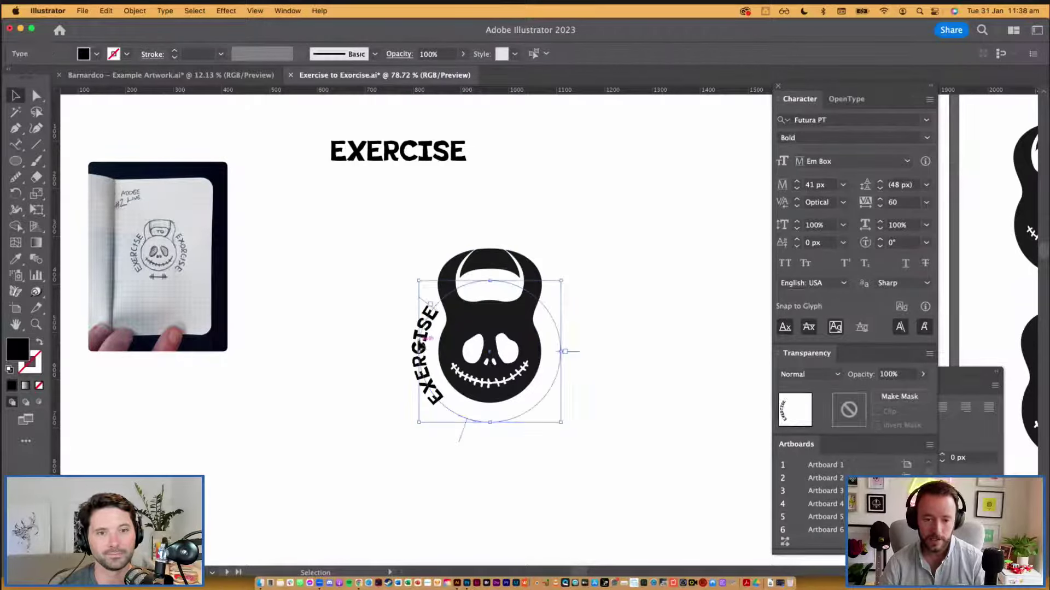
pyautogui.click(127, 54)
pyautogui.click(39, 78)
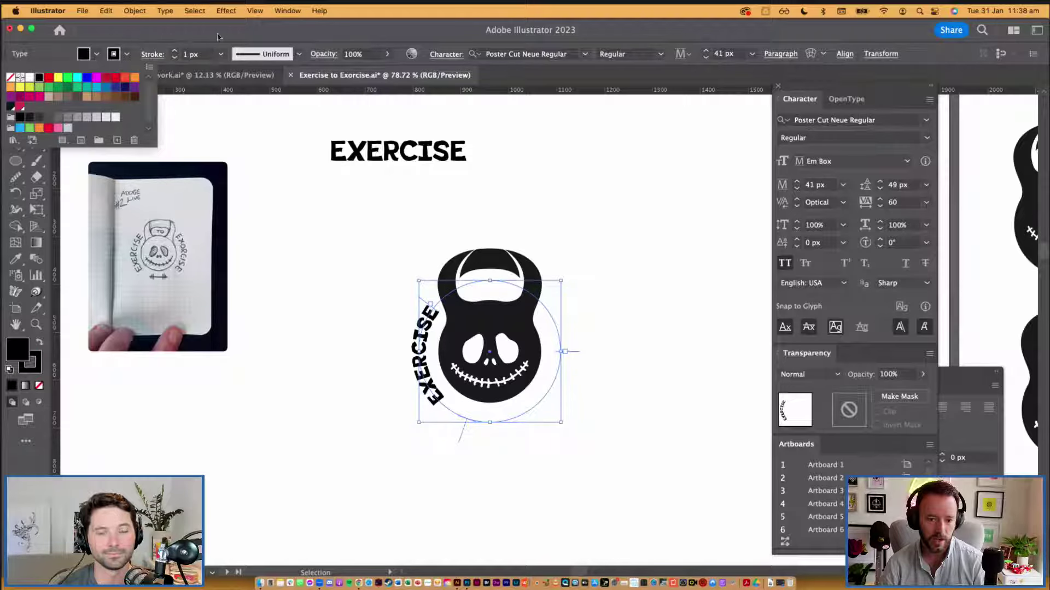
pyautogui.click(319, 409)
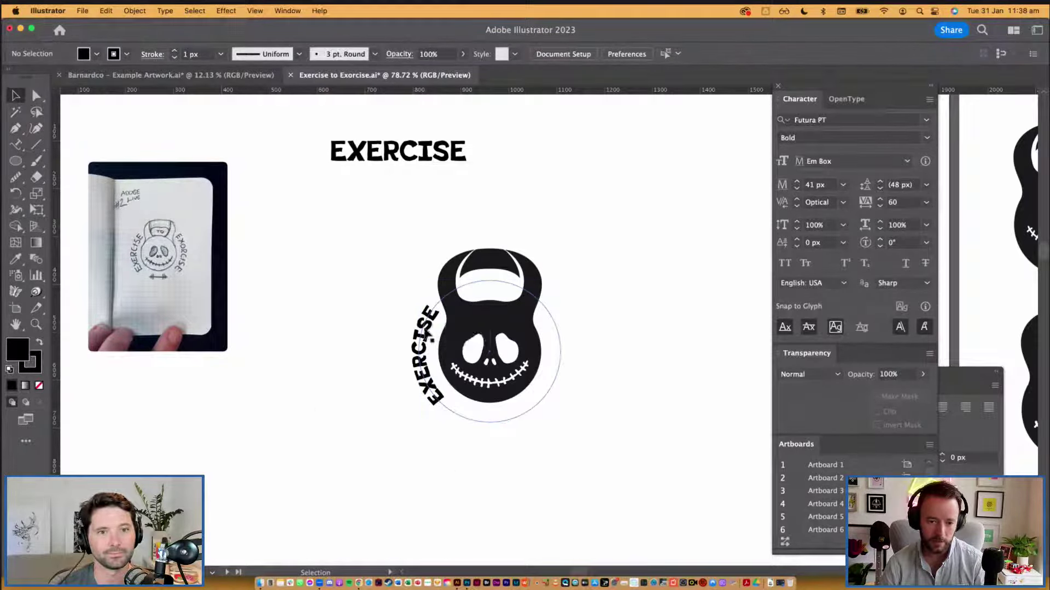
# Step: Increase the tracking of the curved EXERCISE text to 67 and deselect it
pyautogui.click(430, 343)
pyautogui.press('Up')
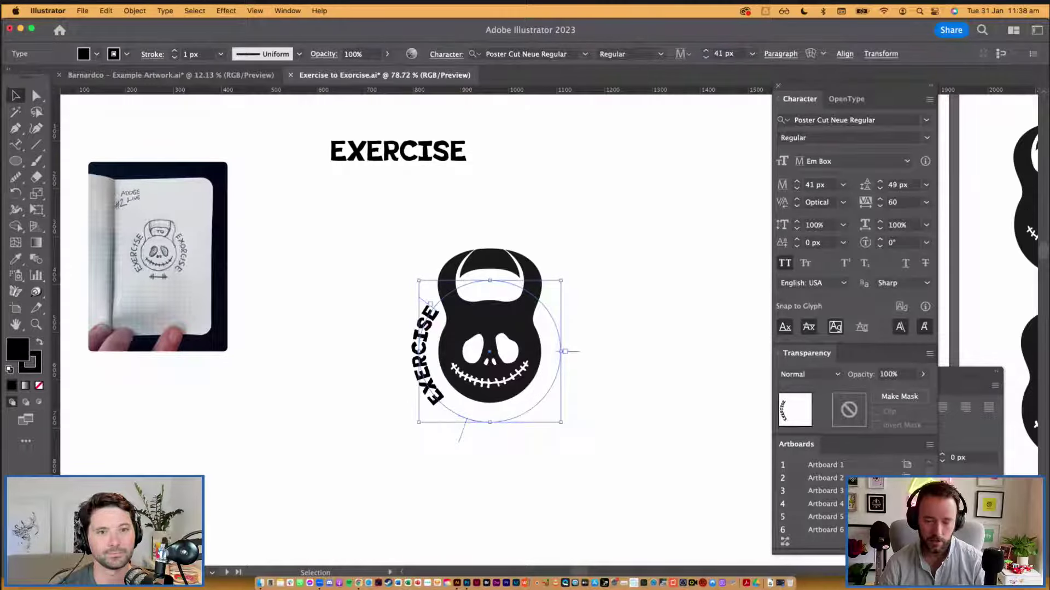
pyautogui.click(907, 203)
pyautogui.write('62')
pyautogui.press('Return')
pyautogui.press('Up')
pyautogui.press('Up')
pyautogui.press('Up')
pyautogui.press('Up')
pyautogui.press('Up')
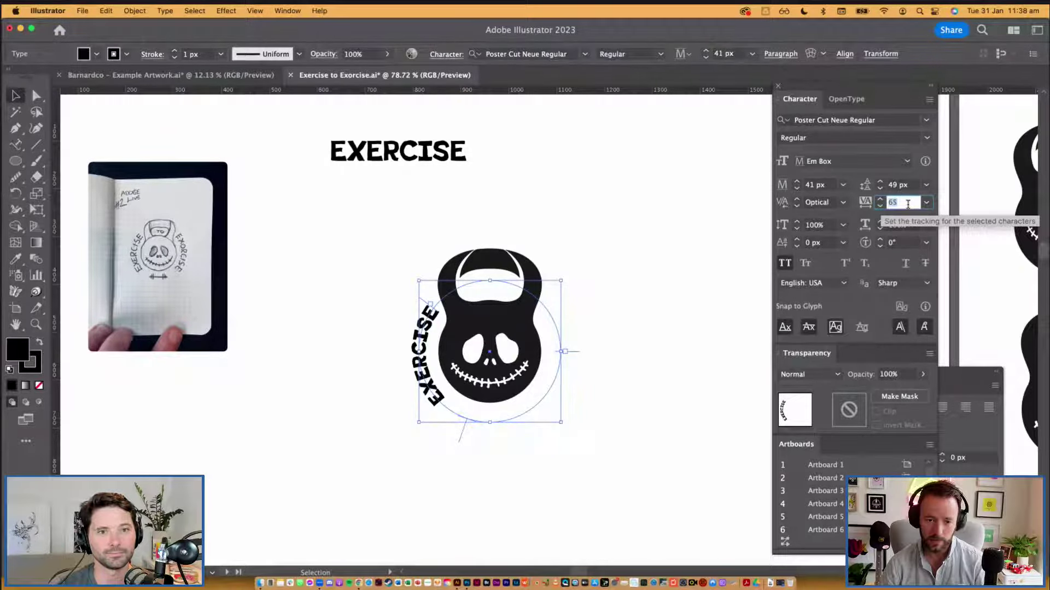
pyautogui.click(666, 385)
# Step: Duplicate the circular EXERCISE text and rotate the copy around the kettlebell until the word runs down its right side
pyautogui.scroll(-2, 649, 361)
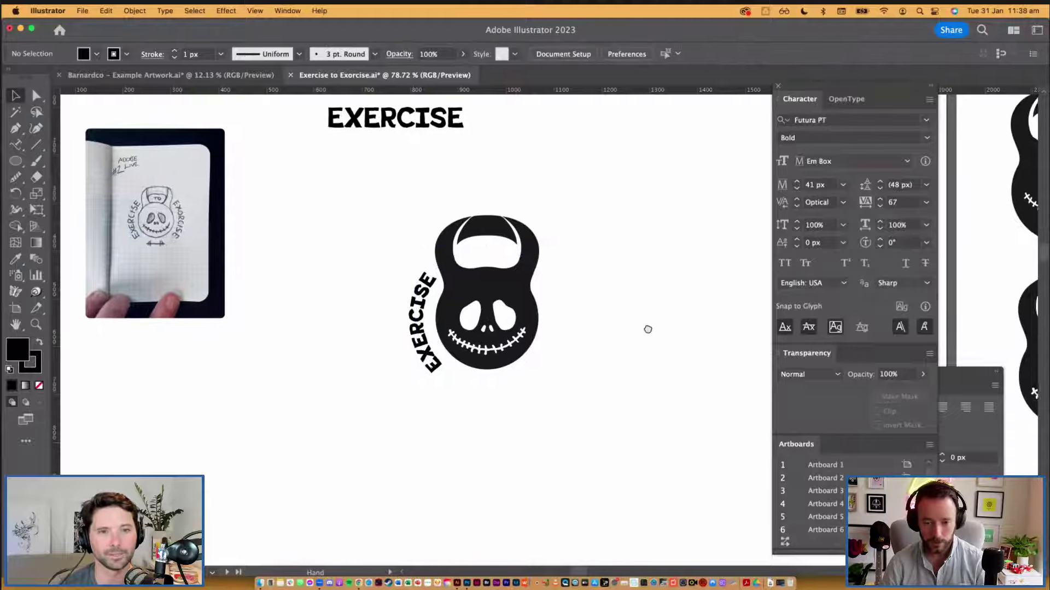
pyautogui.hscroll(1, 646, 328)
pyautogui.click(547, 317)
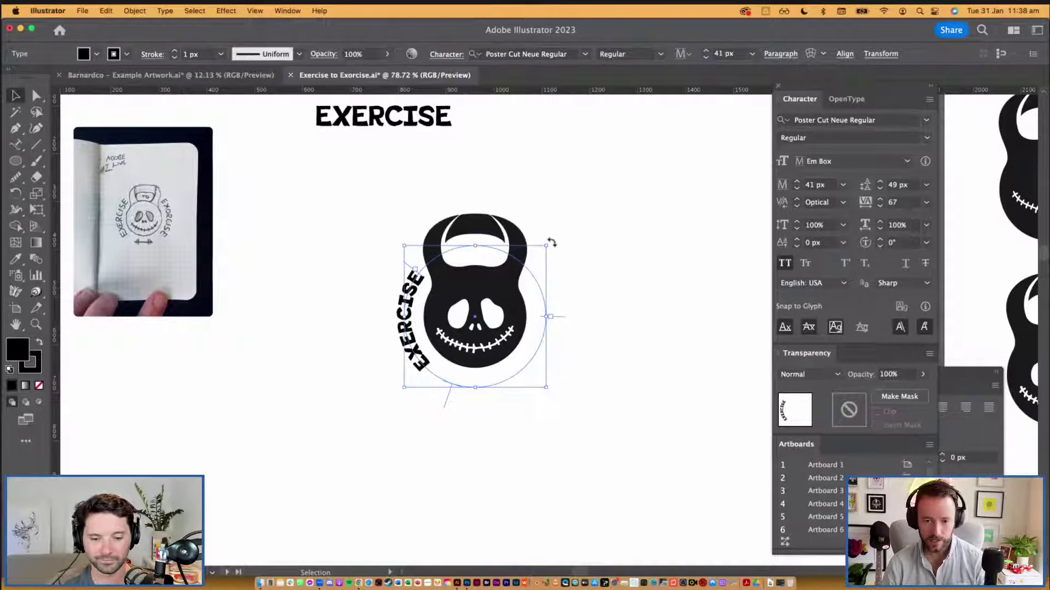
pyautogui.moveTo(551, 242); pyautogui.dragTo(360, 396)
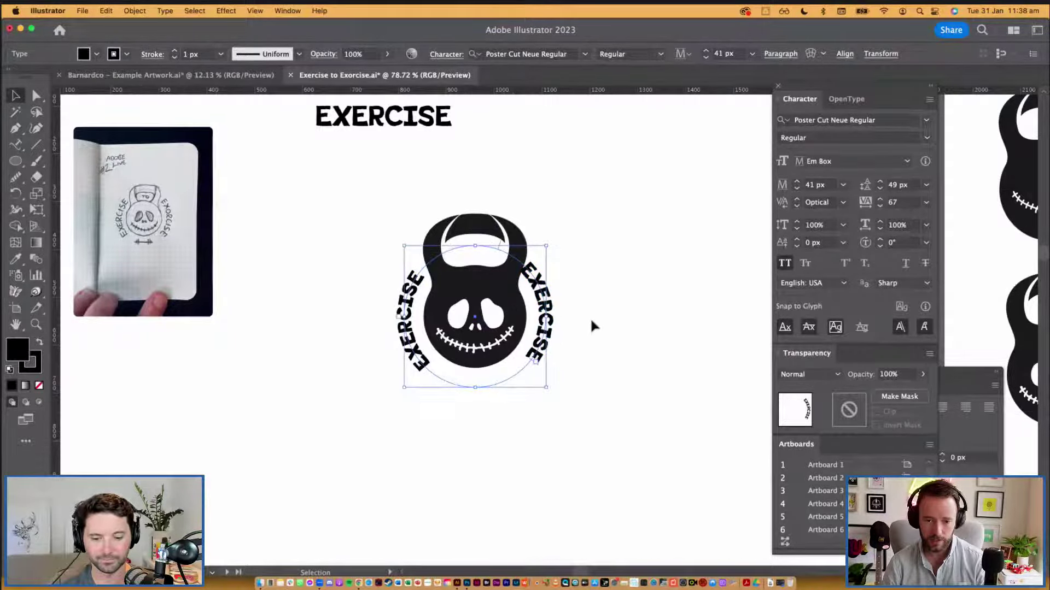
# Step: Left-align the copied EXERCISE text and adjust its start and end along the circle so the whole word curves down the kettlebell's right side
pyautogui.moveTo(963, 372); pyautogui.dragTo(763, 217)
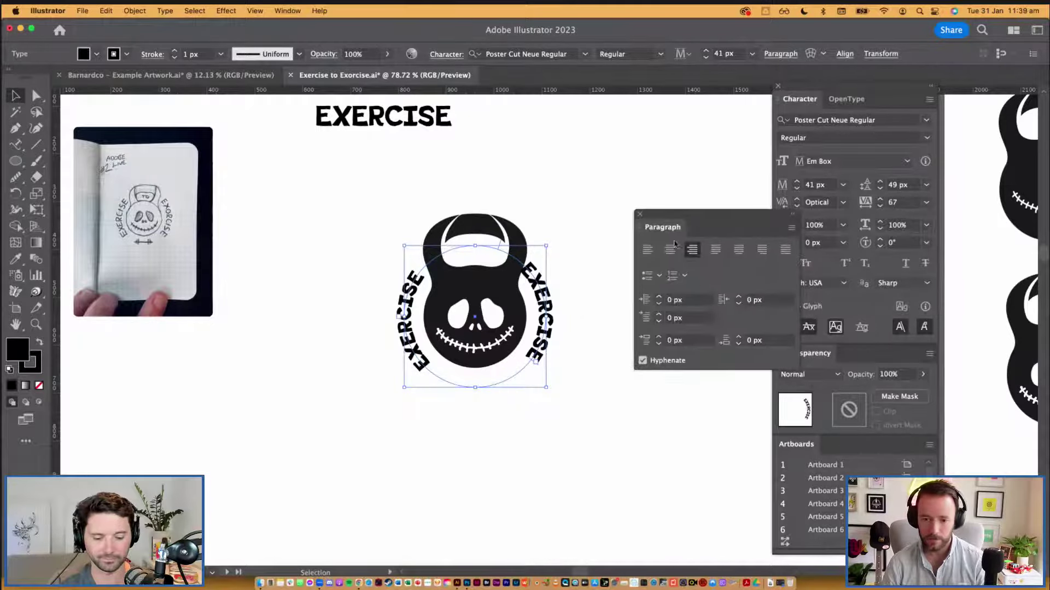
pyautogui.click(653, 247)
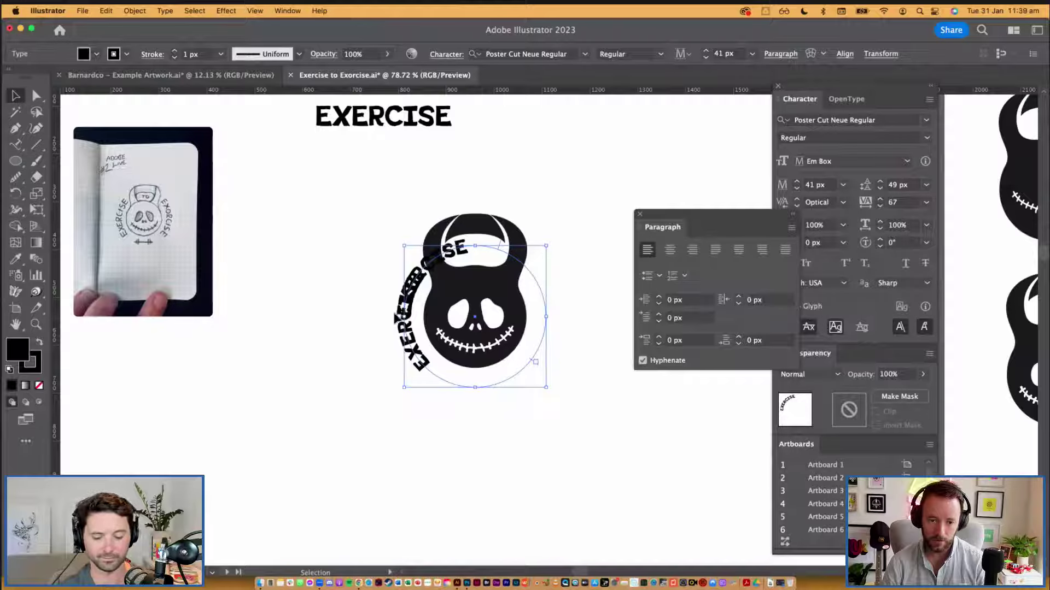
pyautogui.moveTo(395, 316); pyautogui.dragTo(538, 268)
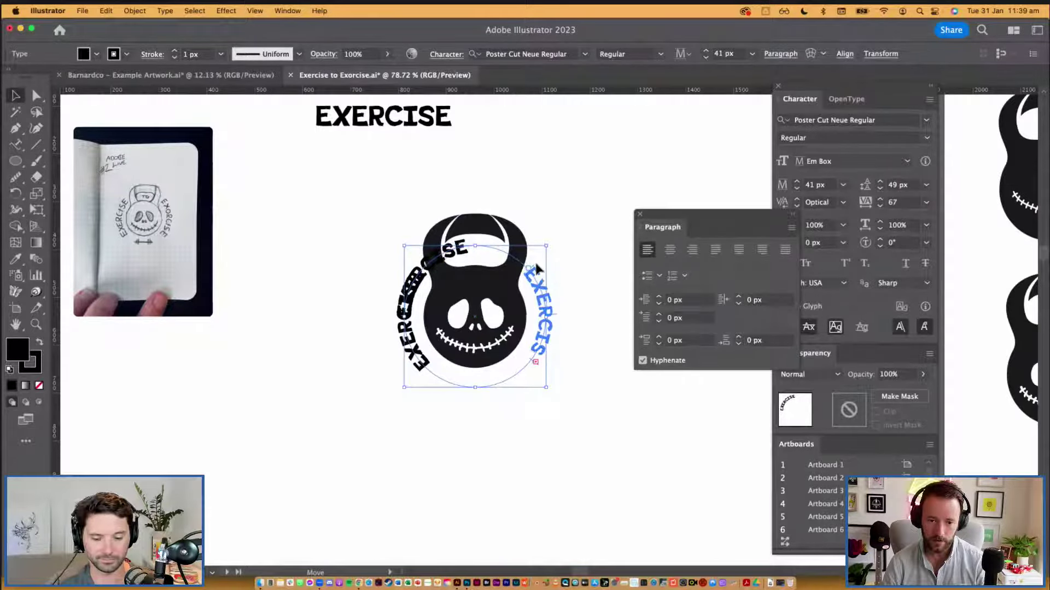
pyautogui.moveTo(539, 367); pyautogui.dragTo(473, 398)
pyautogui.click(603, 399)
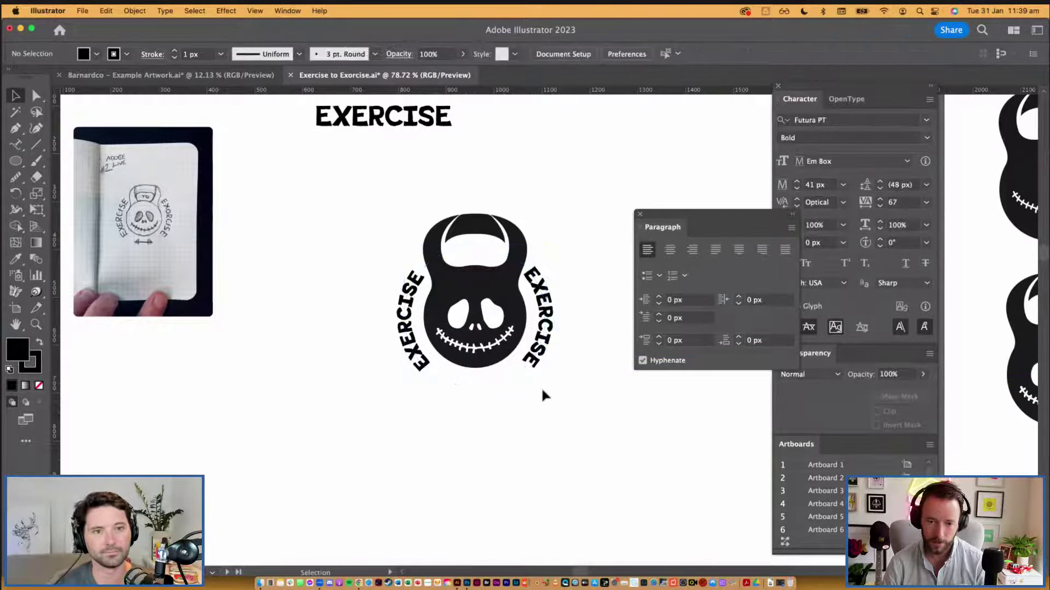
# Step: Replace the third letter of the curved word on the kettlebell's right with O so it reads EXORCISE, and deselect it
pyautogui.press('t')
pyautogui.moveTo(541, 299); pyautogui.dragTo(558, 296)
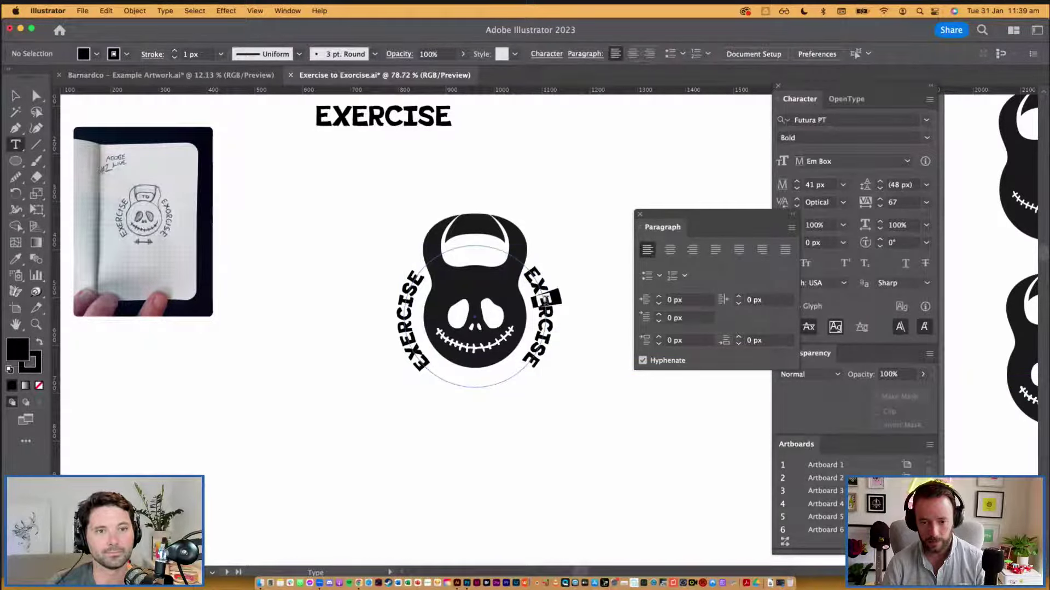
pyautogui.write('O')
pyautogui.press('Escape')
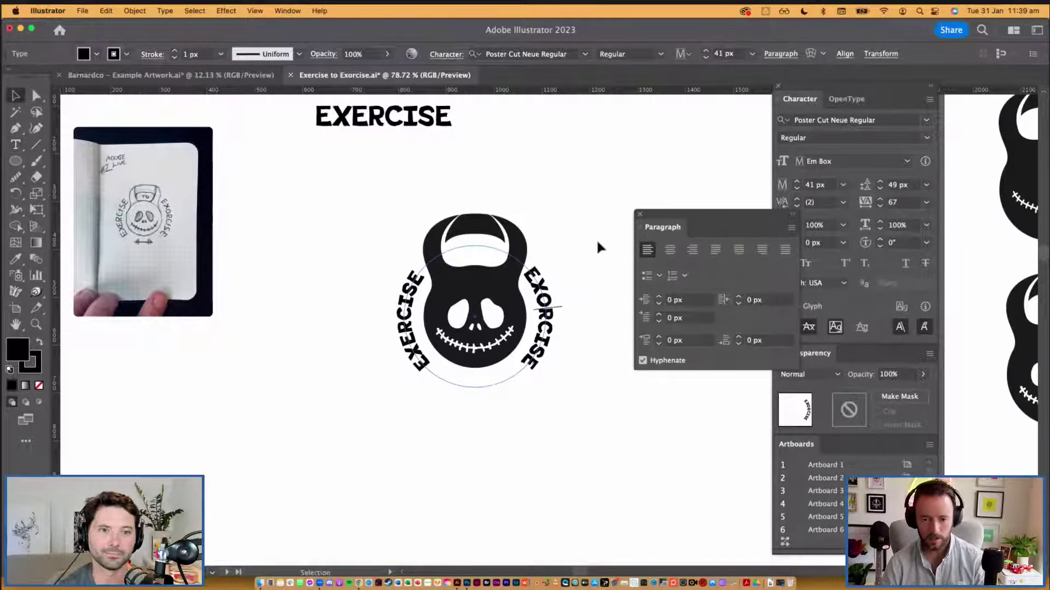
pyautogui.click(596, 273)
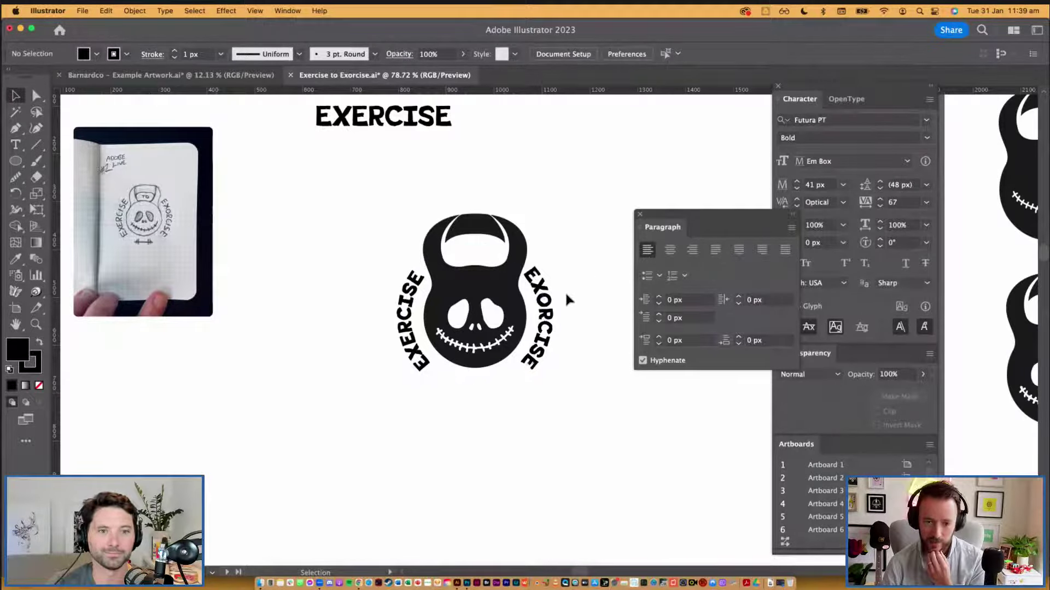
# Step: Shift the start of the curved EXORCISE text slightly down the circle to balance it with EXERCISE, and deselect it
pyautogui.click(549, 290)
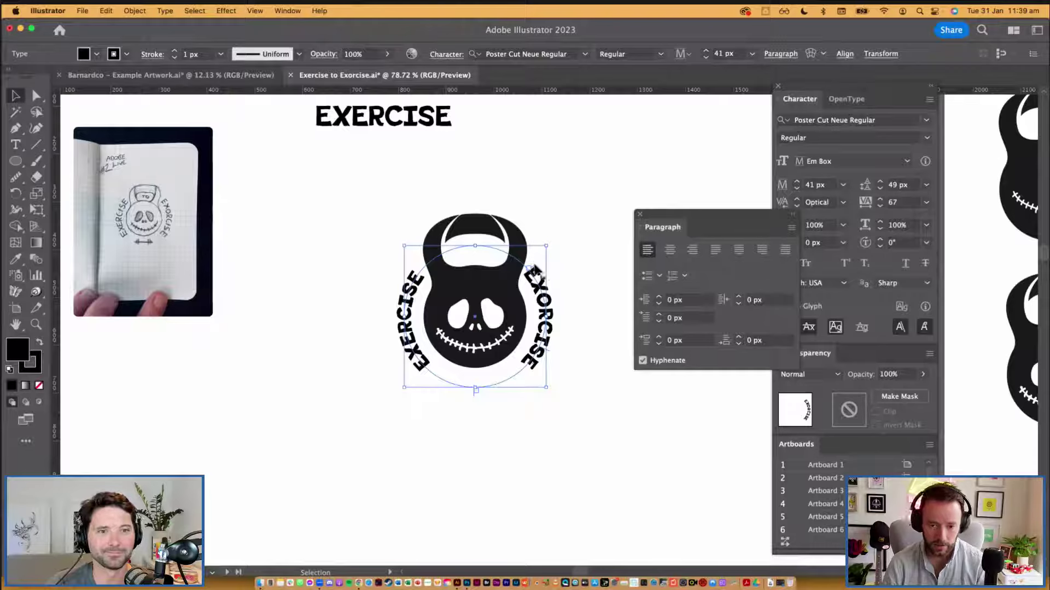
pyautogui.moveTo(535, 268); pyautogui.dragTo(539, 271)
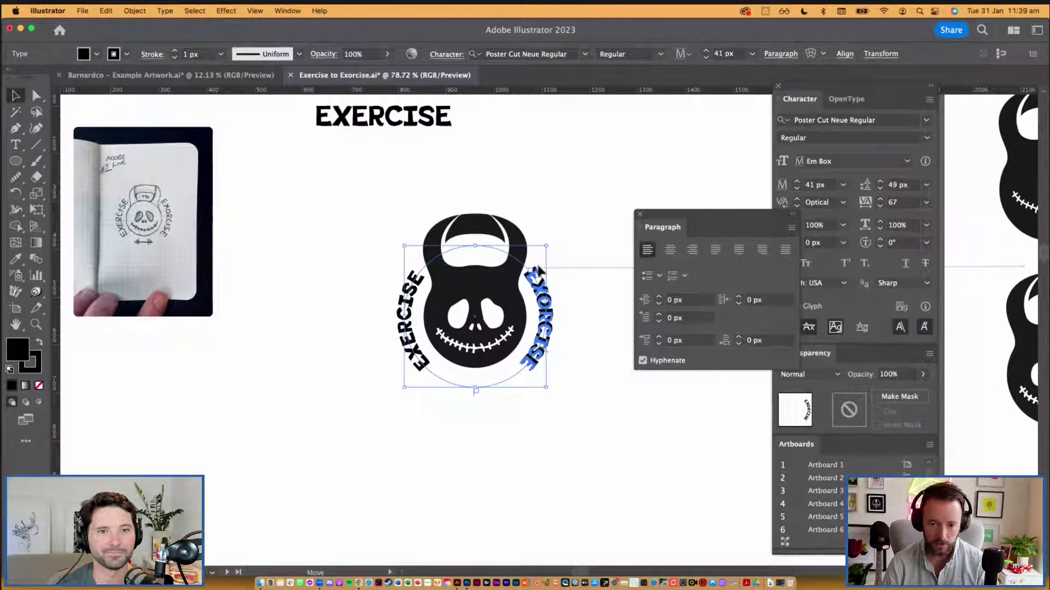
pyautogui.click(594, 296)
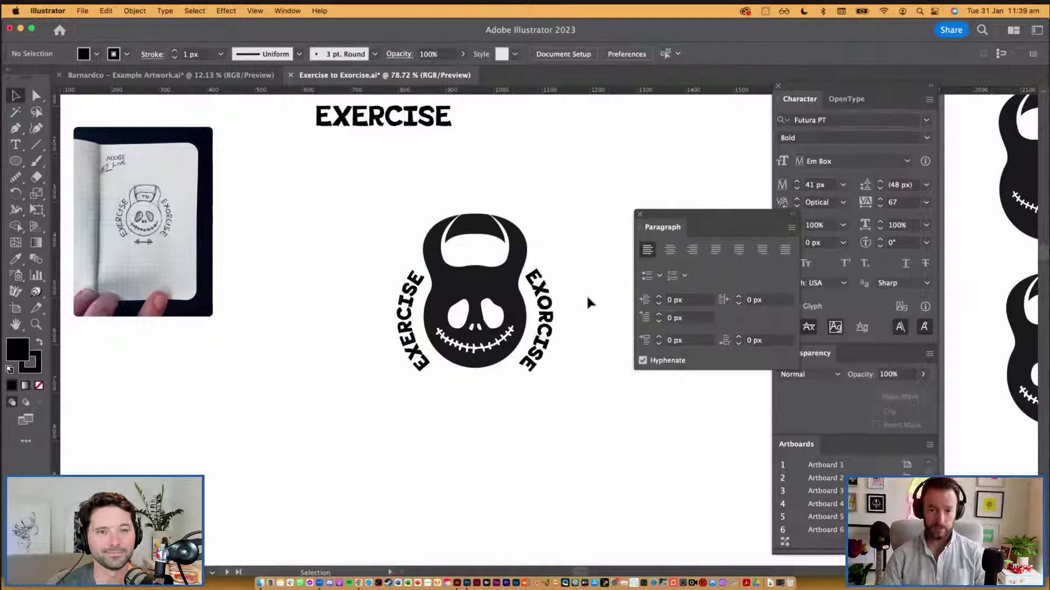
# Step: Scale the curved EXERCISE and EXORCISE texts up together to about 43.8 px around the kettlebell and deselect them
pyautogui.click(538, 344)
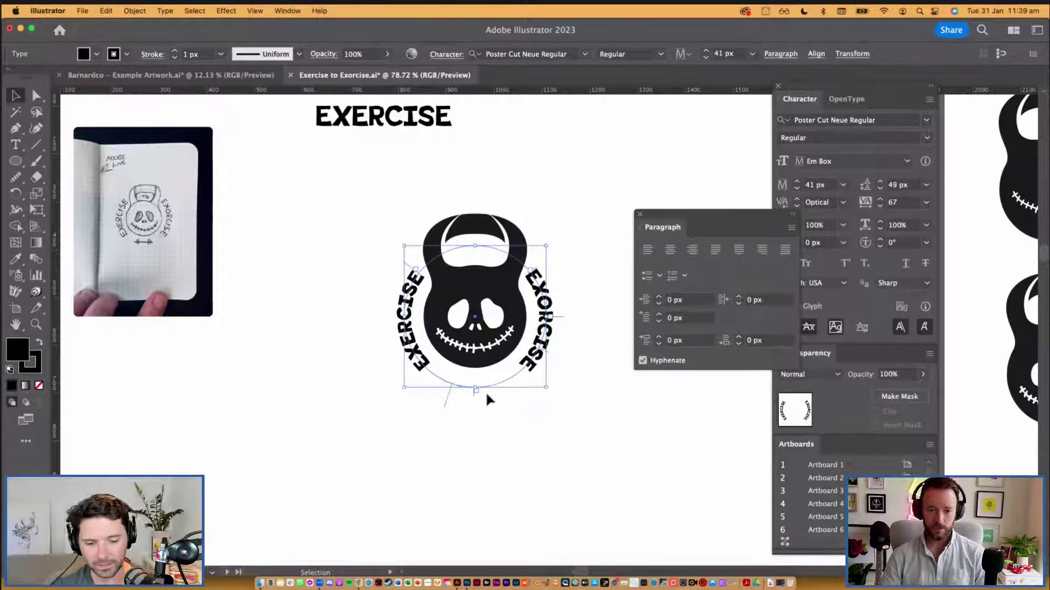
pyautogui.moveTo(475, 391); pyautogui.dragTo(479, 393)
pyautogui.click(575, 408)
pyautogui.scroll(1, 582, 414)
pyautogui.hscroll(1, 582, 413)
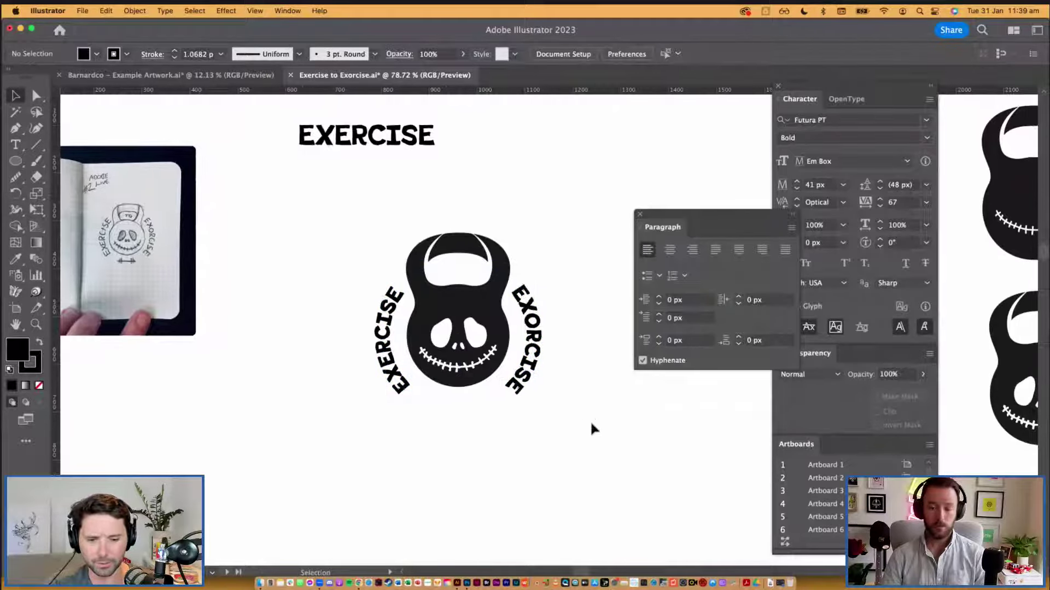
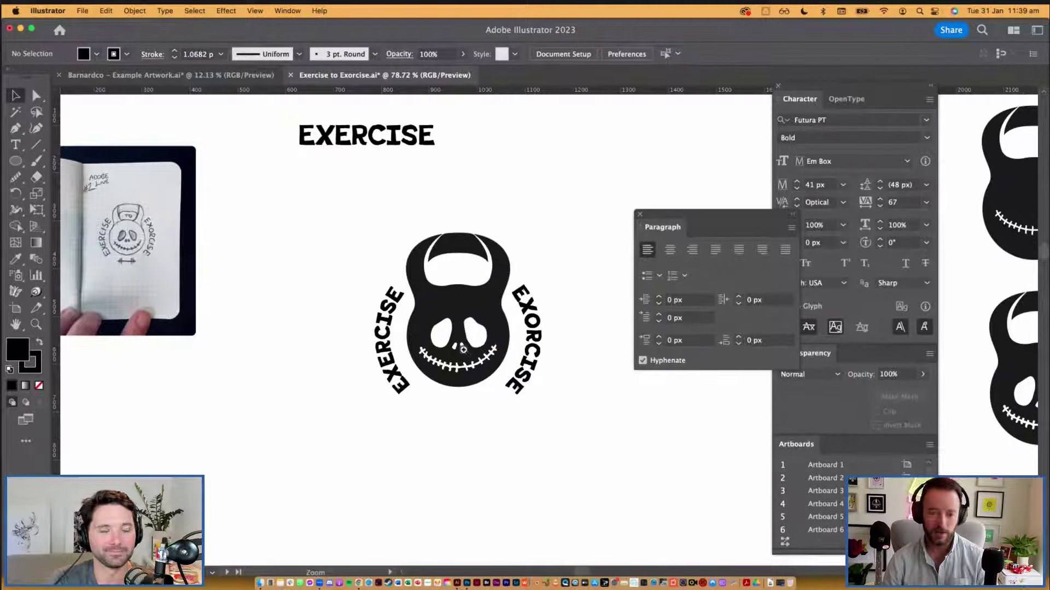
# Step: Make an enlarged concentric copy of the circular EXORCISE text at about 80 px and replace its wording with TO
pyautogui.press('super+1')
pyautogui.moveTo(570, 382); pyautogui.dragTo(454, 440)
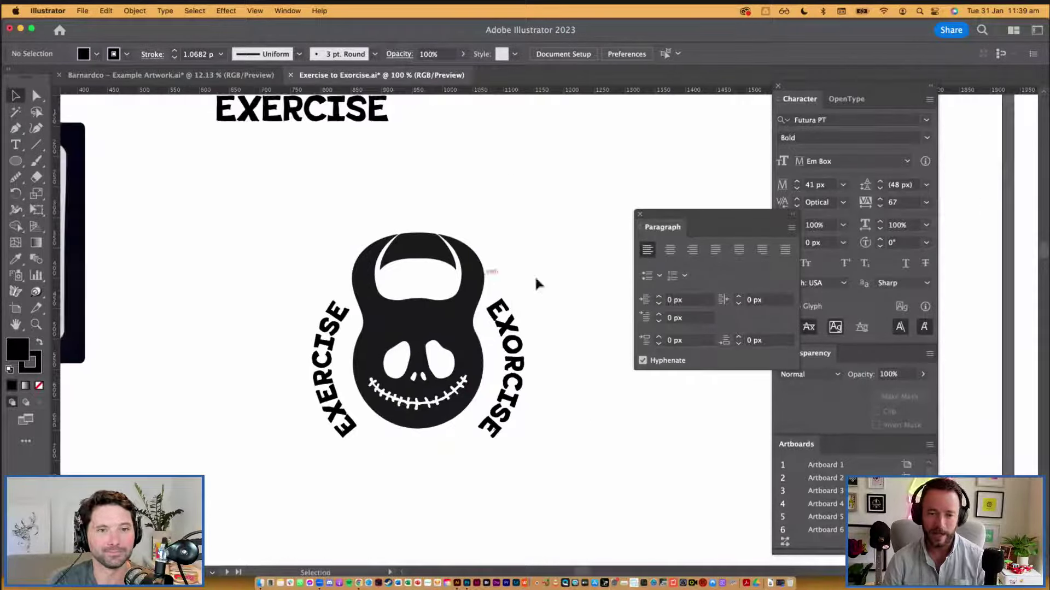
pyautogui.click(432, 269)
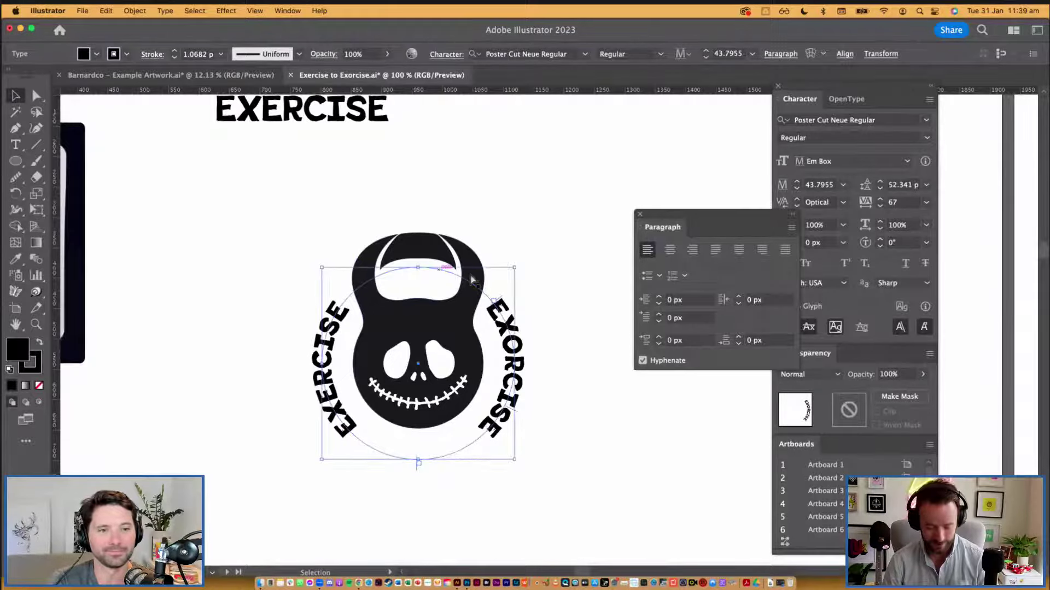
pyautogui.moveTo(514, 268); pyautogui.dragTo(615, 186)
pyautogui.moveTo(630, 239); pyautogui.dragTo(597, 227)
pyautogui.press('t')
pyautogui.click(562, 309)
pyautogui.press('super+a')
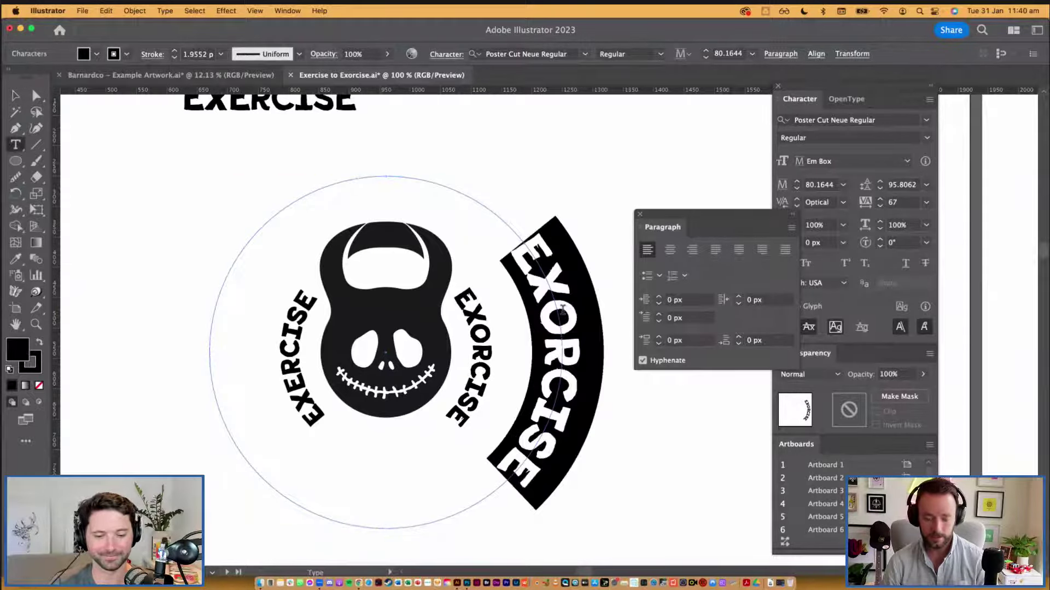
pyautogui.write('TO')
pyautogui.press('Escape')
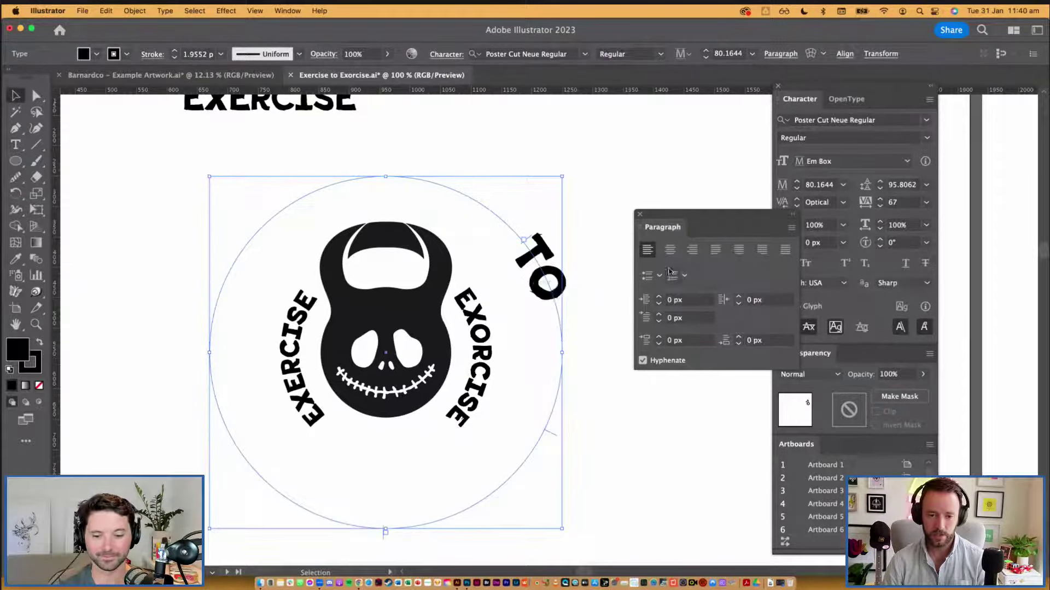
# Step: Center-align the TO text and adjust its start and end along the circle so it sits centred above the kettlebell
pyautogui.click(670, 251)
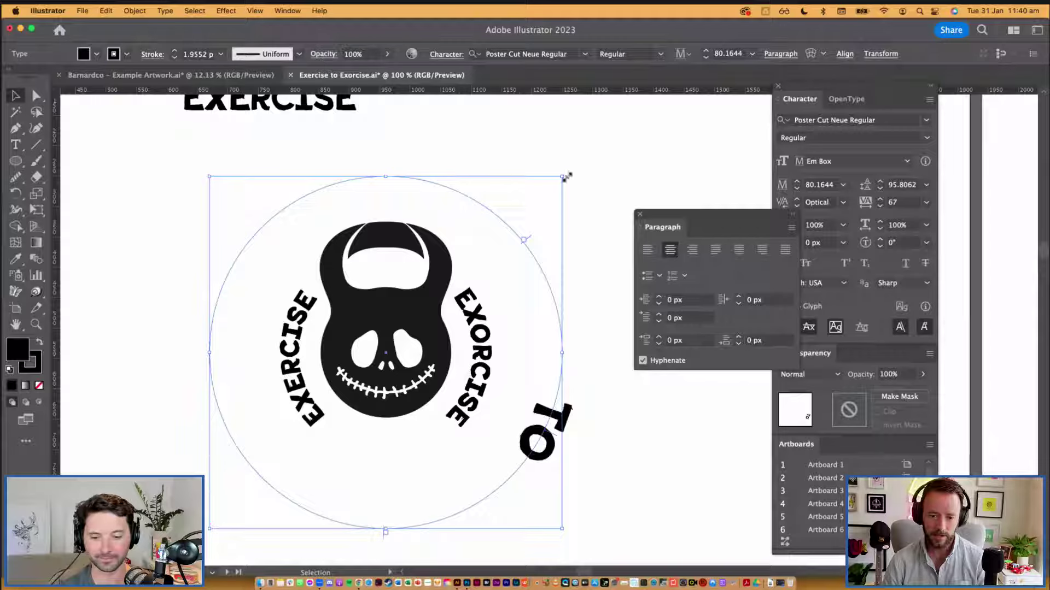
pyautogui.keyDown('shift'); pyautogui.click(435, 241); pyautogui.keyUp('shift')
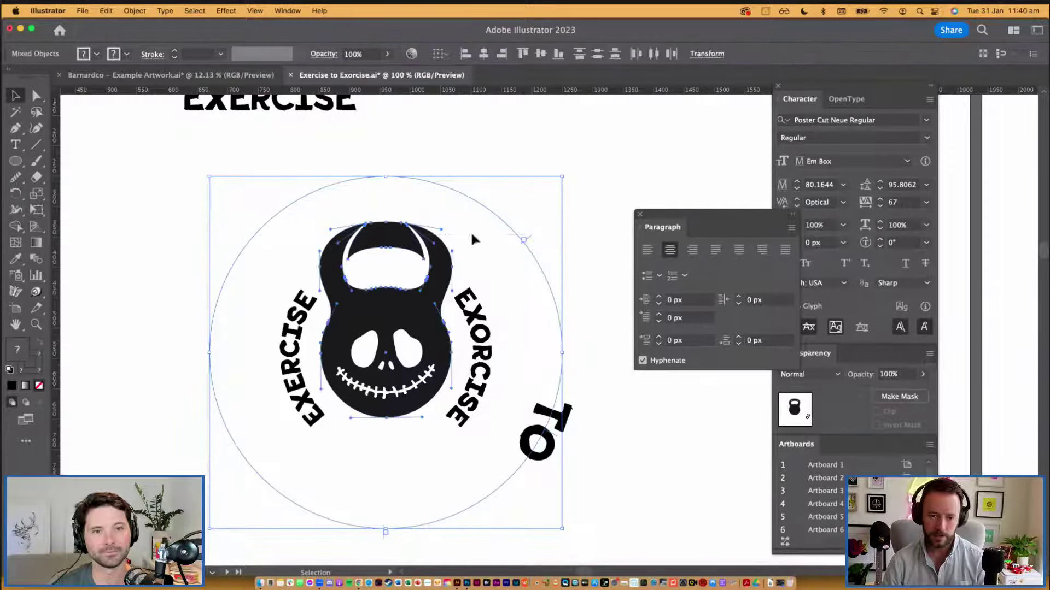
pyautogui.click(567, 236)
pyautogui.click(529, 243)
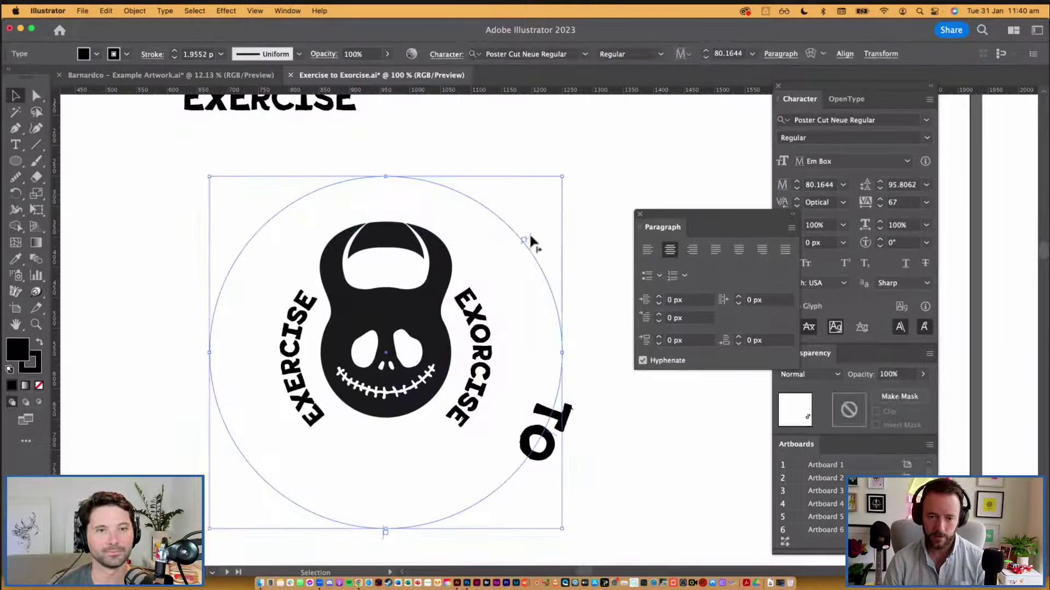
pyautogui.moveTo(529, 243); pyautogui.dragTo(589, 563)
pyautogui.moveTo(383, 536); pyautogui.dragTo(580, 357)
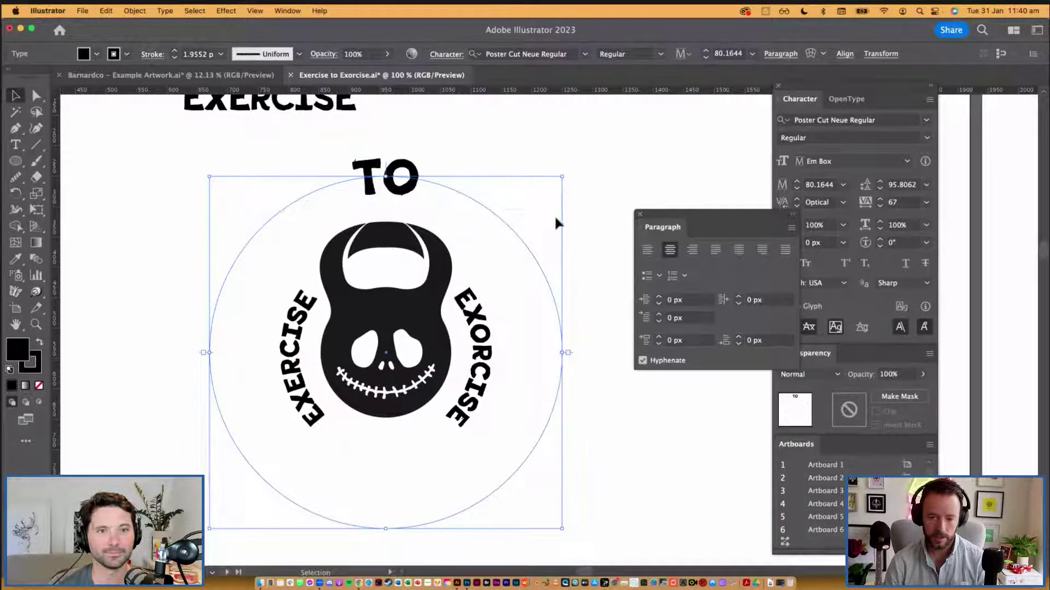
# Step: Shrink the circular TO text to about 39 px so the word sits inside the kettlebell's handle opening, and deselect it
pyautogui.moveTo(385, 176); pyautogui.dragTo(385, 268)
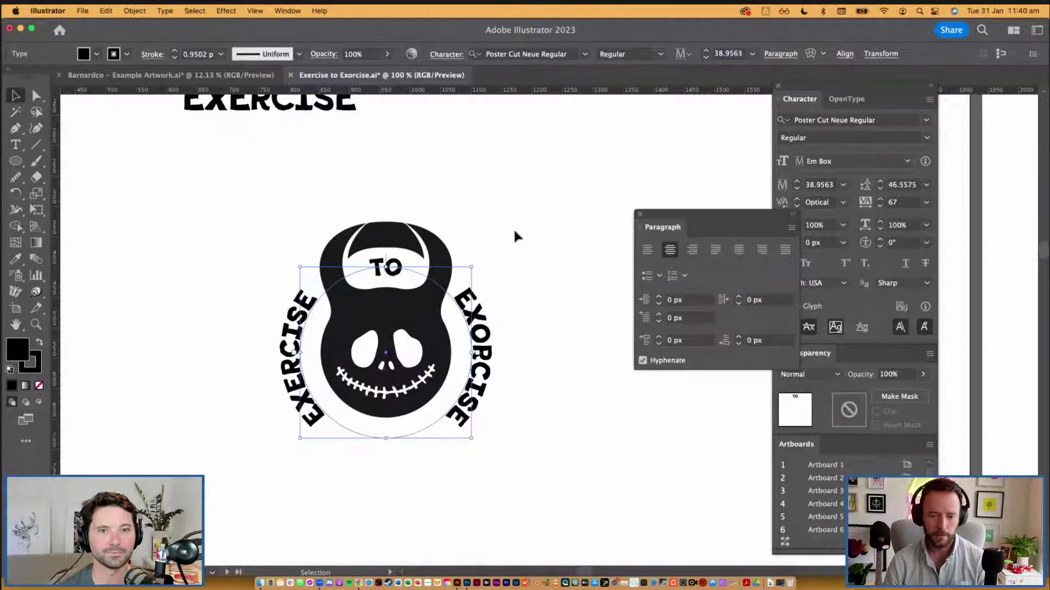
pyautogui.click(523, 300)
pyautogui.press('super+0')
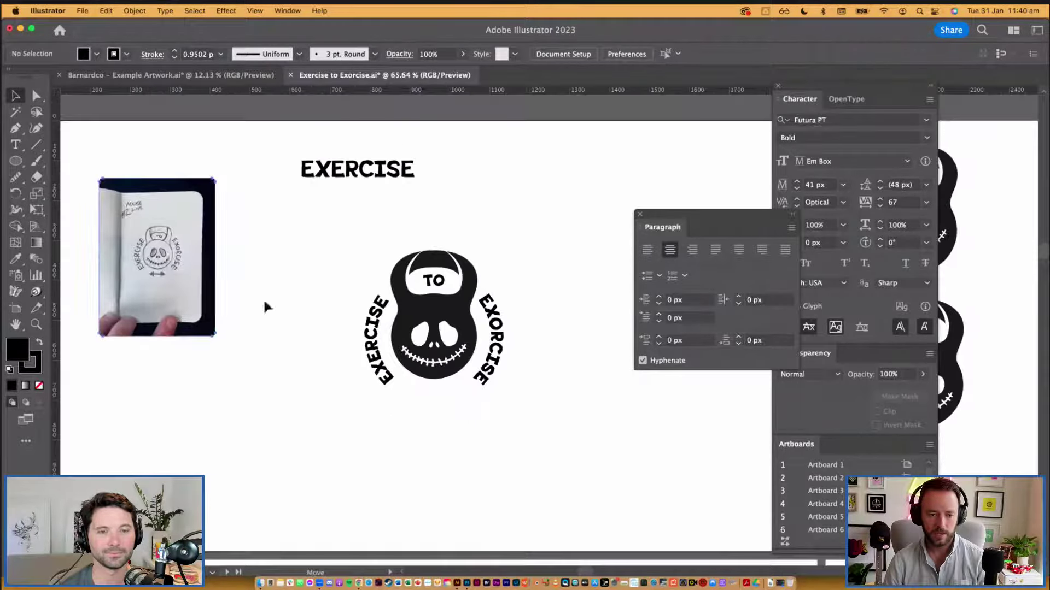
# Step: Move the sketch photo closer to the kettlebell artwork for side-by-side comparison
pyautogui.moveTo(181, 301); pyautogui.dragTo(298, 303)
pyautogui.press('super+1')
pyautogui.scroll(3, 472, 324)
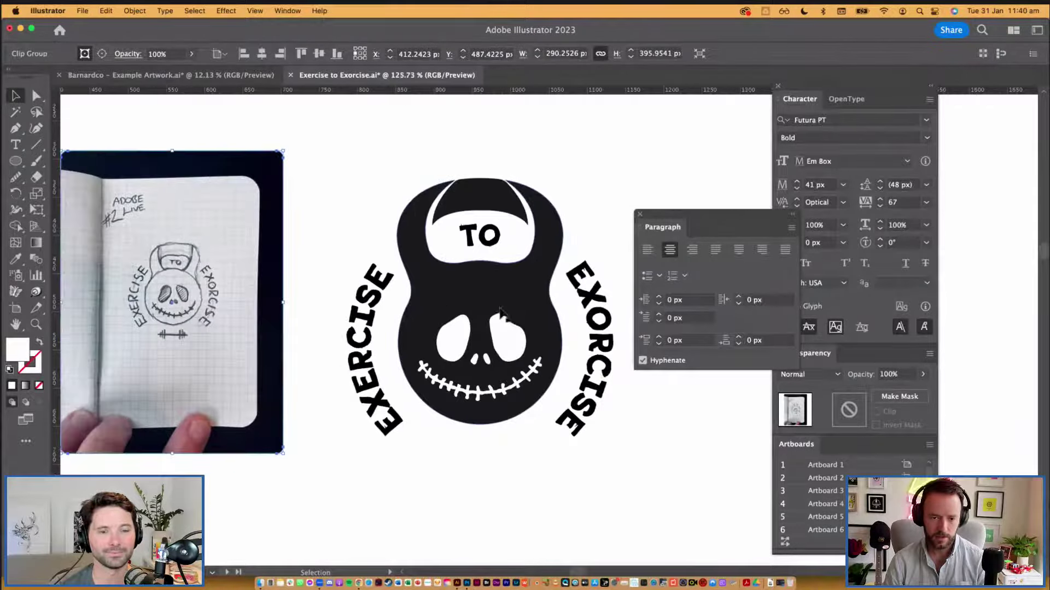
# Step: Give the TO lettering's stroke round join corners to remove its spikes, hide the stroke and paragraph settings, and deselect it
pyautogui.click(474, 235)
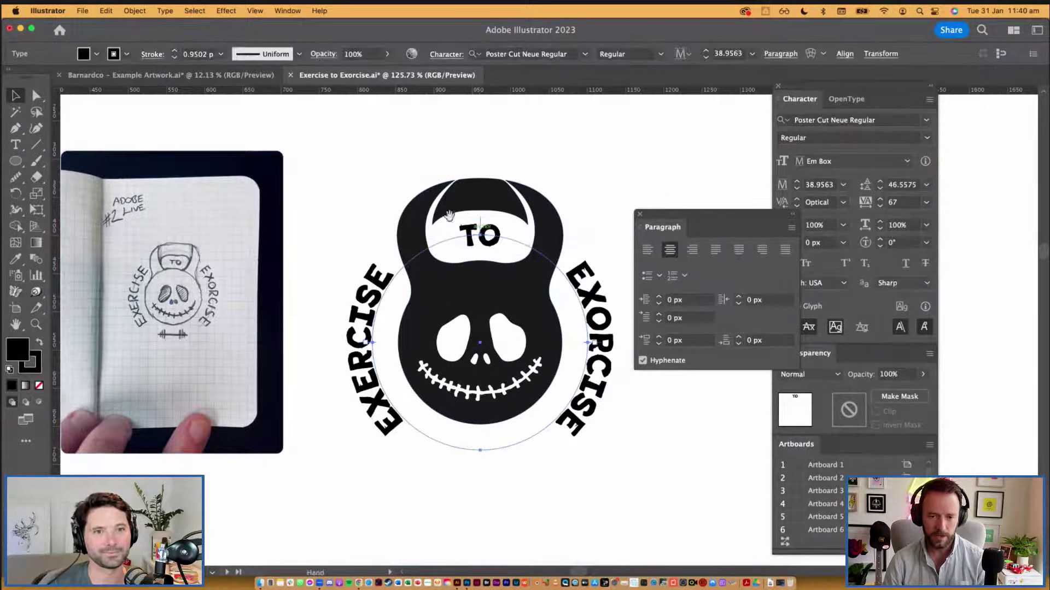
pyautogui.moveTo(477, 247); pyautogui.dragTo(485, 251)
pyautogui.moveTo(585, 305); pyautogui.dragTo(420, 272)
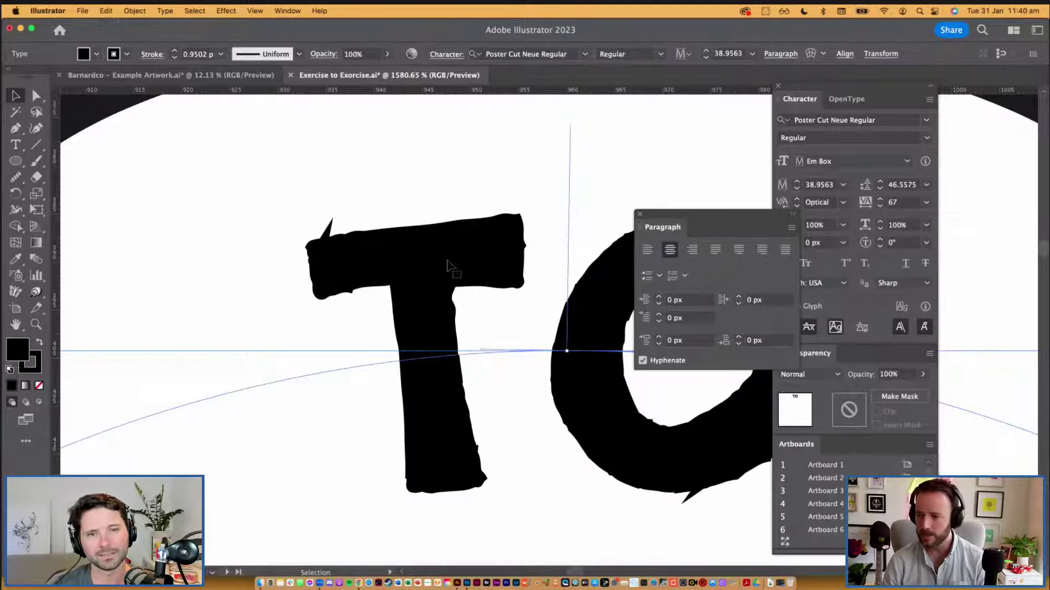
pyautogui.scroll(-1, 445, 304)
pyautogui.scroll(-5, 443, 299)
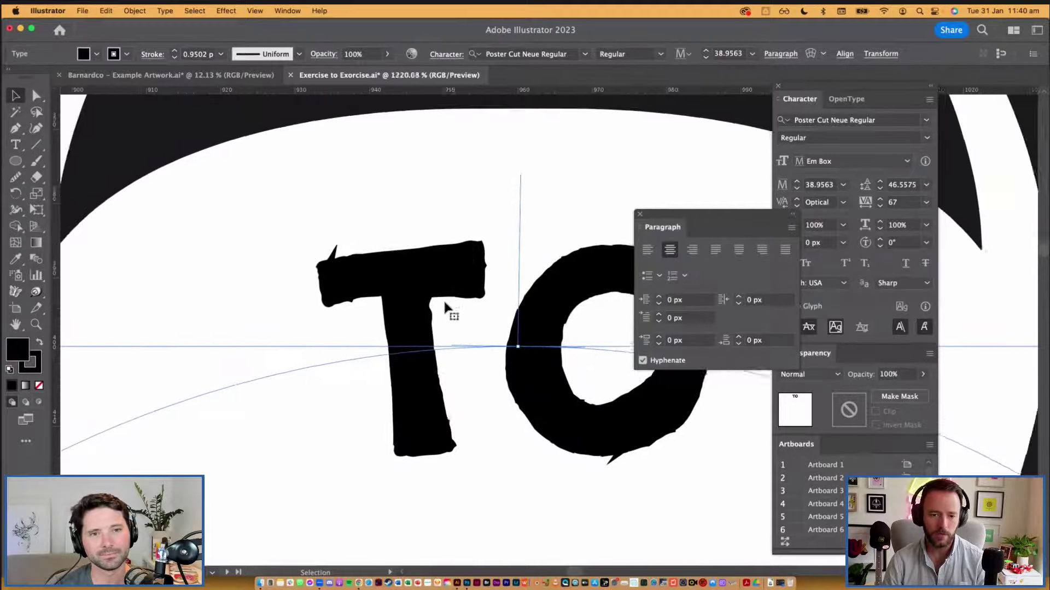
pyautogui.scroll(-6, 440, 352)
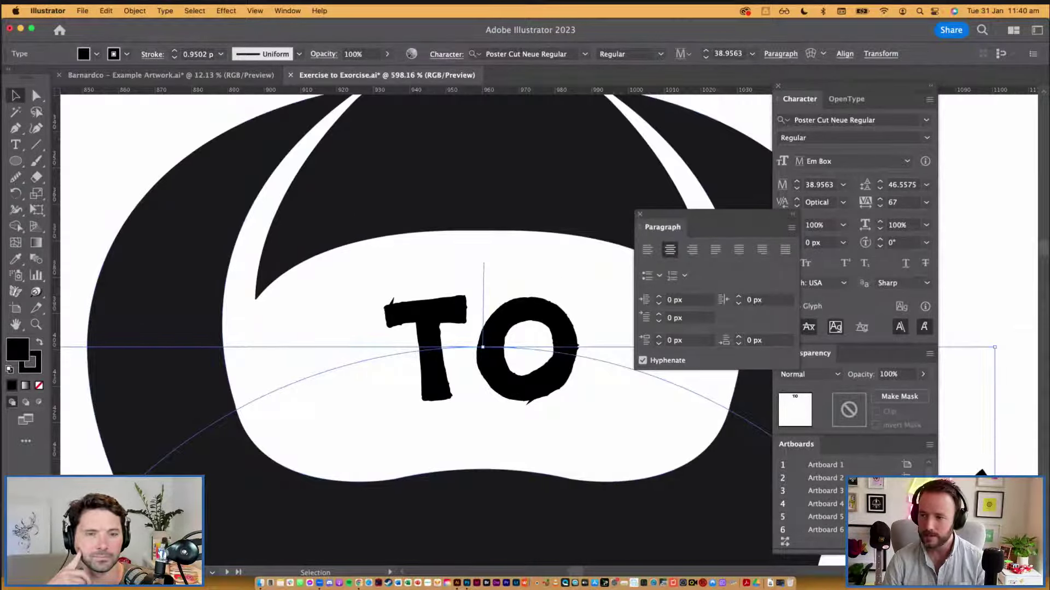
pyautogui.press('super+F10')
pyautogui.moveTo(432, 216)
pyautogui.mouseDown()
pyautogui.moveTo(561, 156)
pyautogui.moveTo(738, 122)
pyautogui.mouseUp()
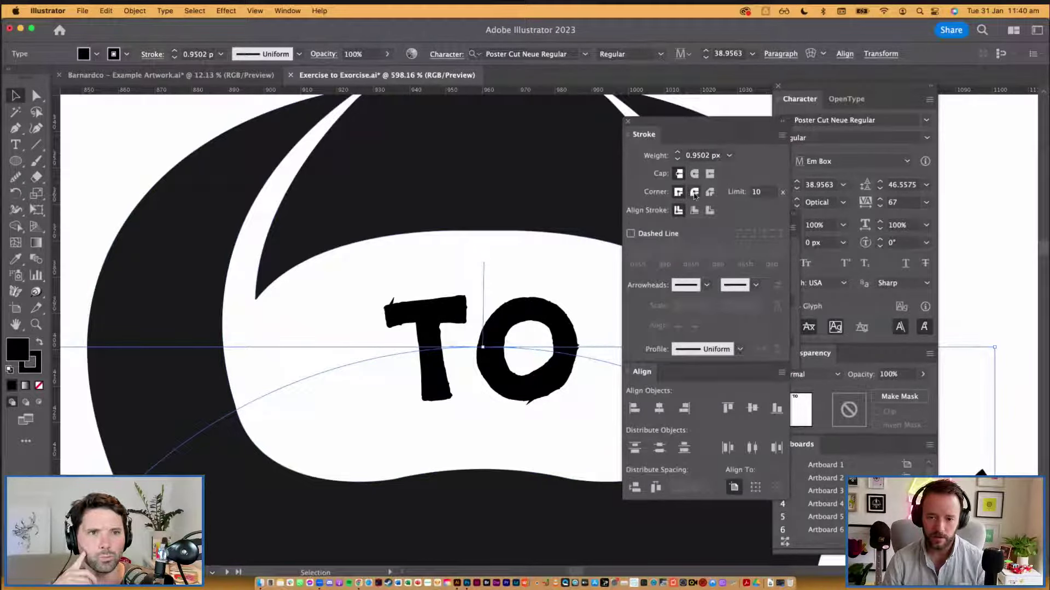
pyautogui.click(694, 194)
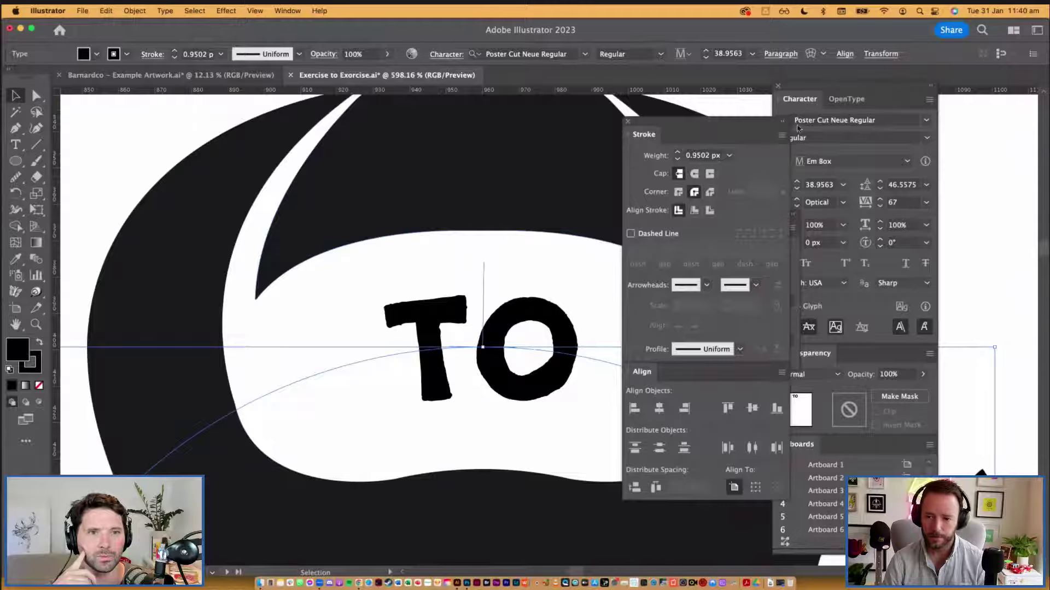
pyautogui.press('super+F10')
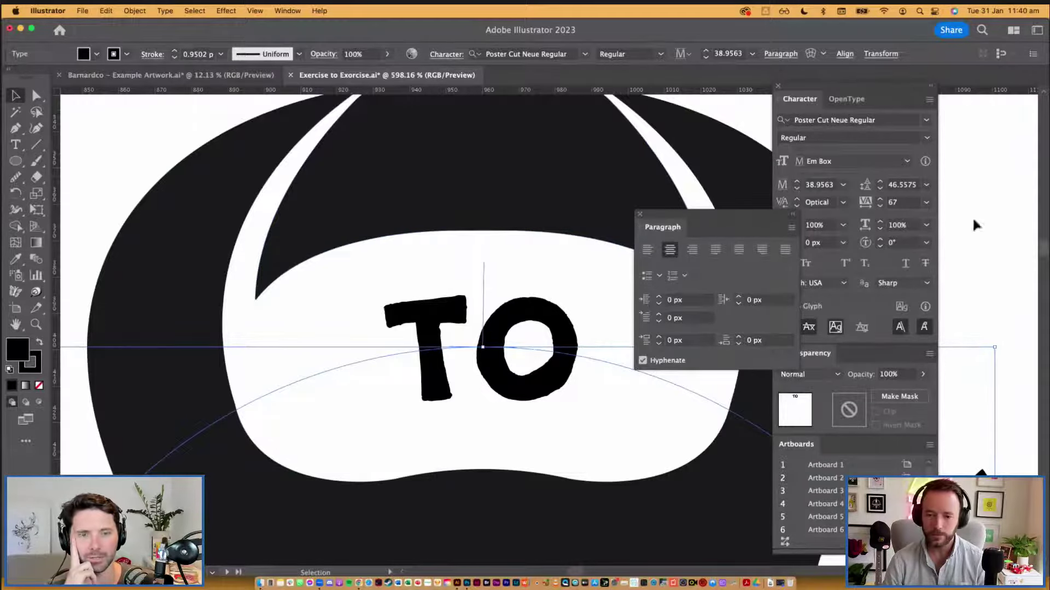
pyautogui.press('alt+super+t')
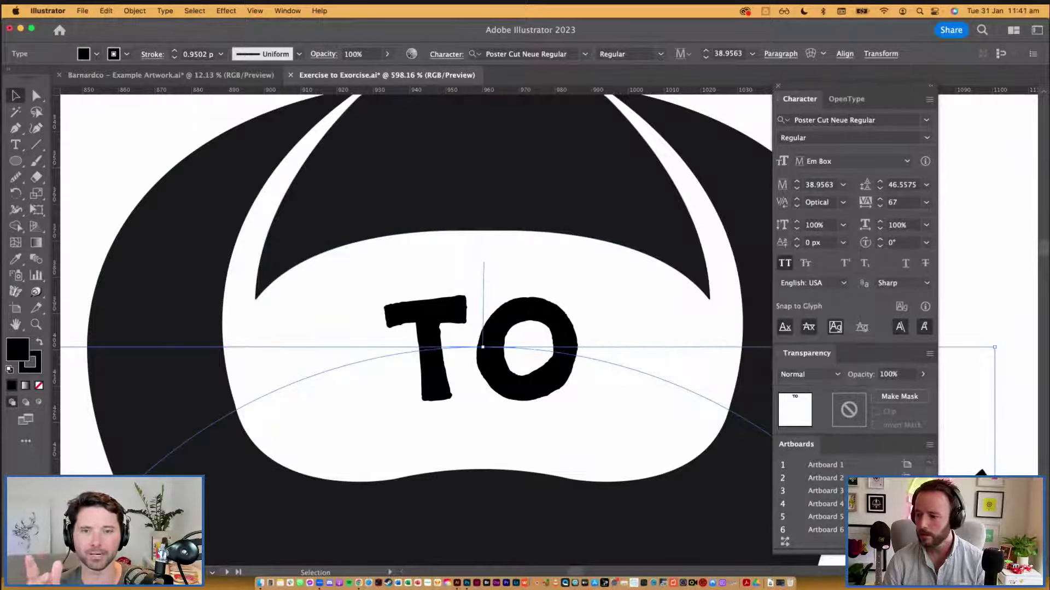
pyautogui.press('shift+super+a')
# Step: Give the strokes of the curved EXERCISE and EXORCISE lettering round join corners to smooth out the spikes
pyautogui.scroll(-5, 451, 277)
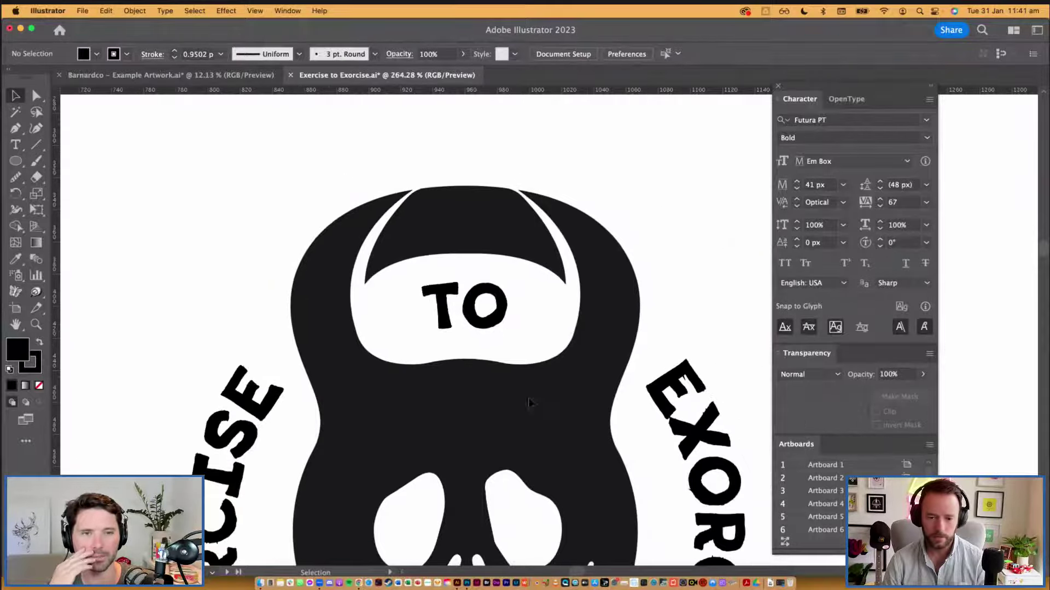
pyautogui.scroll(-3, 534, 244)
pyautogui.scroll(-1, 281, 398)
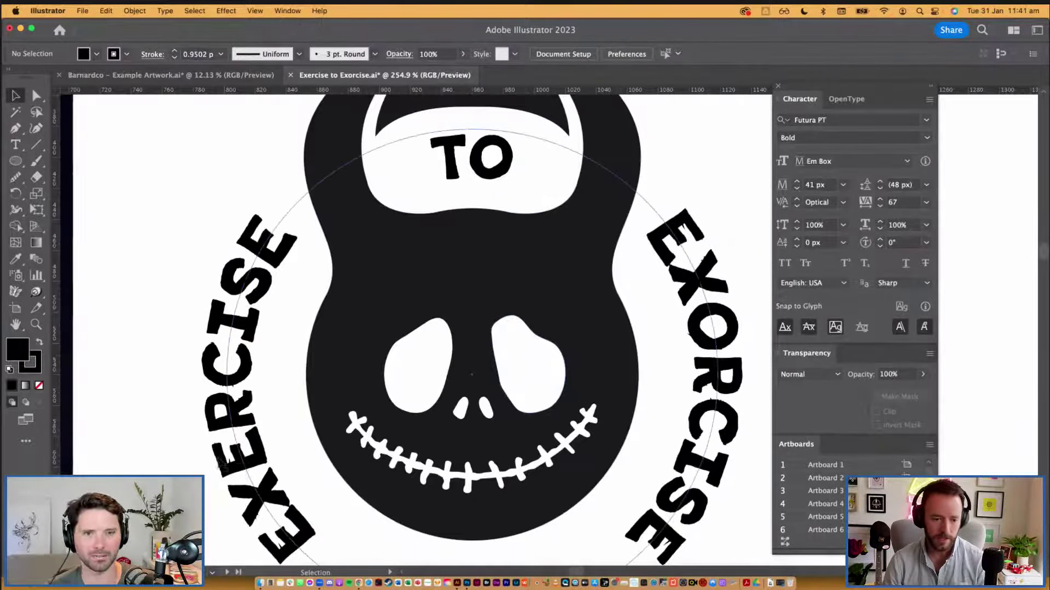
pyautogui.scroll(10, 365, 451)
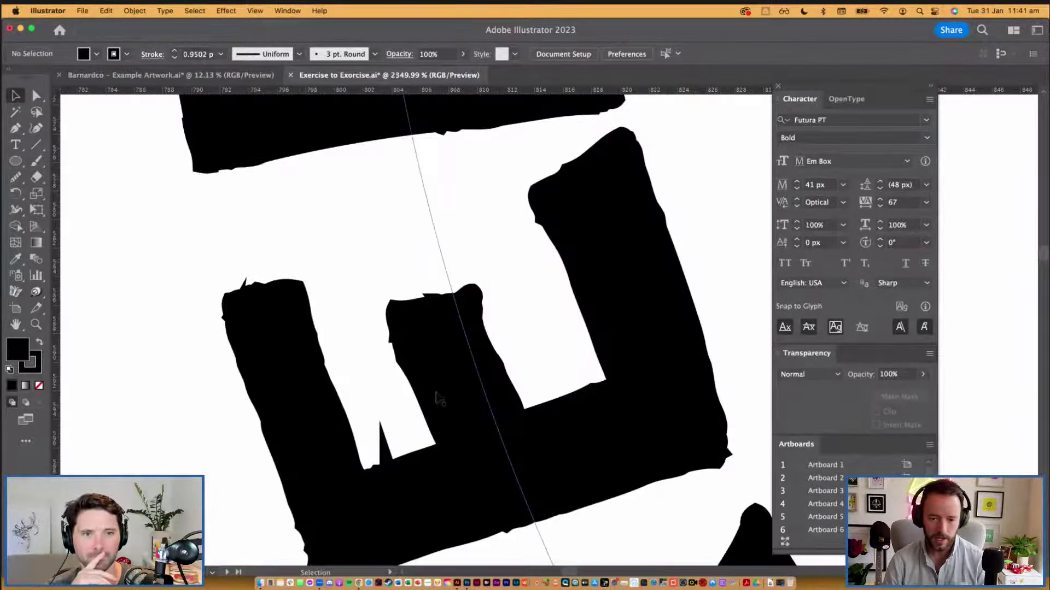
pyautogui.moveTo(196, 293); pyautogui.dragTo(518, 406)
pyautogui.press('super+z')
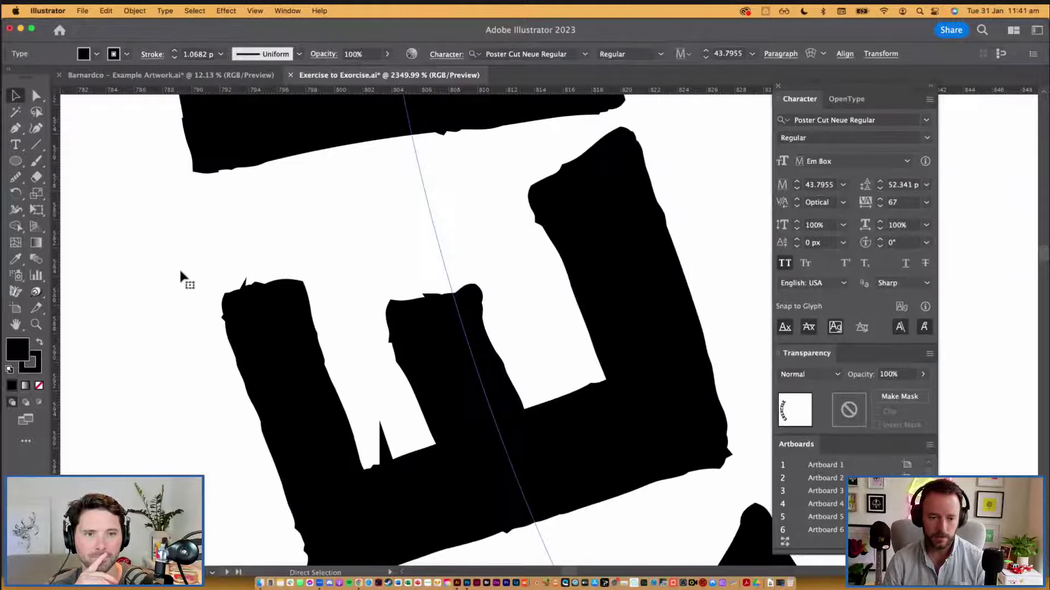
pyautogui.moveTo(102, 256); pyautogui.dragTo(590, 457)
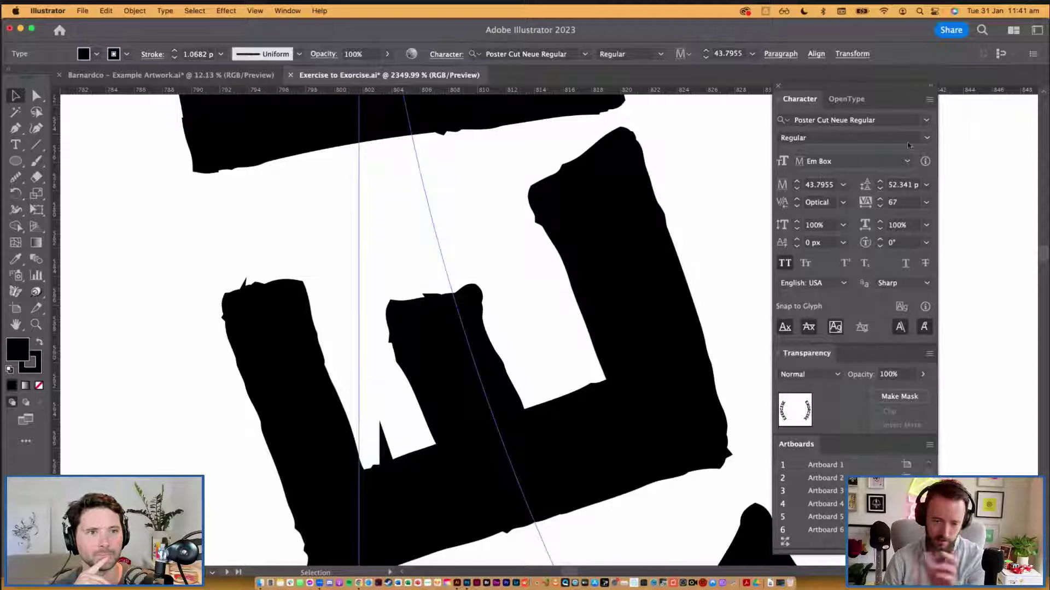
pyautogui.moveTo(1006, 124)
pyautogui.mouseDown()
pyautogui.moveTo(710, 83)
pyautogui.moveTo(678, 102)
pyautogui.mouseUp()
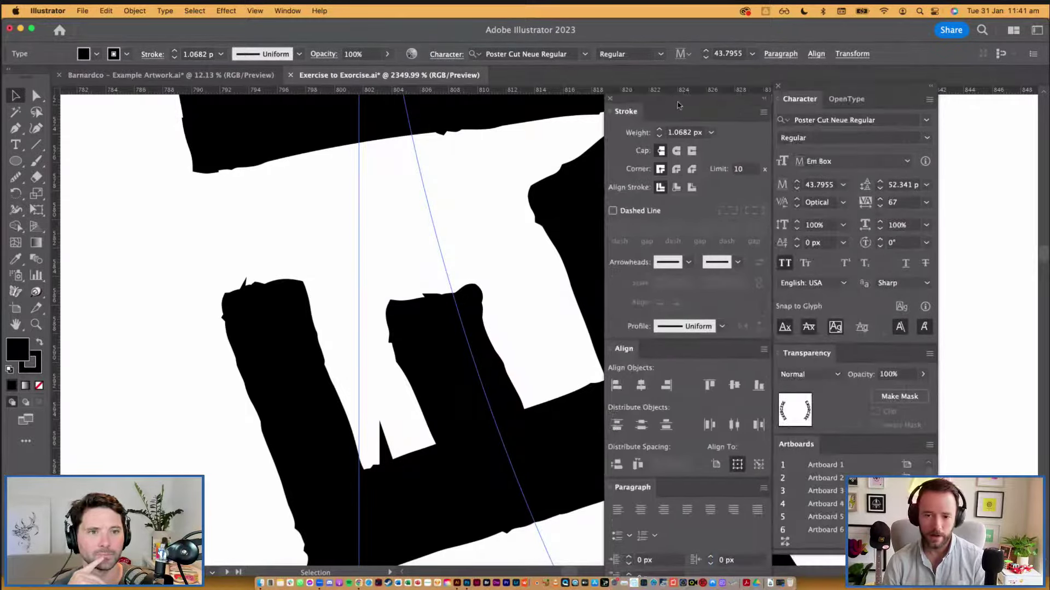
pyautogui.click(677, 170)
pyautogui.moveTo(702, 99); pyautogui.dragTo(1049, 95)
pyautogui.click(271, 280)
pyautogui.scroll(-10, 270, 280)
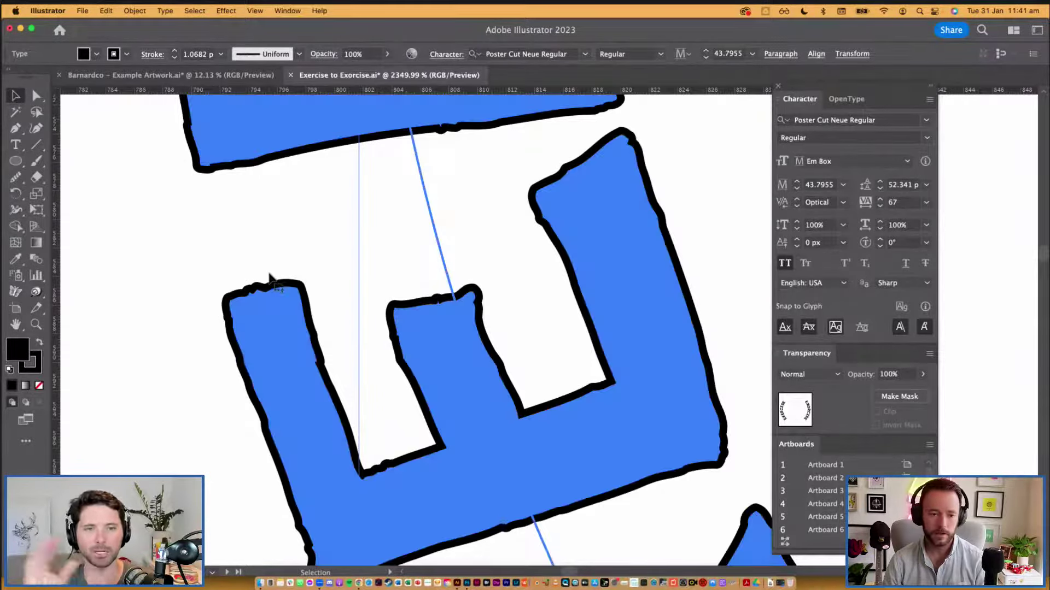
# Step: Deselect the curved lettering and compare the whole kettlebell badge with the sketch photo
pyautogui.scroll(-4, 271, 280)
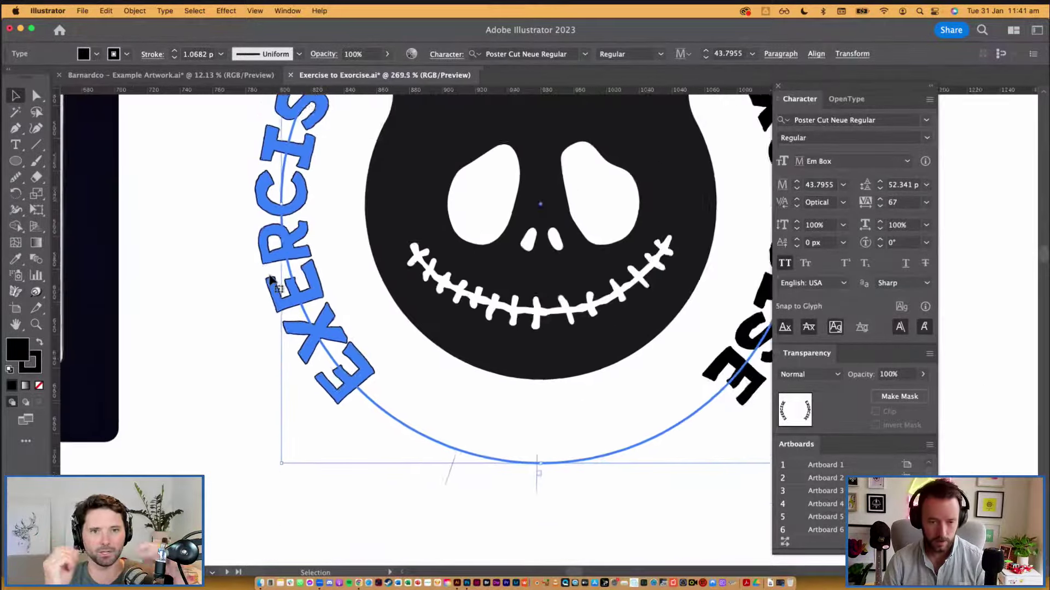
pyautogui.click(568, 471)
pyautogui.scroll(5, 577, 507)
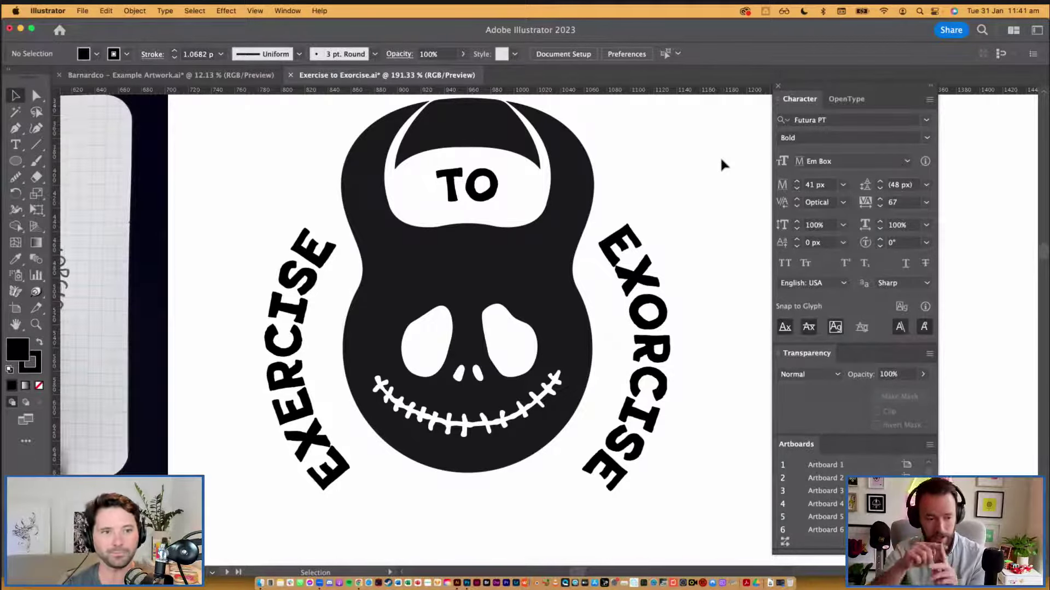
pyautogui.scroll(-5, 691, 287)
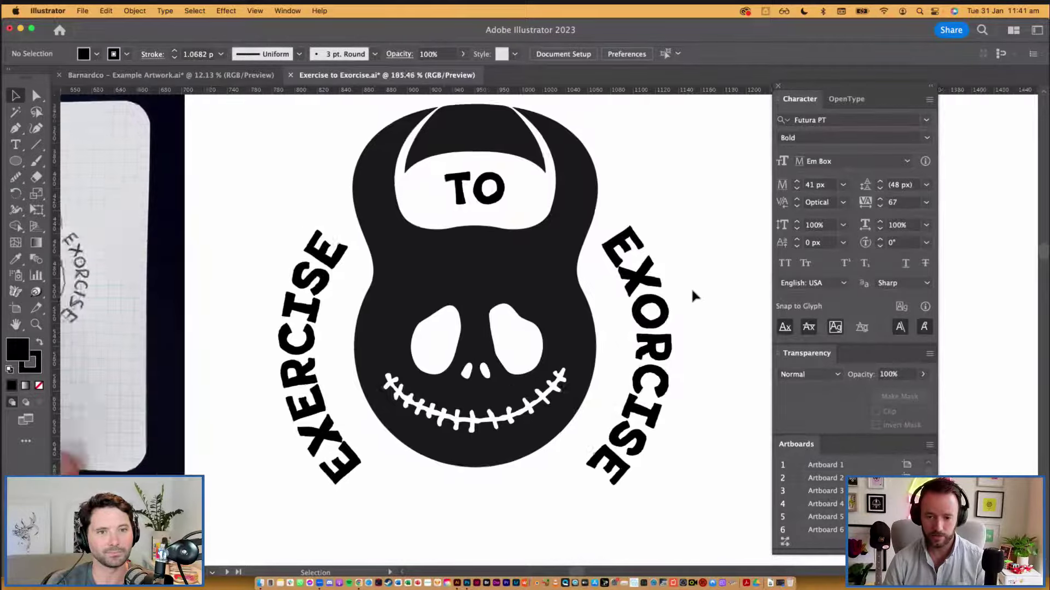
pyautogui.hscroll(1, 701, 253)
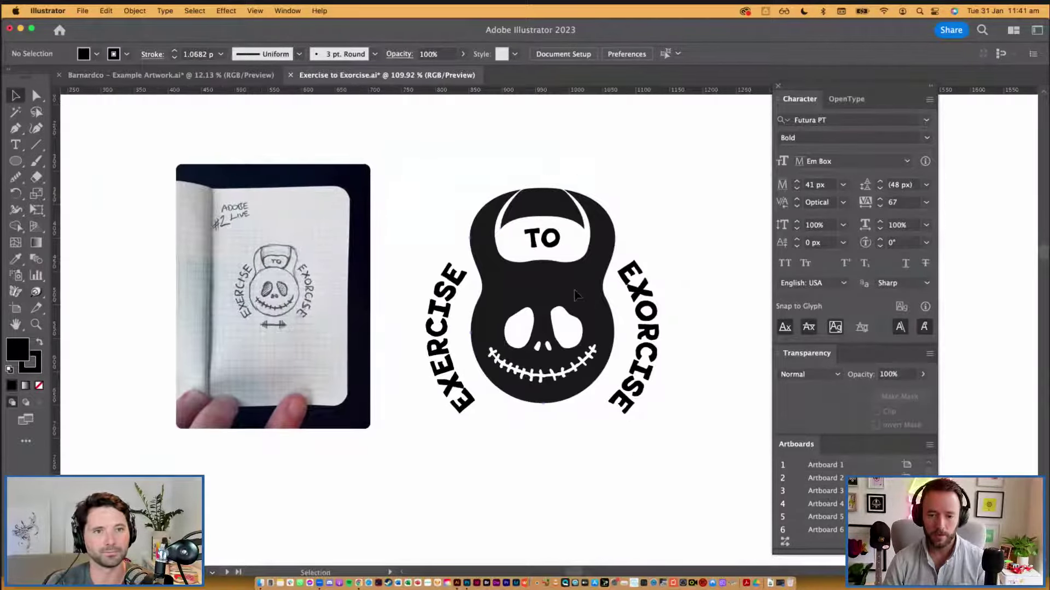
# Step: Try to combine the skull's eyes, nostrils and stitched mouth with the kettlebell body into one compound path
pyautogui.click(574, 295)
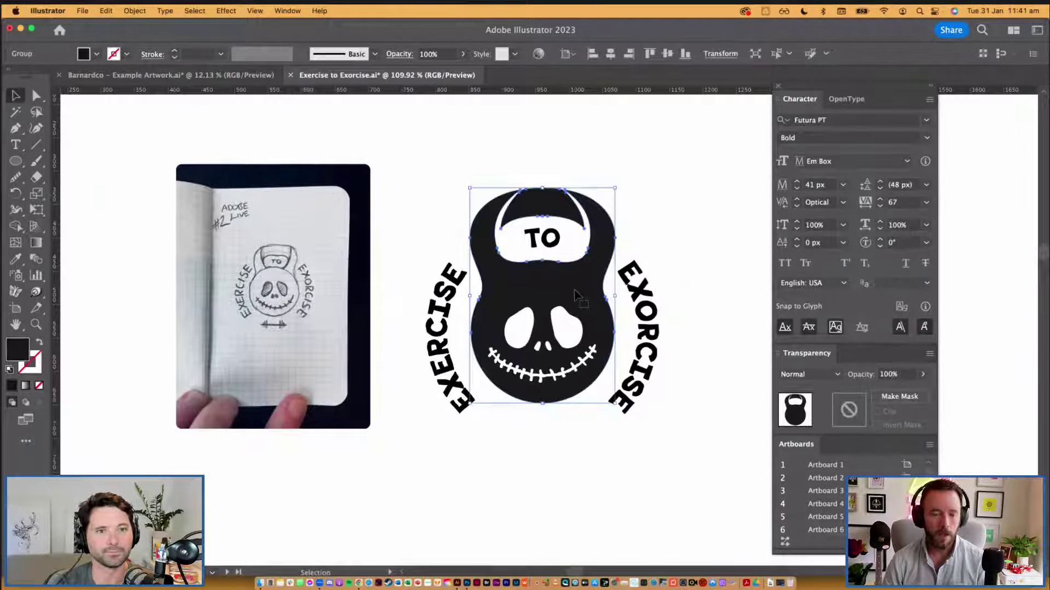
pyautogui.keyDown('super'); pyautogui.click(563, 324); pyautogui.keyUp('super')
pyautogui.keyDown('shift'); pyautogui.click(522, 325); pyautogui.keyUp('shift')
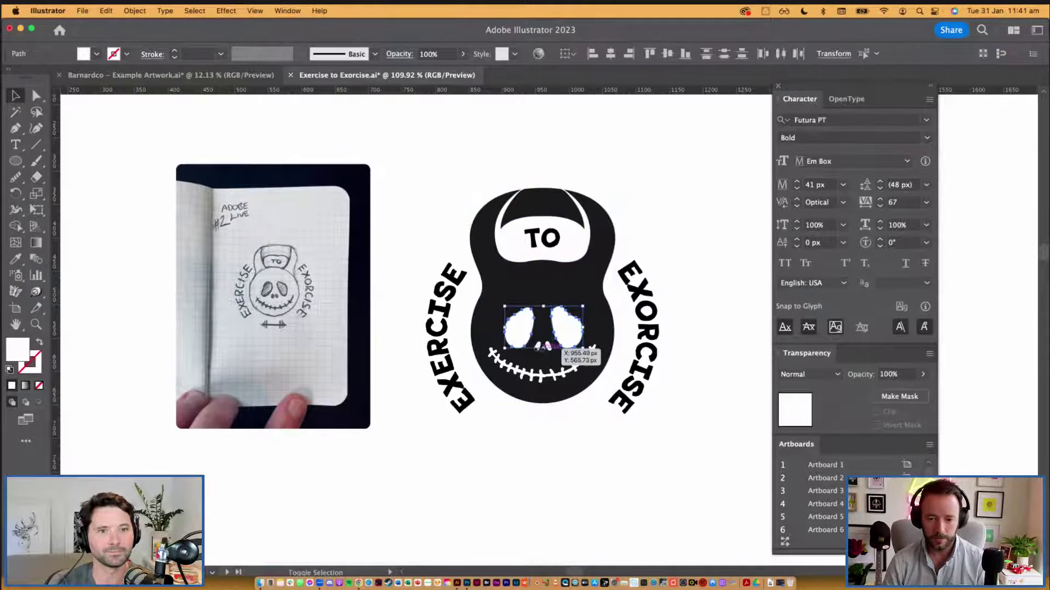
pyautogui.moveTo(430, 289); pyautogui.dragTo(625, 456)
pyautogui.keyDown('shift'); pyautogui.click(575, 258); pyautogui.keyUp('shift')
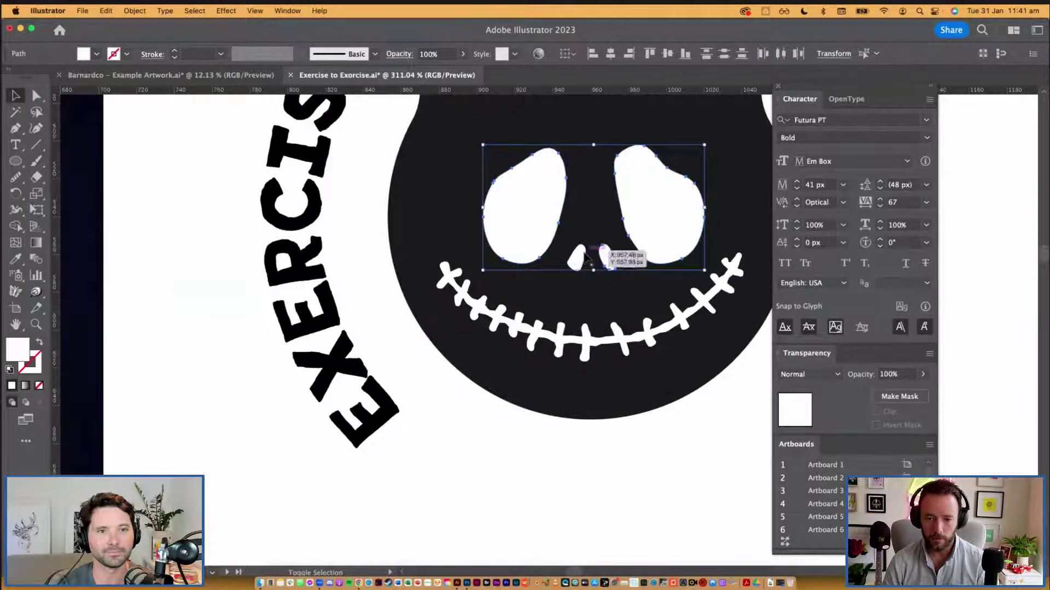
pyautogui.keyDown('shift'); pyautogui.click(607, 257); pyautogui.keyUp('shift')
pyautogui.keyDown('shift'); pyautogui.click(616, 343); pyautogui.keyUp('shift')
pyautogui.hscroll(3, 607, 355)
pyautogui.scroll(2, 607, 356)
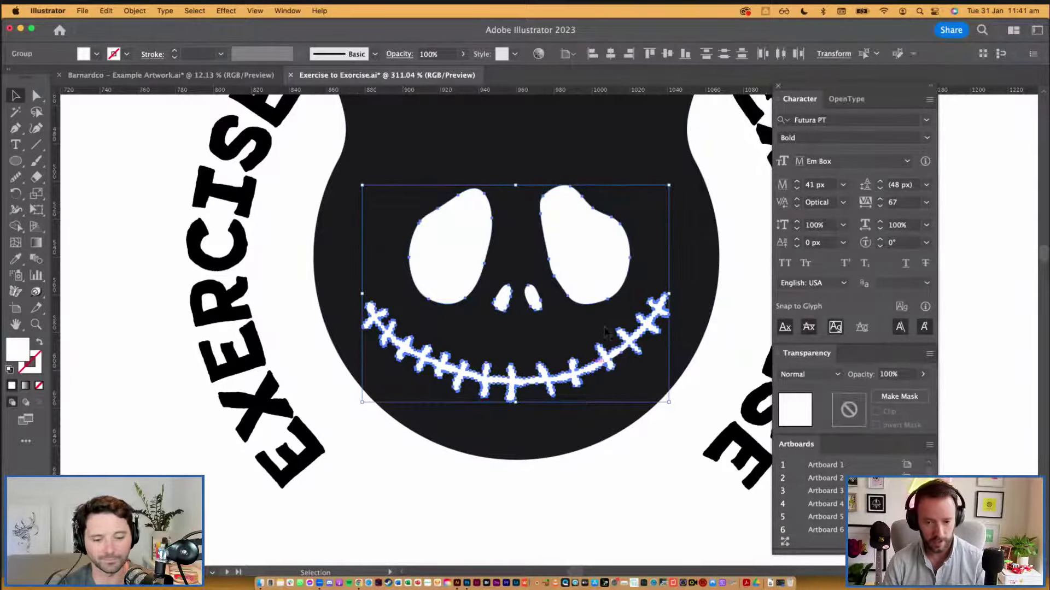
pyautogui.keyDown('shift'); pyautogui.click(581, 152); pyautogui.keyUp('shift')
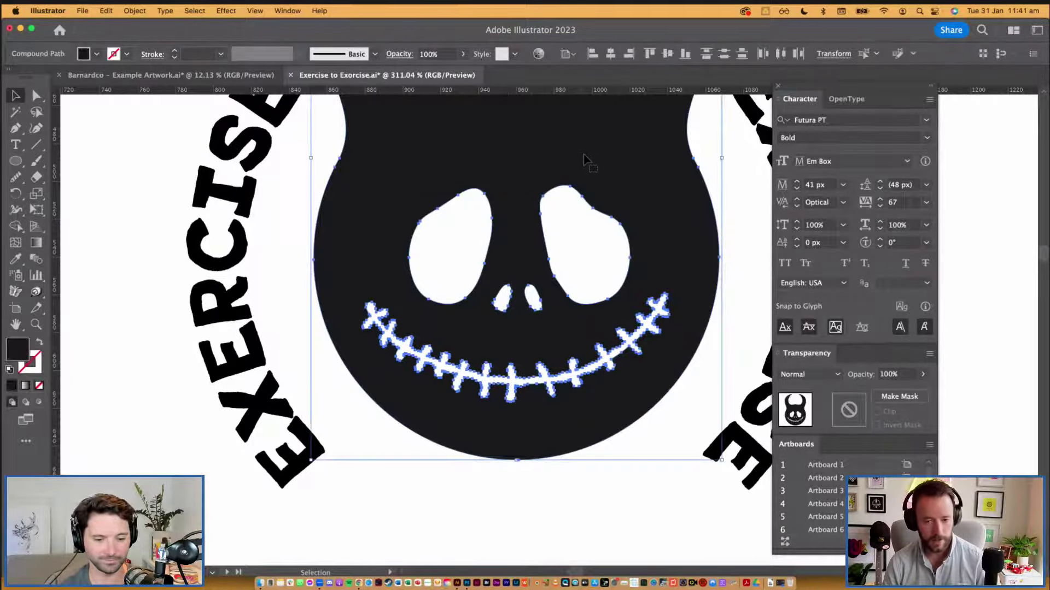
pyautogui.click(658, 516)
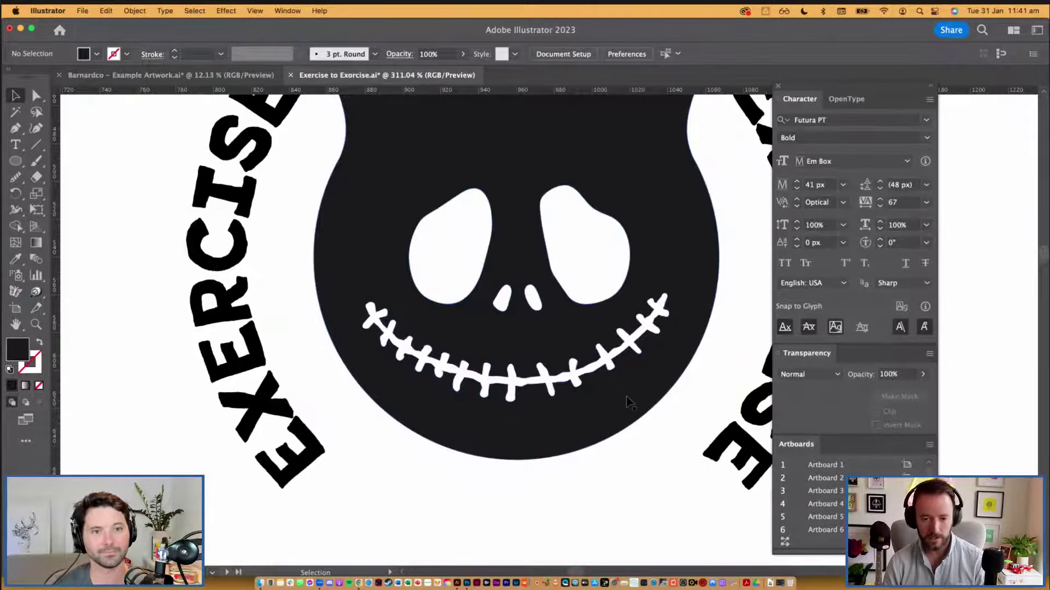
# Step: Try a black fill on the compound kettlebell, check its handle, and undo both the fill and the compound path
pyautogui.click(627, 402)
pyautogui.click(97, 53)
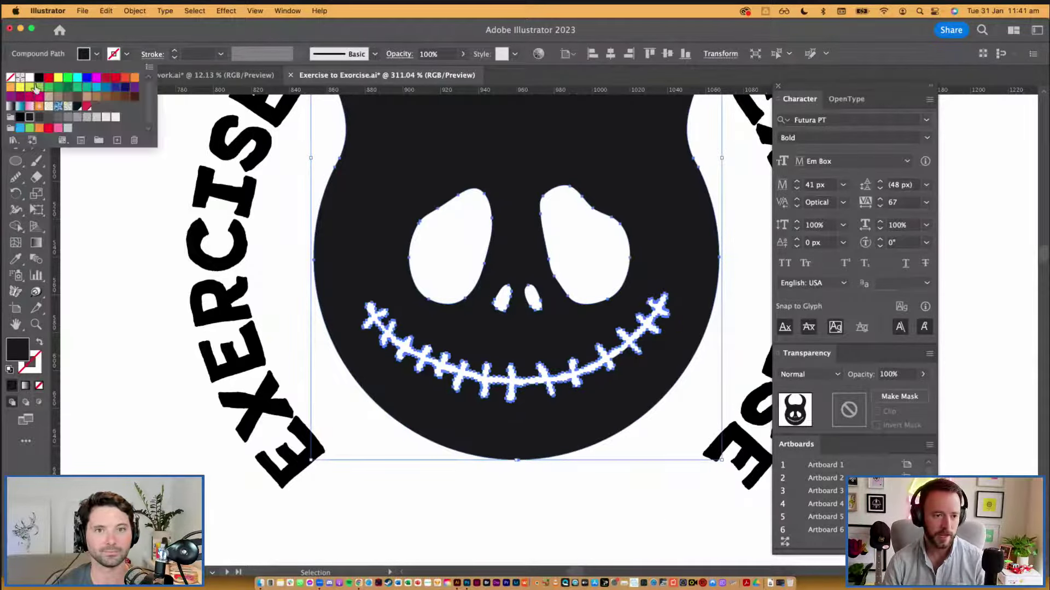
pyautogui.click(38, 81)
pyautogui.click(487, 514)
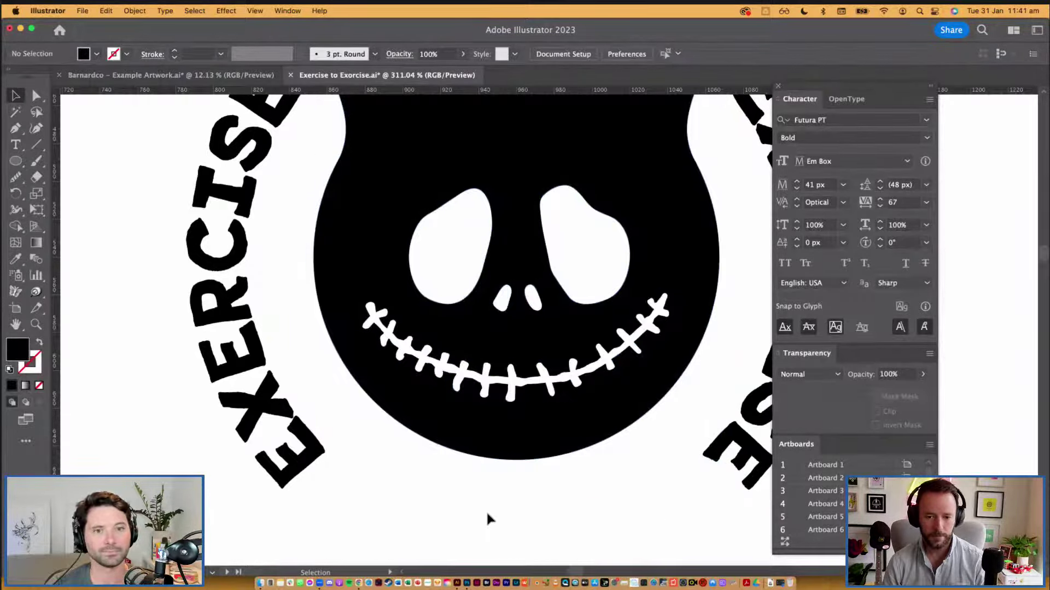
pyautogui.scroll(-5, 487, 513)
pyautogui.scroll(-2, 656, 298)
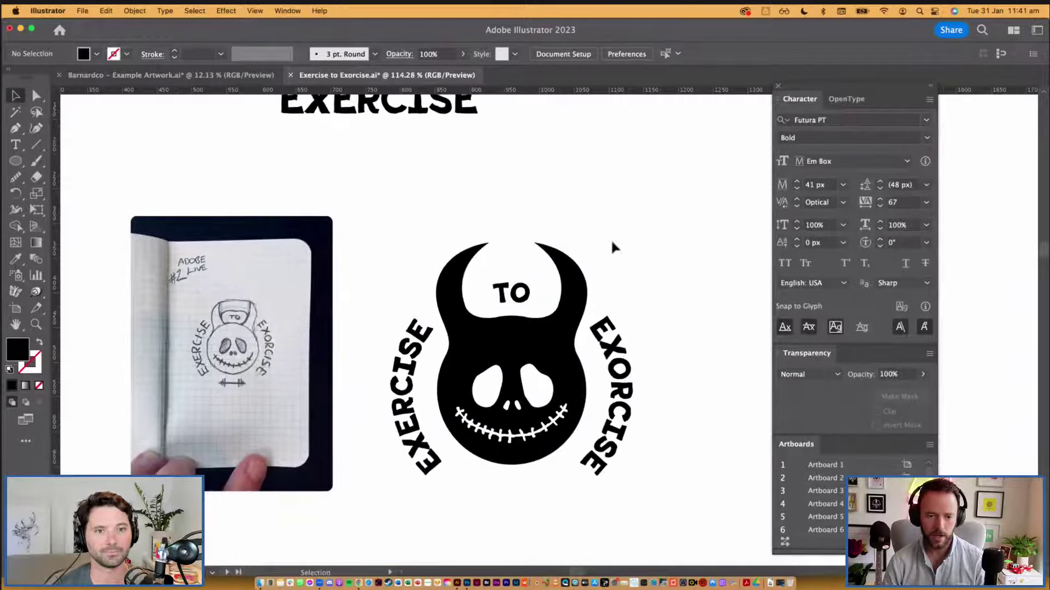
pyautogui.click(579, 260)
pyautogui.click(650, 248)
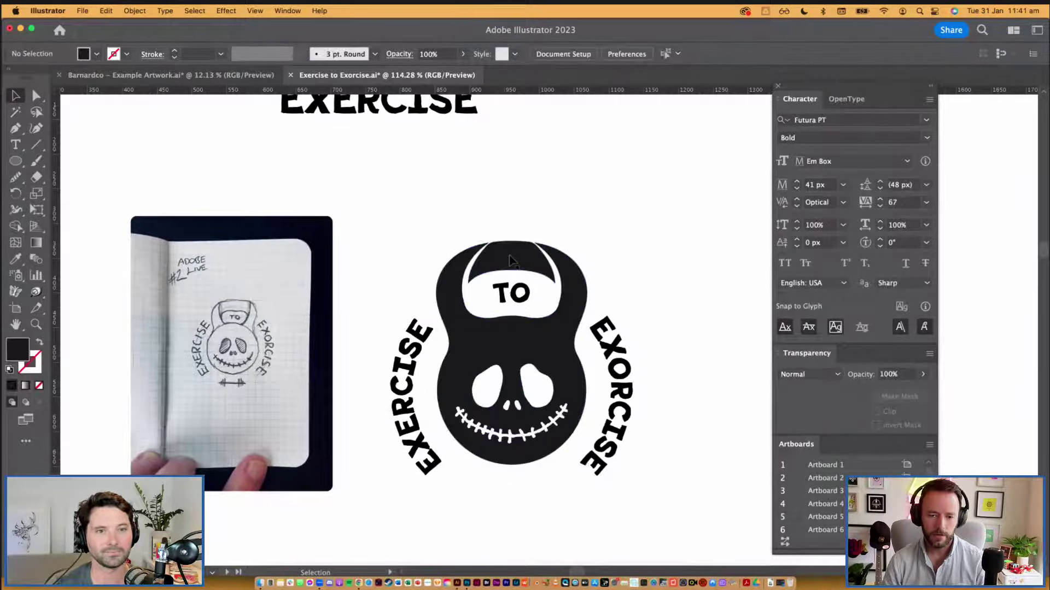
pyautogui.moveTo(515, 265); pyautogui.dragTo(520, 241)
pyautogui.click(521, 240)
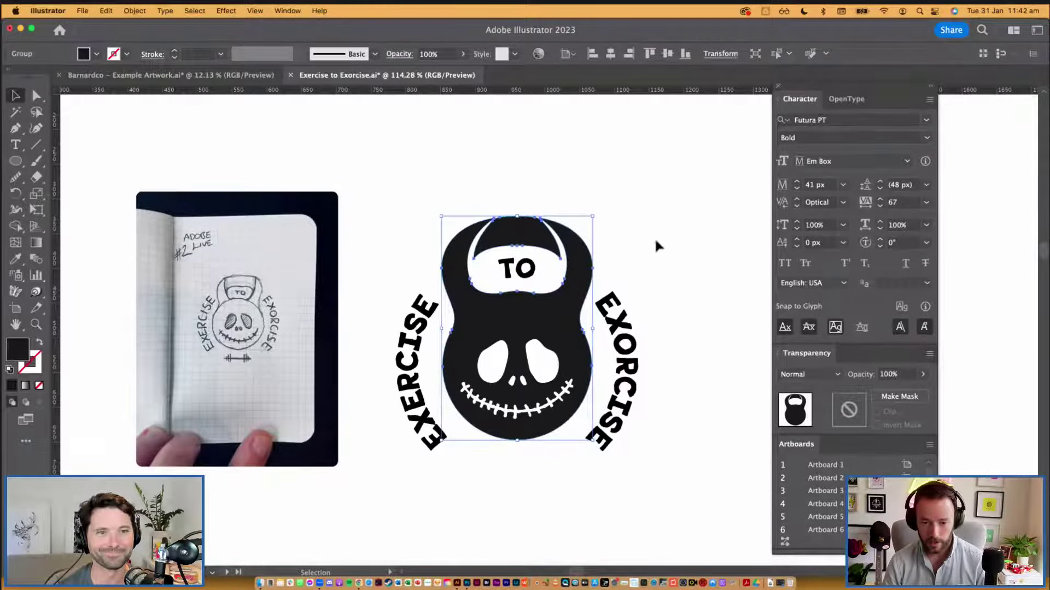
pyautogui.click(657, 244)
pyautogui.click(517, 237)
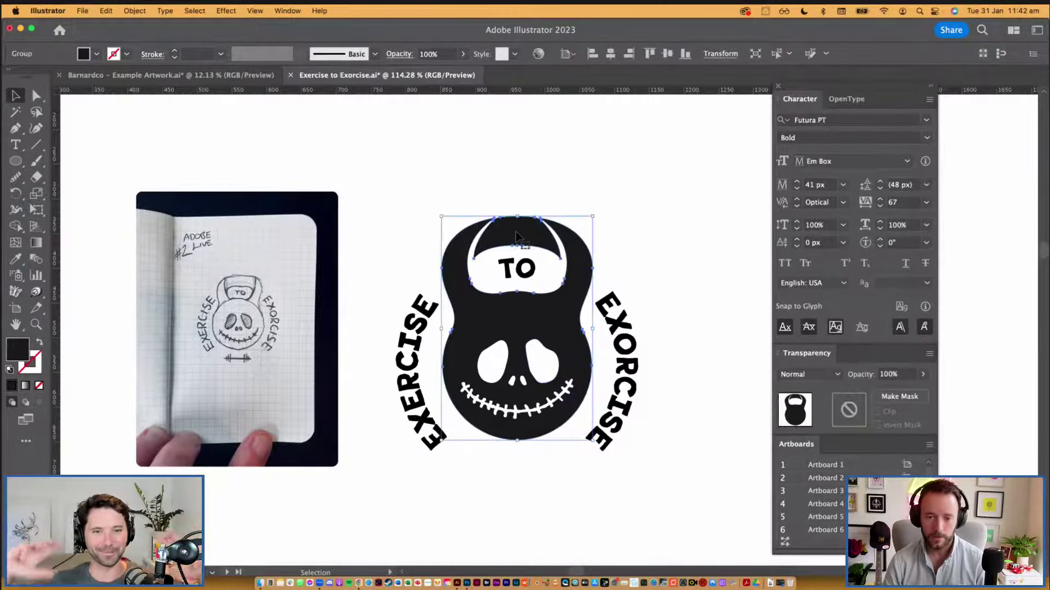
pyautogui.moveTo(517, 236); pyautogui.dragTo(530, 216)
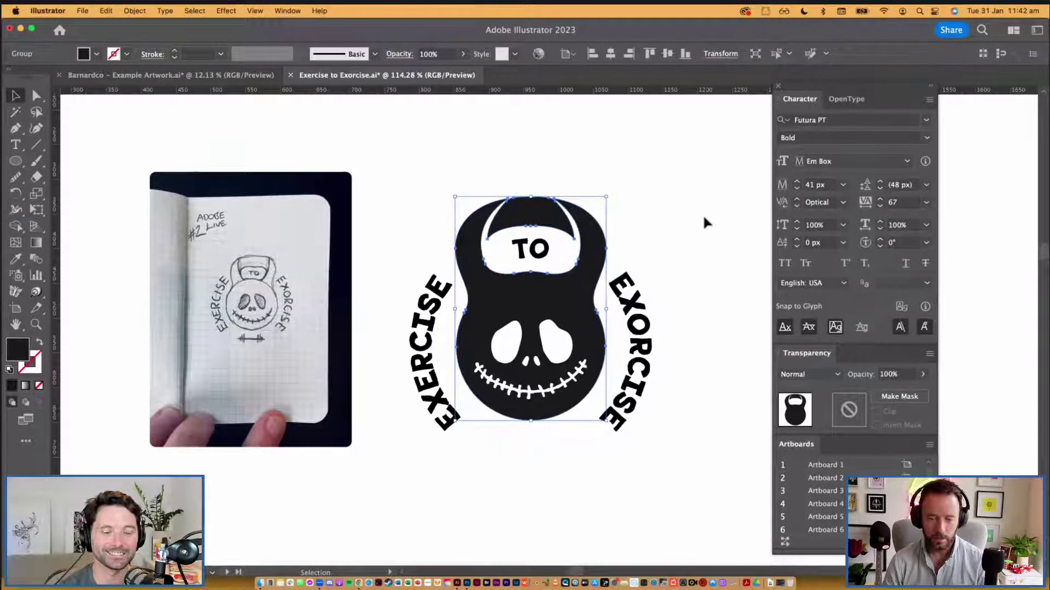
# Step: Try making a compound path from the face group and the whole kettlebell group, undo it, and deselect
pyautogui.click(549, 336)
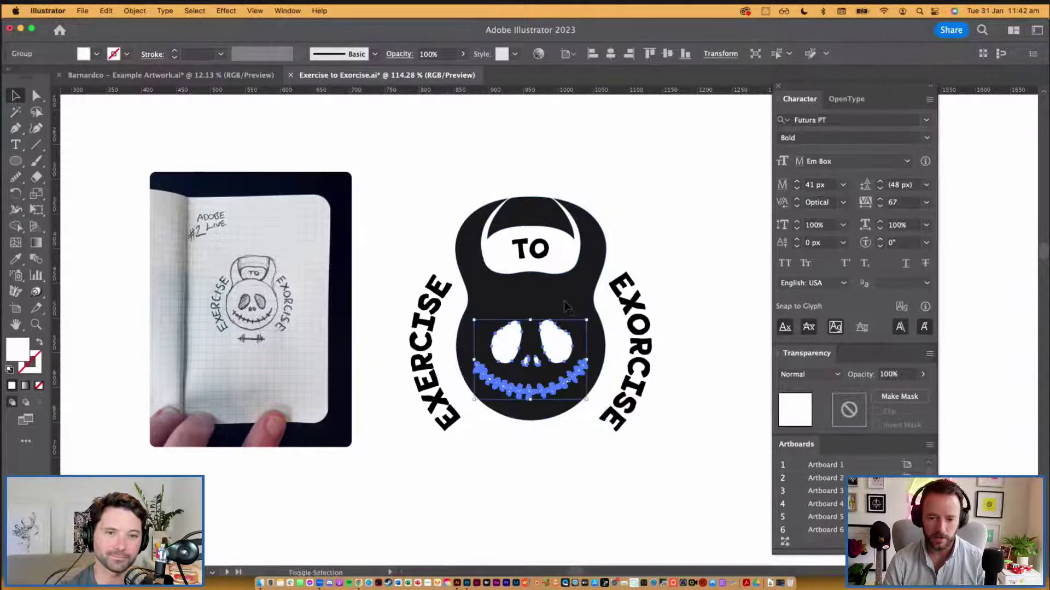
pyautogui.click(546, 290)
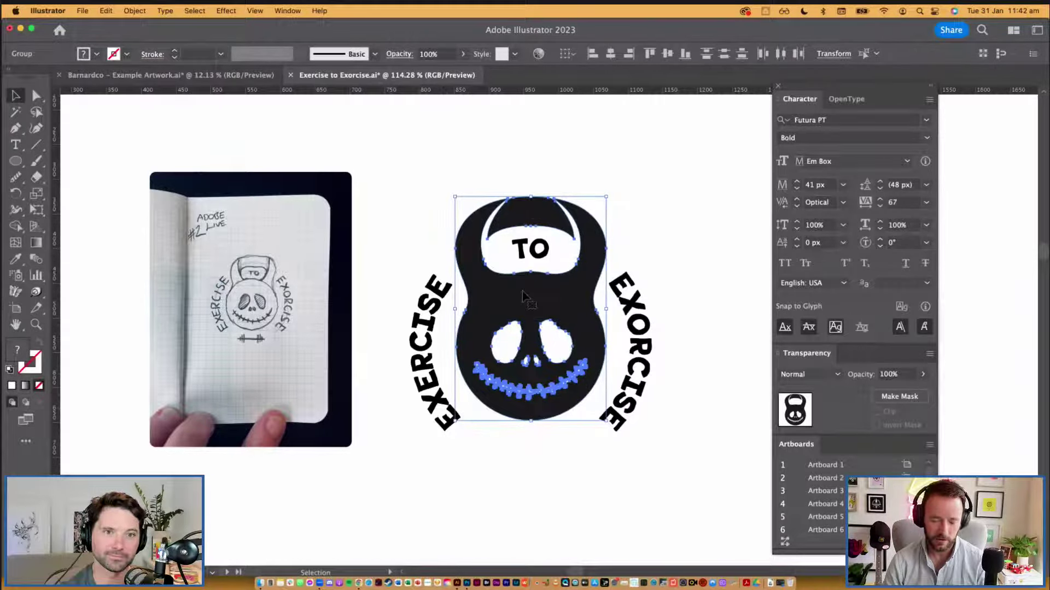
pyautogui.press('super+z')
pyautogui.press('super+8')
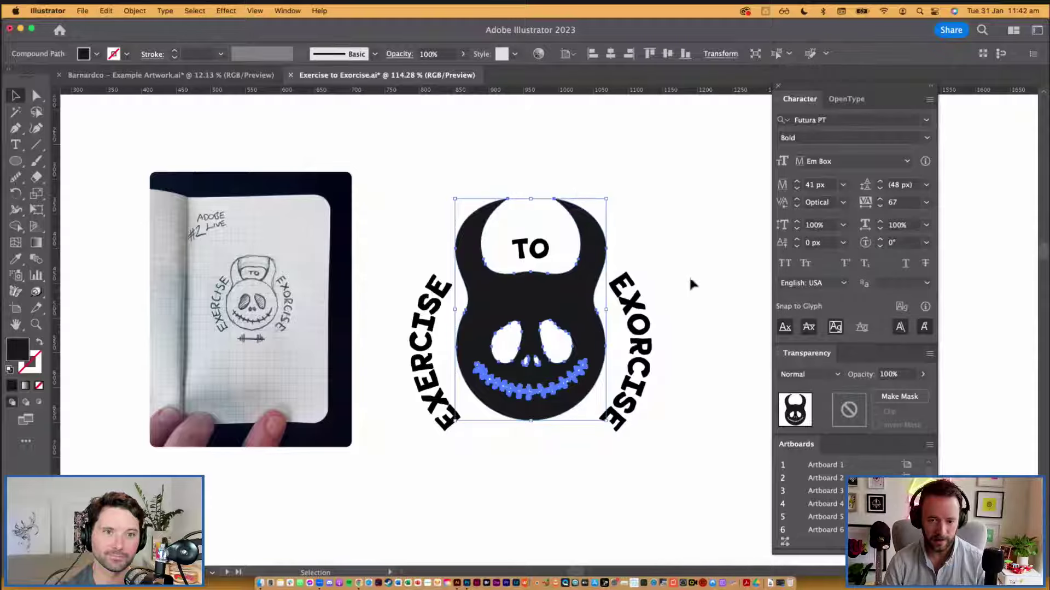
pyautogui.press('super+z')
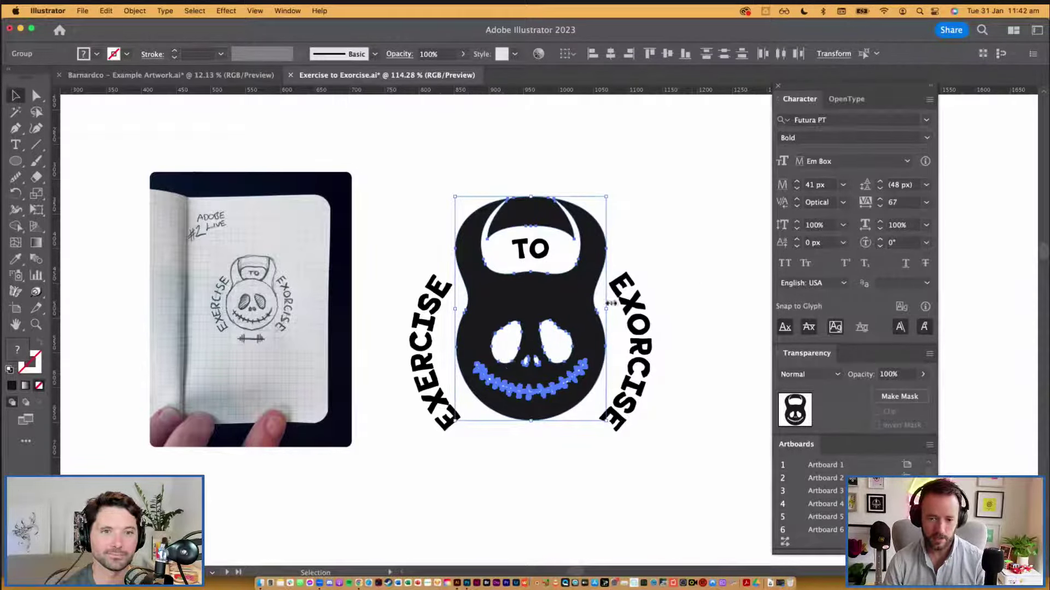
pyautogui.press('shift+super+a')
# Step: Ungroup the kettlebell and combine only its body with the face group into a compound path, keeping the handle piece separate
pyautogui.click(542, 225)
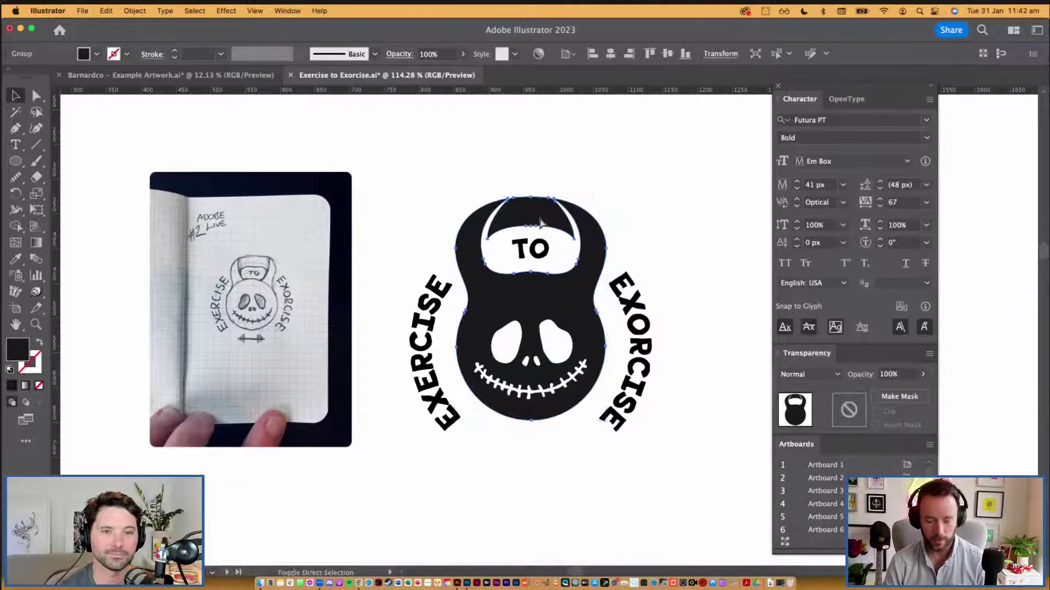
pyautogui.click(586, 199)
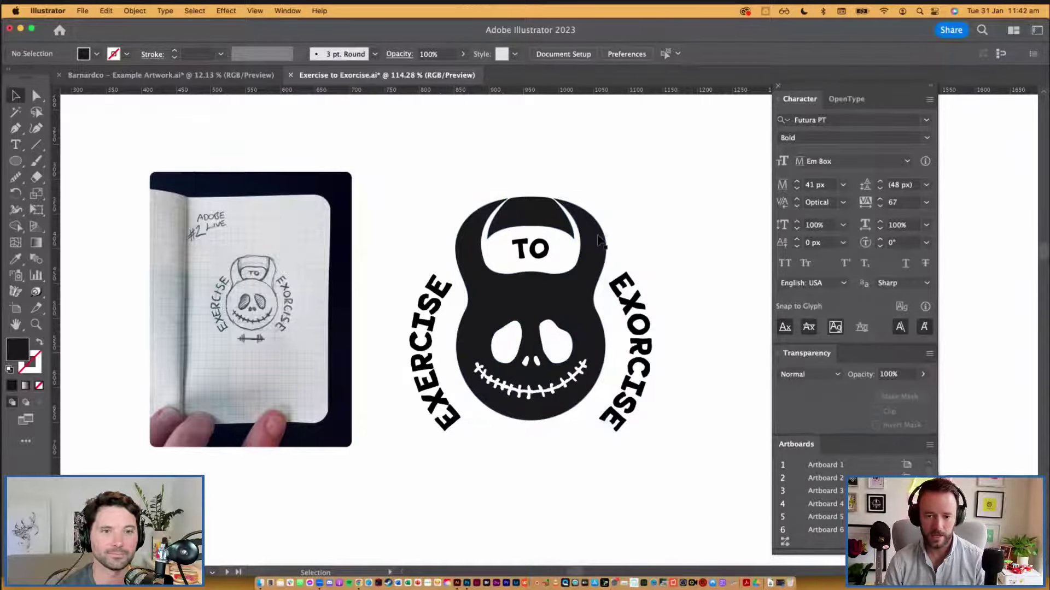
pyautogui.moveTo(599, 241); pyautogui.dragTo(595, 206)
pyautogui.keyDown('shift'); pyautogui.click(548, 354); pyautogui.keyUp('shift')
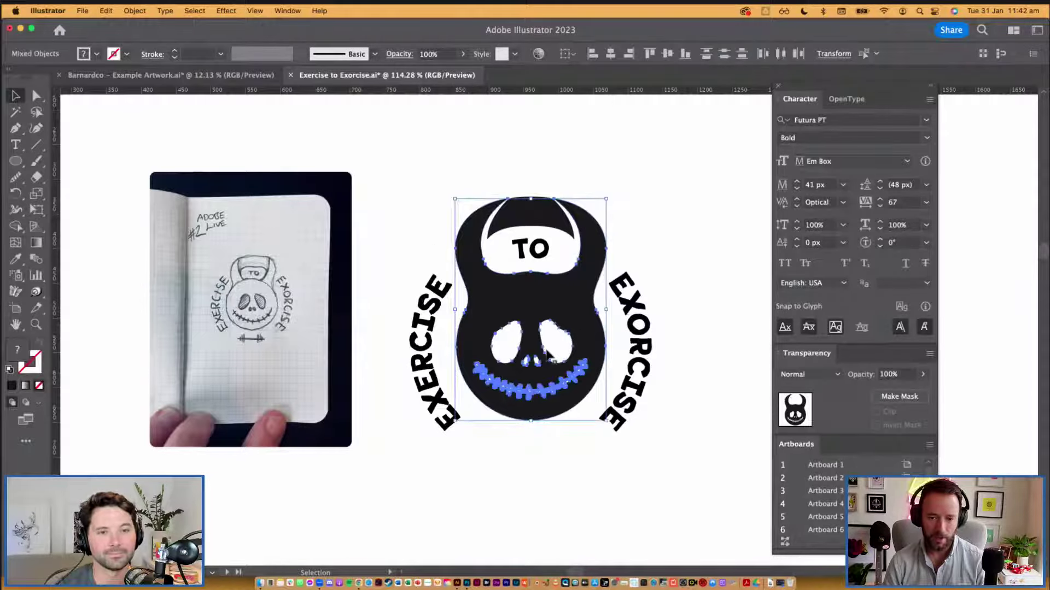
pyautogui.click(687, 171)
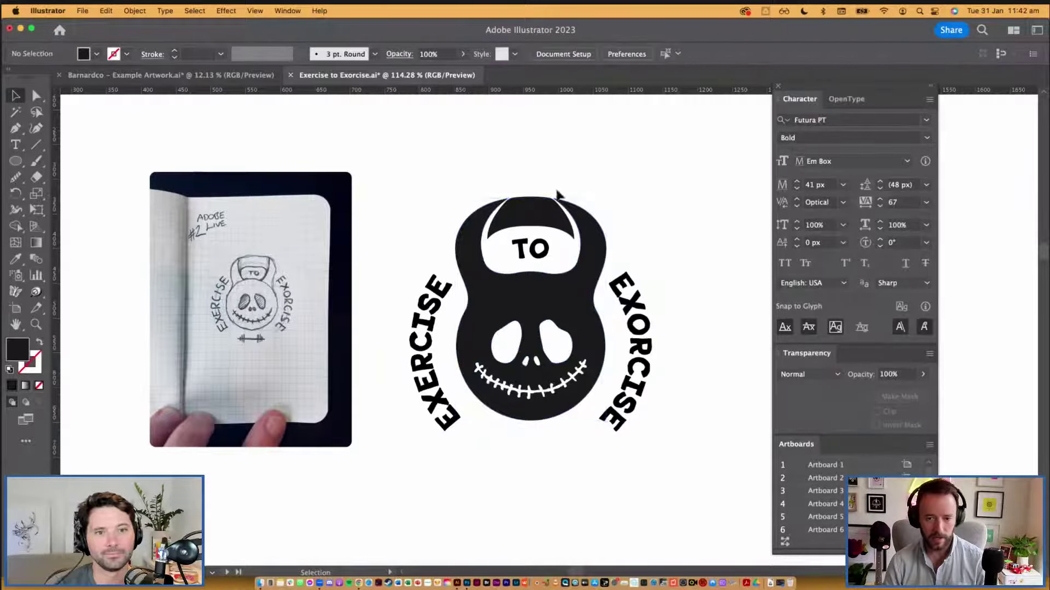
# Step: Group the compound kettlebell body with its handle piece and test the group by moving it temporarily
pyautogui.click(474, 227)
pyautogui.press('super+g')
pyautogui.click(641, 271)
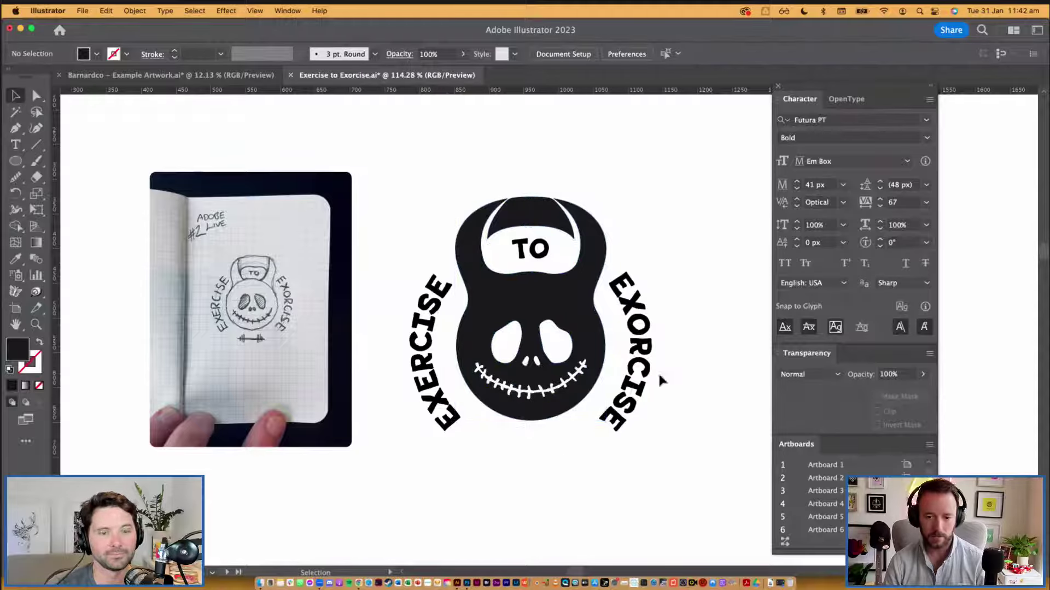
pyautogui.moveTo(587, 326)
pyautogui.mouseDown()
pyautogui.moveTo(610, 345)
pyautogui.moveTo(590, 300)
pyautogui.moveTo(588, 326)
pyautogui.mouseUp()
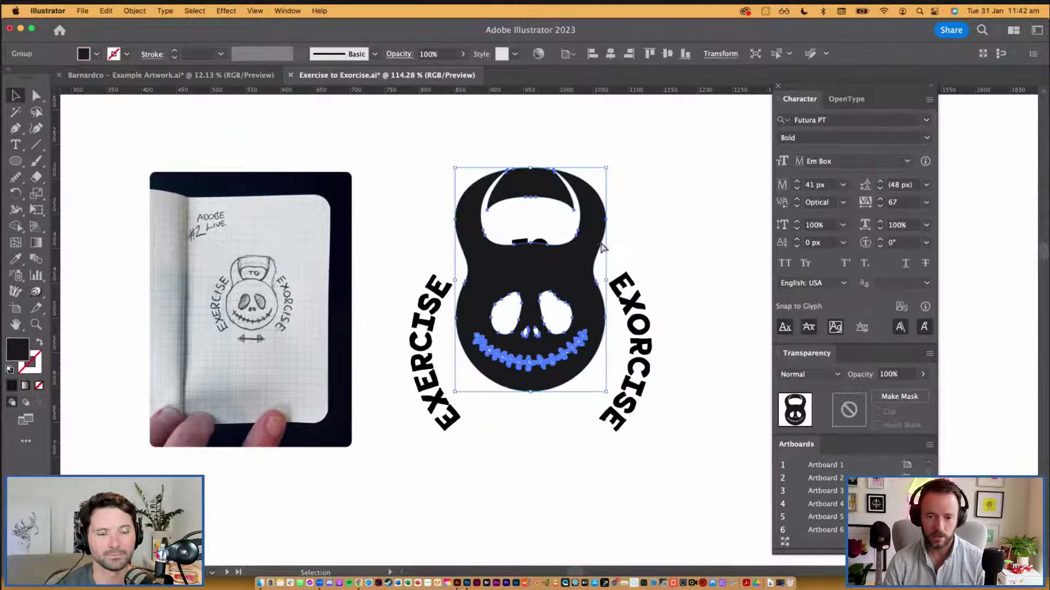
# Step: Fill the grouped kettlebell with black to match the lettering, and deselect it
pyautogui.click(112, 53)
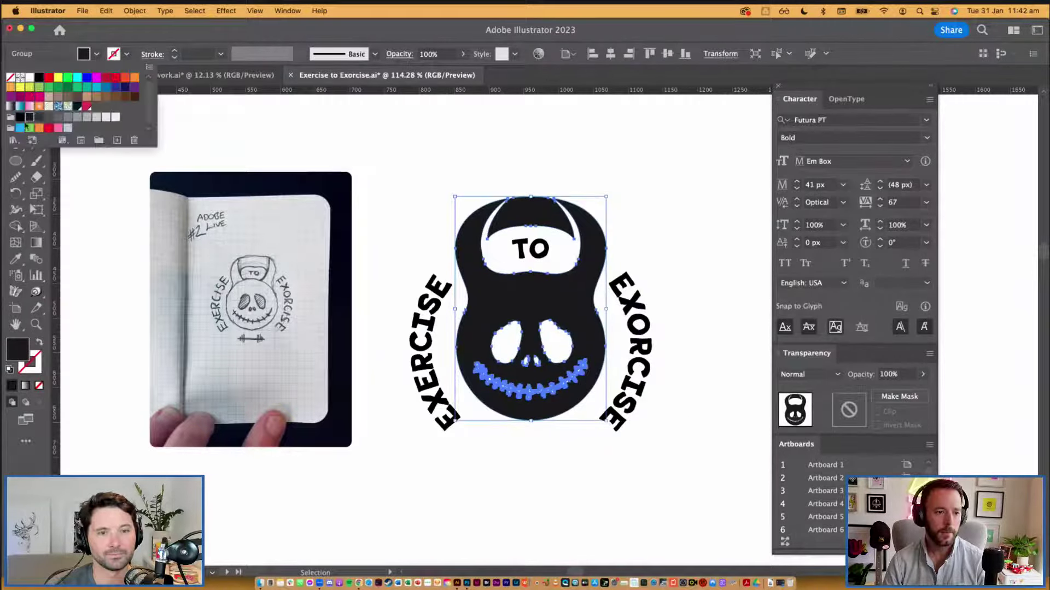
pyautogui.click(19, 117)
pyautogui.press('Escape')
pyautogui.click(556, 464)
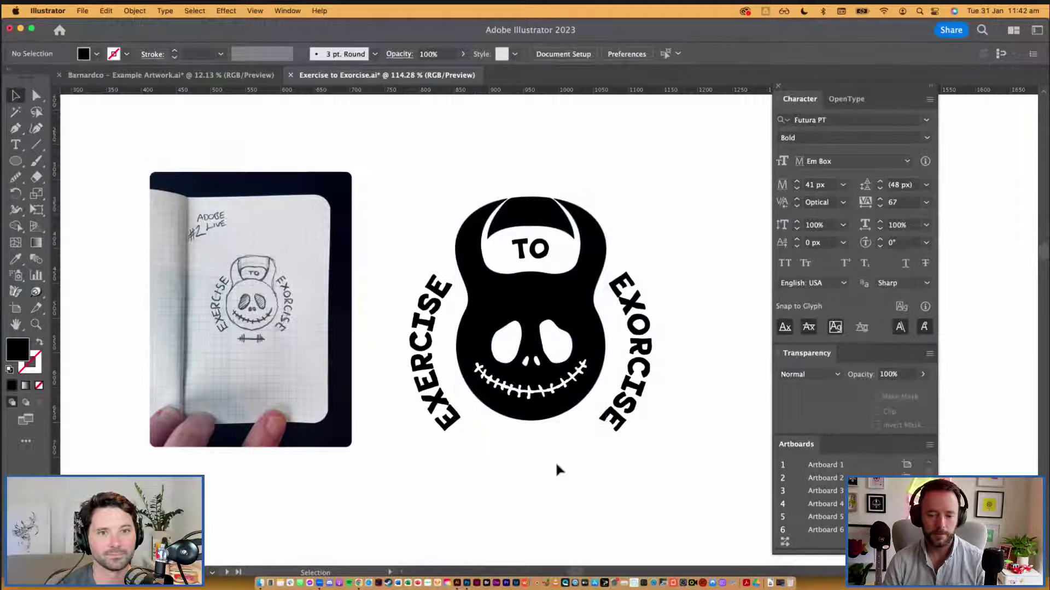
# Step: Draw a black rectangle covering the whole empty artboard below the badge artboard
pyautogui.scroll(-5, 556, 461)
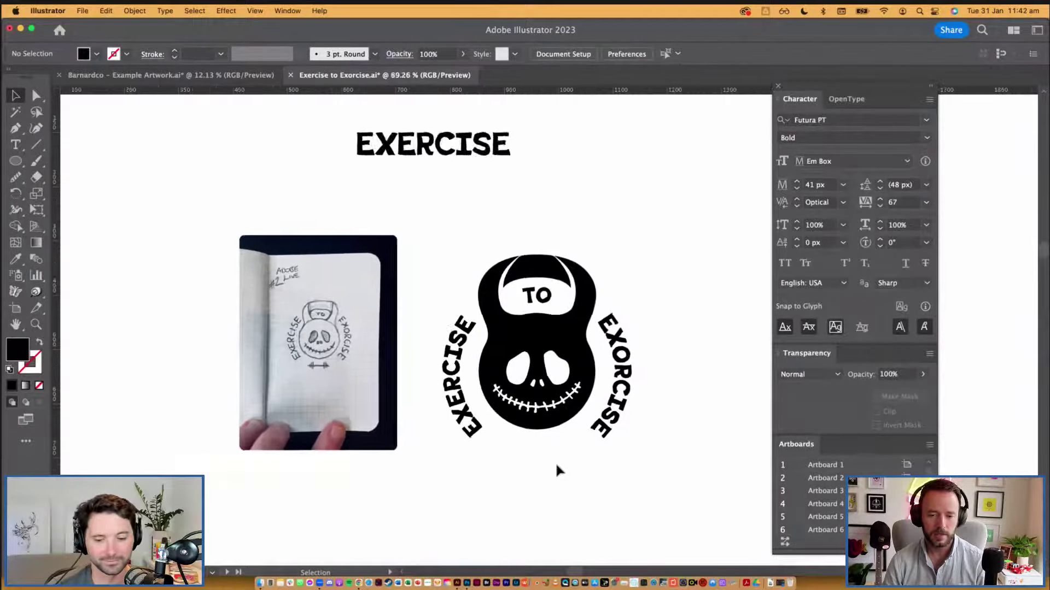
pyautogui.hscroll(2, 595, 398)
pyautogui.scroll(-2, 594, 398)
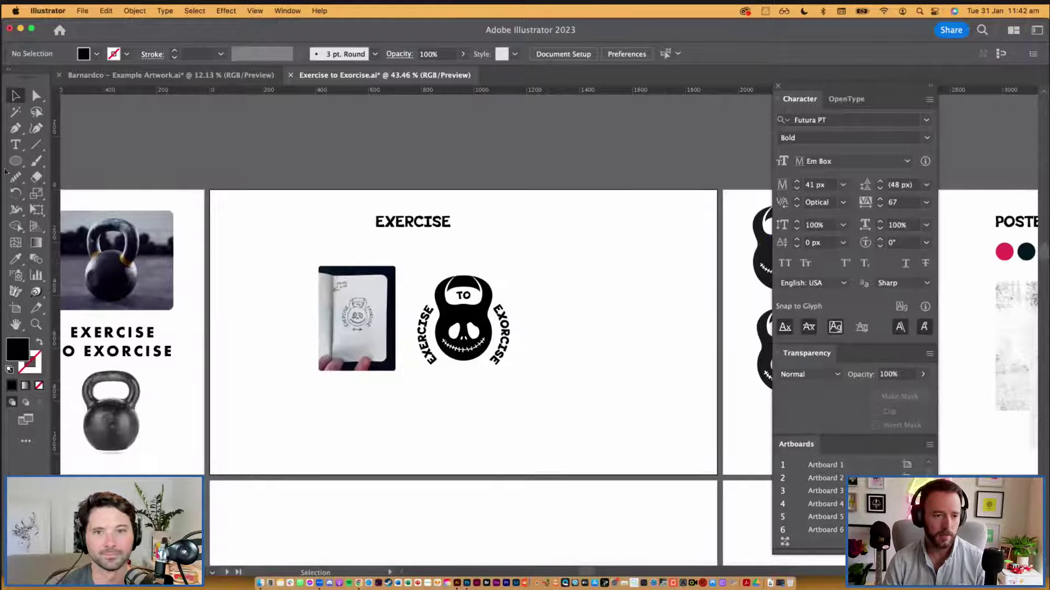
pyautogui.moveTo(15, 161); pyautogui.dragTo(63, 159)
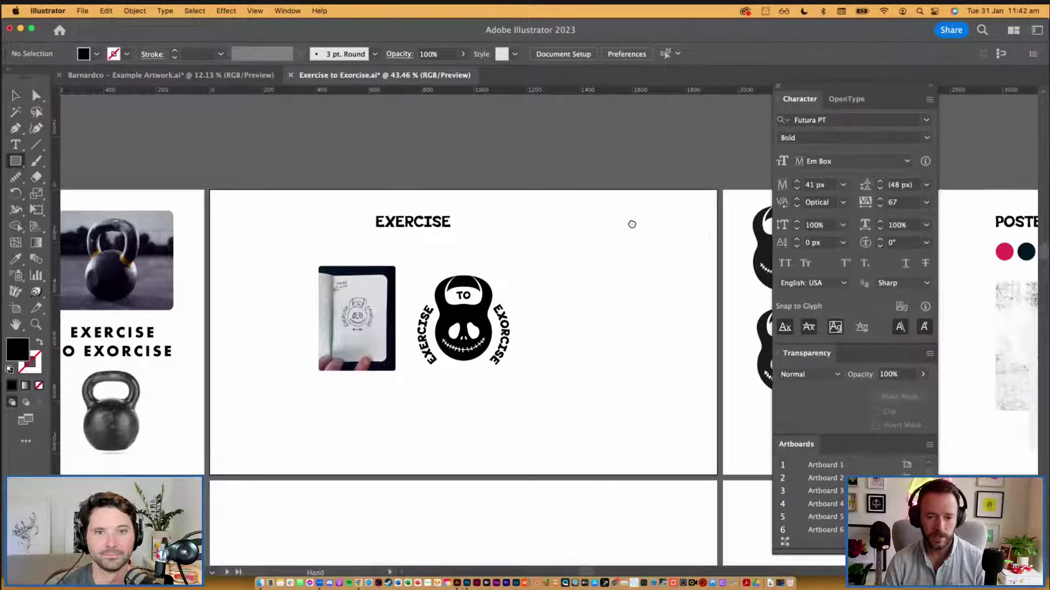
pyautogui.scroll(-8, 632, 224)
pyautogui.moveTo(213, 267); pyautogui.dragTo(722, 554)
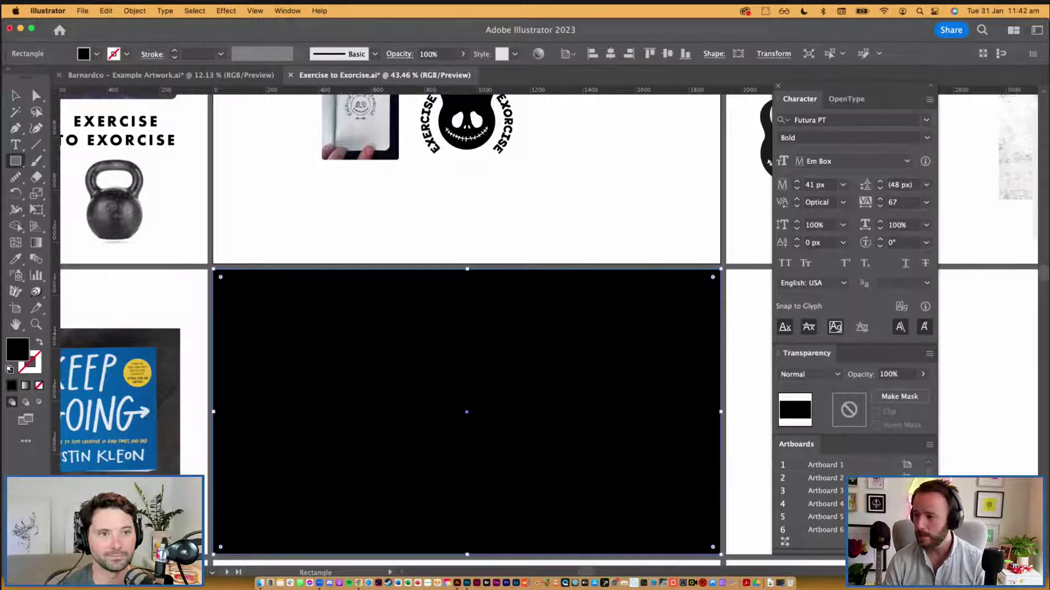
# Step: Display the document's layers with the rectangle still selected, and make the bg layer visible and unlocked
pyautogui.press('F7')
pyautogui.moveTo(769, 162); pyautogui.dragTo(564, 137)
pyautogui.press('v')
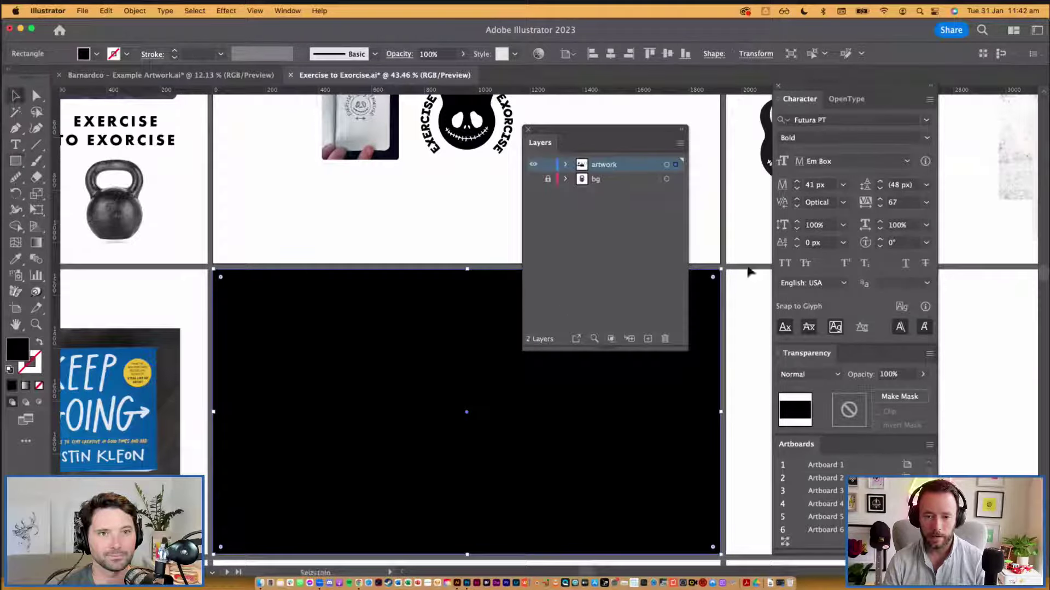
pyautogui.click(534, 180)
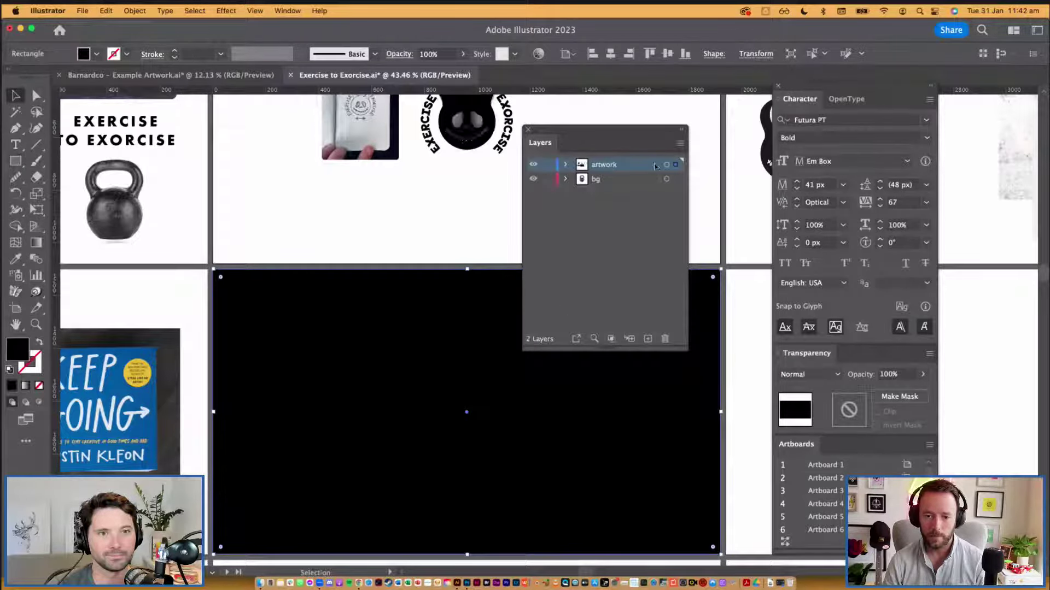
# Step: Move the black rectangle onto the bg layer and fill it with the crimson sampled from the poster colour swatches
pyautogui.moveTo(676, 164); pyautogui.dragTo(676, 181)
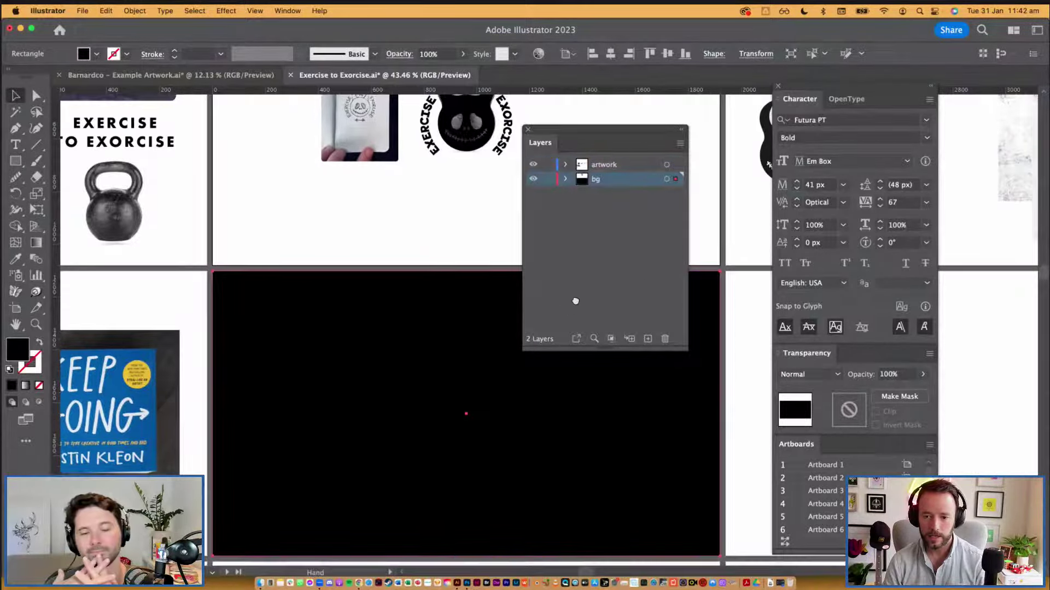
pyautogui.scroll(5, 574, 300)
pyautogui.moveTo(707, 404); pyautogui.dragTo(684, 392)
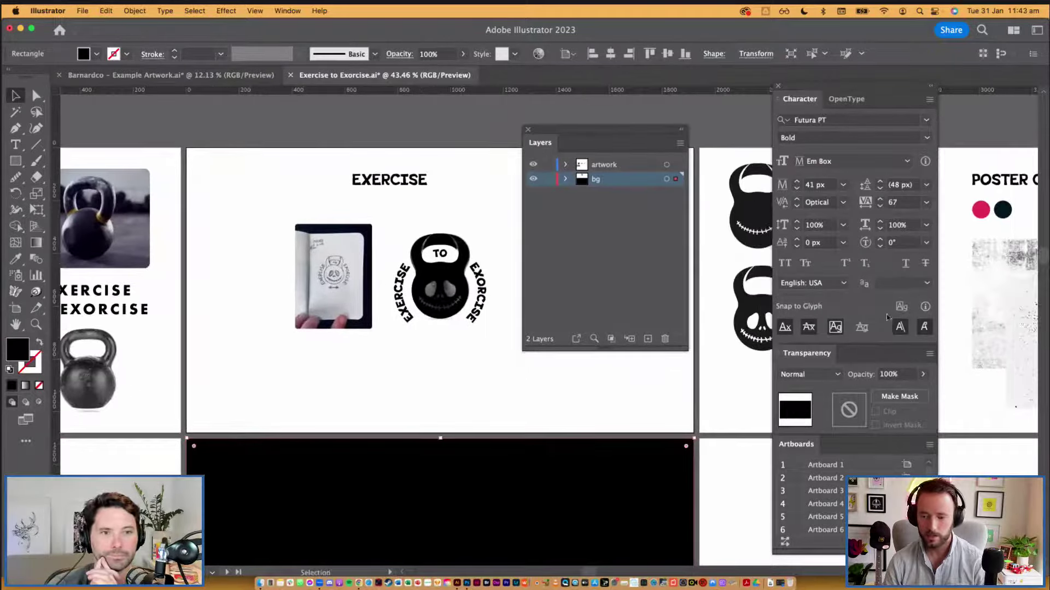
pyautogui.press('i')
pyautogui.click(981, 210)
pyautogui.press('v')
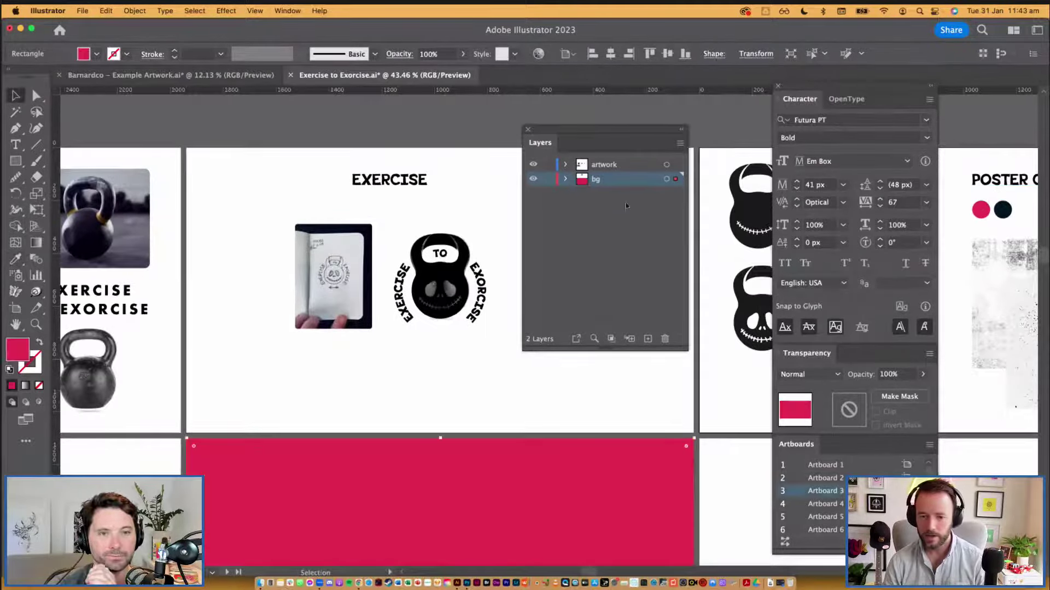
# Step: Lock the bg layer, hide the layer list, and place a copy of the vector badge on the crimson artboard
pyautogui.click(547, 178)
pyautogui.press('F7')
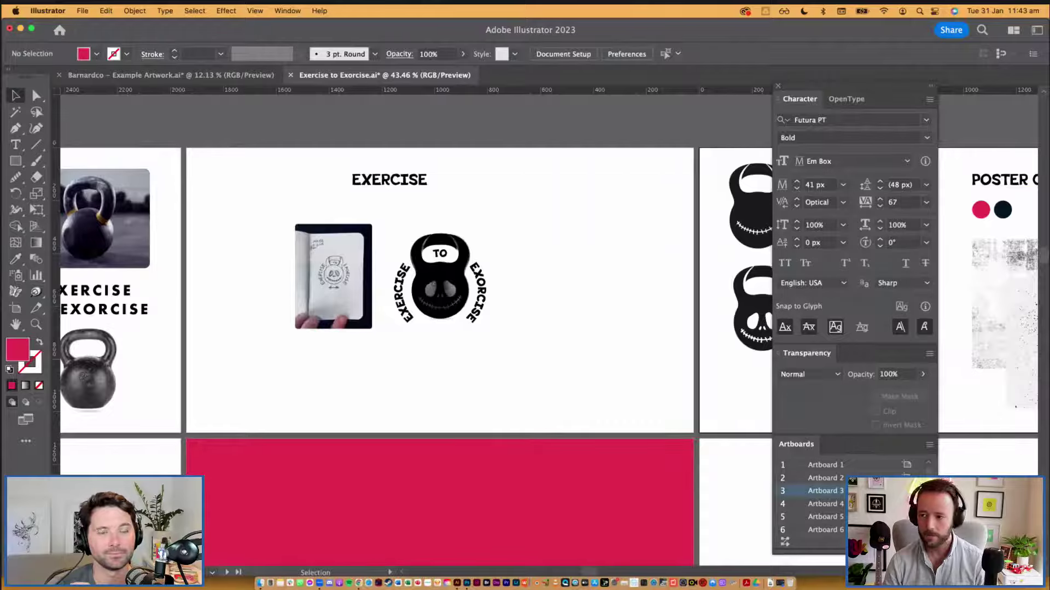
pyautogui.scroll(-3, 637, 365)
pyautogui.hscroll(-2, 637, 365)
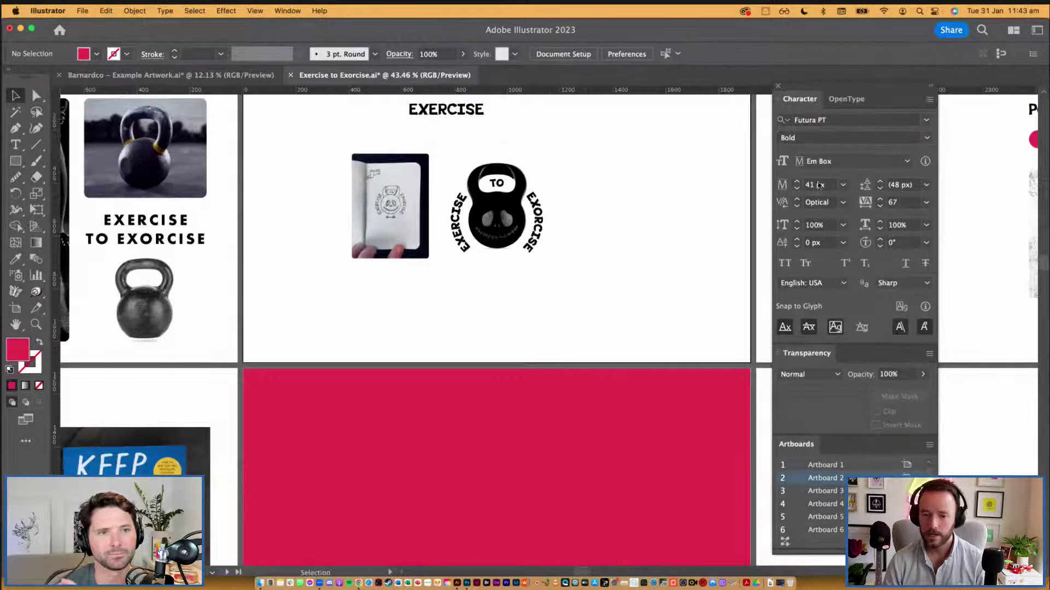
pyautogui.moveTo(457, 279); pyautogui.dragTo(506, 493)
pyautogui.scroll(-5, 617, 371)
pyautogui.hscroll(-1, 616, 371)
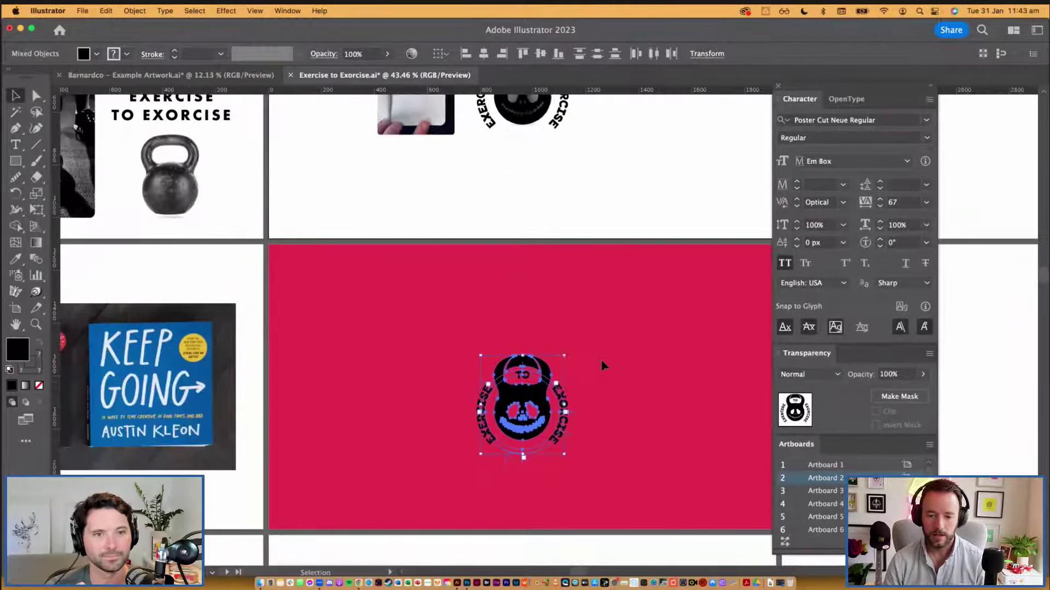
# Step: Group the copied badge's kettlebell and lettering, and try centring the group vertically on the artboard
pyautogui.press('super+g')
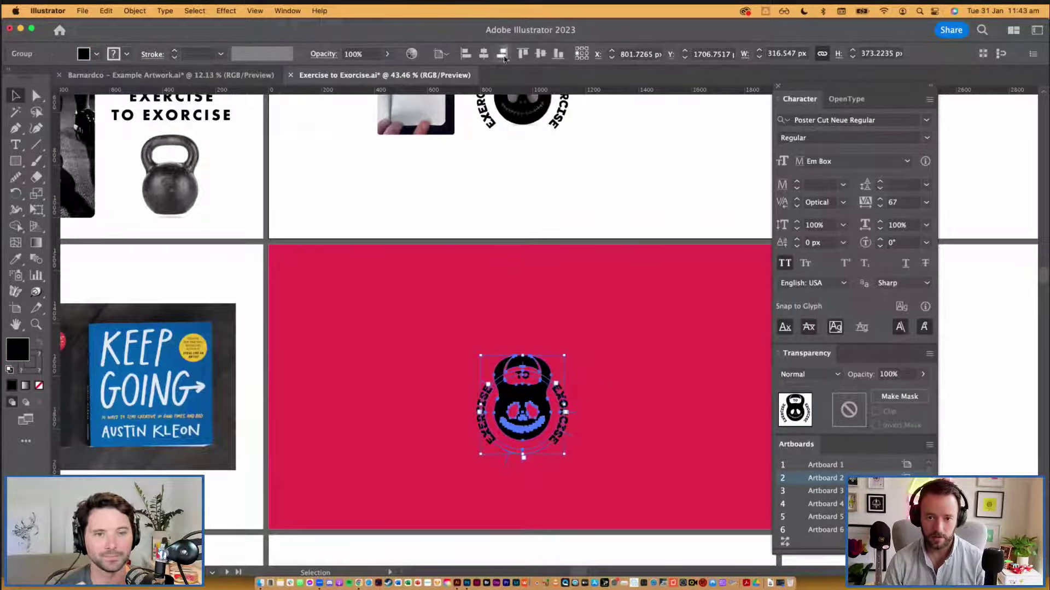
pyautogui.press('super+z')
pyautogui.press('super+shift+z')
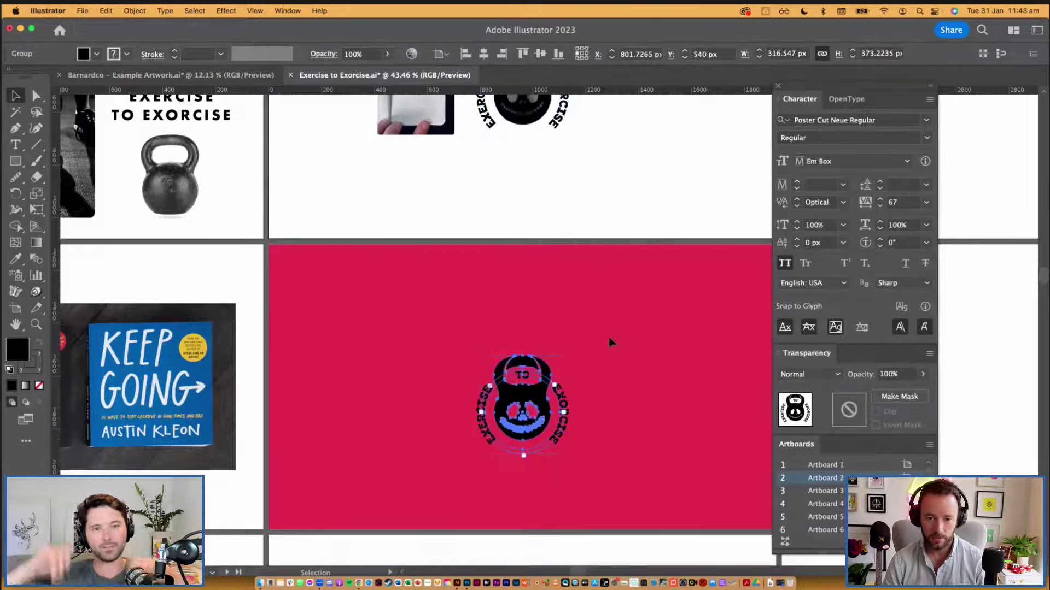
pyautogui.click(612, 329)
pyautogui.press('super+z')
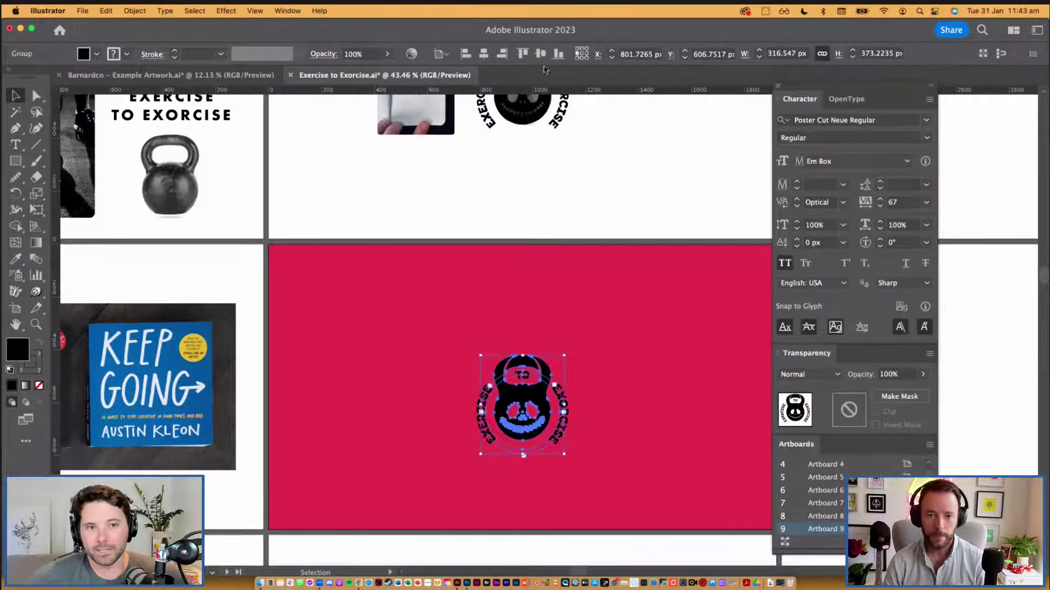
pyautogui.click(582, 140)
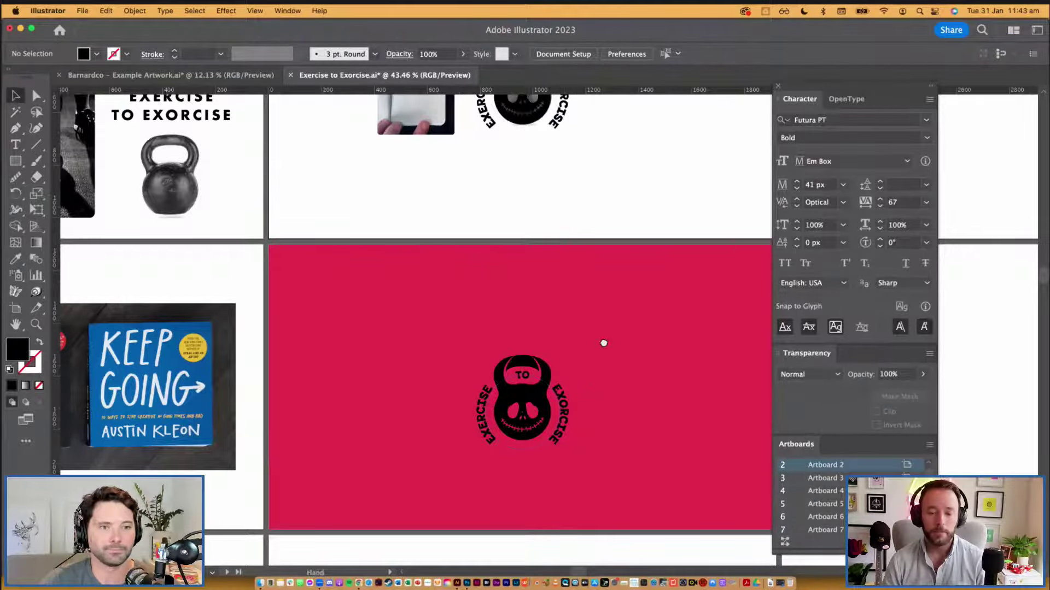
# Step: Examine the badge on the crimson background at close range and at reduced size
pyautogui.scroll(-3, 427, 290)
pyautogui.press('z')
pyautogui.moveTo(626, 437); pyautogui.dragTo(694, 352)
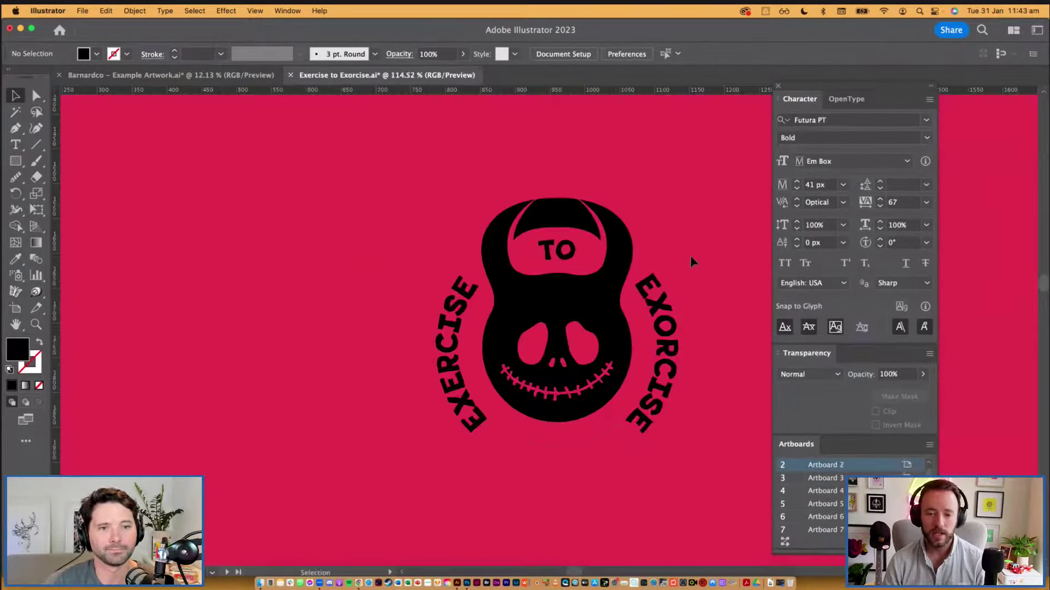
pyautogui.scroll(-5, 621, 316)
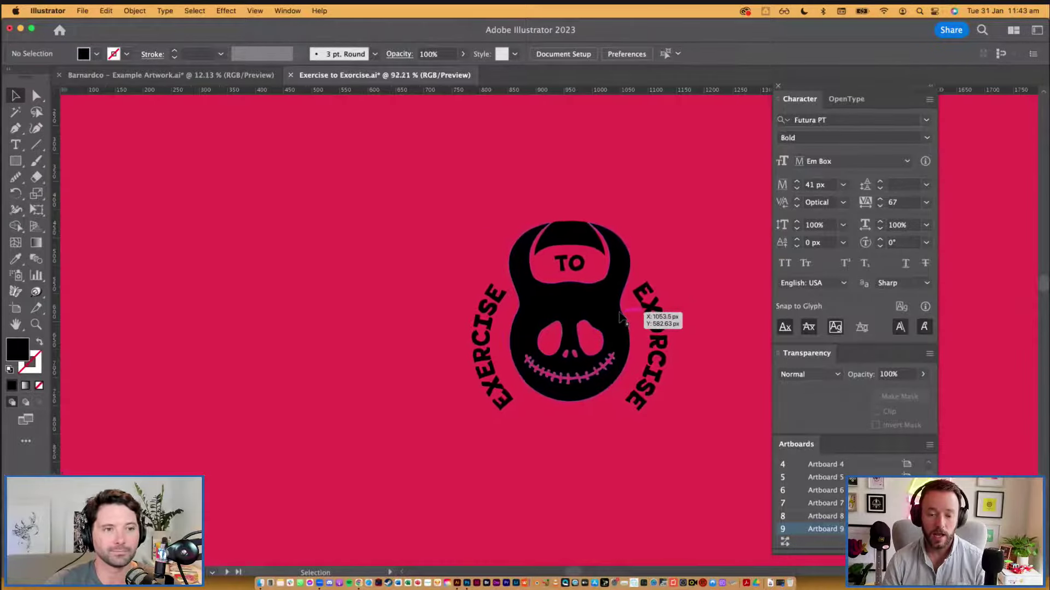
pyautogui.scroll(-2, 633, 240)
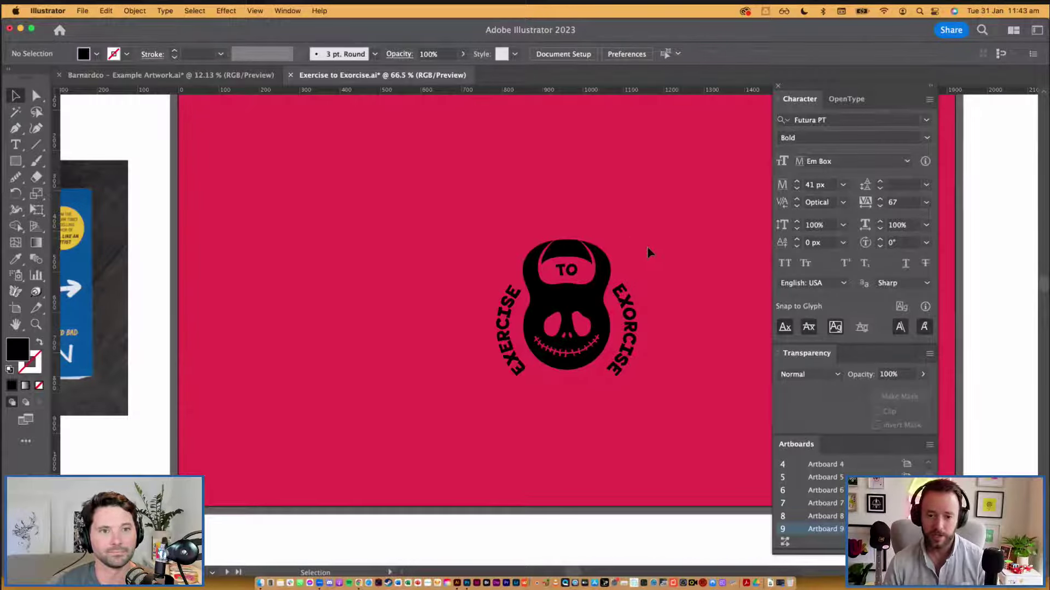
pyautogui.scroll(5, 696, 431)
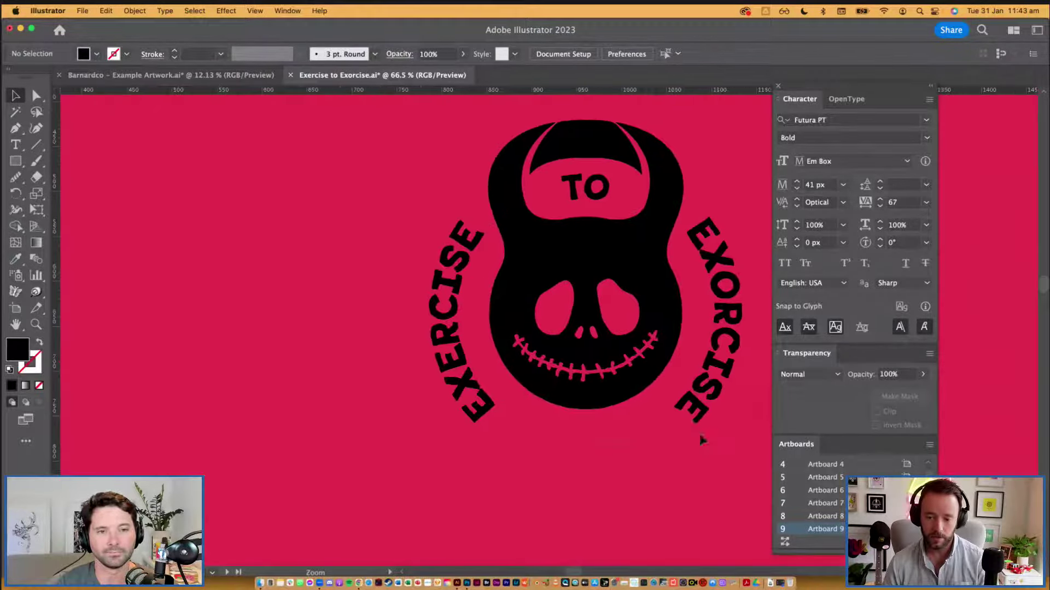
# Step: Convert the badge's EXERCISE, TO and EXORCISE lettering to outlines and deselect it
pyautogui.moveTo(696, 433); pyautogui.dragTo(631, 354)
pyautogui.press('super+a')
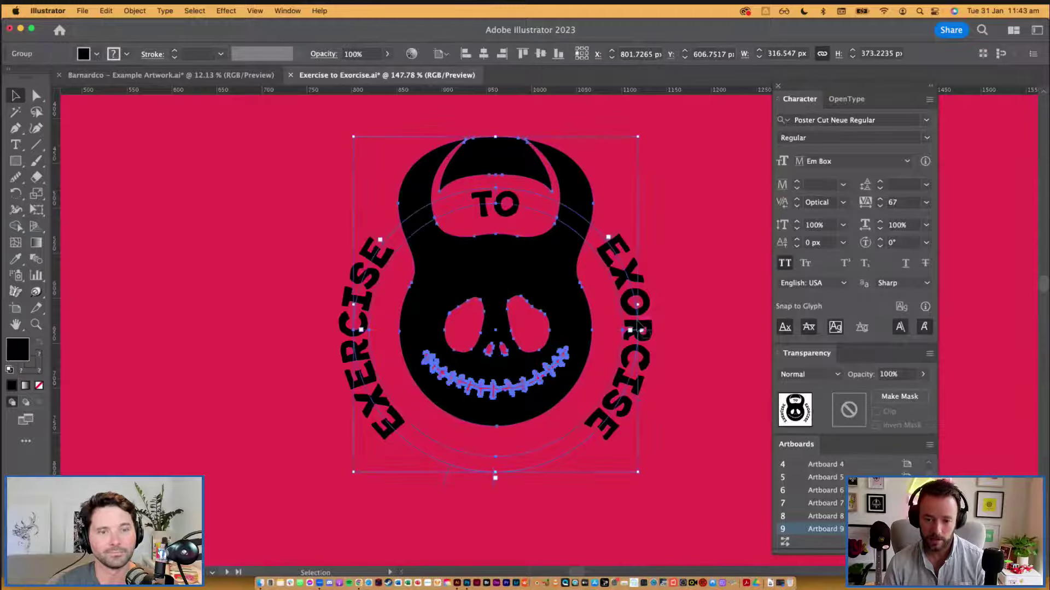
pyautogui.click(674, 295)
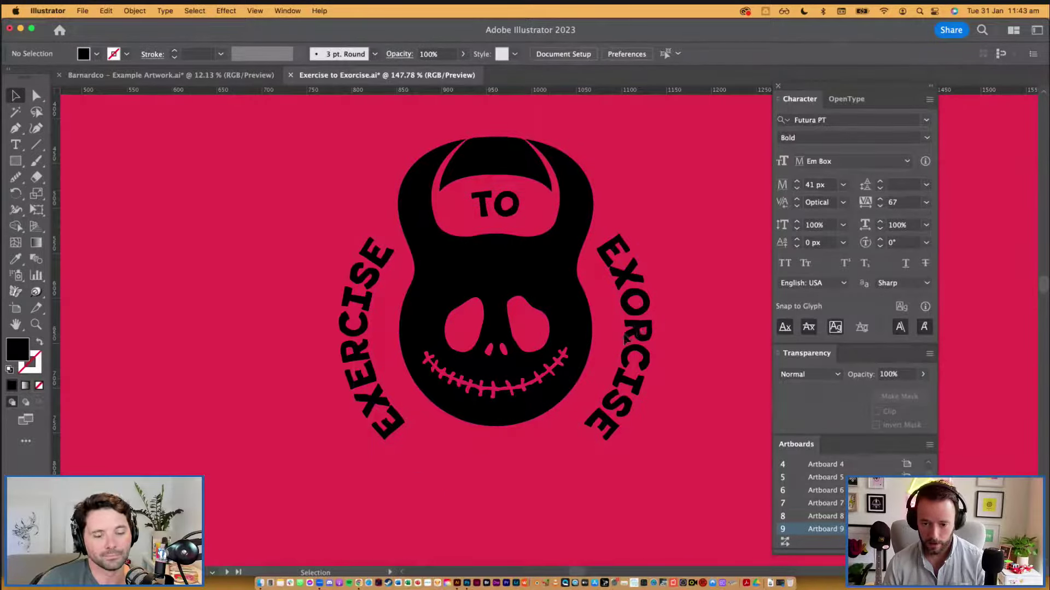
pyautogui.click(626, 337)
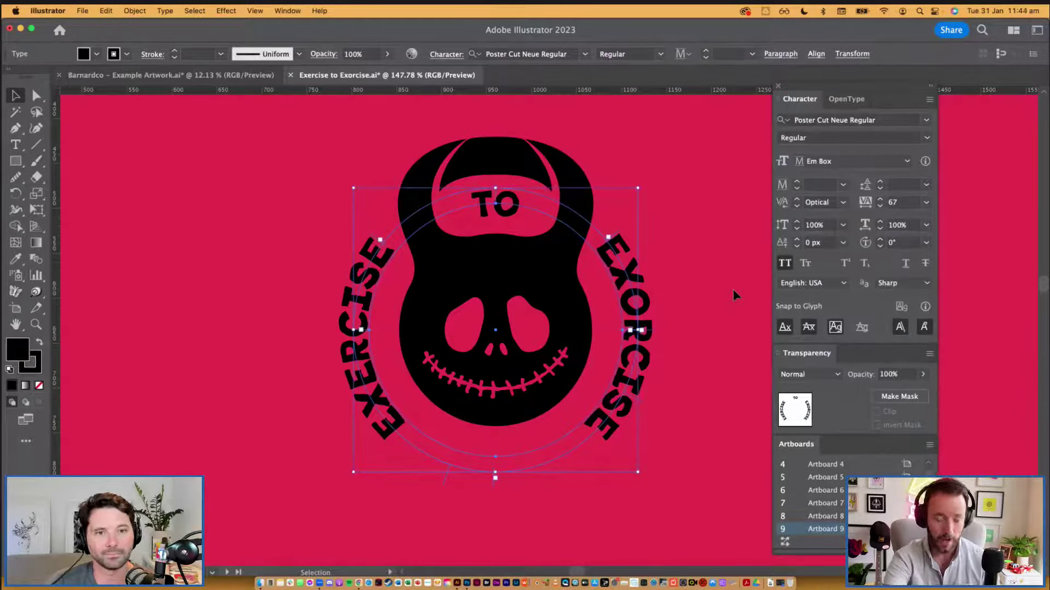
pyautogui.press('super+shift+o')
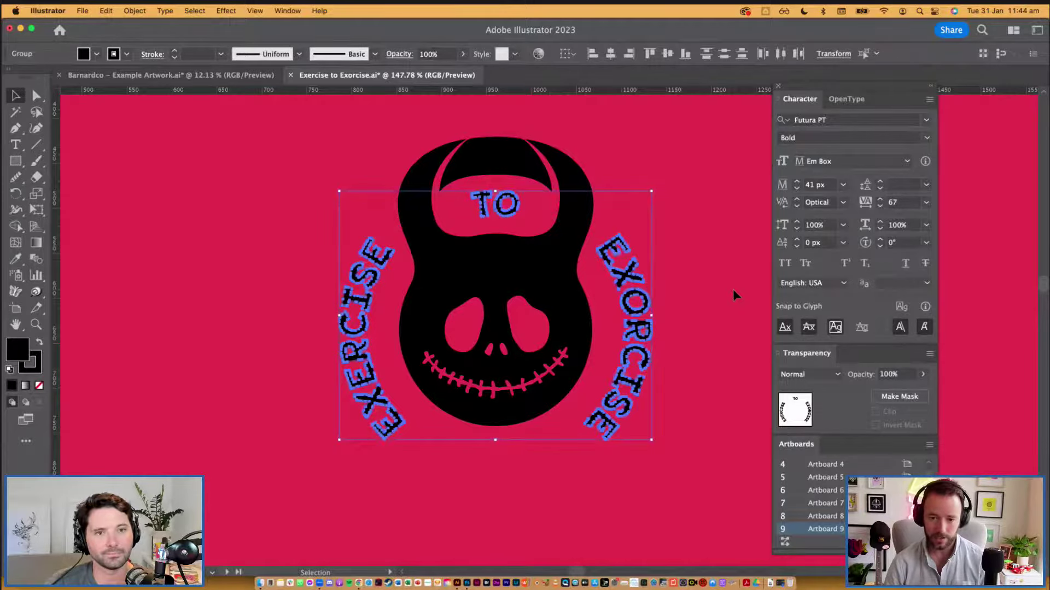
pyautogui.click(732, 289)
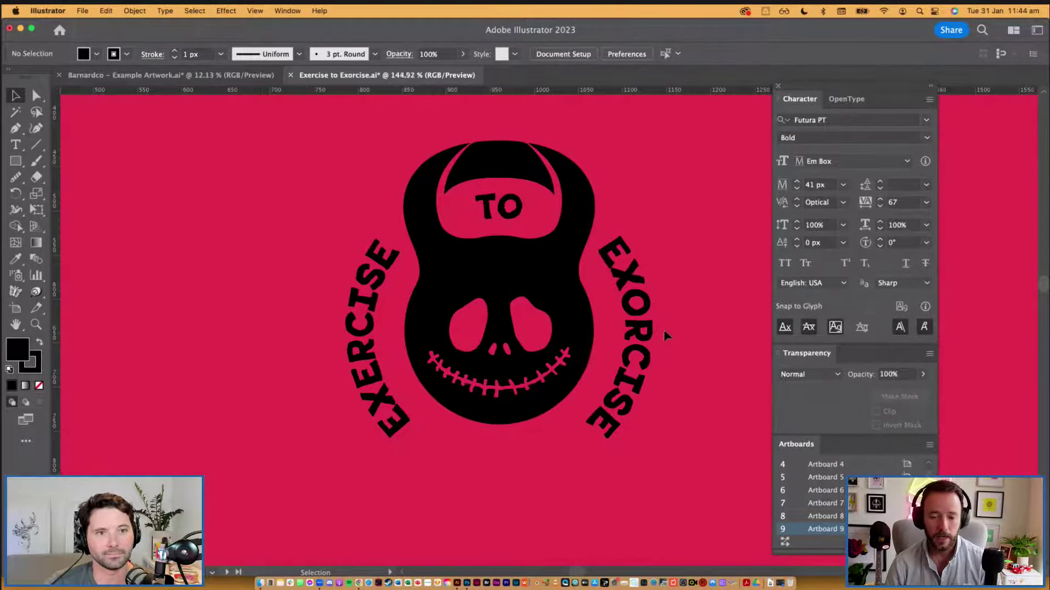
# Step: Move the notebook sketch photo from the white badge artboard down onto the crimson artboard
pyautogui.scroll(-3, 429, 290)
pyautogui.scroll(-3, 429, 289)
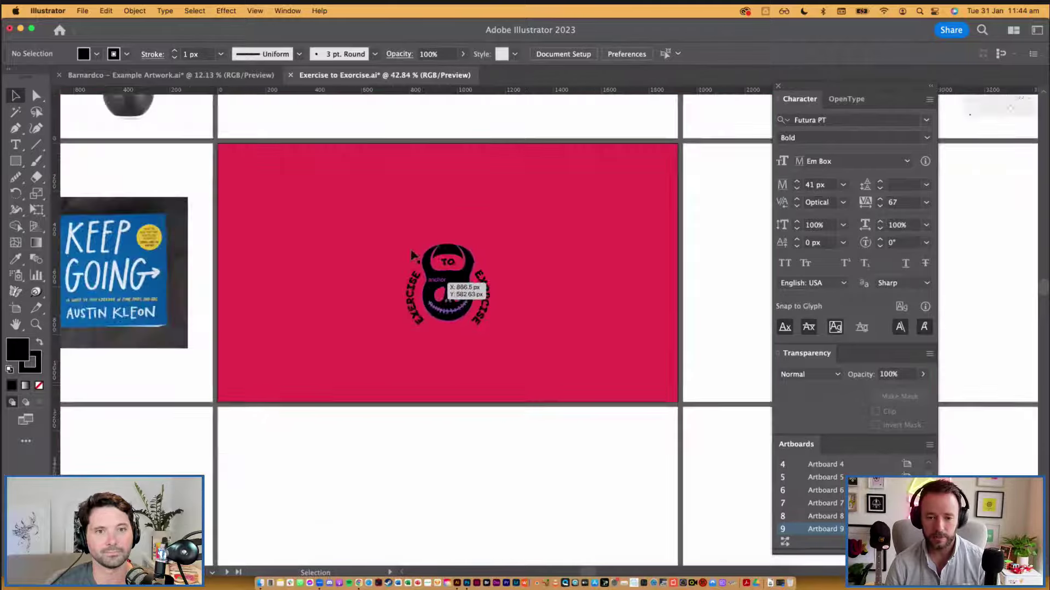
pyautogui.scroll(3, 525, 388)
pyautogui.hscroll(-3, 525, 388)
pyautogui.moveTo(566, 217)
pyautogui.mouseDown()
pyautogui.moveTo(514, 445)
pyautogui.moveTo(526, 438)
pyautogui.mouseUp()
pyautogui.moveTo(557, 381); pyautogui.dragTo(504, 350)
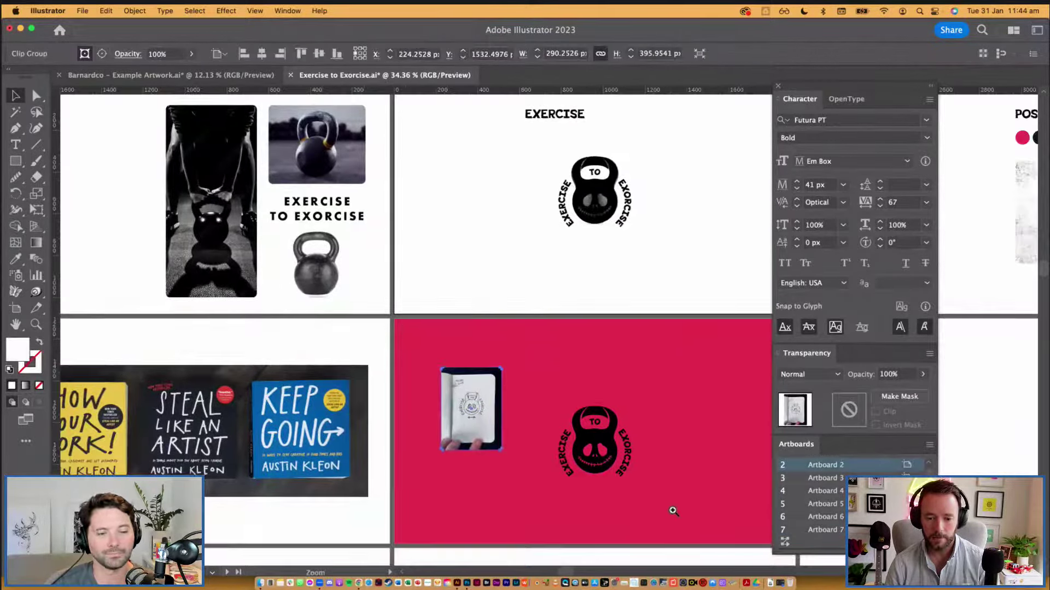
# Step: Position the sketch photo close beside the badge for comparison and view them at 100%
pyautogui.scroll(4, 675, 508)
pyautogui.moveTo(677, 509); pyautogui.dragTo(501, 436)
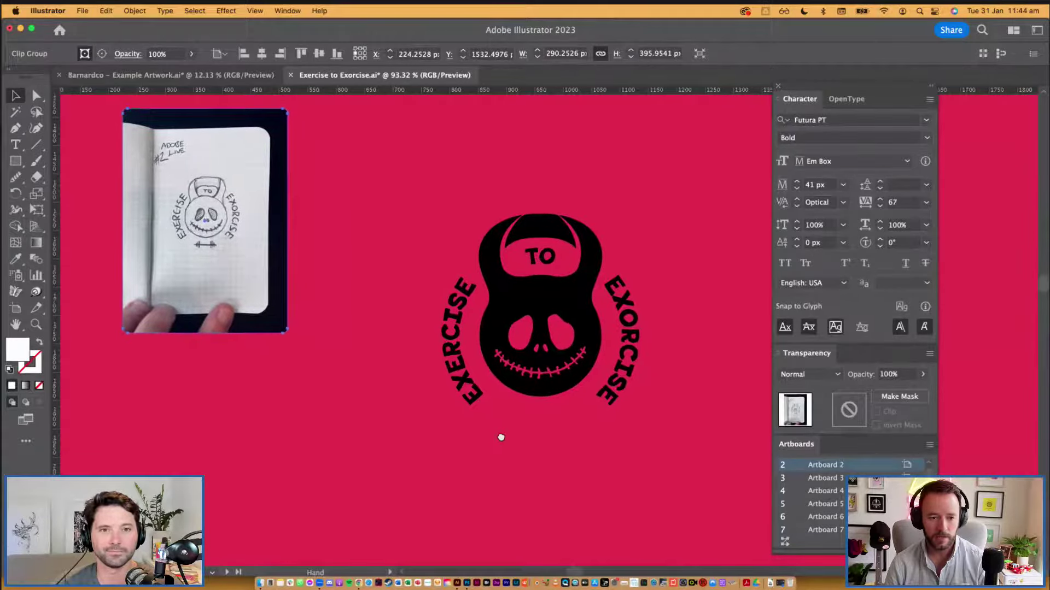
pyautogui.moveTo(282, 249); pyautogui.dragTo(385, 331)
pyautogui.hotkey('ctrl', '1')
pyautogui.moveTo(647, 393); pyautogui.dragTo(560, 417)
pyautogui.scroll(1, 560, 417)
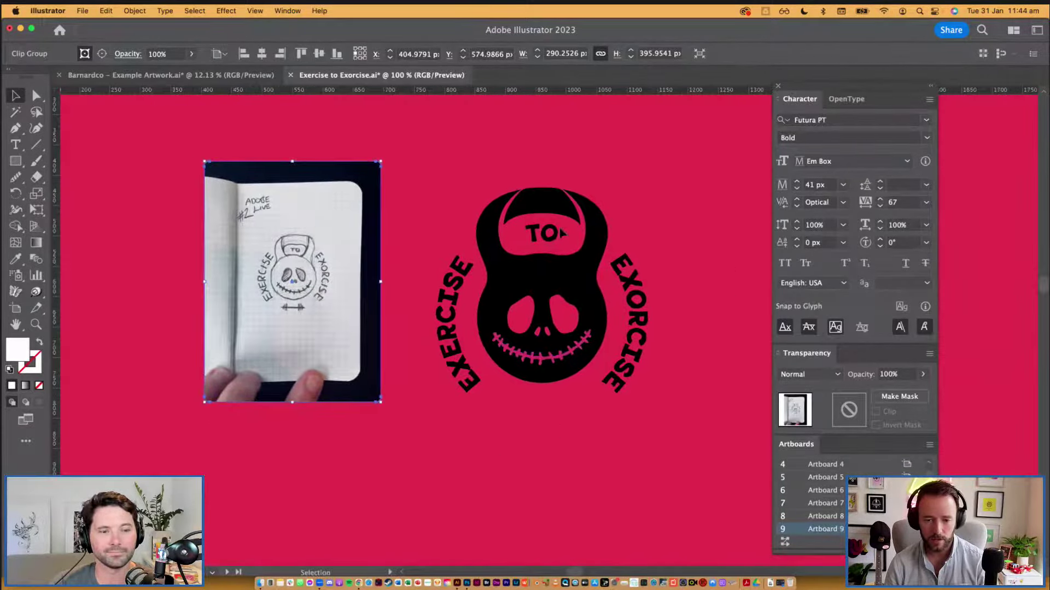
# Step: Recolour the whole badge on the crimson artboard with the dark navy sampled from the poster colour swatches
pyautogui.scroll(-5, 569, 279)
pyautogui.scroll(5, 572, 262)
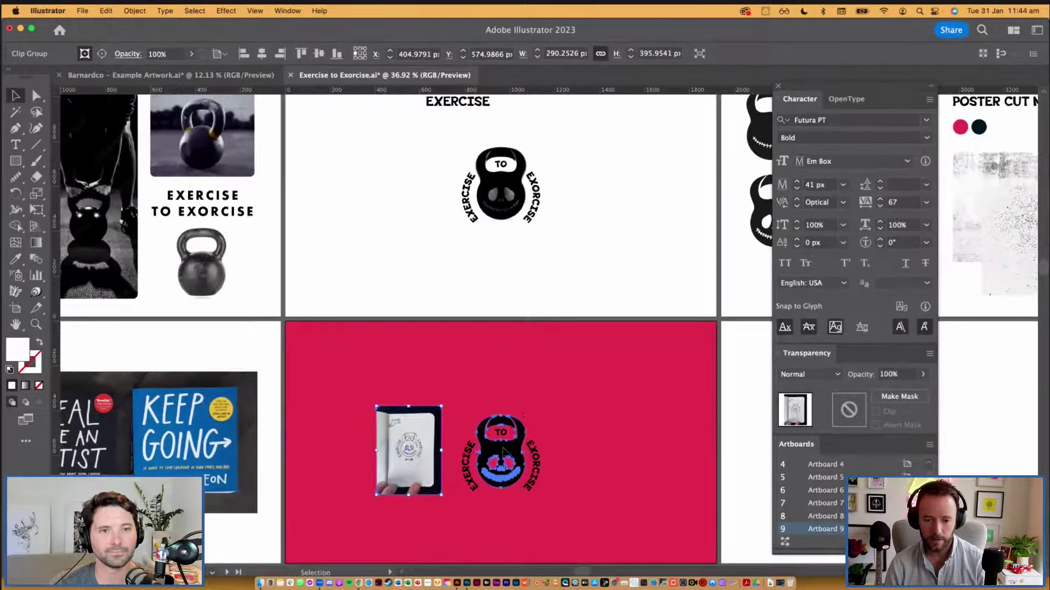
pyautogui.click(511, 451)
pyautogui.moveTo(554, 498); pyautogui.dragTo(466, 437)
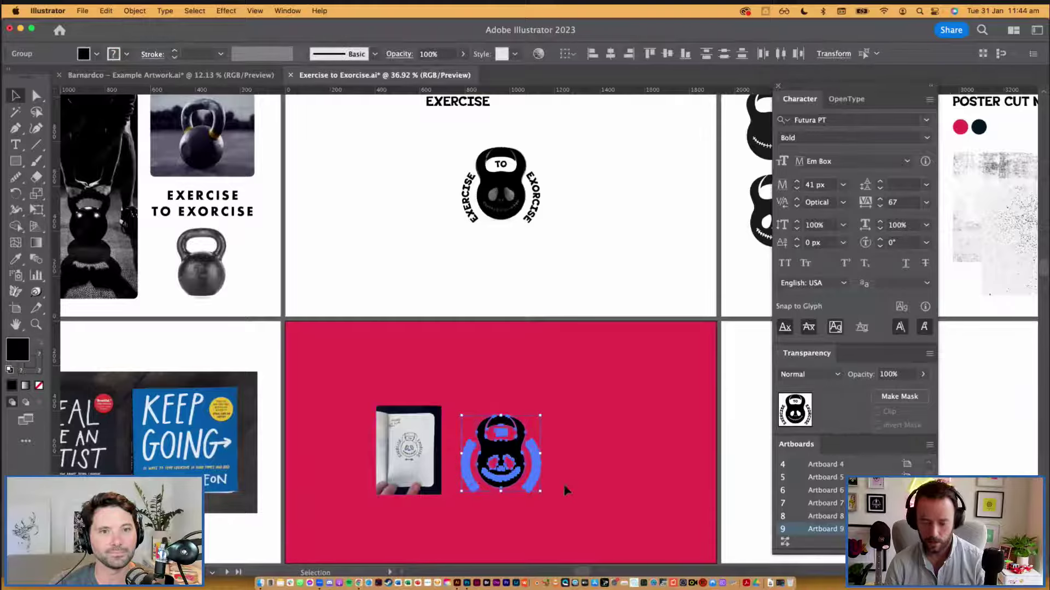
pyautogui.press('i')
pyautogui.click(983, 125)
pyautogui.press('v')
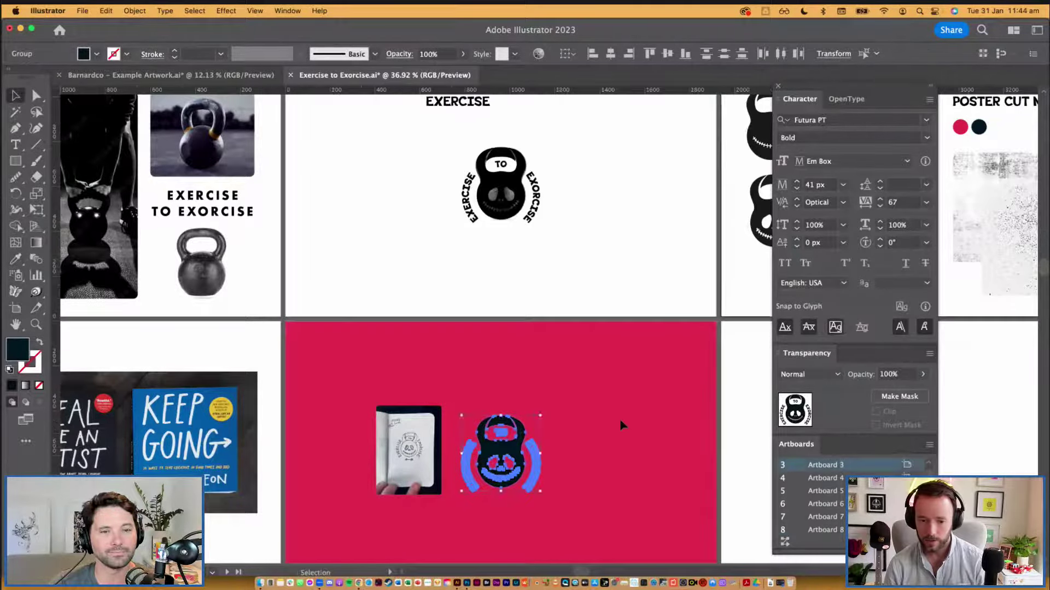
pyautogui.click(618, 421)
# Step: Paint a gently curved barbell bar about 105 px wide beneath the kettlebell with the Paintbrush
pyautogui.press('super+space')
pyautogui.moveTo(403, 394); pyautogui.dragTo(622, 544)
pyautogui.moveTo(550, 436)
pyautogui.mouseDown()
pyautogui.moveTo(558, 454)
pyautogui.moveTo(548, 456)
pyautogui.mouseUp()
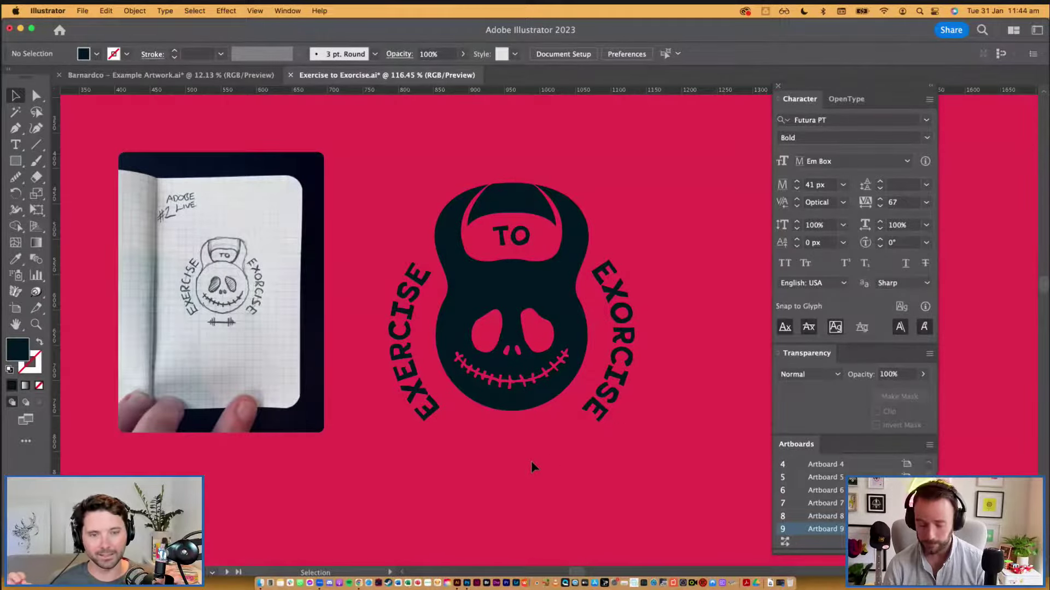
pyautogui.press('b')
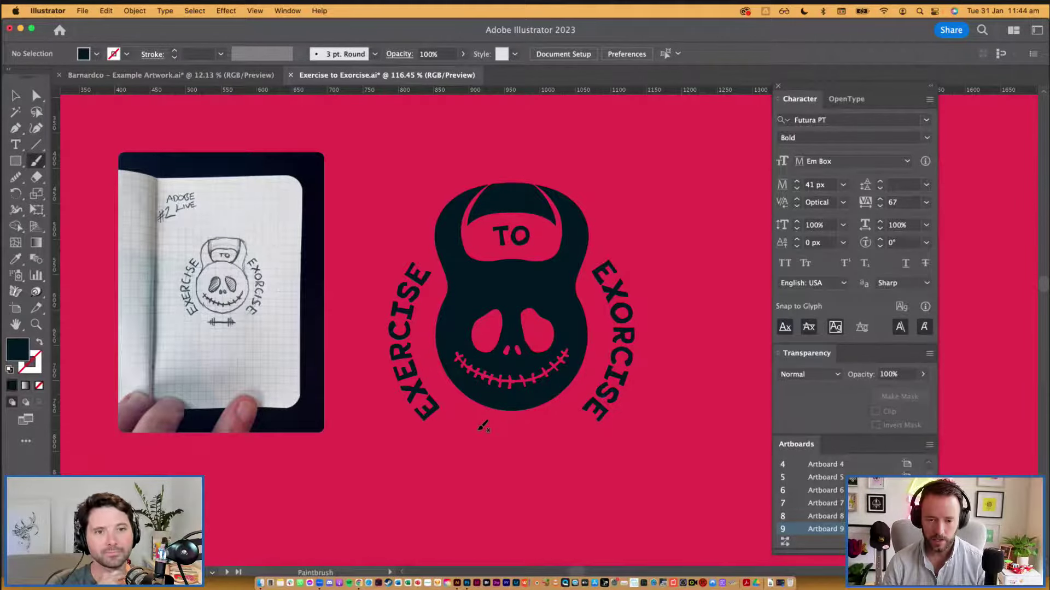
pyautogui.moveTo(482, 431); pyautogui.dragTo(556, 424)
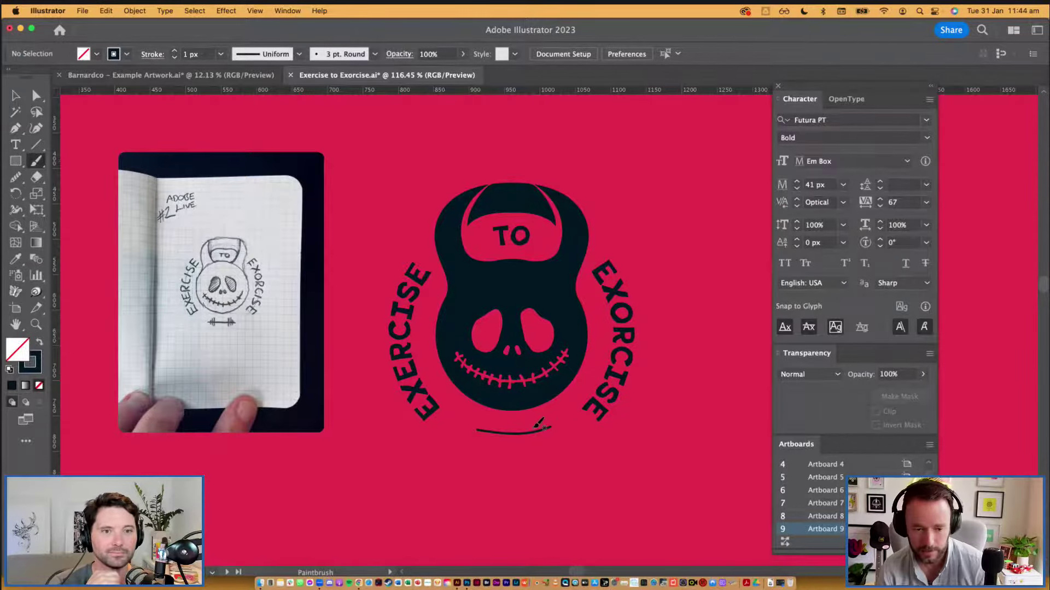
# Step: Paint three short upright weight strokes across the bar's end nearest the EXERCISE lettering, growing taller inward
pyautogui.press('super+space')
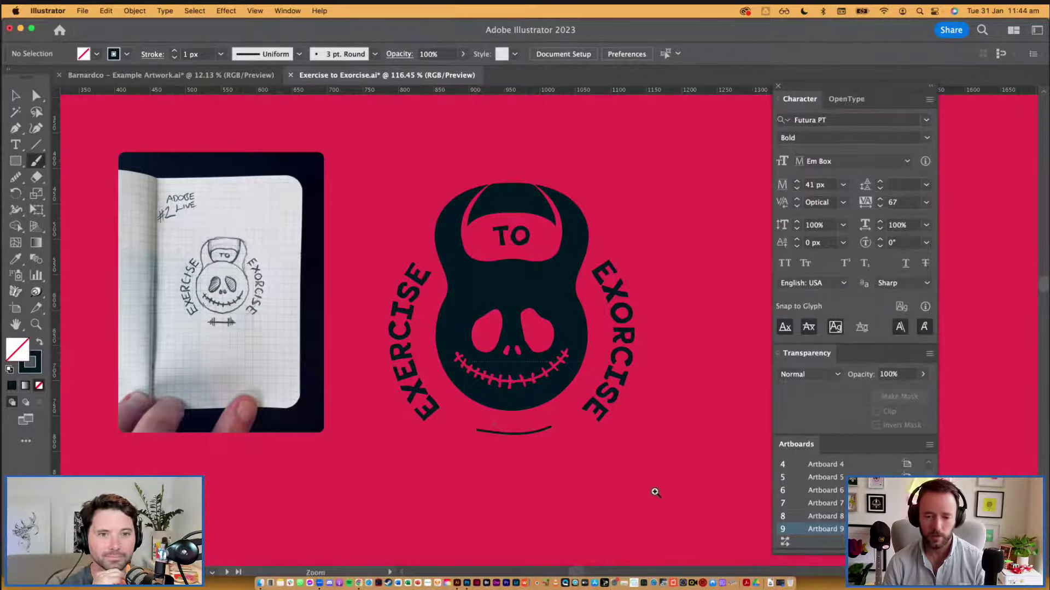
pyautogui.moveTo(655, 493)
pyautogui.mouseDown()
pyautogui.moveTo(461, 334)
pyautogui.moveTo(451, 358)
pyautogui.mouseUp()
pyautogui.moveTo(468, 315); pyautogui.dragTo(464, 361)
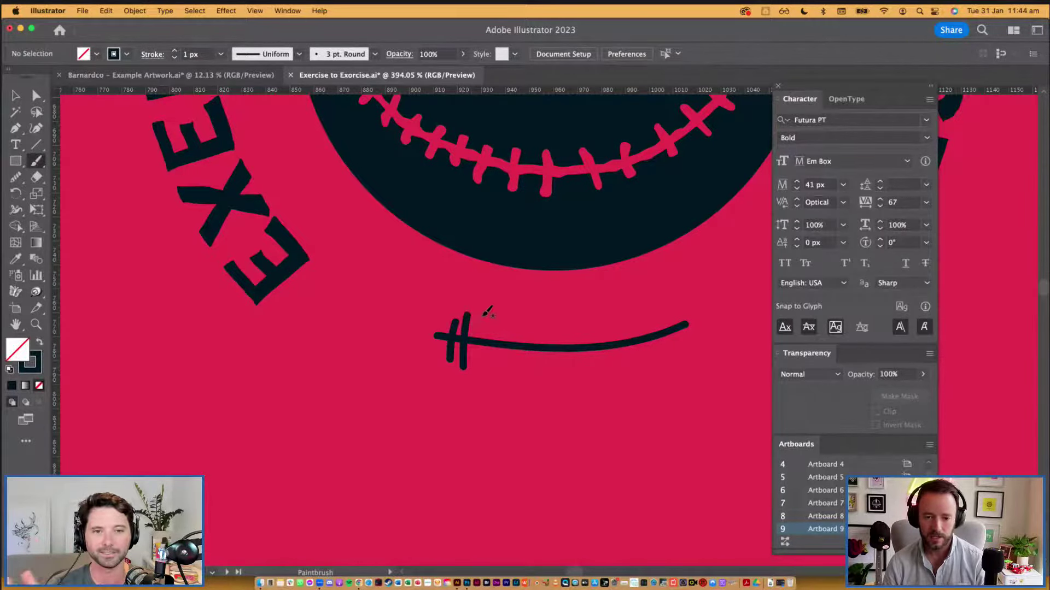
pyautogui.moveTo(484, 312); pyautogui.dragTo(481, 365)
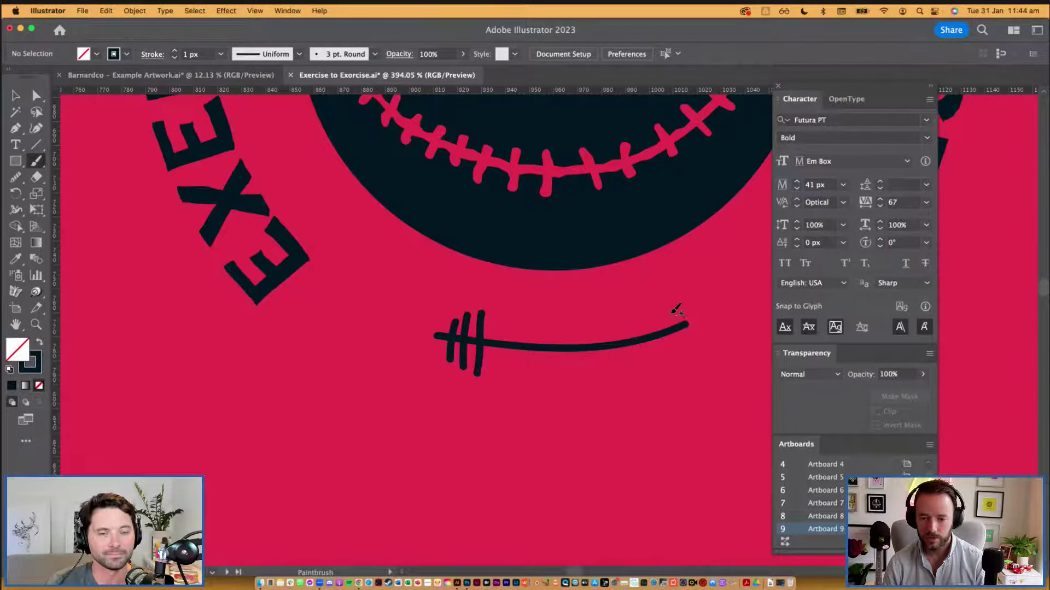
# Step: Paint three matching upright weight strokes across the bar's end nearest the EXORCISE lettering, growing taller inward
pyautogui.moveTo(664, 313); pyautogui.dragTo(670, 354)
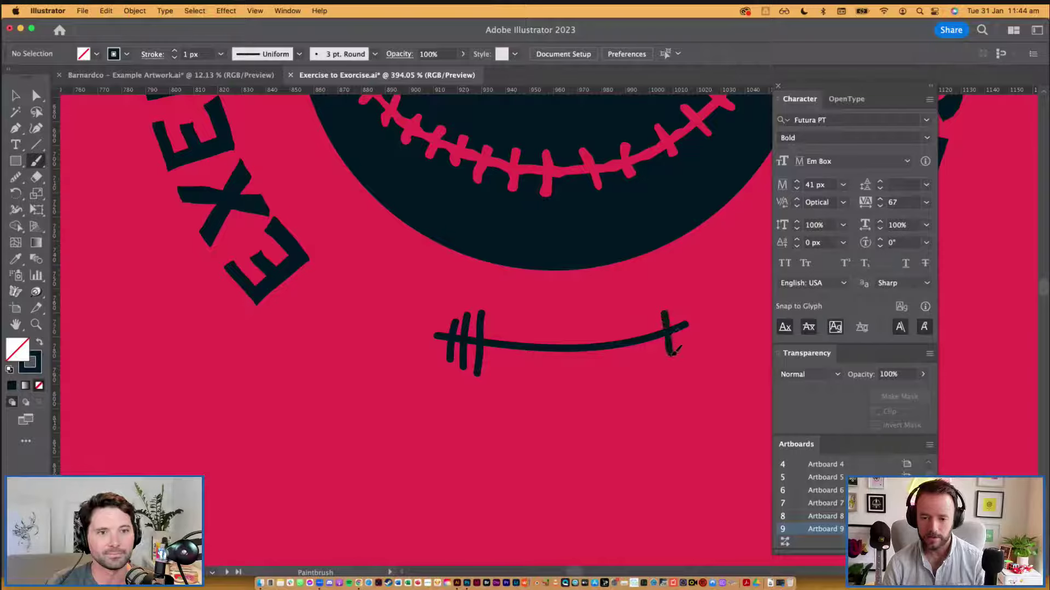
pyautogui.moveTo(651, 311); pyautogui.dragTo(656, 360)
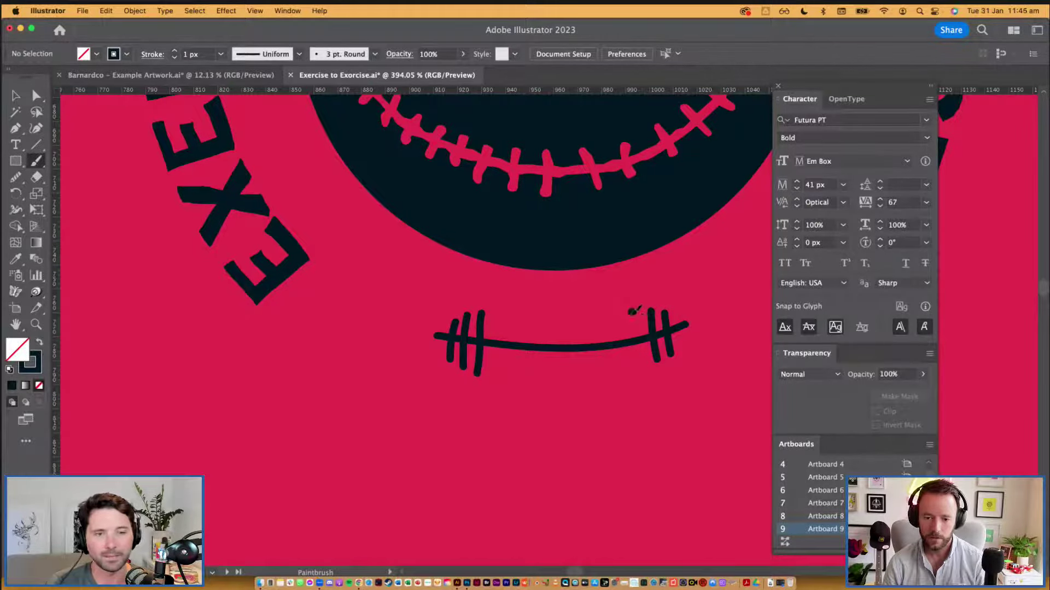
pyautogui.moveTo(633, 311); pyautogui.dragTo(647, 374)
pyautogui.press('v')
pyautogui.scroll(-1, 545, 428)
pyautogui.scroll(-6, 548, 428)
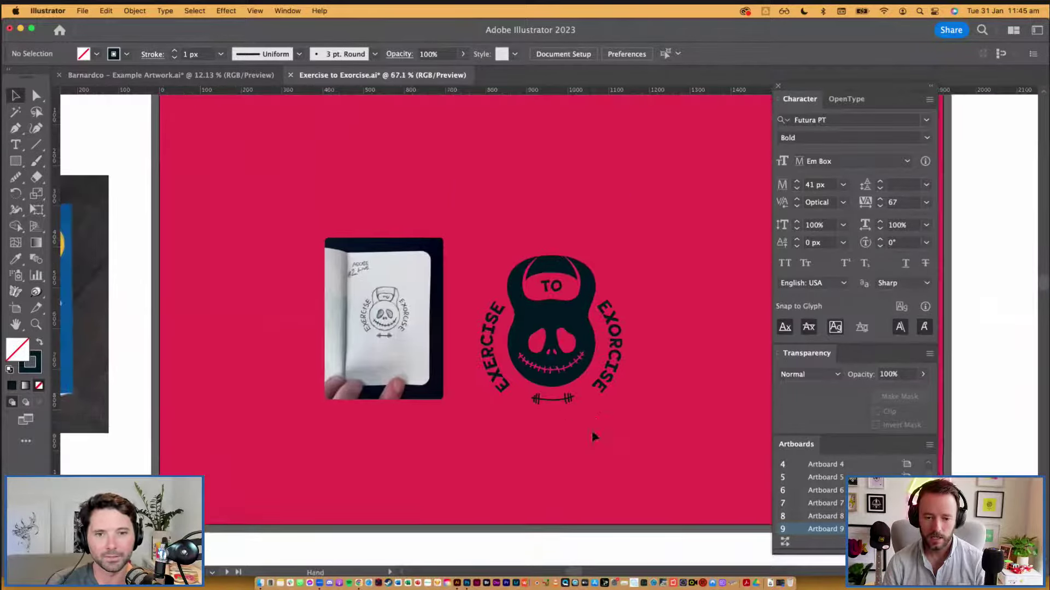
# Step: Thicken the whole barbell beneath the kettlebell to a 3 px stroke
pyautogui.press('super+1')
pyautogui.scroll(3, 570, 427)
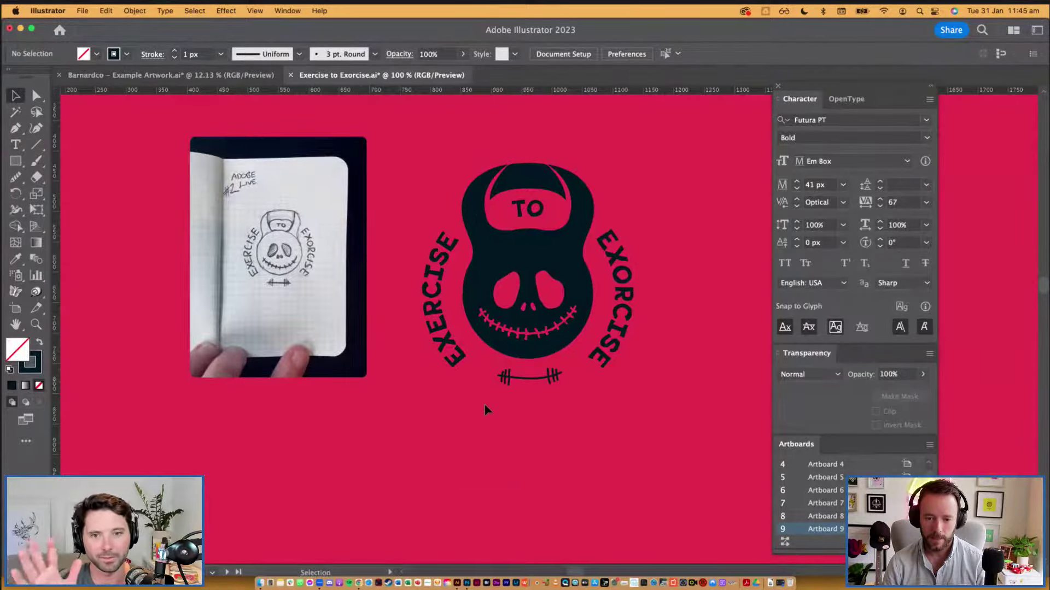
pyautogui.click(558, 375)
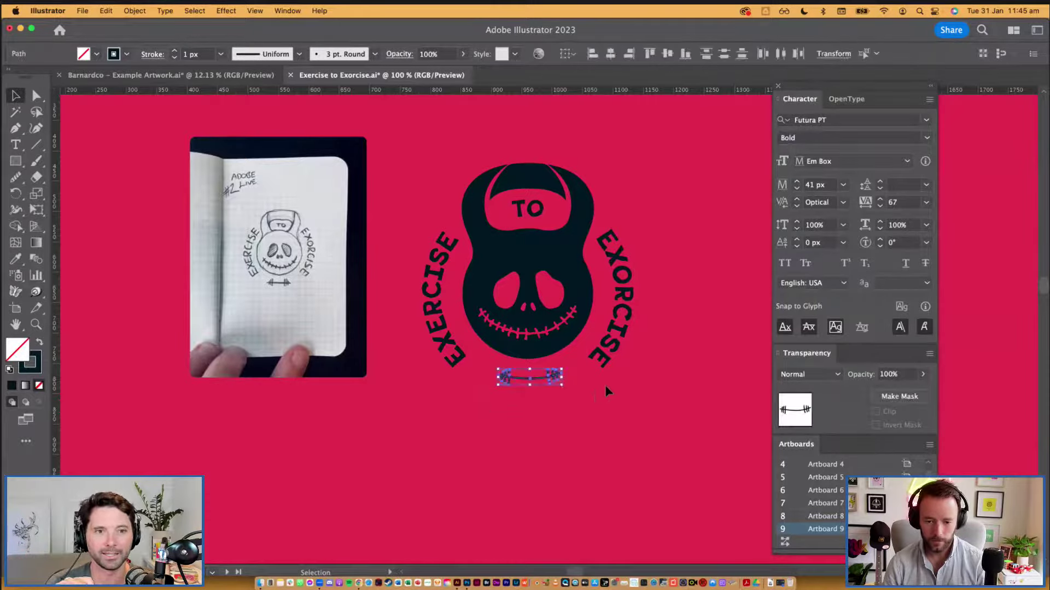
pyautogui.click(574, 414)
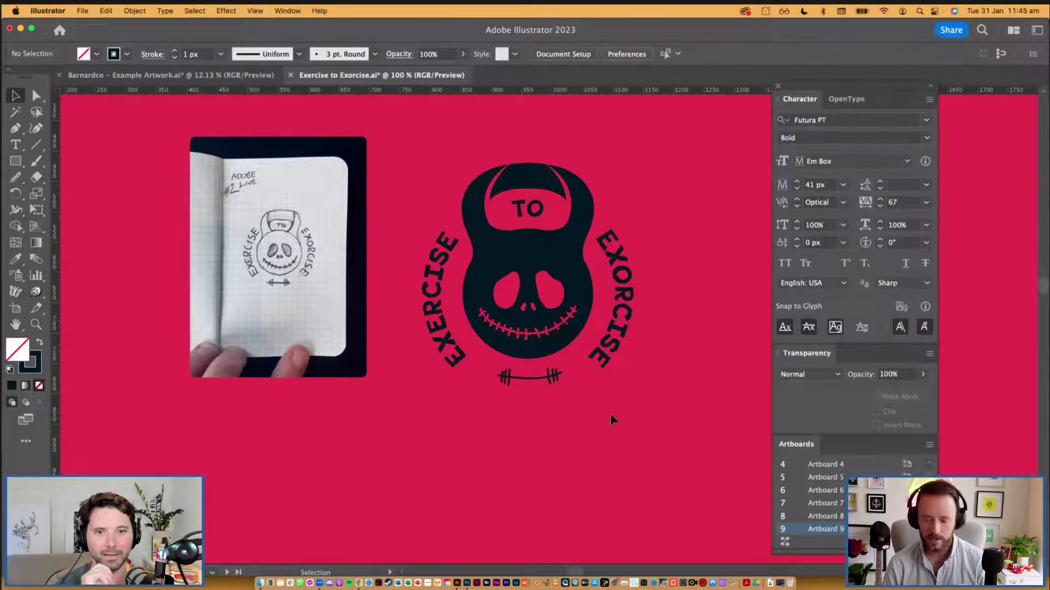
pyautogui.click(562, 373)
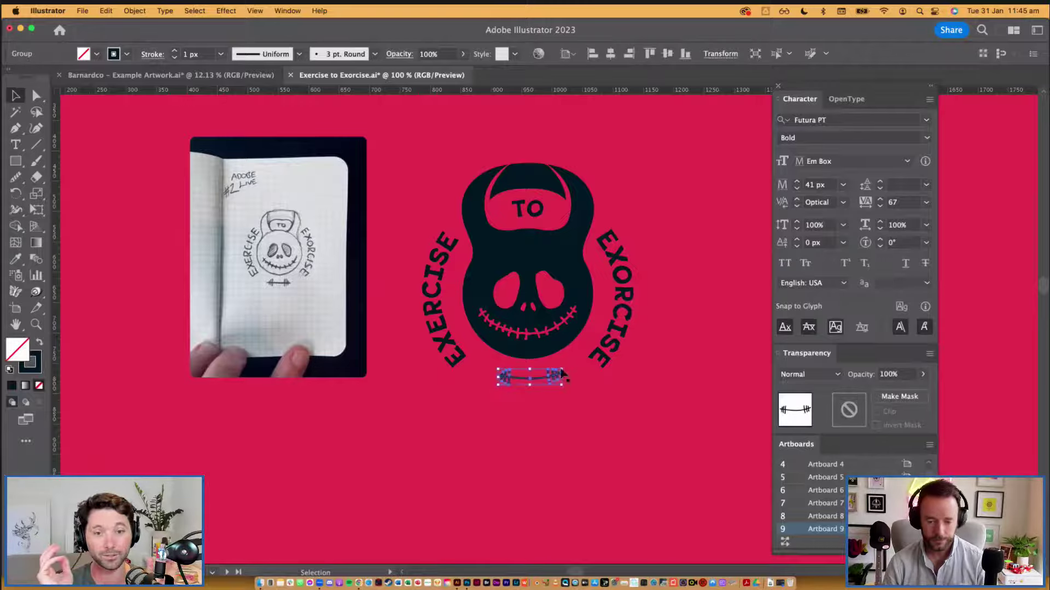
pyautogui.click(175, 50)
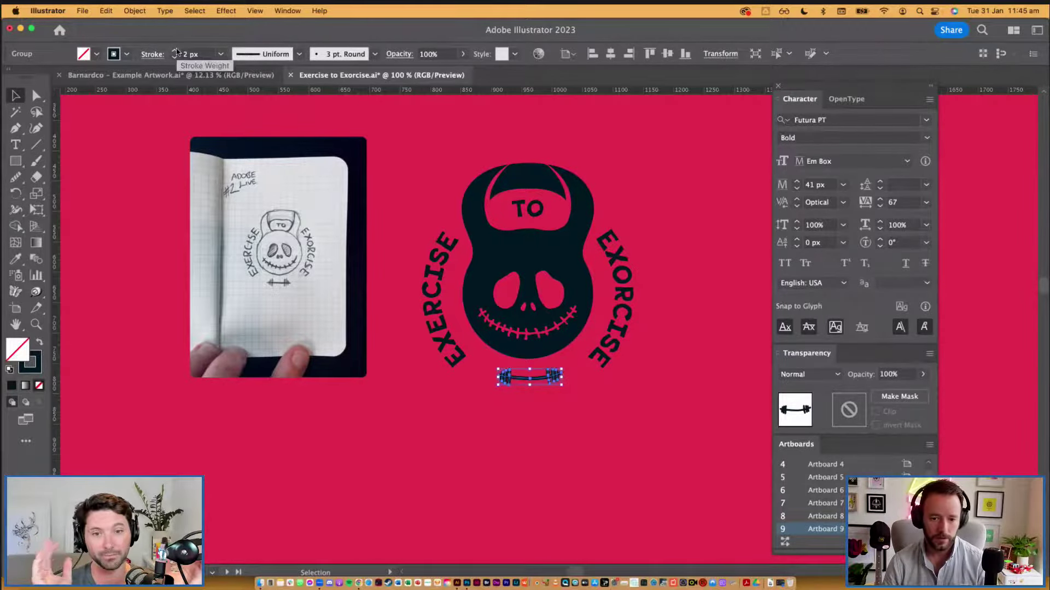
pyautogui.click(175, 50)
pyautogui.click(631, 458)
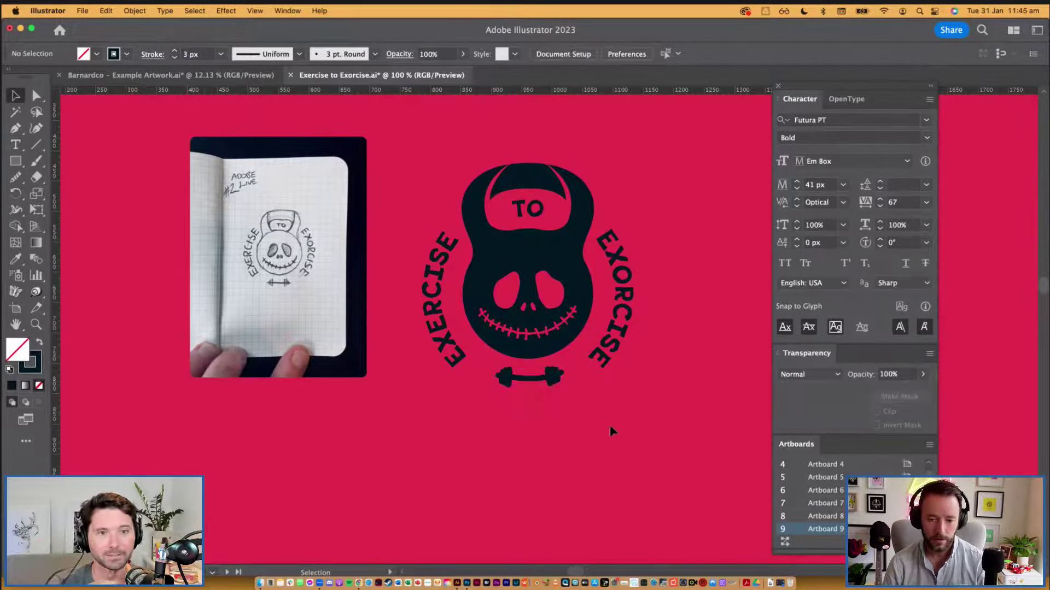
# Step: Group the three weight strokes at the barbell's end nearest the EXERCISE lettering
pyautogui.scroll(2, 550, 404)
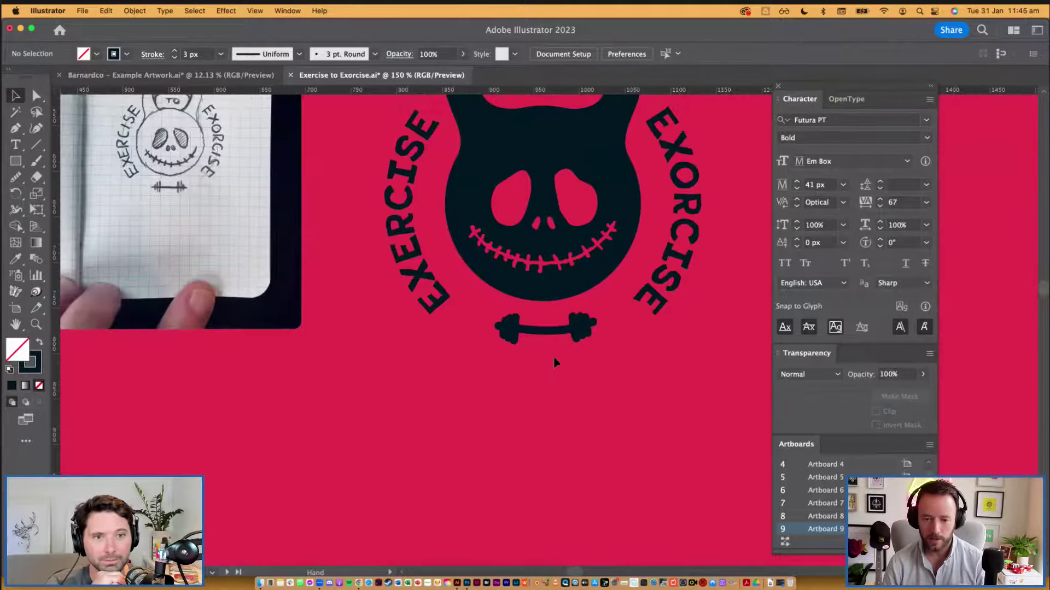
pyautogui.click(516, 339)
pyautogui.click(530, 374)
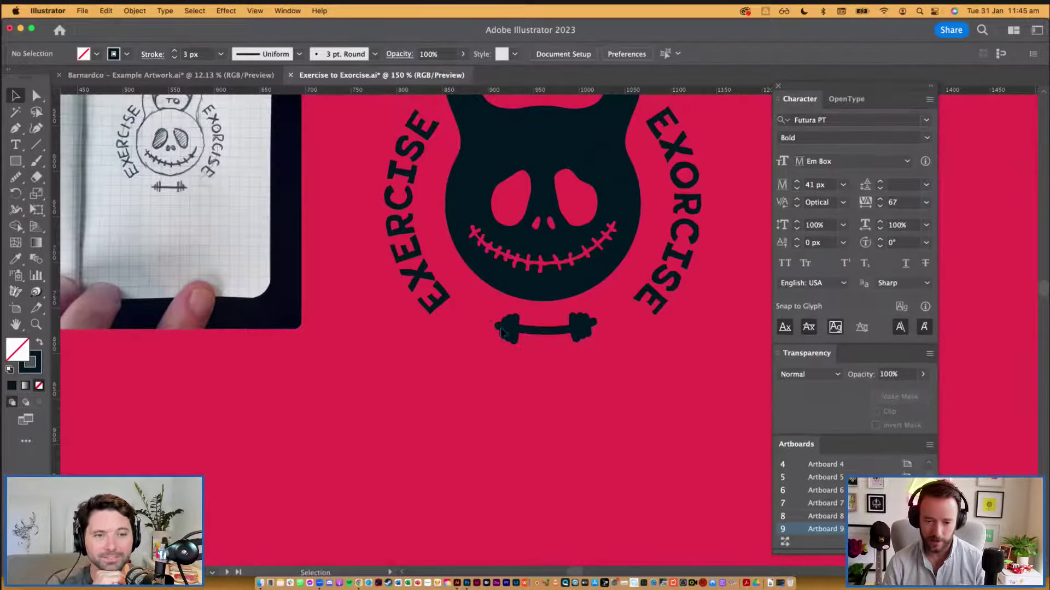
pyautogui.scroll(1, 577, 340)
pyautogui.moveTo(540, 322); pyautogui.dragTo(458, 374)
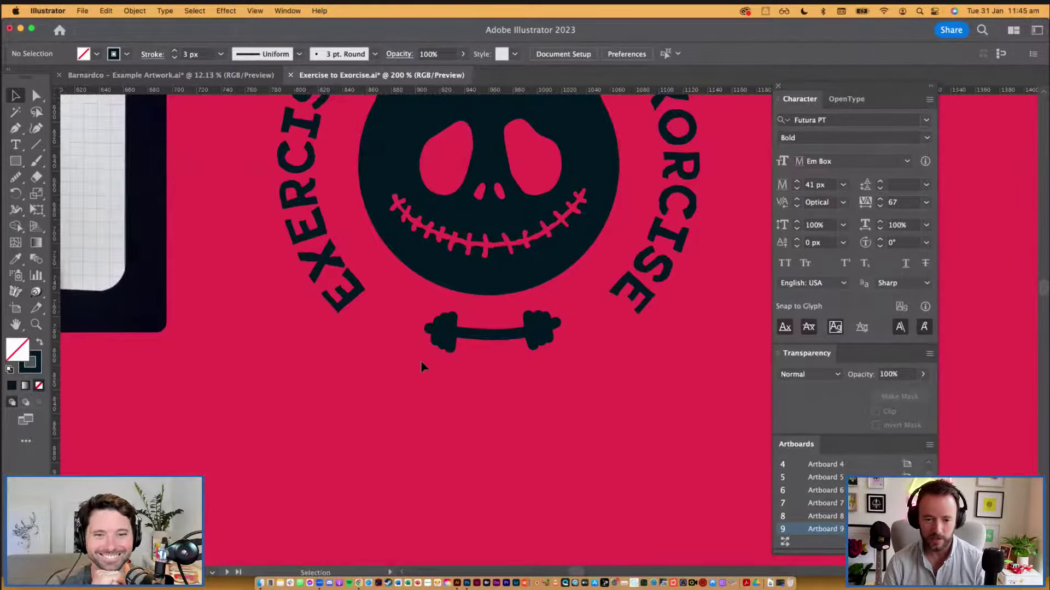
pyautogui.click(456, 340)
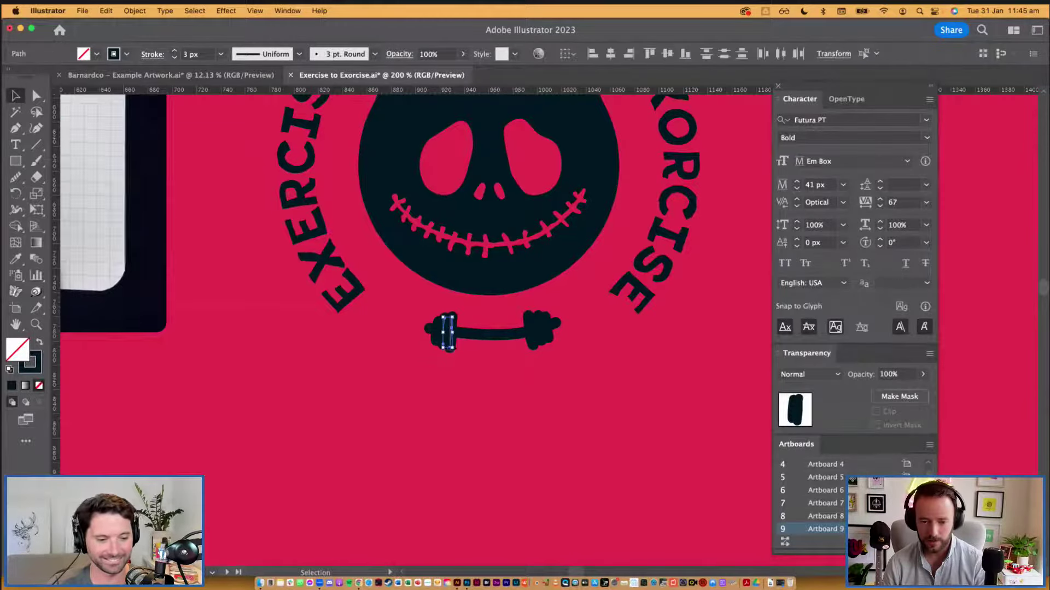
pyautogui.click(457, 346)
pyautogui.click(451, 334)
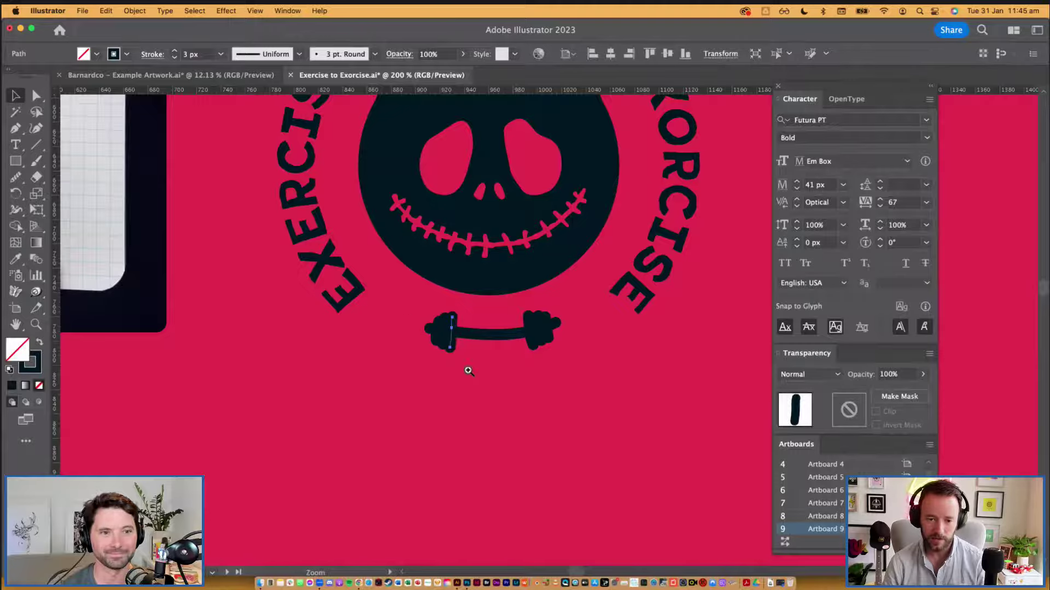
pyautogui.scroll(5, 466, 367)
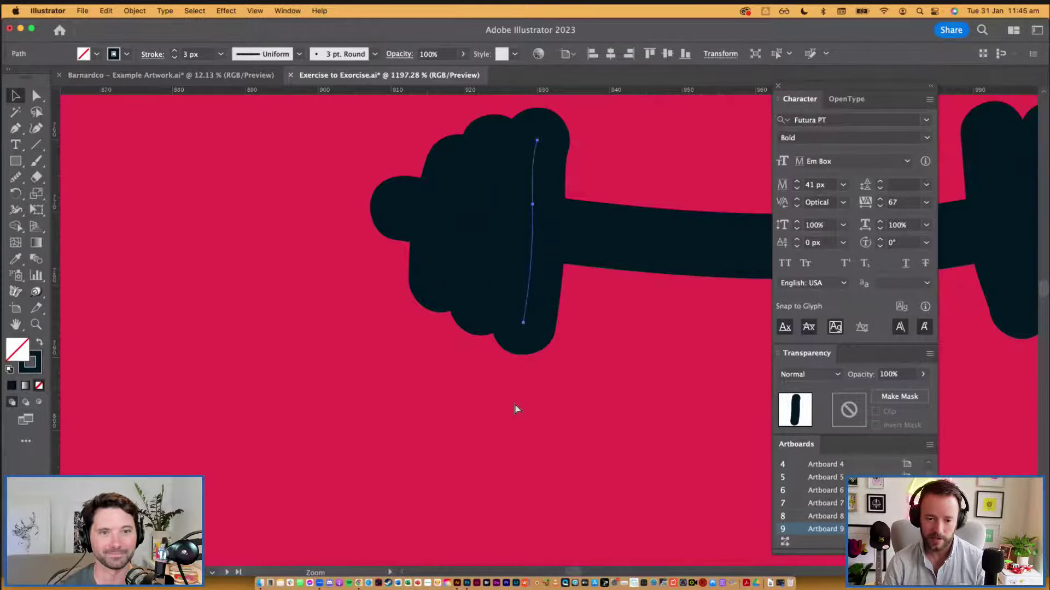
pyautogui.keyDown('shift'); pyautogui.click(442, 258); pyautogui.keyUp('shift')
pyautogui.press('super+g')
pyautogui.keyDown('alt'); pyautogui.keyDown('super'); pyautogui.click(546, 335); pyautogui.keyUp('super'); pyautogui.keyUp('alt')
pyautogui.keyDown('alt'); pyautogui.keyDown('super'); pyautogui.click(546, 335); pyautogui.keyUp('super'); pyautogui.keyUp('alt')
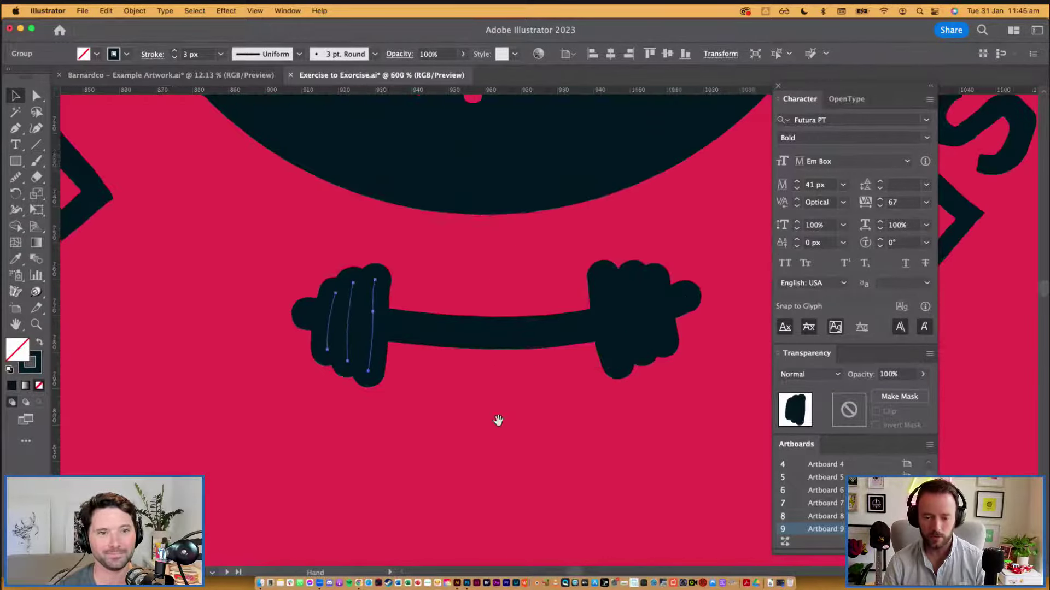
# Step: Group the three weight strokes at the barbell's end nearest the EXORCISE lettering
pyautogui.click(643, 330)
pyautogui.keyDown('shift'); pyautogui.click(634, 323); pyautogui.keyUp('shift')
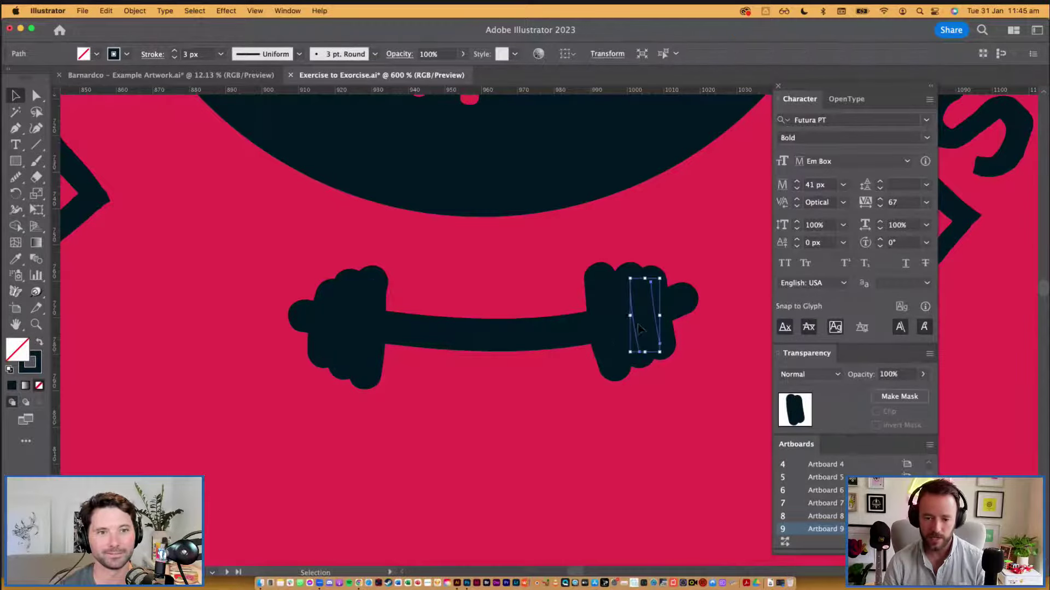
pyautogui.keyDown('shift'); pyautogui.click(604, 325); pyautogui.keyUp('shift')
pyautogui.press('super+g')
pyautogui.keyDown('alt'); pyautogui.keyDown('super'); pyautogui.click(454, 395); pyautogui.keyUp('super'); pyautogui.keyUp('alt')
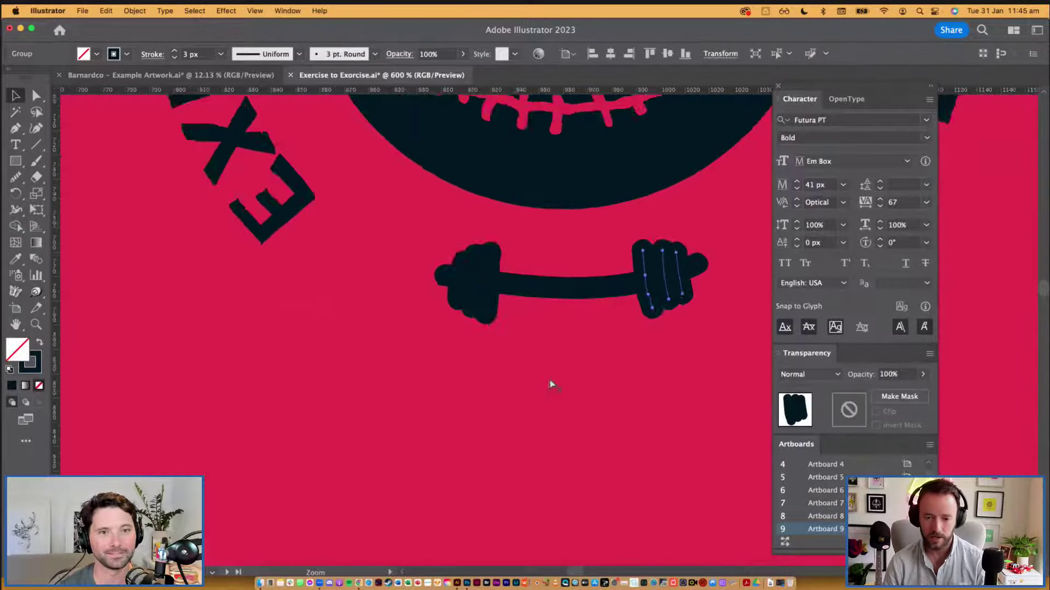
pyautogui.keyDown('alt'); pyautogui.keyDown('super'); pyautogui.click(552, 359); pyautogui.keyUp('super'); pyautogui.keyUp('alt')
# Step: Shift both weight groups slightly inward along the bar so that more of each bar end sticks out
pyautogui.moveTo(570, 334); pyautogui.dragTo(551, 337)
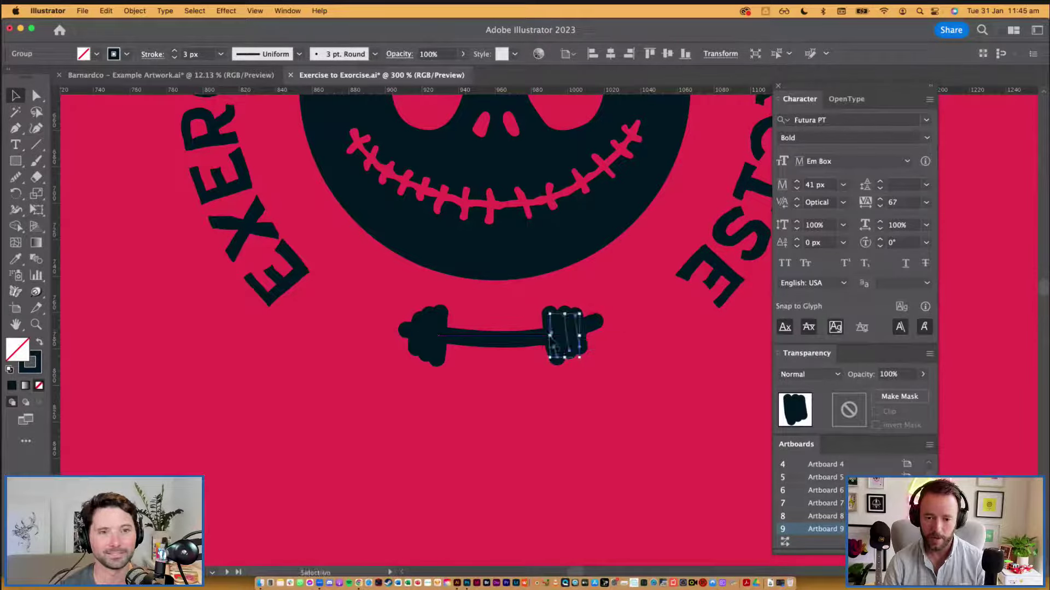
pyautogui.click(440, 354)
pyautogui.moveTo(443, 356); pyautogui.dragTo(448, 356)
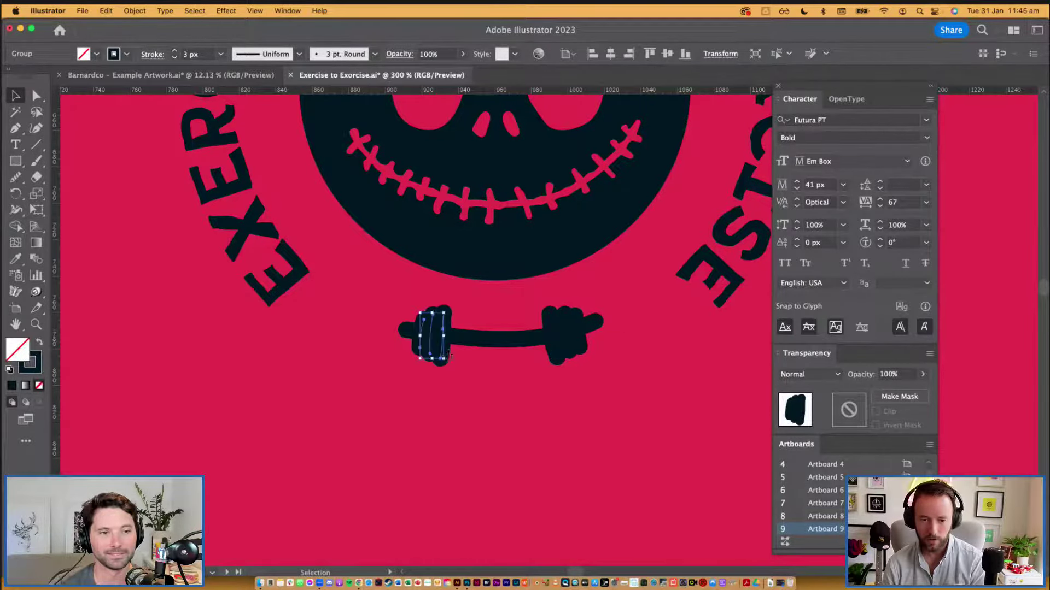
pyautogui.click(382, 405)
# Step: Move the whole barbell about 5 px towards the EXERCISE side and about 1 px down, beneath the kettlebell
pyautogui.press('super+a')
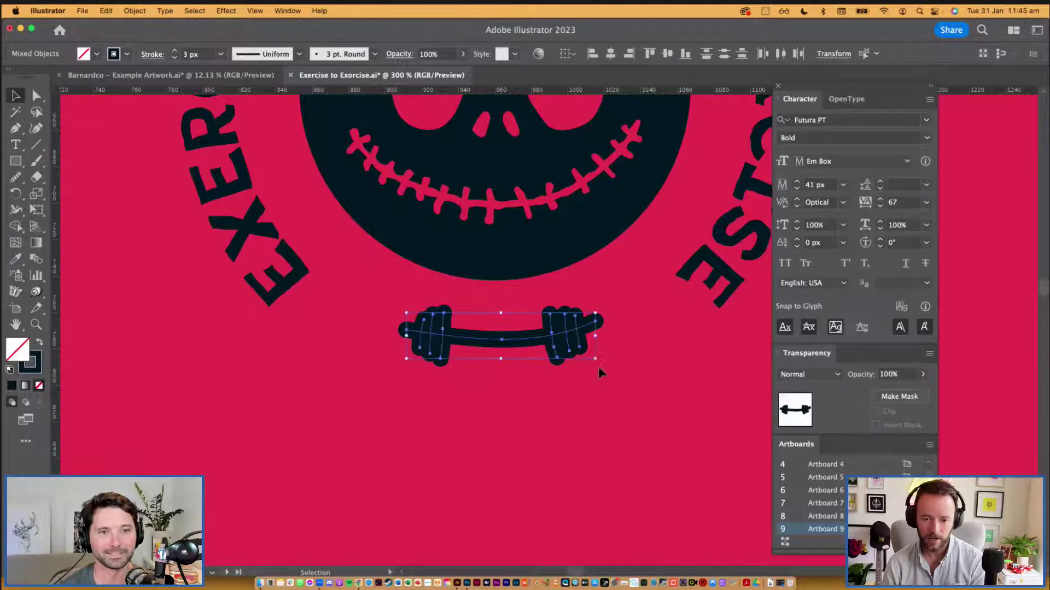
pyautogui.moveTo(603, 360); pyautogui.dragTo(513, 345)
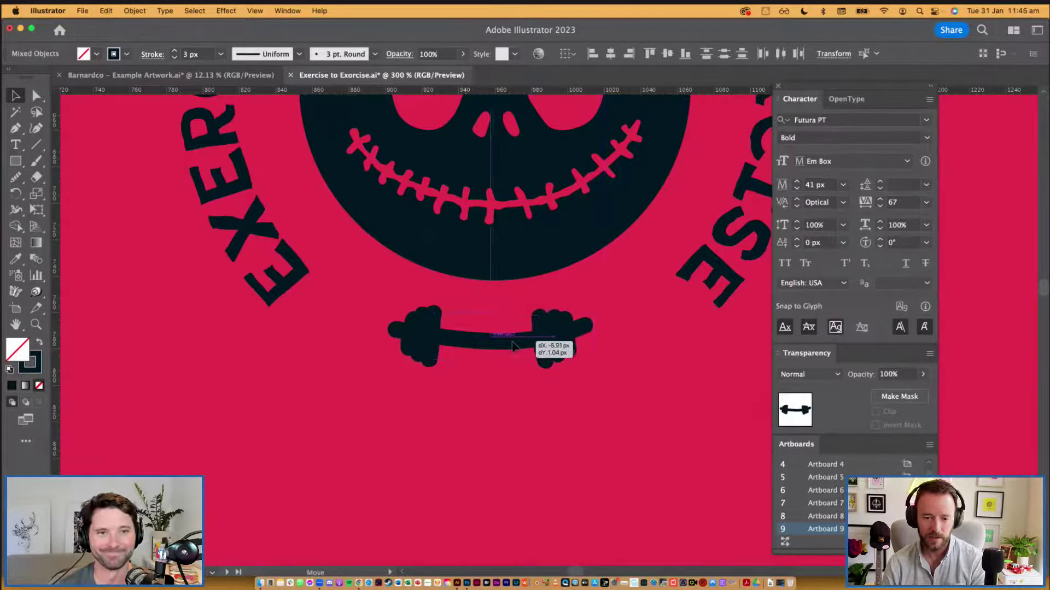
pyautogui.click(508, 429)
pyautogui.press('super+0')
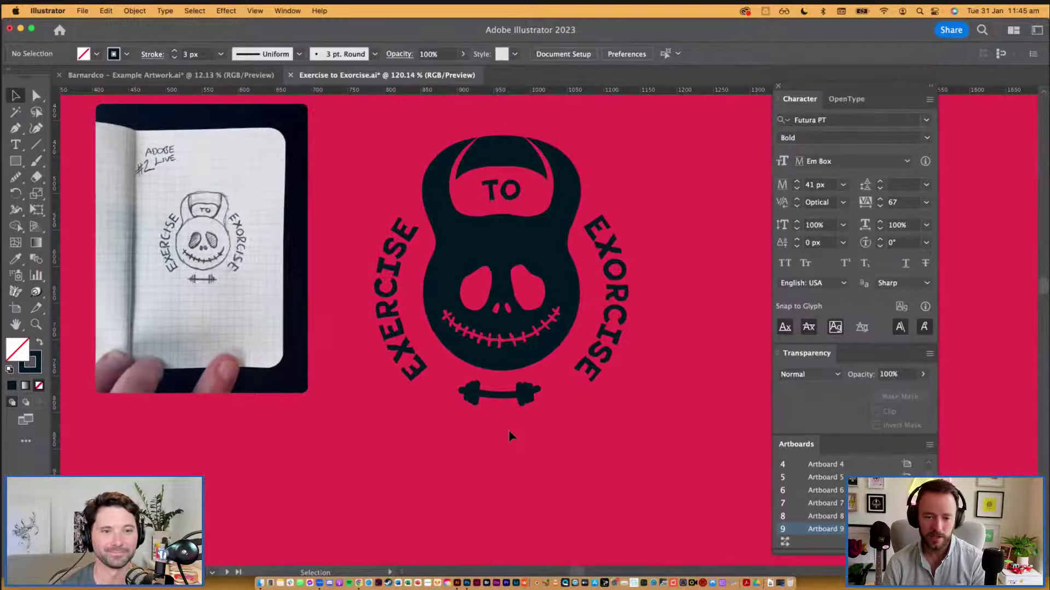
pyautogui.press('super+equal')
# Step: Select both weight groups with the bar and nudge them slightly towards the EXORCISE side, centred under the skull
pyautogui.moveTo(586, 379); pyautogui.dragTo(577, 439)
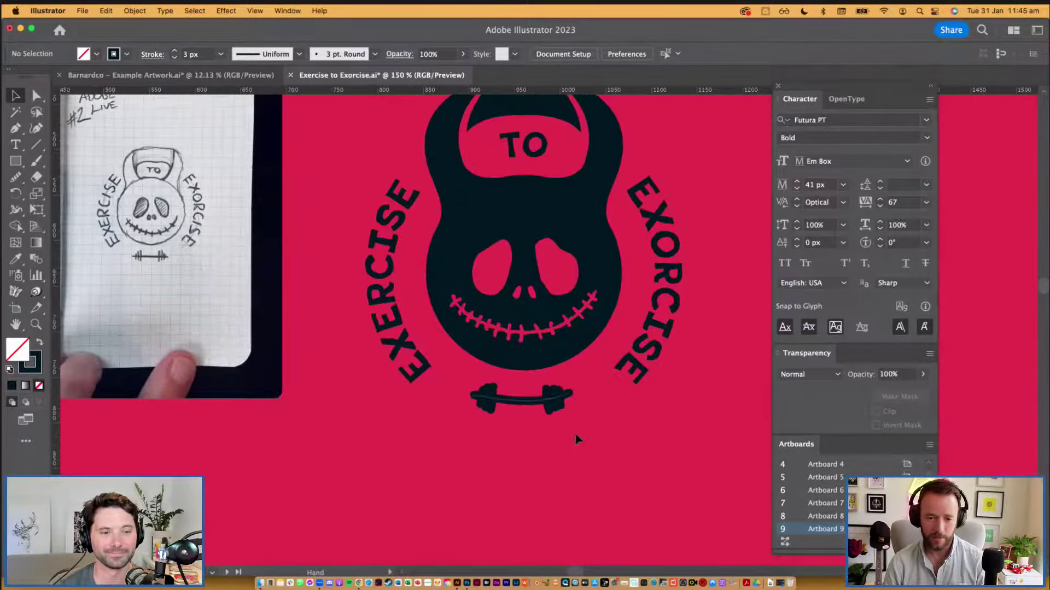
pyautogui.click(555, 399)
pyautogui.keyDown('shift'); pyautogui.click(501, 406); pyautogui.keyUp('shift')
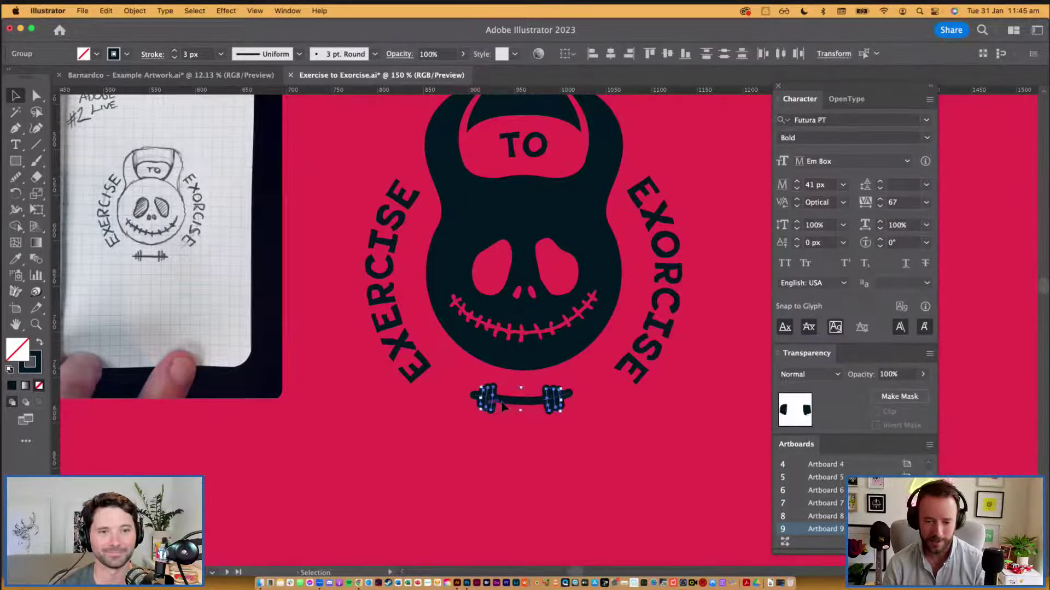
pyautogui.keyDown('shift'); pyautogui.click(517, 400); pyautogui.keyUp('shift')
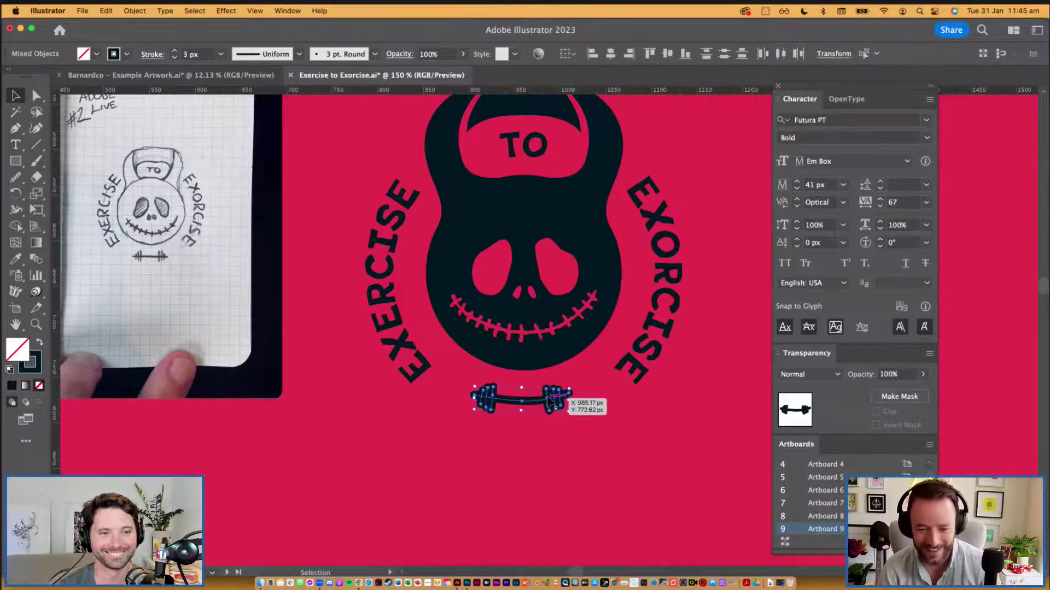
pyautogui.moveTo(550, 402); pyautogui.dragTo(551, 402)
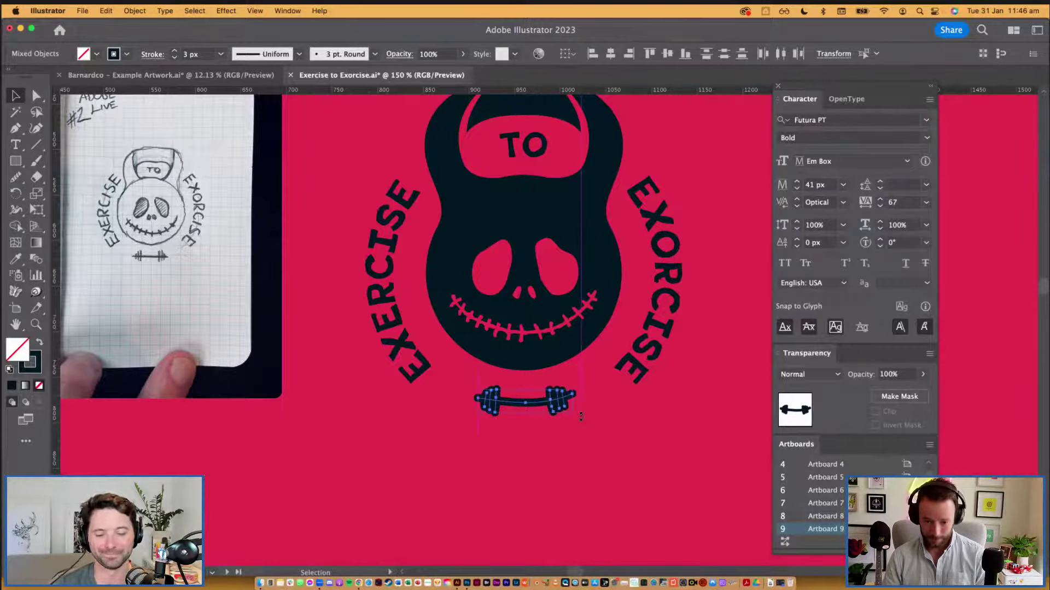
pyautogui.click(591, 425)
pyautogui.scroll(-2, 592, 425)
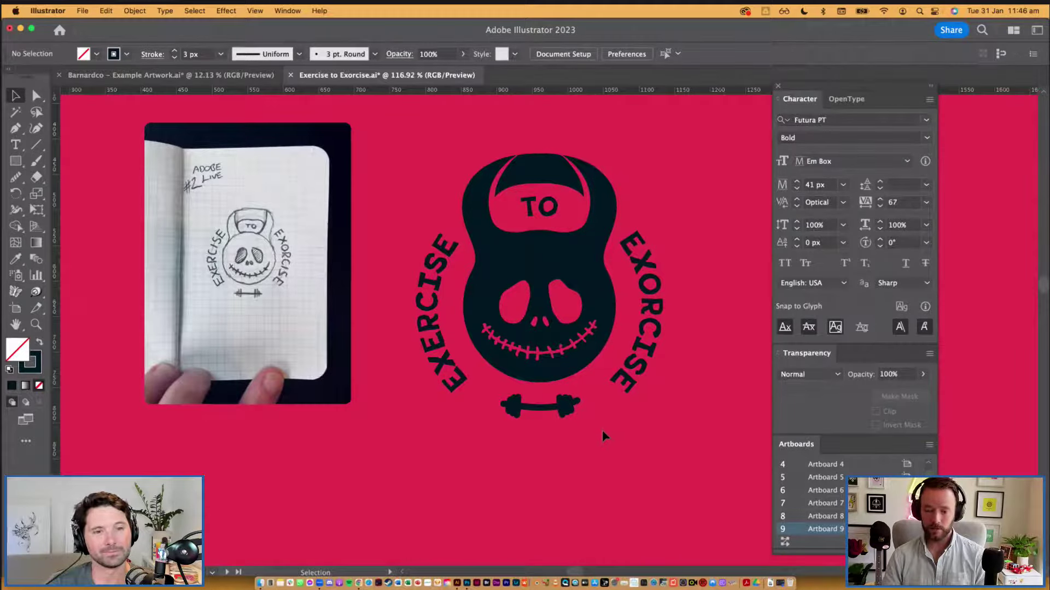
# Step: Thin the weight strokes at the EXORCISE end to 2 px and space them apart with visible gaps
pyautogui.scroll(6, 586, 440)
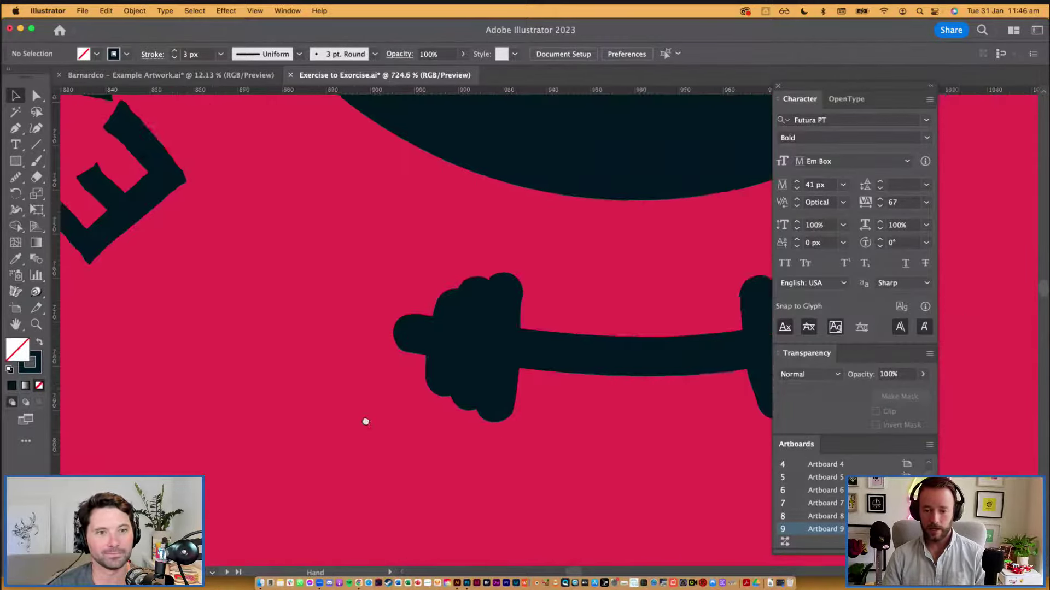
pyautogui.moveTo(366, 422); pyautogui.dragTo(147, 438)
pyautogui.click(577, 355)
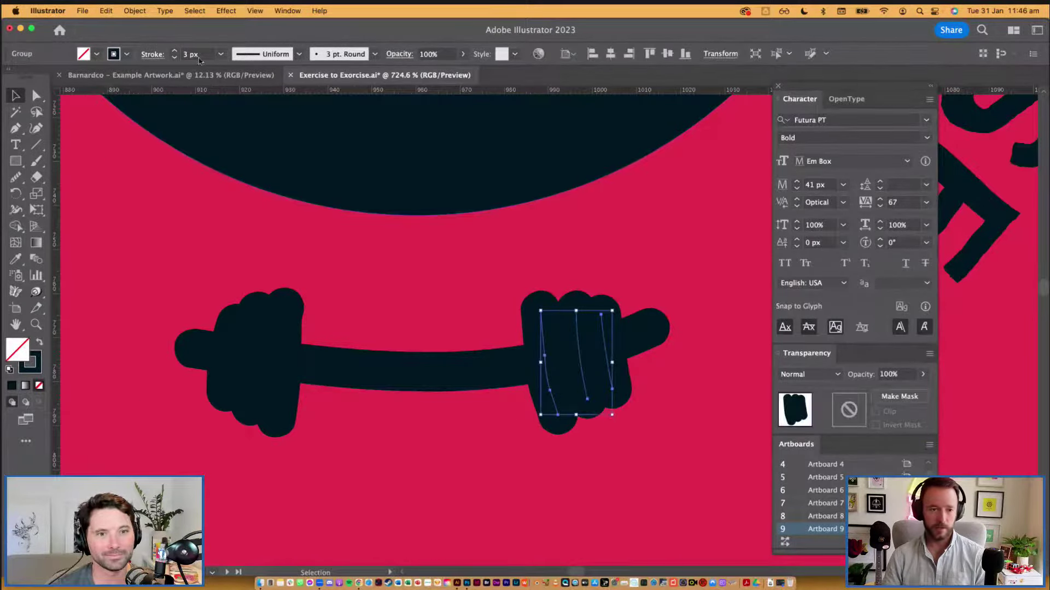
pyautogui.click(174, 58)
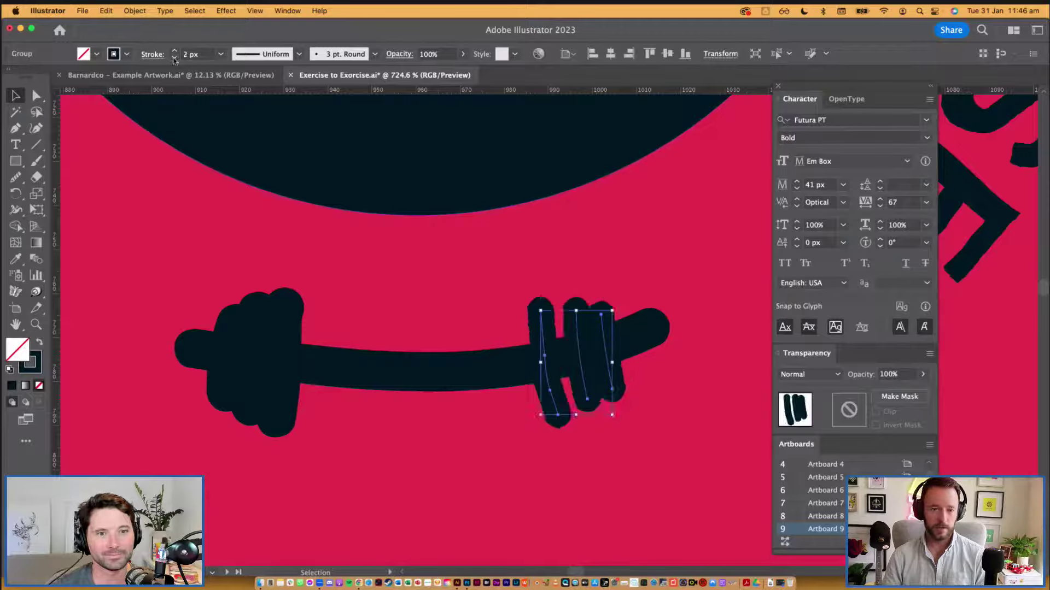
pyautogui.click(541, 445)
pyautogui.moveTo(558, 403); pyautogui.dragTo(570, 407)
pyautogui.moveTo(618, 384); pyautogui.dragTo(624, 385)
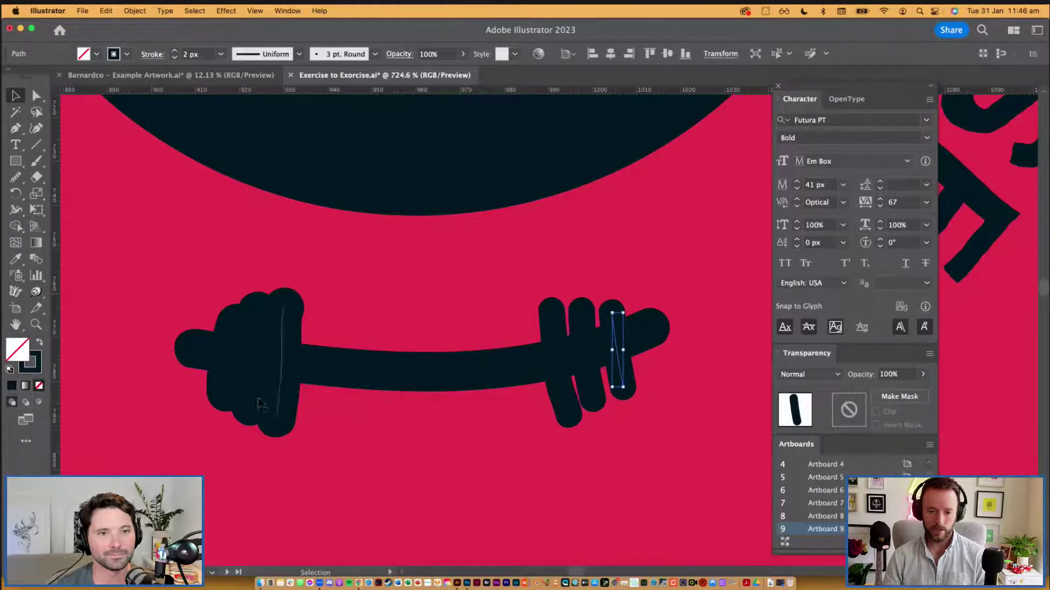
# Step: Match the weight group at the EXERCISE end to the other weights' 2 px stroke using the Eyedropper
pyautogui.click(280, 400)
pyautogui.press('i')
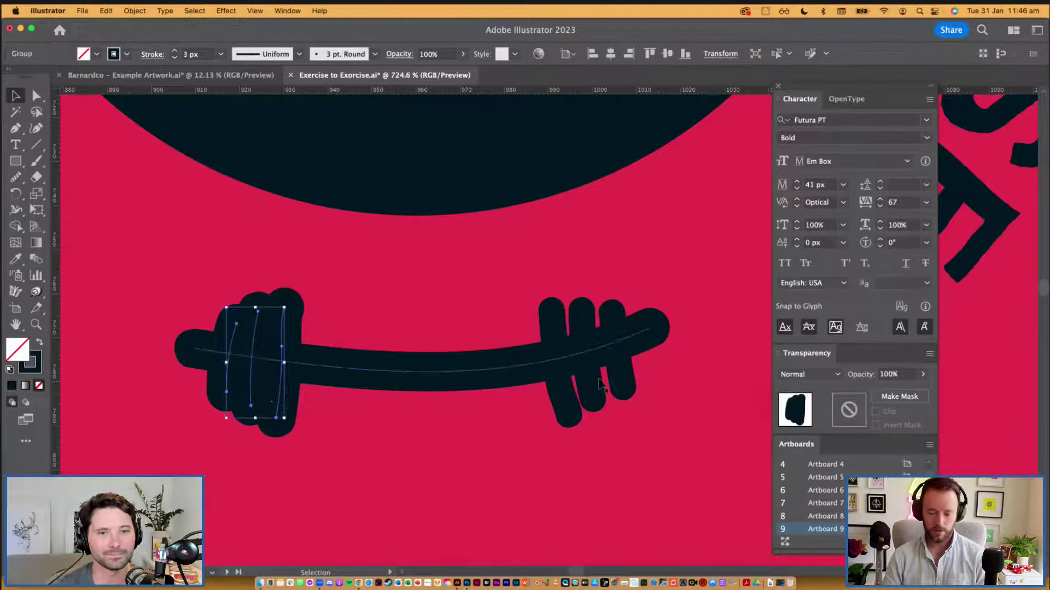
pyautogui.click(590, 382)
pyautogui.press('v')
pyautogui.click(415, 441)
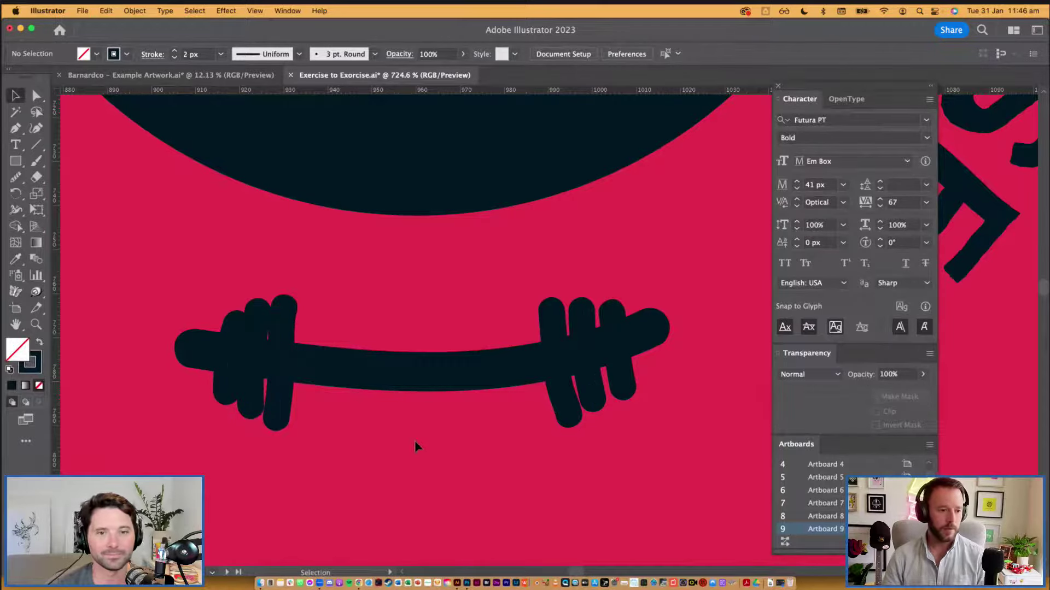
# Step: Space apart the three weight strokes at the barbell's EXERCISE end by shifting each one individually
pyautogui.click(247, 416)
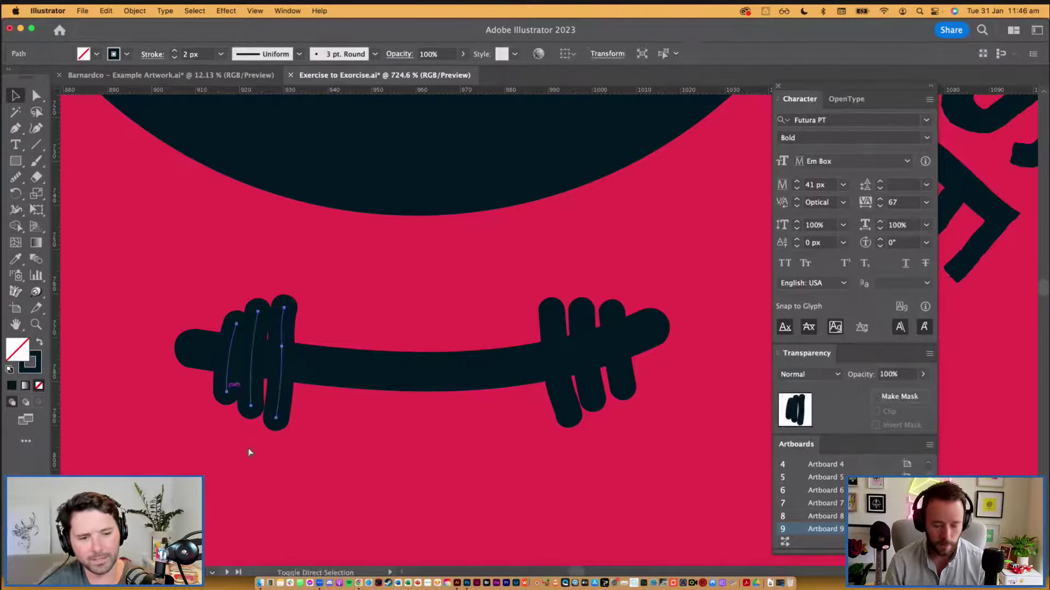
pyautogui.moveTo(236, 377); pyautogui.dragTo(230, 379)
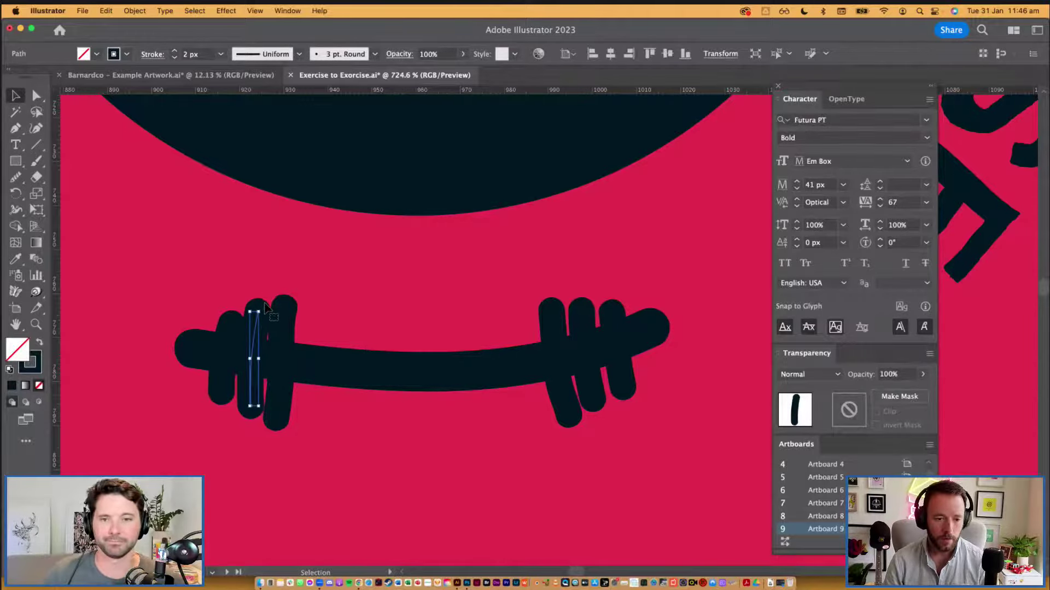
pyautogui.moveTo(263, 308); pyautogui.dragTo(261, 349)
pyautogui.click(286, 342)
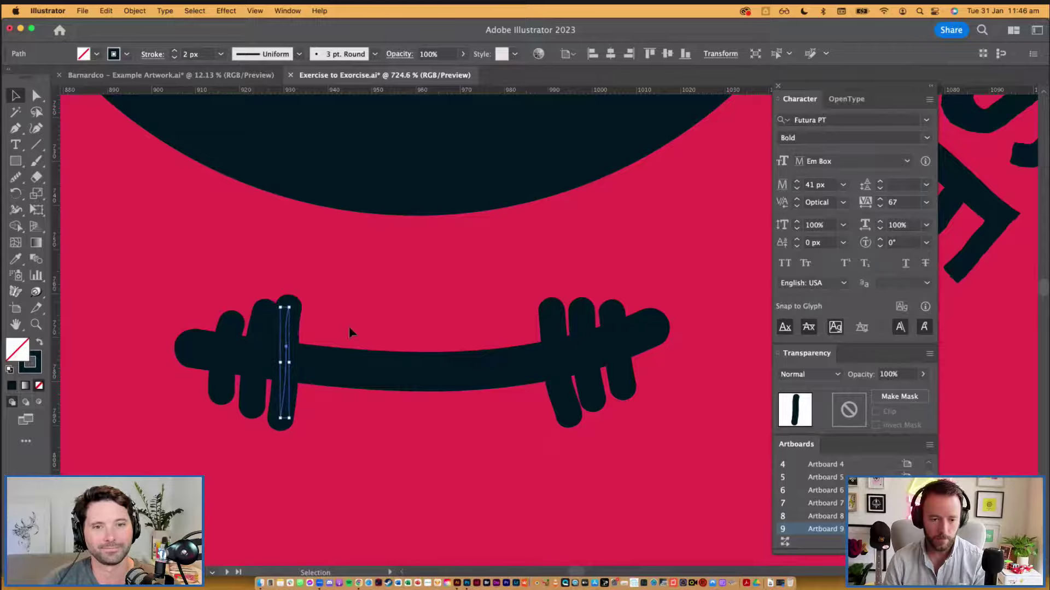
pyautogui.click(425, 327)
pyautogui.scroll(-6, 425, 327)
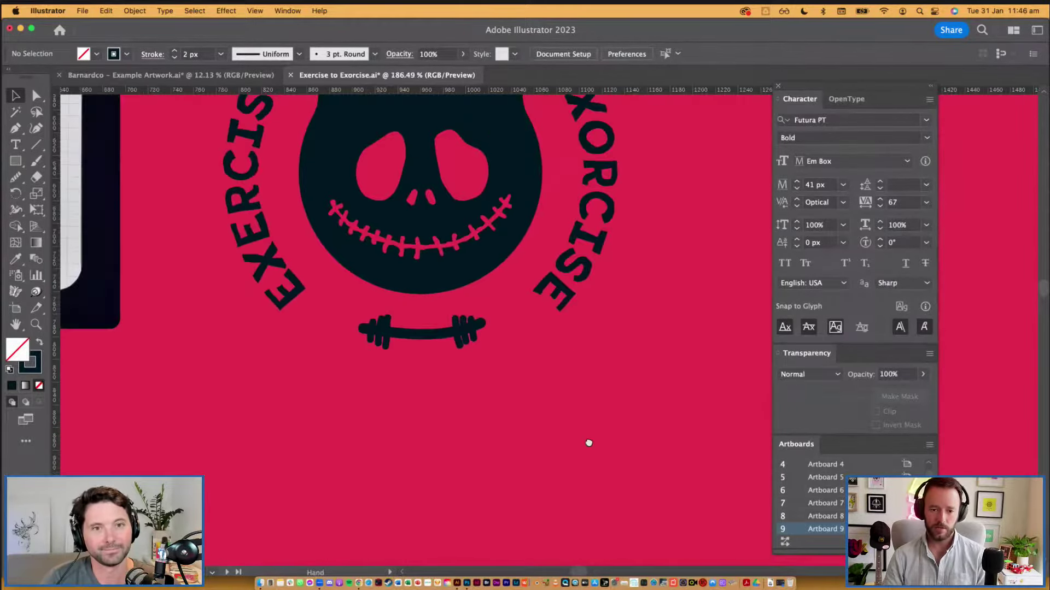
# Step: Select the whole barbell and place a backup copy of it outside the crimson artboard
pyautogui.scroll(-3, 593, 481)
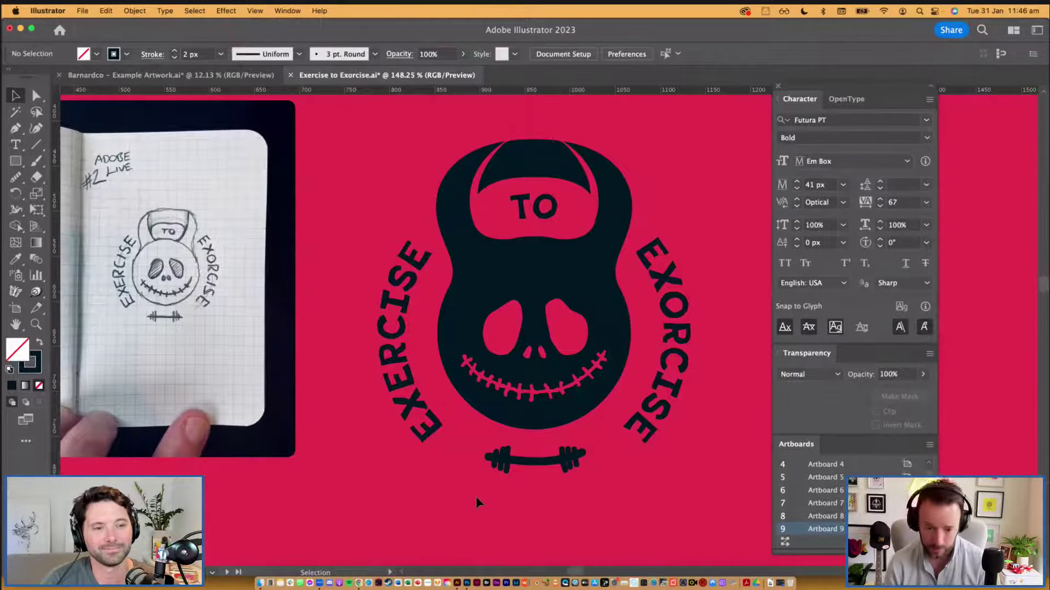
pyautogui.click(589, 450)
pyautogui.scroll(-6, 588, 403)
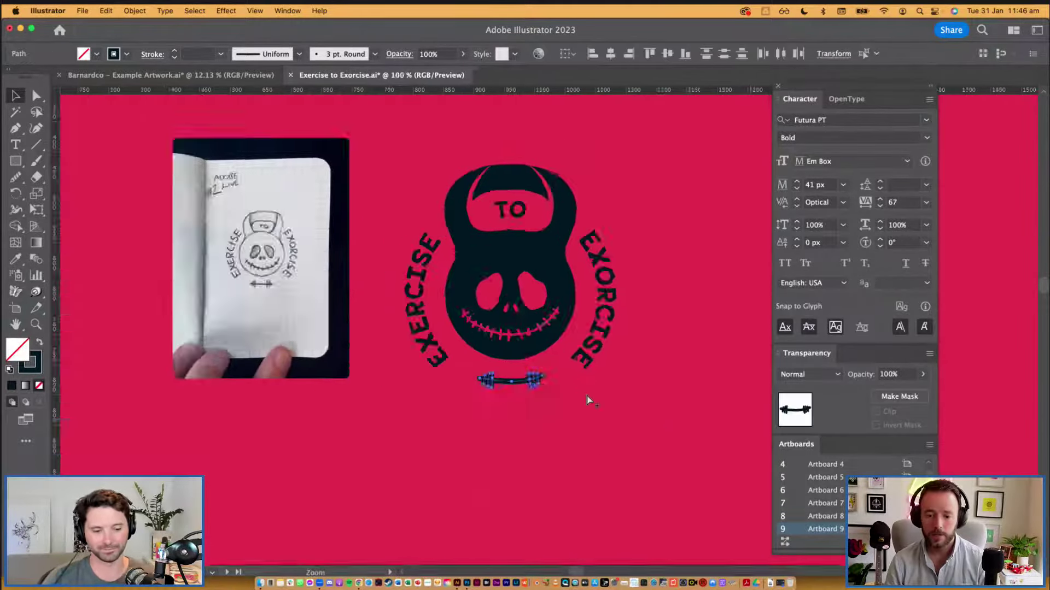
pyautogui.moveTo(323, 402); pyautogui.dragTo(756, 350)
pyautogui.click(457, 428)
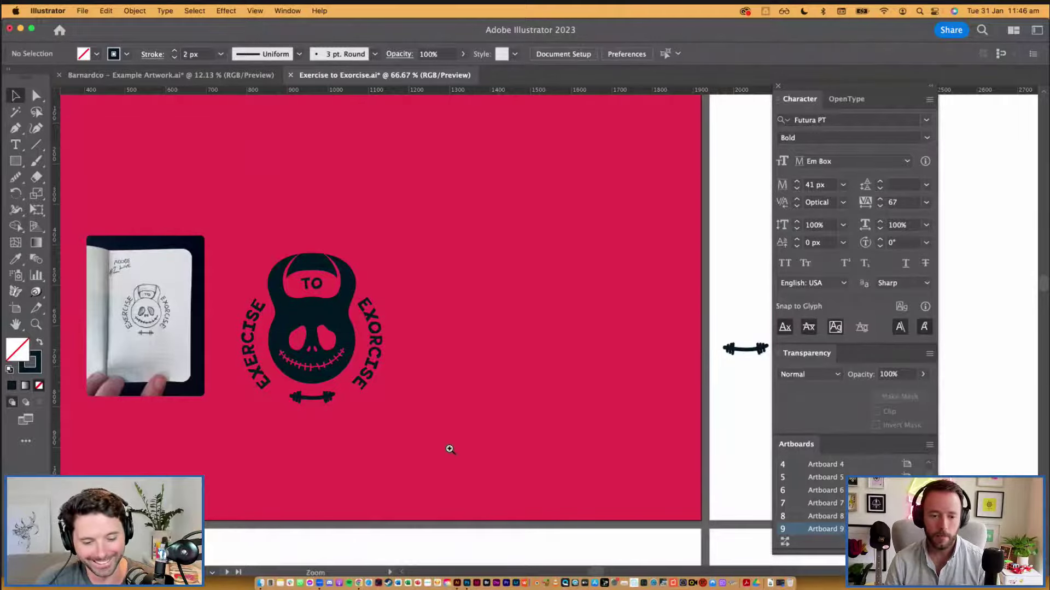
# Step: Convert the barbell strokes under the skull to outlines and unite them into a single filled compound path
pyautogui.scroll(5, 449, 449)
pyautogui.press('super+z')
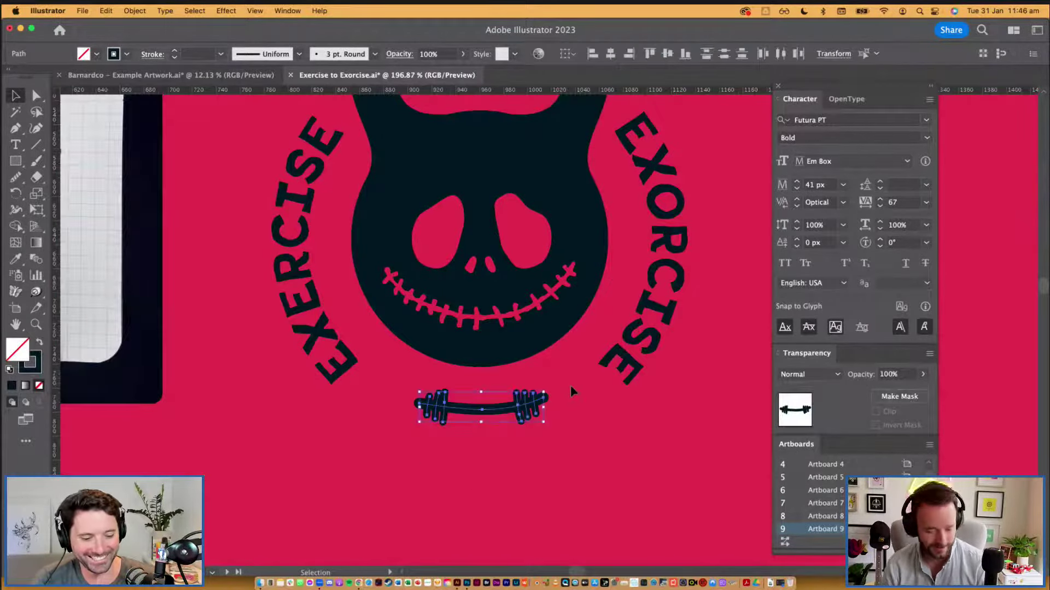
pyautogui.press('super+shift+z')
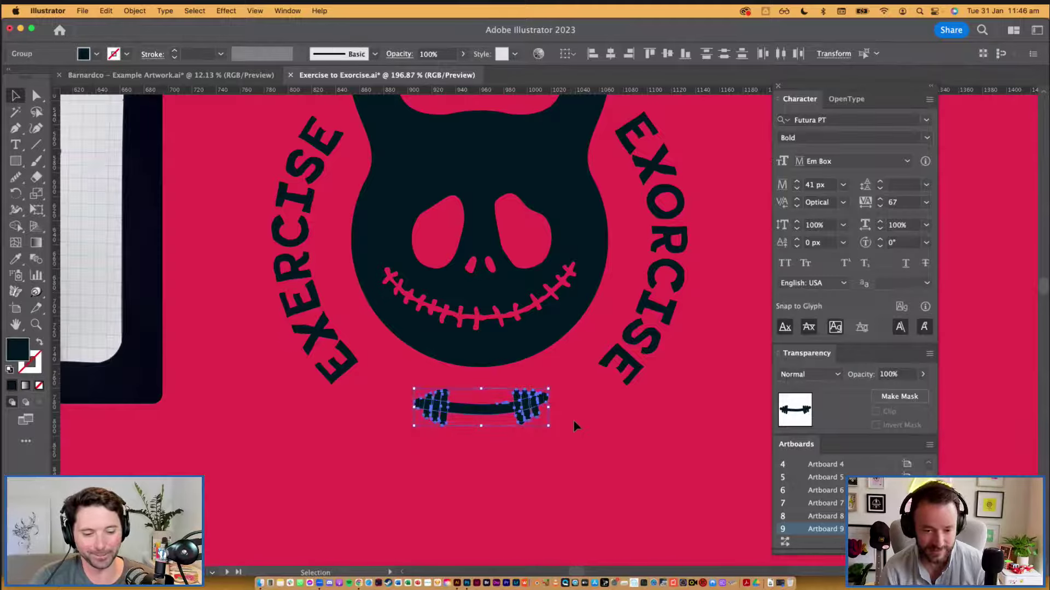
pyautogui.press('super+z')
pyautogui.press('super+z')
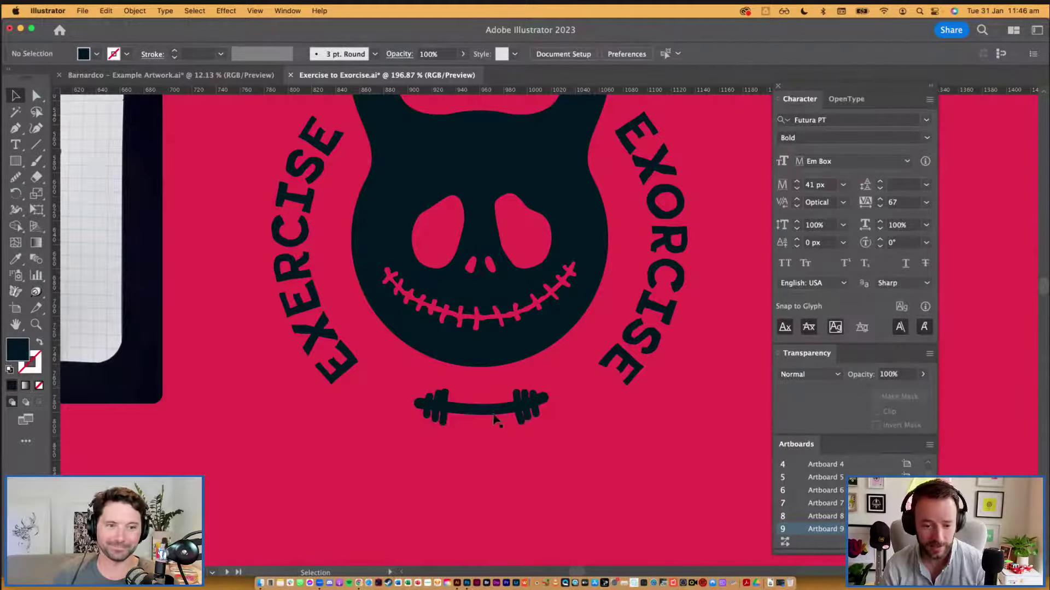
pyautogui.click(486, 415)
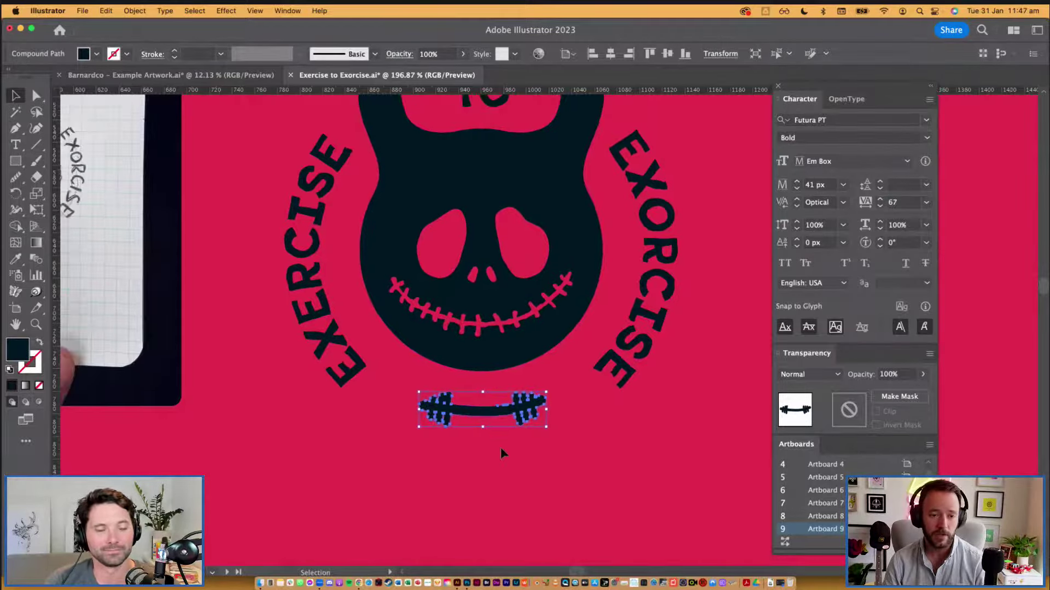
pyautogui.scroll(-3, 500, 447)
pyautogui.click(677, 293)
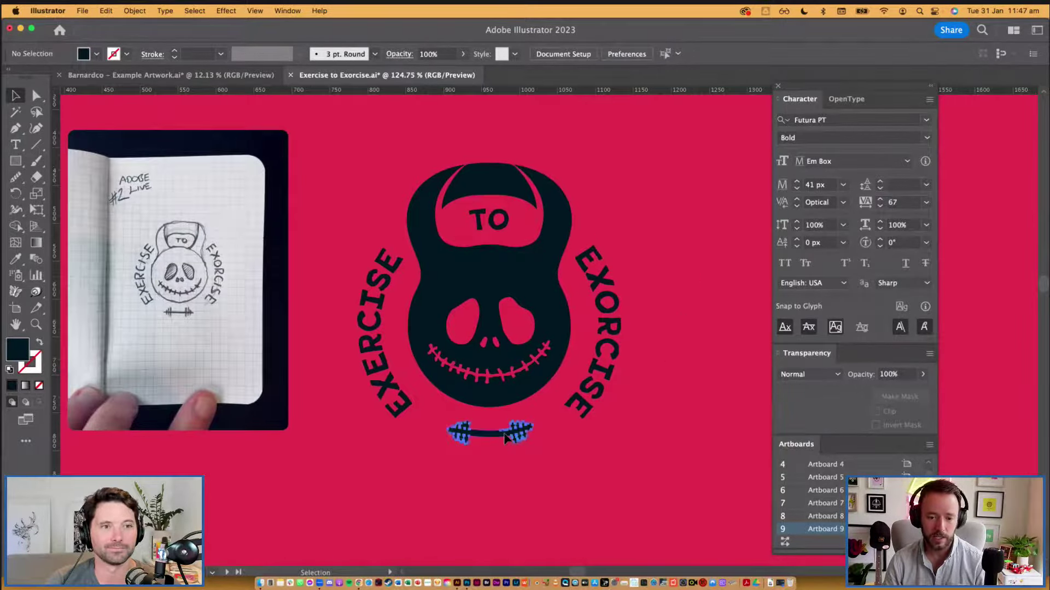
# Step: Select the skull-faced kettlebell and open the Color panel with its options for the fill
pyautogui.click(503, 432)
pyautogui.click(544, 282)
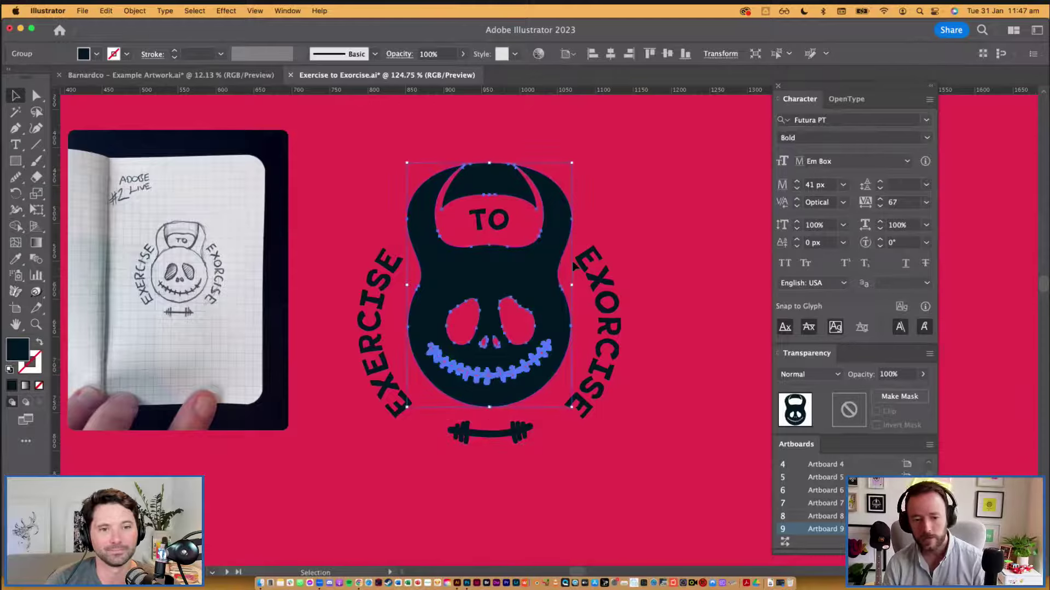
pyautogui.click(286, 11)
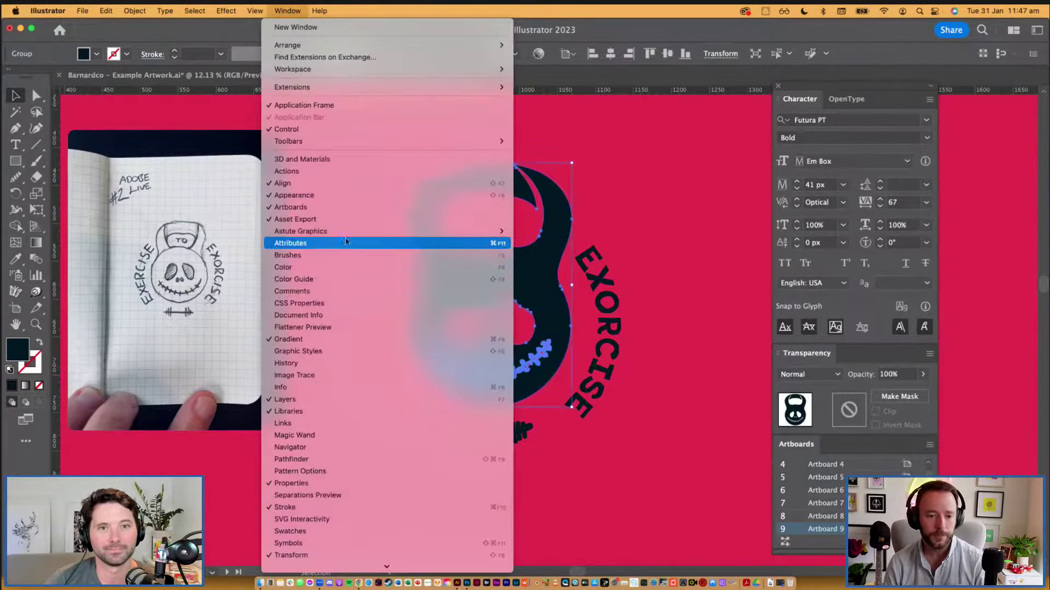
pyautogui.click(350, 267)
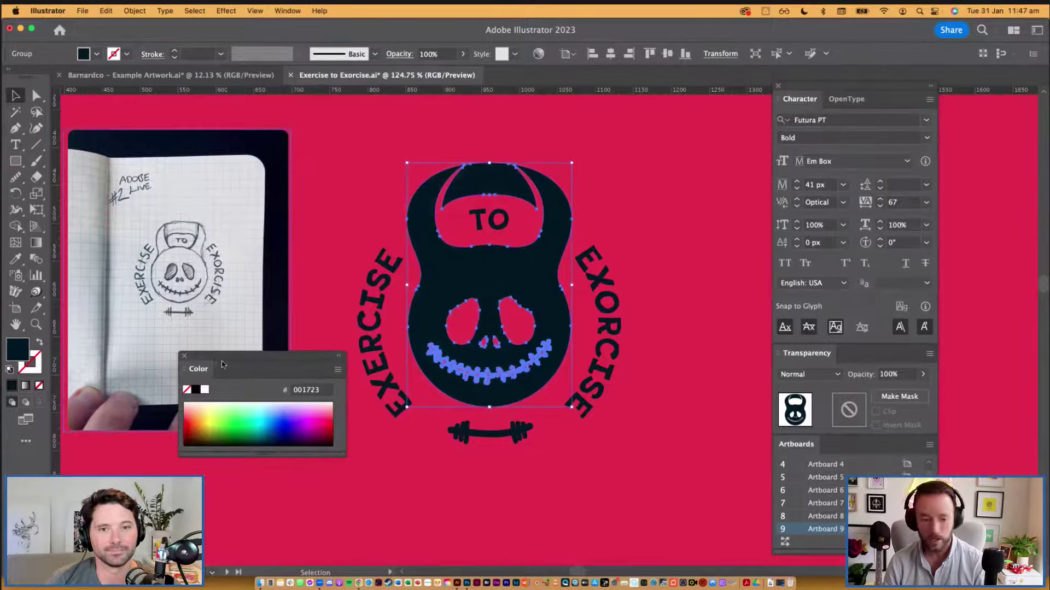
pyautogui.click(337, 373)
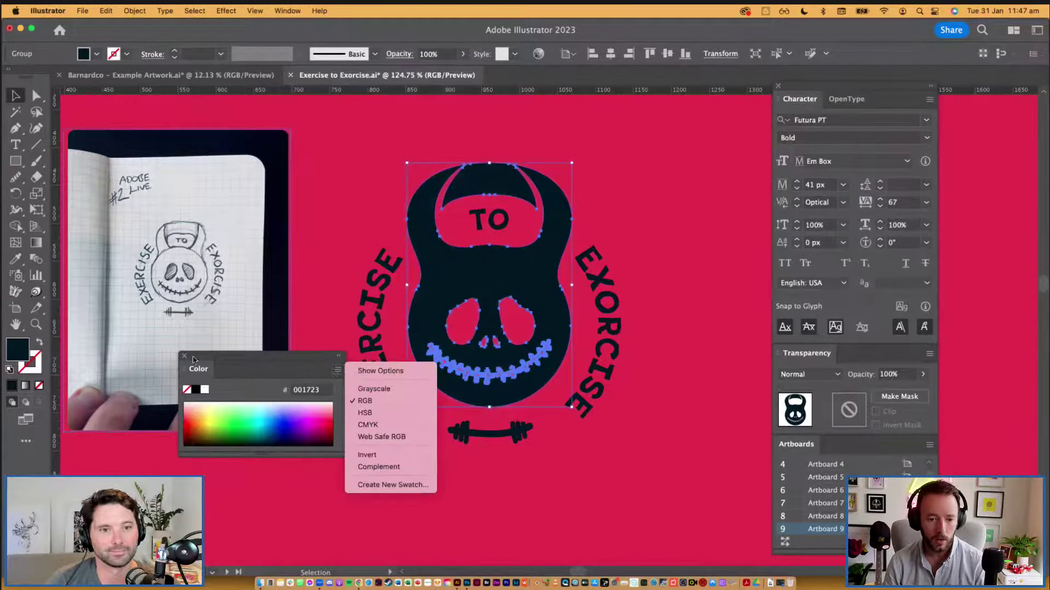
# Step: Save the kettlebell's dark navy fill as a new global process color swatch named R=0 G=23 B=35 1
pyautogui.click(96, 54)
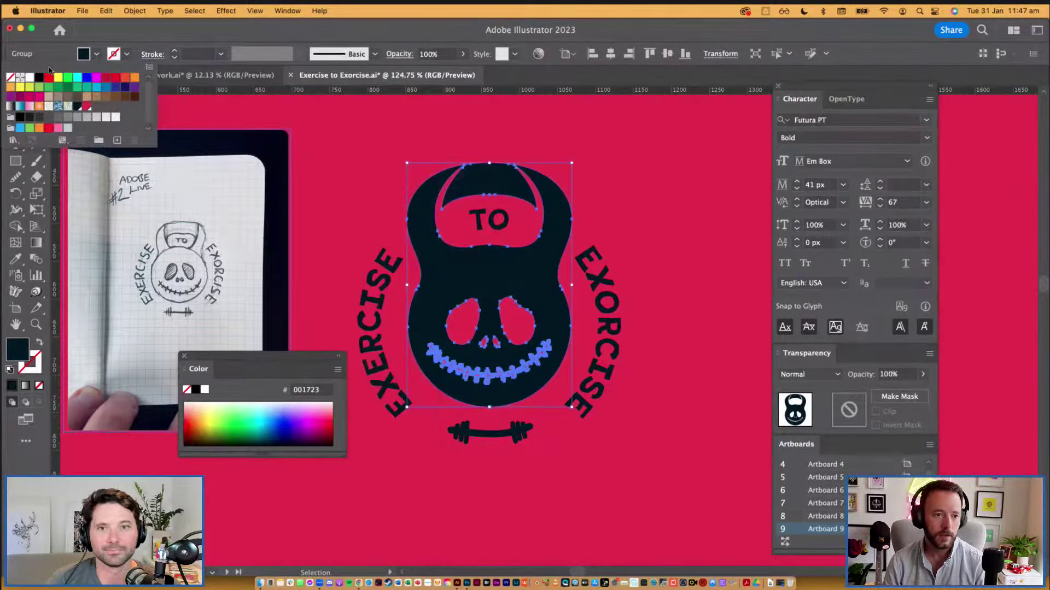
pyautogui.press('Escape')
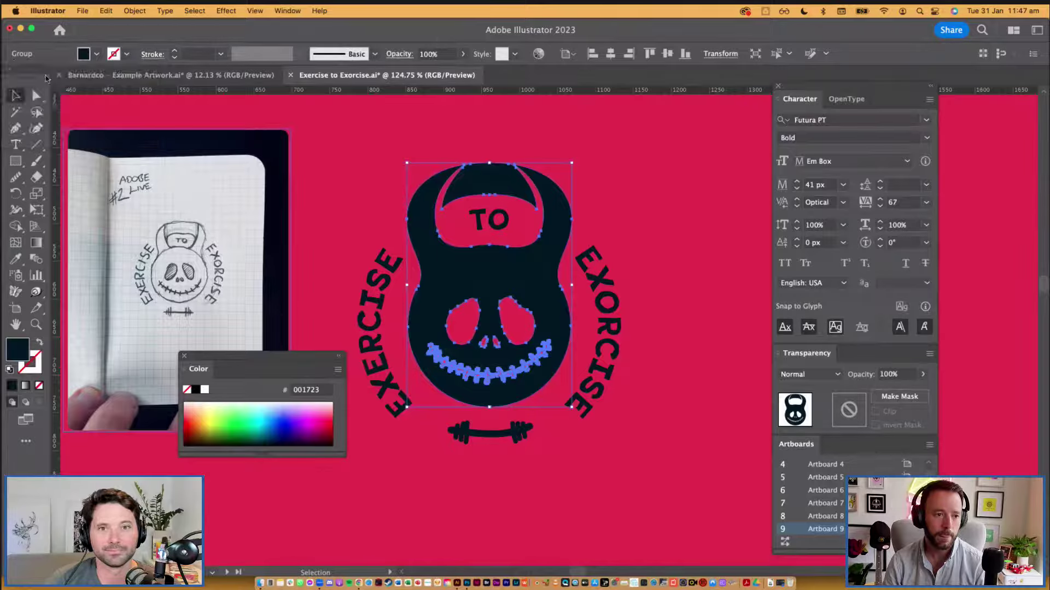
pyautogui.click(96, 54)
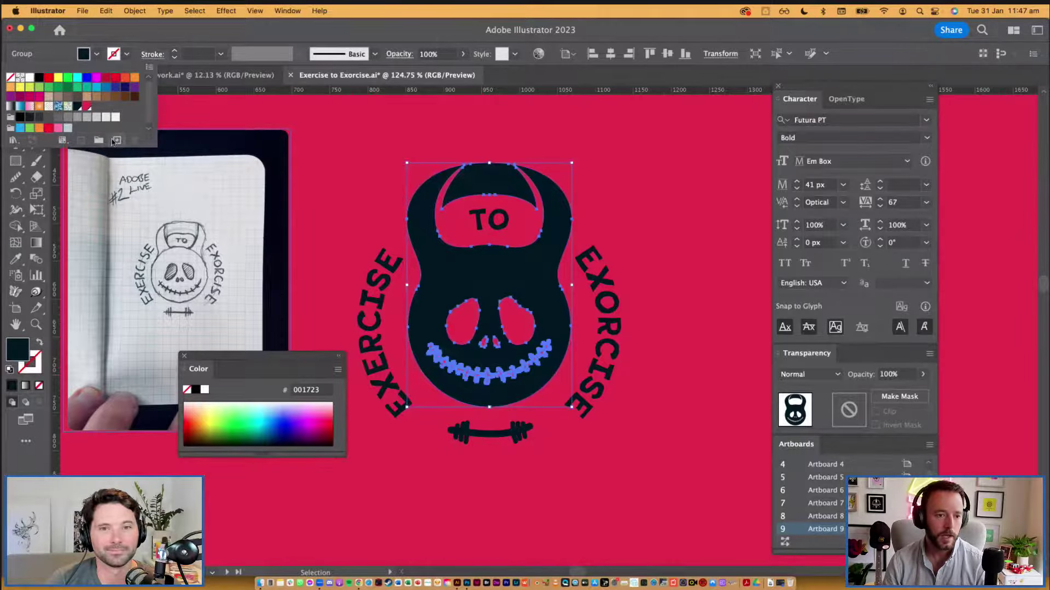
pyautogui.click(117, 140)
pyautogui.moveTo(526, 273); pyautogui.dragTo(694, 207)
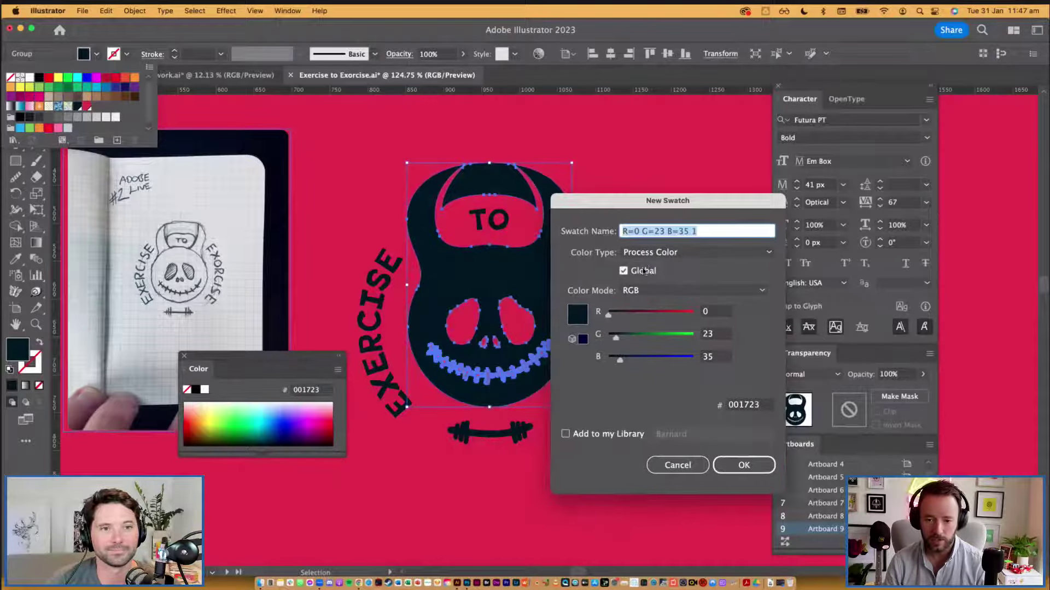
pyautogui.click(745, 465)
# Step: Apply the new global navy swatch to the barbell and both the EXERCISE and EXORCISE lettering
pyautogui.click(519, 430)
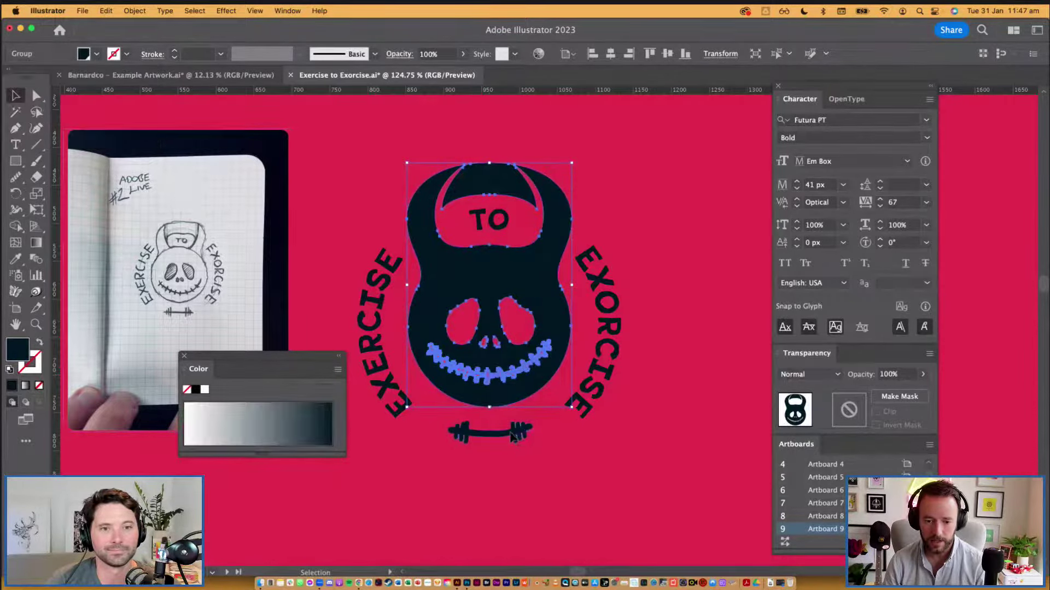
pyautogui.click(516, 435)
pyautogui.keyDown('shift'); pyautogui.click(583, 403); pyautogui.keyUp('shift')
pyautogui.keyDown('shift'); pyautogui.click(404, 364); pyautogui.keyUp('shift')
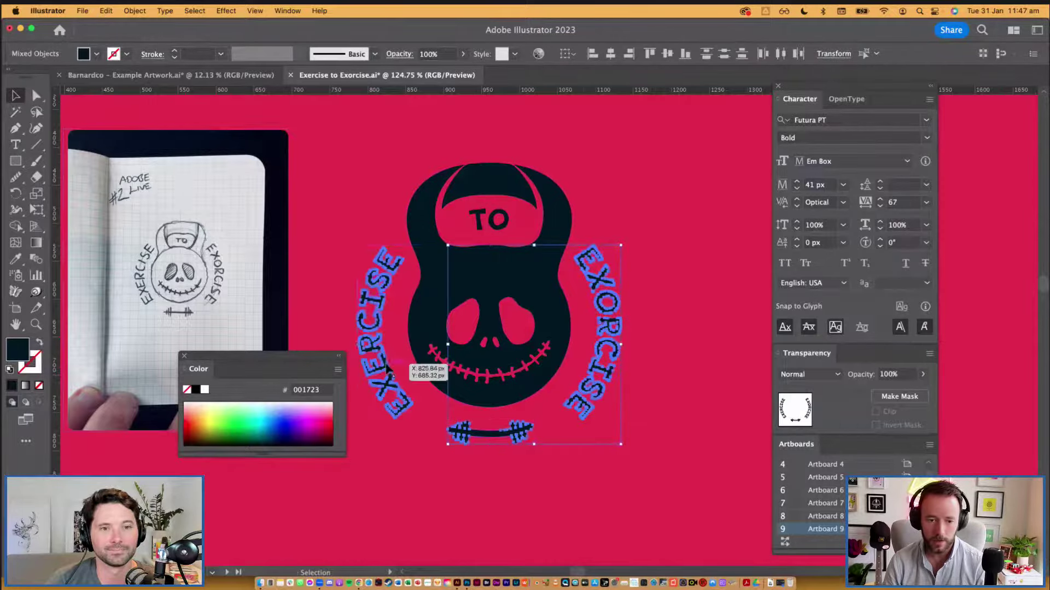
pyautogui.click(96, 54)
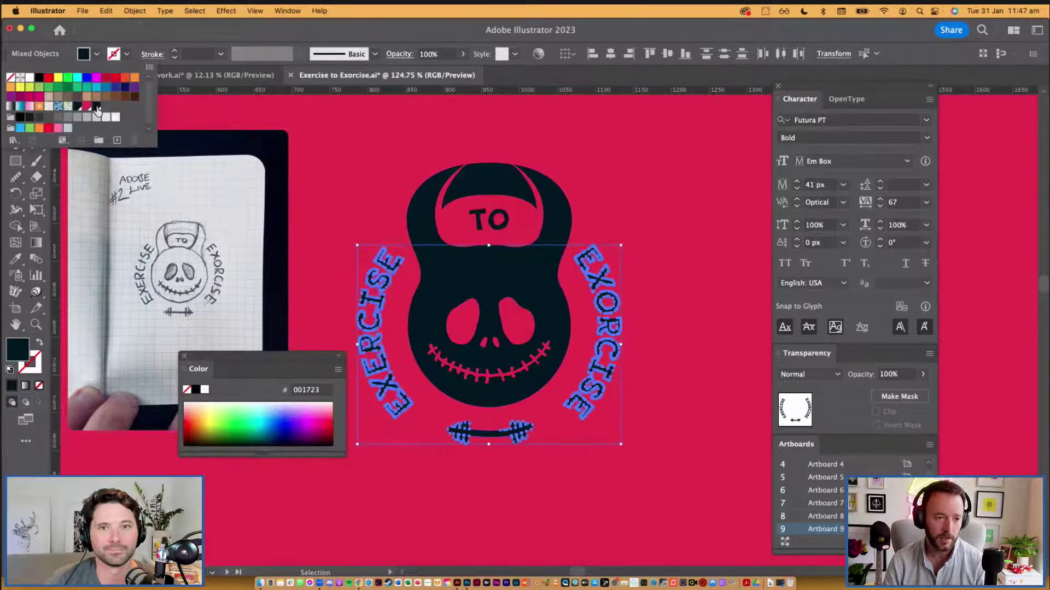
pyautogui.click(97, 107)
pyautogui.click(741, 198)
pyautogui.click(690, 249)
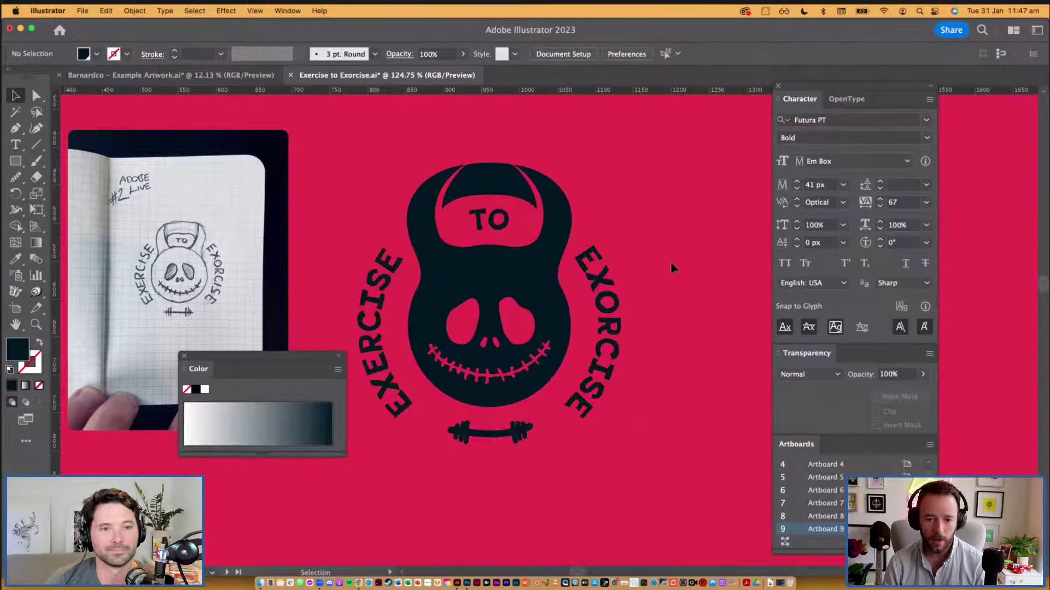
# Step: Try raising the global navy swatch's red value to 55 in Swatch Options with the preview on
pyautogui.moveTo(257, 361); pyautogui.dragTo(224, 401)
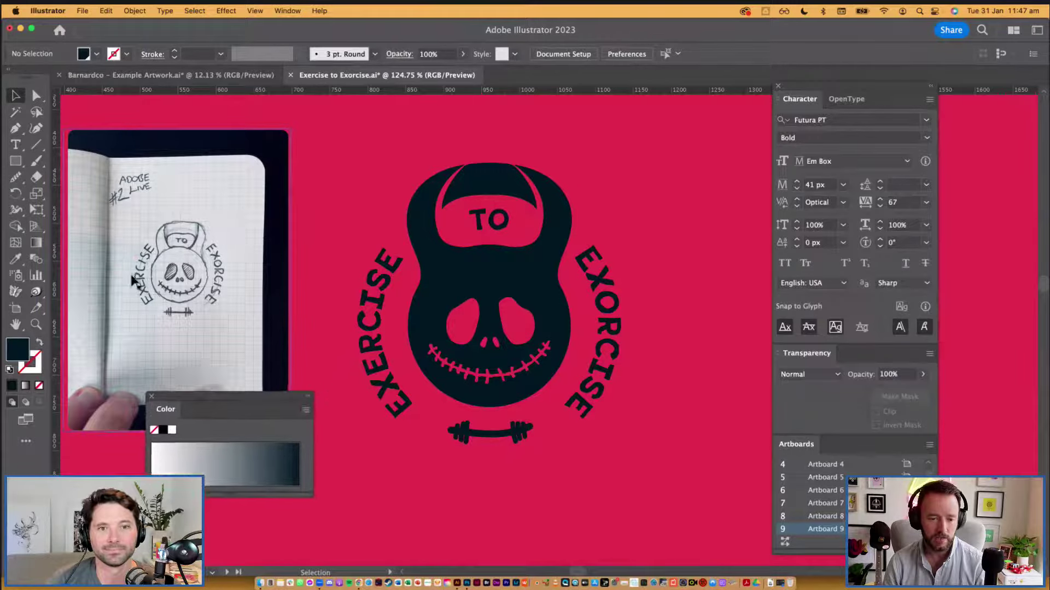
pyautogui.click(97, 55)
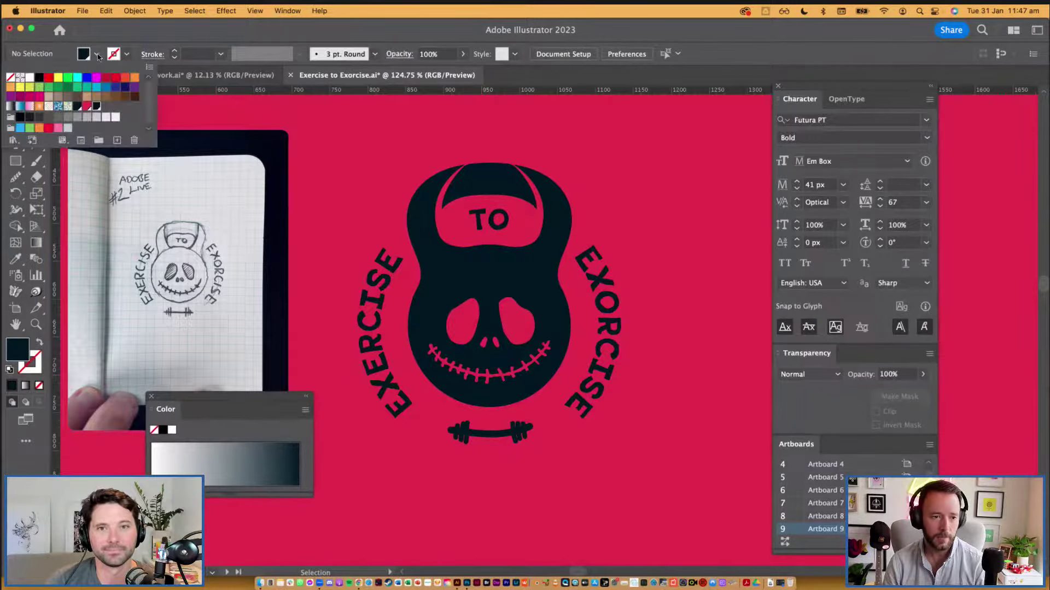
pyautogui.doubleClick(96, 106)
pyautogui.moveTo(589, 266); pyautogui.dragTo(824, 196)
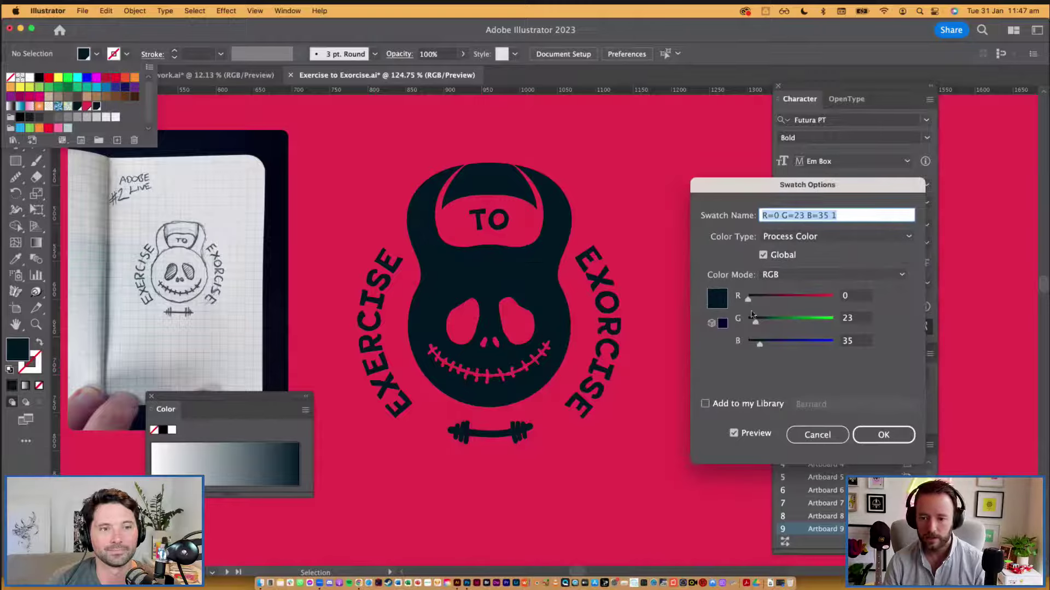
pyautogui.moveTo(748, 299)
pyautogui.mouseDown()
pyautogui.moveTo(799, 304)
pyautogui.moveTo(747, 300)
pyautogui.mouseUp()
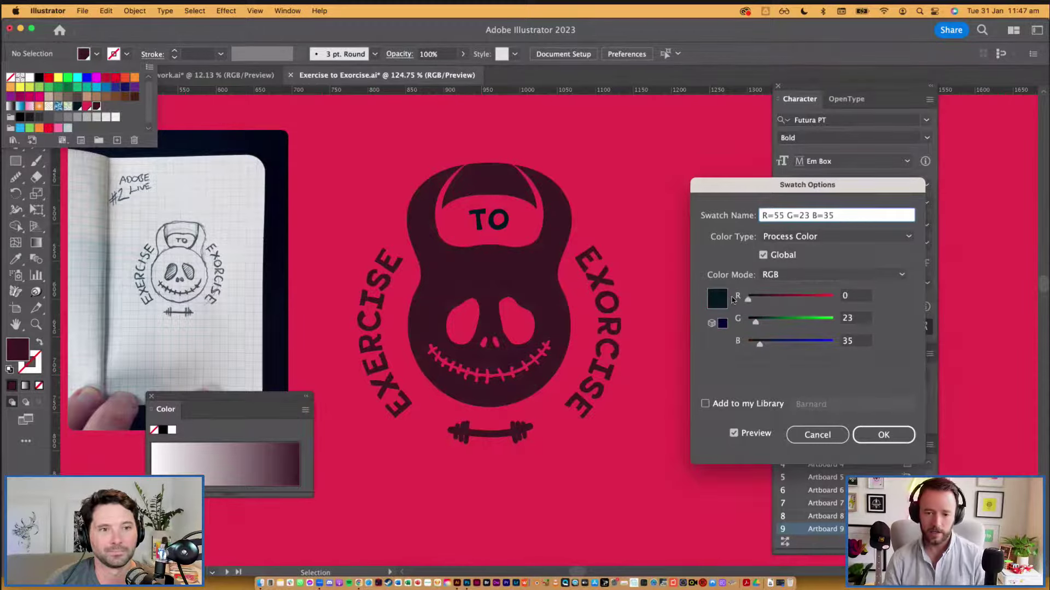
pyautogui.press('Return')
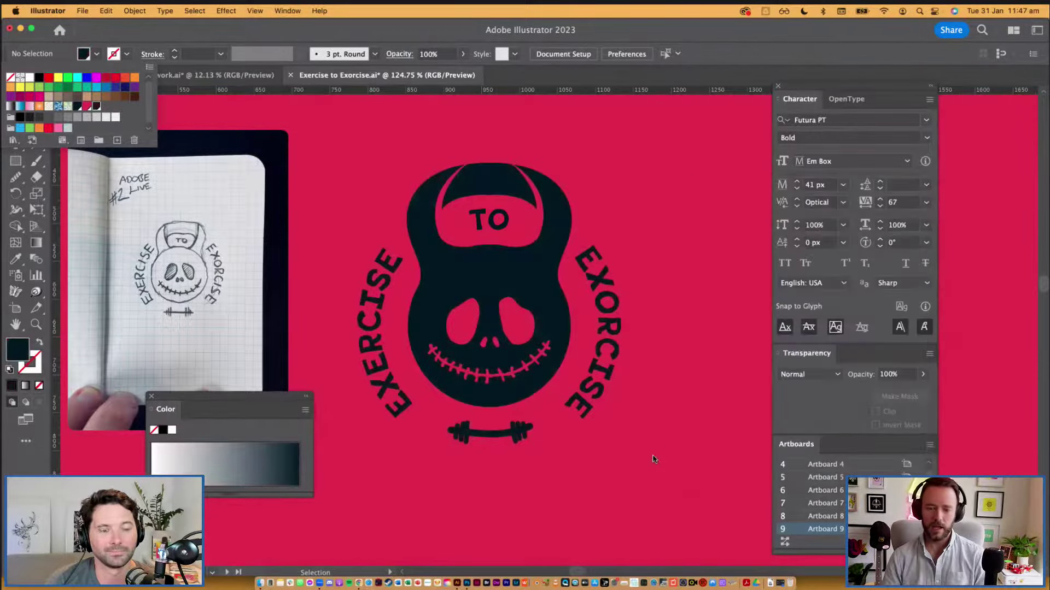
# Step: Nudge the TO lettering slightly down inside the kettlebell handle and close the Color panel
pyautogui.scroll(-3, 612, 444)
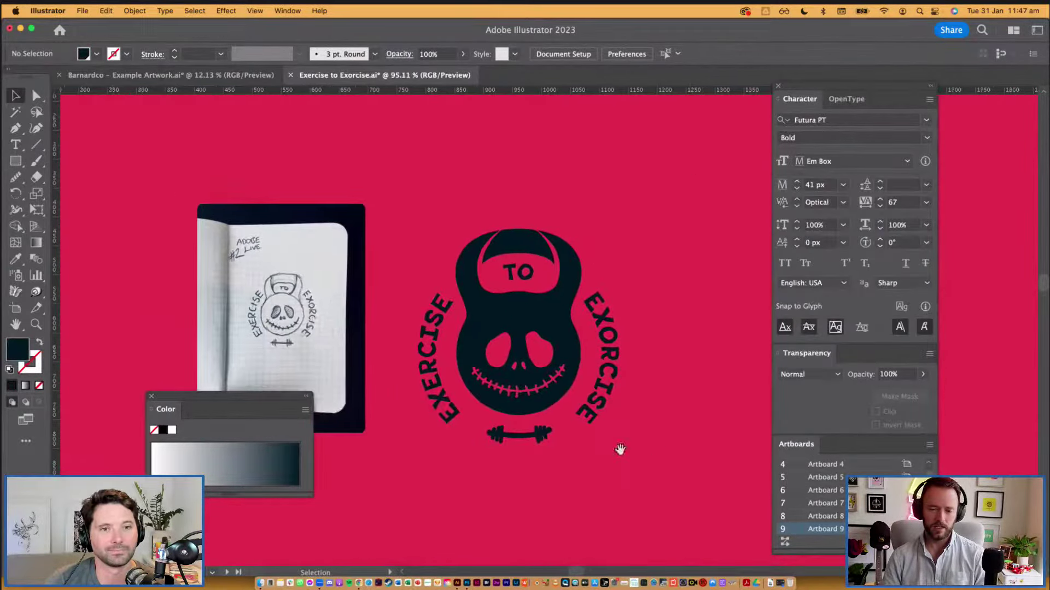
pyautogui.scroll(-1, 627, 436)
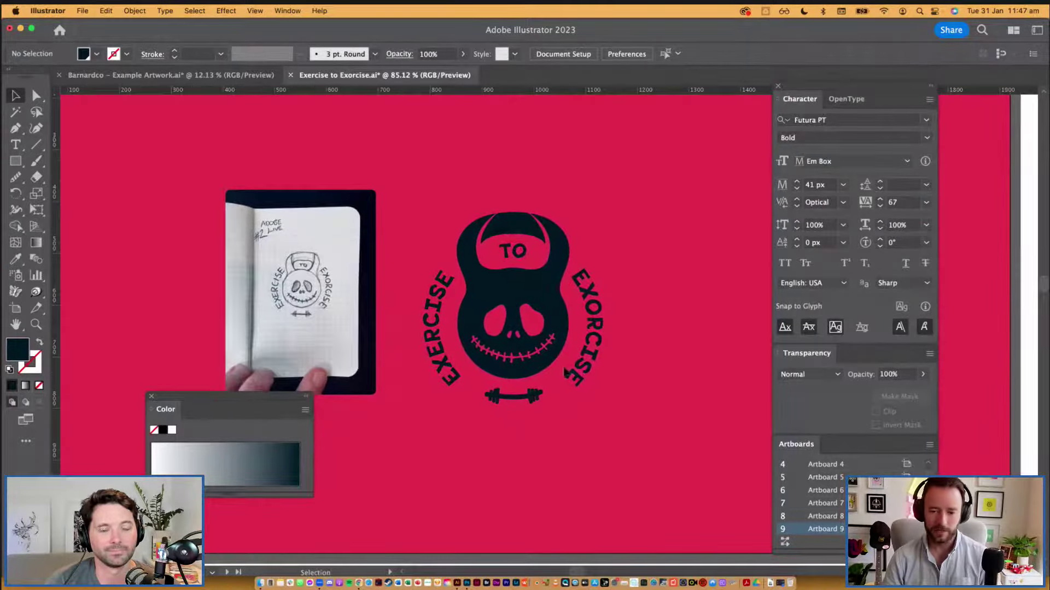
pyautogui.press('super+1')
pyautogui.hscroll(2, 520, 356)
pyautogui.scroll(1, 519, 356)
pyautogui.moveTo(594, 423); pyautogui.dragTo(533, 398)
pyautogui.click(598, 405)
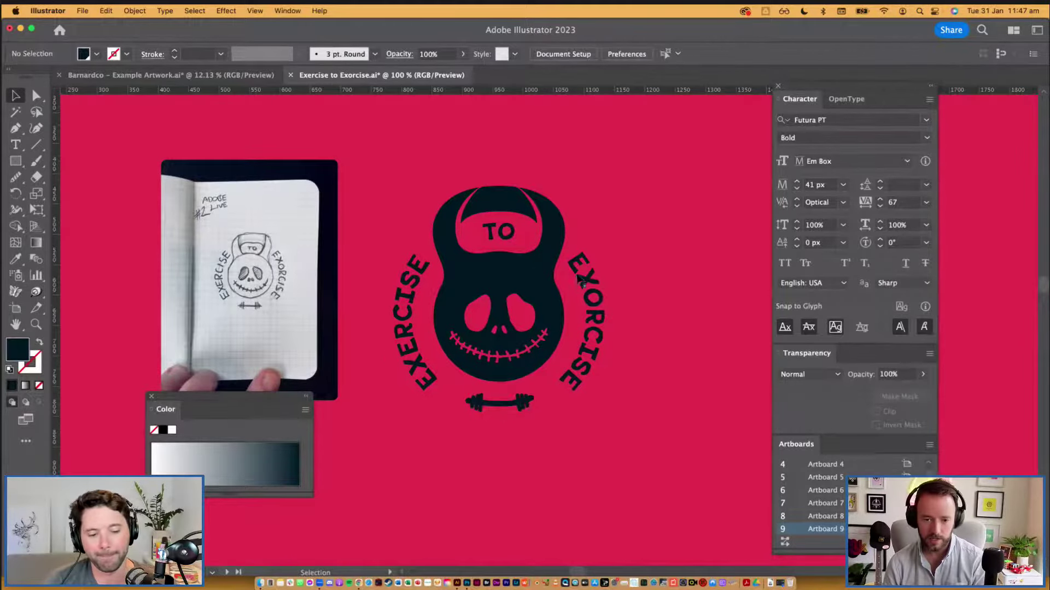
pyautogui.click(506, 234)
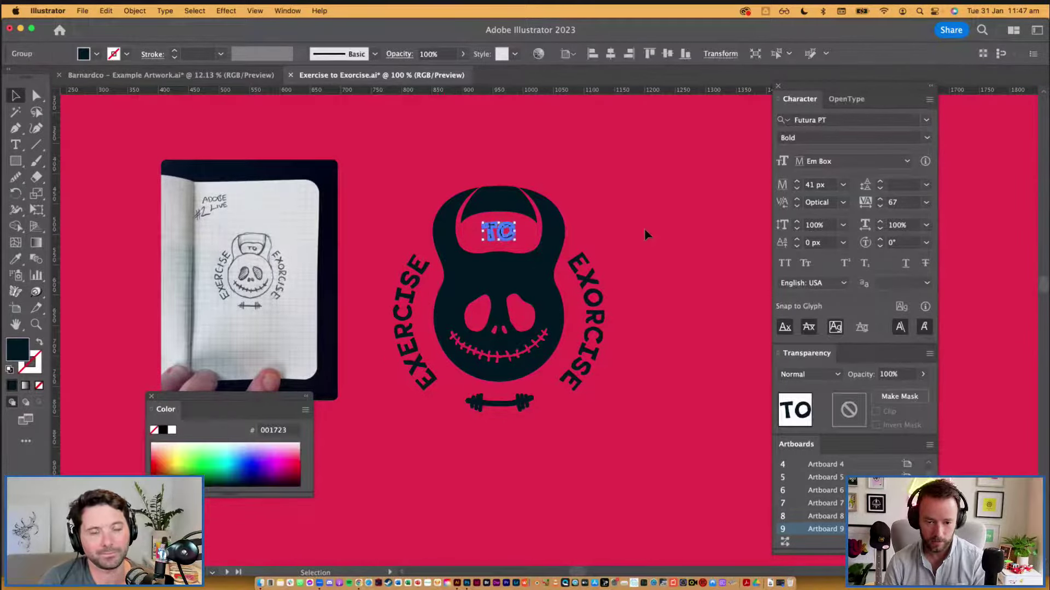
pyautogui.hotkey('shift', 'Down')
pyautogui.press('Up')
pyautogui.press('Up')
pyautogui.press('Up')
pyautogui.press('Up')
pyautogui.press('Up')
pyautogui.press('Up')
pyautogui.press('Up')
pyautogui.press('Up')
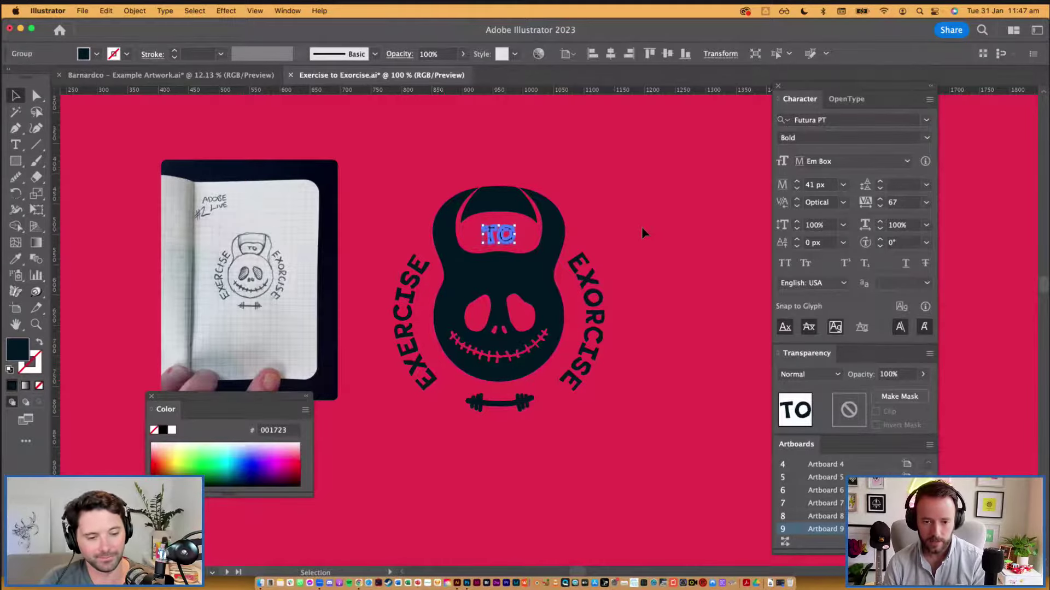
pyautogui.click(672, 290)
pyautogui.scroll(-2, 667, 291)
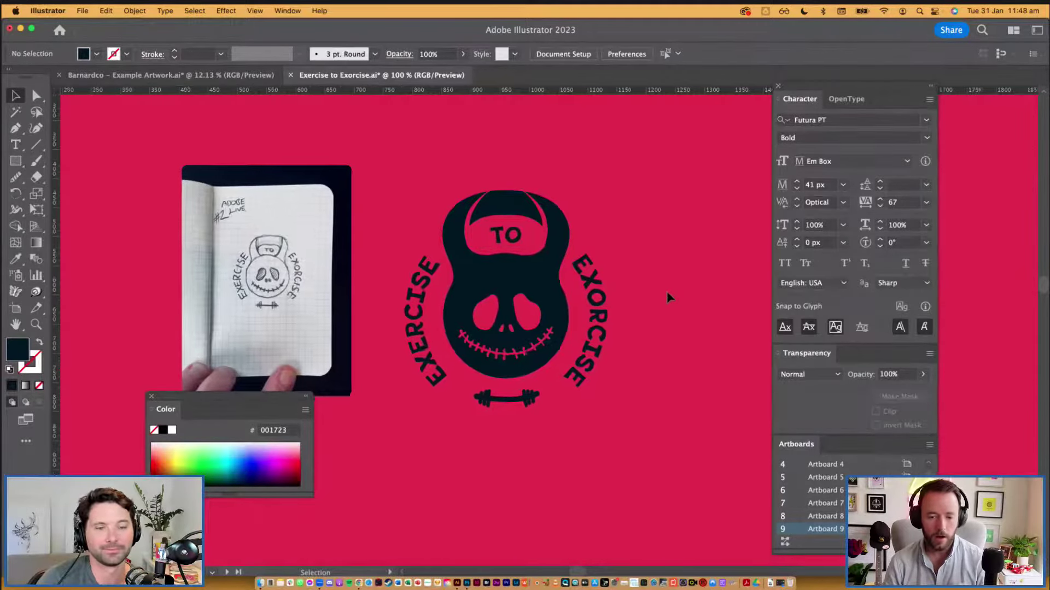
pyautogui.click(151, 398)
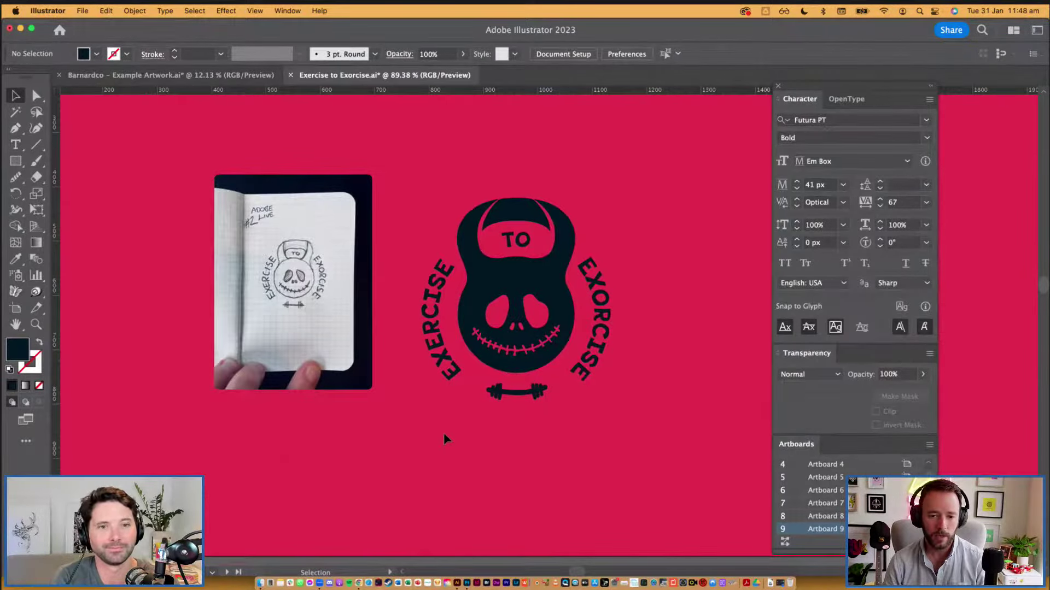
# Step: Group the whole kettlebell badge with its lettering and barbell and centre it vertically on the crimson artboard
pyautogui.scroll(-3, 444, 432)
pyautogui.moveTo(613, 413); pyautogui.dragTo(585, 407)
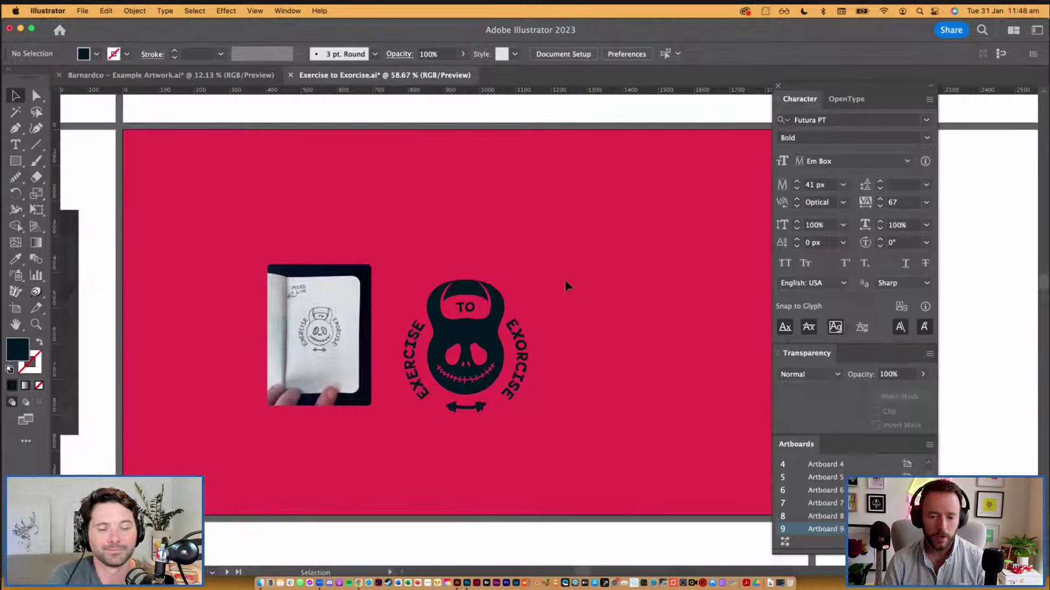
pyautogui.moveTo(391, 428); pyautogui.dragTo(415, 409)
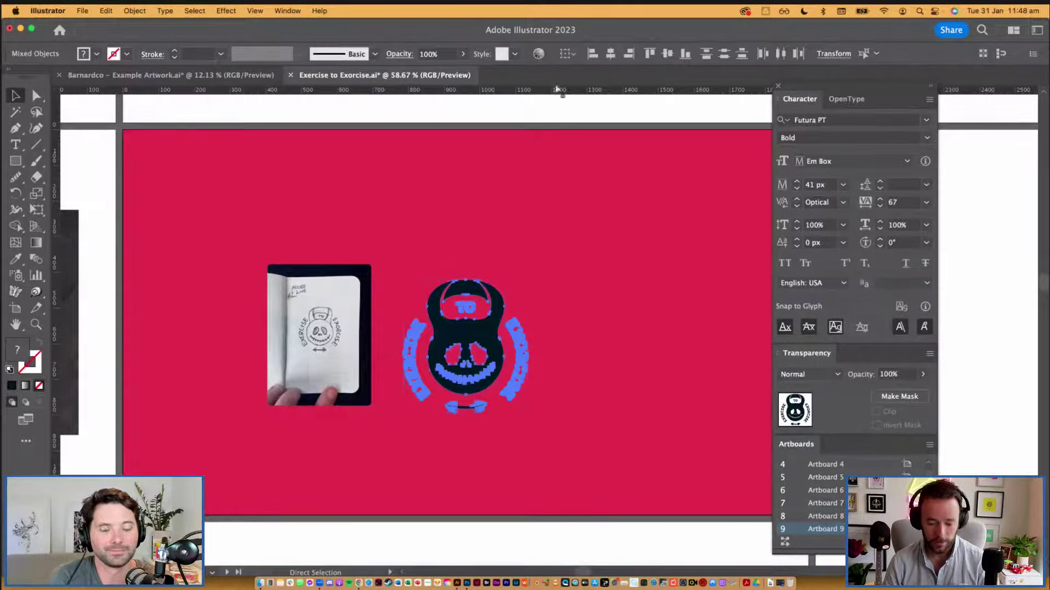
pyautogui.click(667, 53)
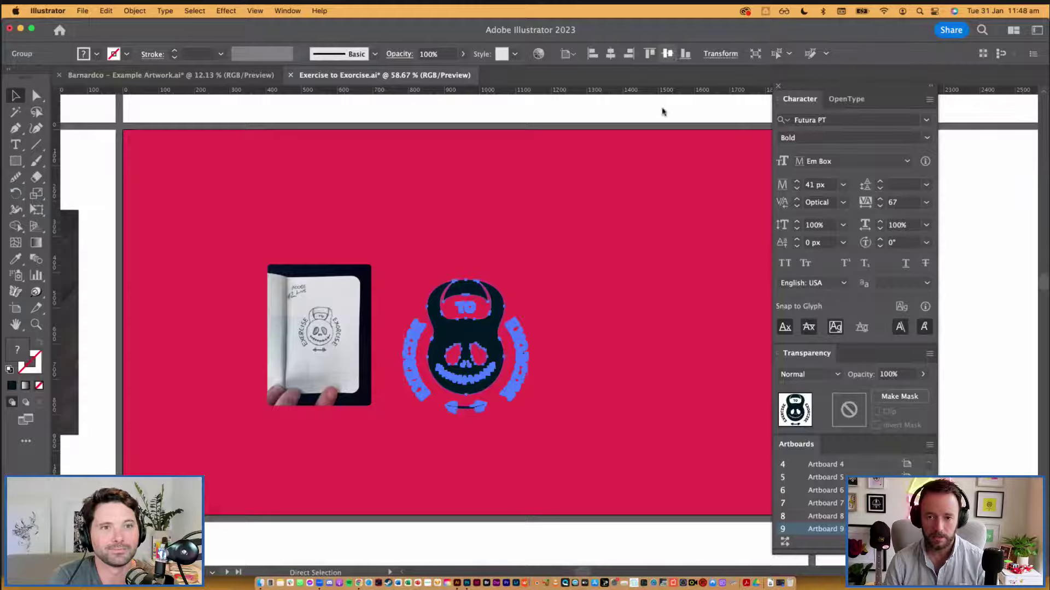
pyautogui.click(583, 280)
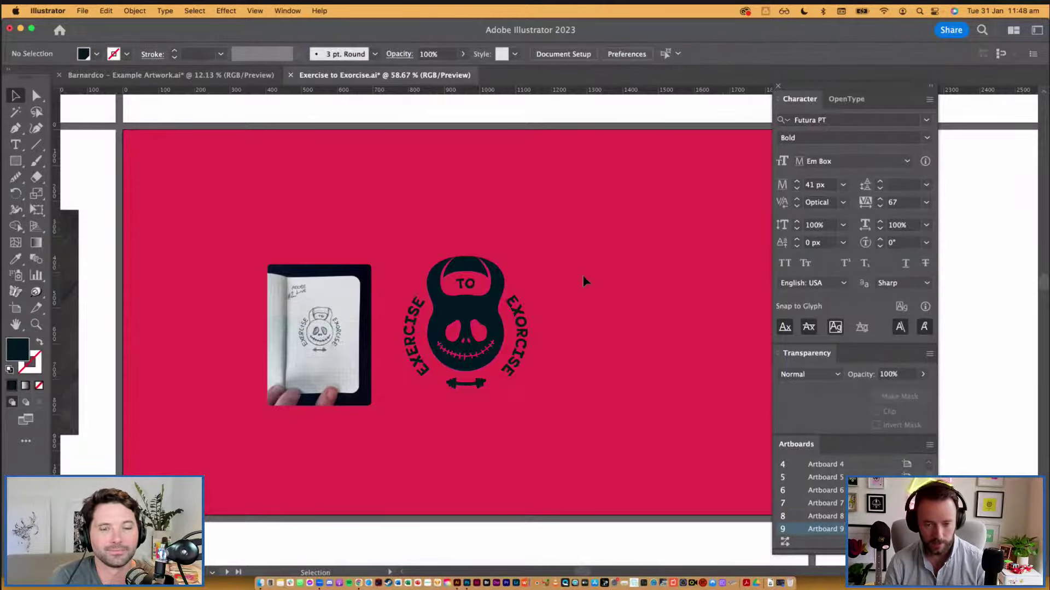
# Step: Copy the upper grunge texture image from the artboard with the font name and colour dots, and return to the badge
pyautogui.scroll(-5, 582, 277)
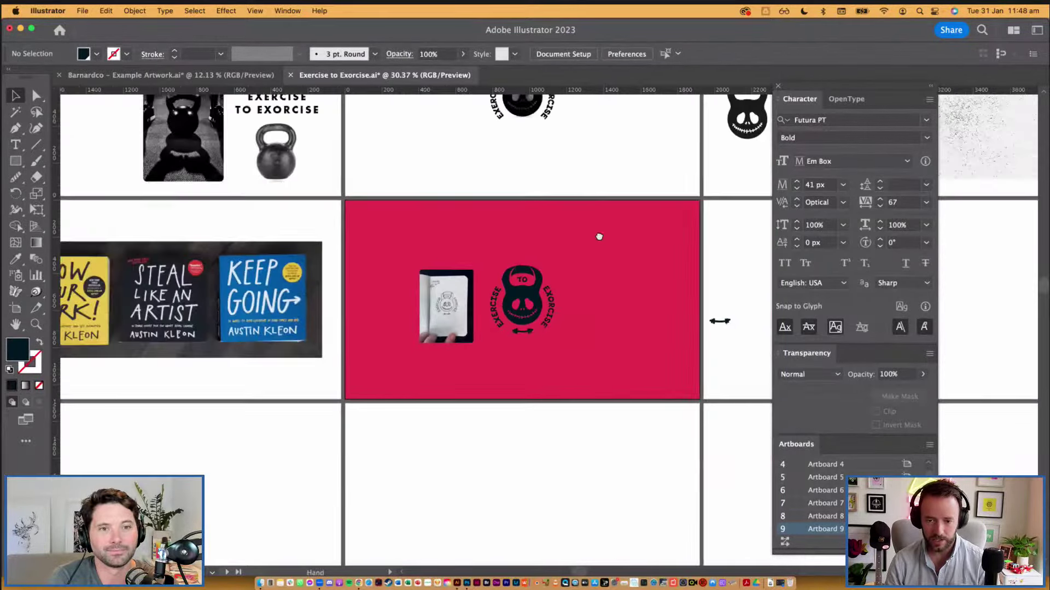
pyautogui.hscroll(6, 600, 237)
pyautogui.scroll(2, 599, 236)
pyautogui.moveTo(597, 275); pyautogui.dragTo(414, 328)
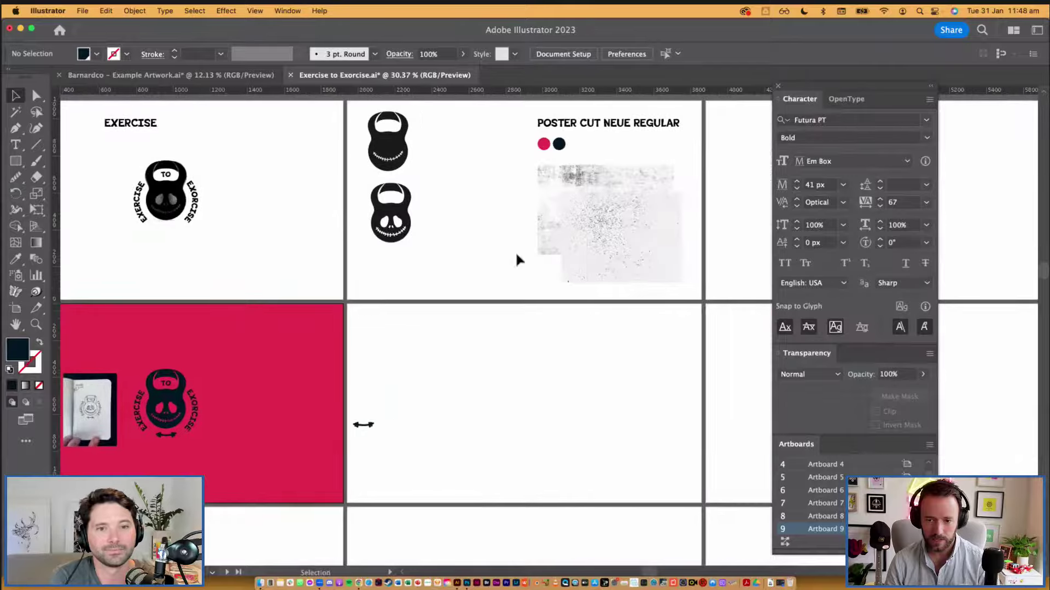
pyautogui.click(555, 171)
pyautogui.hscroll(-5, 324, 412)
pyautogui.scroll(-3, 323, 412)
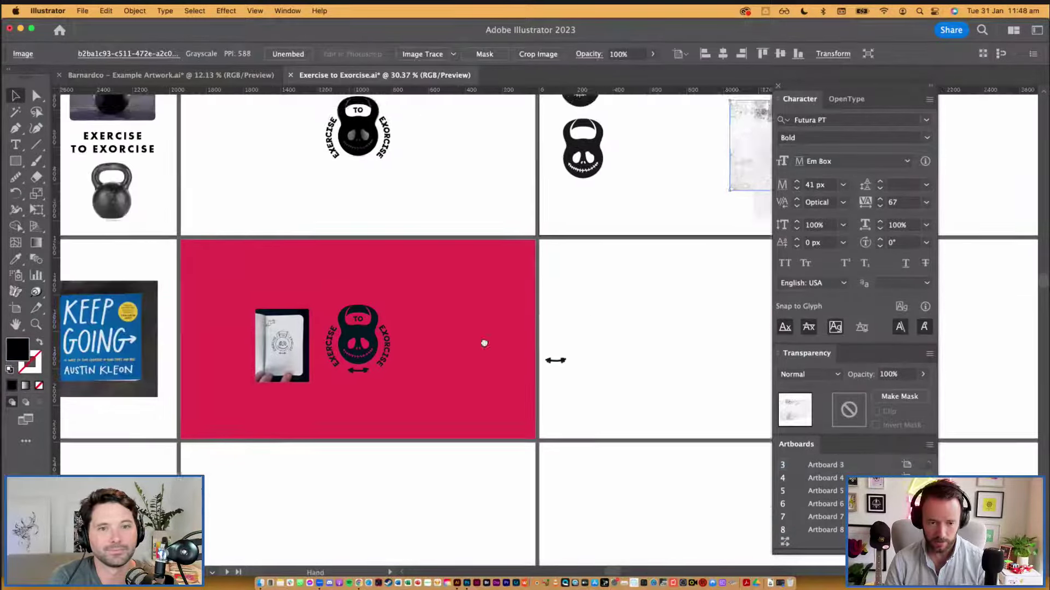
pyautogui.moveTo(511, 403); pyautogui.dragTo(535, 373)
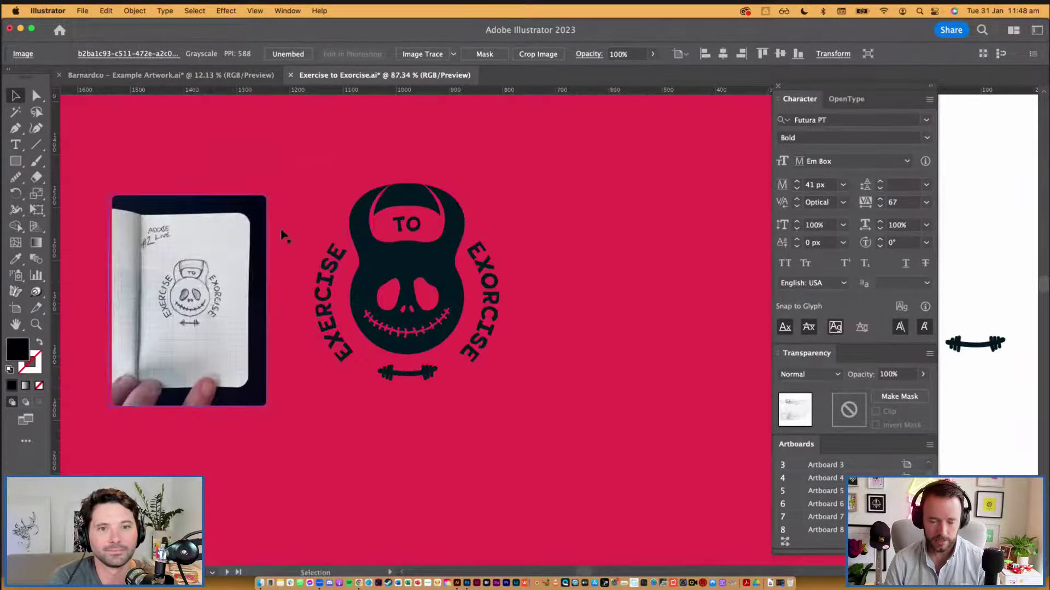
# Step: Move the notebook sketch photo off the crimson artboard onto the white artboard above, and hide the panels around the badge
pyautogui.scroll(5, 282, 235)
pyautogui.press('super+minus')
pyautogui.press('super+minus')
pyautogui.scroll(3, 459, 377)
pyautogui.moveTo(459, 383); pyautogui.dragTo(351, 157)
pyautogui.scroll(3, 510, 431)
pyautogui.scroll(3, 609, 468)
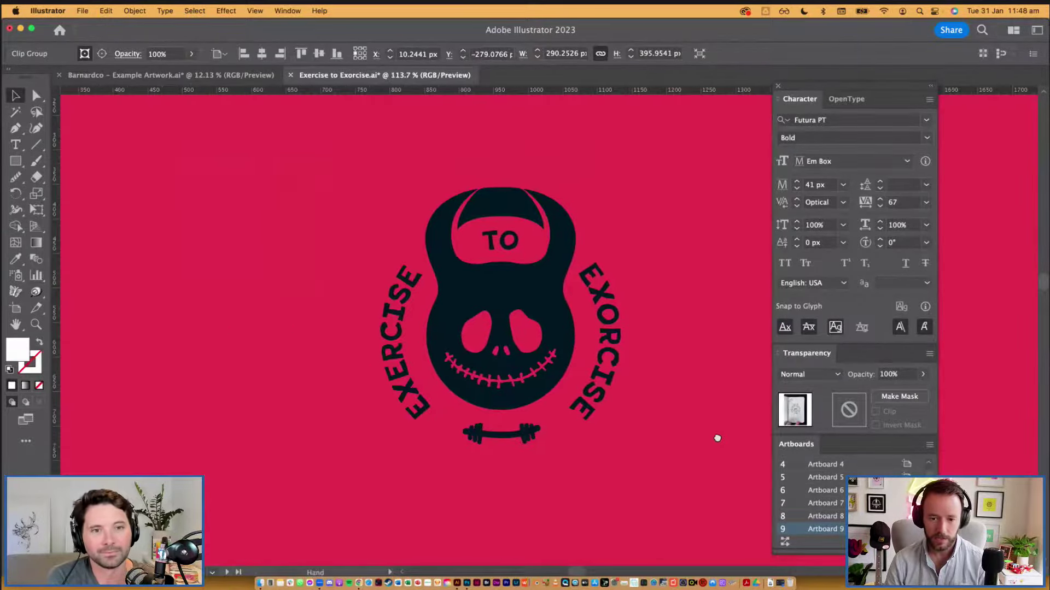
pyautogui.moveTo(717, 438); pyautogui.dragTo(724, 440)
pyautogui.hotkey('shift', 'Tab')
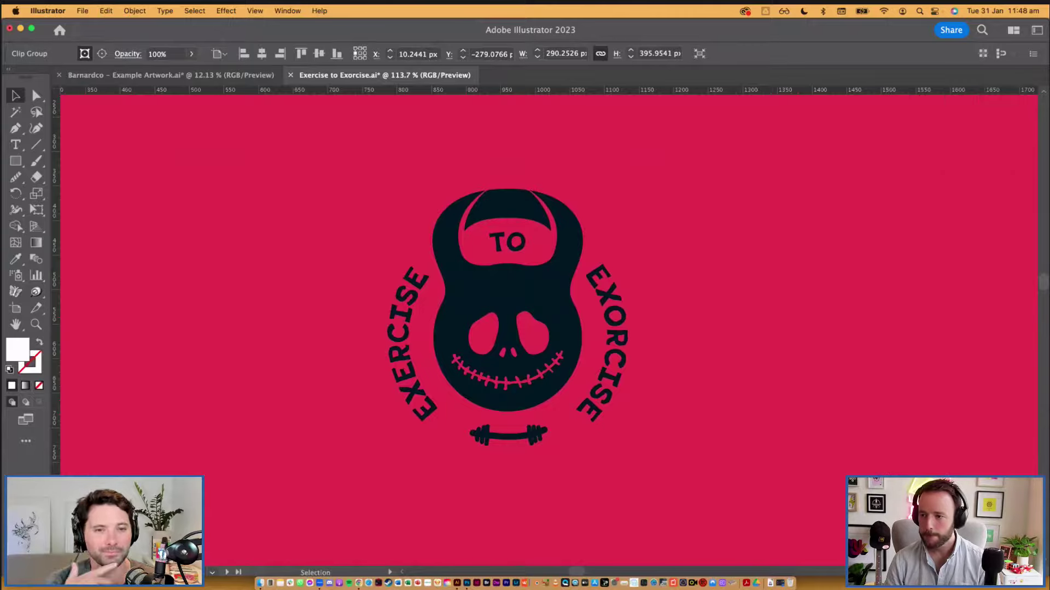
pyautogui.scroll(2, 528, 306)
pyautogui.click(682, 297)
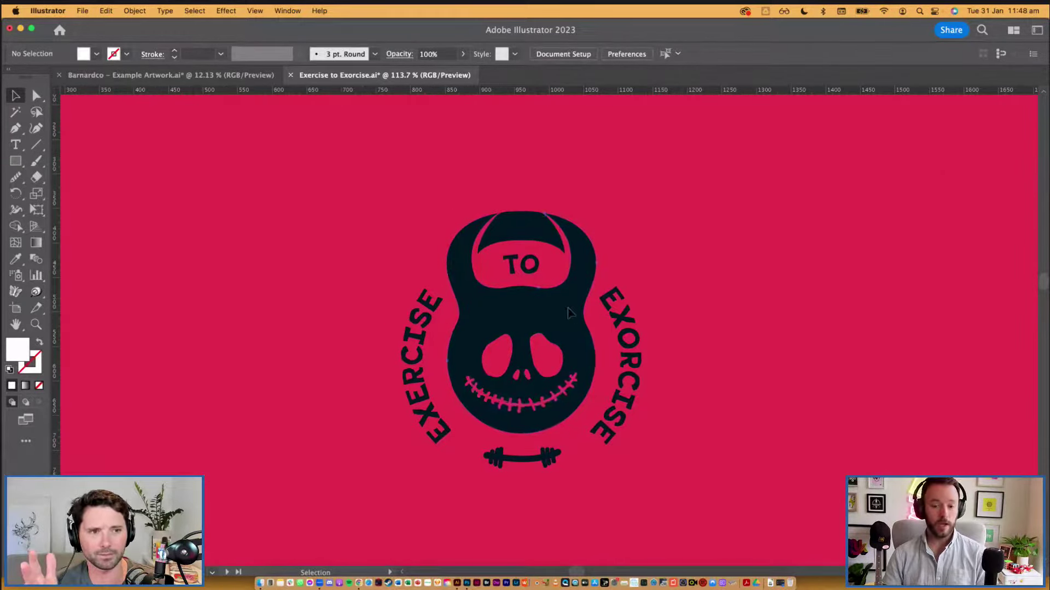
# Step: Unite all the badge's shapes, lettering and barbell with the Pathfinder Unite mode
pyautogui.click(640, 310)
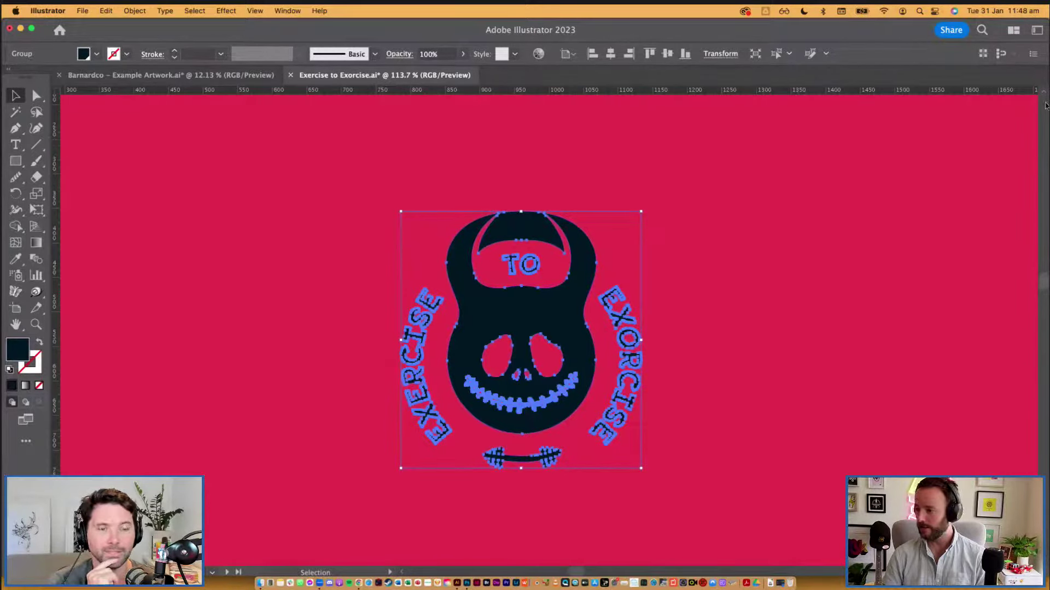
pyautogui.click(286, 11)
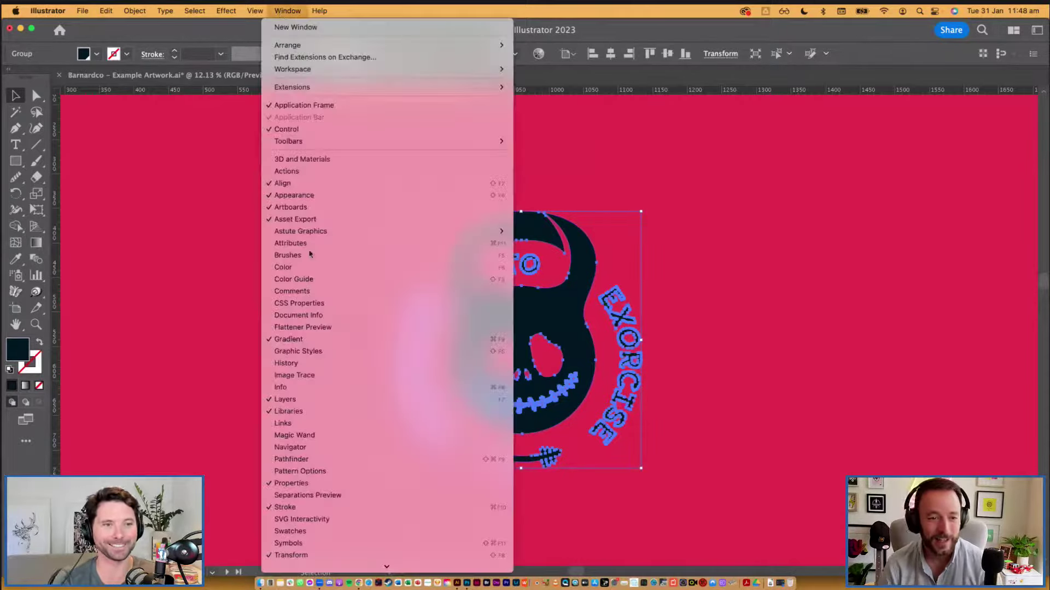
pyautogui.click(339, 459)
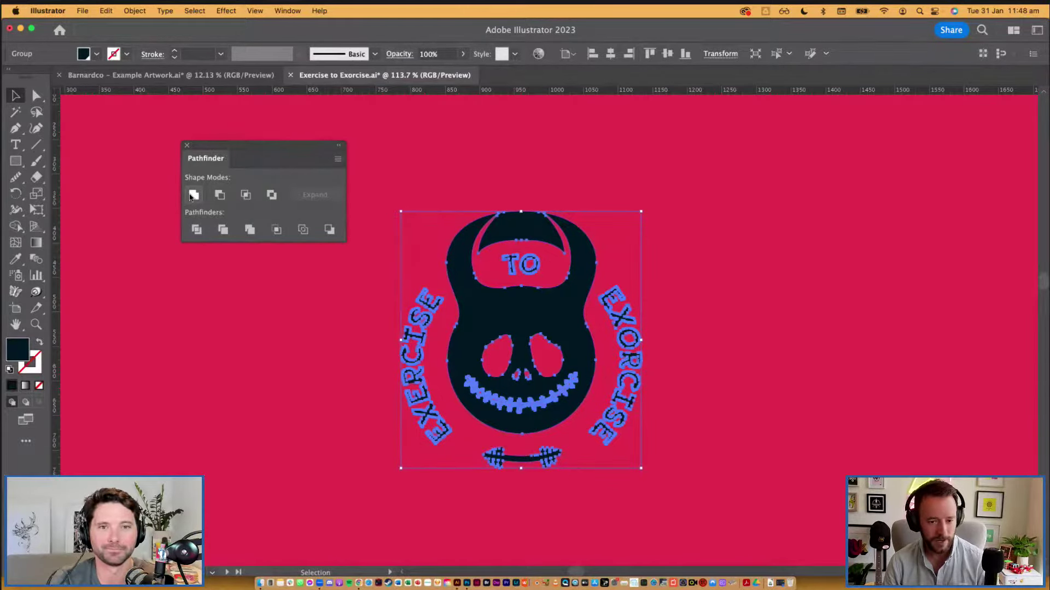
pyautogui.click(193, 196)
pyautogui.click(623, 177)
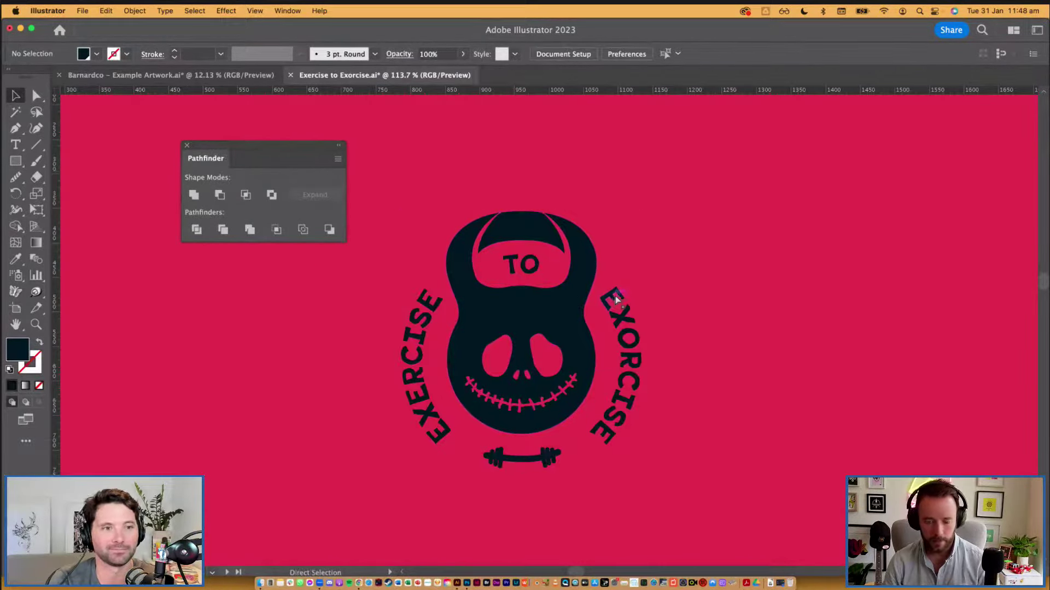
# Step: Paste the grunge texture over the badge and select it together with the badge artwork
pyautogui.press('super+v')
pyautogui.moveTo(674, 310); pyautogui.dragTo(636, 326)
pyautogui.press('super+a')
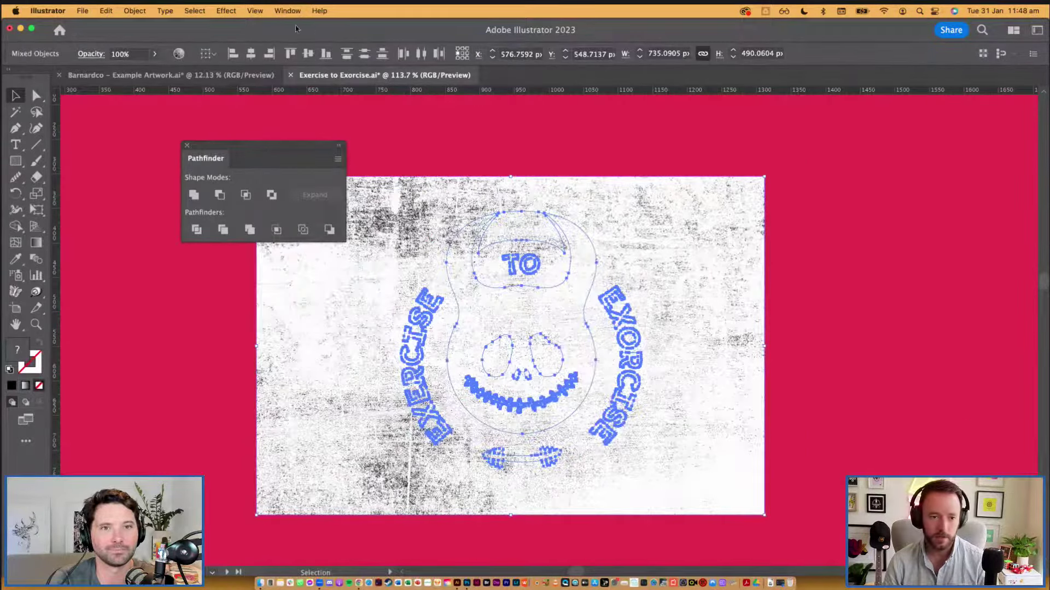
# Step: Make an opacity mask from the grunge texture for the badge, closing the Pathfinder and Appearance panels
pyautogui.click(287, 10)
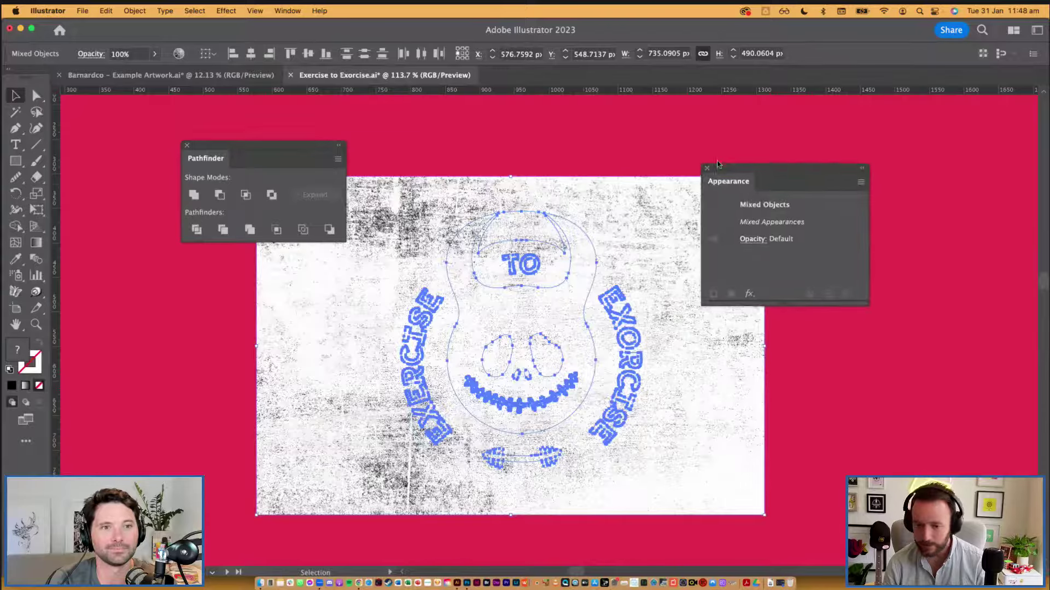
pyautogui.click(187, 146)
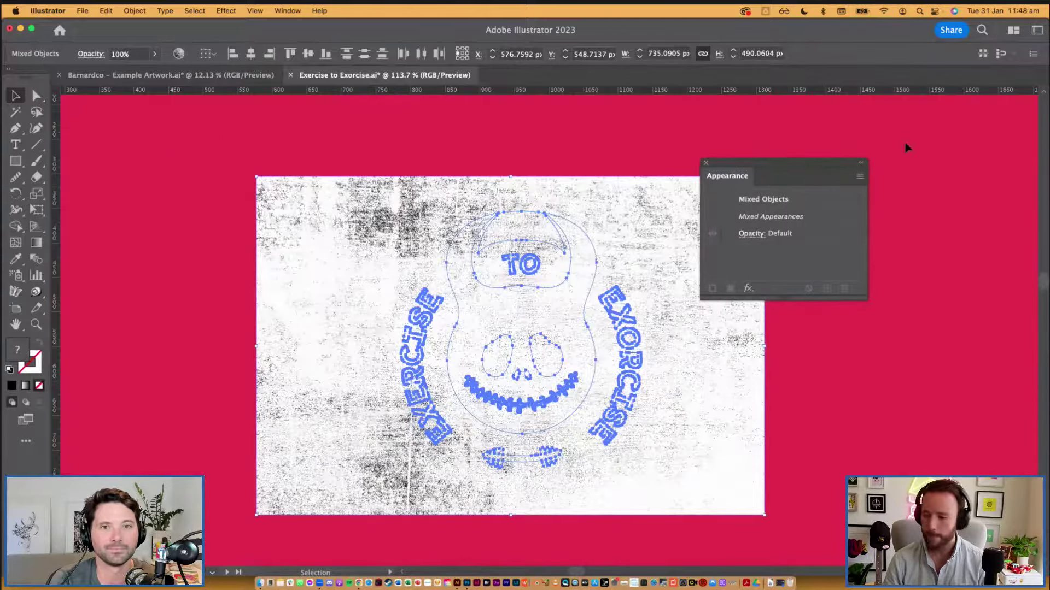
pyautogui.click(705, 162)
pyautogui.press('super+shift+F10')
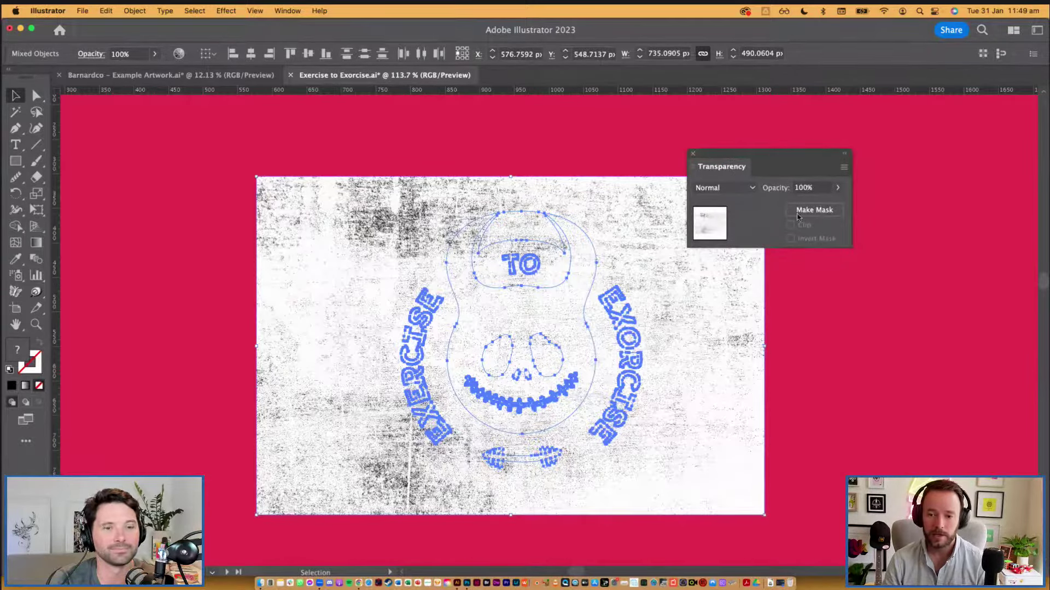
pyautogui.click(827, 209)
pyautogui.click(794, 372)
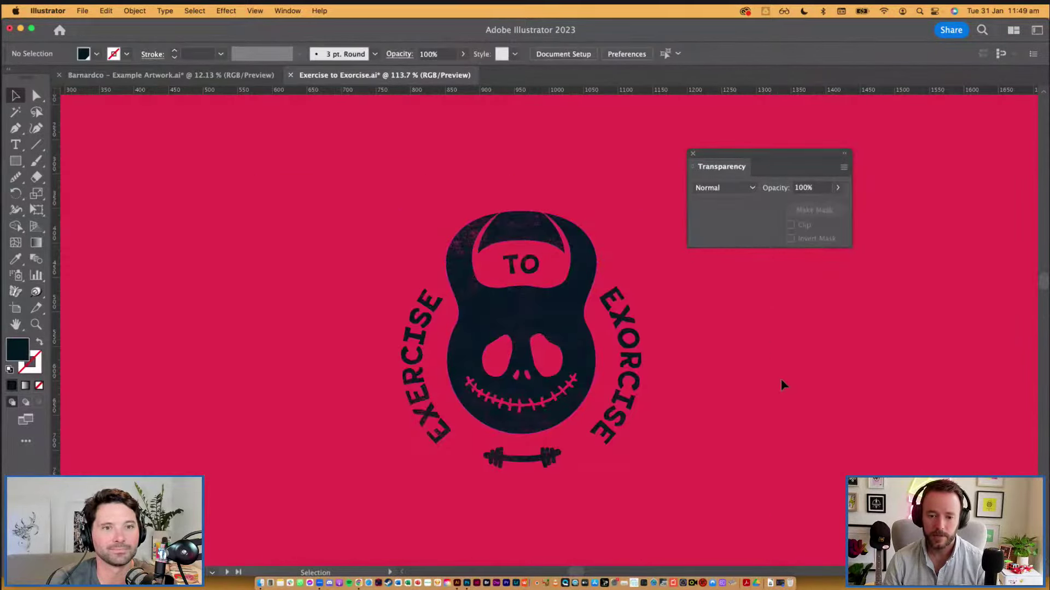
# Step: Shift and shrink the texture inside the opacity mask so it fits closely around the badge, and close the Transparency panel
pyautogui.click(535, 313)
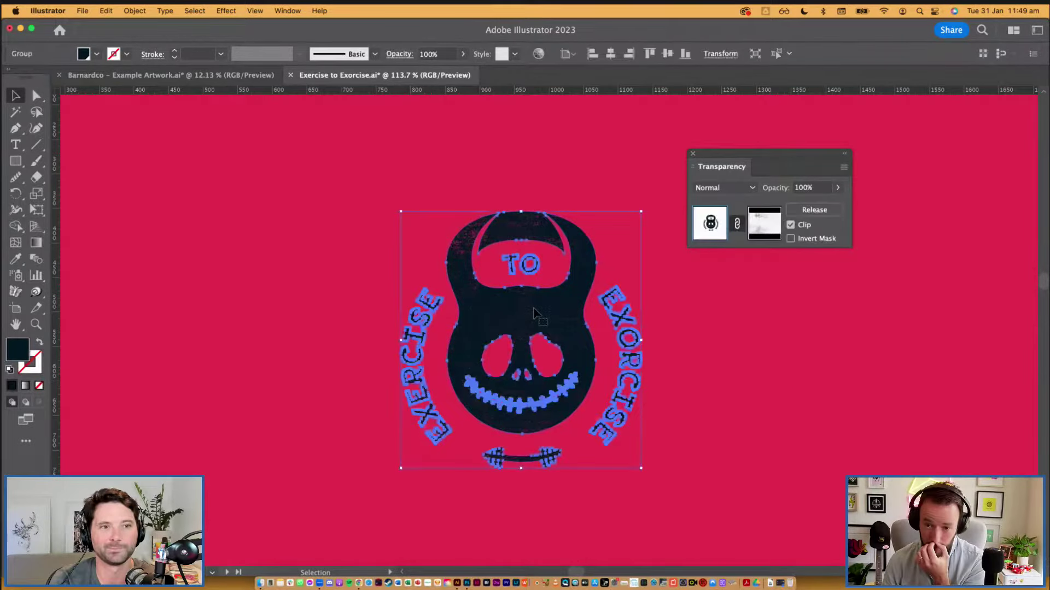
pyautogui.click(762, 229)
pyautogui.moveTo(577, 317)
pyautogui.mouseDown()
pyautogui.moveTo(595, 288)
pyautogui.moveTo(614, 309)
pyautogui.moveTo(610, 333)
pyautogui.moveTo(630, 320)
pyautogui.moveTo(563, 298)
pyautogui.moveTo(587, 319)
pyautogui.mouseUp()
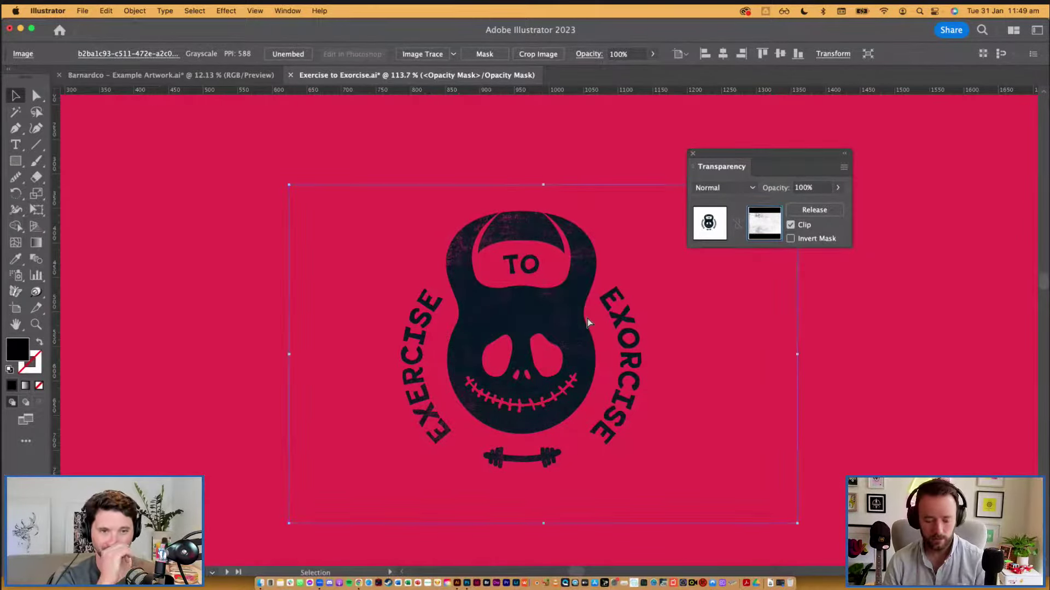
pyautogui.moveTo(546, 185); pyautogui.dragTo(546, 209)
pyautogui.moveTo(546, 526); pyautogui.dragTo(546, 477)
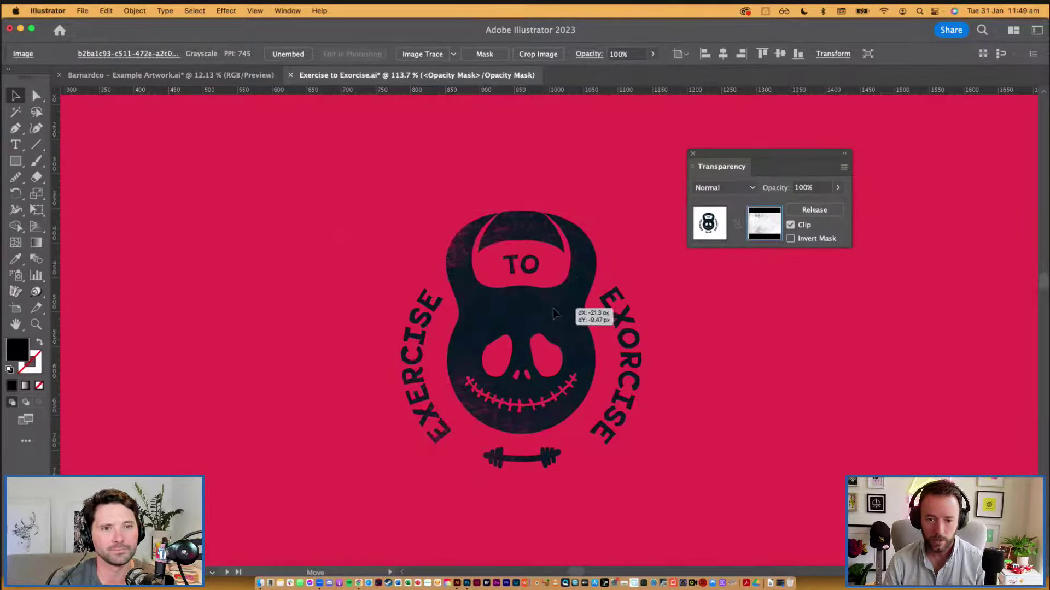
pyautogui.click(773, 366)
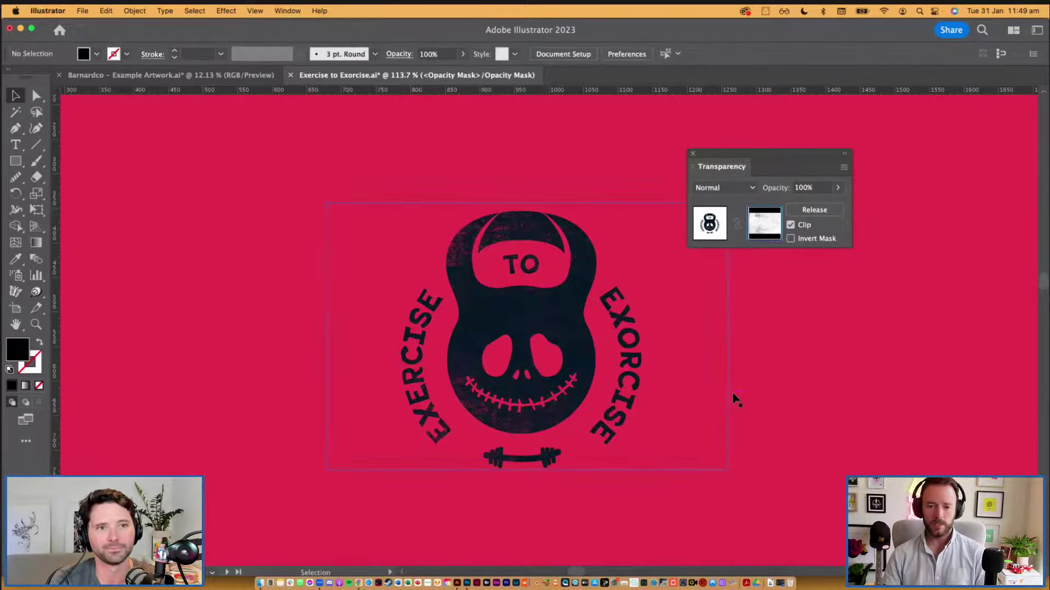
pyautogui.scroll(-3, 733, 392)
pyautogui.moveTo(793, 361); pyautogui.dragTo(750, 344)
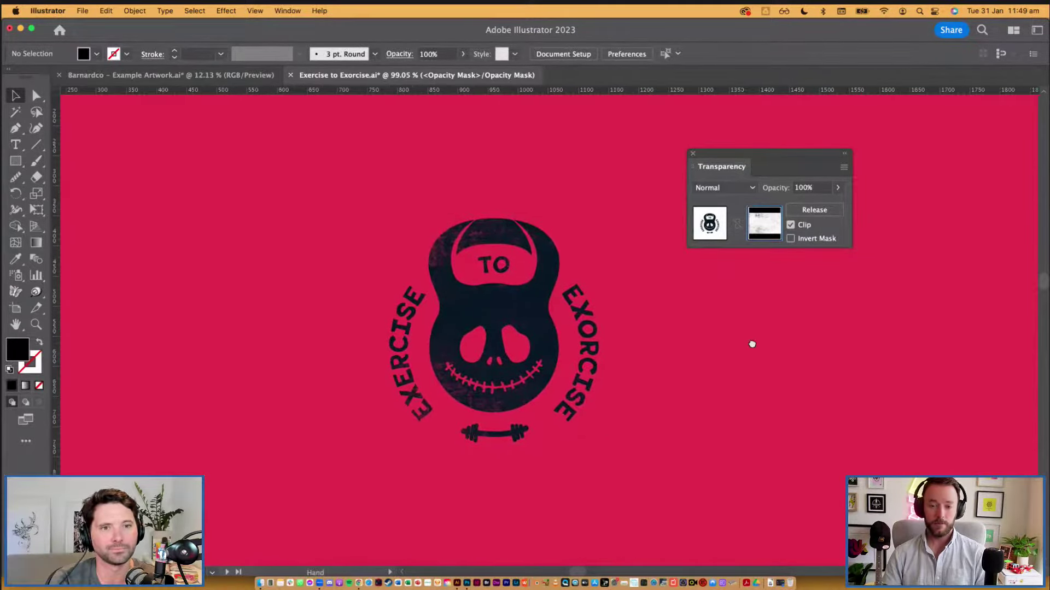
pyautogui.click(693, 153)
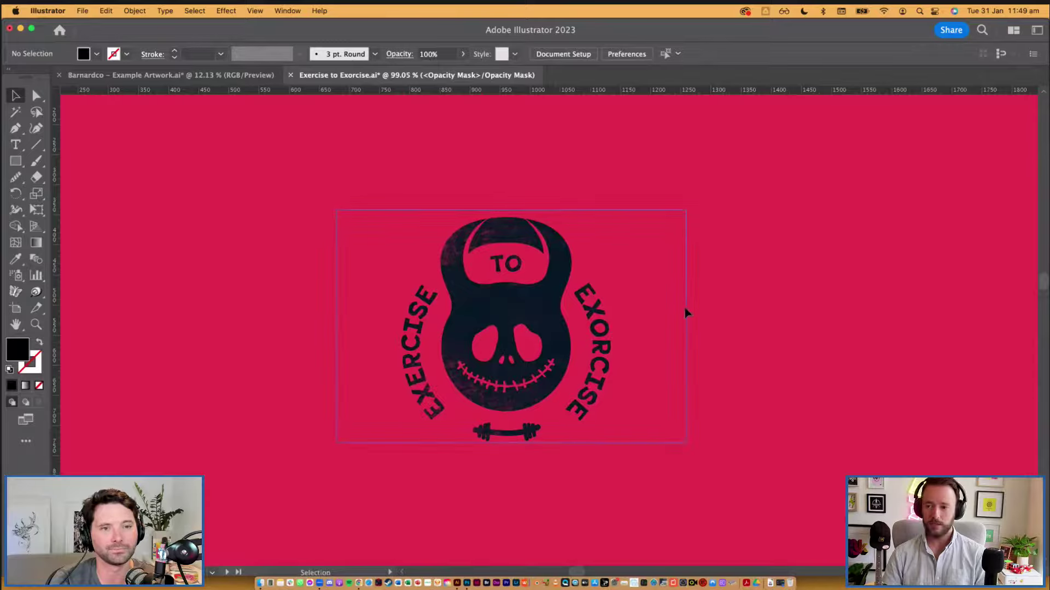
# Step: Examine the textured badge up close and in context among the neighbouring artboards
pyautogui.press('super+1')
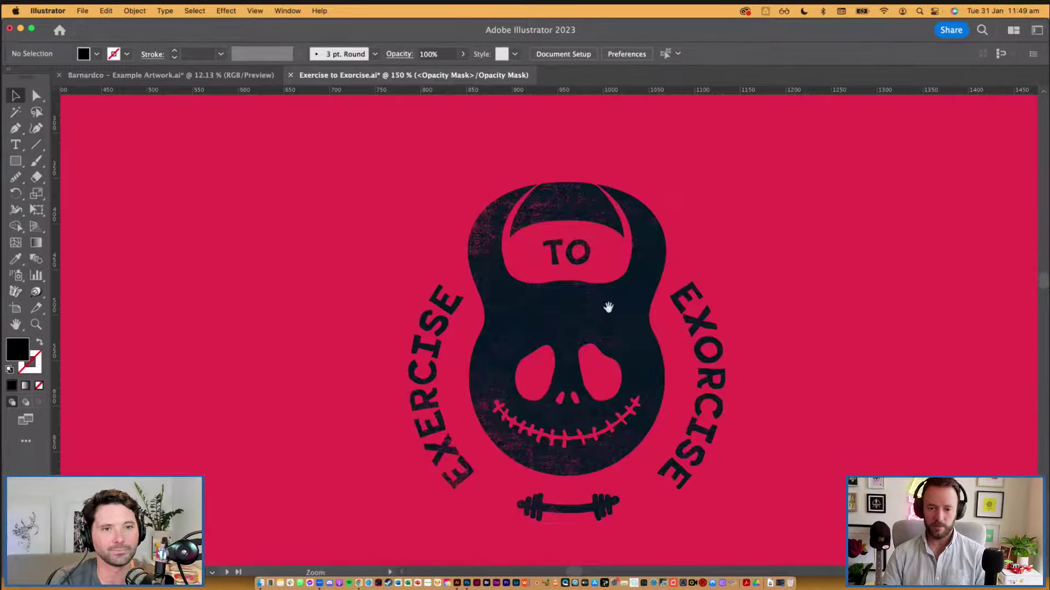
pyautogui.click(605, 306)
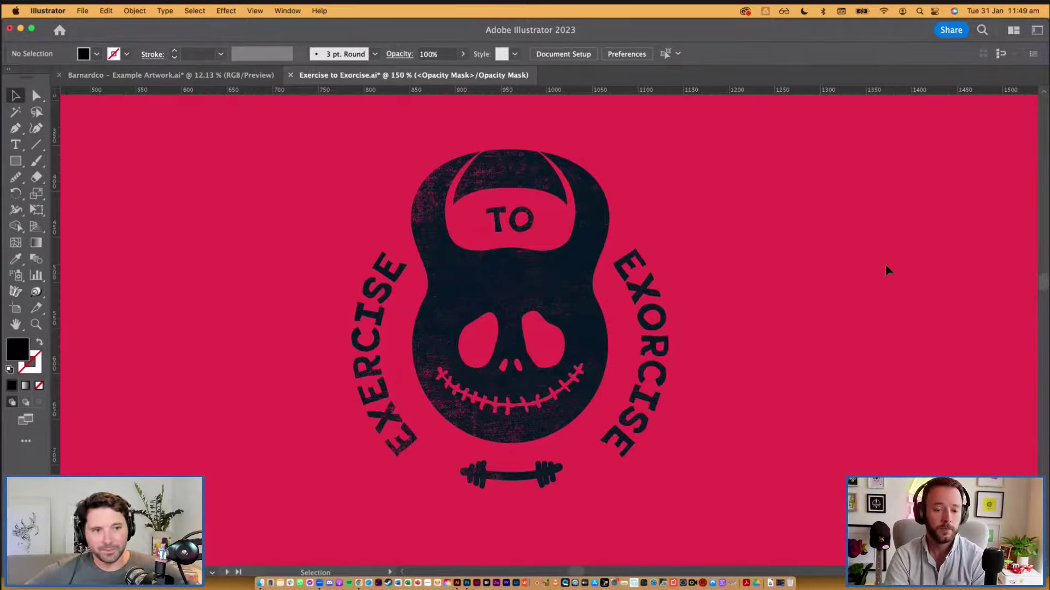
pyautogui.keyDown('alt'); pyautogui.keyDown('super'); pyautogui.click(379, 330); pyautogui.keyUp('super'); pyautogui.keyUp('alt')
pyautogui.keyDown('alt'); pyautogui.keyDown('super'); pyautogui.click(379, 331); pyautogui.keyUp('super'); pyautogui.keyUp('alt')
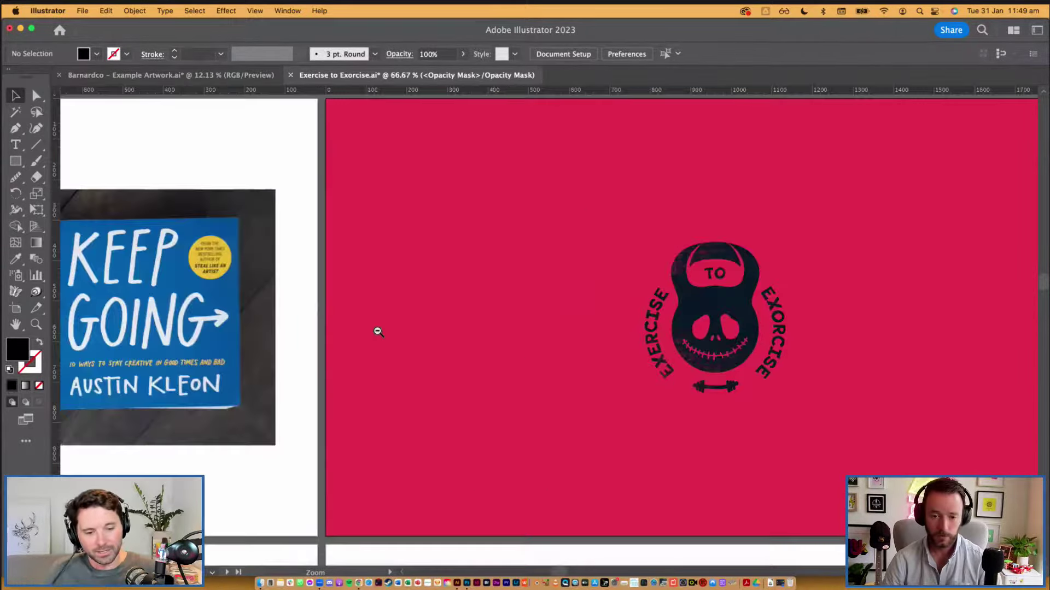
pyautogui.keyDown('alt'); pyautogui.keyDown('super'); pyautogui.click(413, 311); pyautogui.keyUp('super'); pyautogui.keyUp('alt')
pyautogui.moveTo(547, 252); pyautogui.dragTo(566, 327)
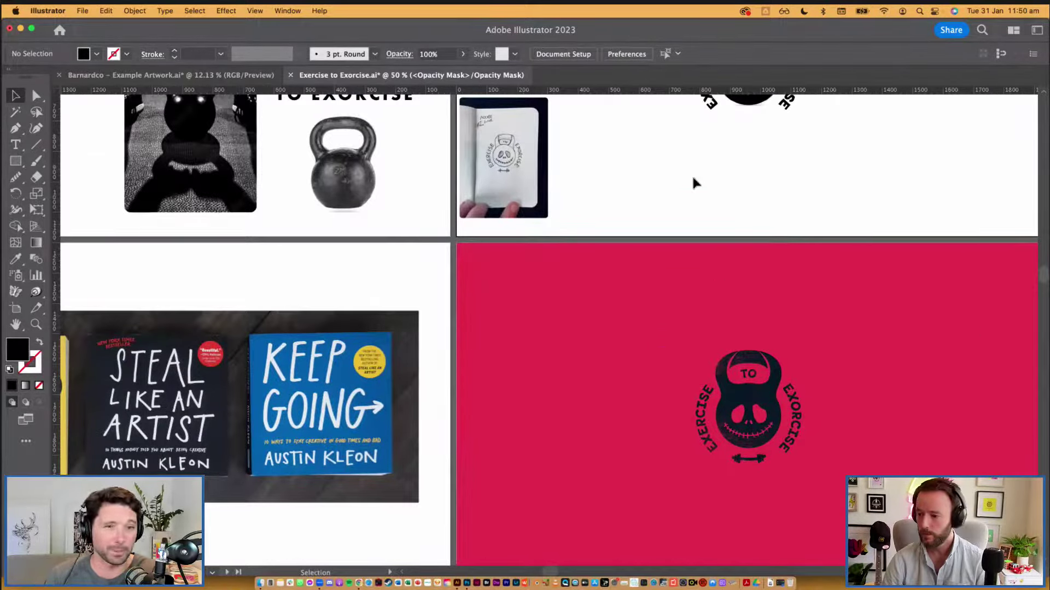
pyautogui.click(731, 379)
pyautogui.hscroll(5, 690, 192)
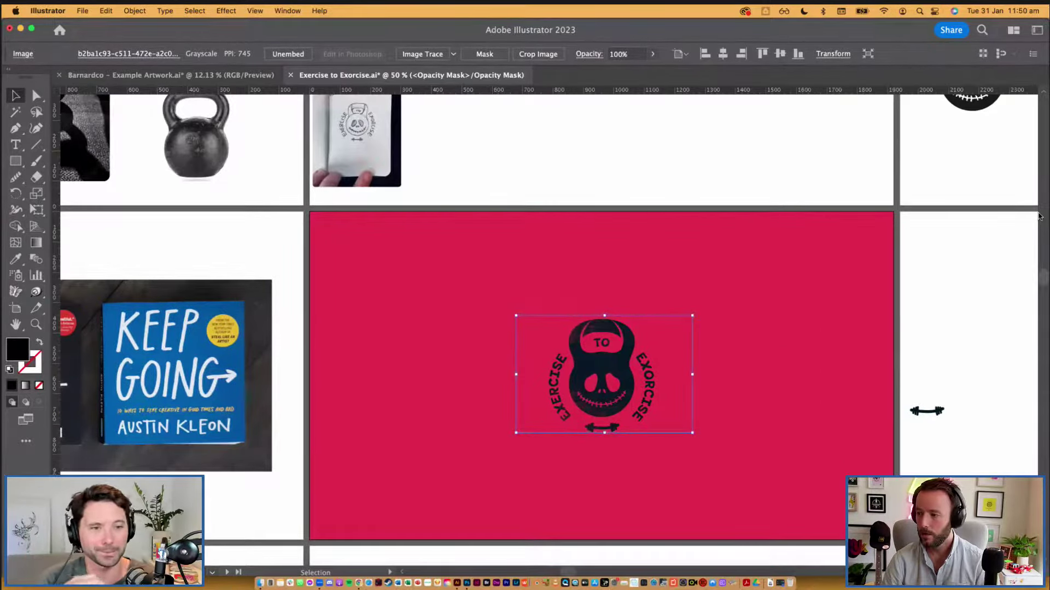
pyautogui.click(669, 165)
pyautogui.scroll(5, 736, 438)
pyautogui.moveTo(742, 432); pyautogui.dragTo(743, 382)
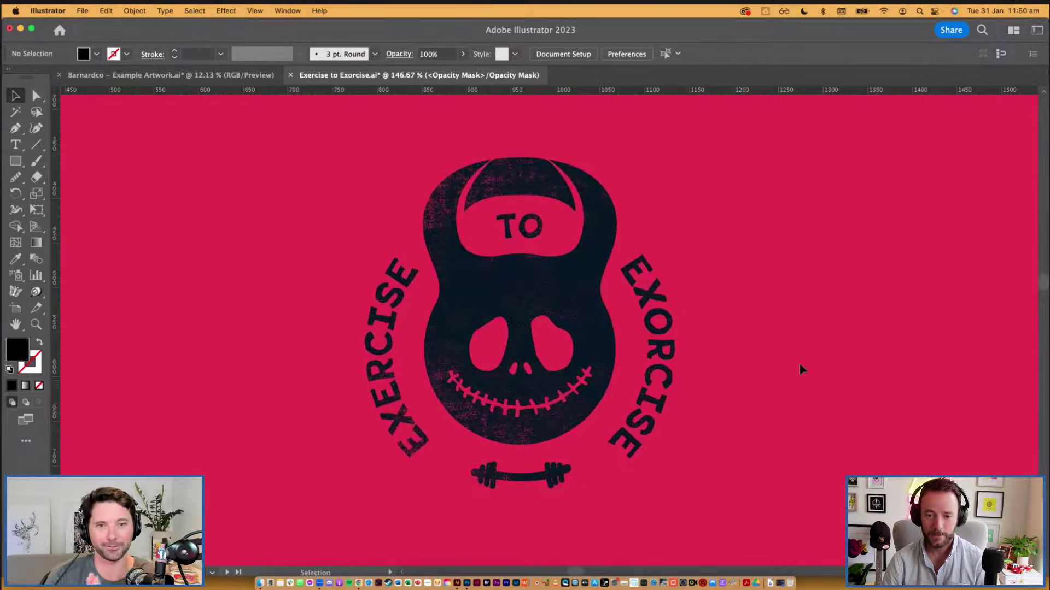
pyautogui.scroll(-3, 634, 369)
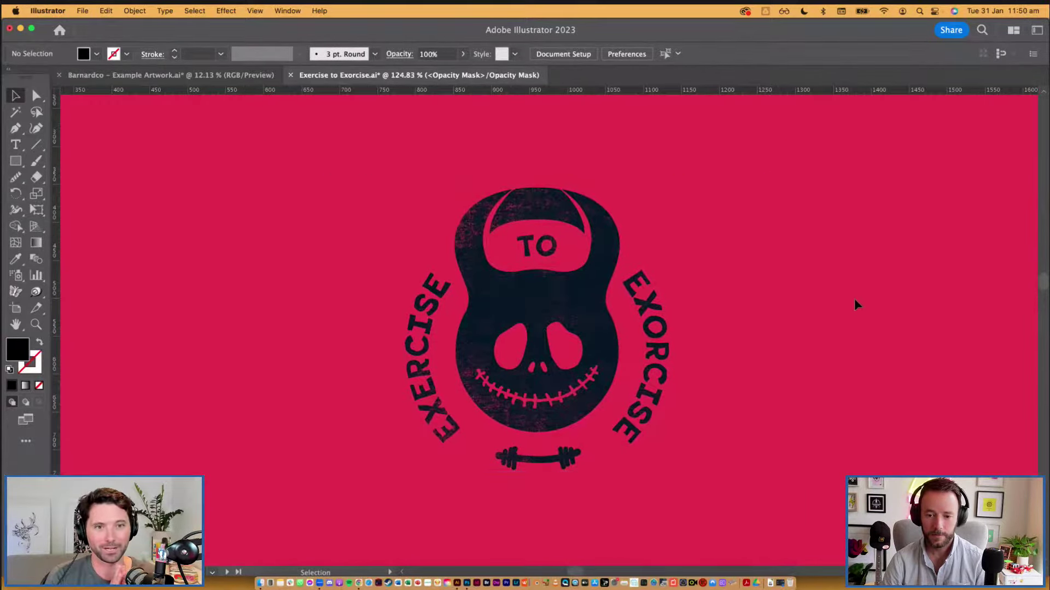
pyautogui.moveTo(854, 298); pyautogui.dragTo(829, 292)
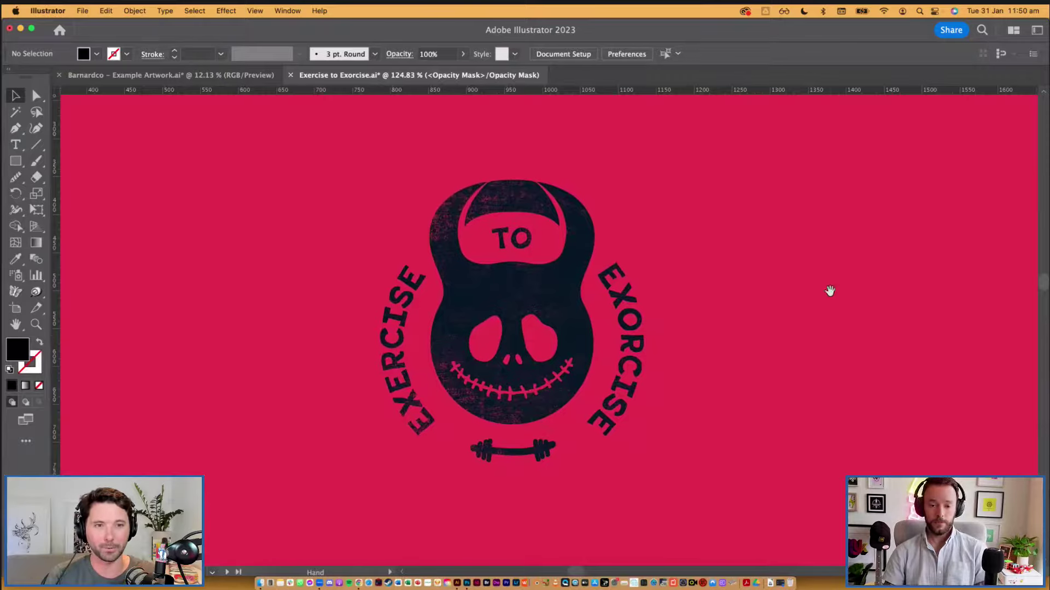